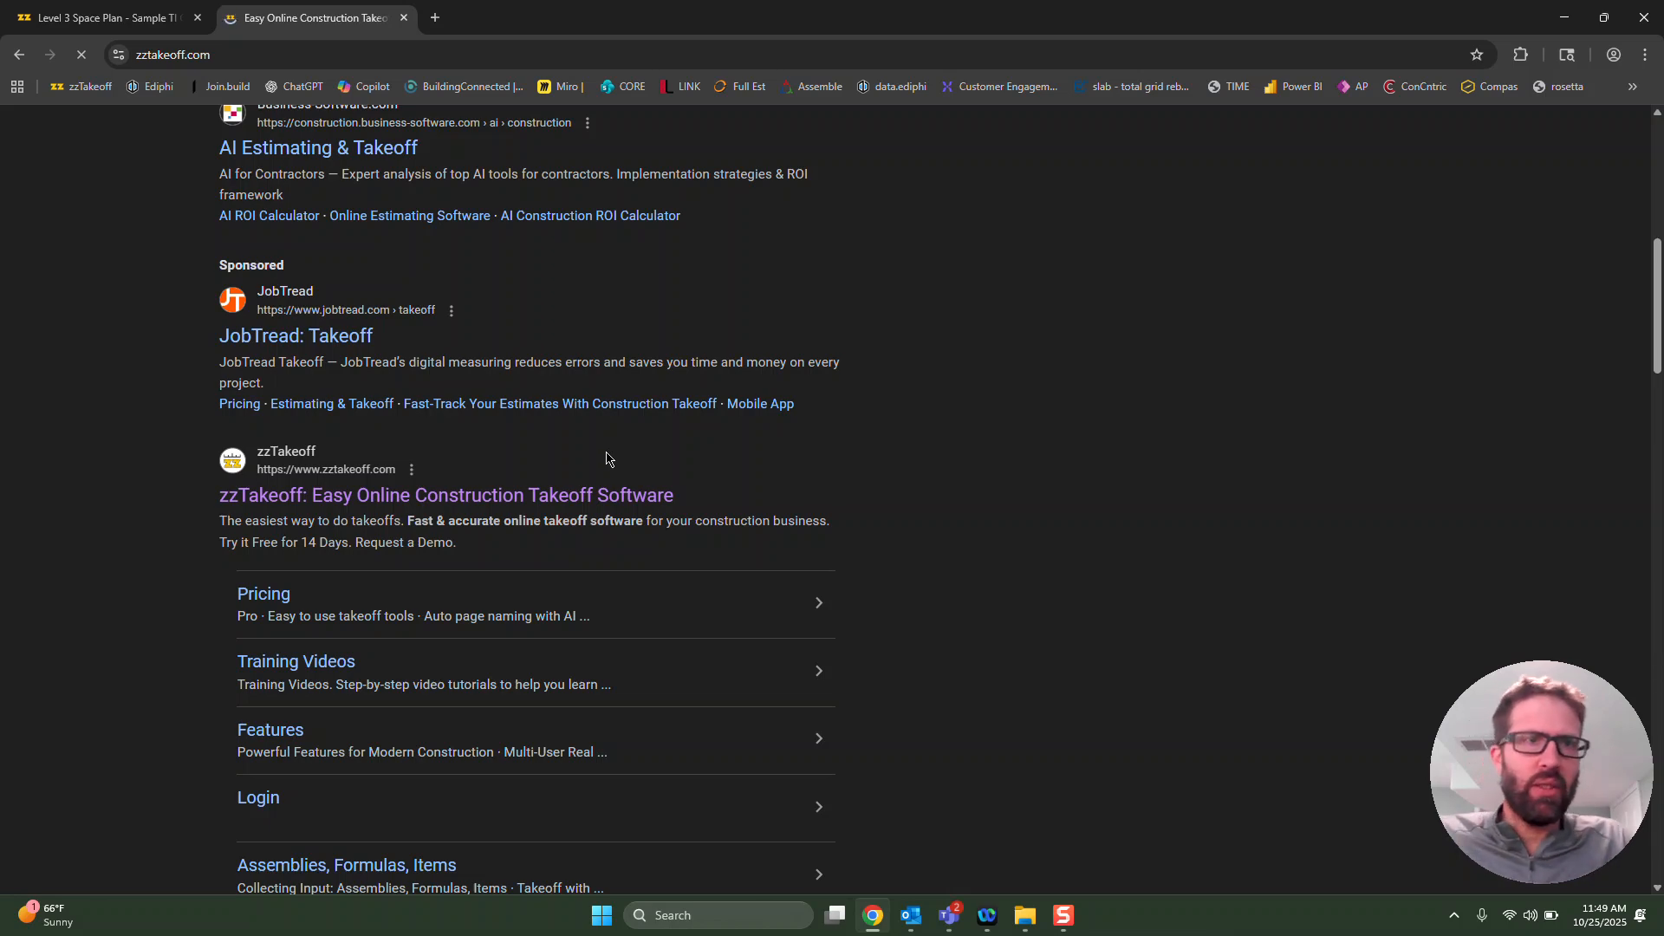
# Upload all pages of 2025.02.14 - Blackbriar DD_Arch.pdf to the Sample TI Office project.
pyautogui.click(126, 31)
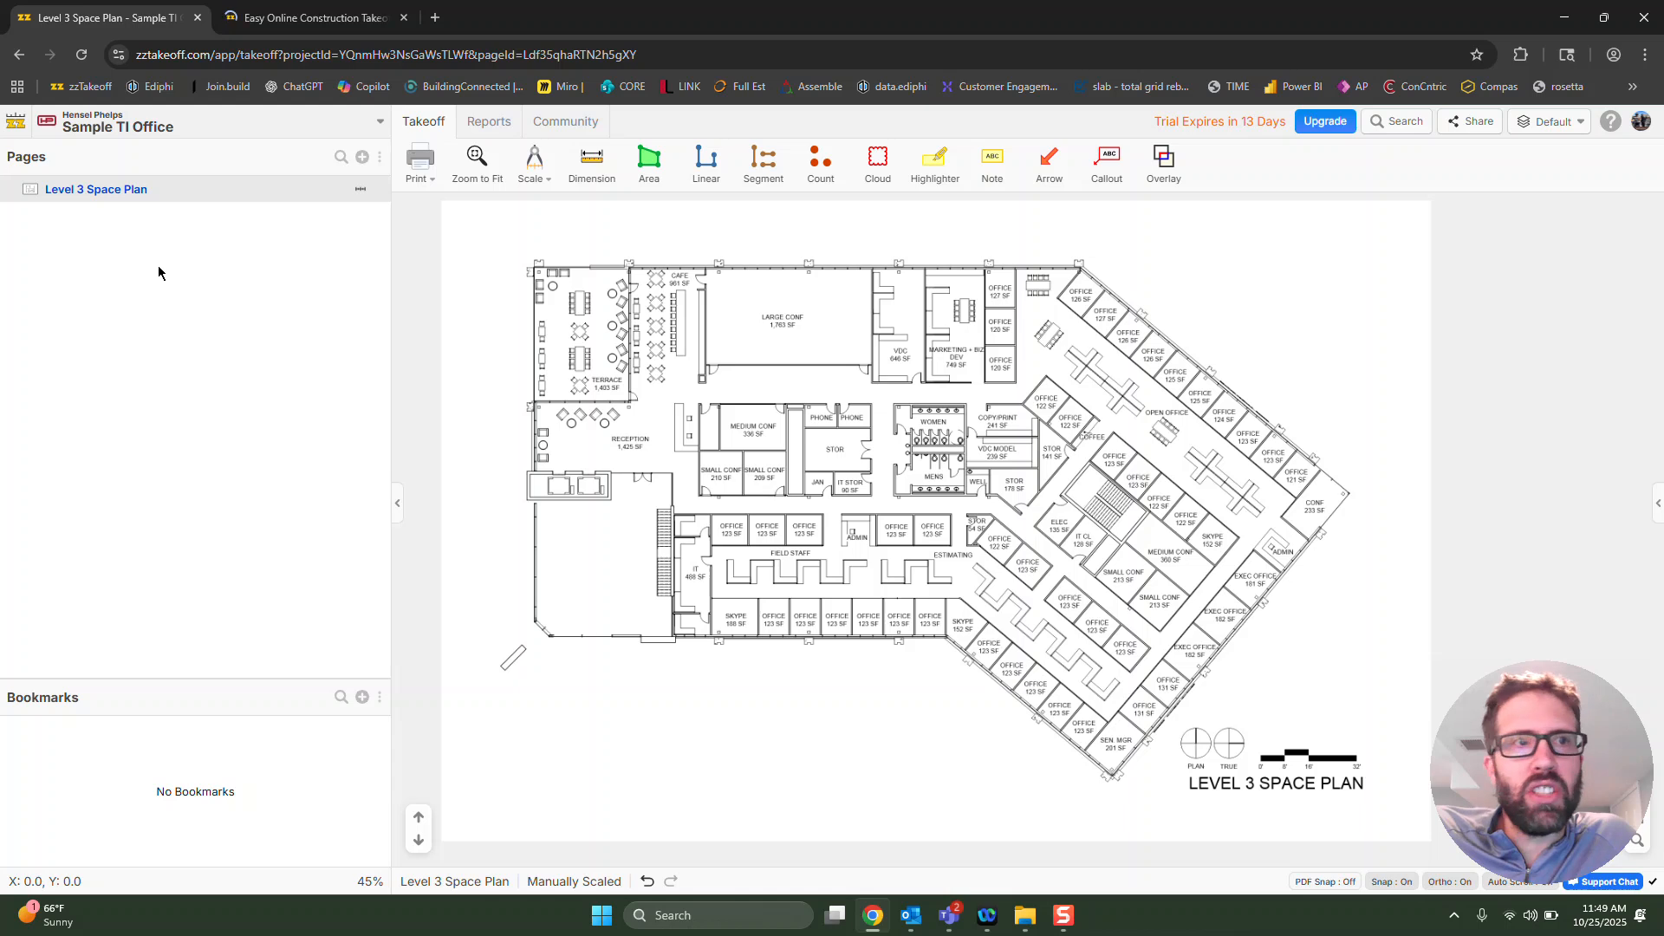
pyautogui.click(363, 160)
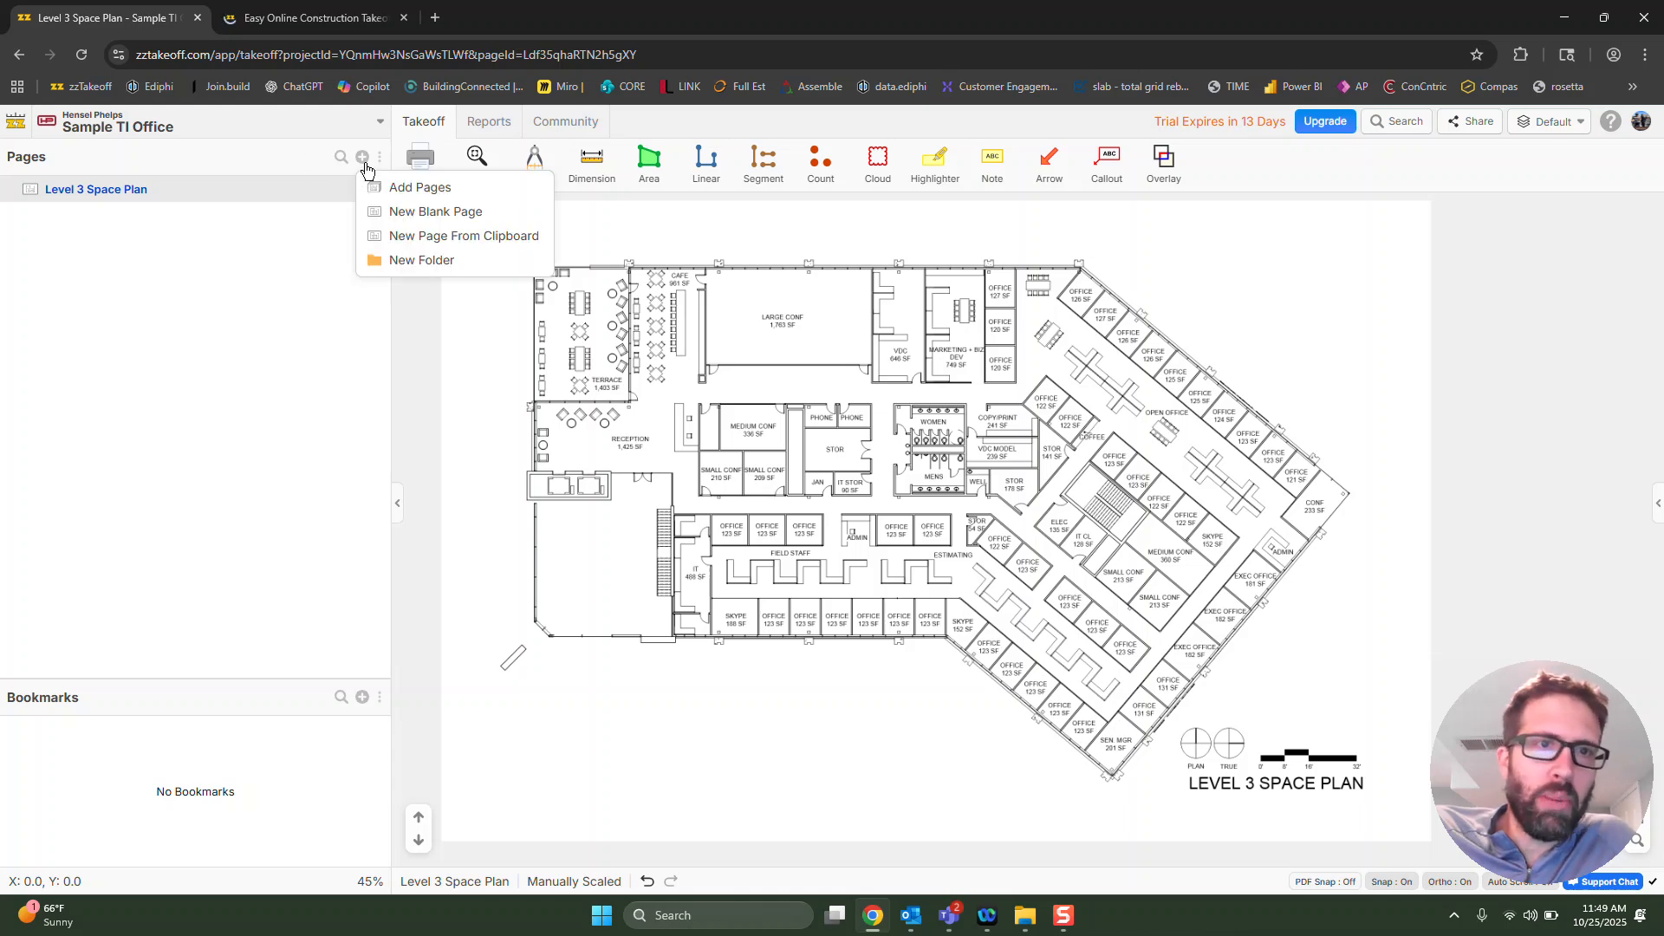
pyautogui.click(436, 196)
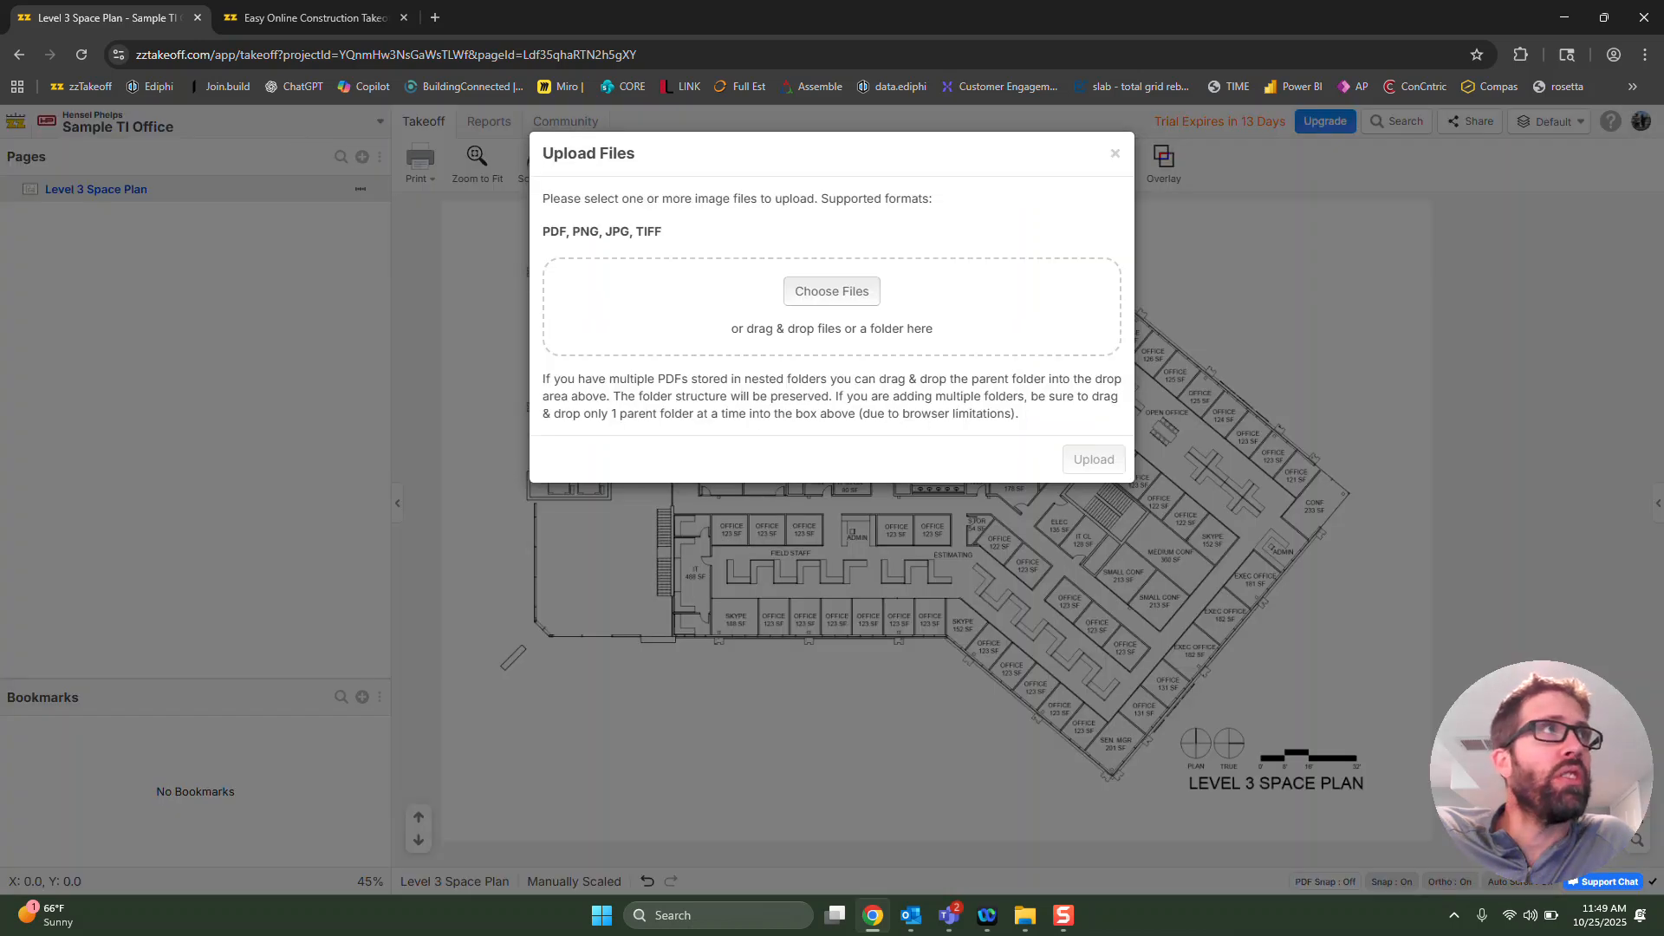
pyautogui.moveTo(735, 315); pyautogui.dragTo(726, 326)
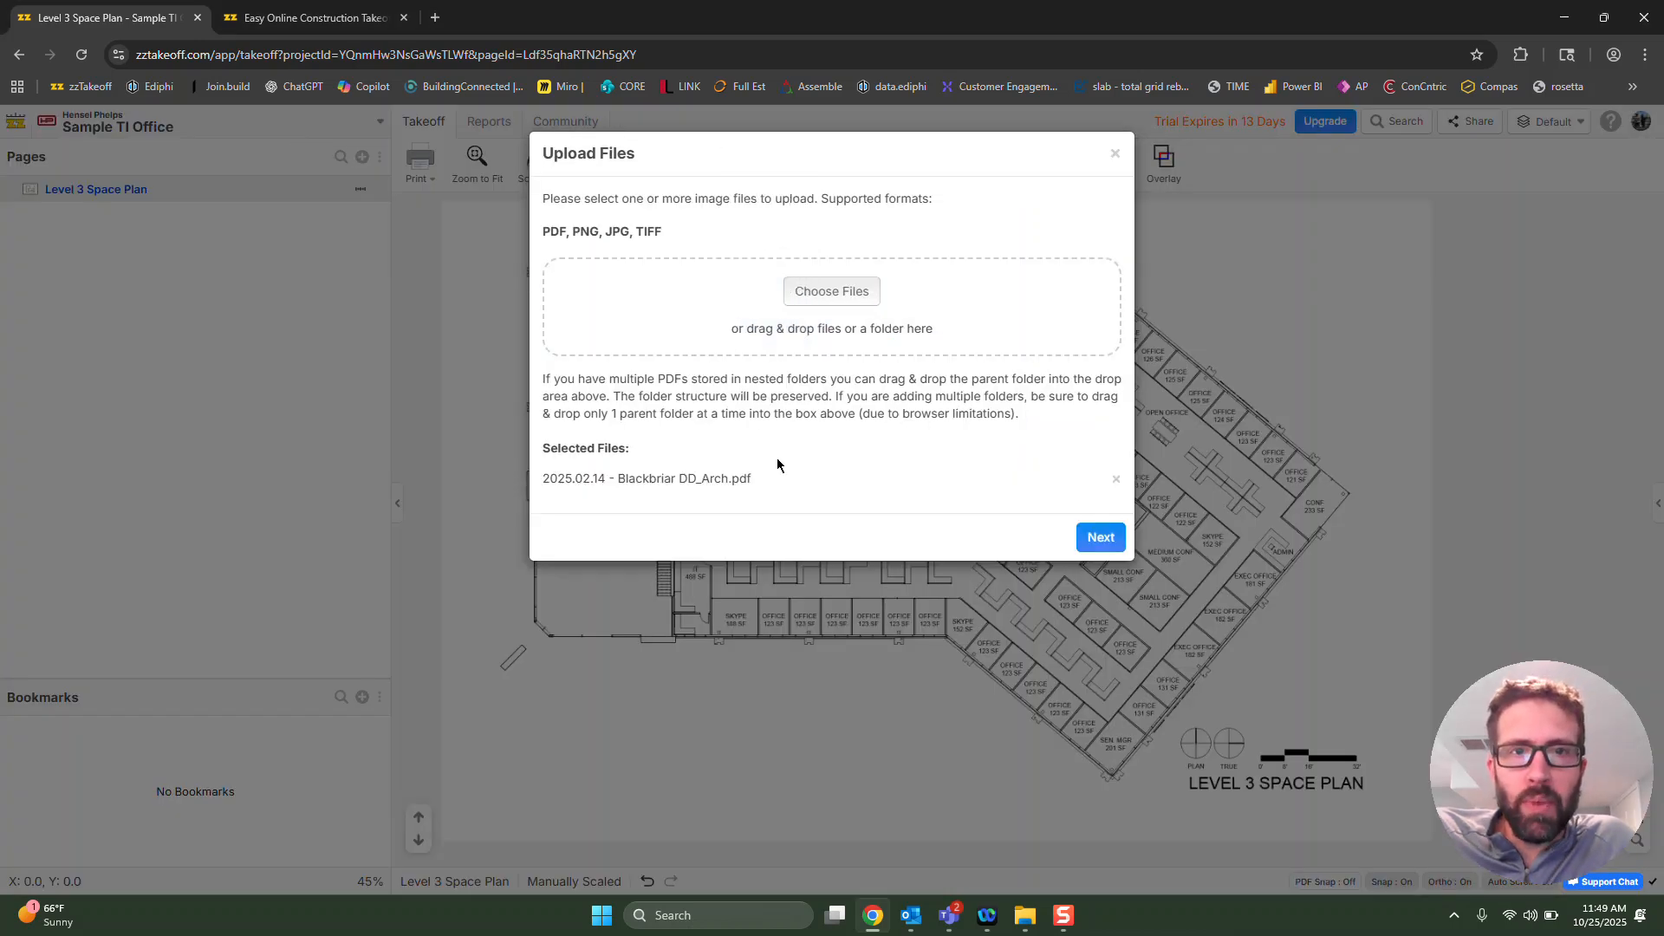
pyautogui.click(1099, 537)
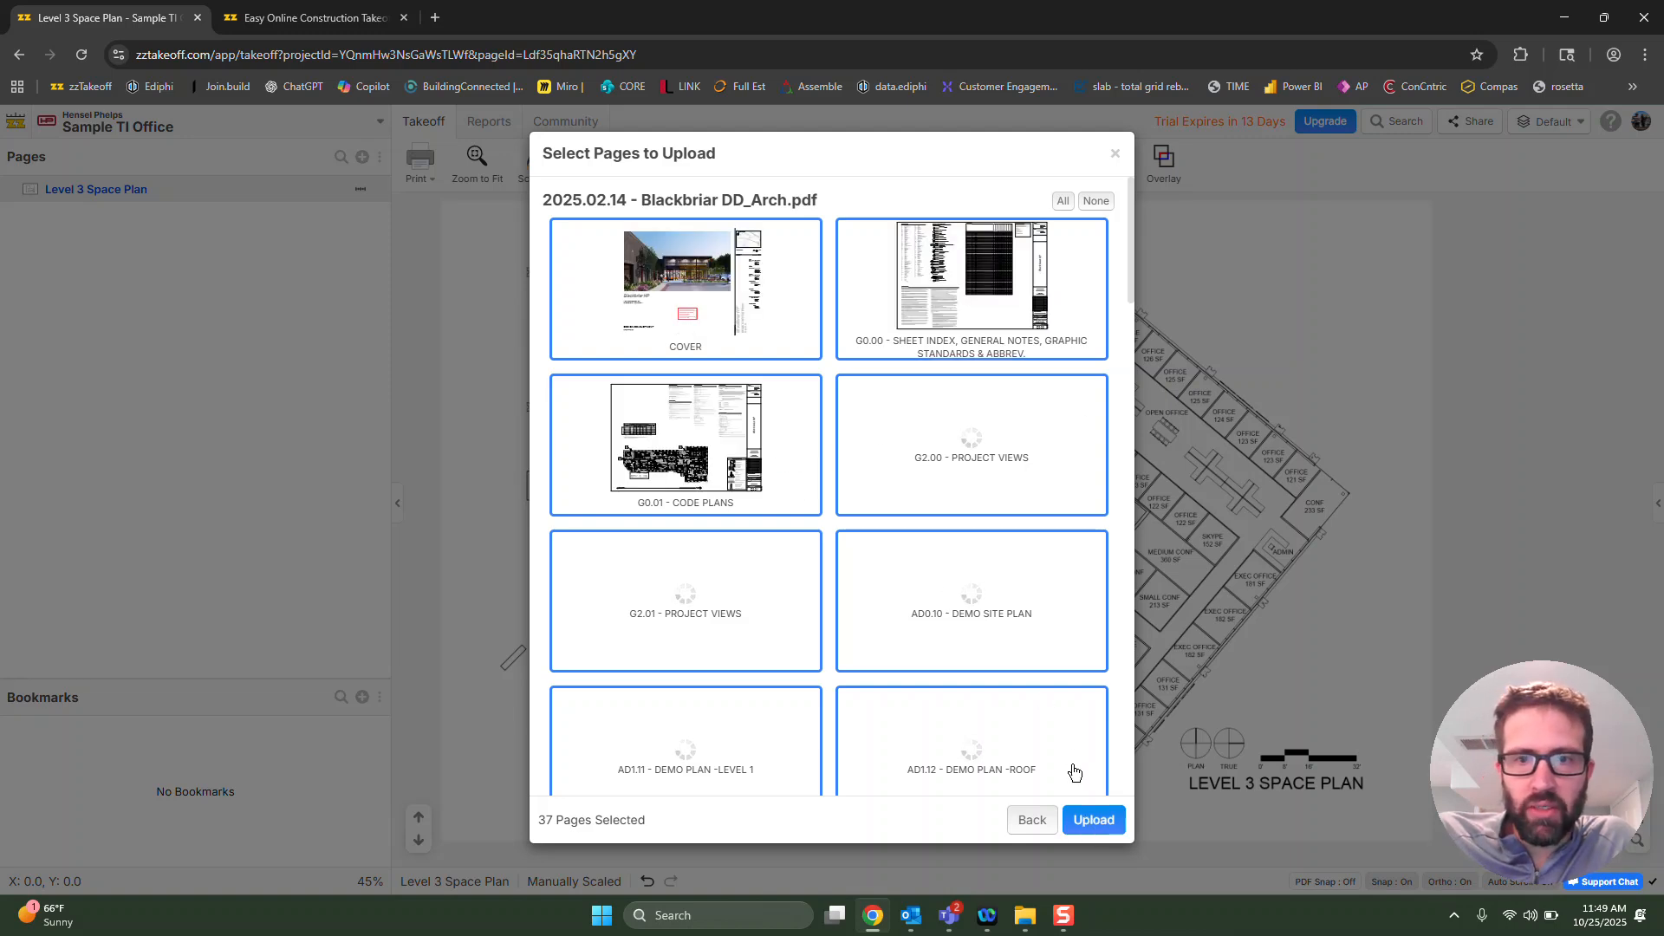
pyautogui.click(1093, 819)
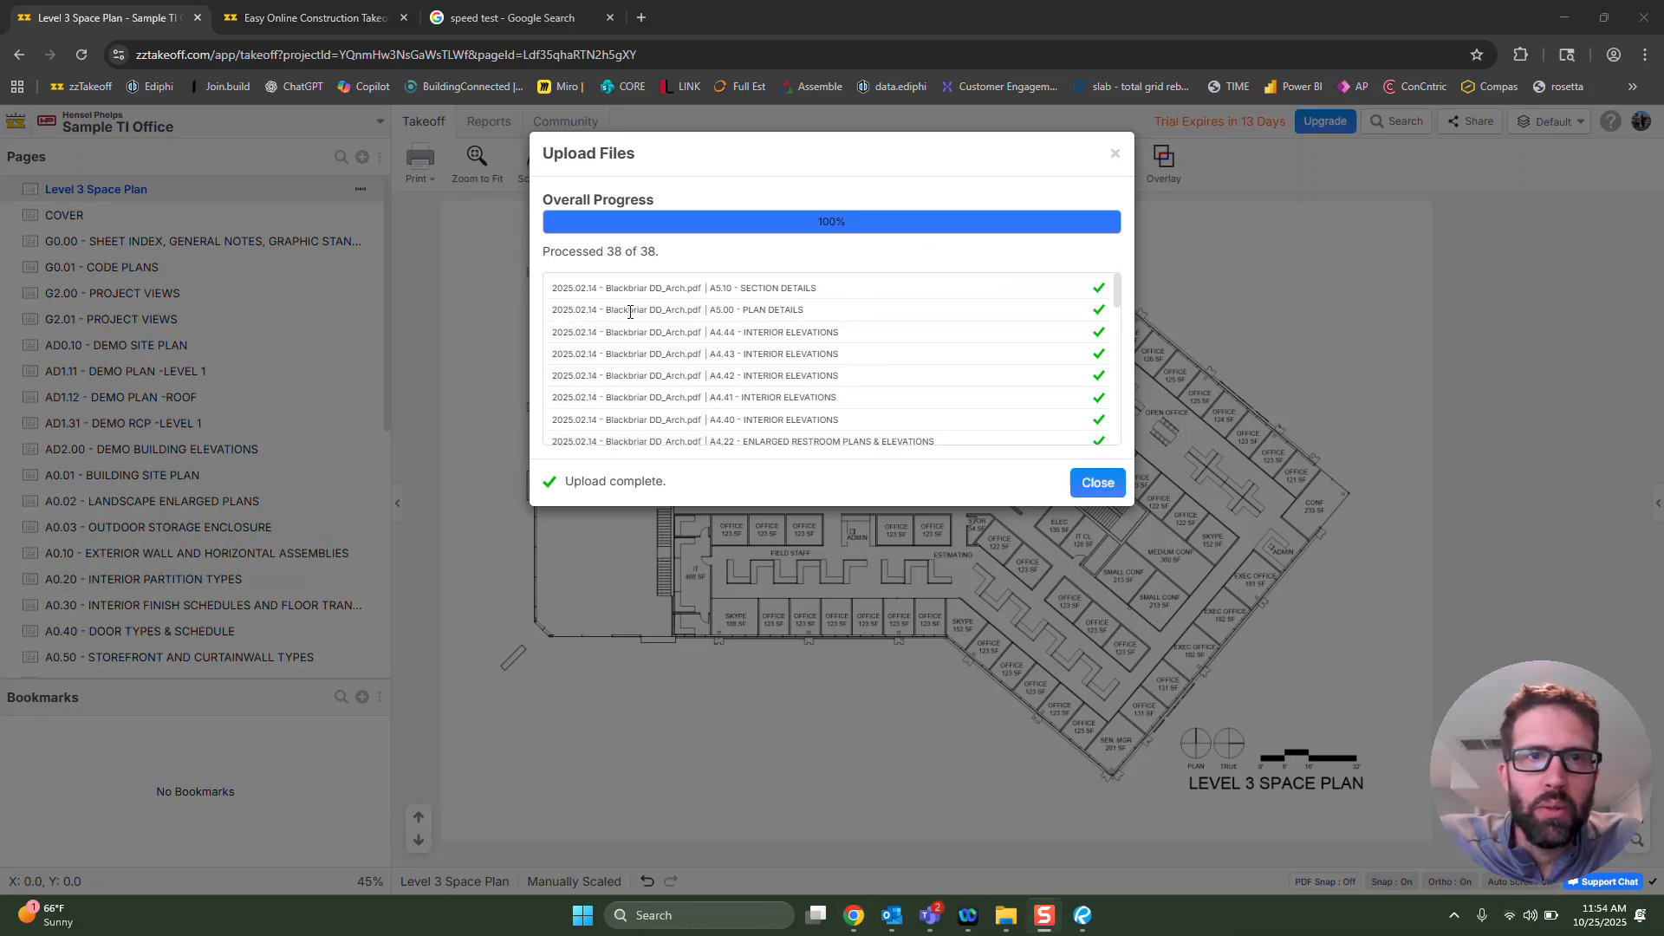
# Review the internet speed test results and dismiss the completed upload summary in the takeoff project.
pyautogui.click(495, 23)
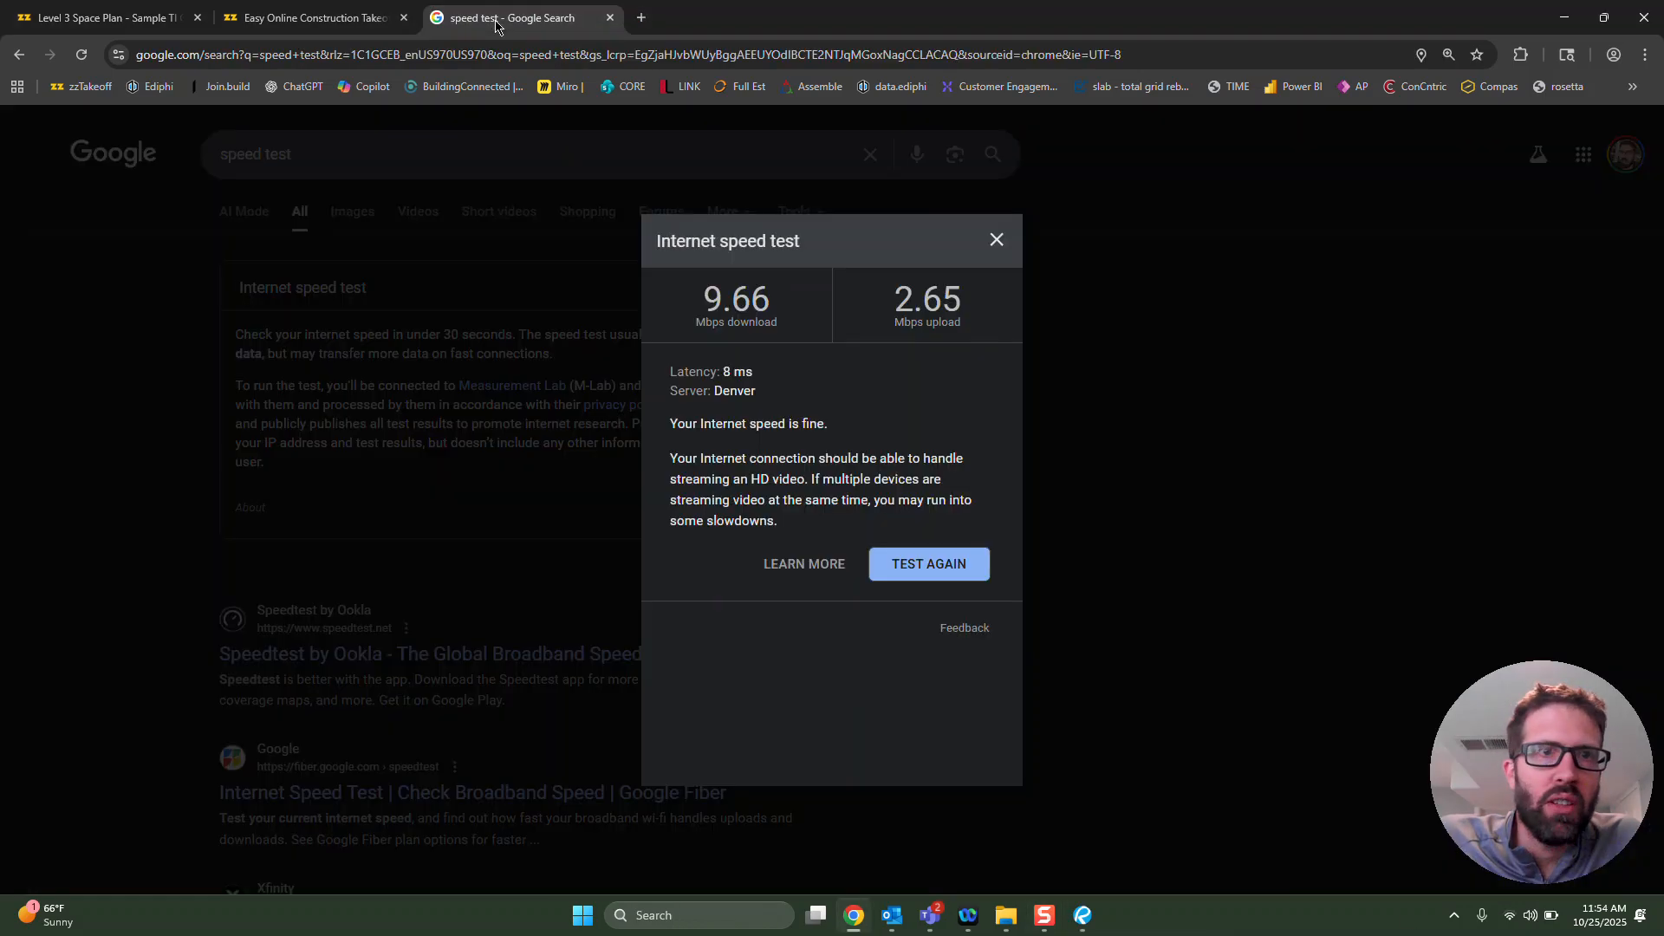
pyautogui.click(121, 22)
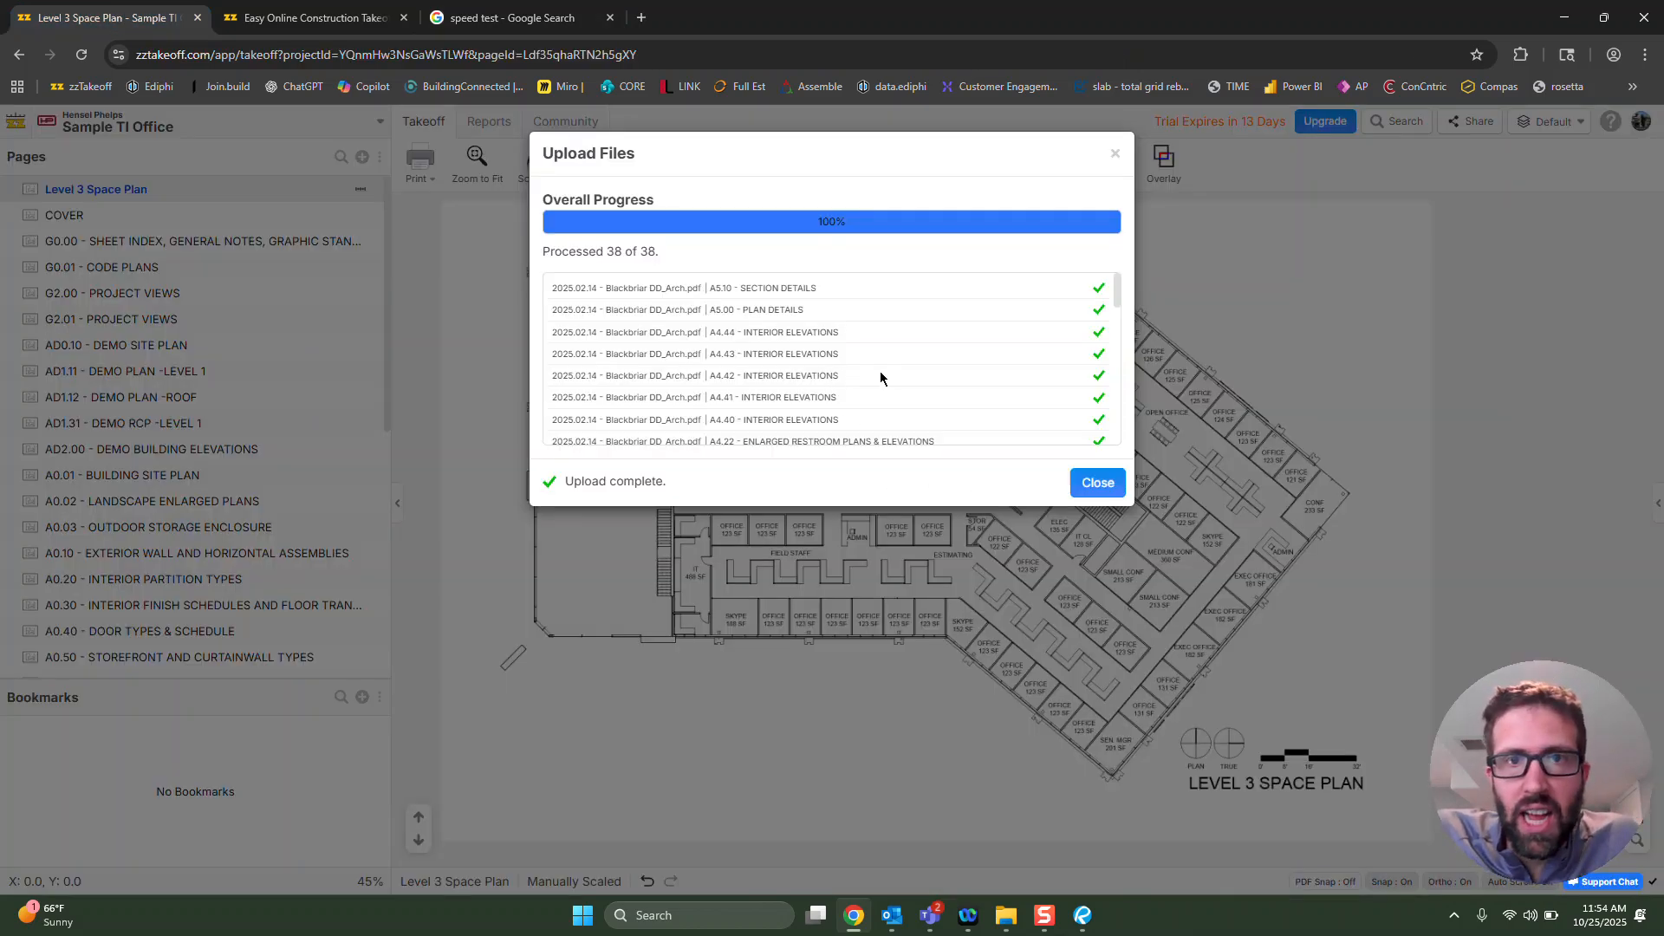
pyautogui.click(1097, 484)
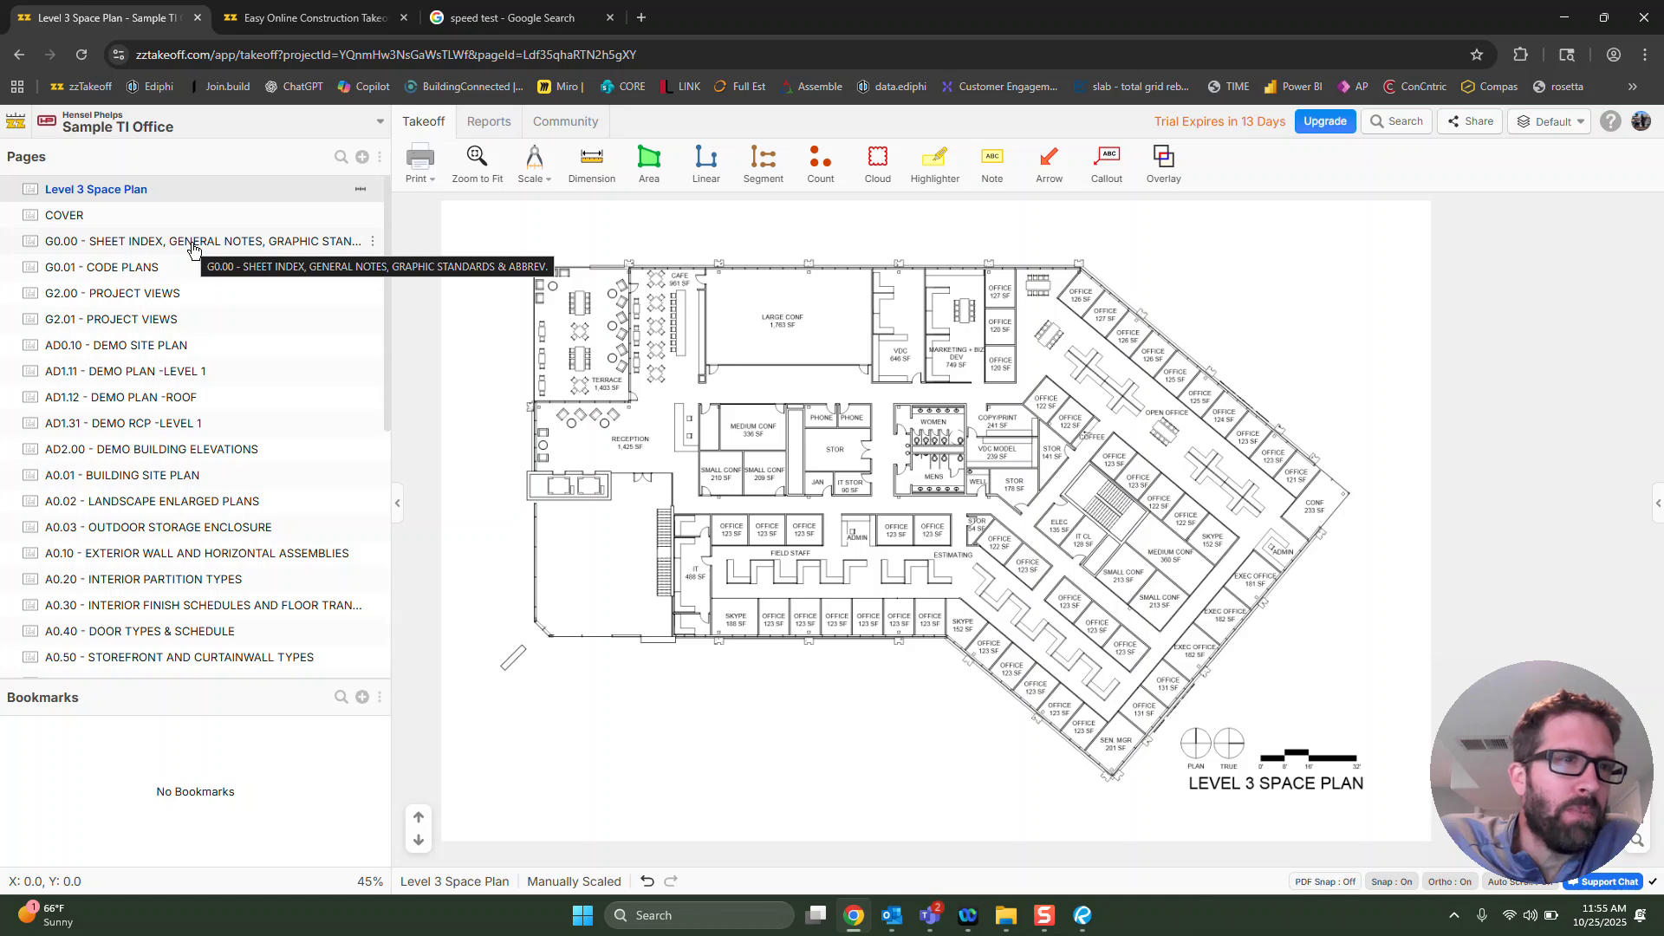
# Open the G0.01 code plans page and examine the recognition options for the planning-purposes note in its title block.
pyautogui.click(173, 269)
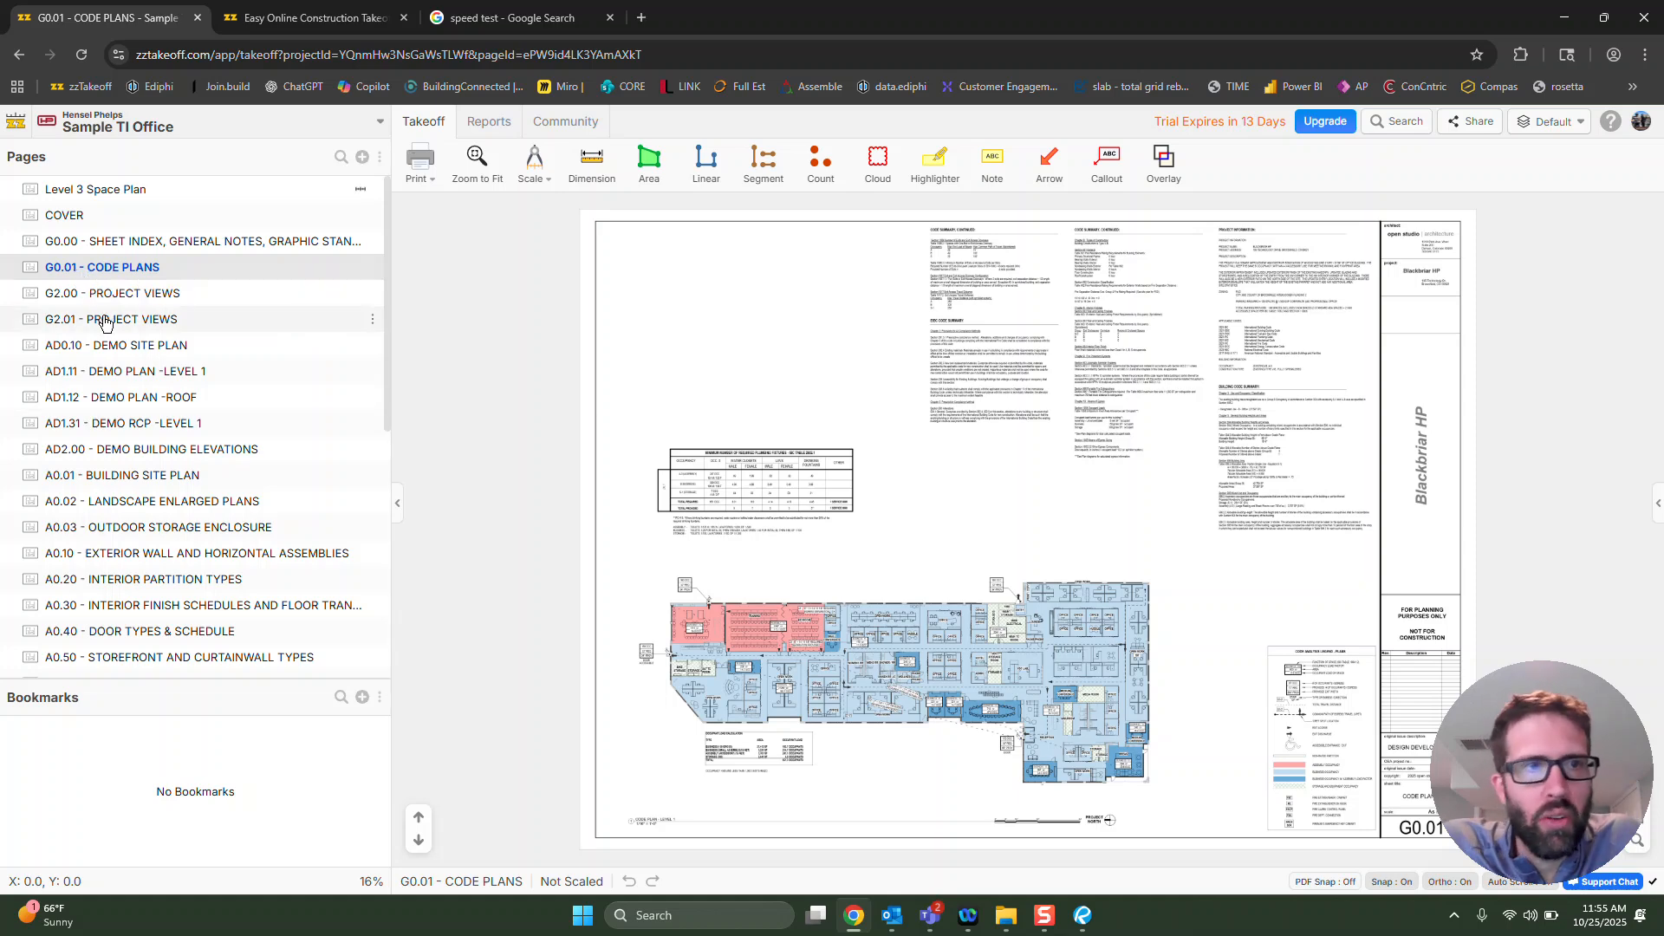
pyautogui.moveTo(1281, 522); pyautogui.dragTo(1180, 491)
pyautogui.scroll(5, 1180, 491)
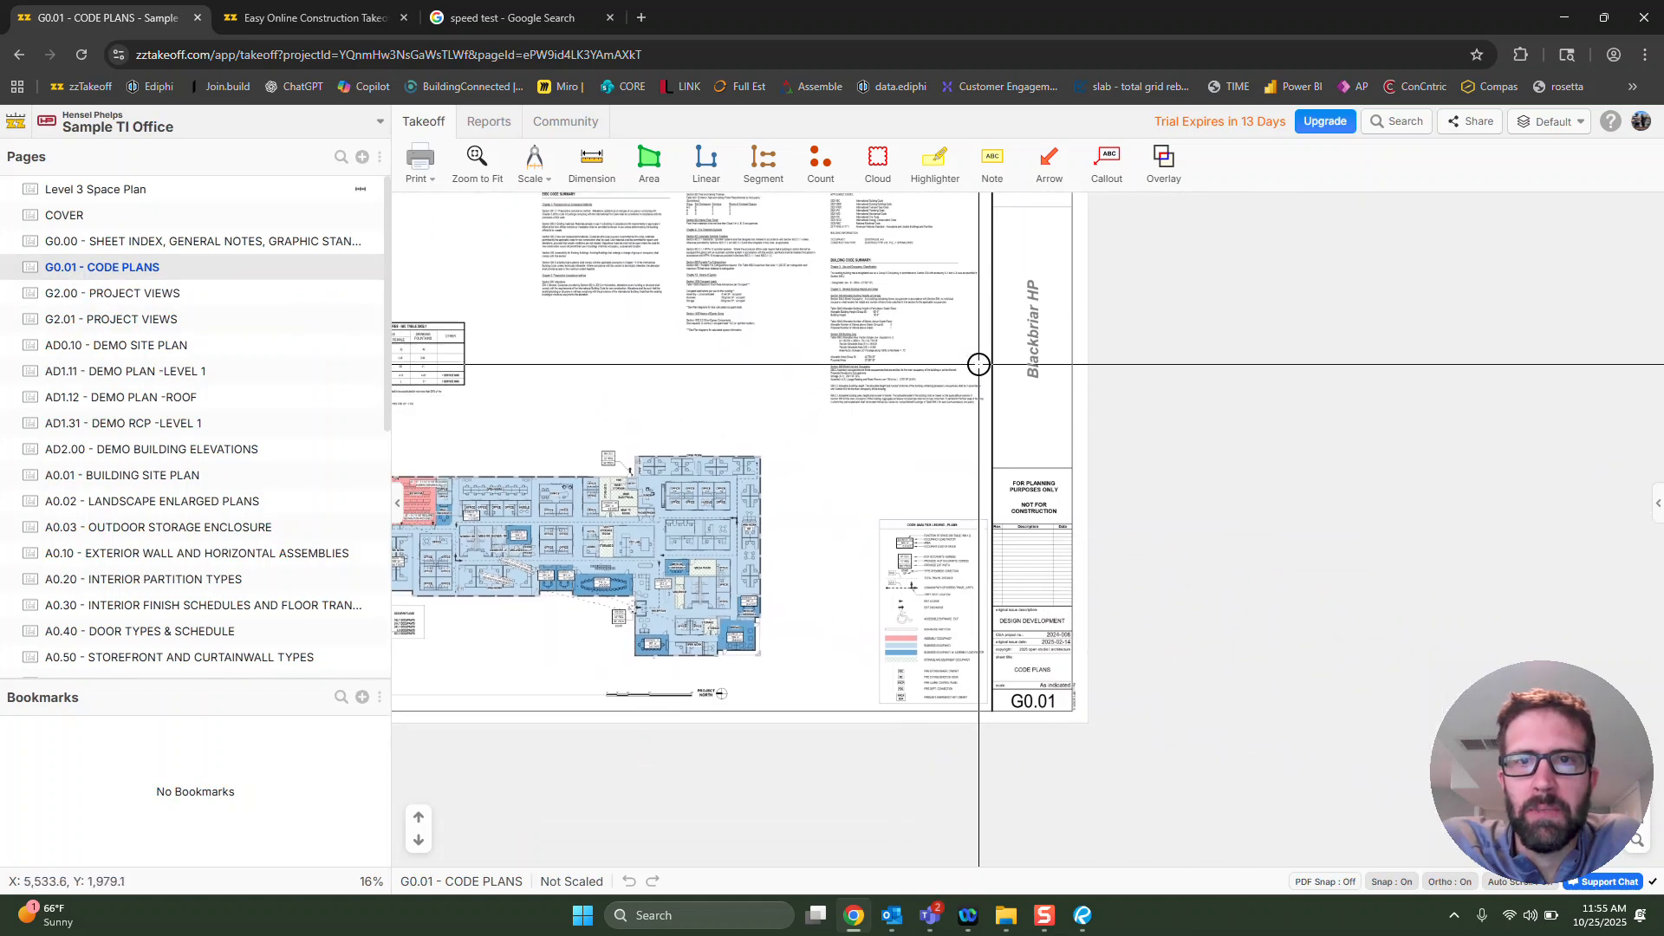
pyautogui.scroll(4, 992, 652)
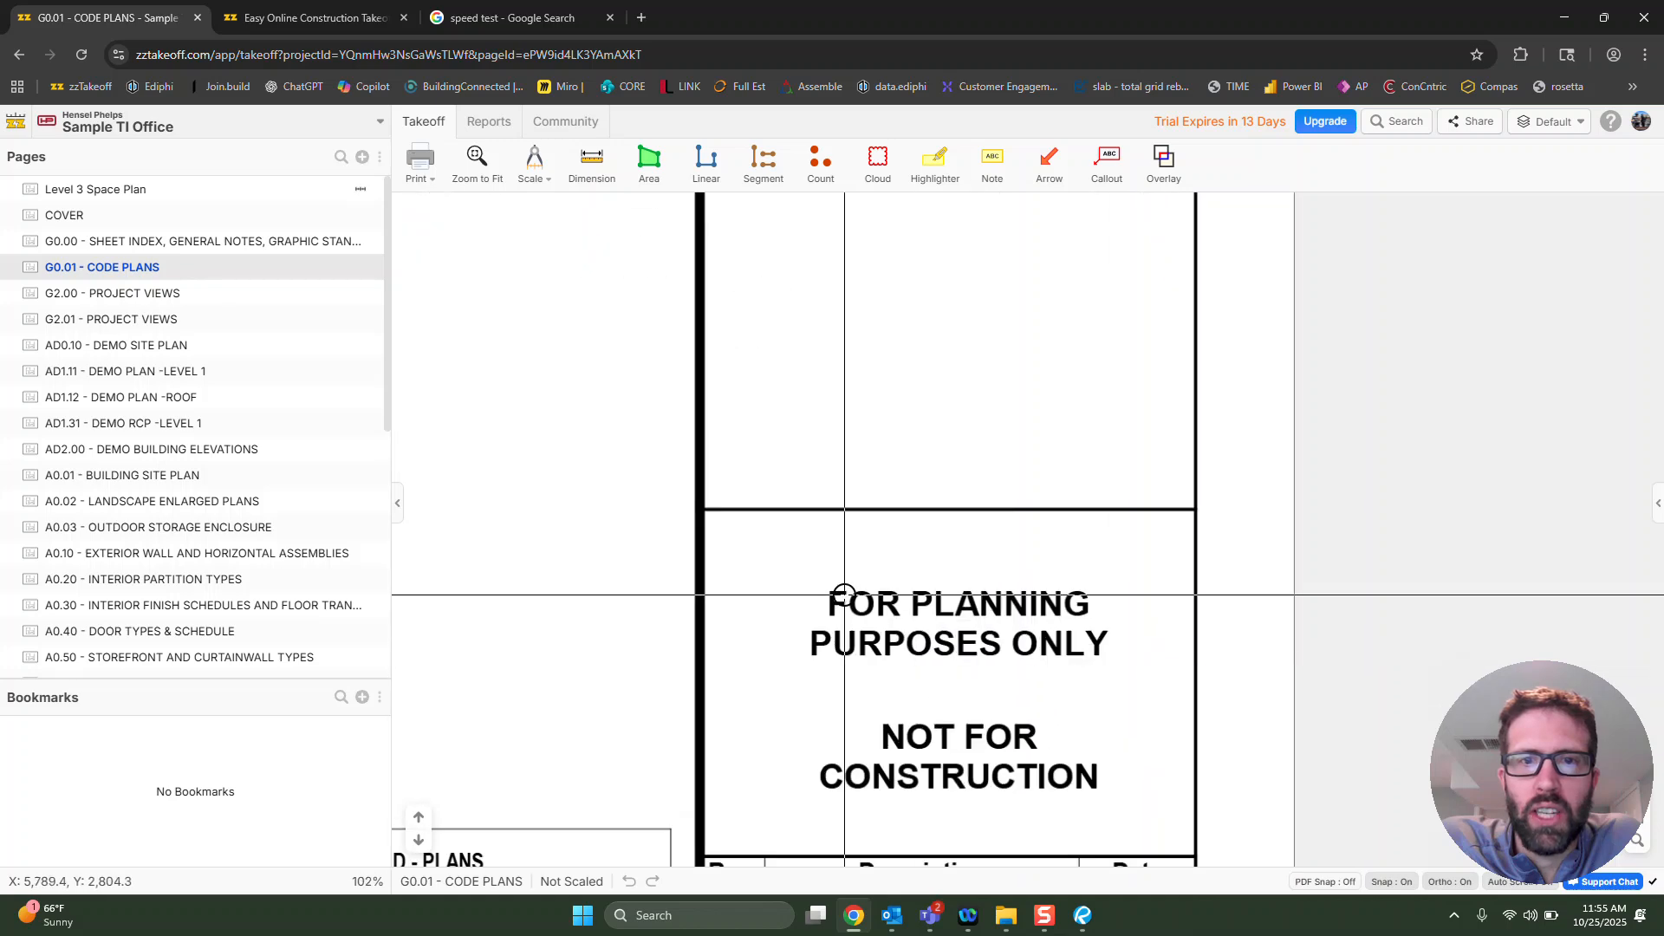
pyautogui.moveTo(797, 568); pyautogui.dragTo(1156, 688)
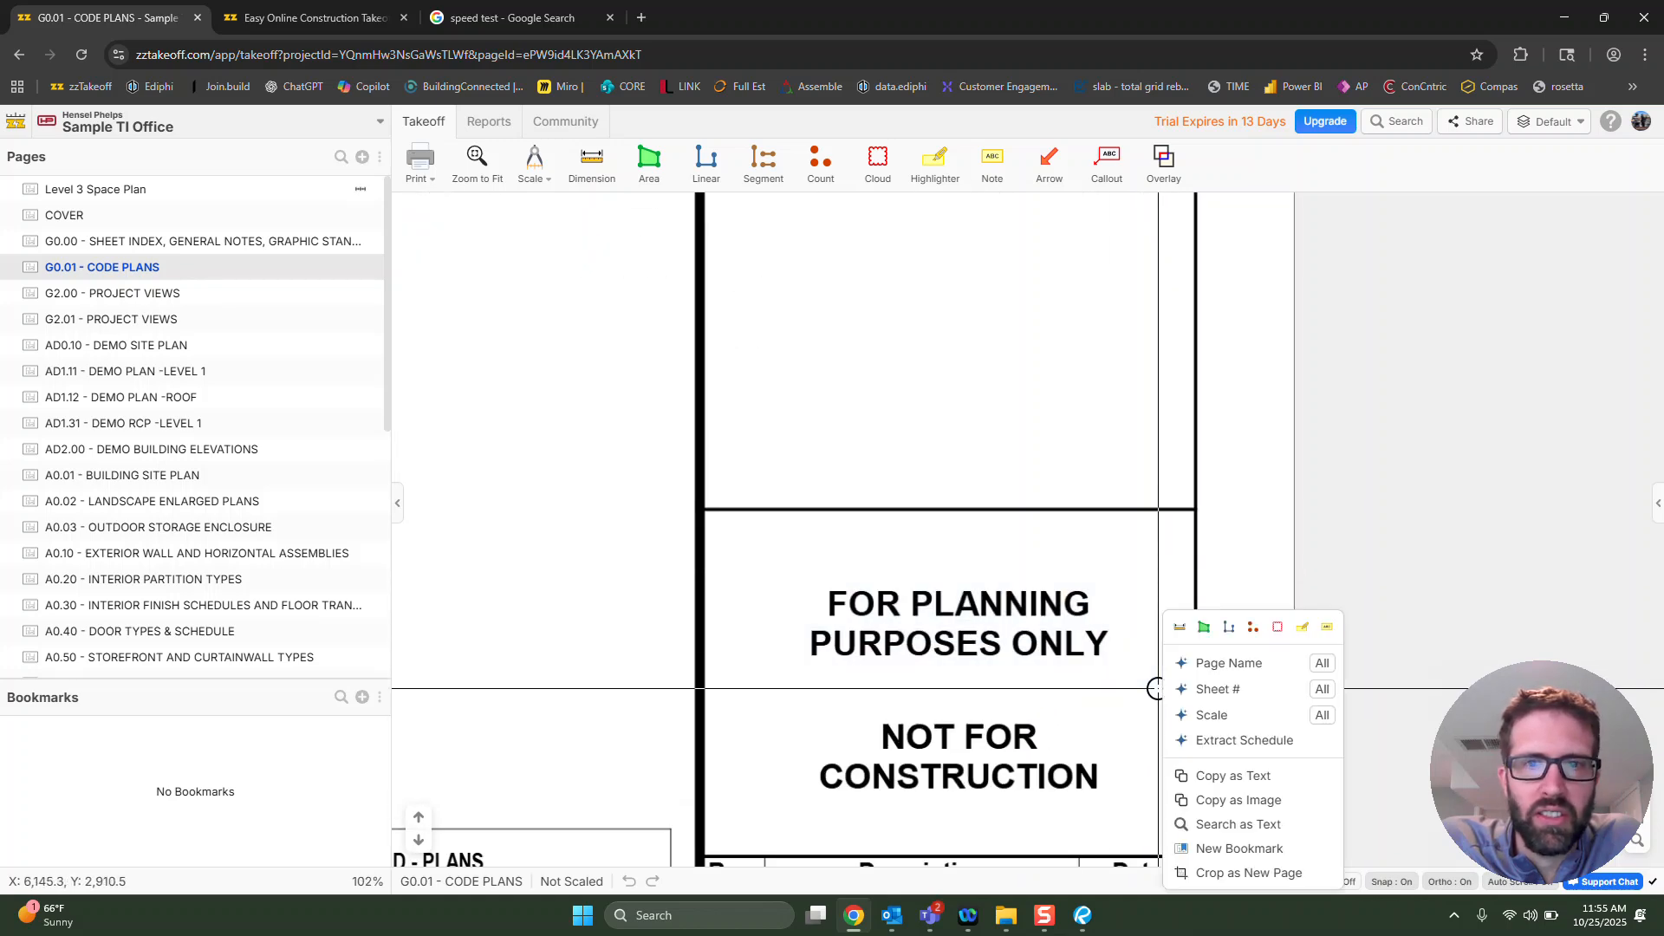
pyautogui.click(1243, 697)
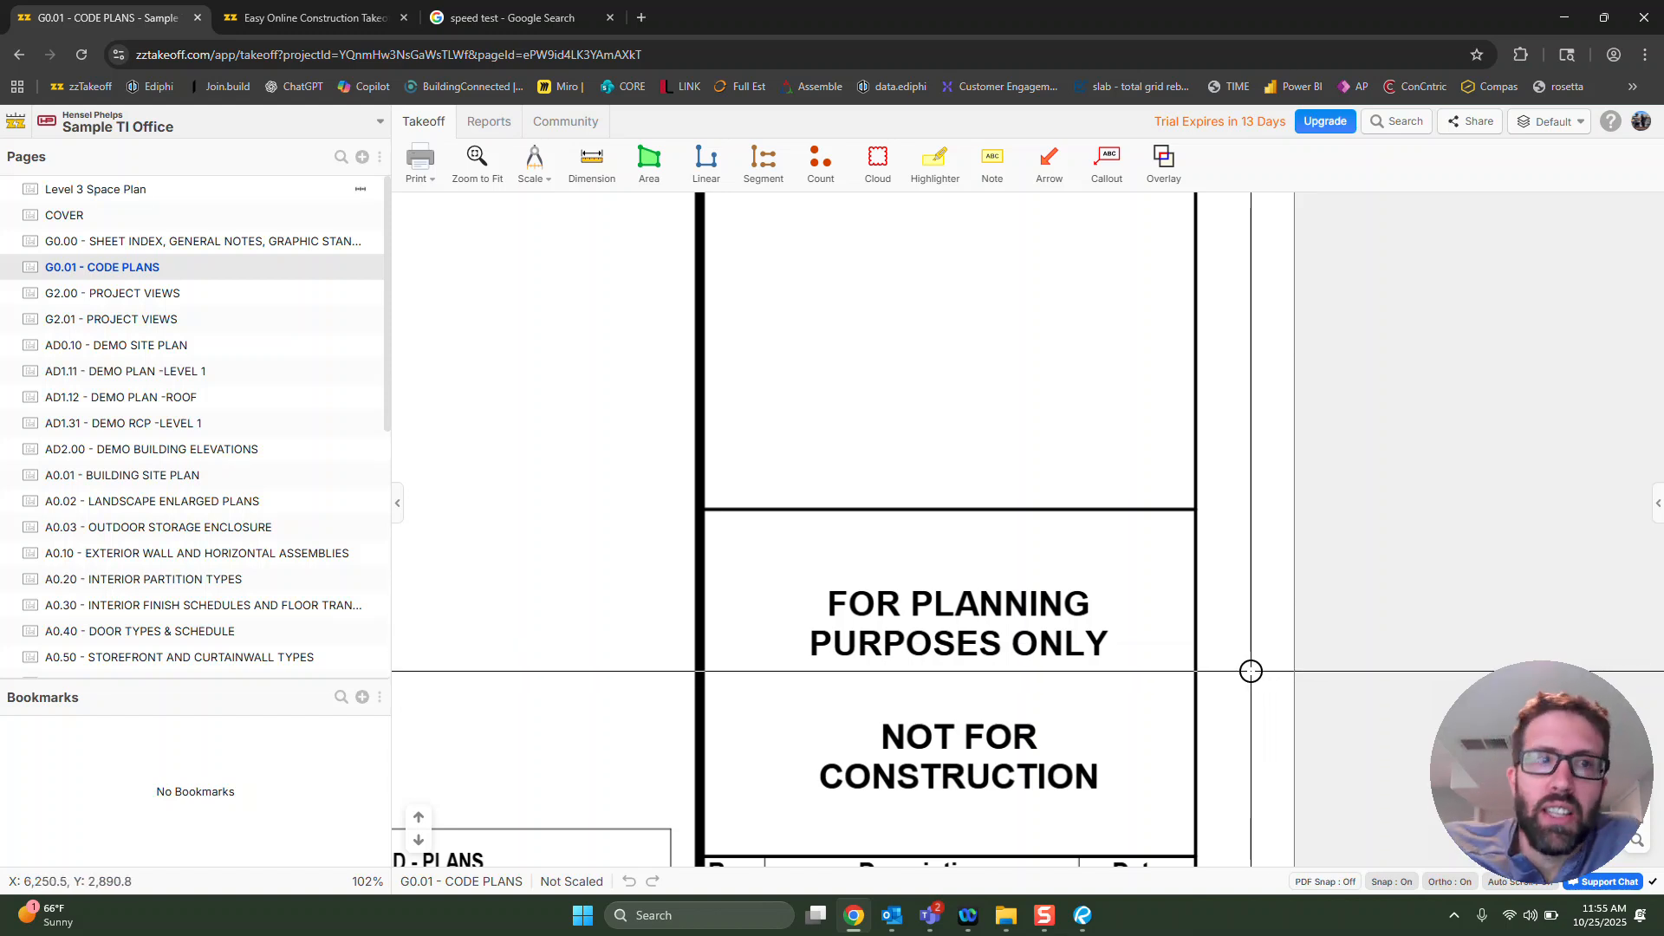
# Batch rename the uploaded pages with sheet numbers read from the title block box containing G0.01, leaving out Level 3 Space Plan.
pyautogui.moveTo(876, 614); pyautogui.dragTo(890, 546)
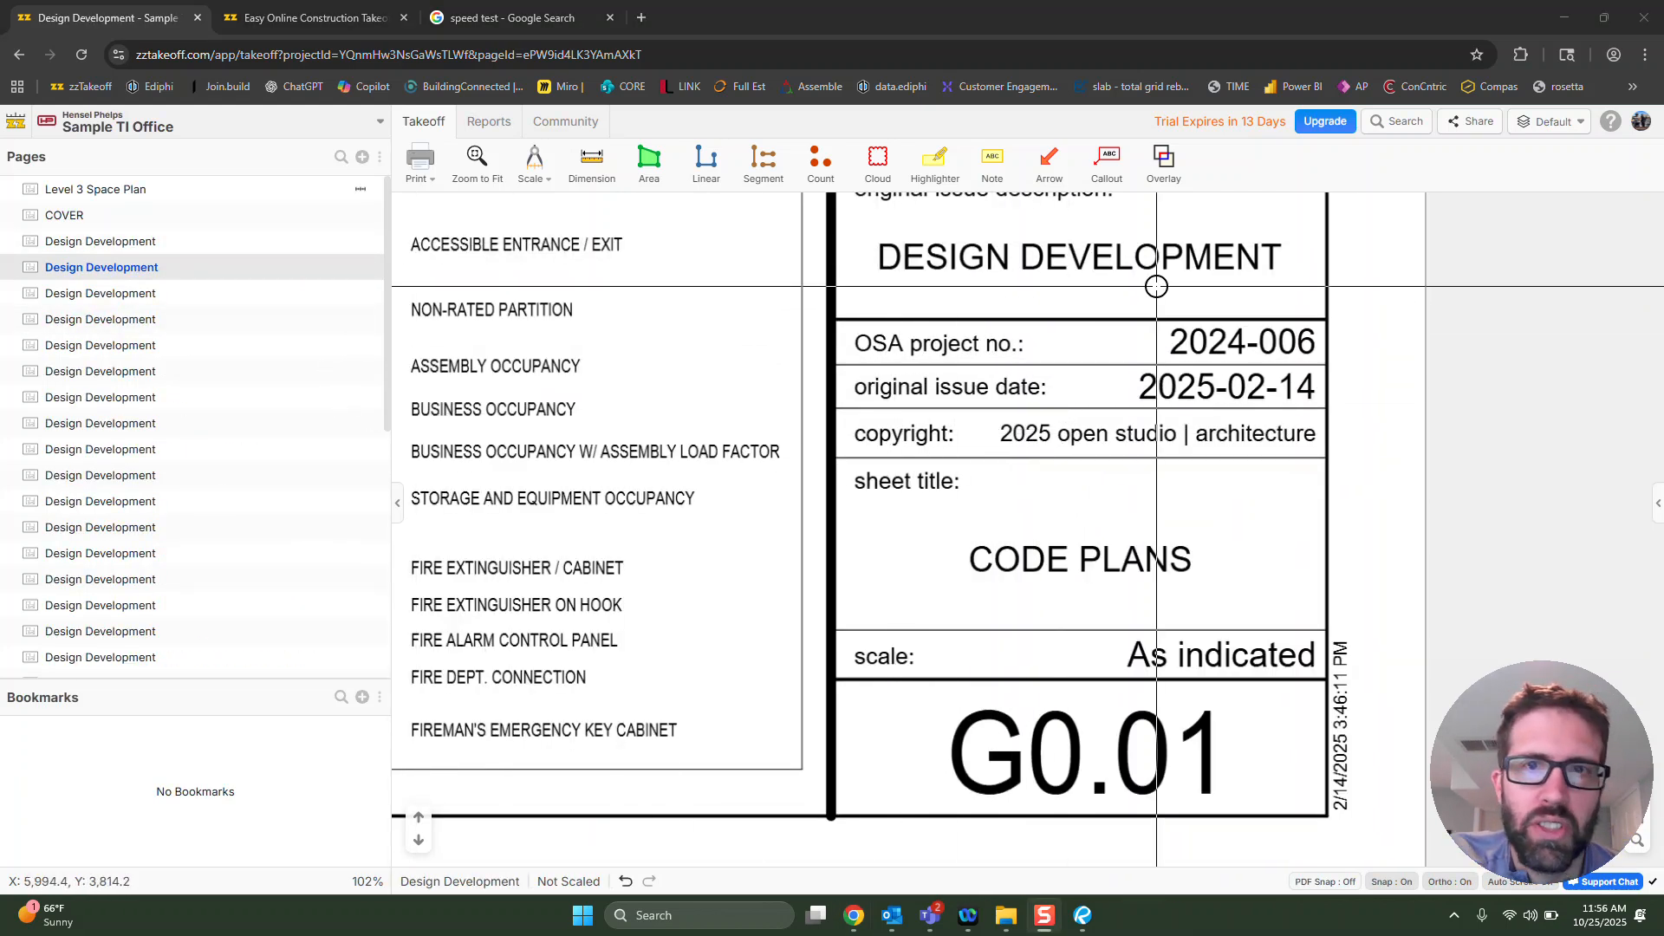
pyautogui.moveTo(1010, 605); pyautogui.dragTo(1005, 487)
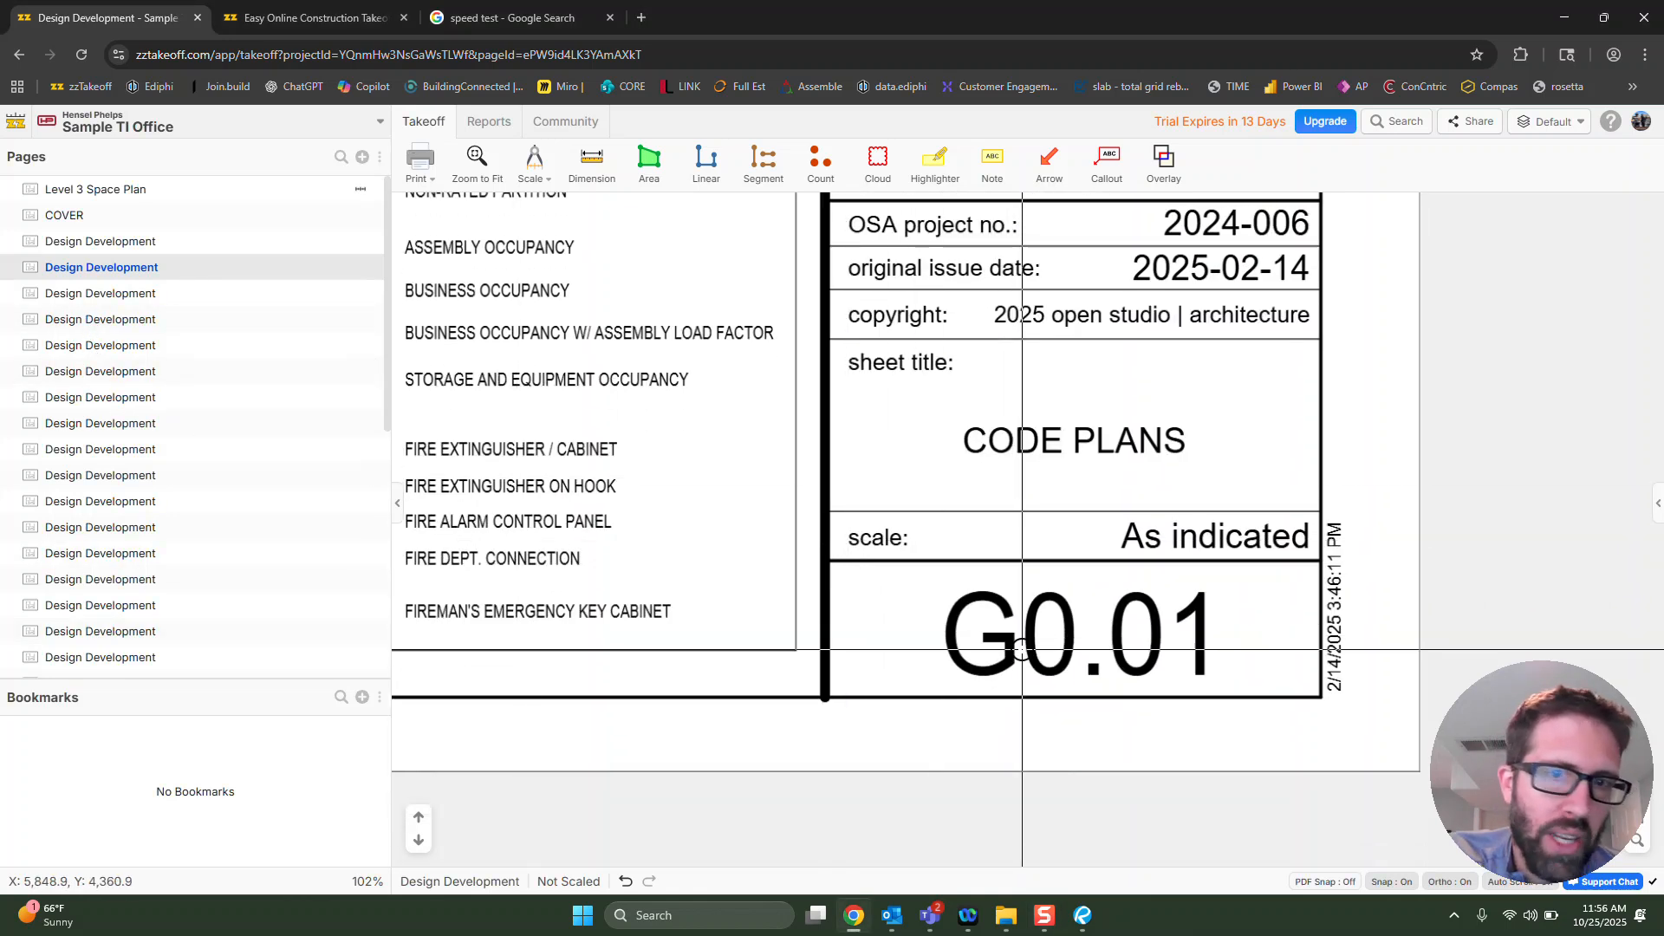
pyautogui.moveTo(837, 564); pyautogui.dragTo(1314, 694)
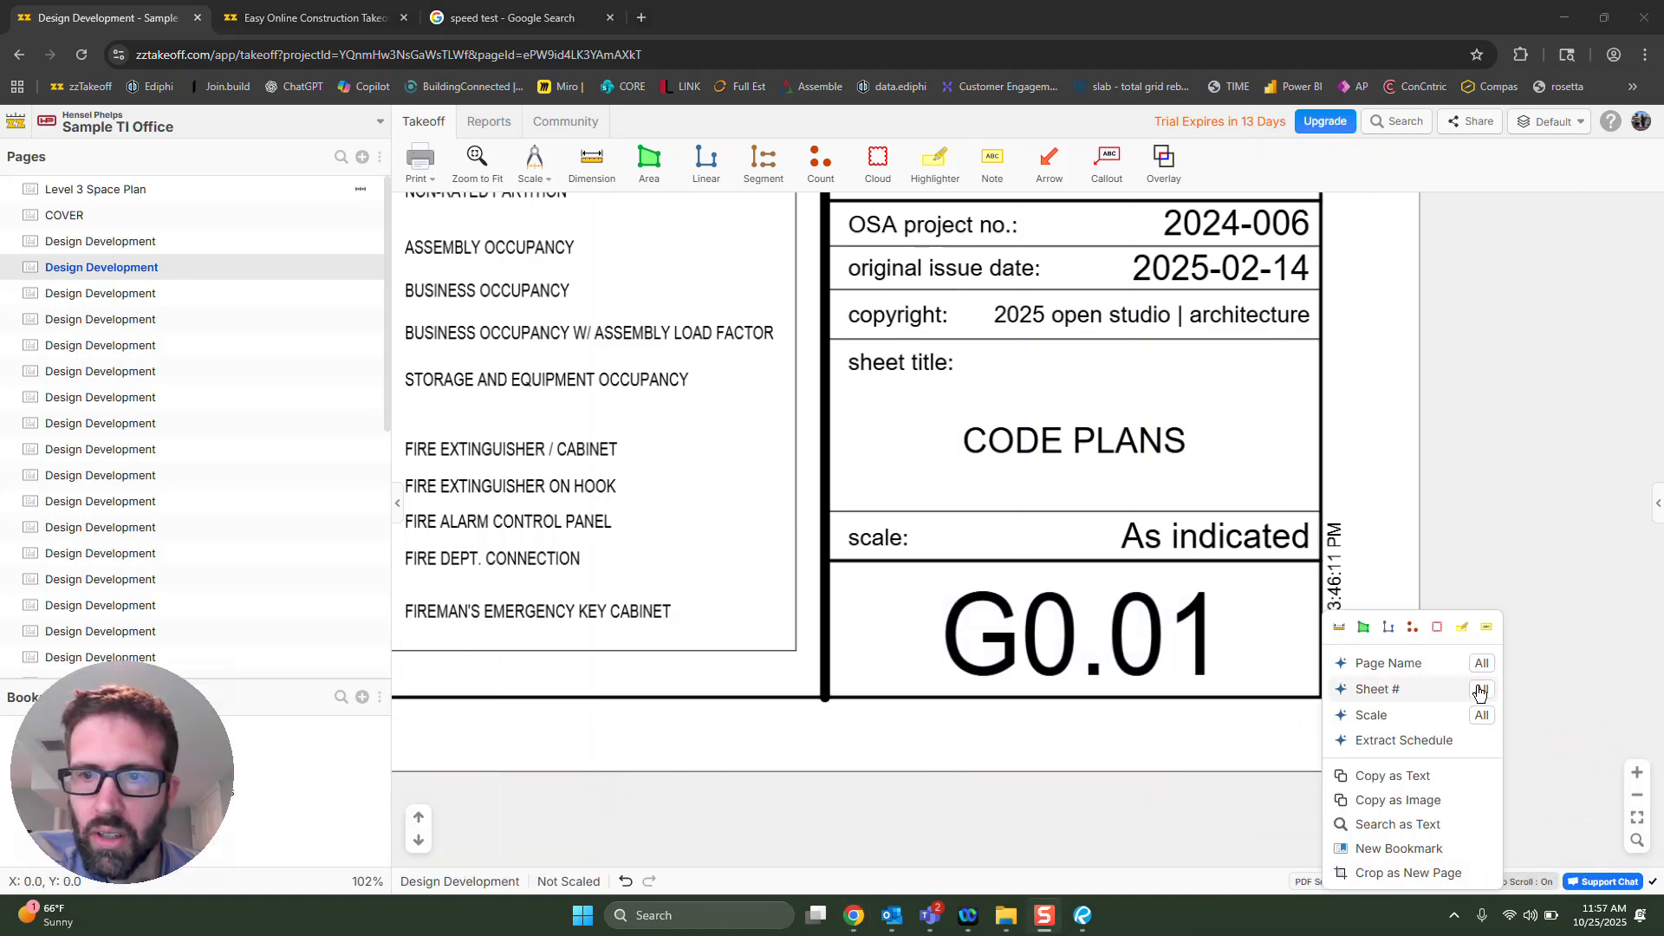
pyautogui.click(1480, 692)
pyautogui.scroll(-5, 641, 450)
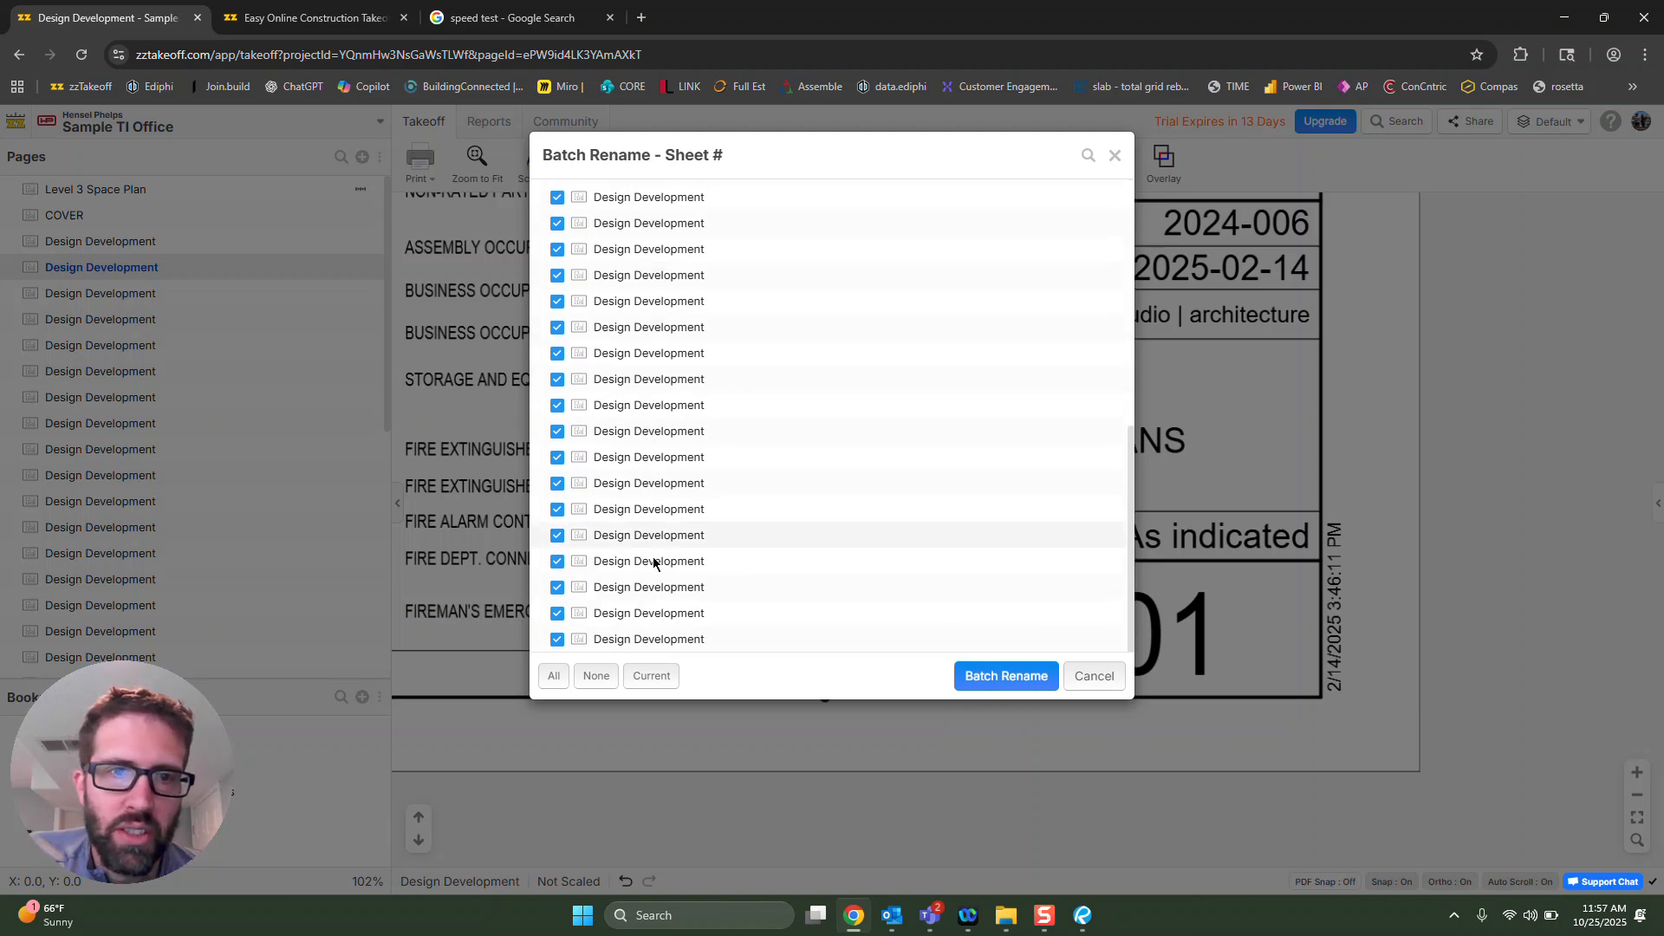
pyautogui.scroll(5, 653, 505)
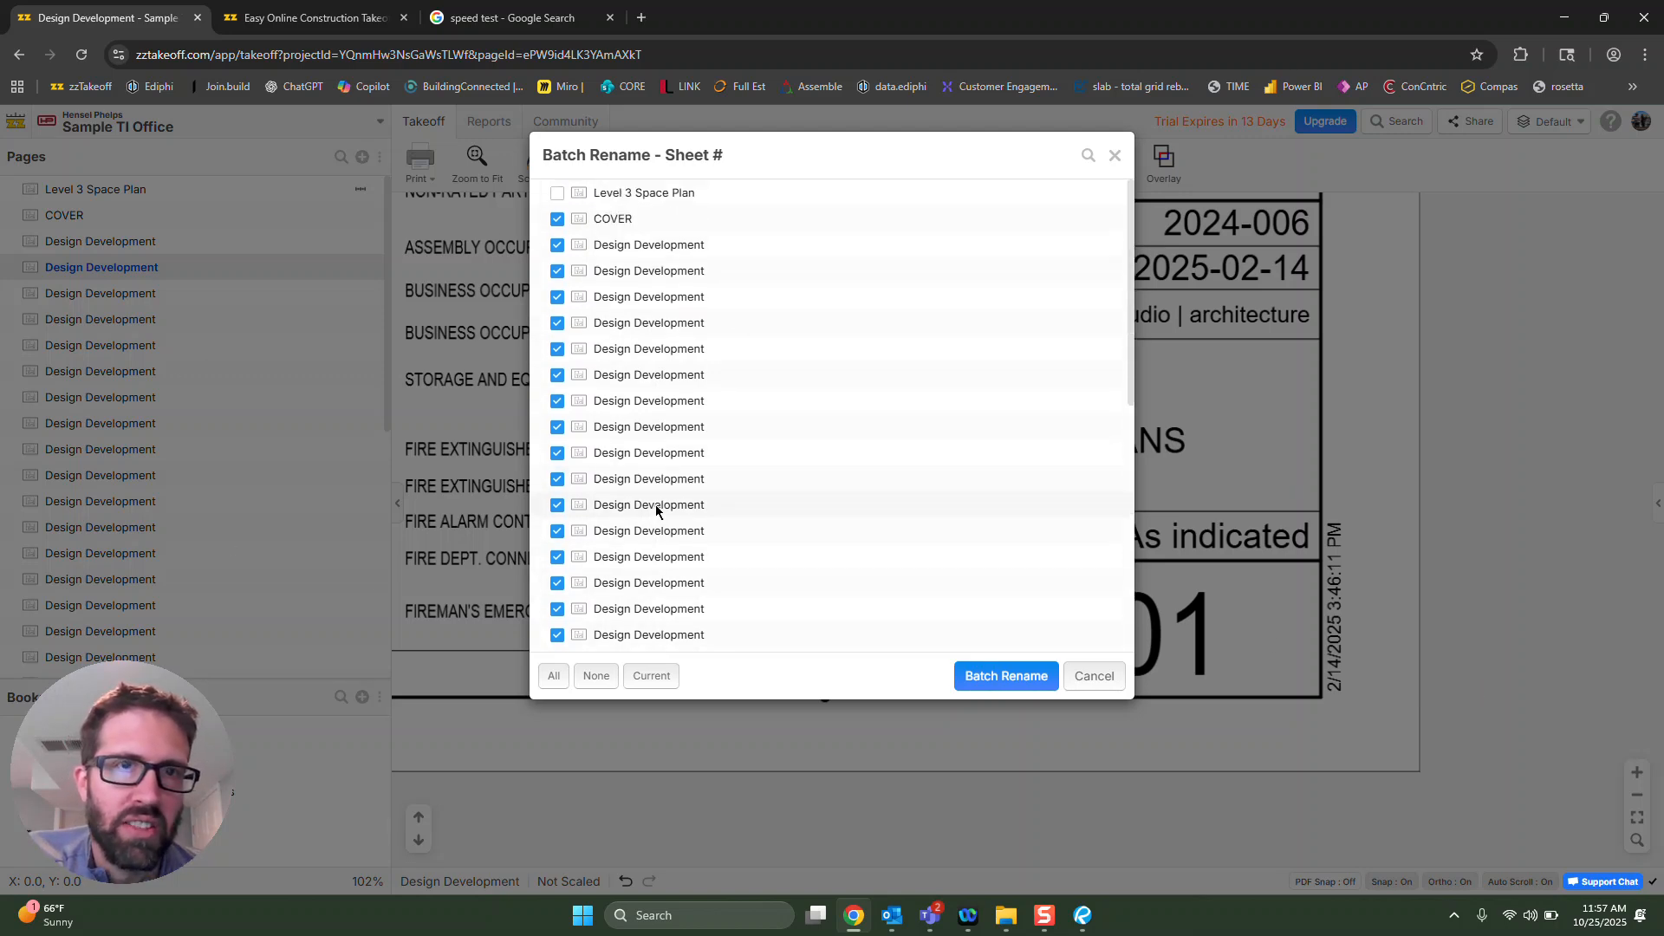
pyautogui.click(1005, 676)
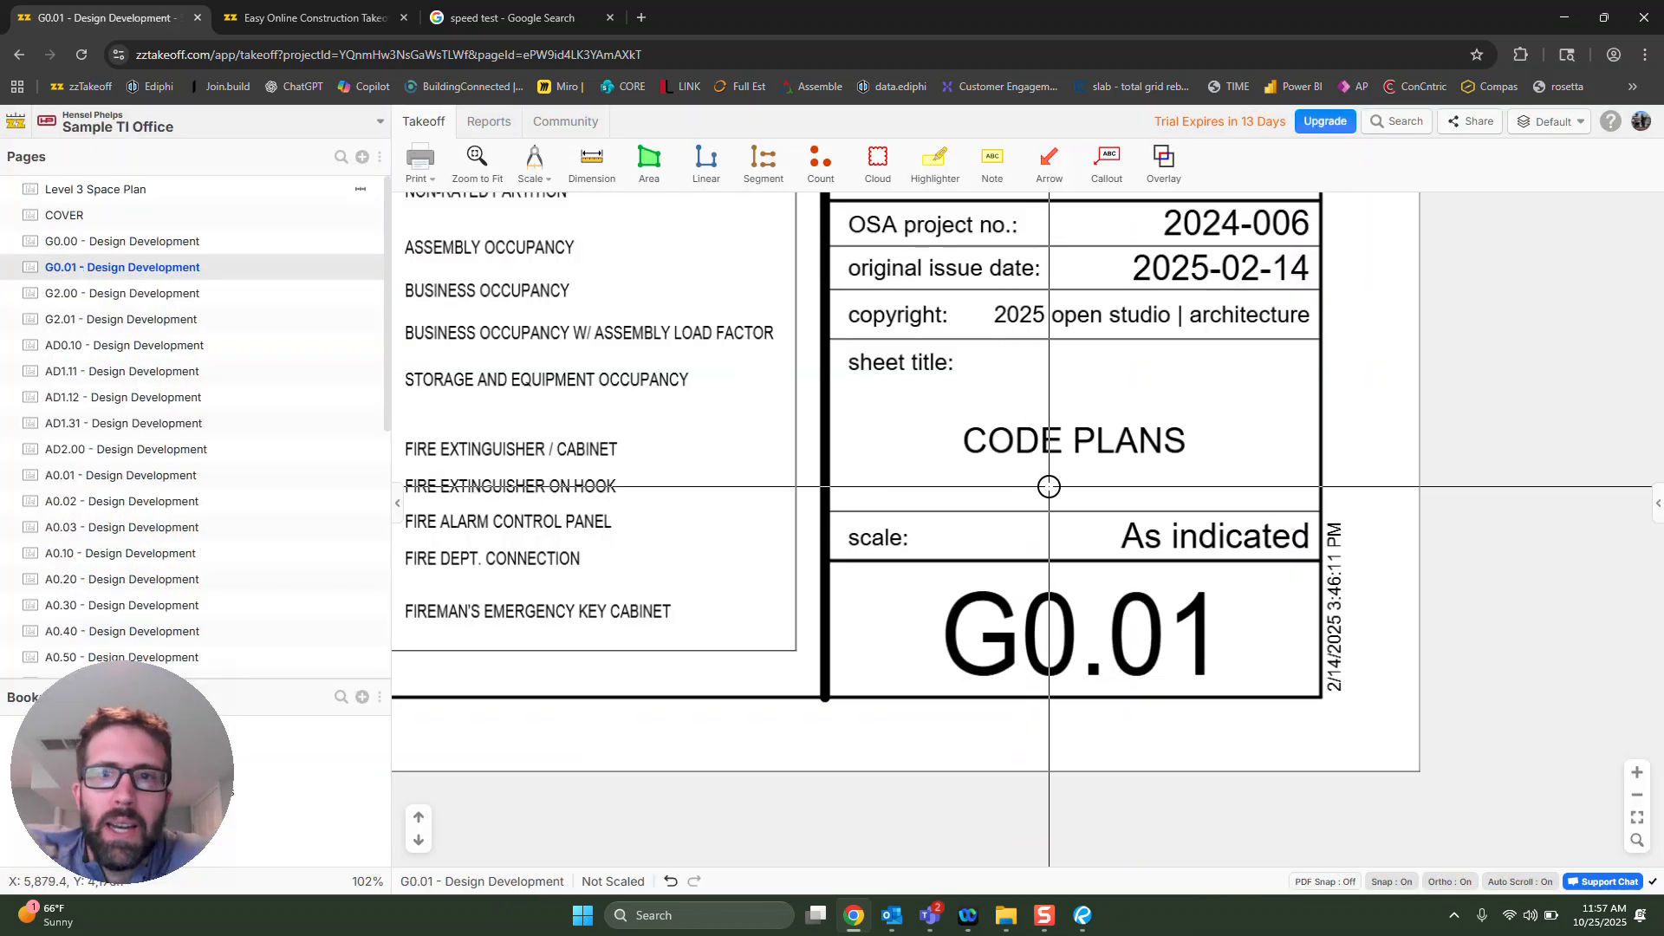
# Batch rename the uploaded pages with page names read from the sheet title area containing CODE PLANS, and review the page list.
pyautogui.moveTo(847, 383); pyautogui.dragTo(1307, 505)
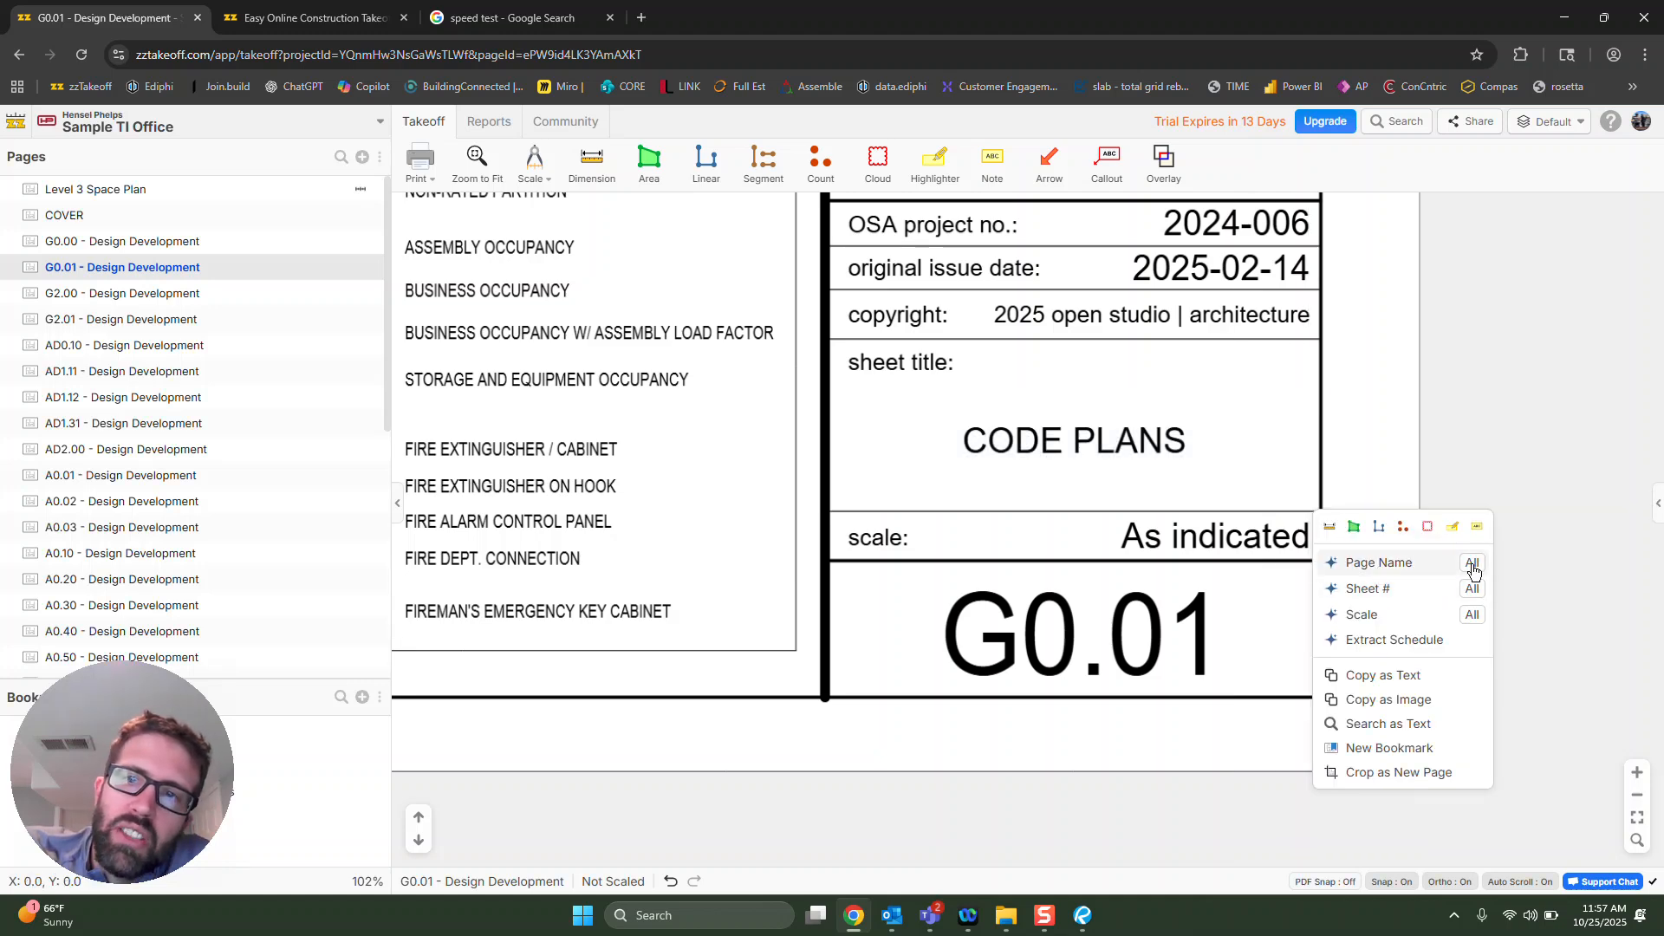
pyautogui.click(1471, 564)
pyautogui.click(1031, 675)
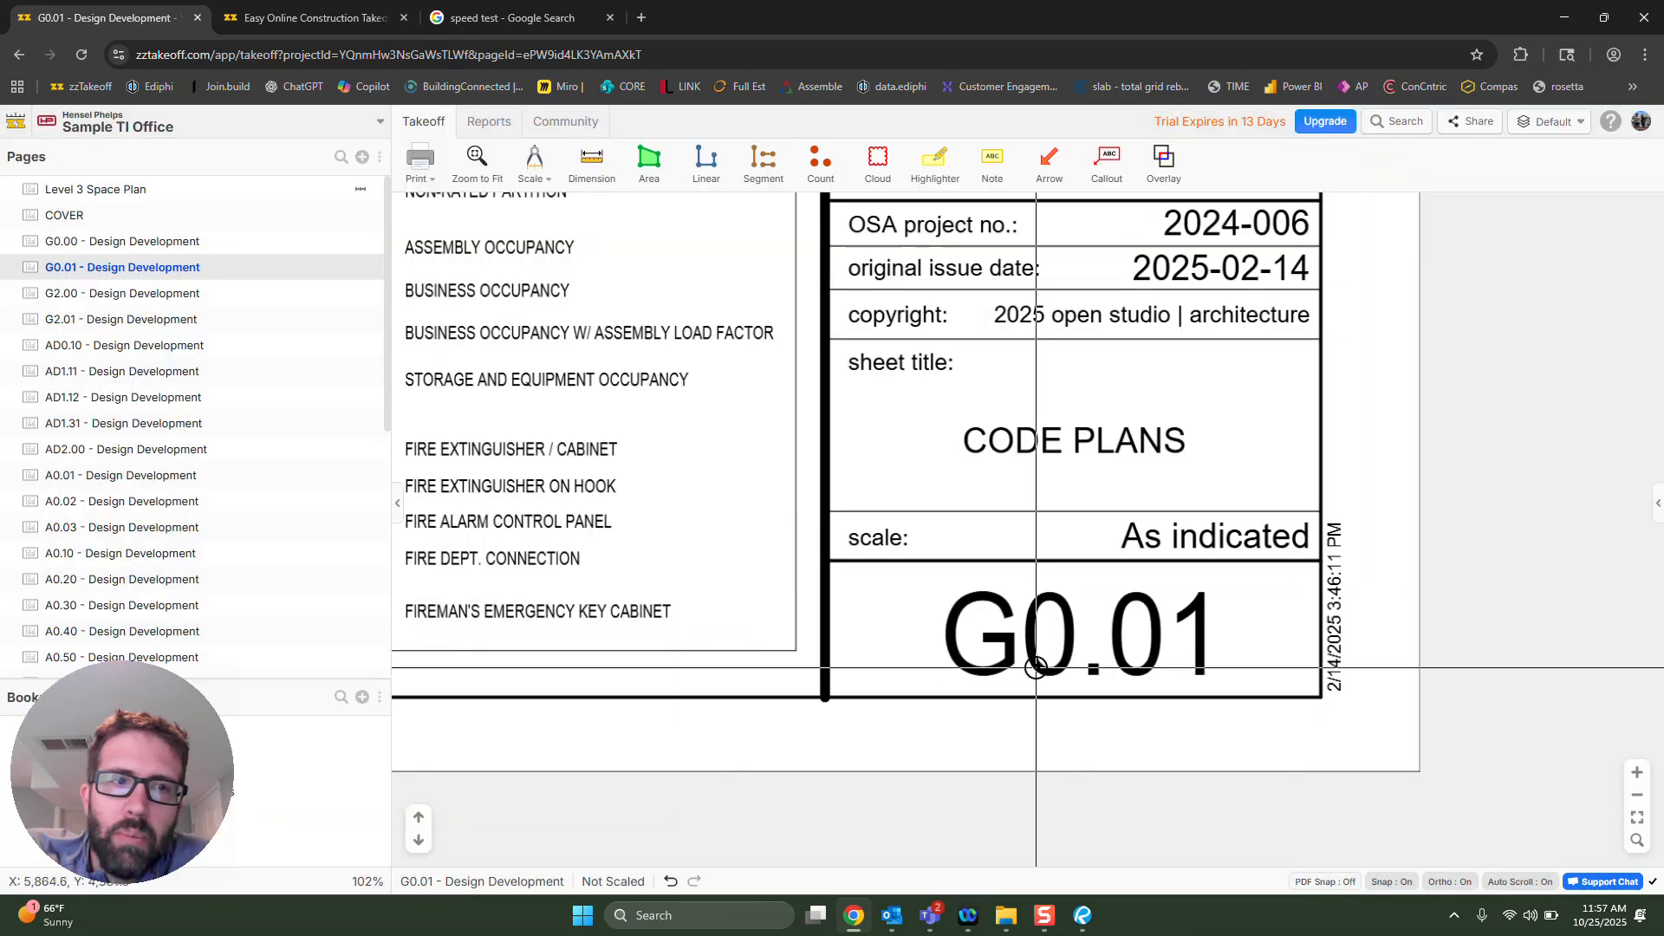
pyautogui.scroll(-10, 146, 492)
pyautogui.scroll(6, 215, 549)
# Create a page folder named "ARCH 50% set".
pyautogui.click(362, 159)
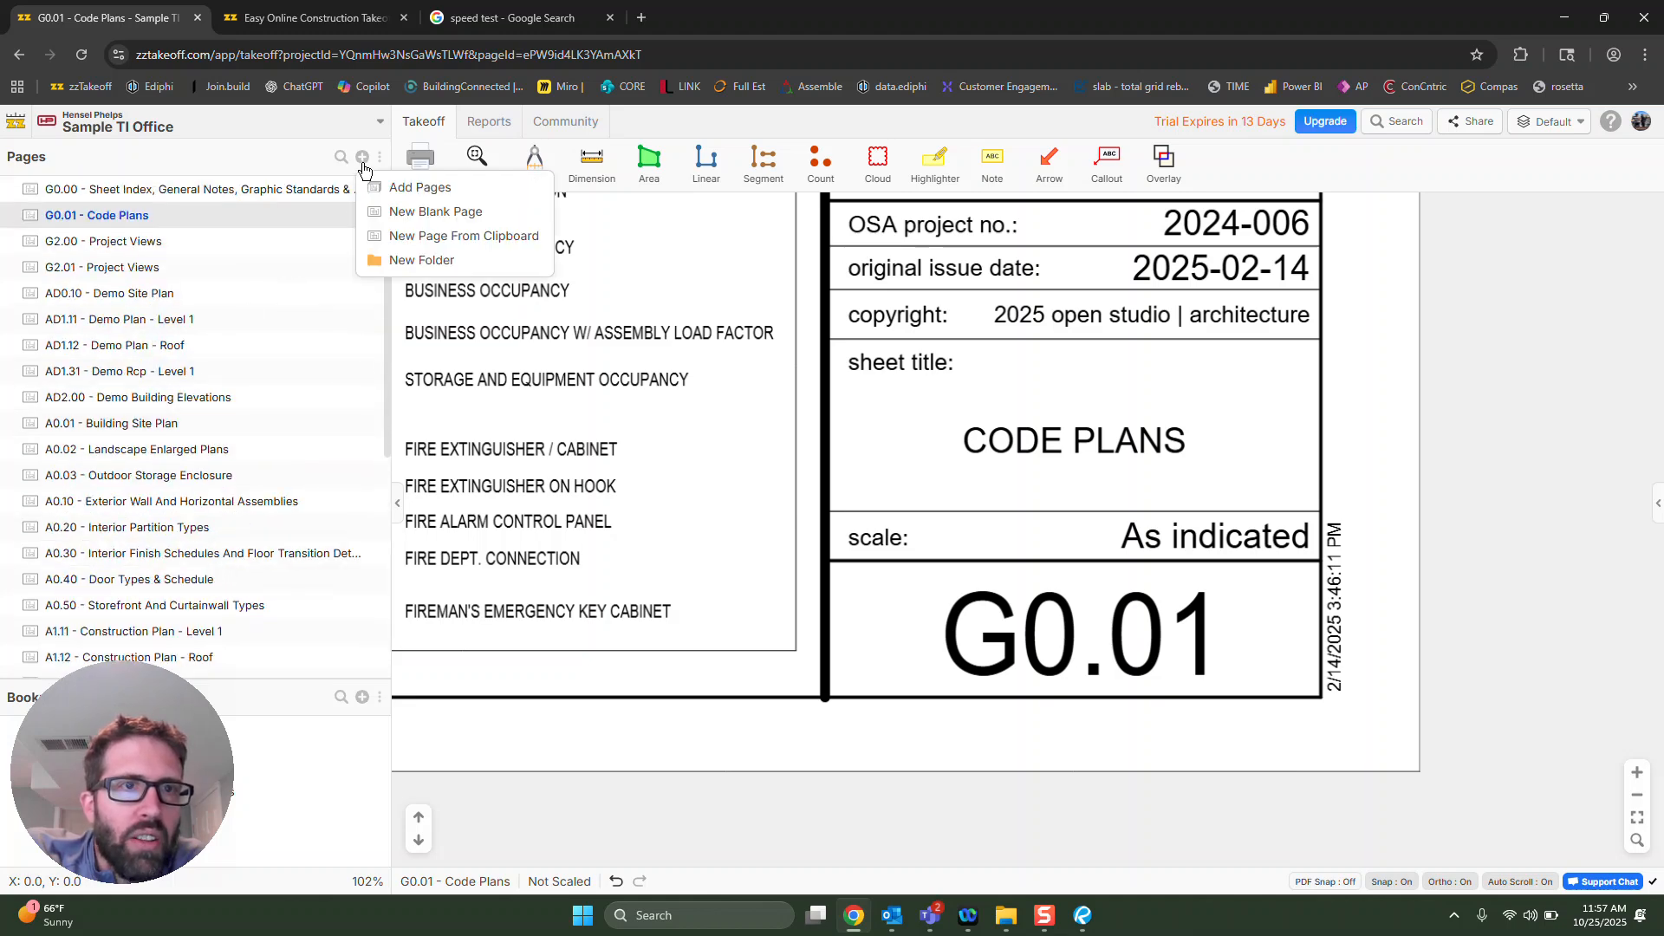
pyautogui.click(416, 260)
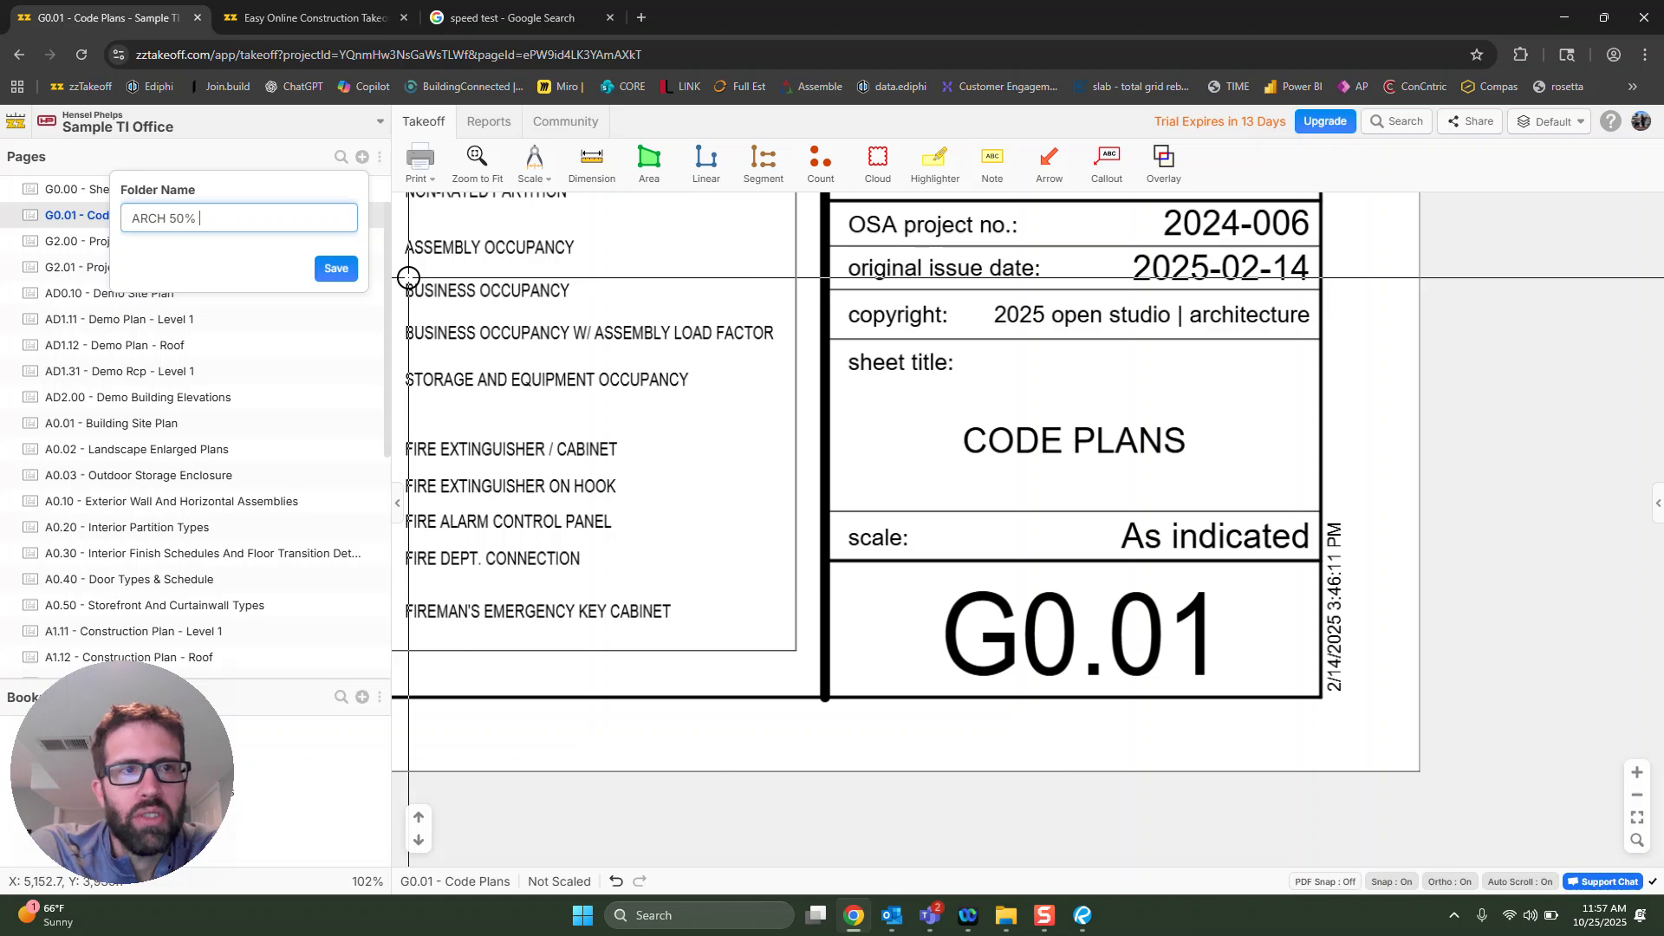
pyautogui.write('ARCH 50% set')
pyautogui.click(336, 269)
# Move all pages from Level 3 Space Plan through A5.10 - Section Details into the ARCH 50% set folder and check its contents.
pyautogui.scroll(1, 108, 224)
pyautogui.click(108, 224)
pyautogui.scroll(-6, 241, 539)
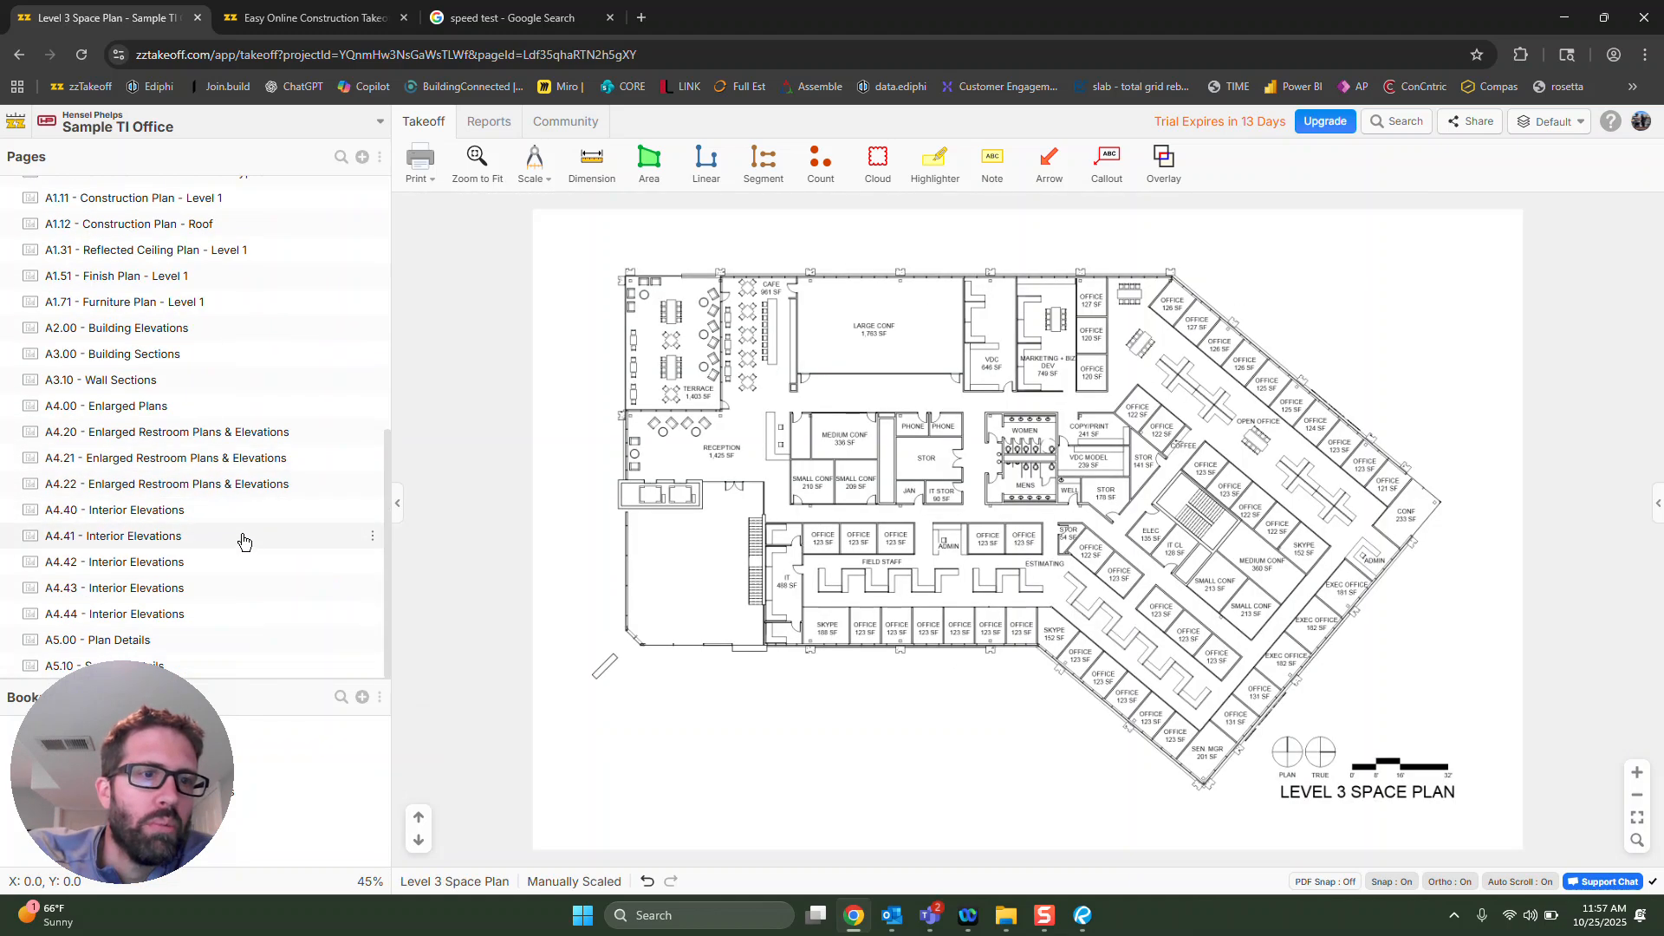
pyautogui.click(218, 666)
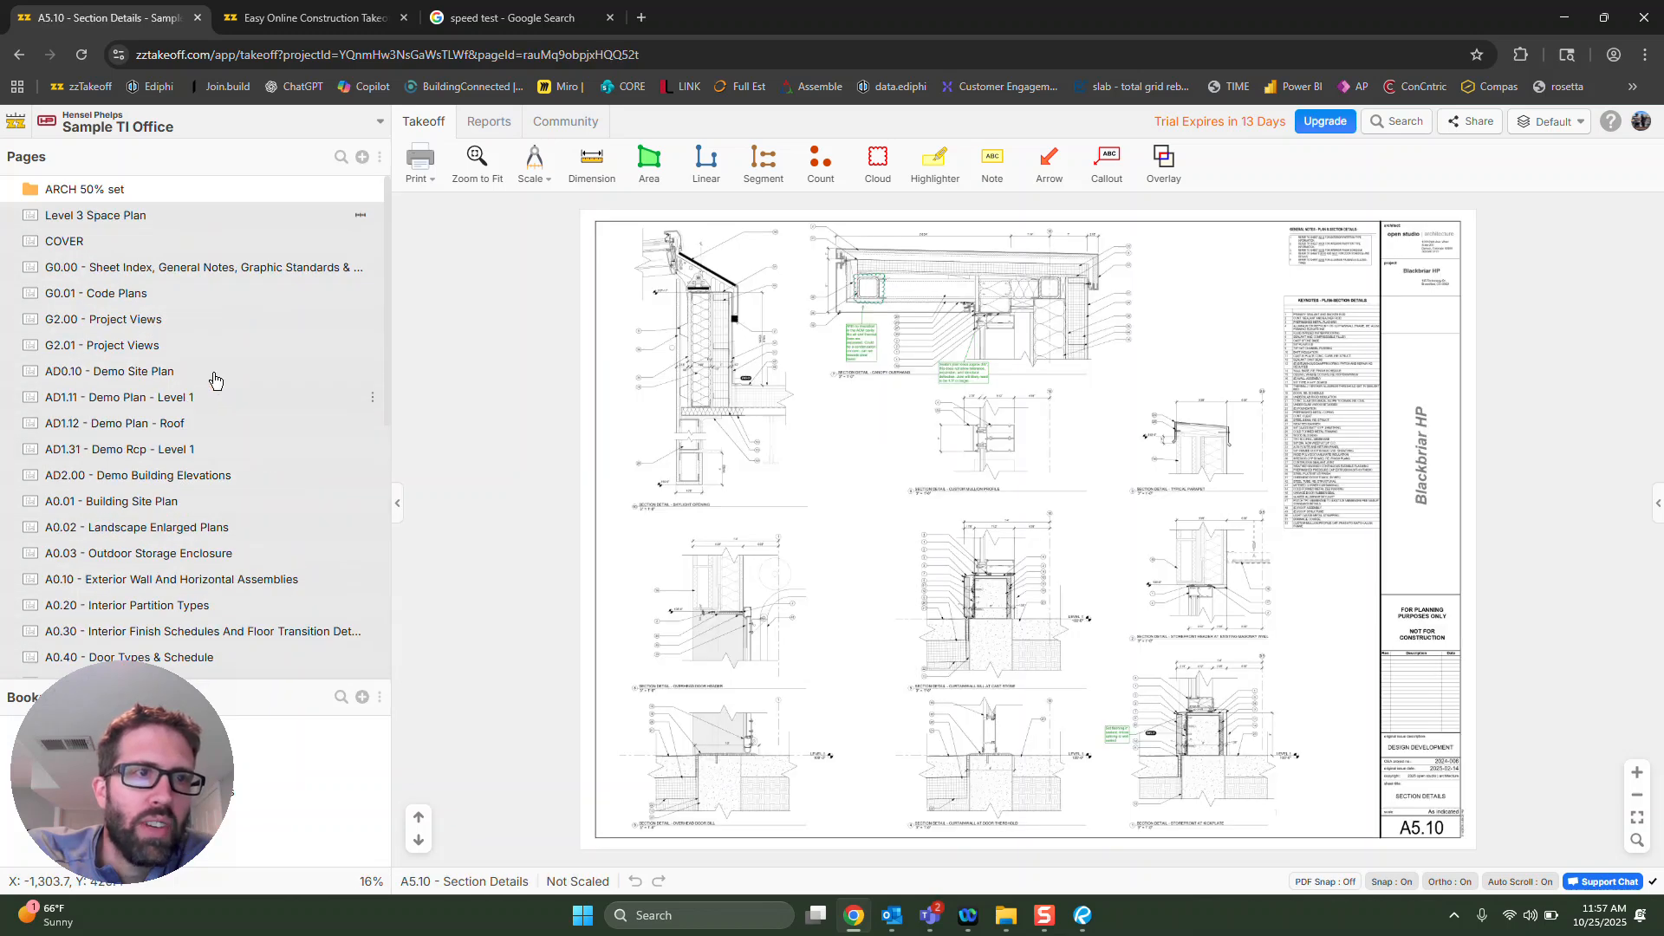
pyautogui.moveTo(108, 250); pyautogui.dragTo(112, 193)
pyautogui.click(12, 190)
pyautogui.click(12, 189)
pyautogui.click(228, 698)
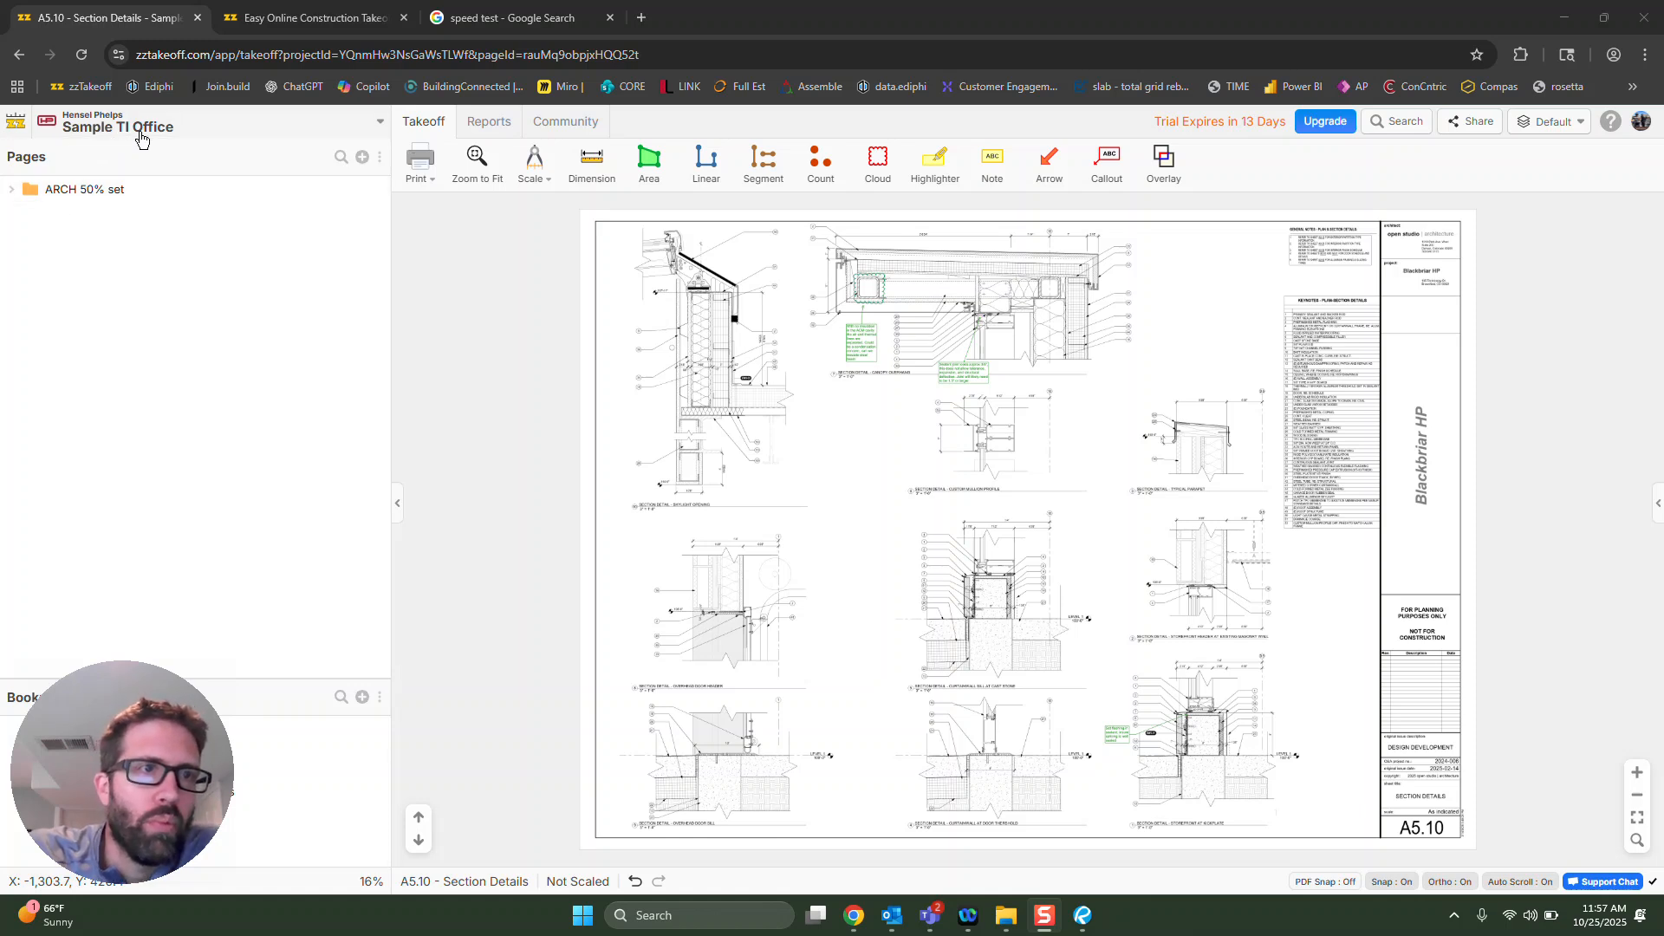
pyautogui.click(13, 191)
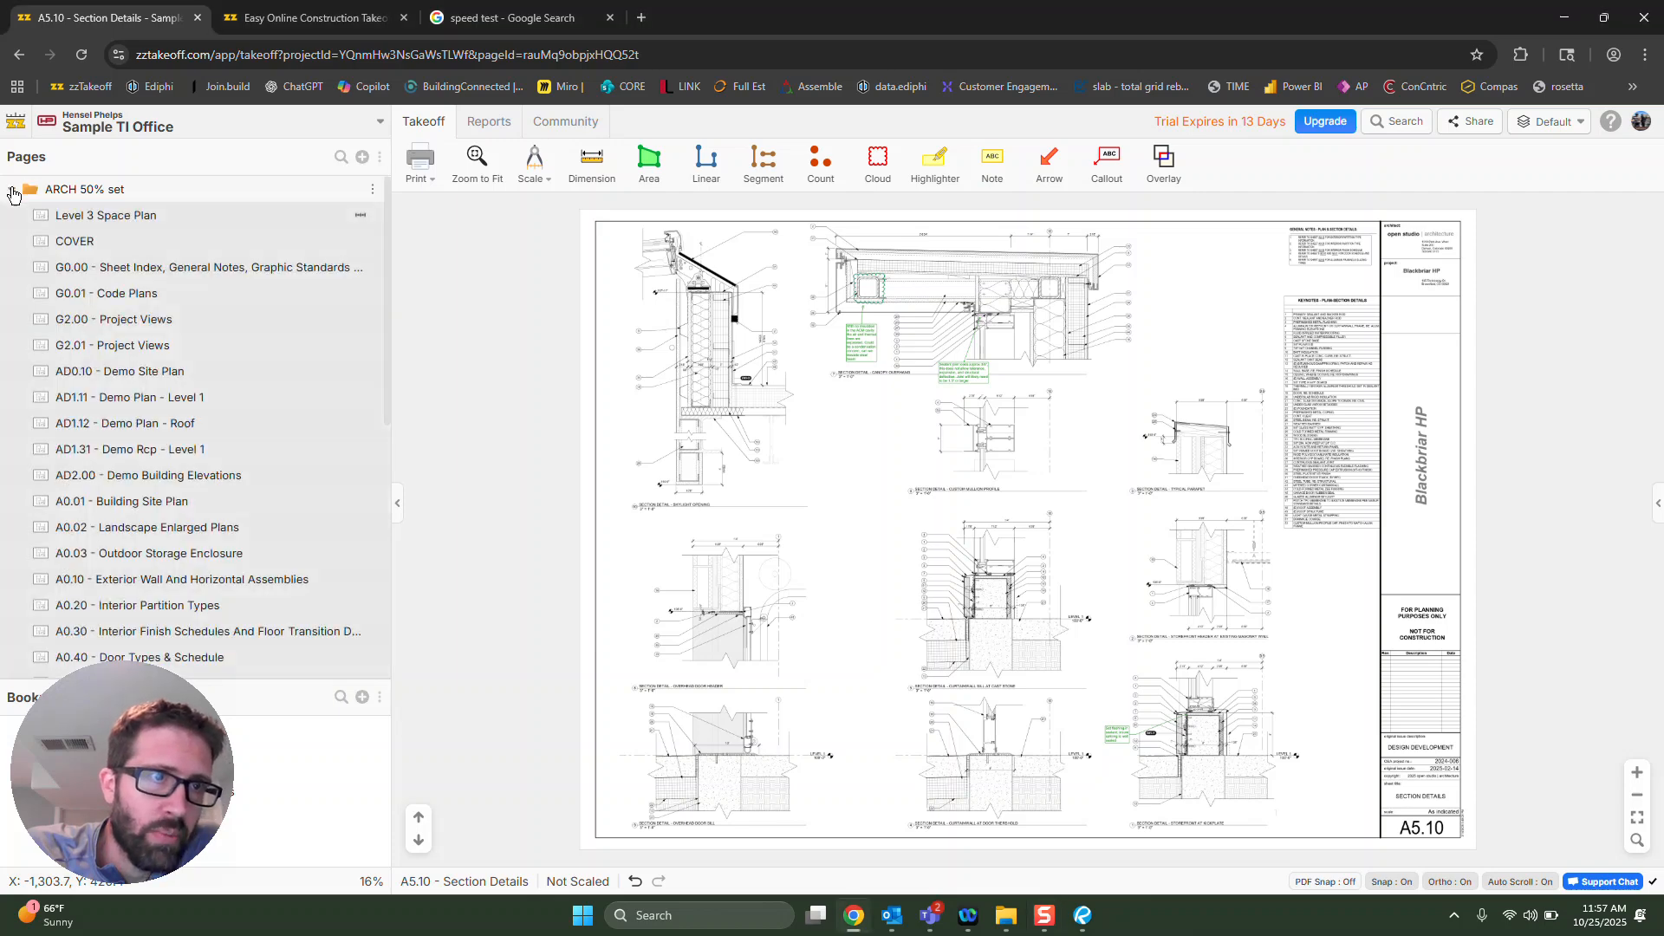
# Open AD1.11 - Demo Plan - Level 1 and set its scale from the 3/32" = 1'-0" note under the plan title.
pyautogui.click(125, 267)
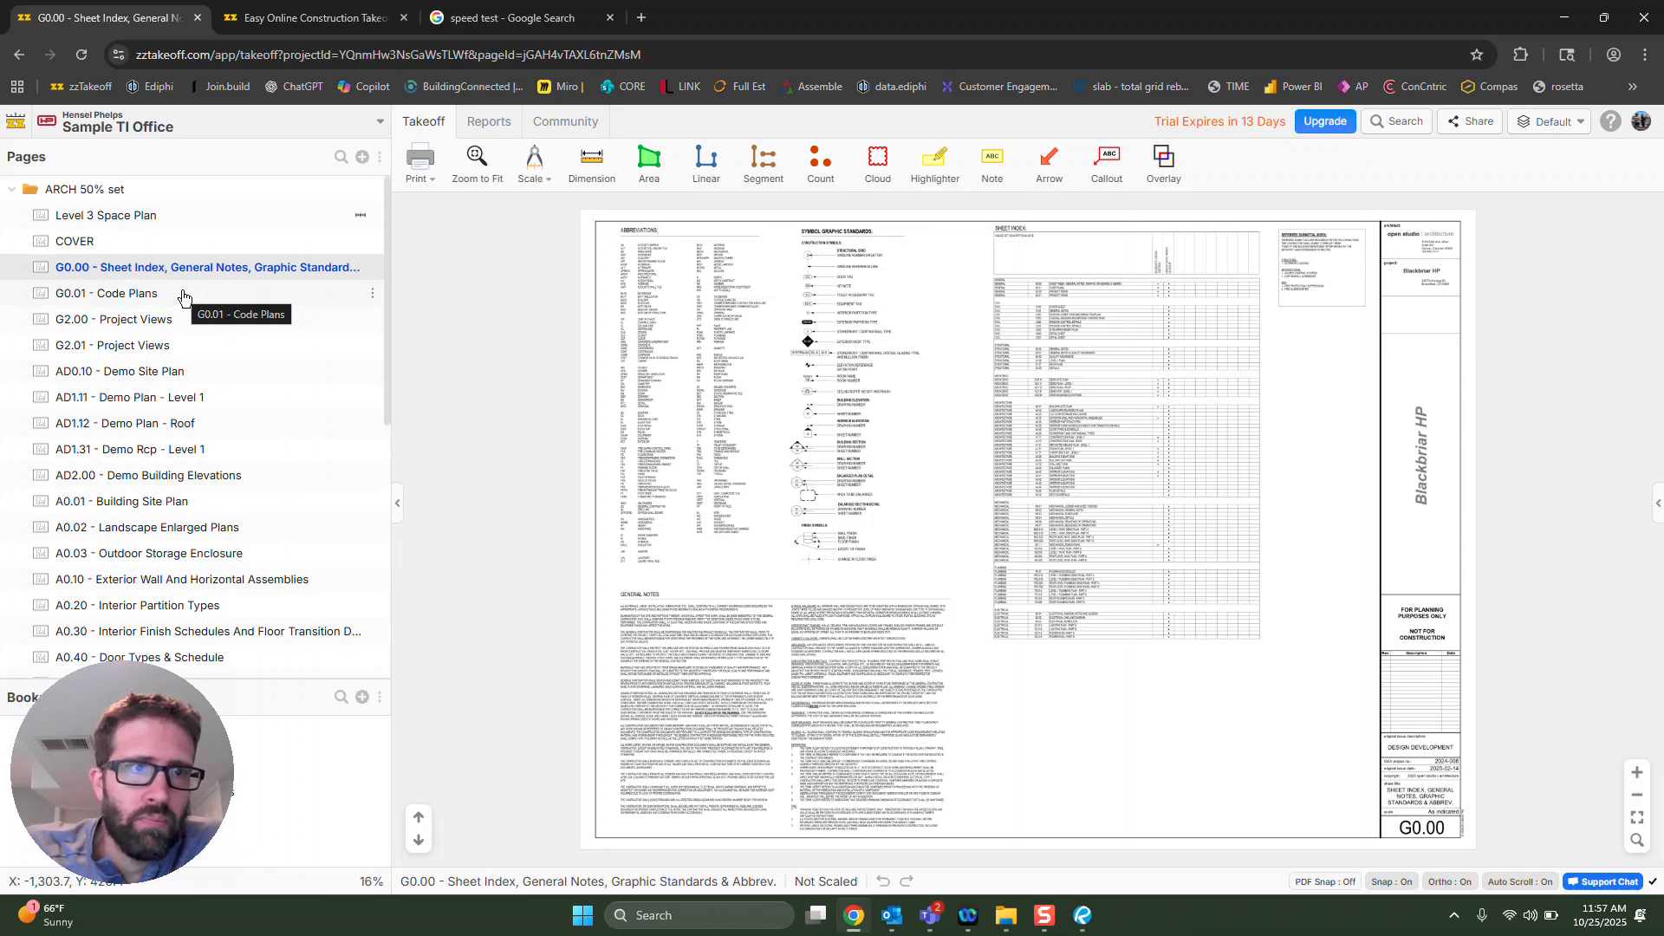
pyautogui.click(177, 399)
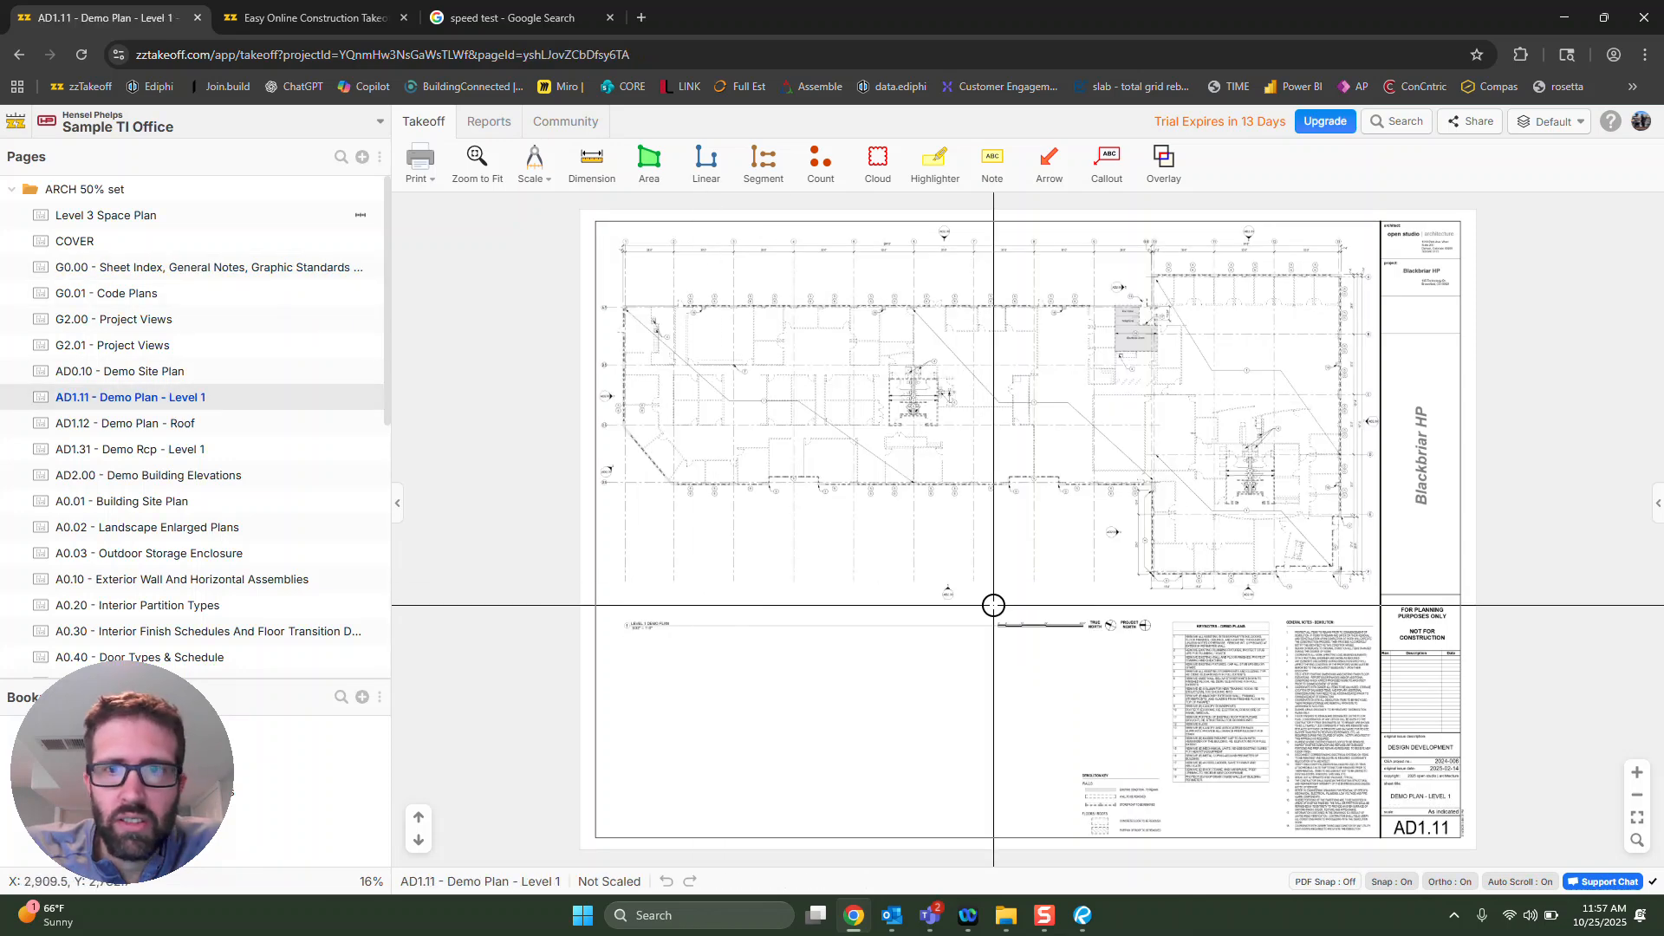
pyautogui.scroll(2, 1083, 663)
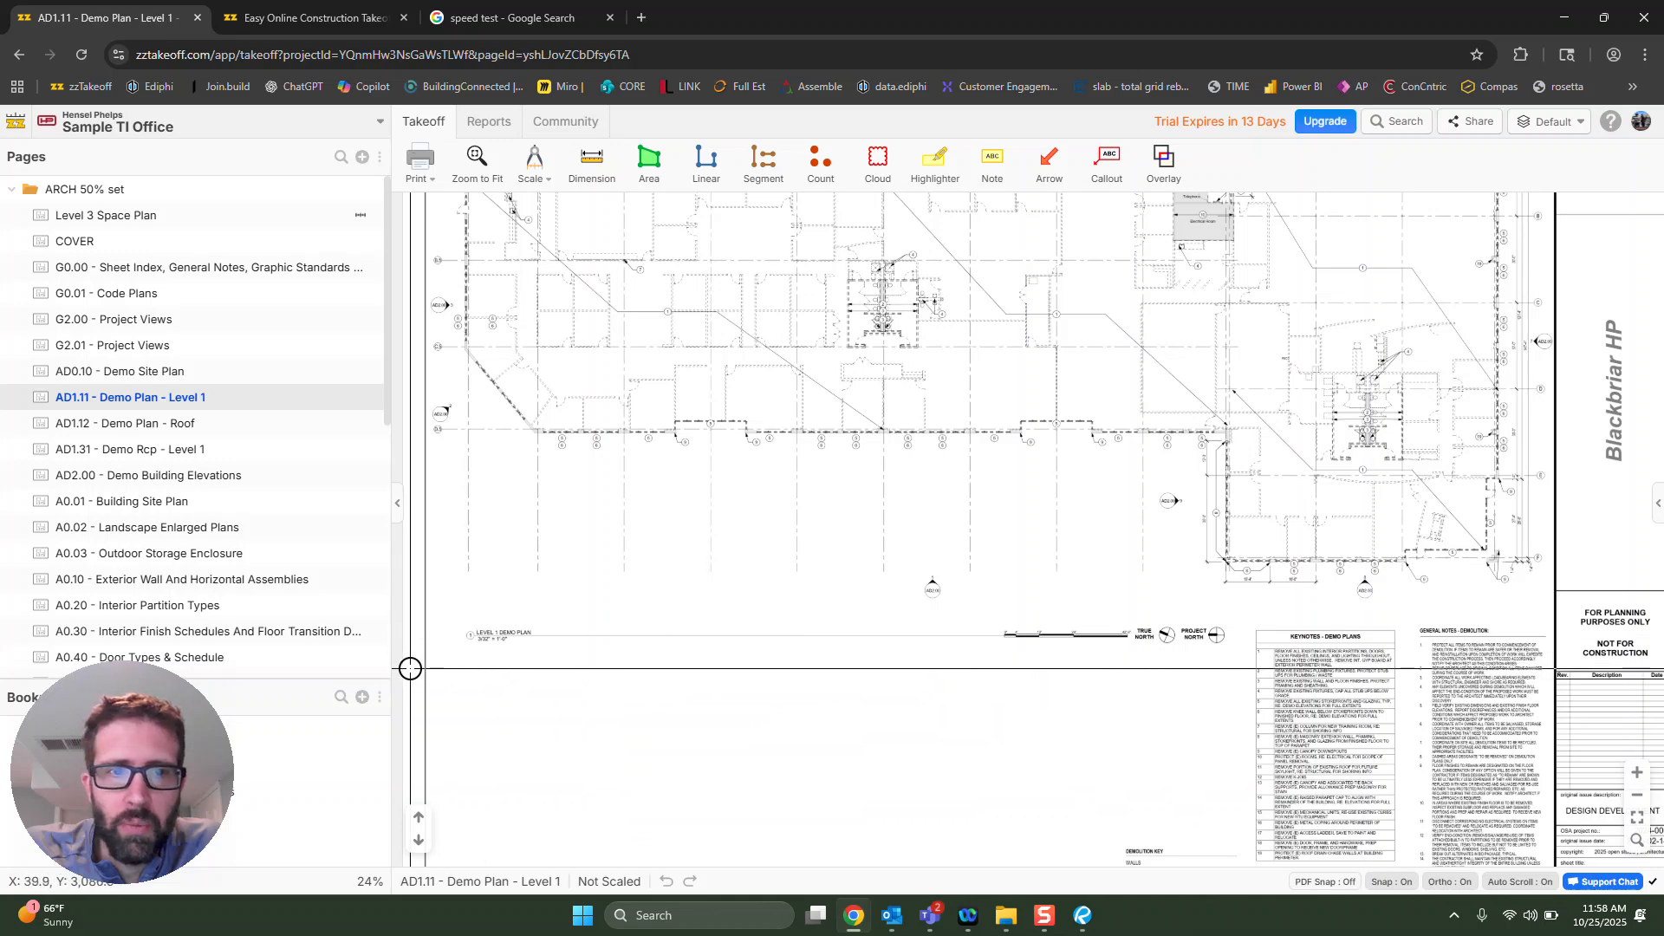
pyautogui.scroll(5, 583, 583)
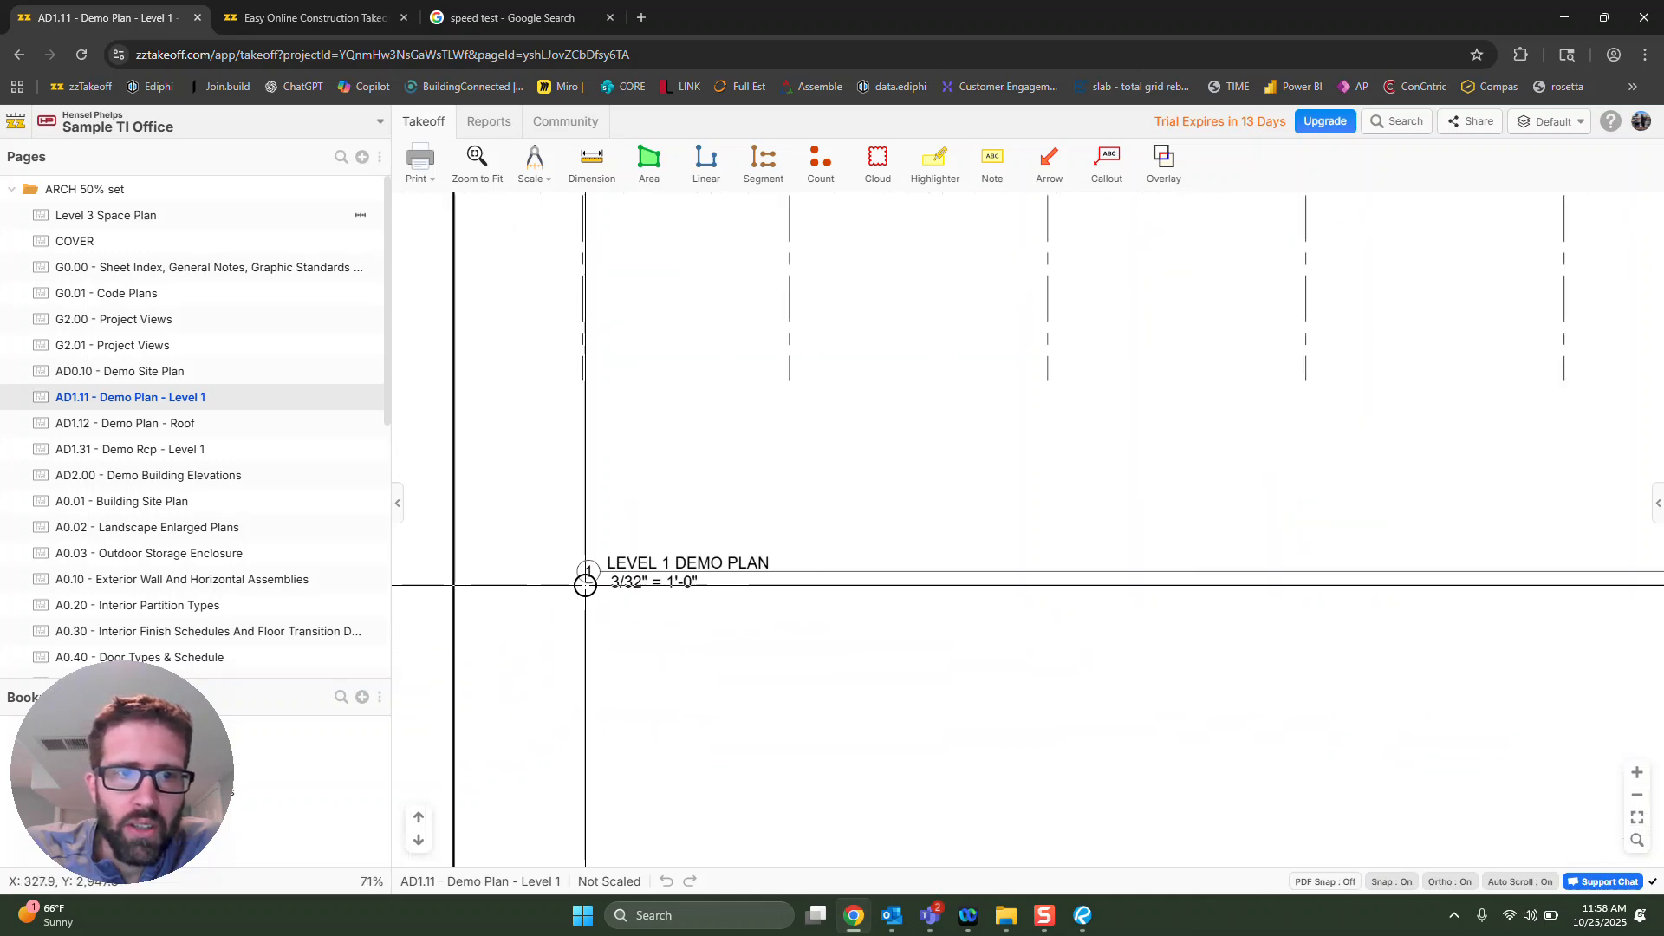
pyautogui.rightClick(824, 623)
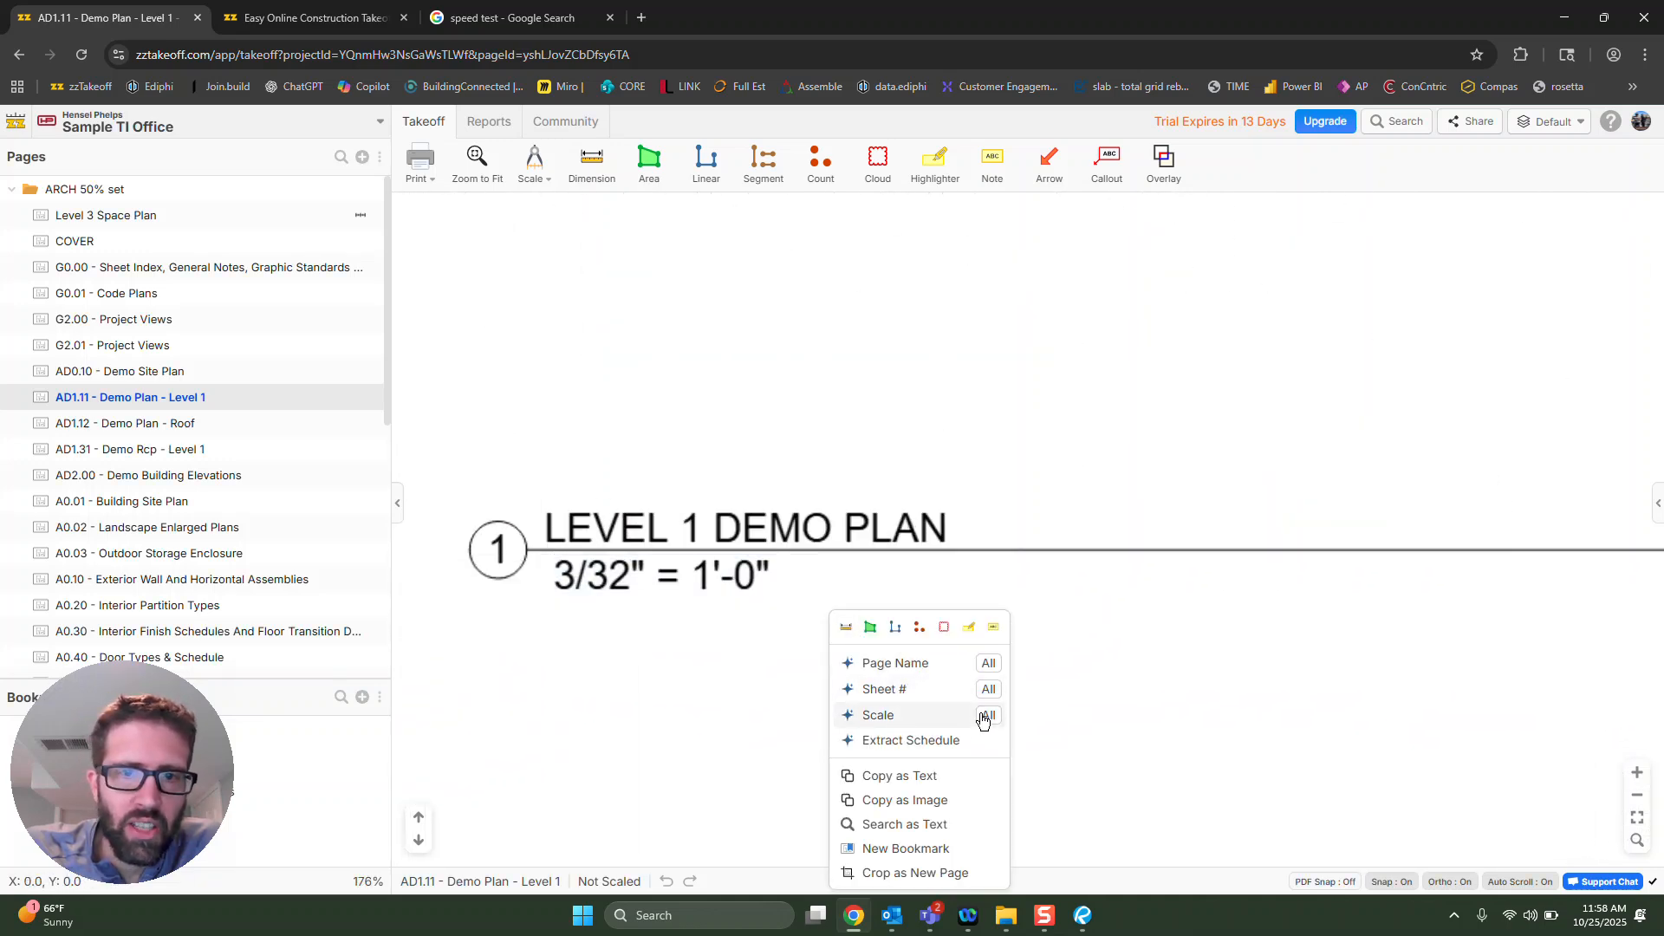
pyautogui.click(910, 716)
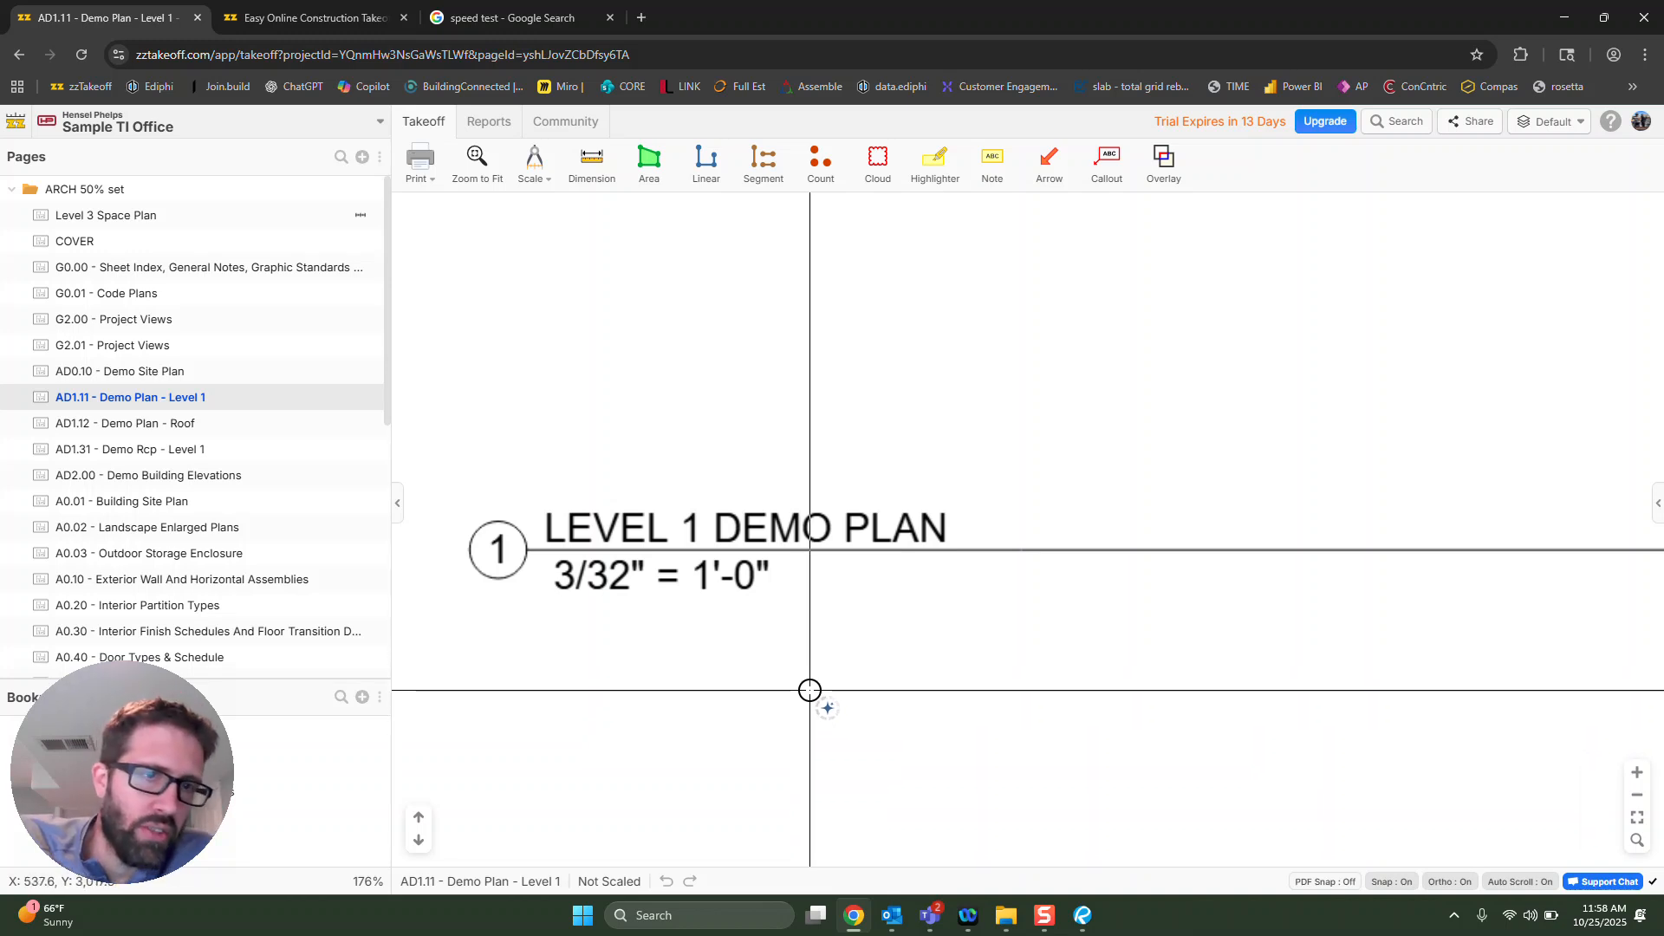
pyautogui.click(608, 574)
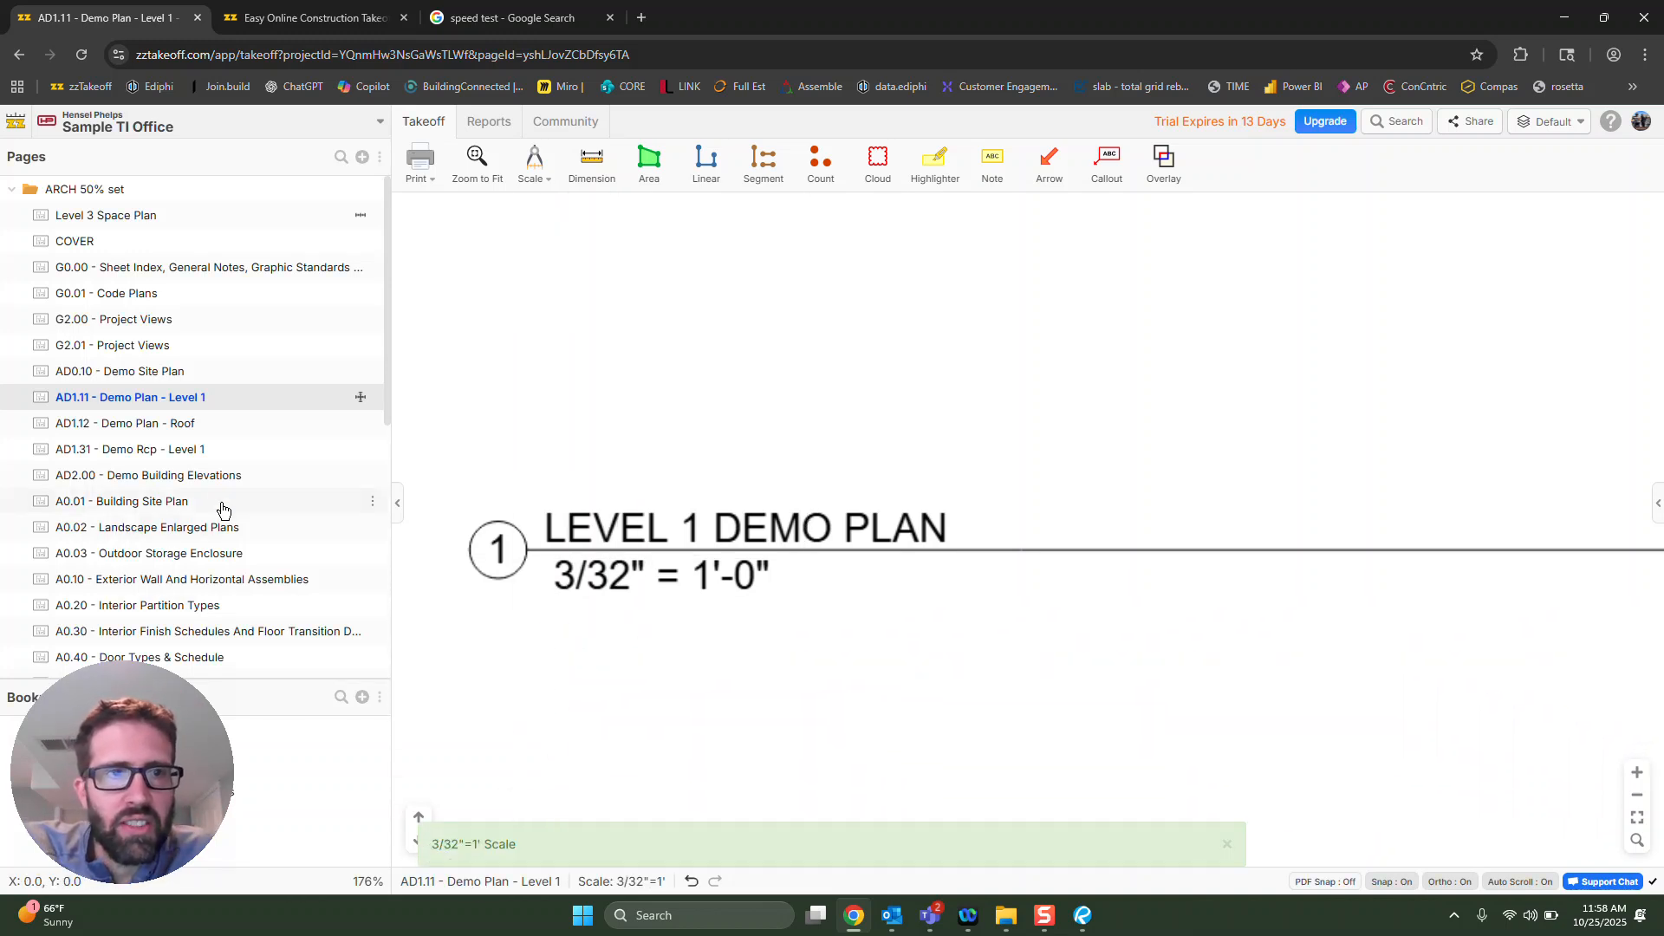
# Open AD1.12 - Demo Plan - Roof and set its scale to 3/32"=1'.
pyautogui.click(186, 424)
pyautogui.click(534, 163)
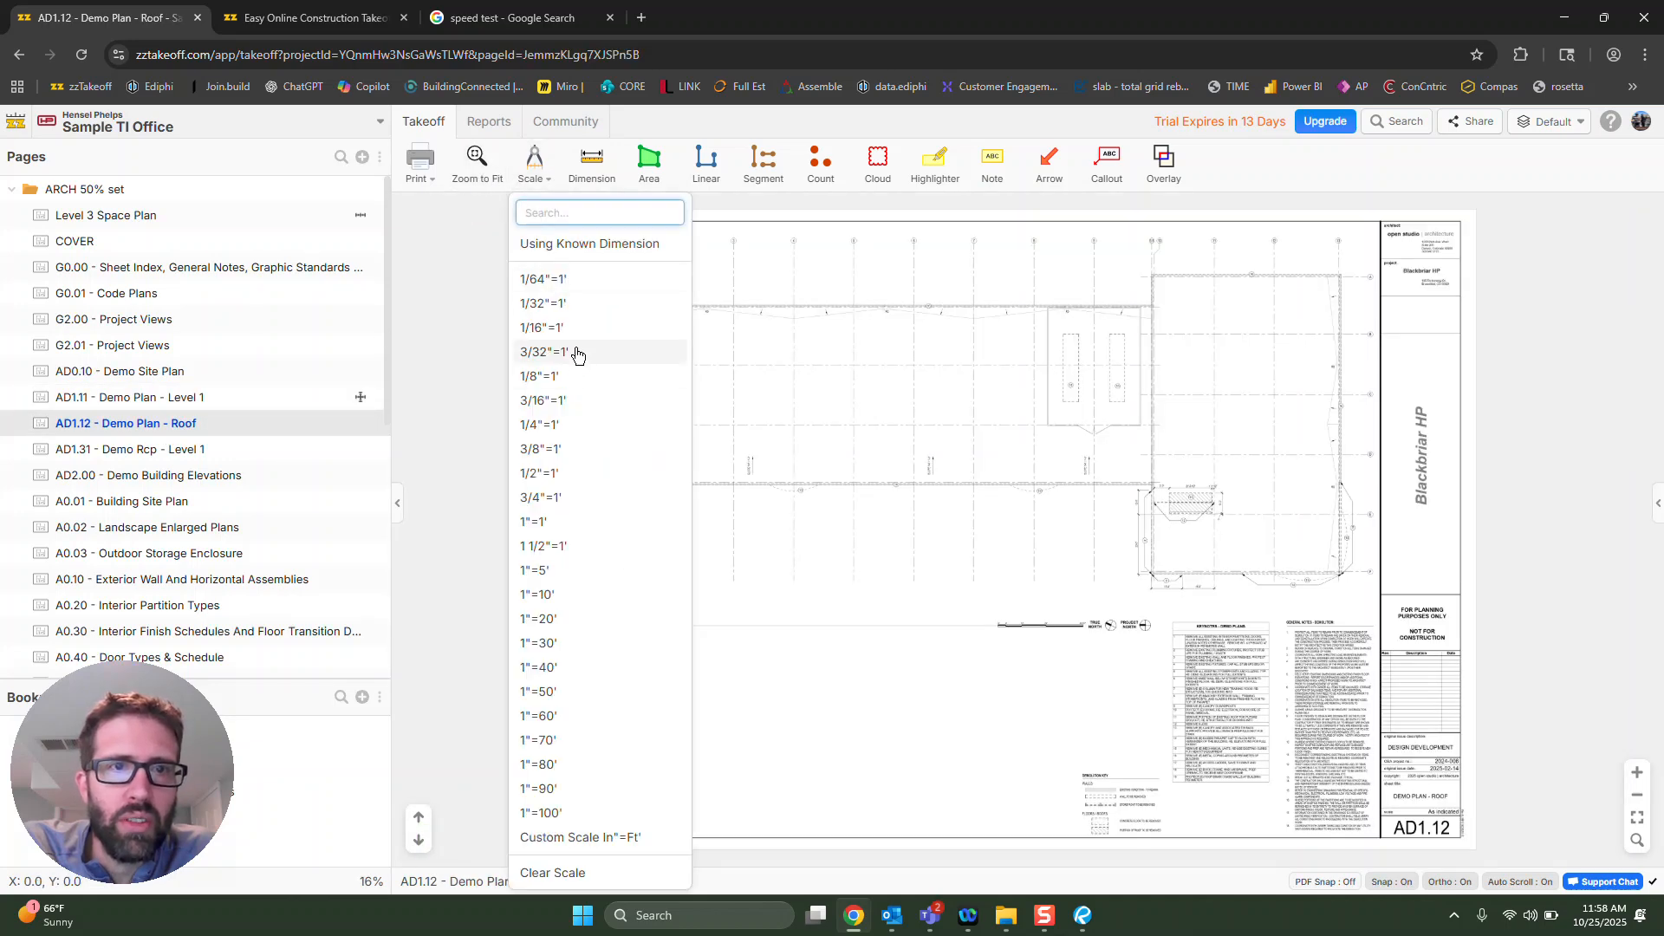
pyautogui.click(543, 351)
# Dimension the full length of the graphic scale bar below the roof demo plan to check the page scale.
pyautogui.scroll(5, 672, 650)
pyautogui.moveTo(925, 443); pyautogui.dragTo(101, 336)
pyautogui.click(592, 163)
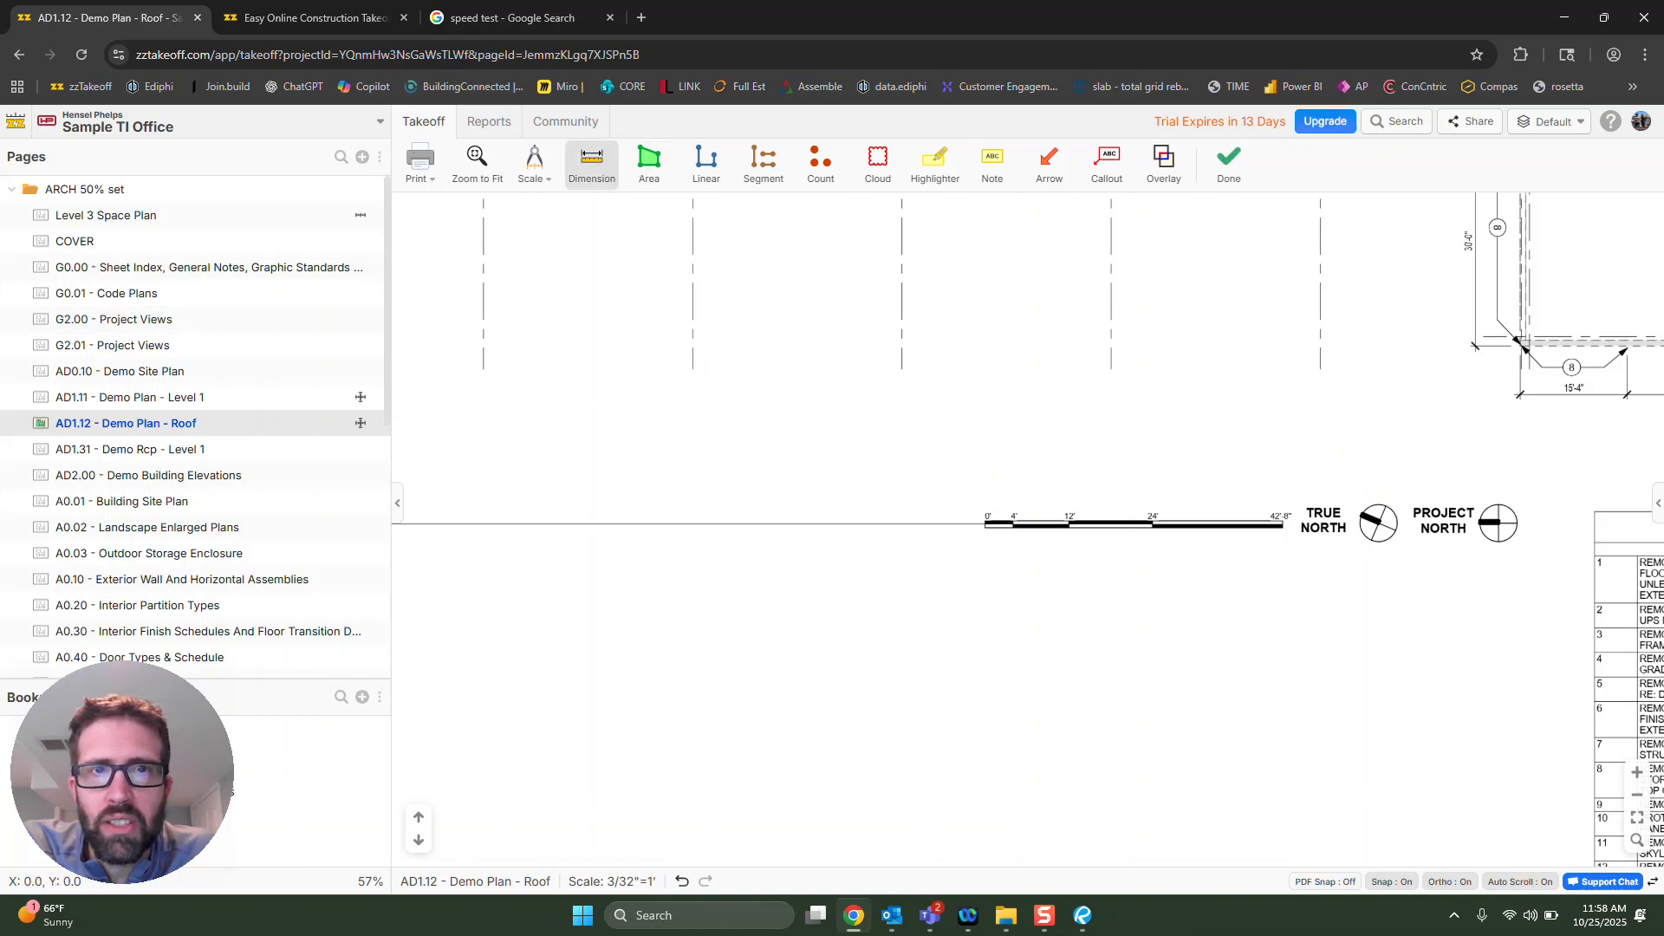
pyautogui.scroll(3, 1083, 511)
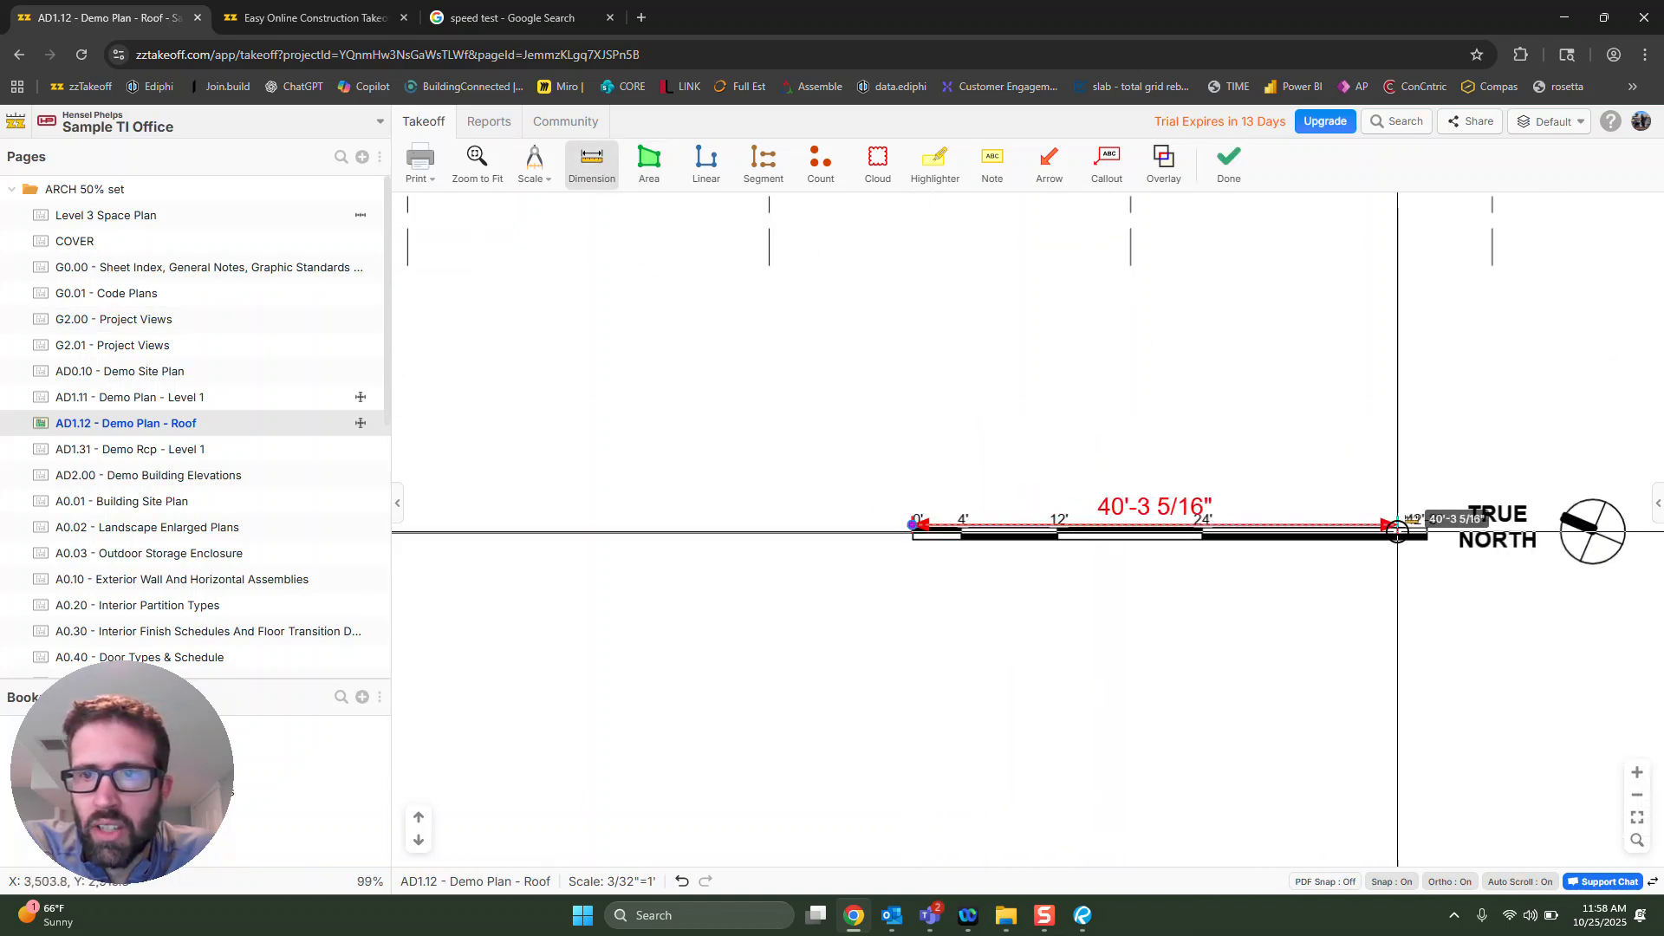
pyautogui.click(1430, 526)
# Dimension the spacing between grid lines 7 and 8 above the roof plan.
pyautogui.moveTo(1330, 263); pyautogui.dragTo(1232, 737)
pyautogui.scroll(-6, 1233, 737)
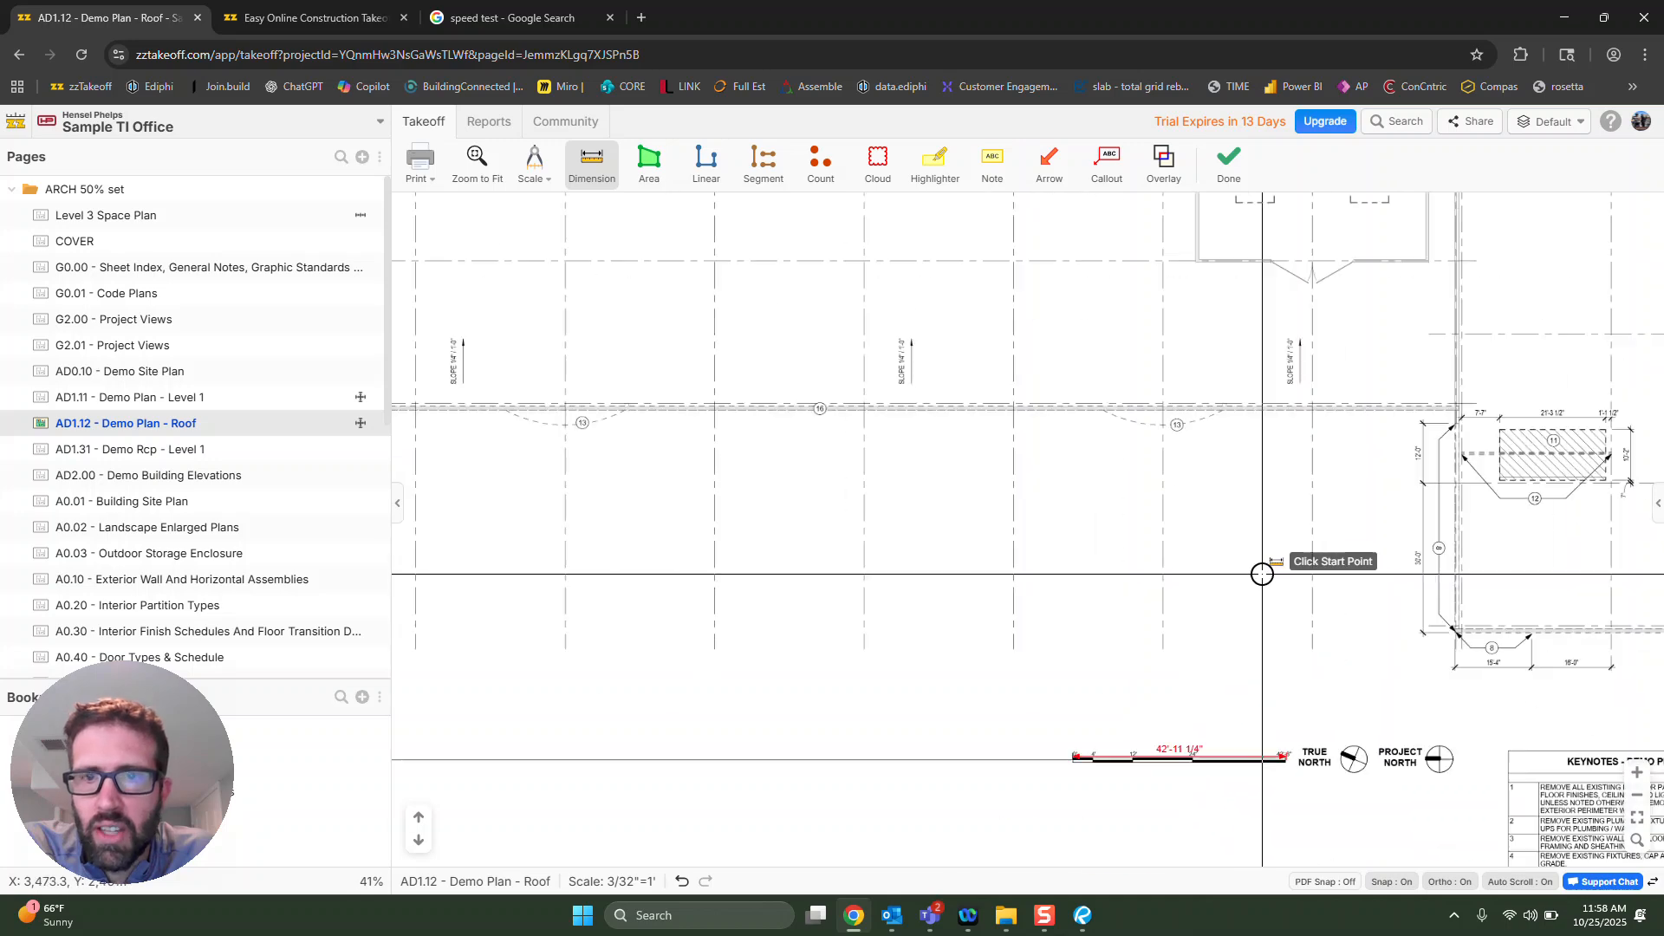
pyautogui.scroll(3, 1292, 502)
pyautogui.click(1046, 503)
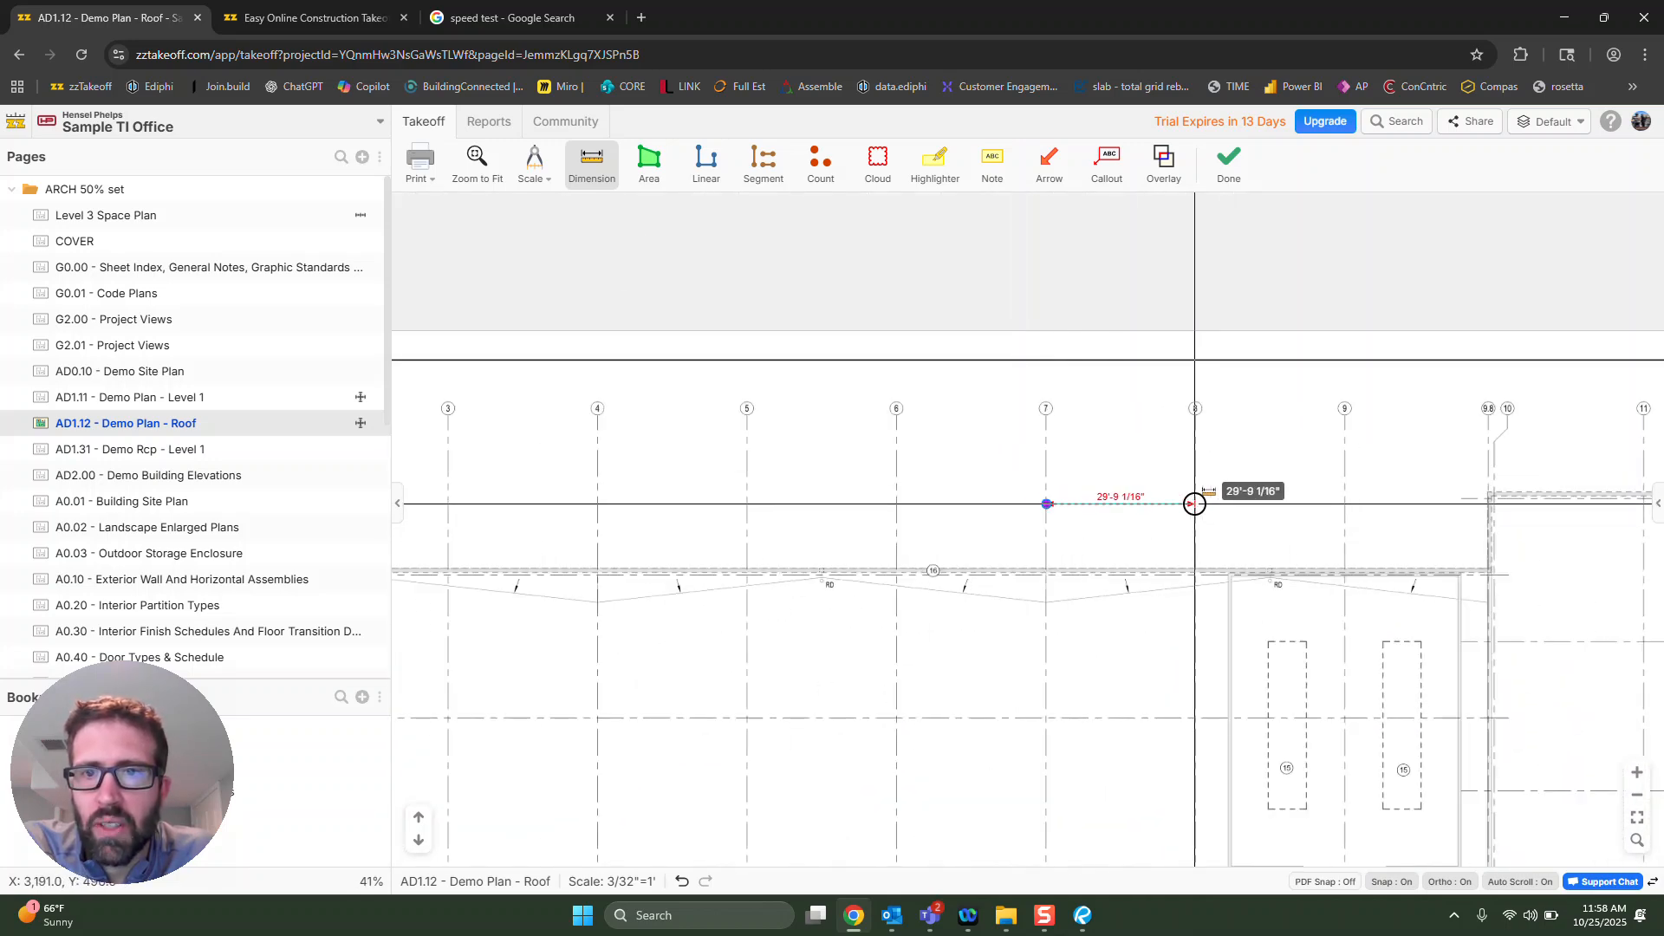
pyautogui.click(1194, 503)
pyautogui.scroll(5, 1119, 564)
pyautogui.scroll(-7, 1136, 562)
pyautogui.moveTo(1271, 570)
pyautogui.mouseDown()
pyautogui.moveTo(737, 257)
pyautogui.moveTo(1051, 483)
pyautogui.mouseUp()
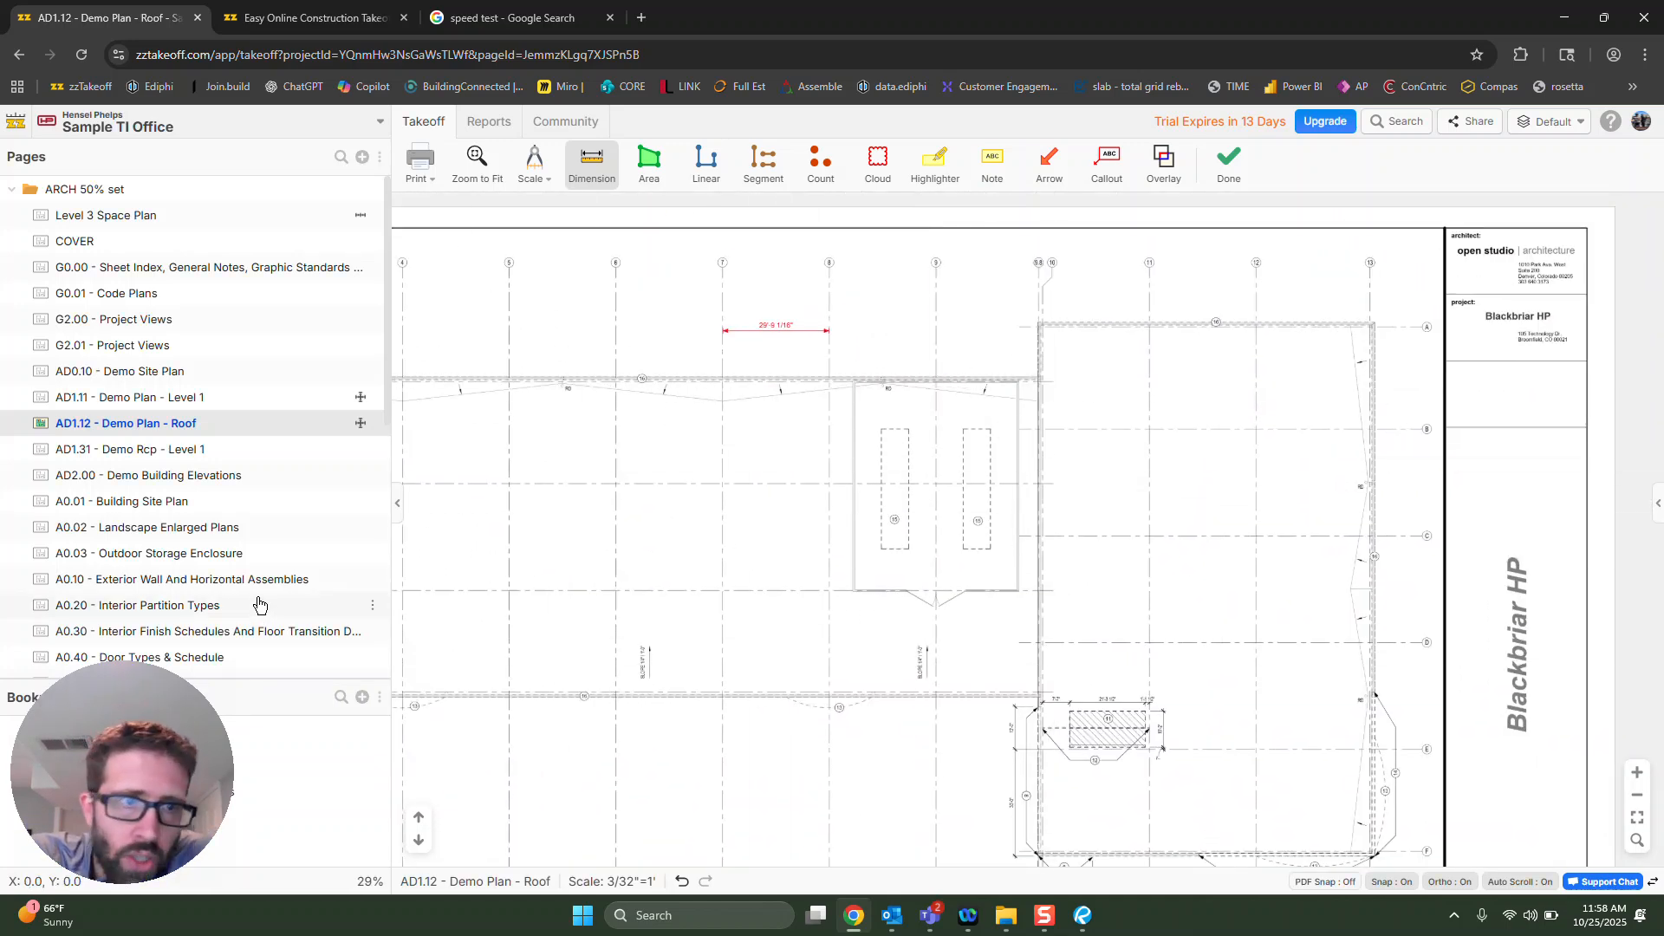
pyautogui.moveTo(156, 734); pyautogui.dragTo(1590, 746)
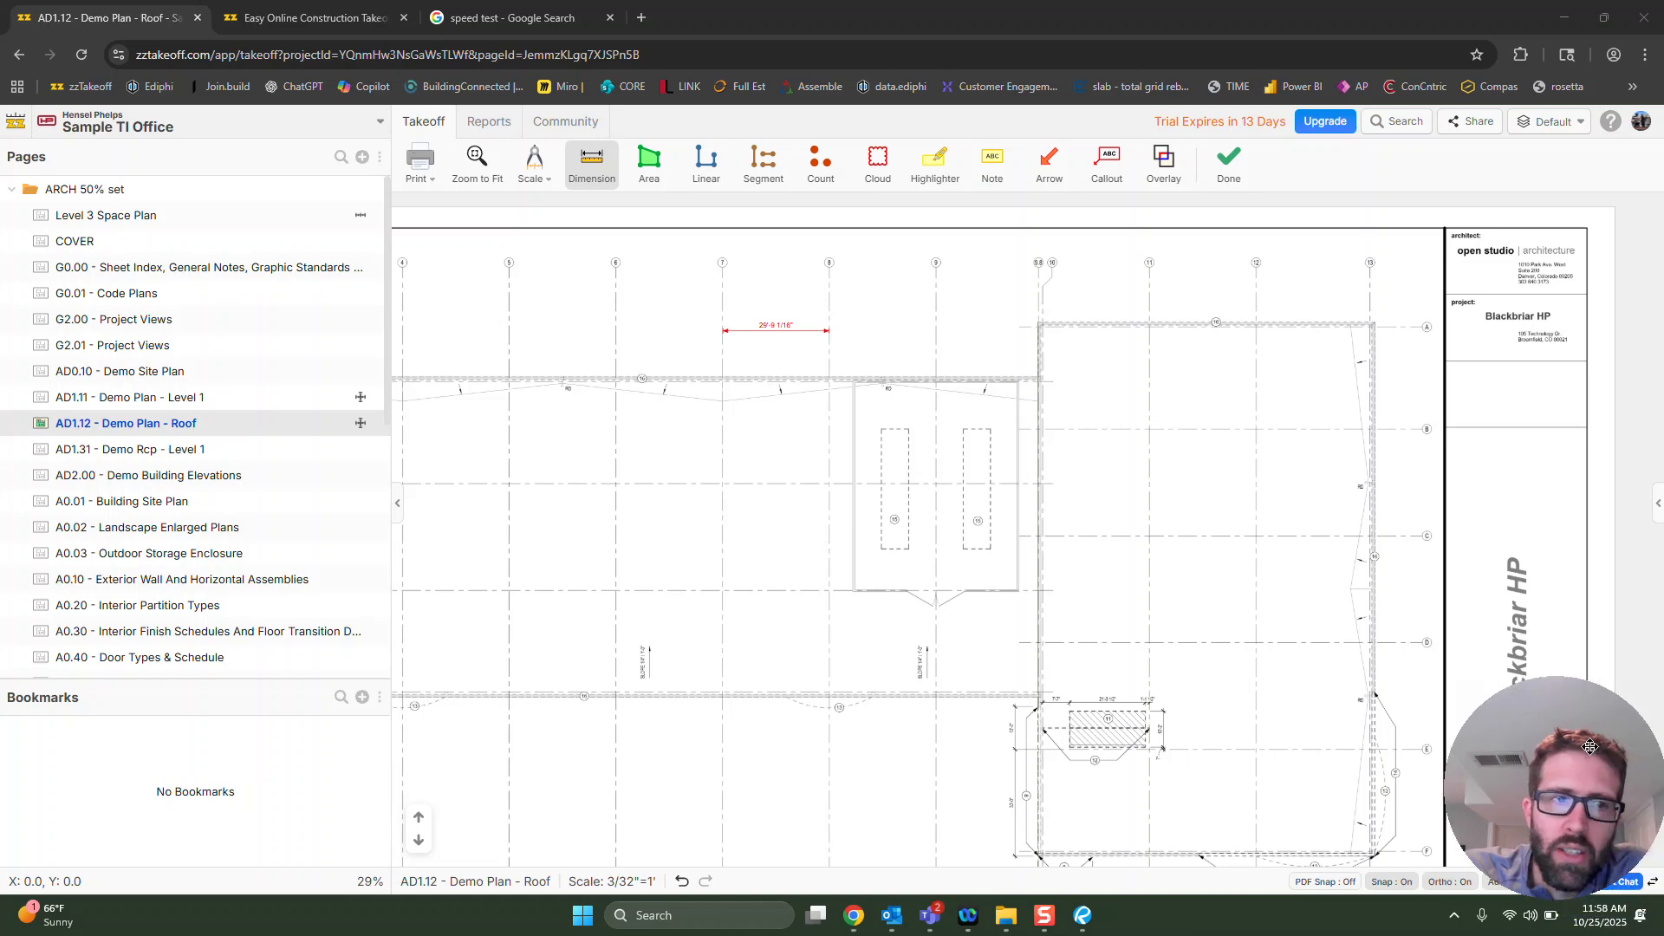
# Open AD2.00 - Demo Building Elevations and bookmark a close view of the south elevation's title, keeping the suggested bookmark name.
pyautogui.click(188, 458)
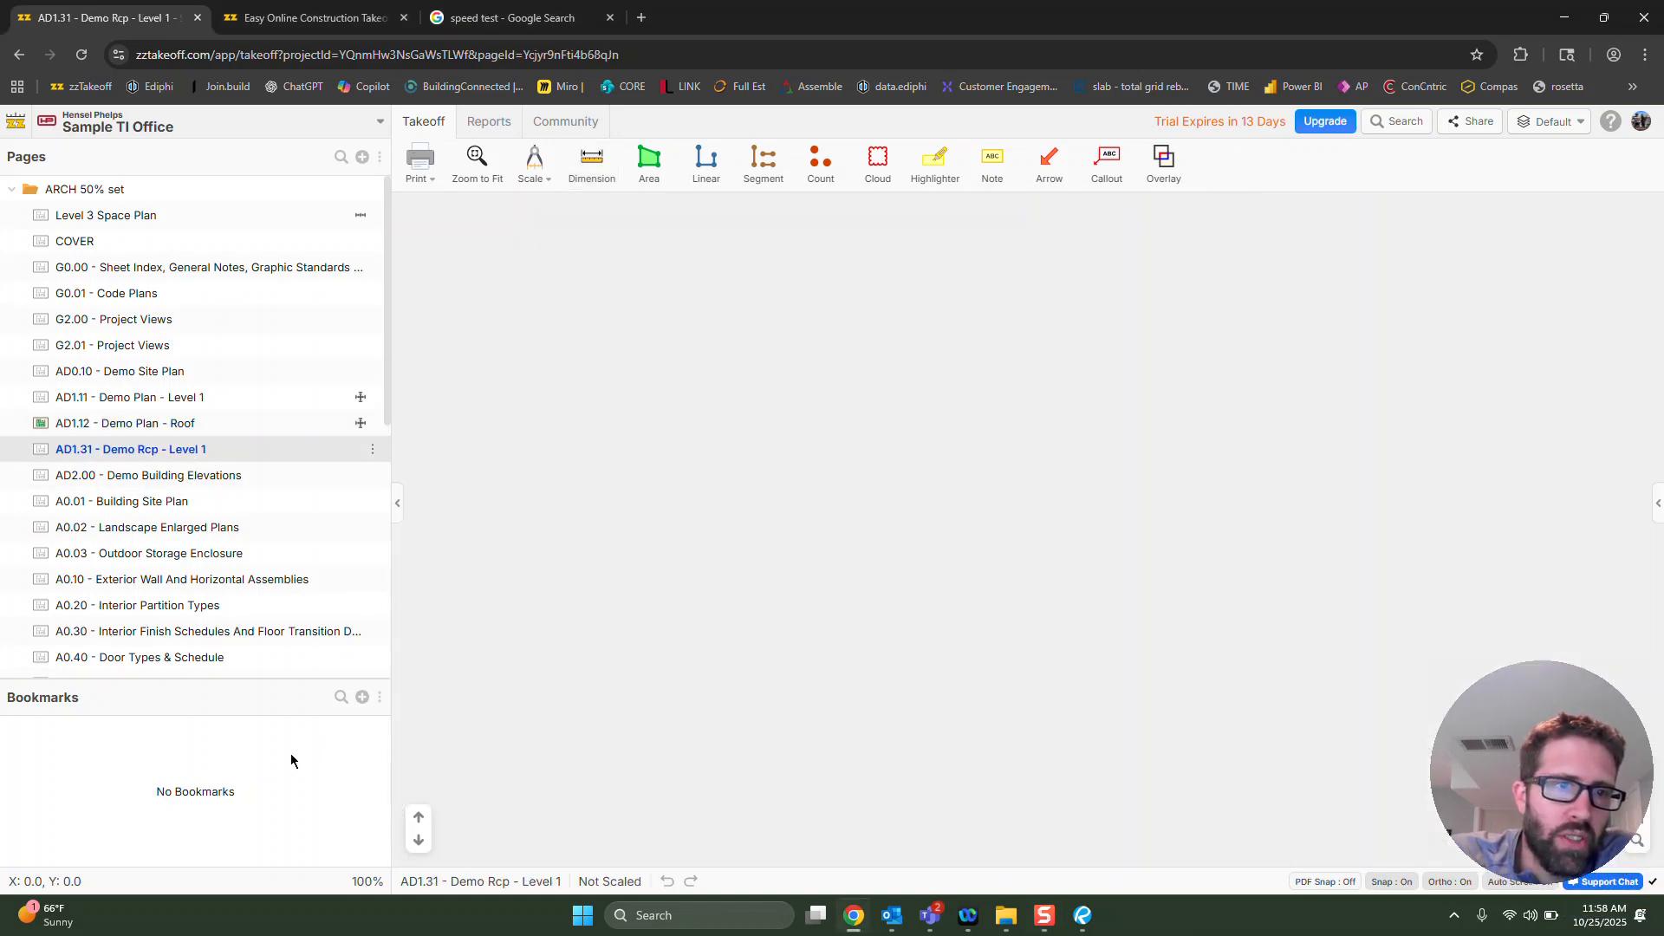
pyautogui.click(212, 474)
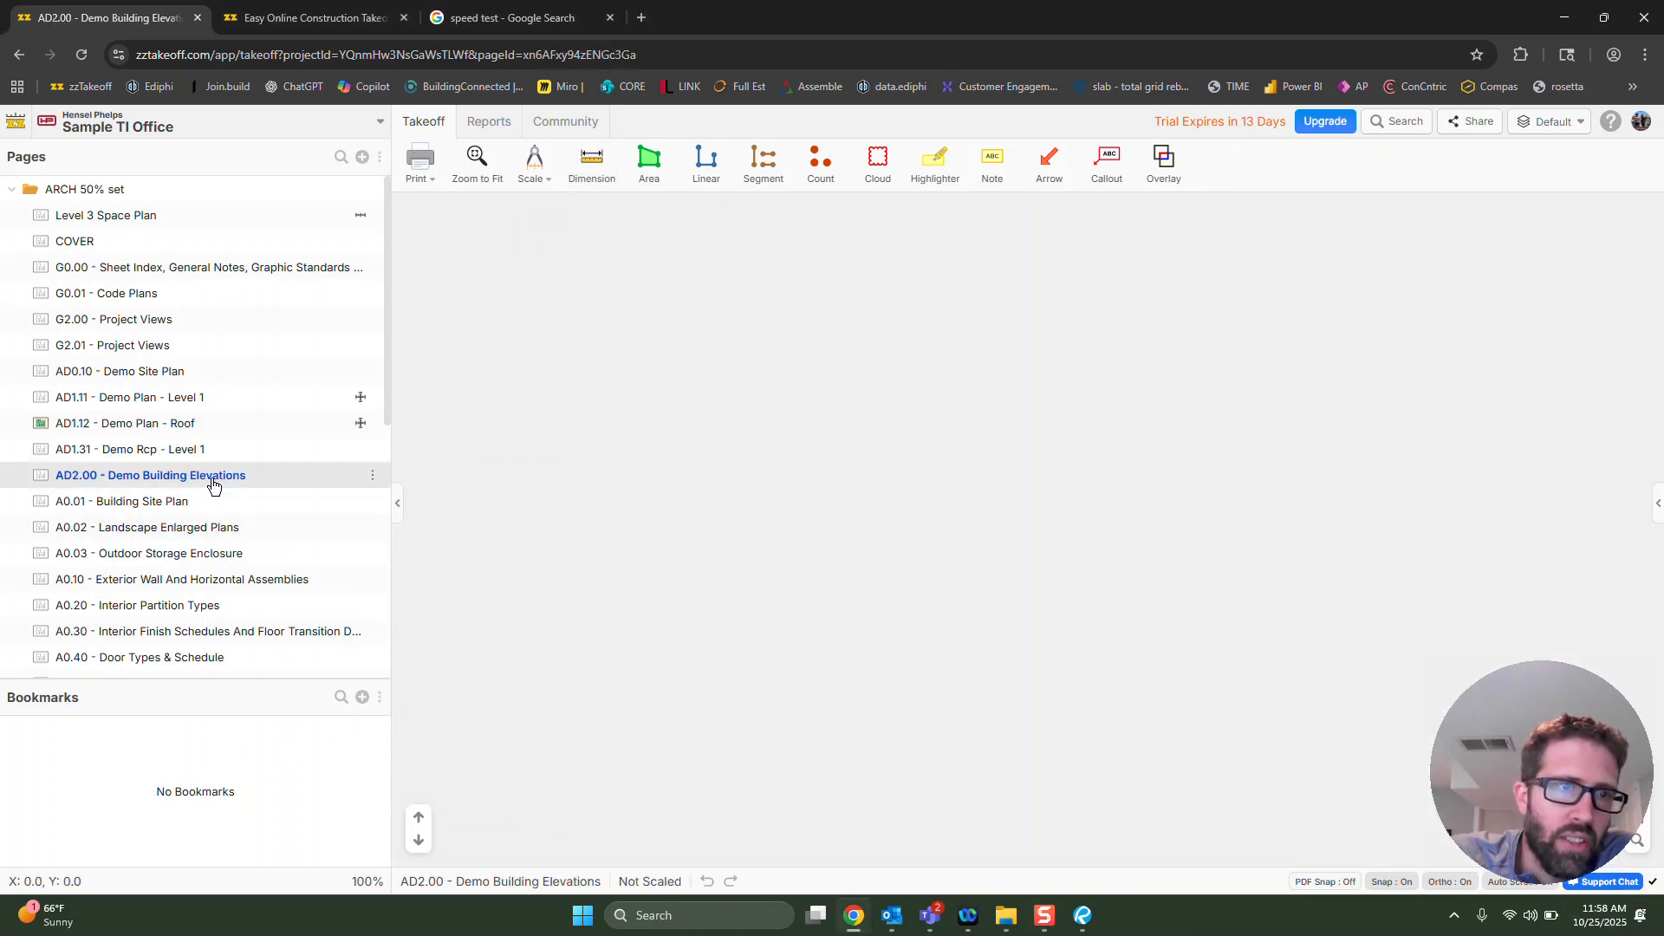
pyautogui.scroll(3, 689, 446)
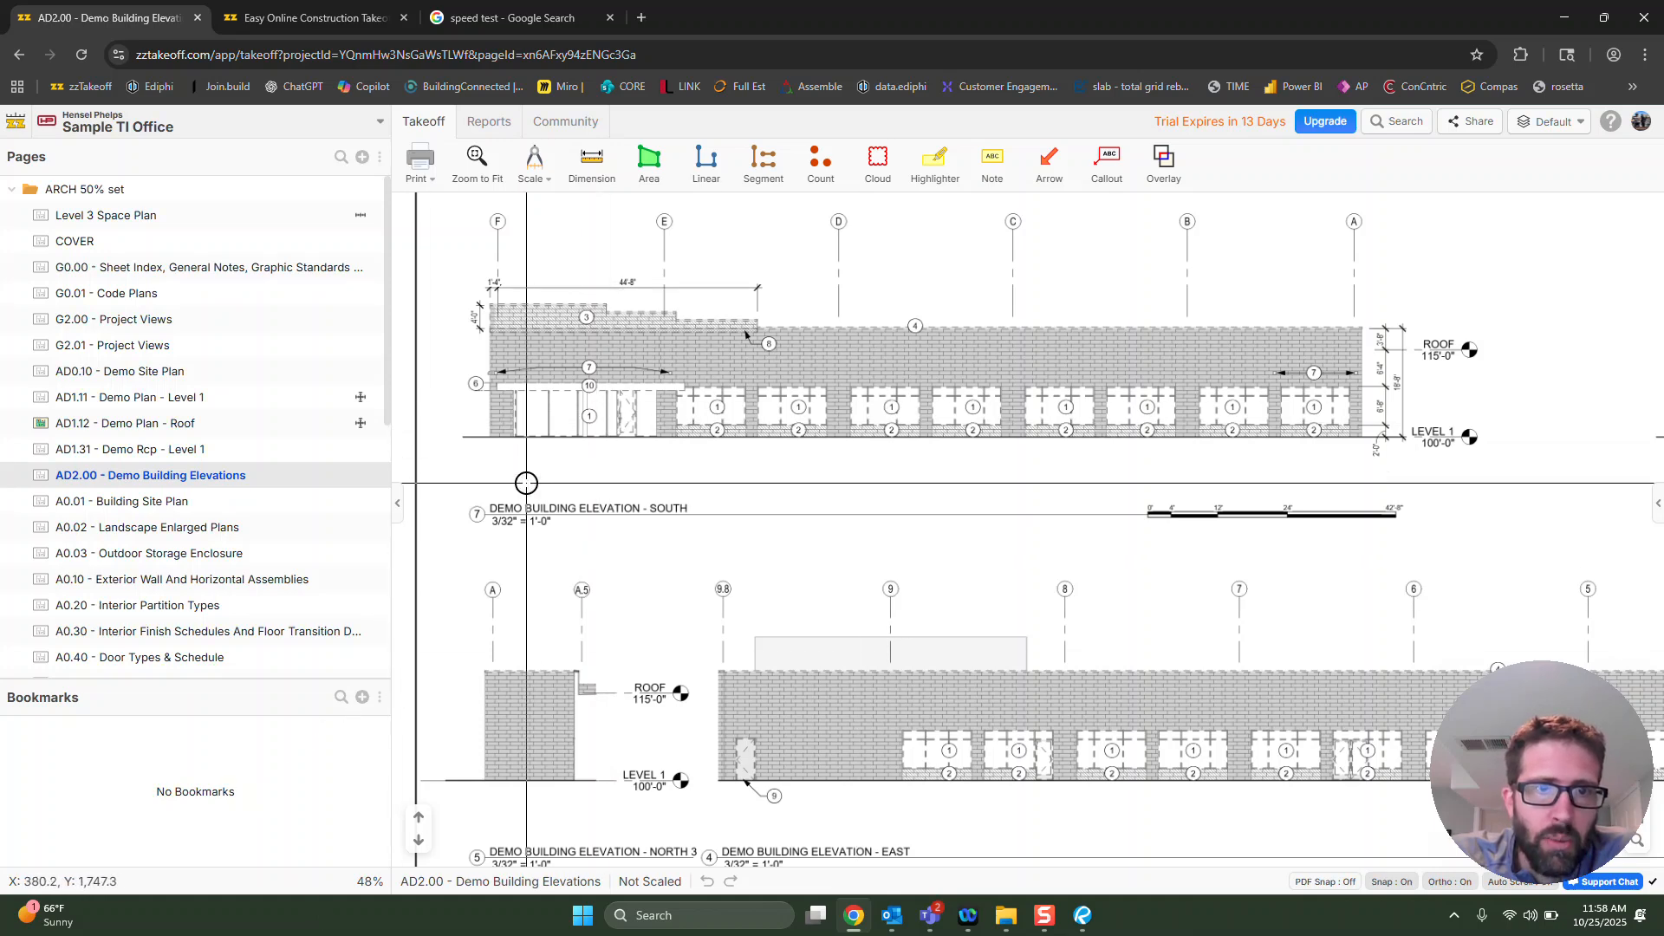
pyautogui.scroll(4, 541, 467)
pyautogui.scroll(1, 561, 446)
pyautogui.click(362, 696)
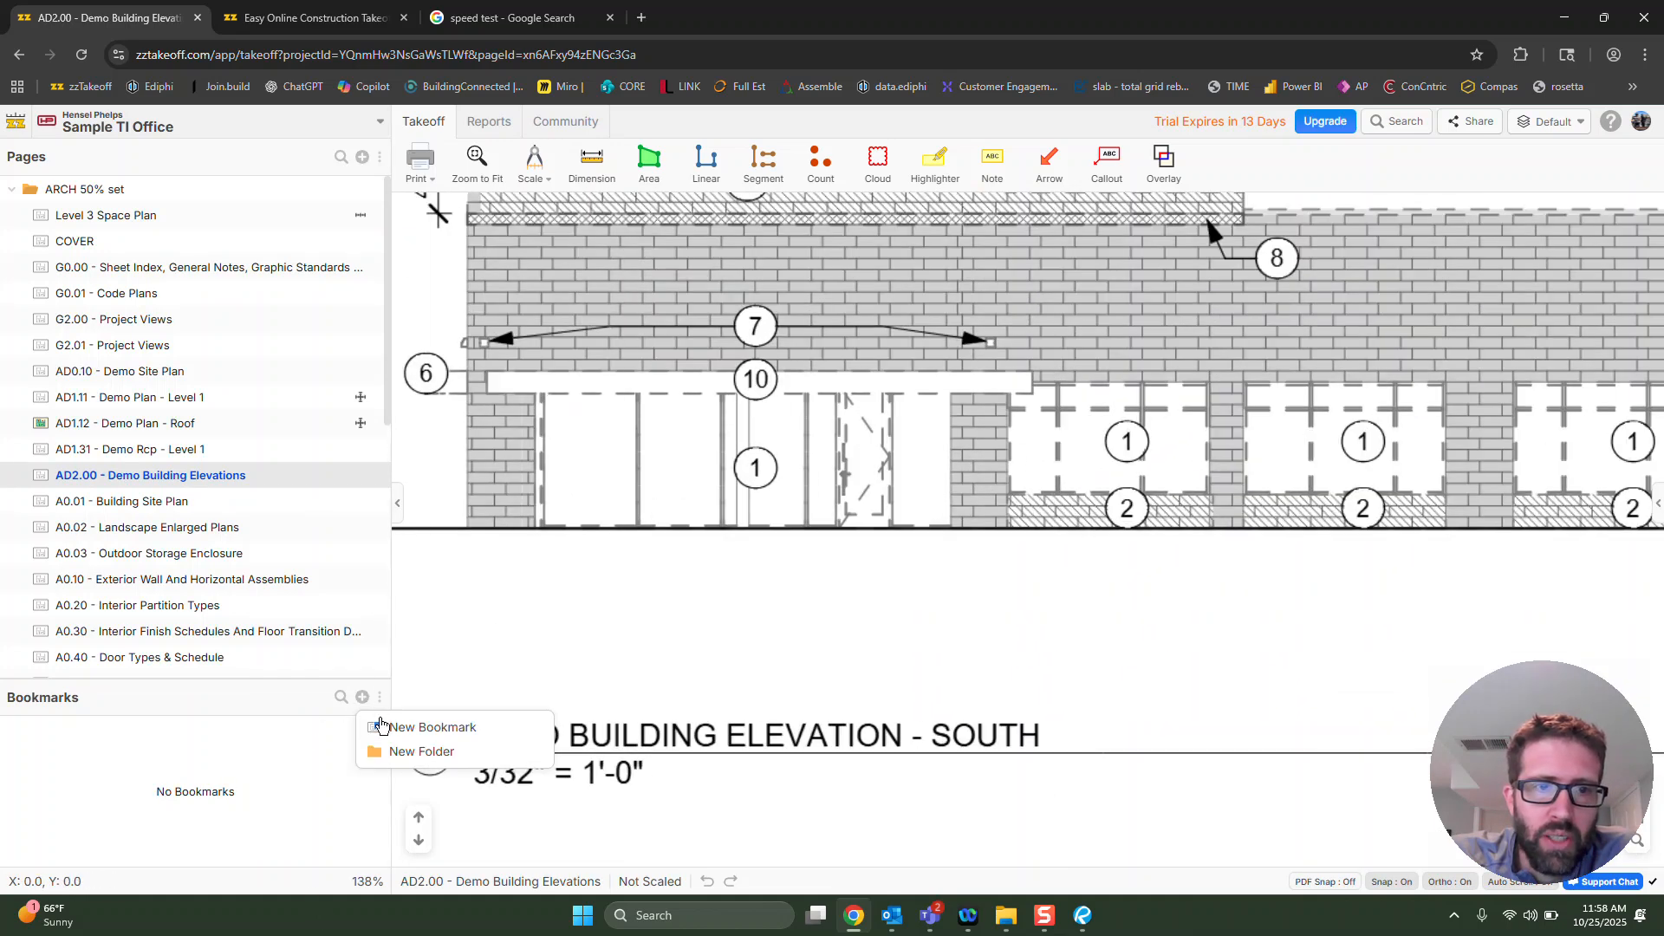
pyautogui.click(389, 728)
pyautogui.click(481, 758)
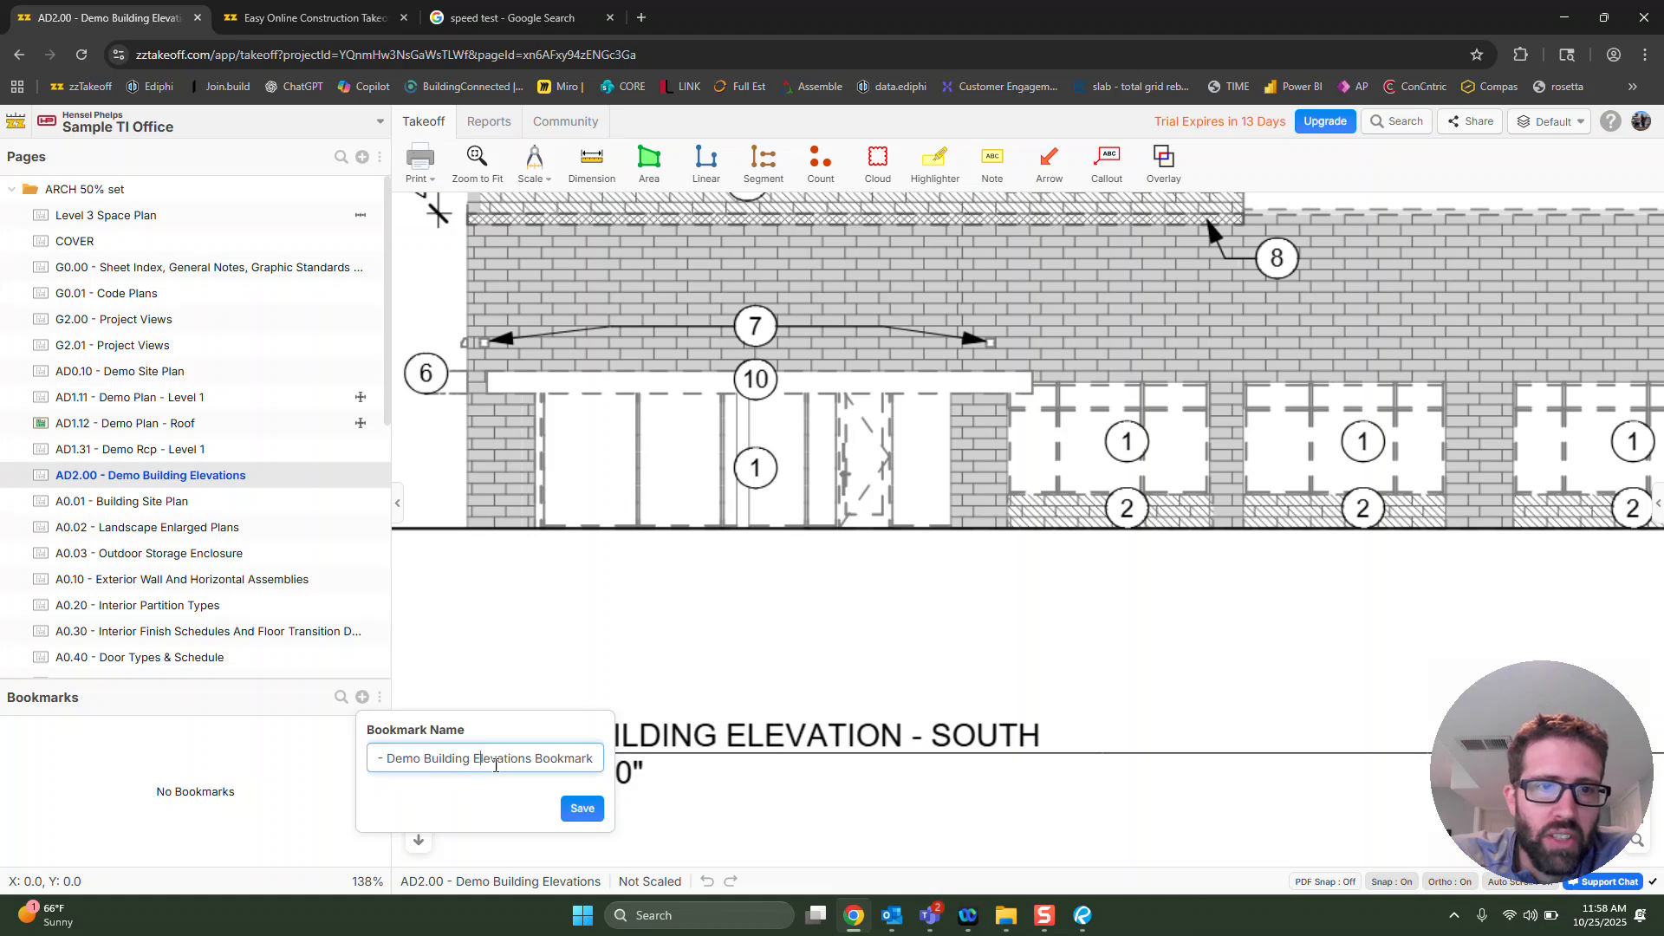
pyautogui.click(582, 808)
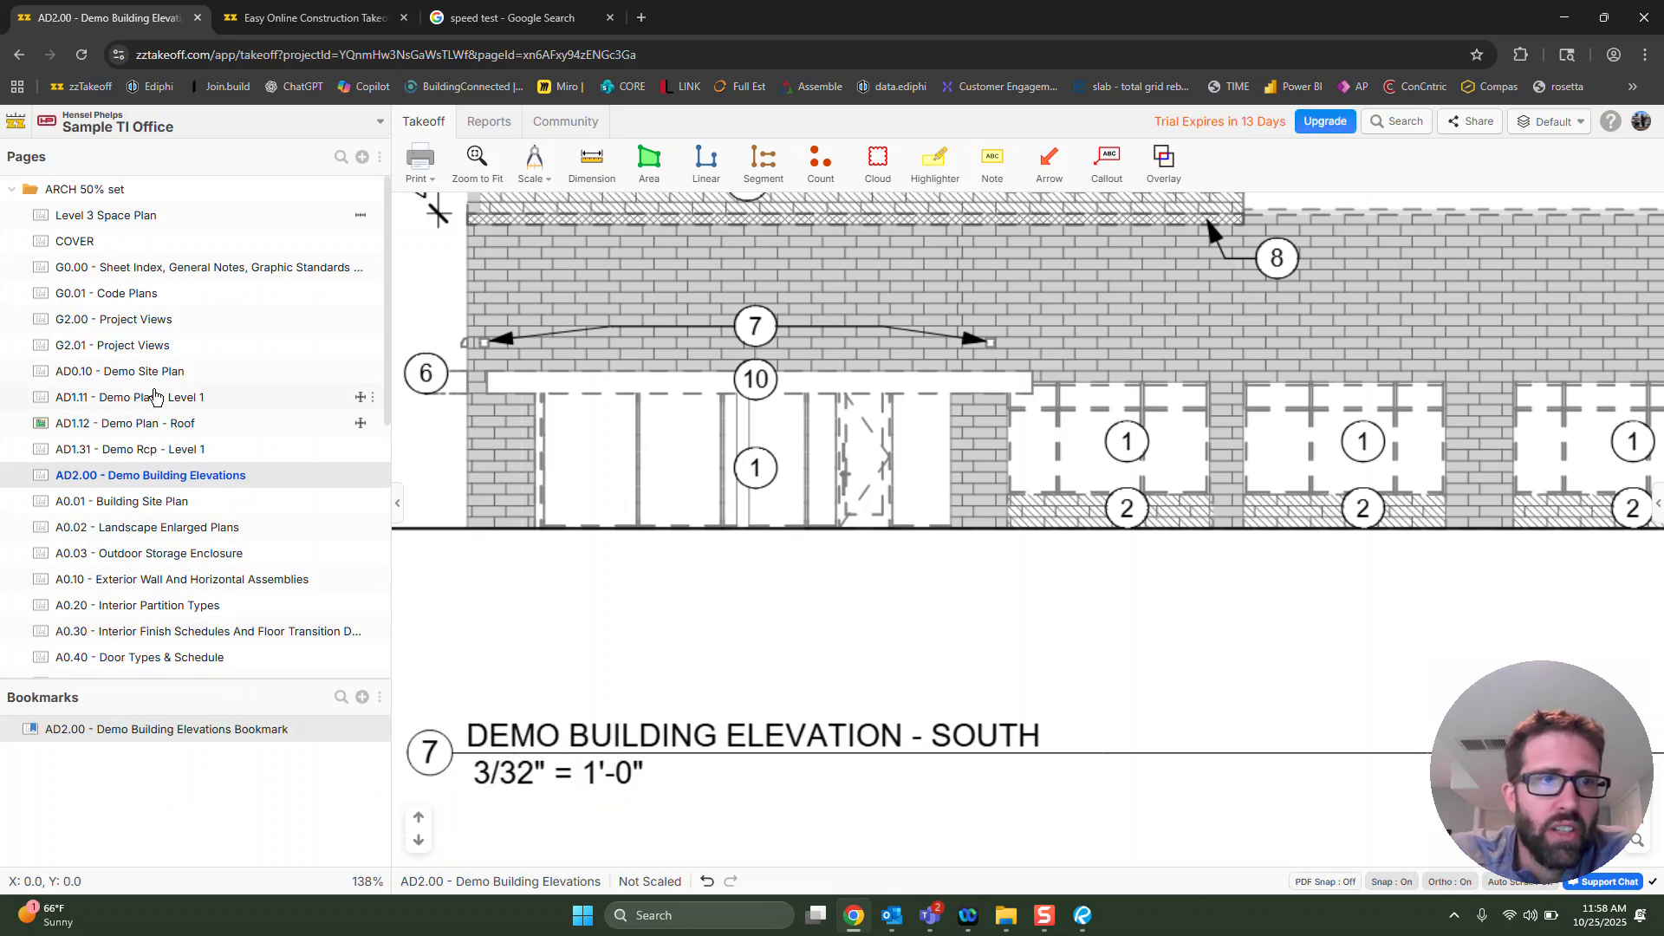
# Switch to AD1.12 - Demo Plan - Roof, return to the elevations through the saved bookmark, and look over the elevation sheet.
pyautogui.click(149, 431)
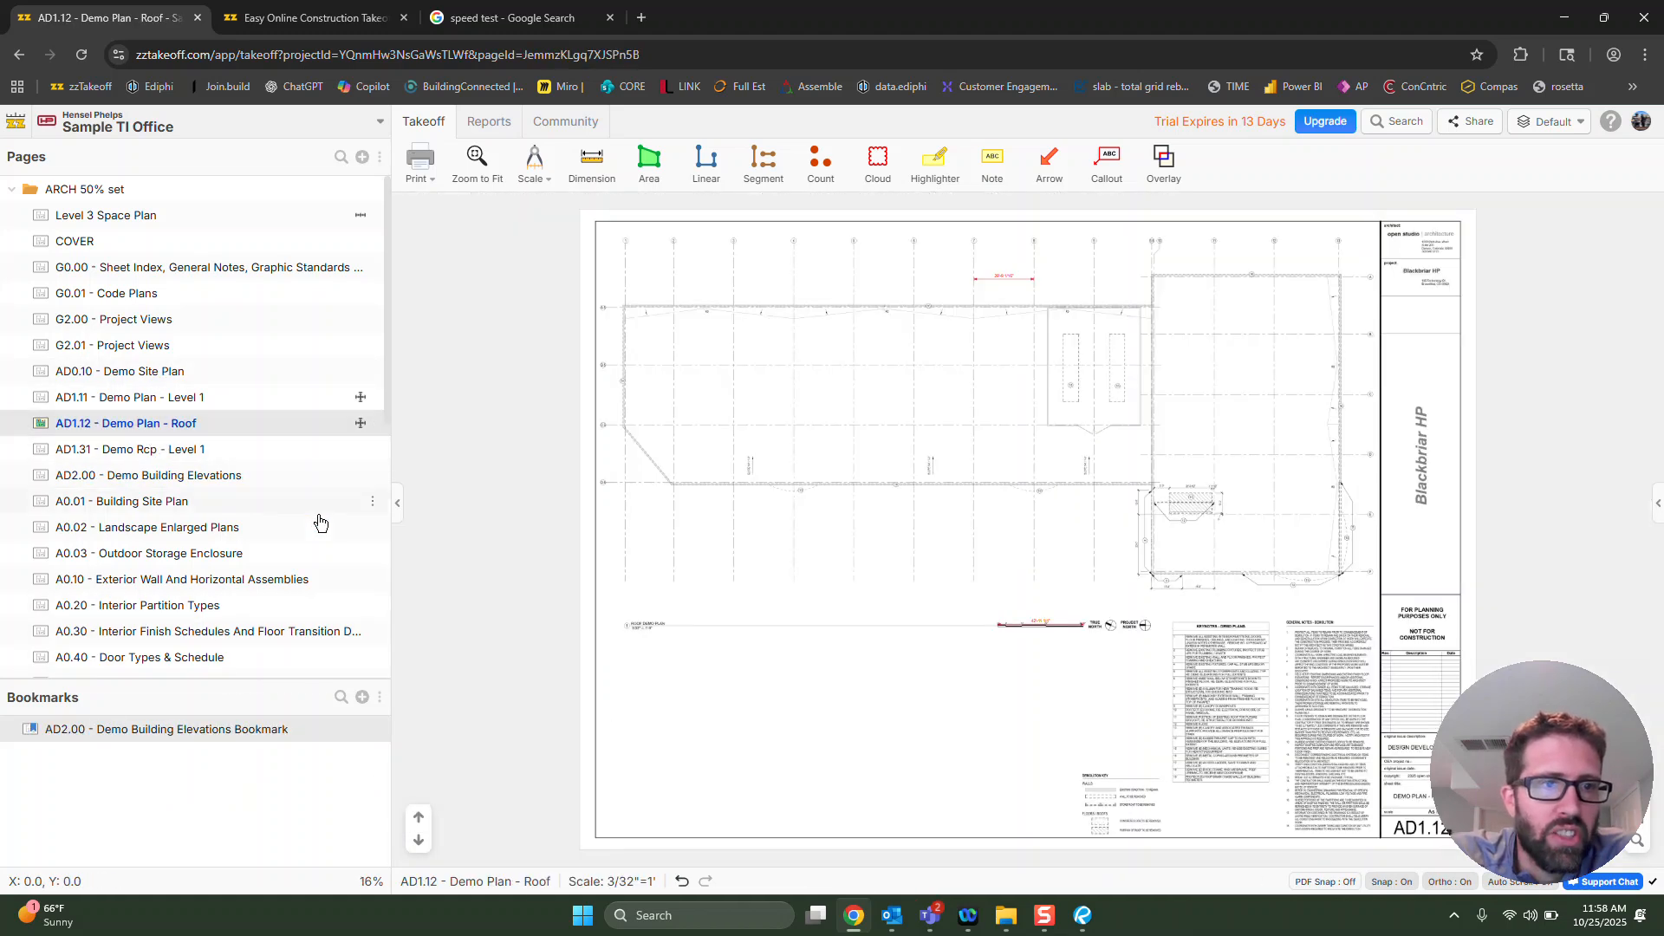
pyautogui.click(155, 739)
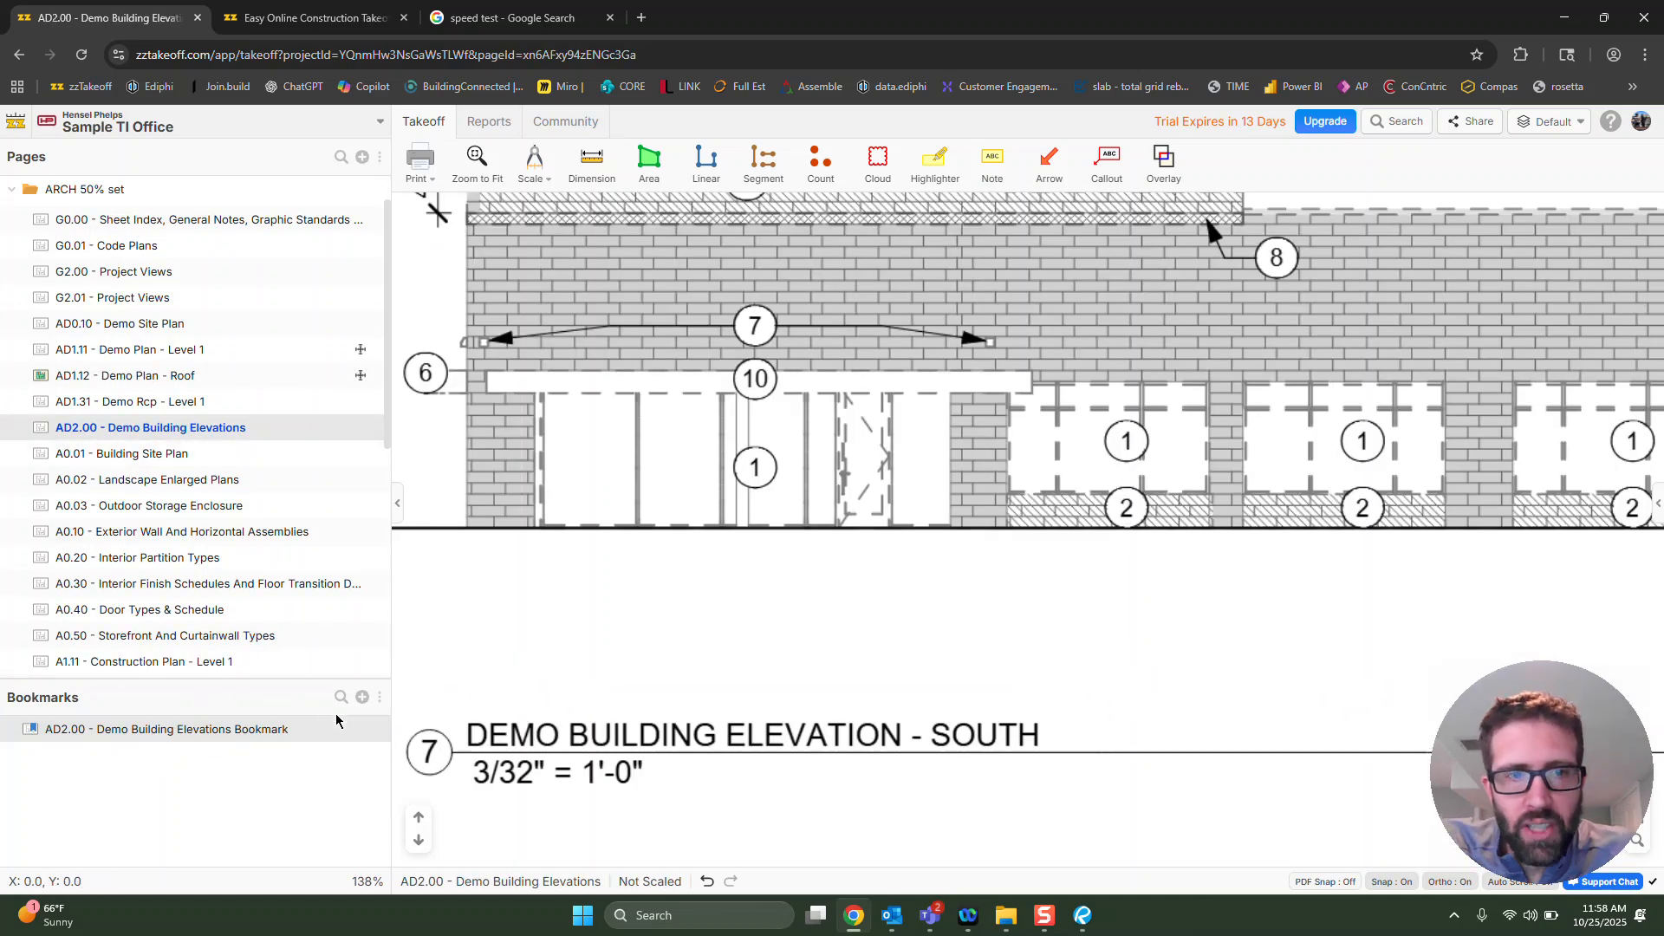
pyautogui.moveTo(1466, 788); pyautogui.dragTo(46, 785)
pyautogui.scroll(-8, 1119, 559)
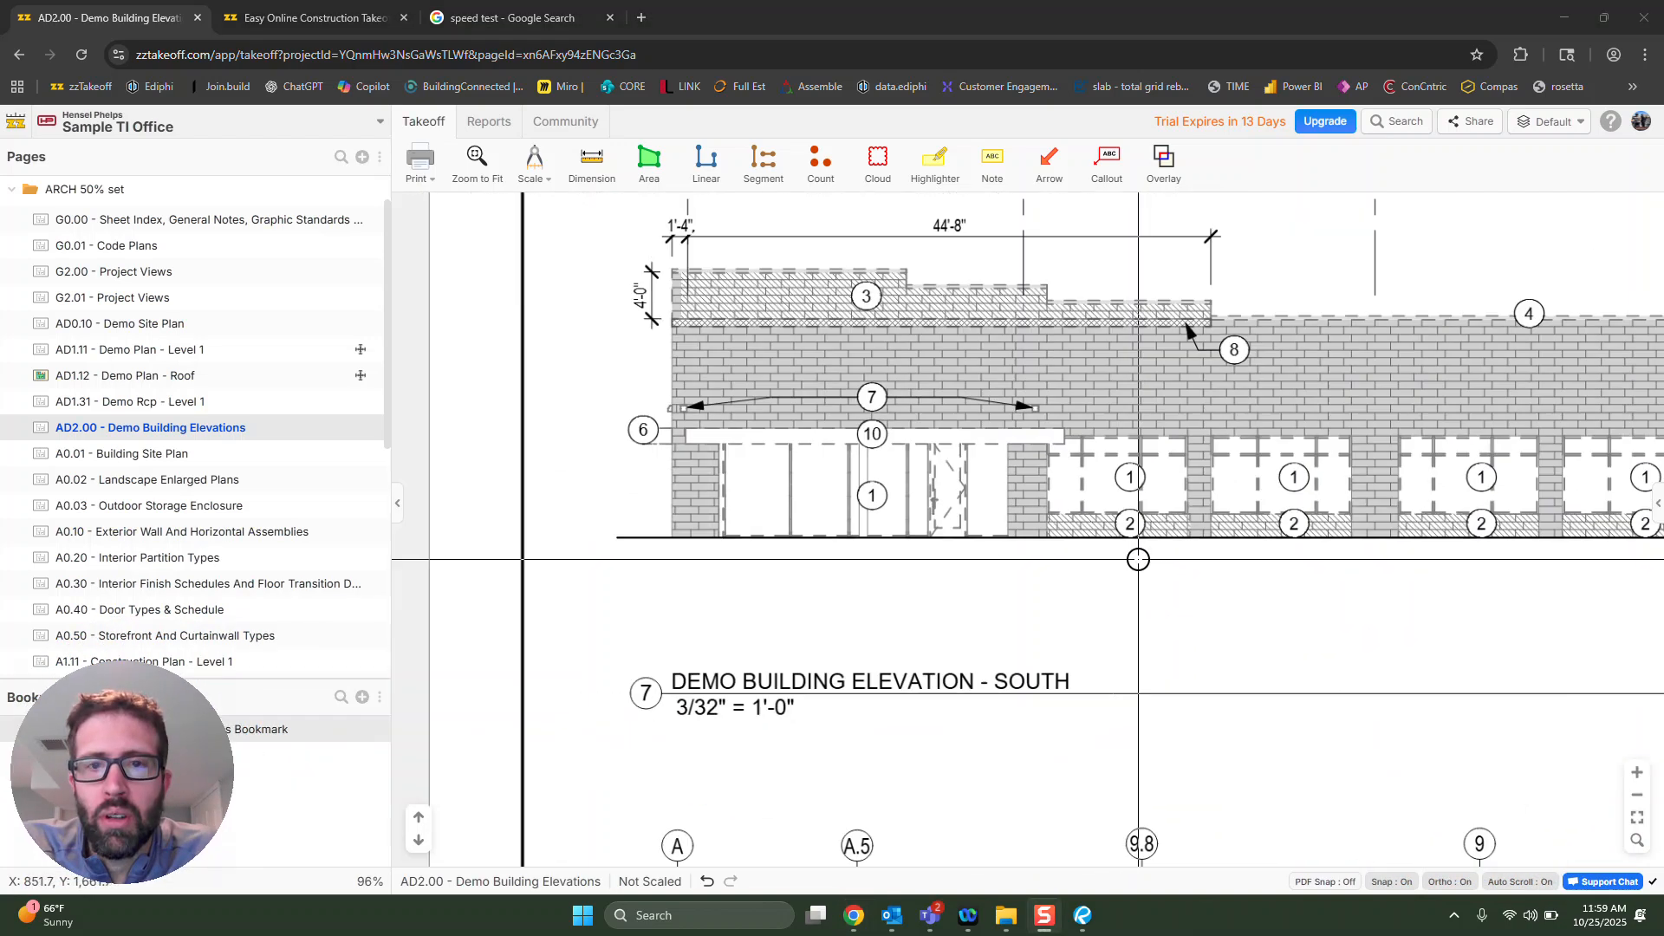
pyautogui.moveTo(1273, 467); pyautogui.dragTo(1010, 613)
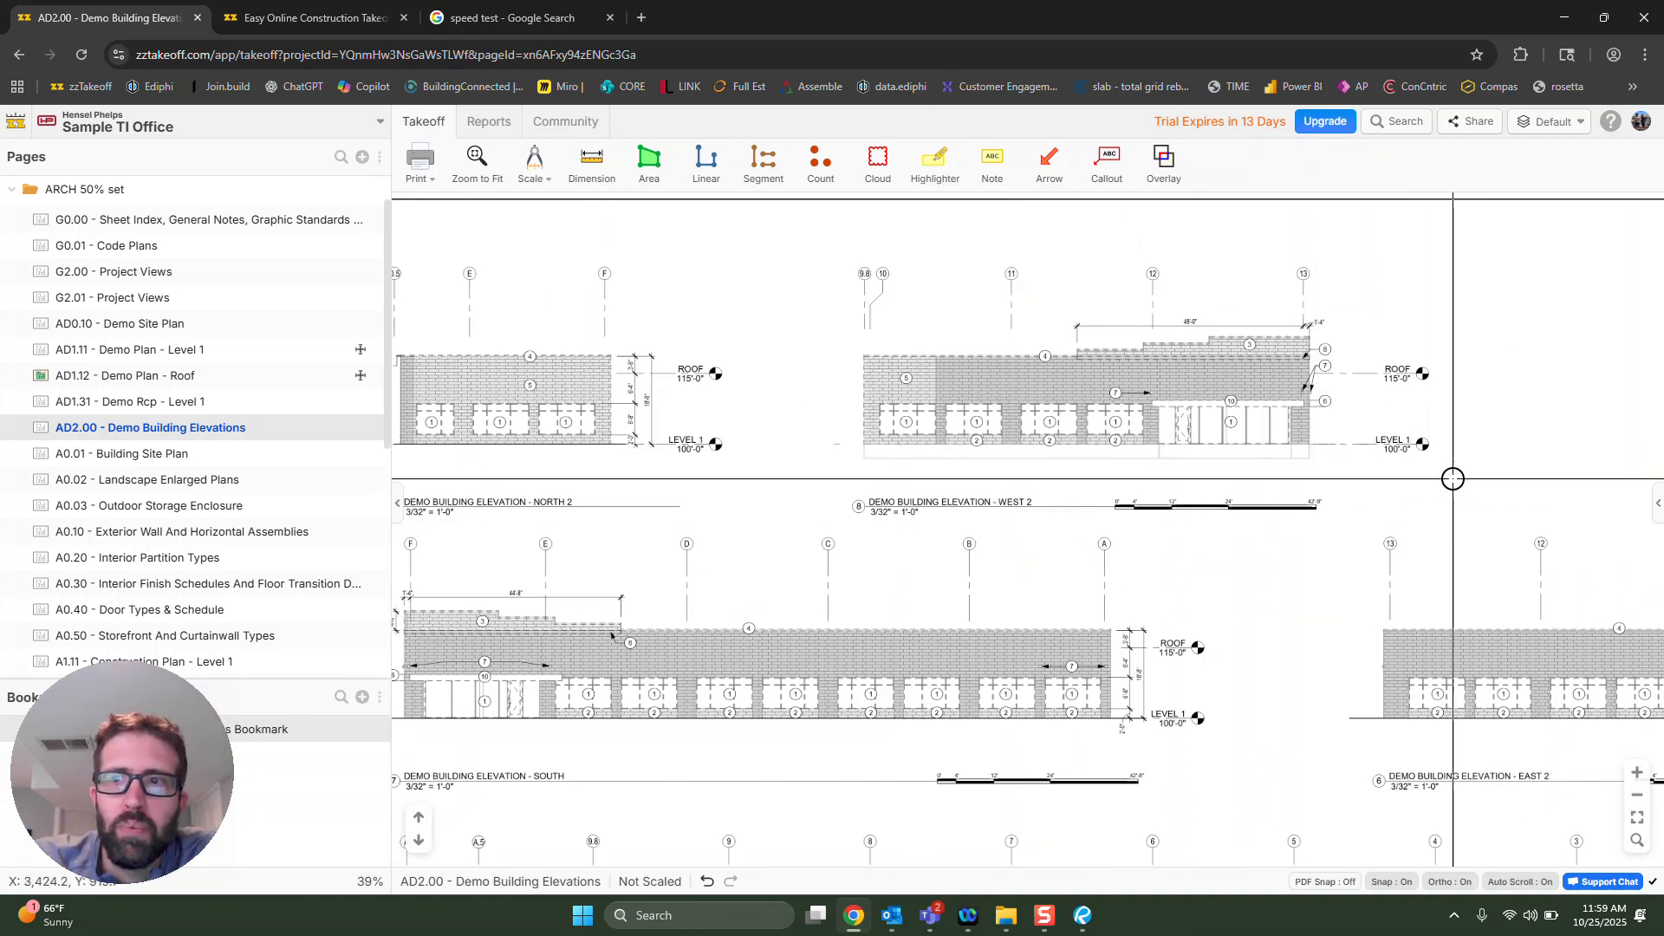
# Show the takeoff list beside the drawing, hide the page list, and open the takeoff list's options.
pyautogui.click(1658, 508)
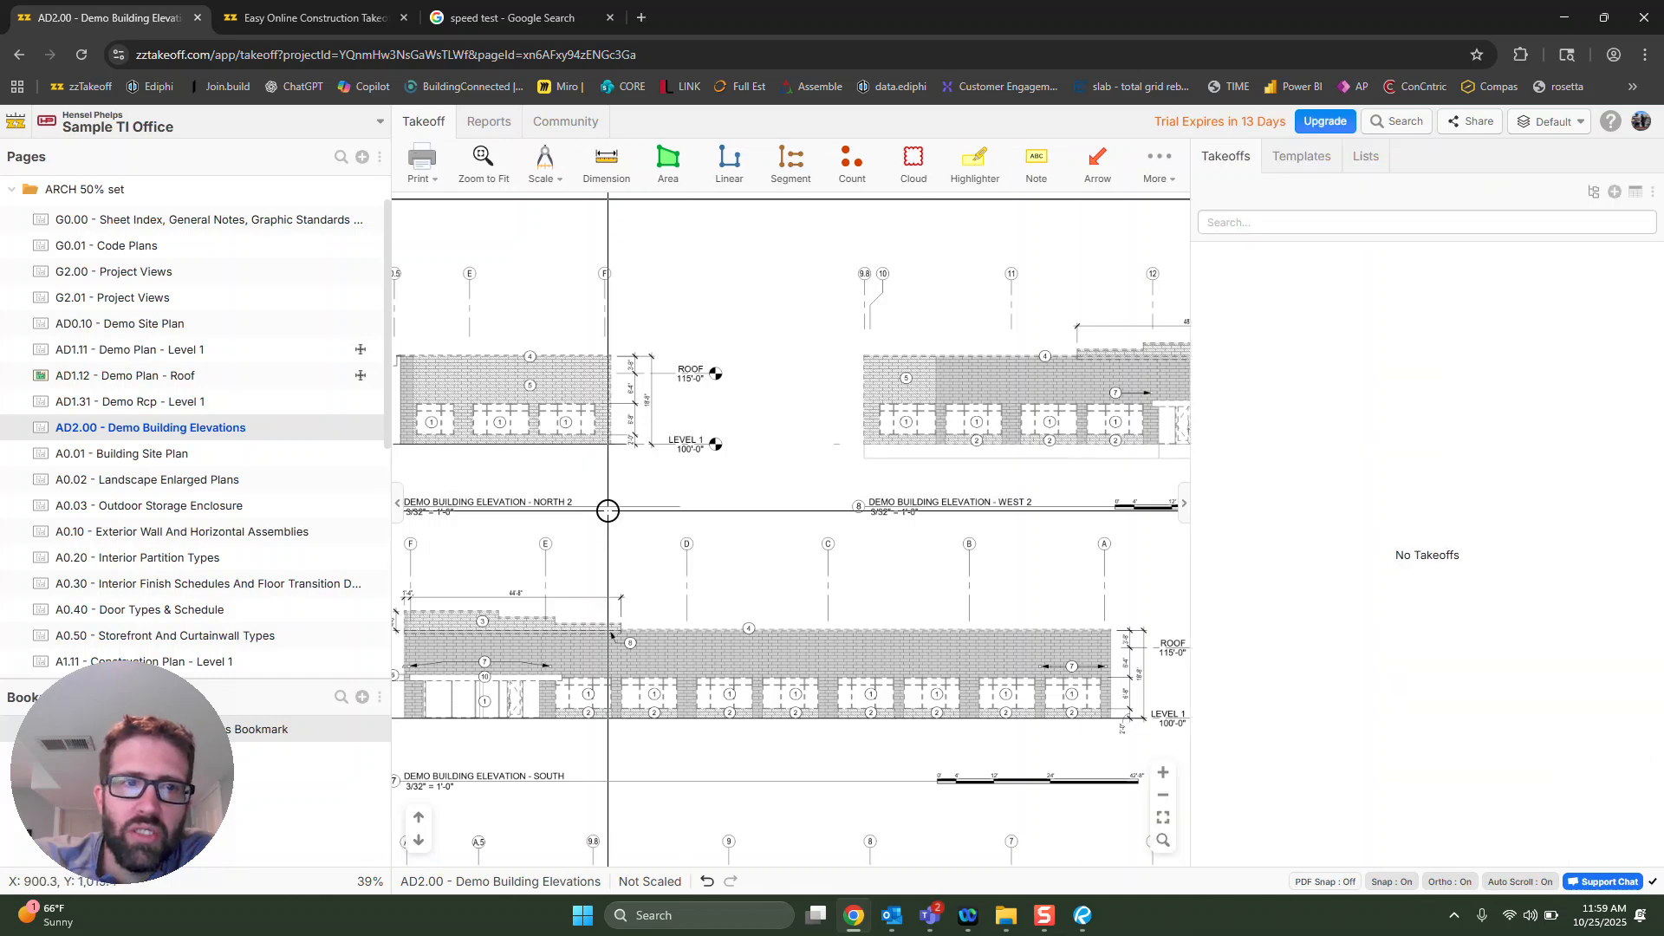
pyautogui.click(396, 507)
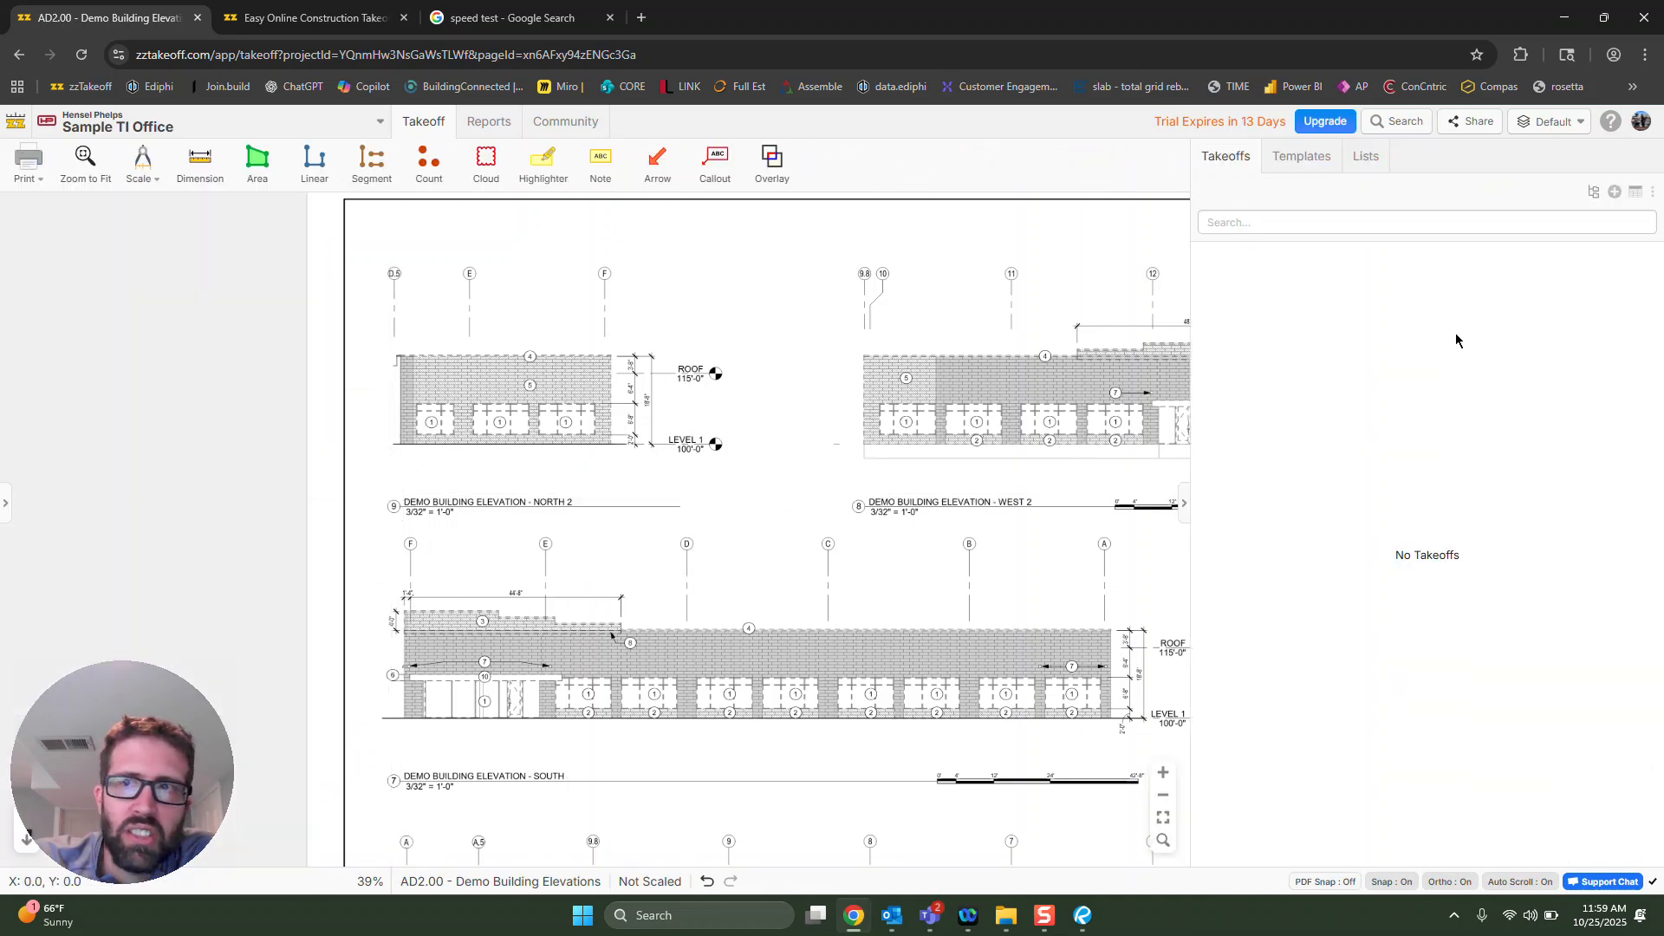
pyautogui.click(1653, 195)
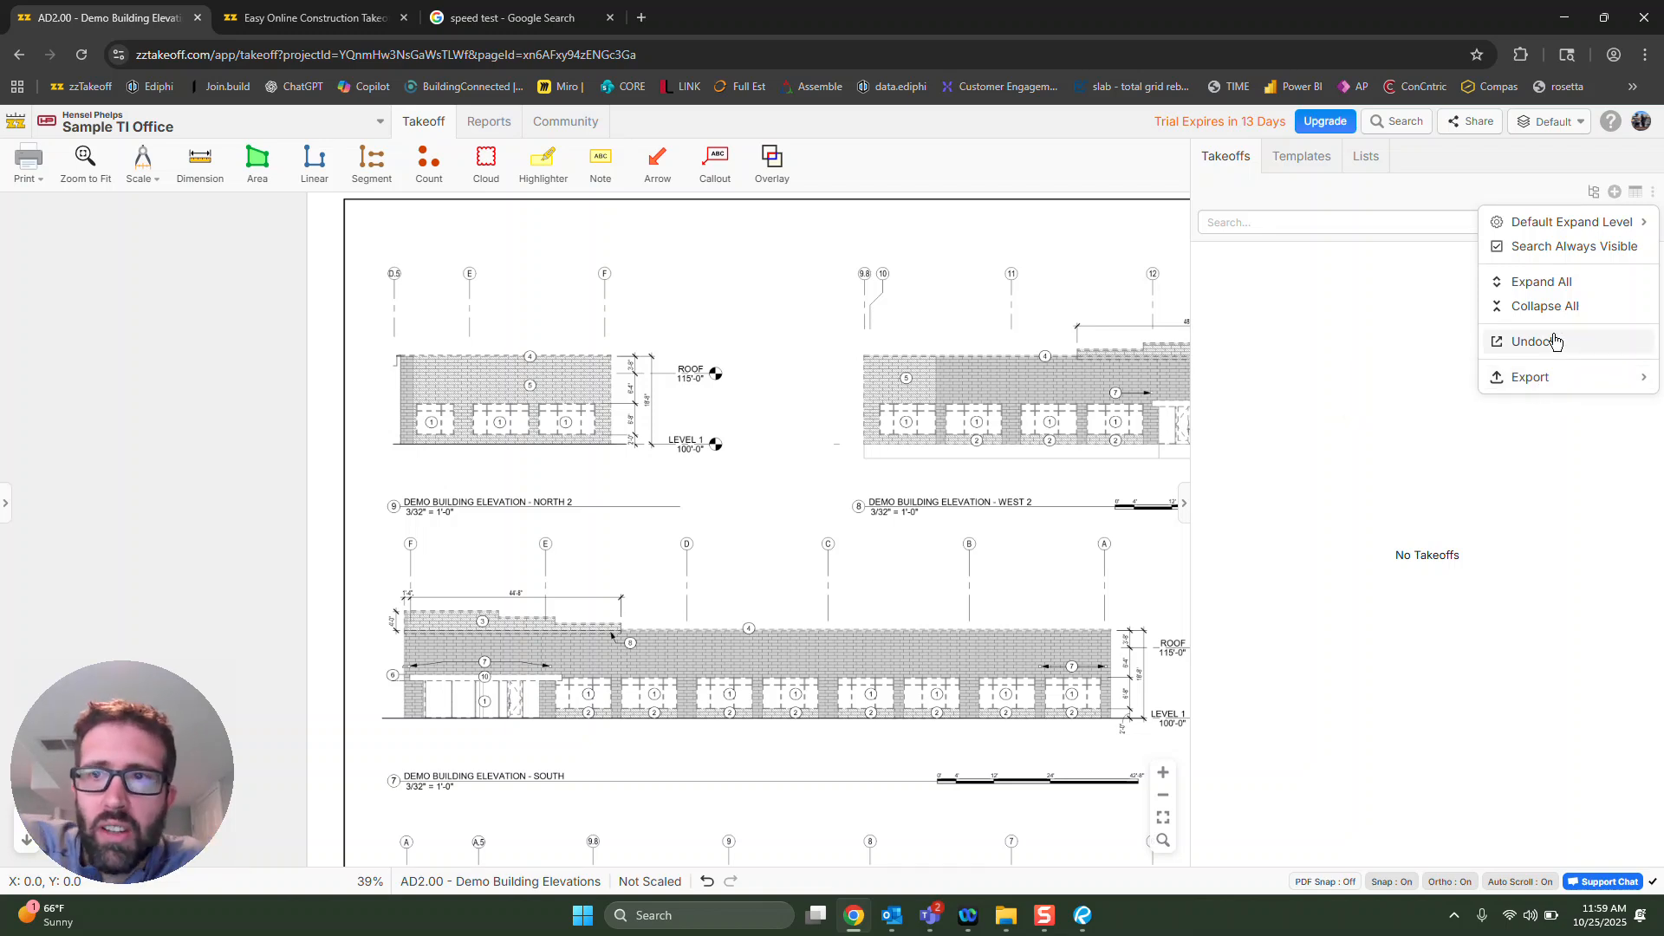
# Copy the current page's address, open it in a new browser tab, and return to the original AD2.00 tab.
pyautogui.click(180, 56)
pyautogui.hotkey('ctrl', 'c')
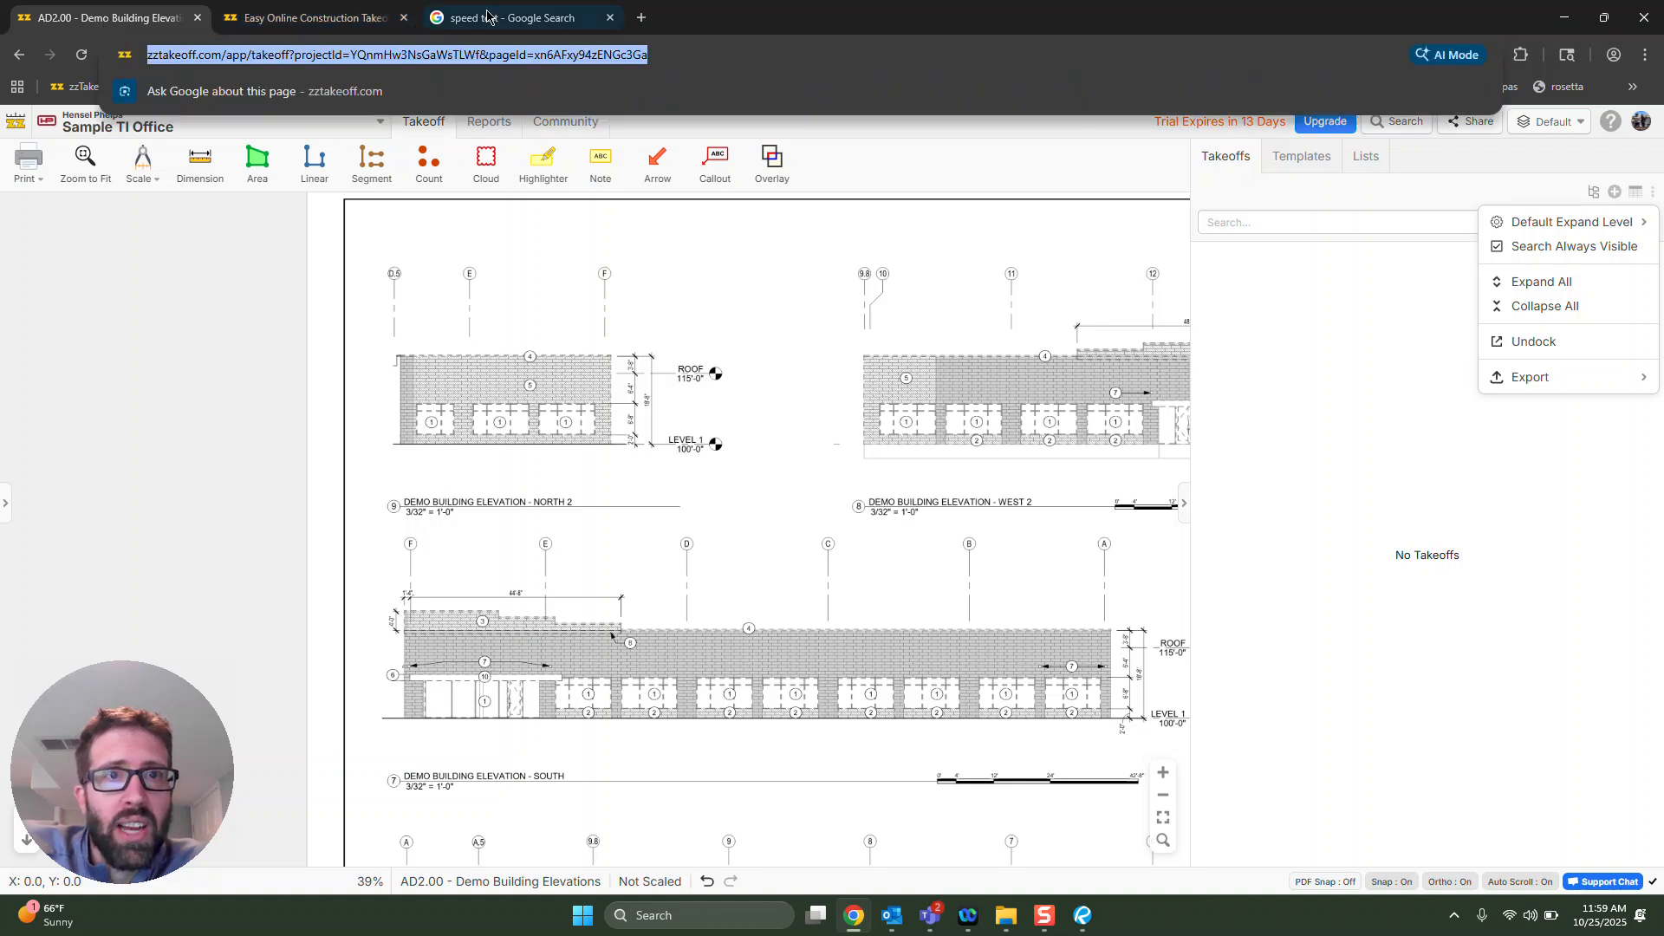
pyautogui.click(641, 17)
pyautogui.hotkey('ctrl', 'v')
pyautogui.press('Return')
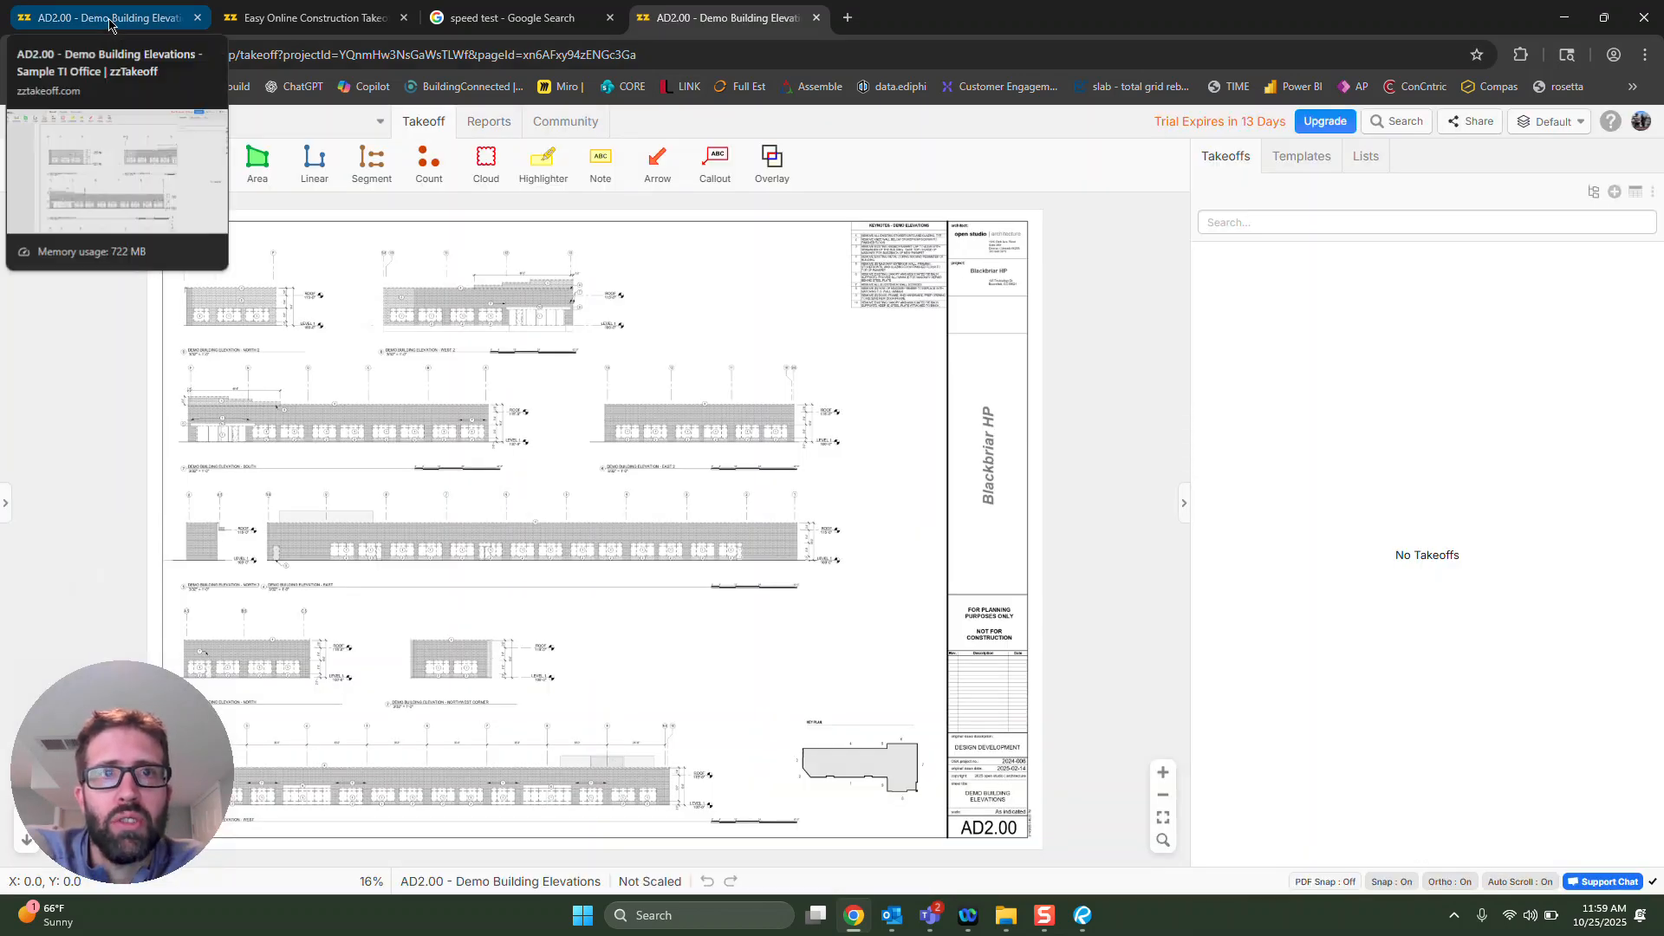
pyautogui.click(109, 23)
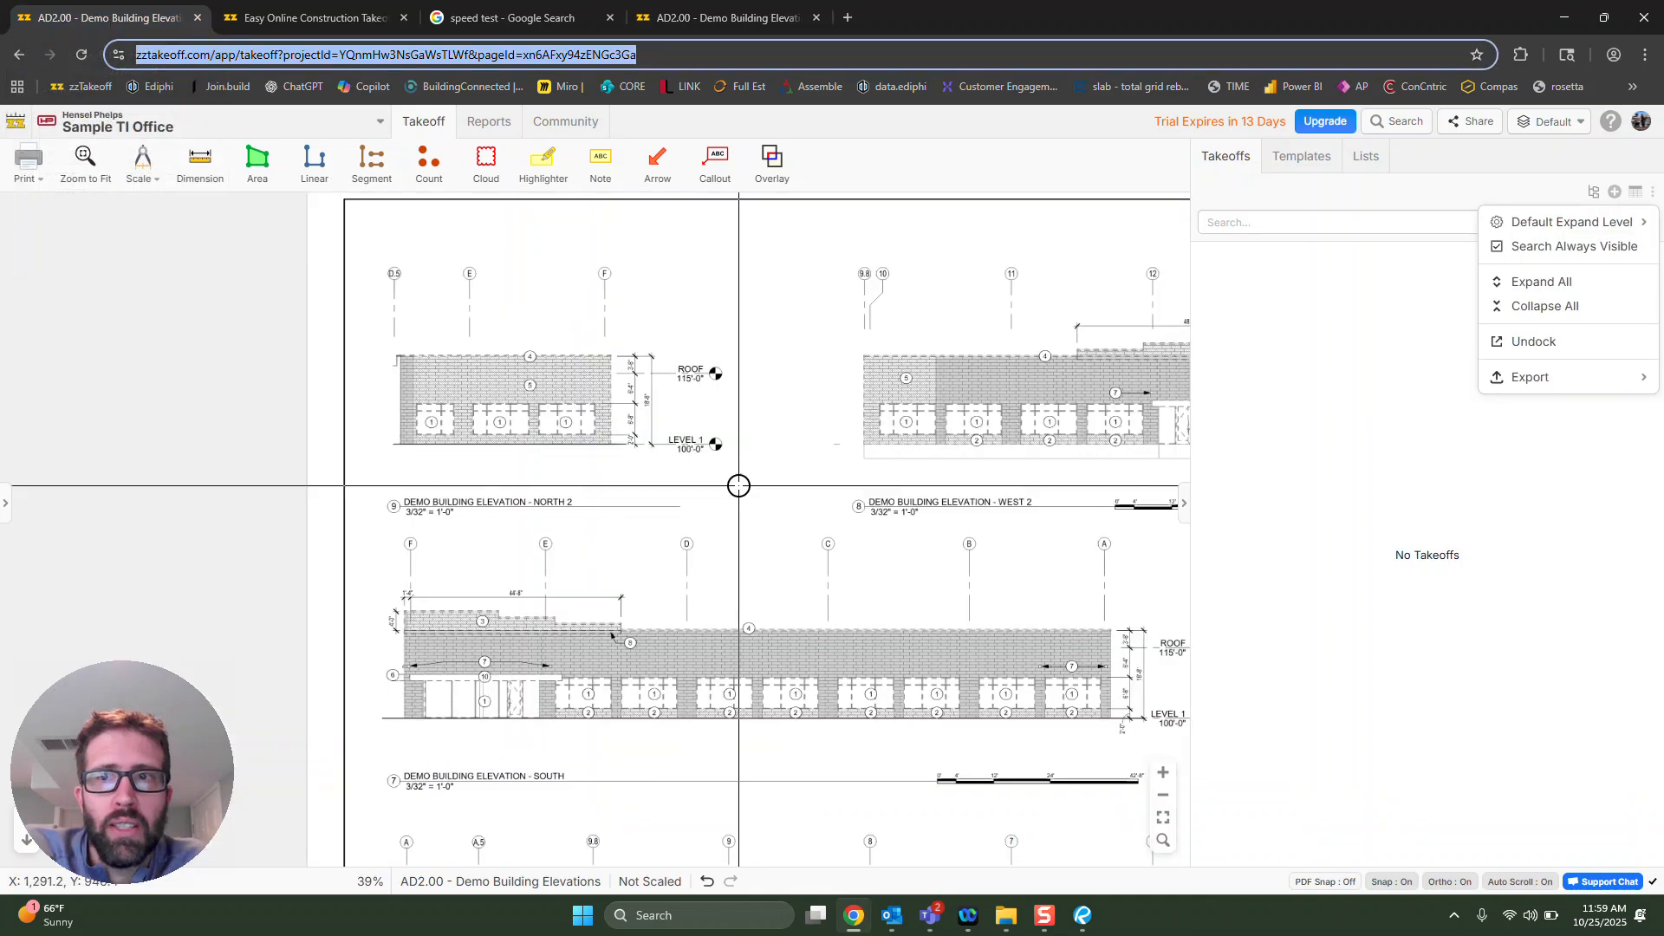
pyautogui.click(1535, 515)
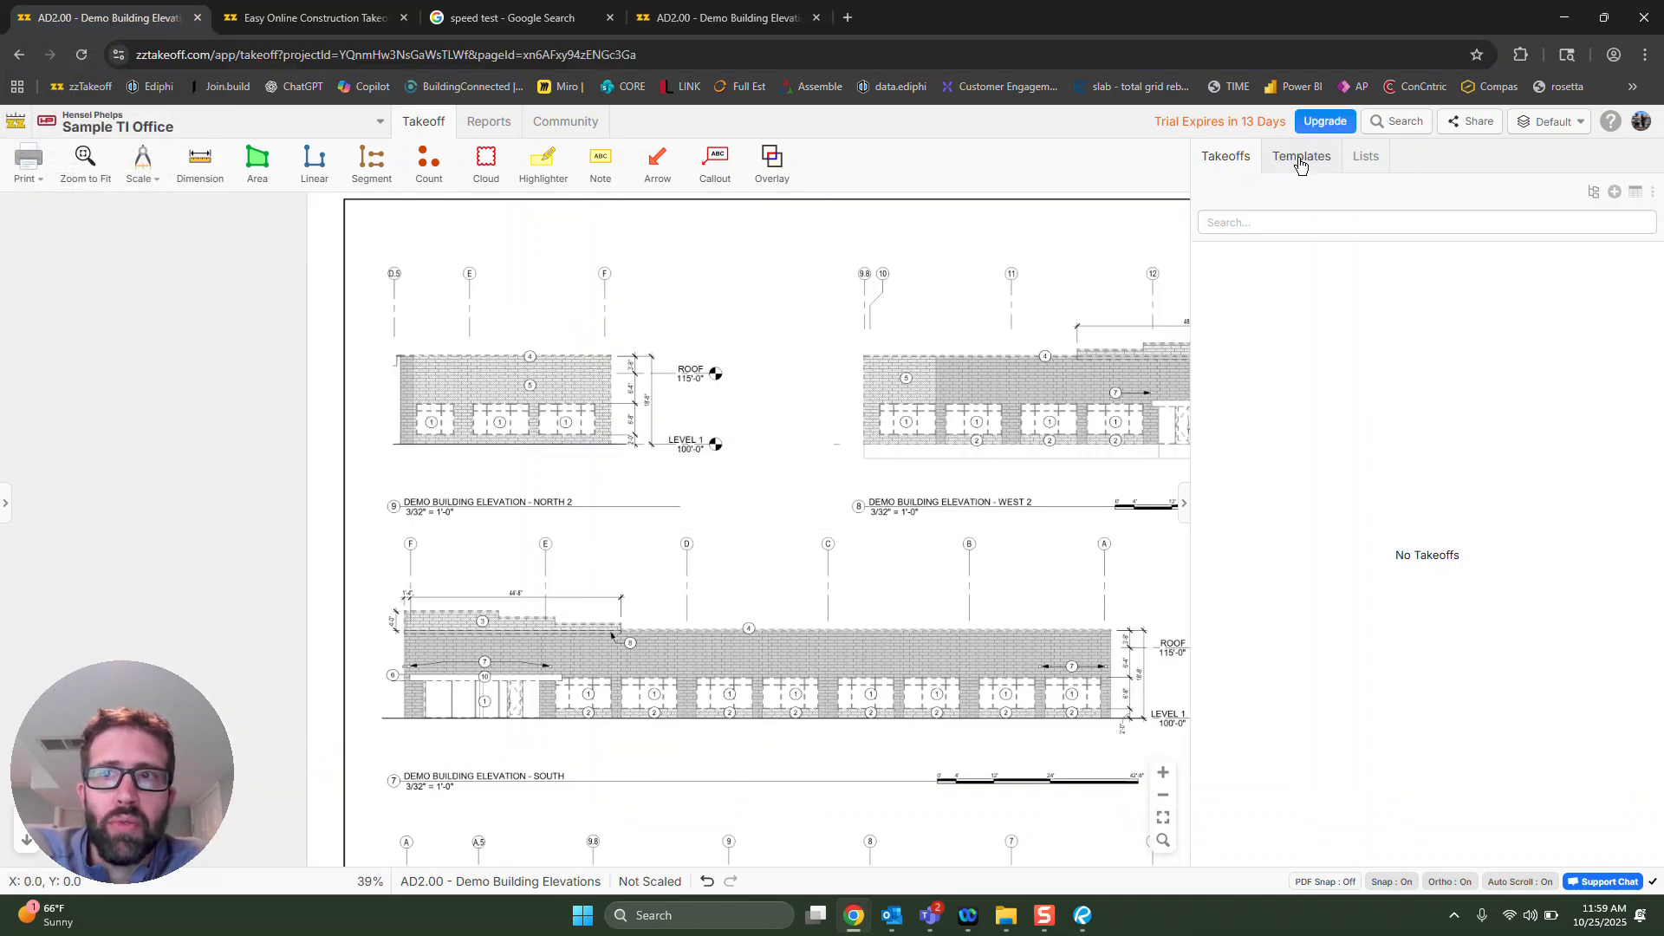
# Try to start an area takeoff from the keynote 1 text about removing all existing storefronts and glazing on AD2.00.
pyautogui.scroll(5, 416, 506)
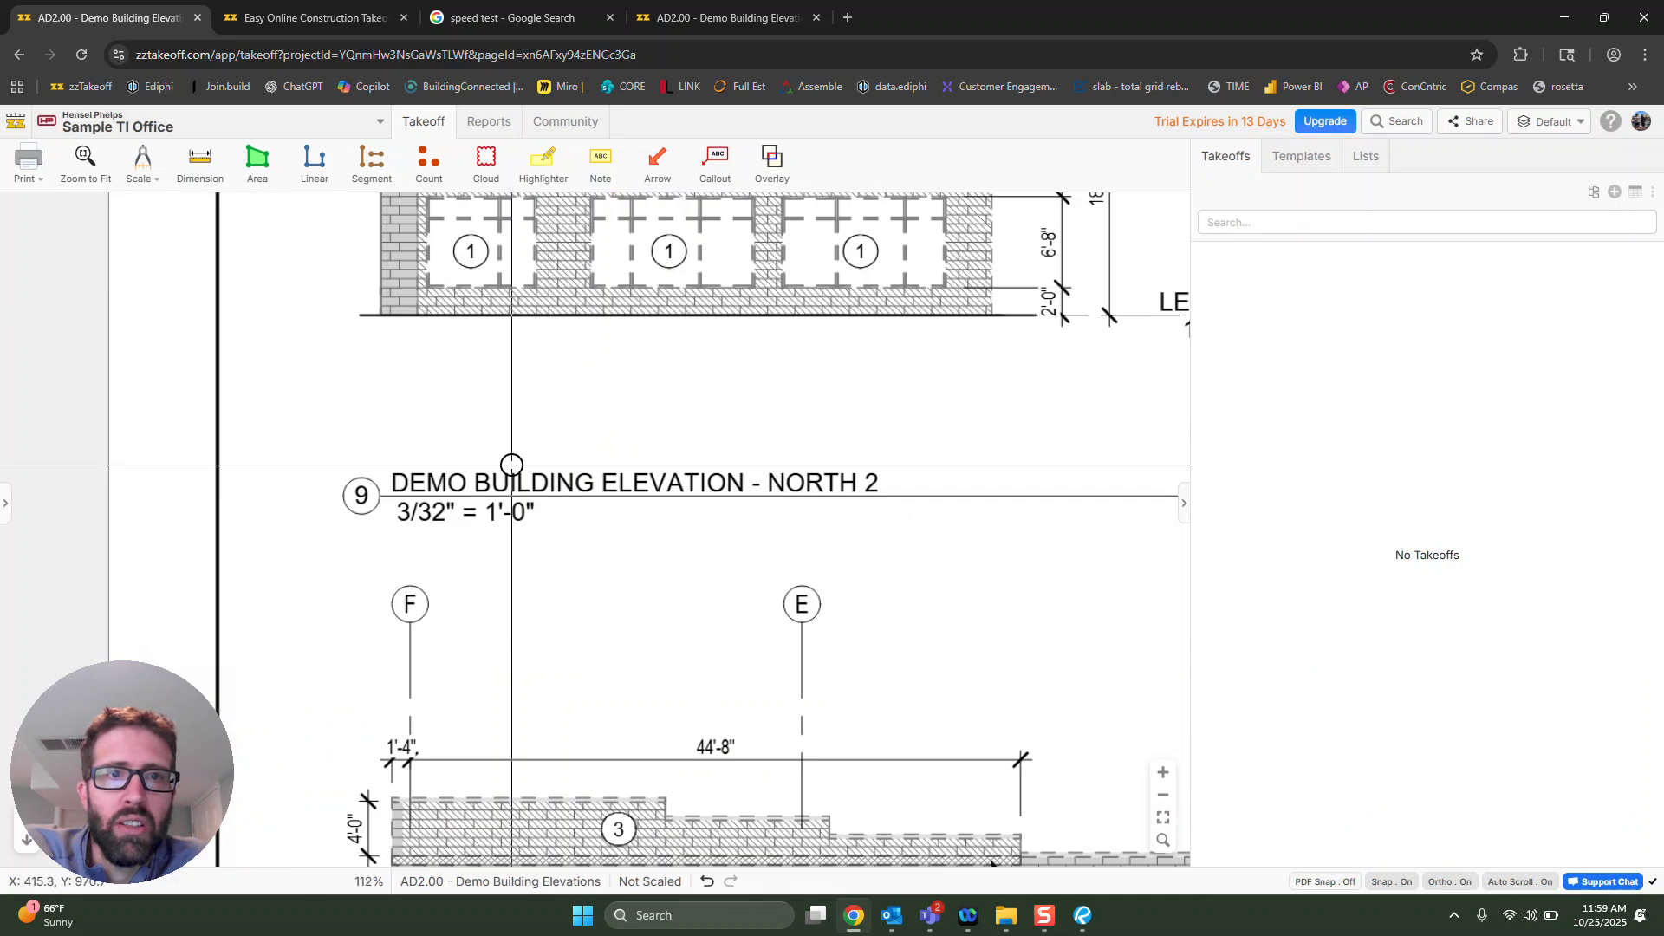
pyautogui.scroll(4, 660, 707)
pyautogui.scroll(-8, 660, 707)
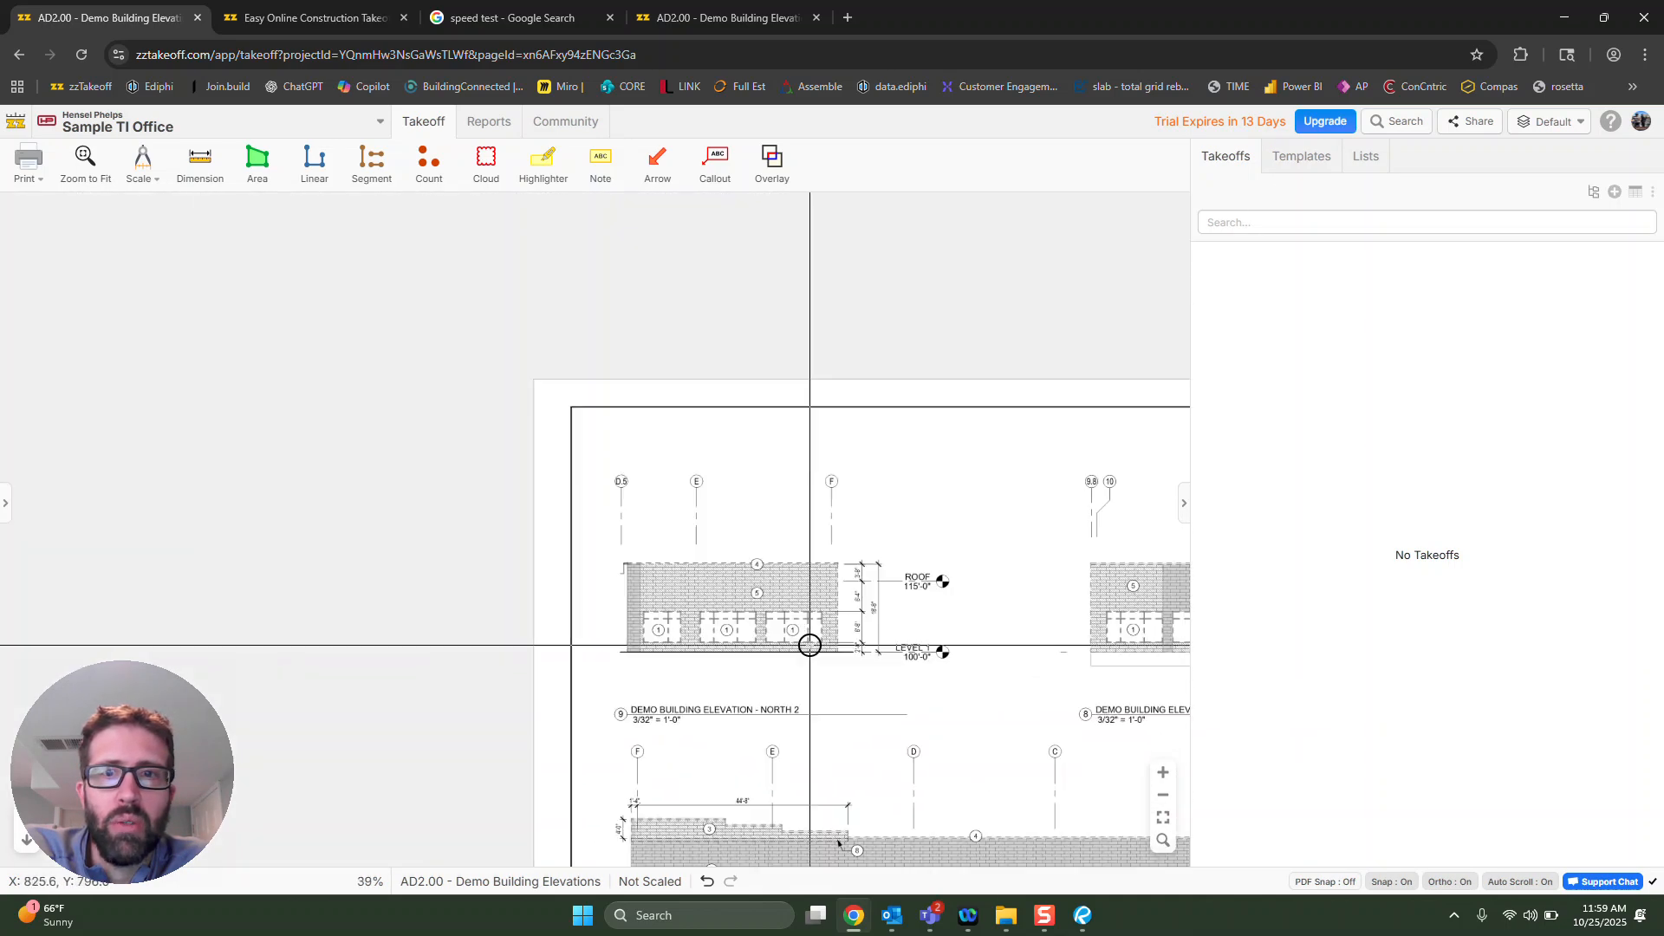
pyautogui.moveTo(341, 311); pyautogui.dragTo(298, 390)
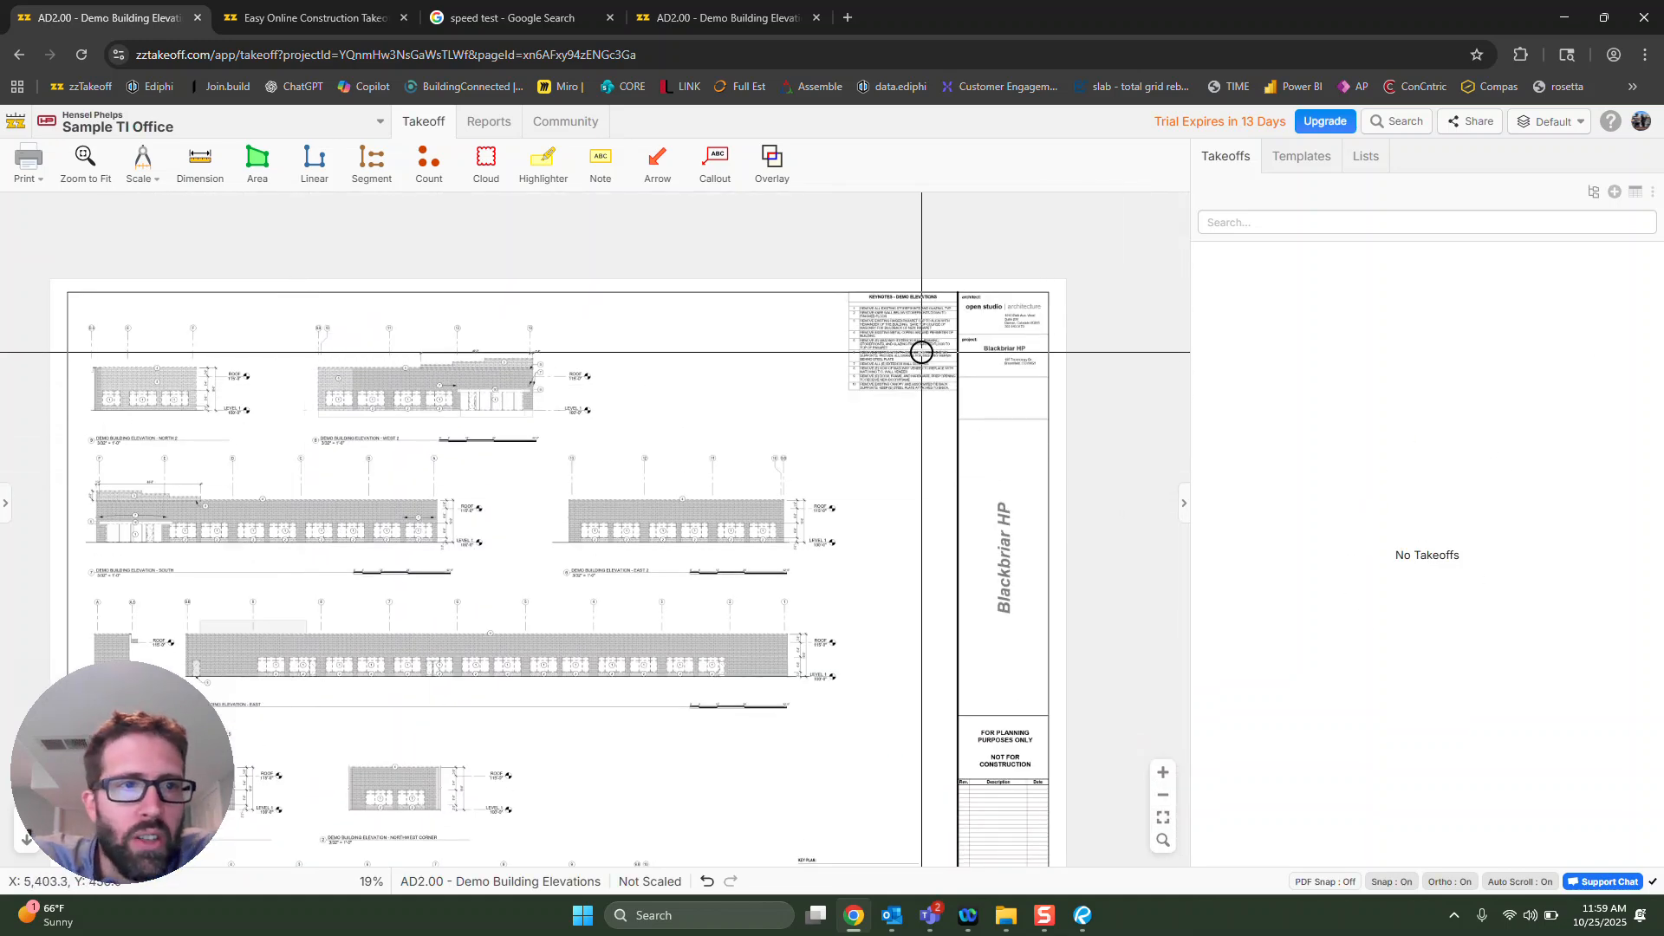
pyautogui.scroll(6, 917, 357)
pyautogui.scroll(3, 1010, 305)
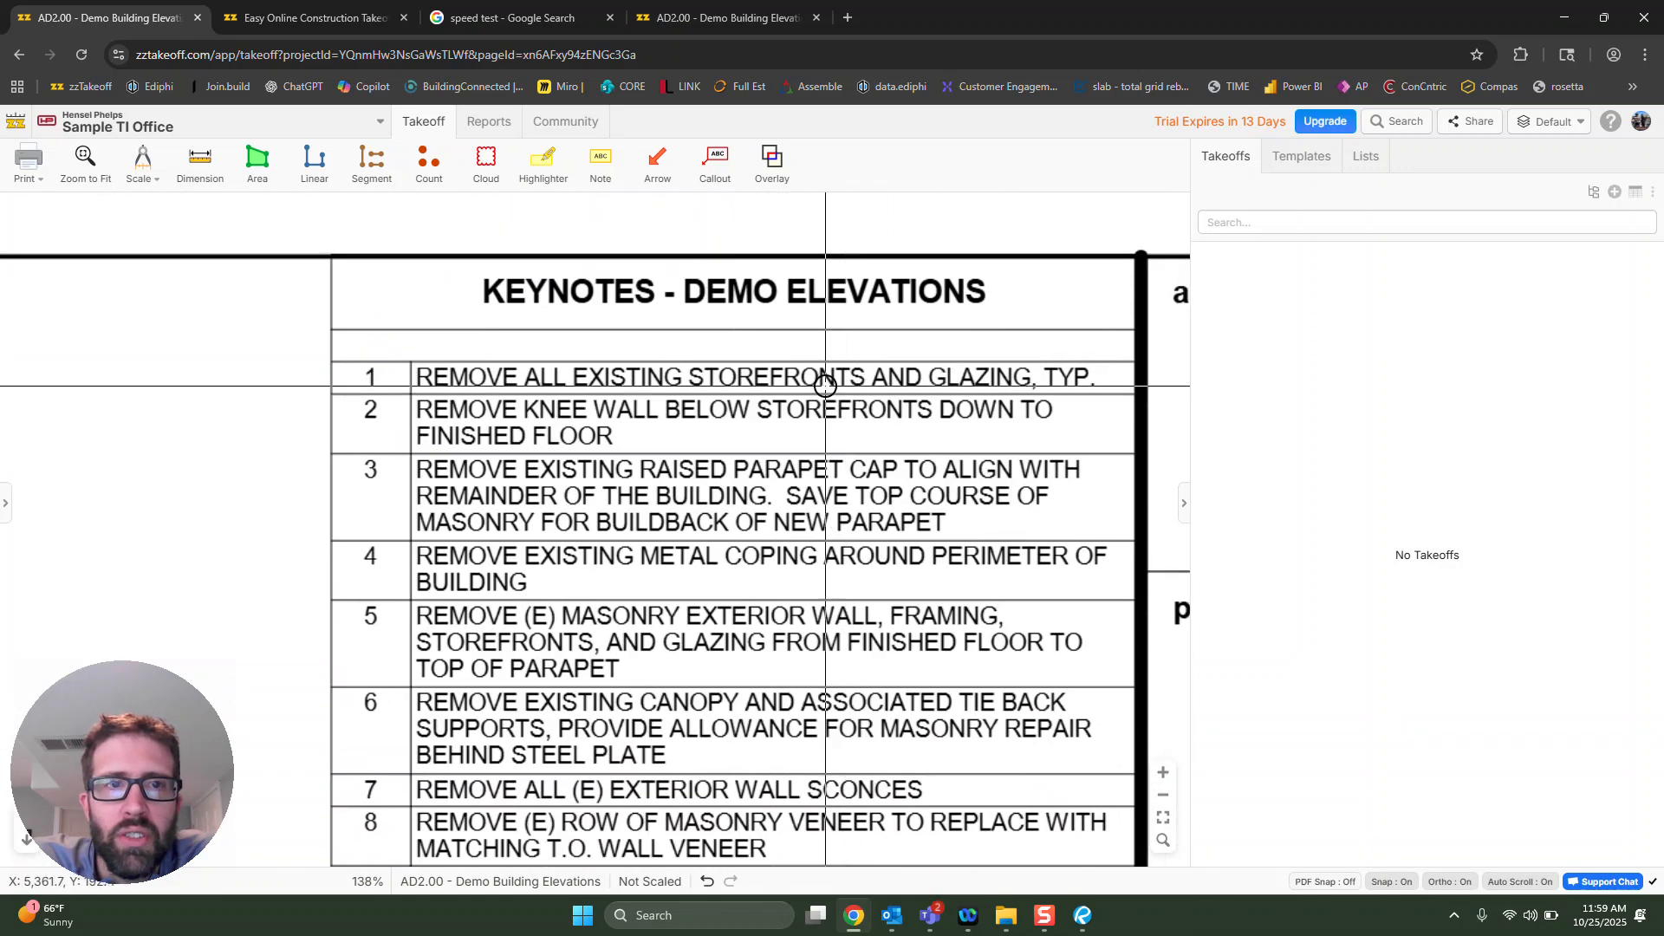
pyautogui.moveTo(345, 353); pyautogui.dragTo(1109, 395)
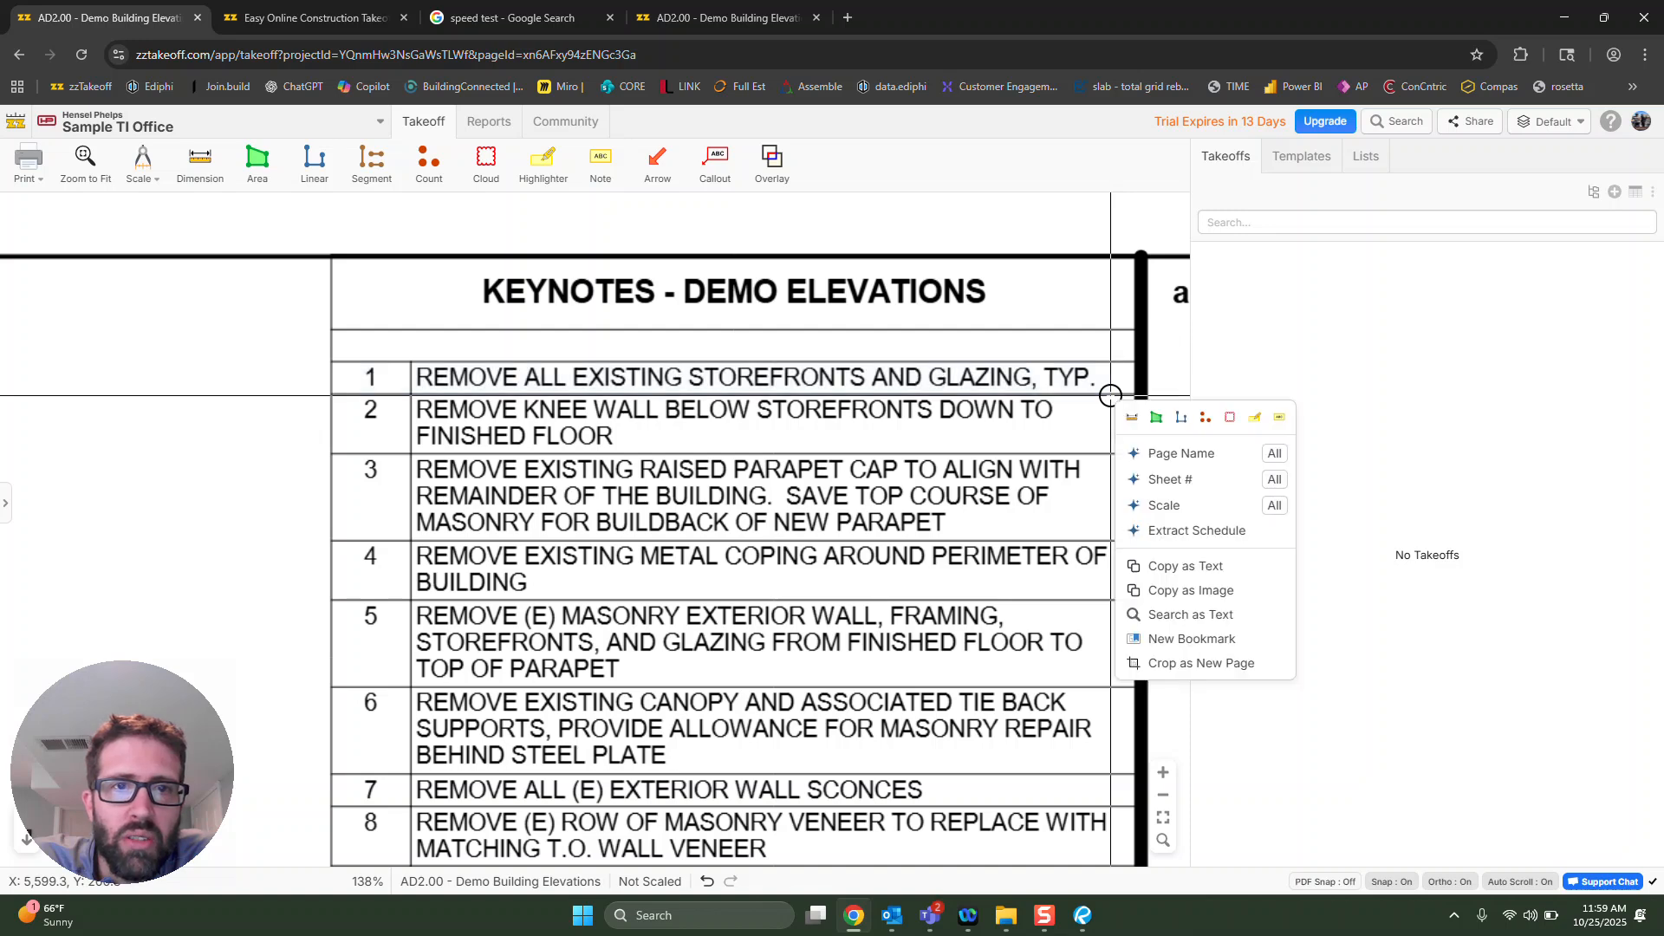
pyautogui.click(1156, 417)
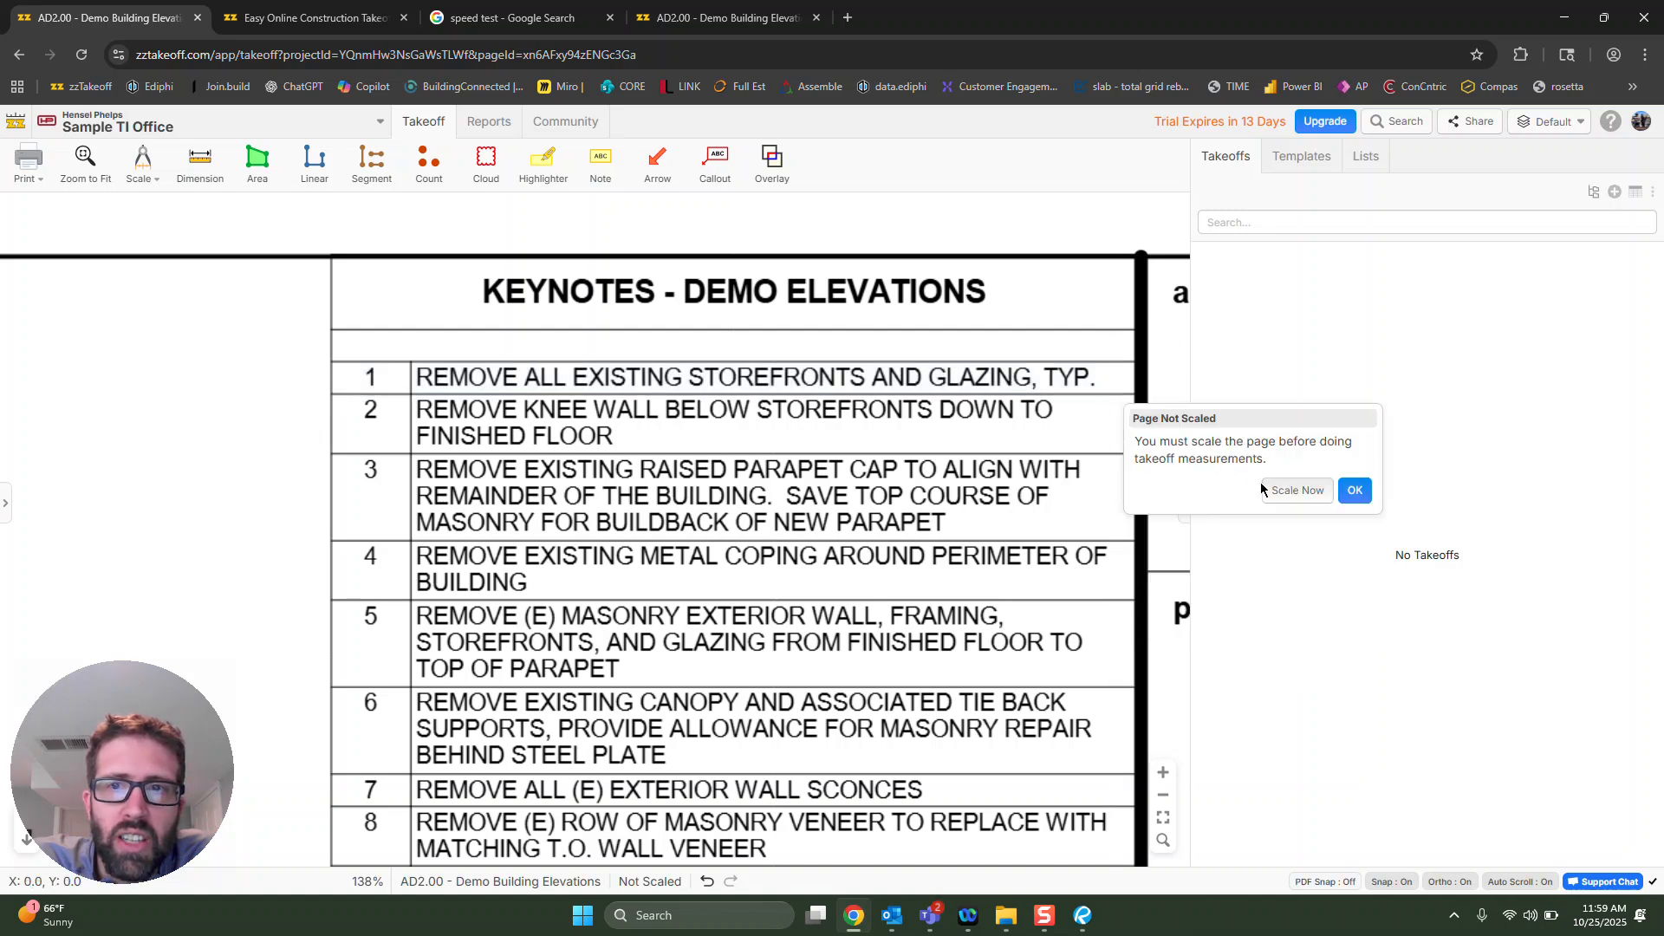
pyautogui.click(1354, 492)
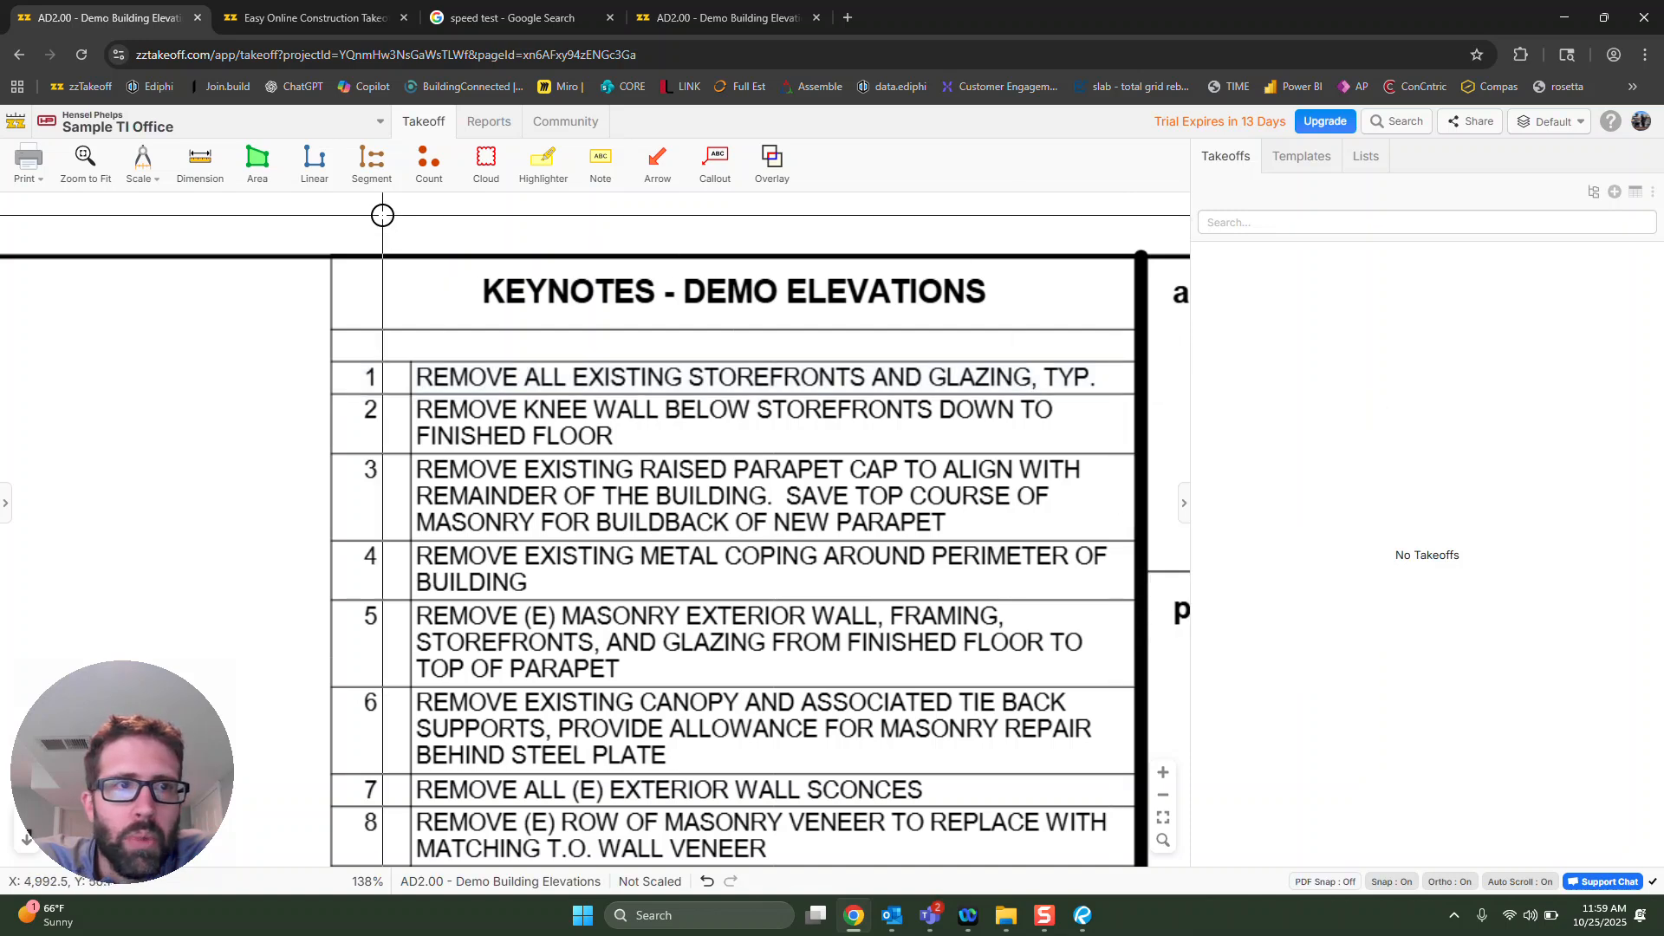
# Set the scale of AD2.00 - Demo Building Elevations to 3/32"=1'.
pyautogui.click(143, 163)
pyautogui.click(149, 351)
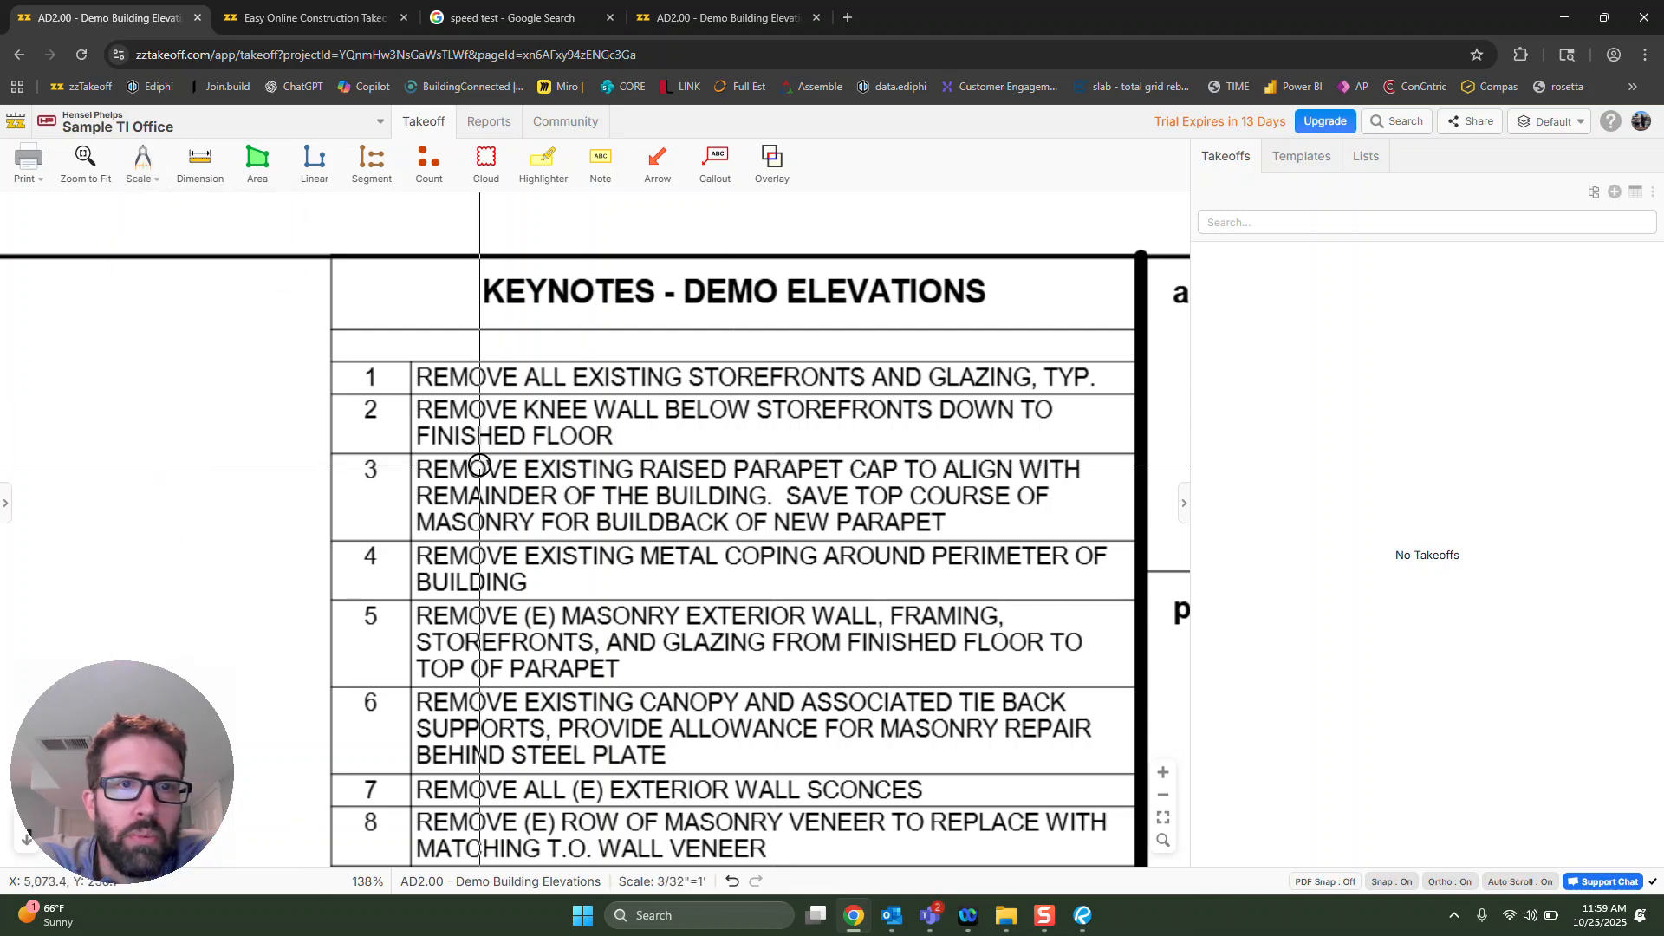
# Create a flat area takeoff in SF from the keynote 1 text, named "Remove All Existing Storefronts And Glazing, Typ.", and start measuring.
pyautogui.moveTo(329, 360); pyautogui.dragTo(1112, 392)
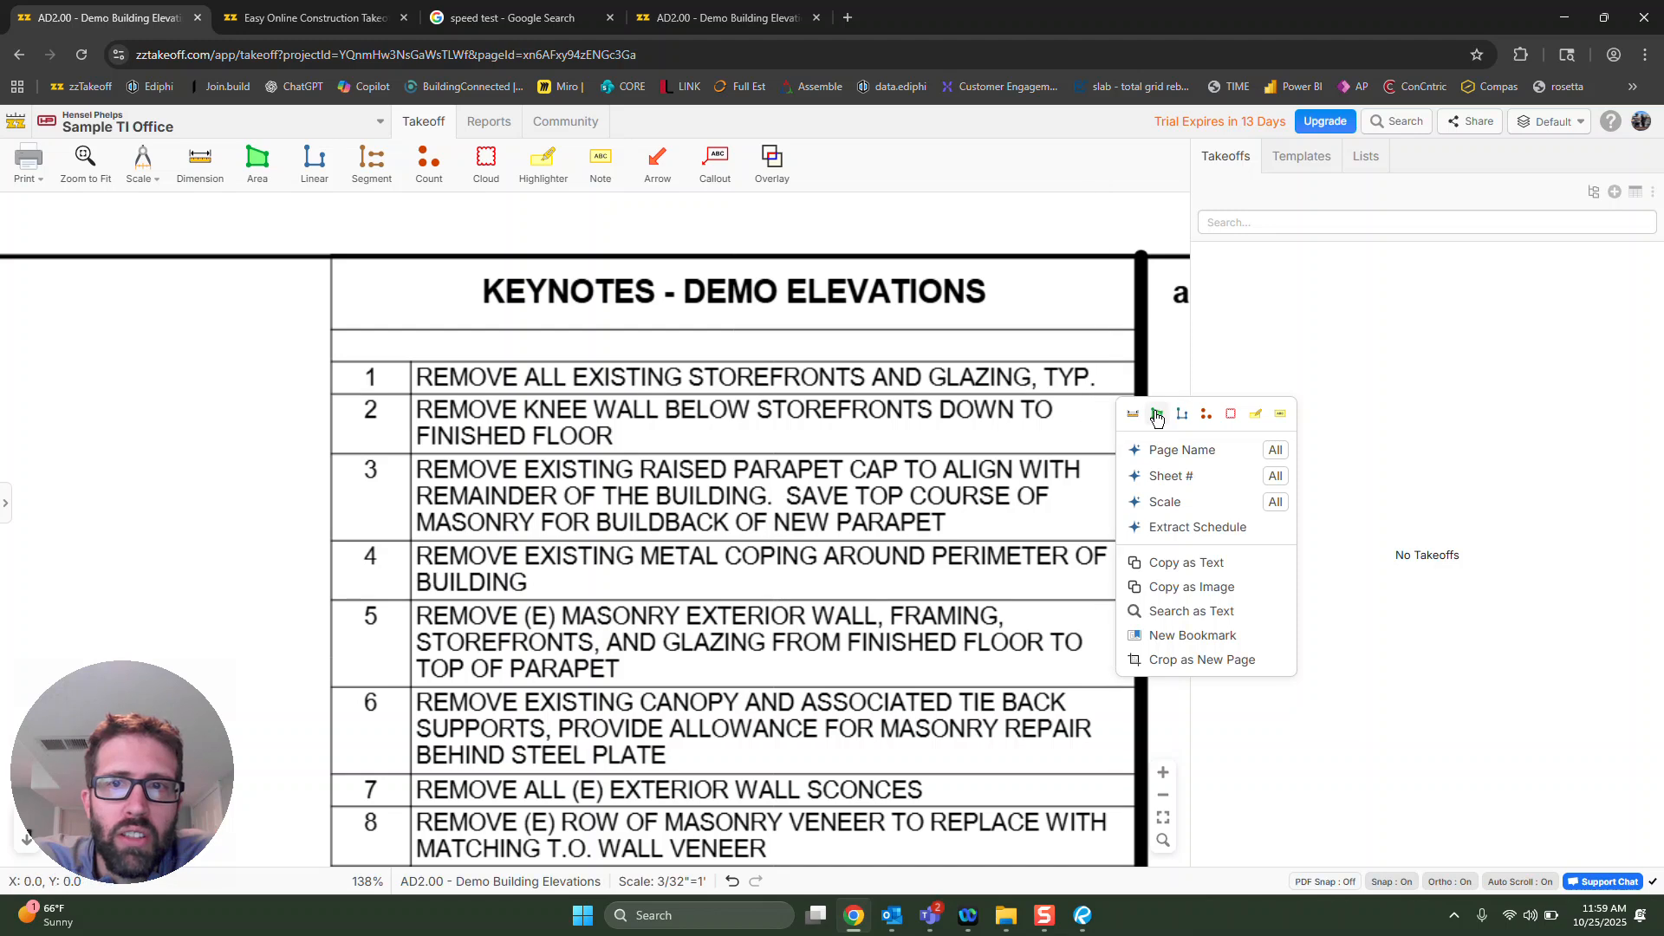
pyautogui.press('Escape')
pyautogui.scroll(-10, 934, 492)
pyautogui.press('a')
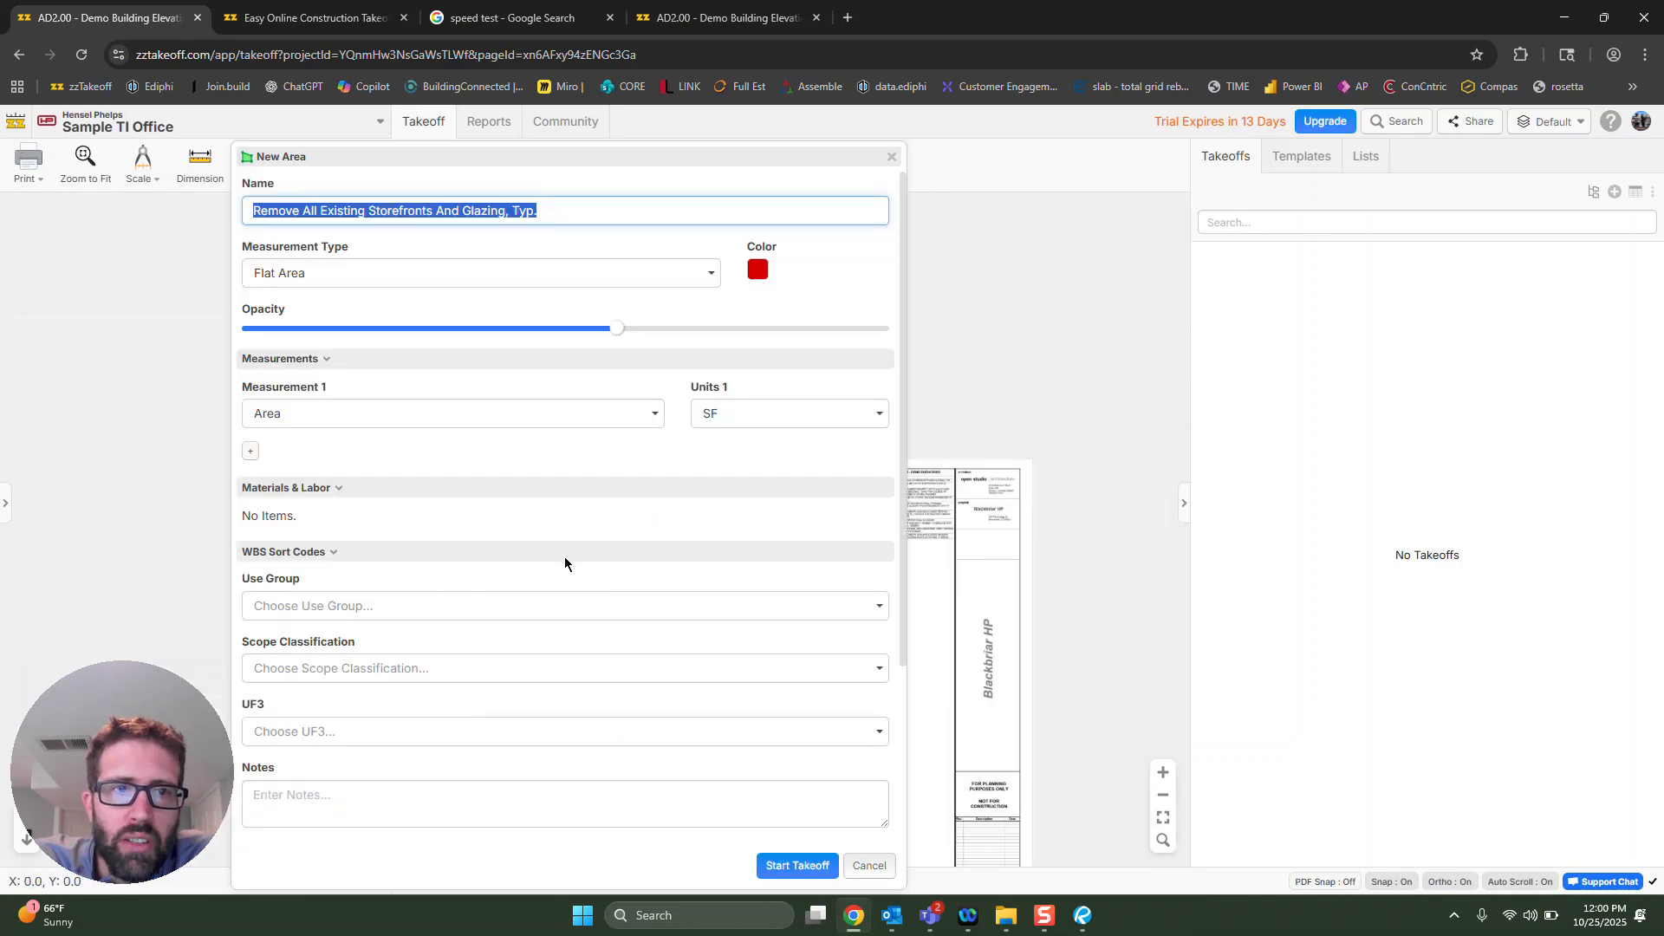
pyautogui.click(784, 866)
pyautogui.scroll(4, 743, 531)
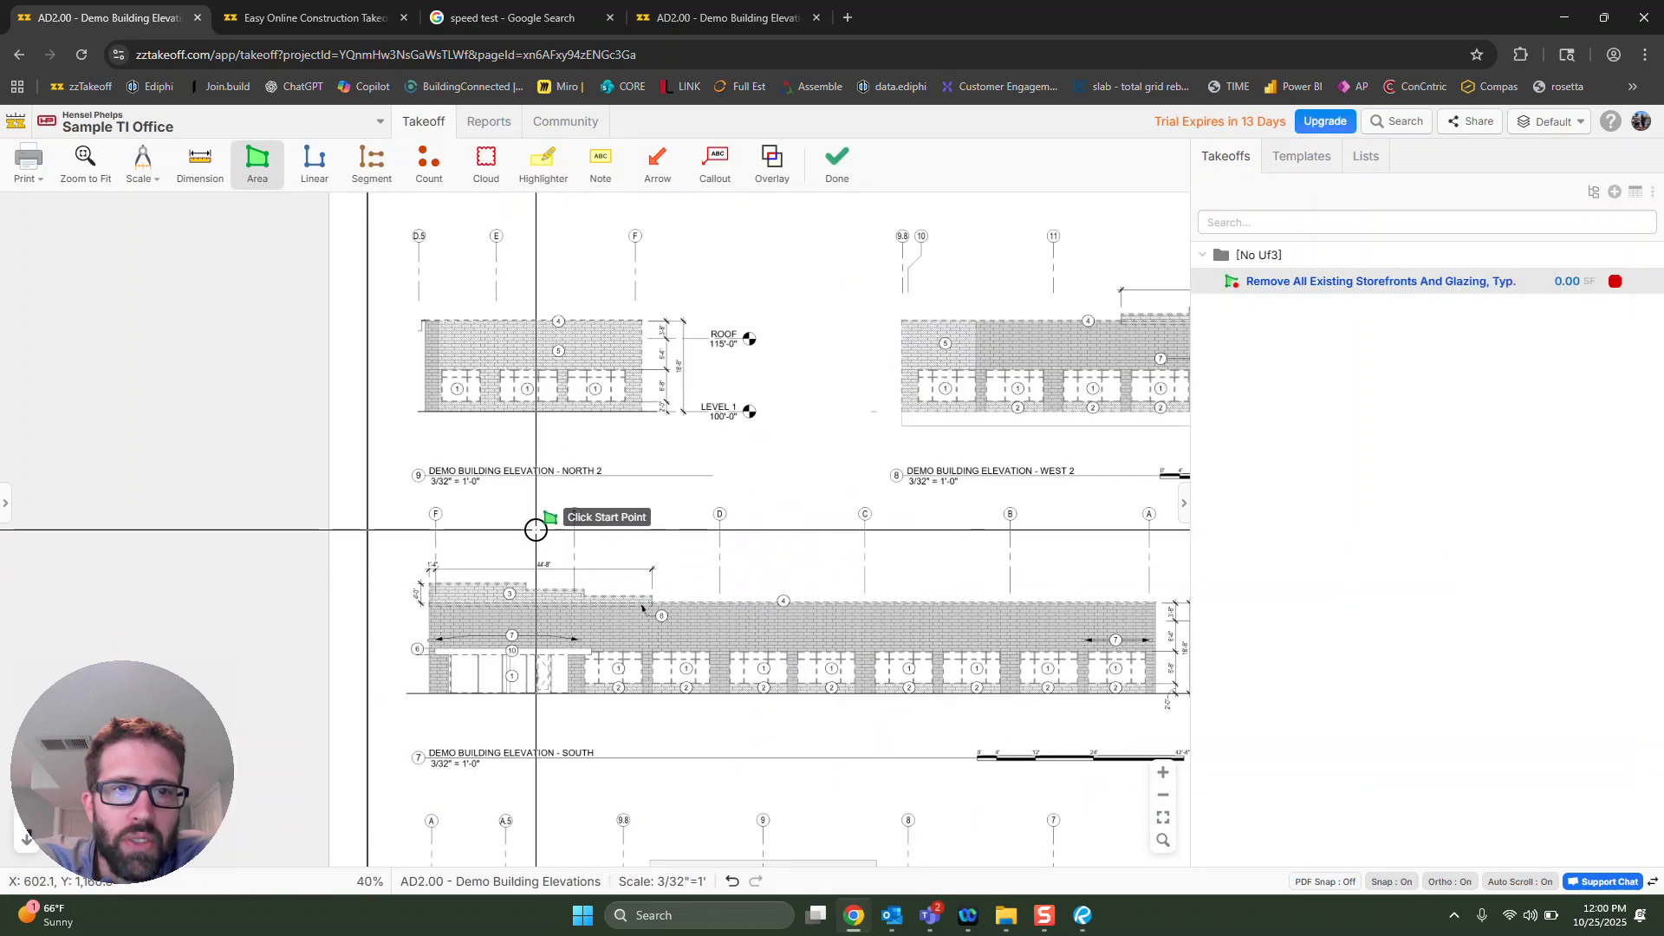
# Trace the narrow first storefront opening marked 1 on Demo Building Elevation - North 2 as the takeoff's area.
pyautogui.scroll(4, 535, 529)
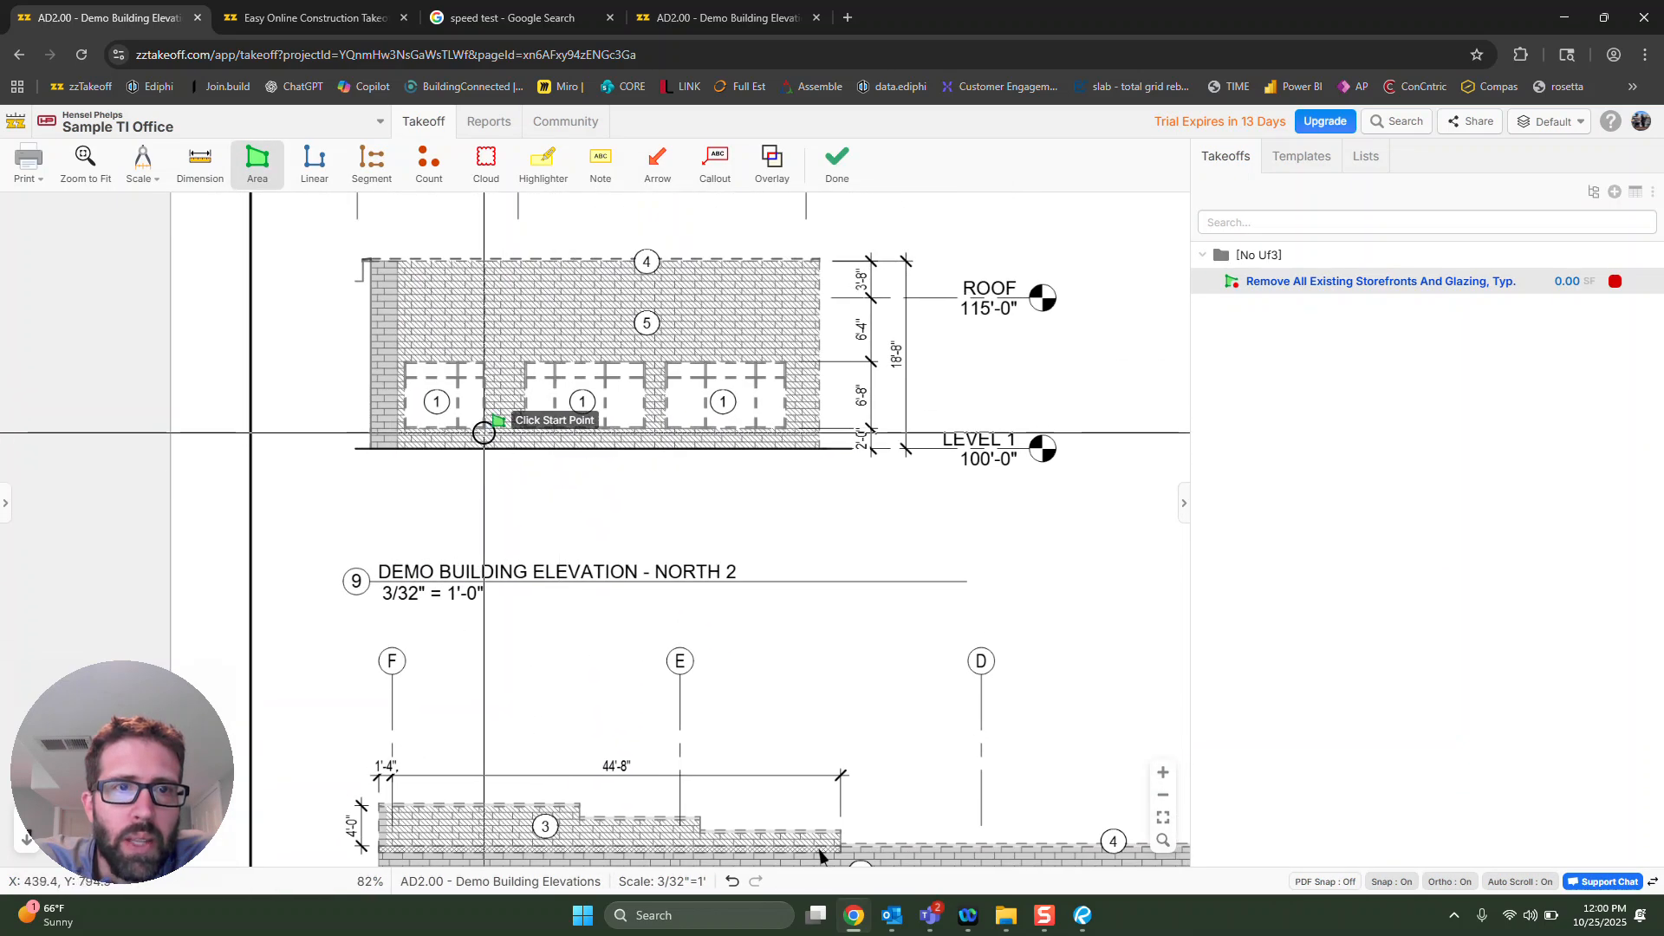
pyautogui.scroll(5, 502, 443)
pyautogui.click(314, 279)
pyautogui.click(513, 279)
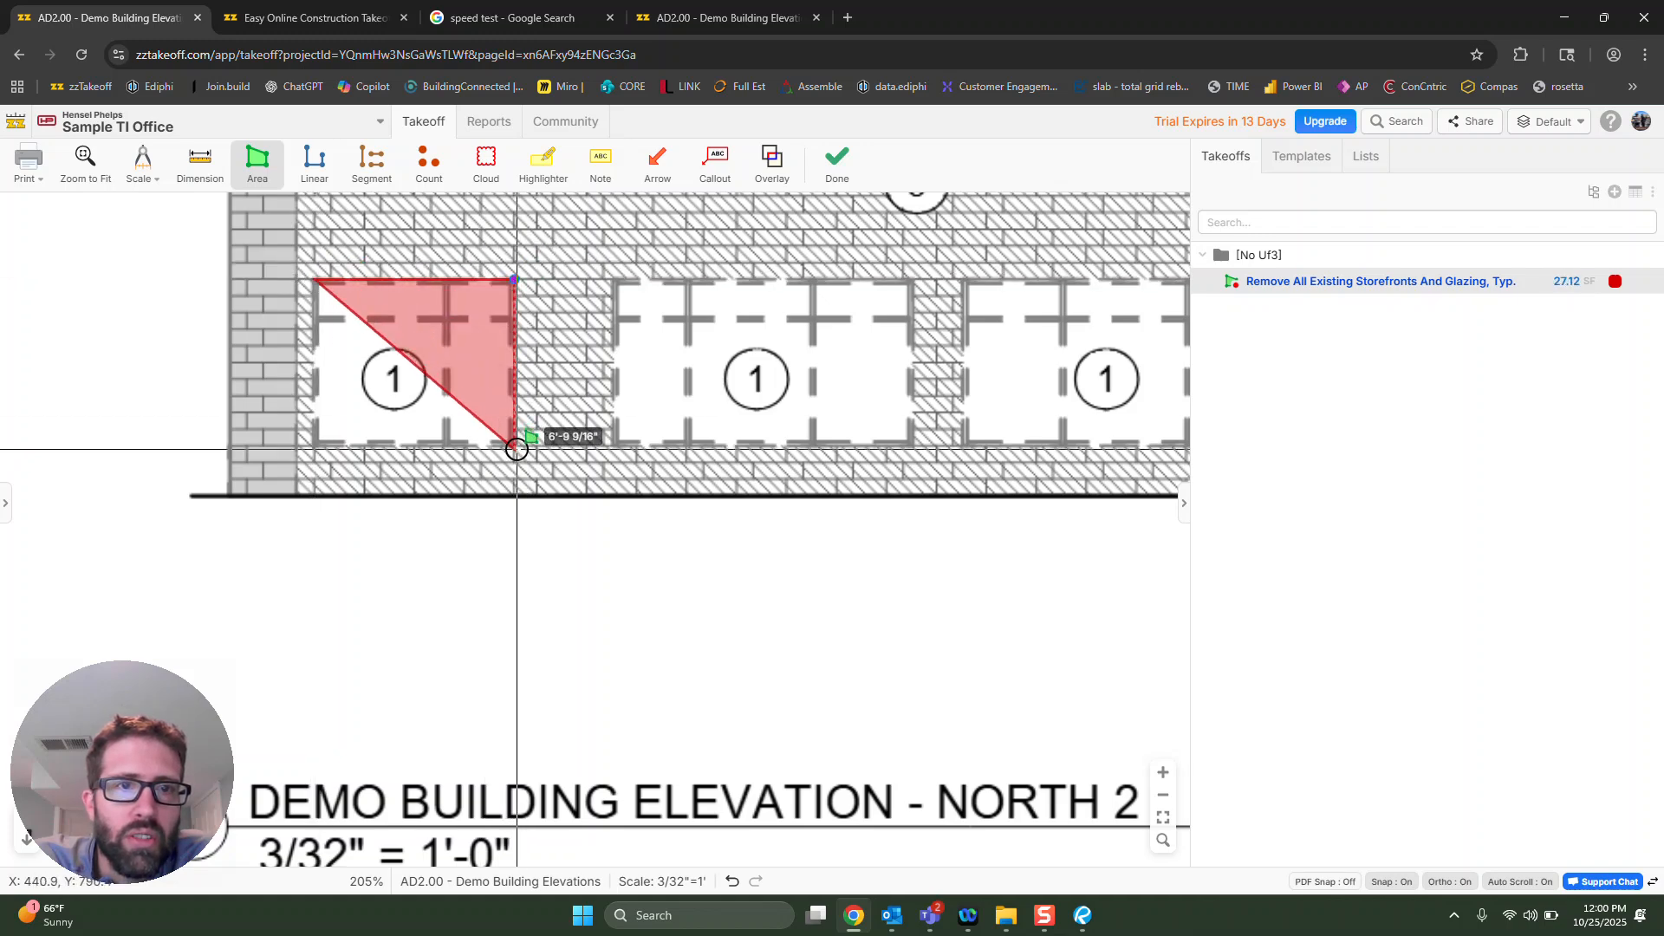
pyautogui.click(517, 449)
pyautogui.doubleClick(316, 447)
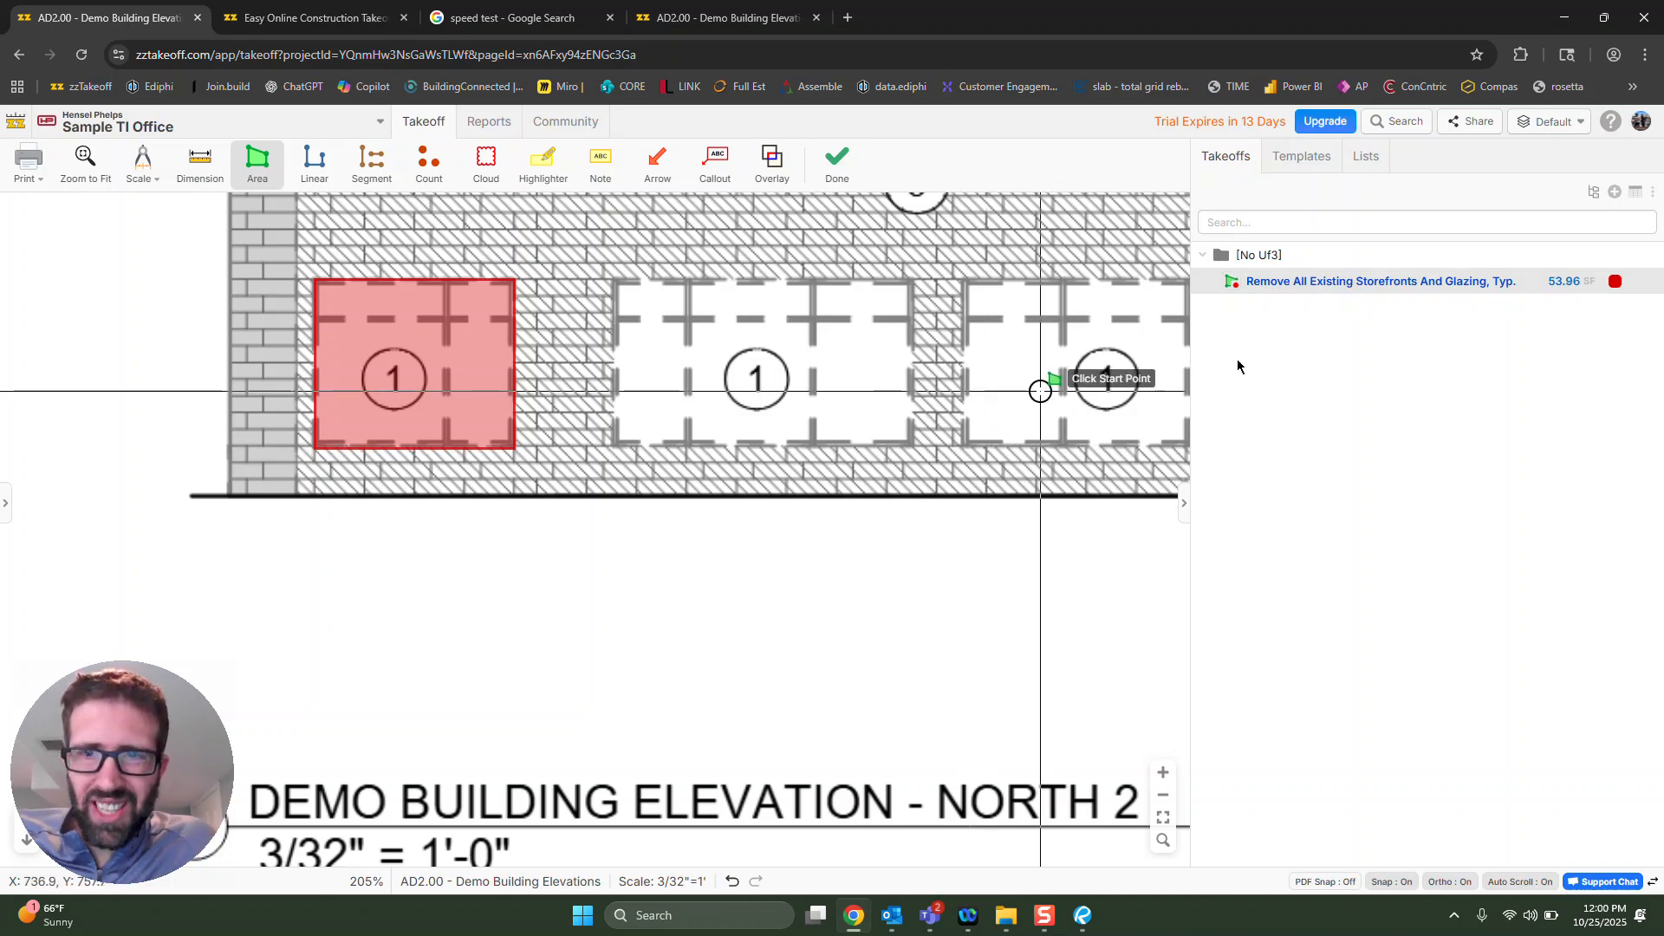
# Add Linear / Perimeter in FT as the second measurement of the storefront removal takeoff.
pyautogui.doubleClick(1313, 283)
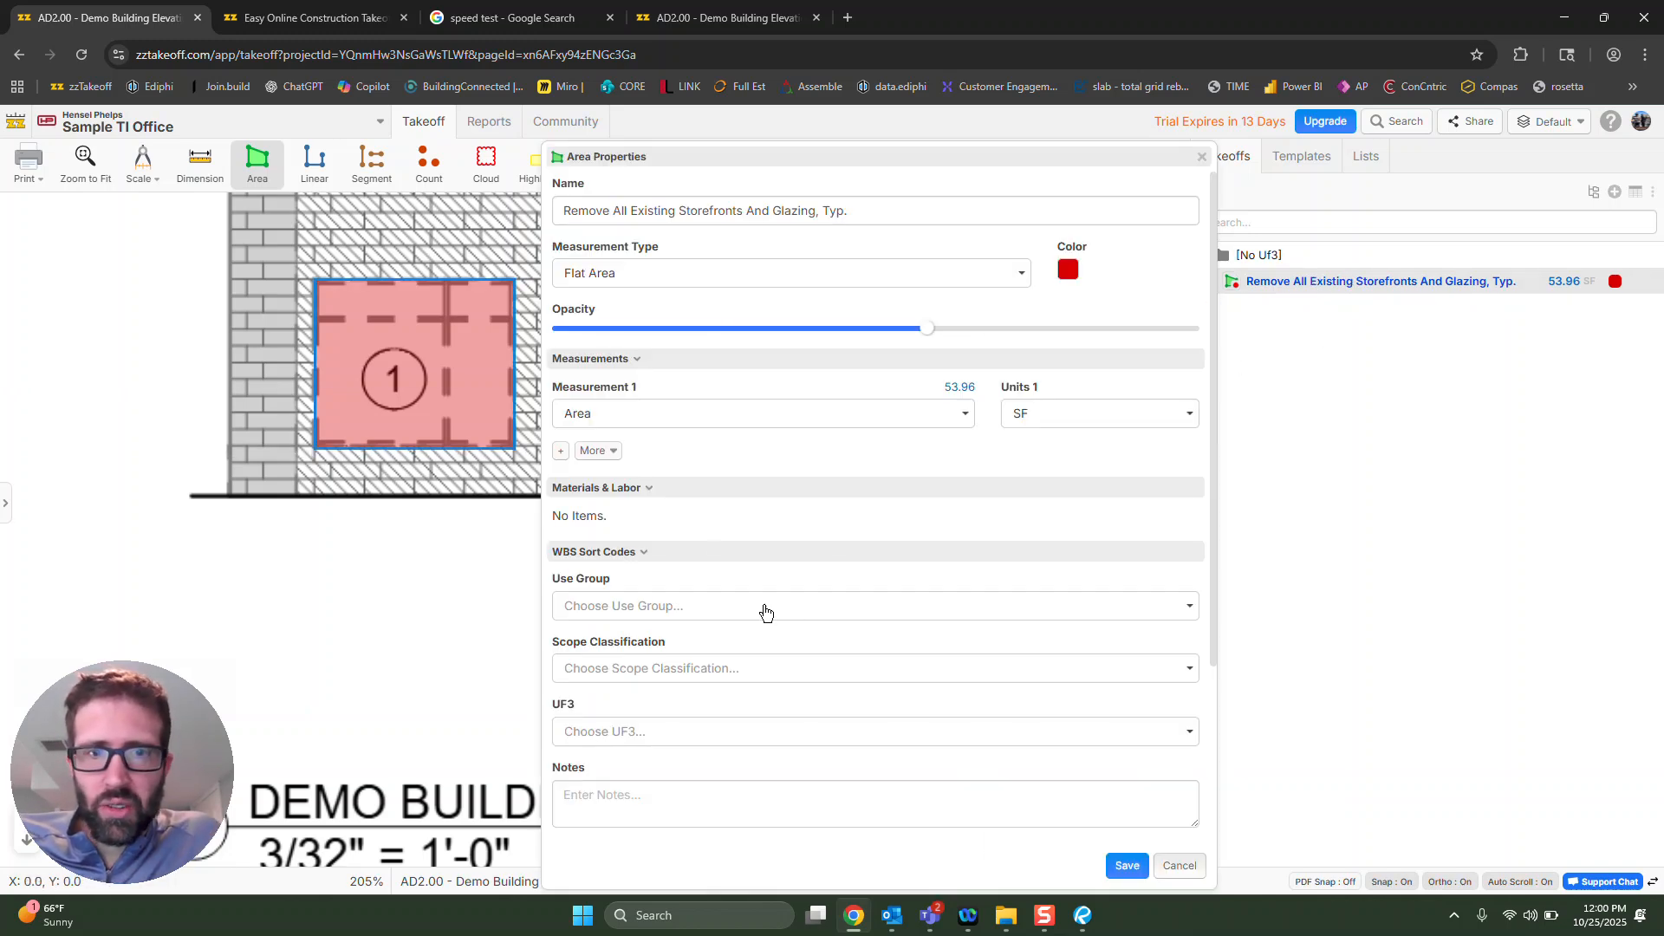
pyautogui.click(560, 452)
pyautogui.click(612, 476)
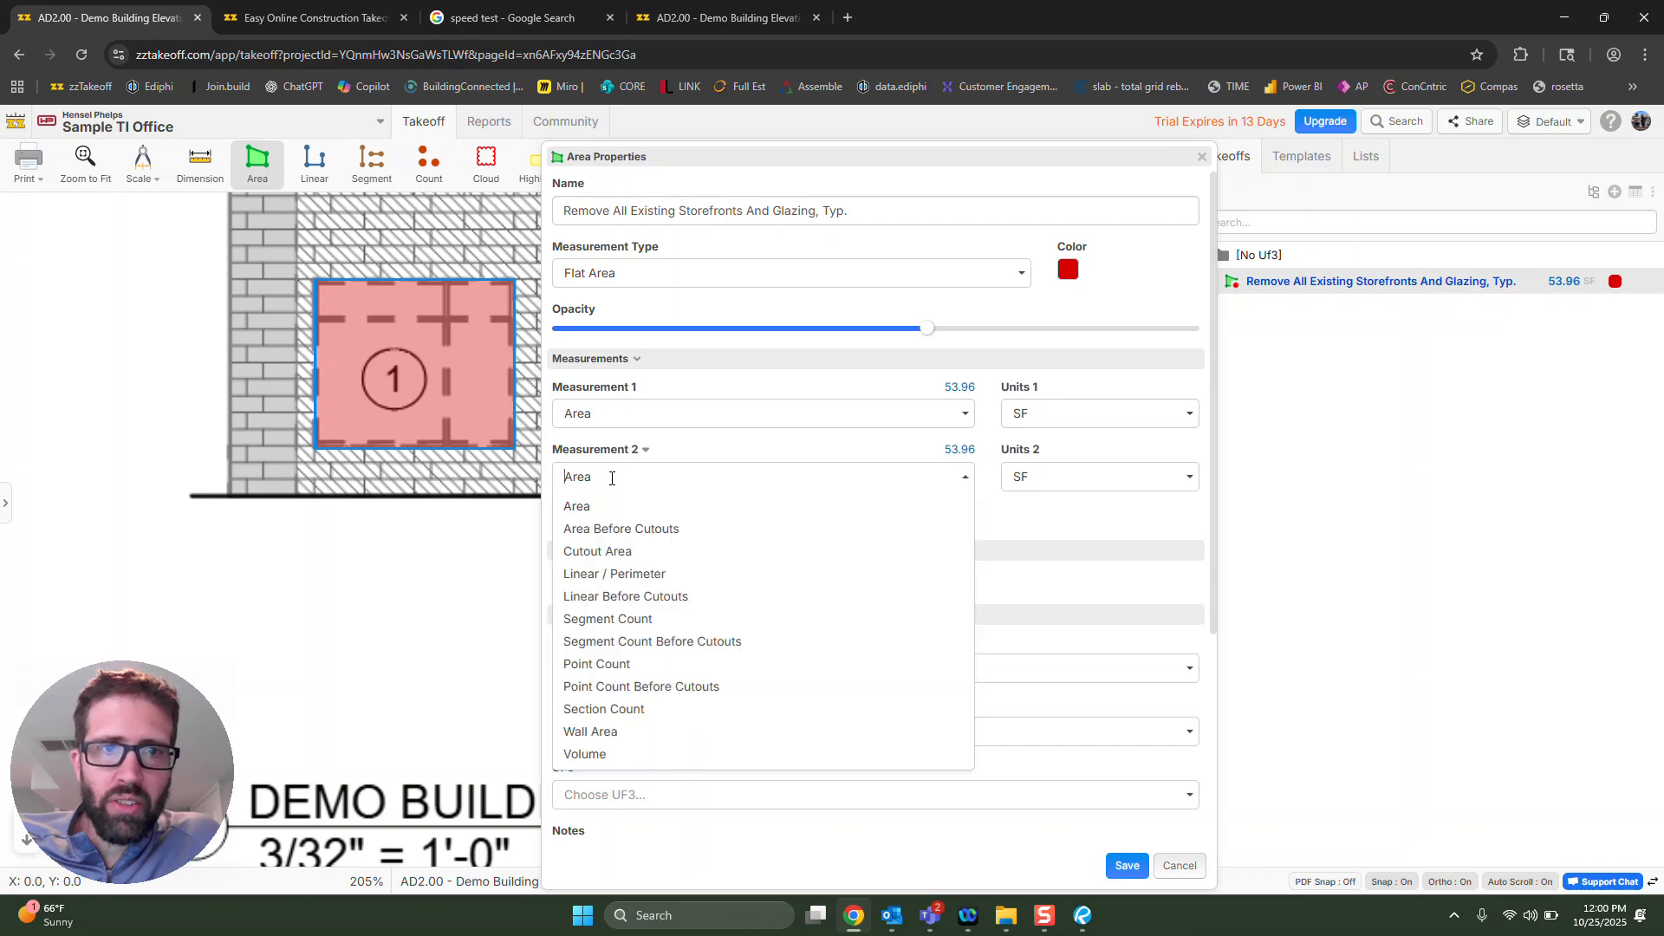
pyautogui.click(650, 573)
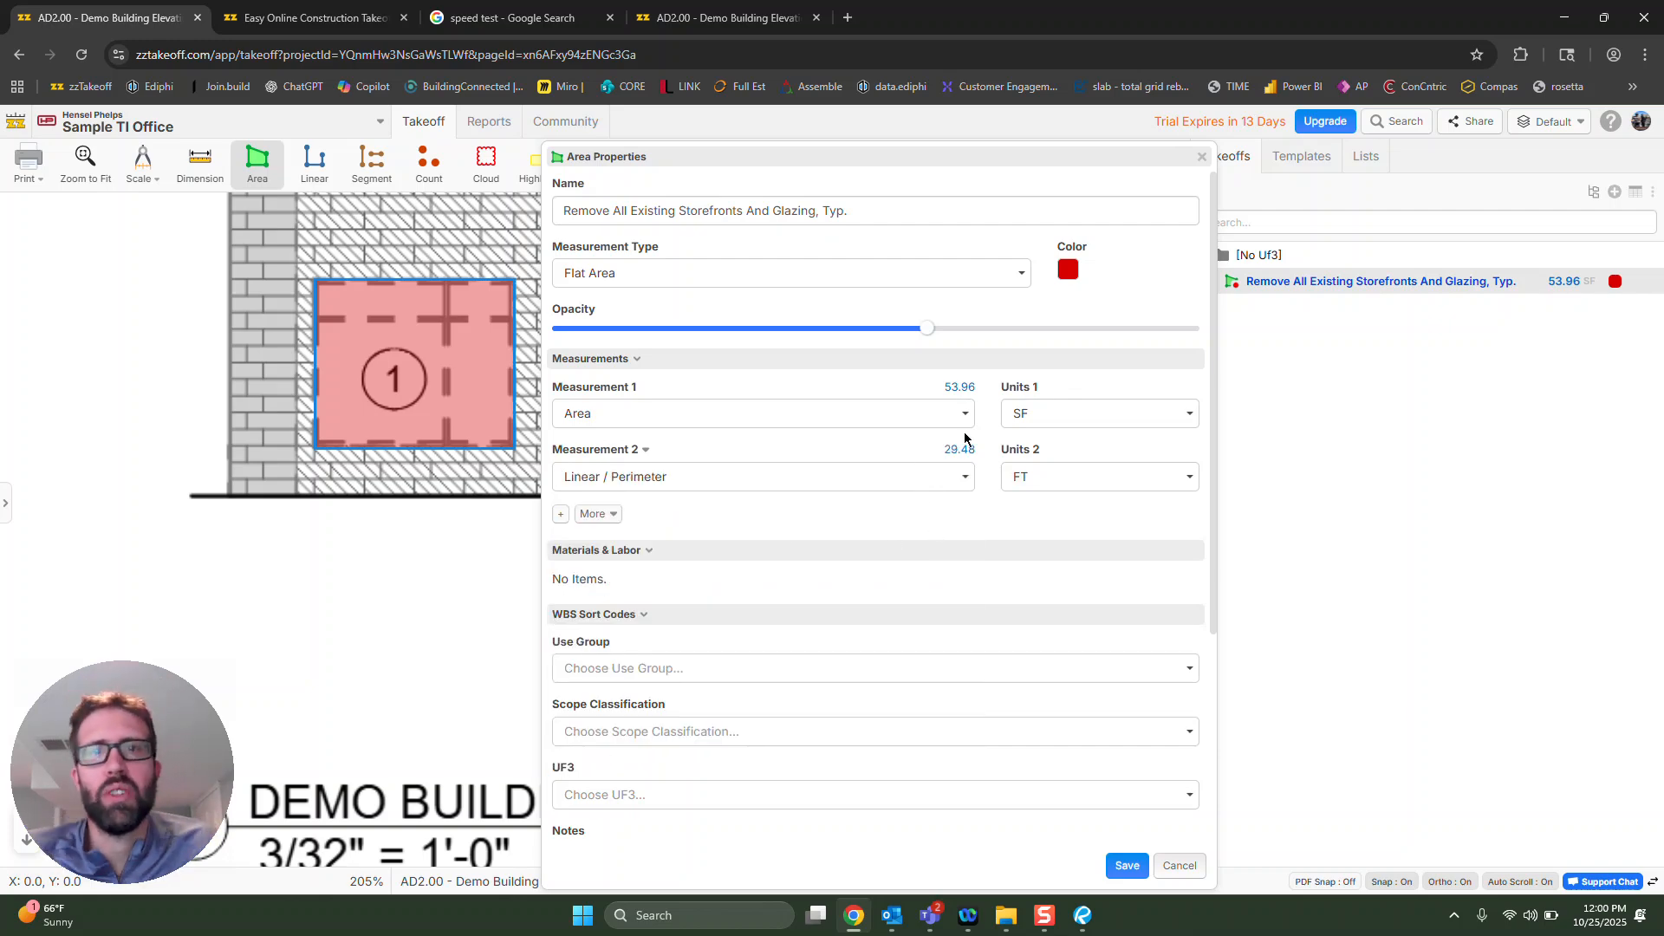
pyautogui.click(1125, 866)
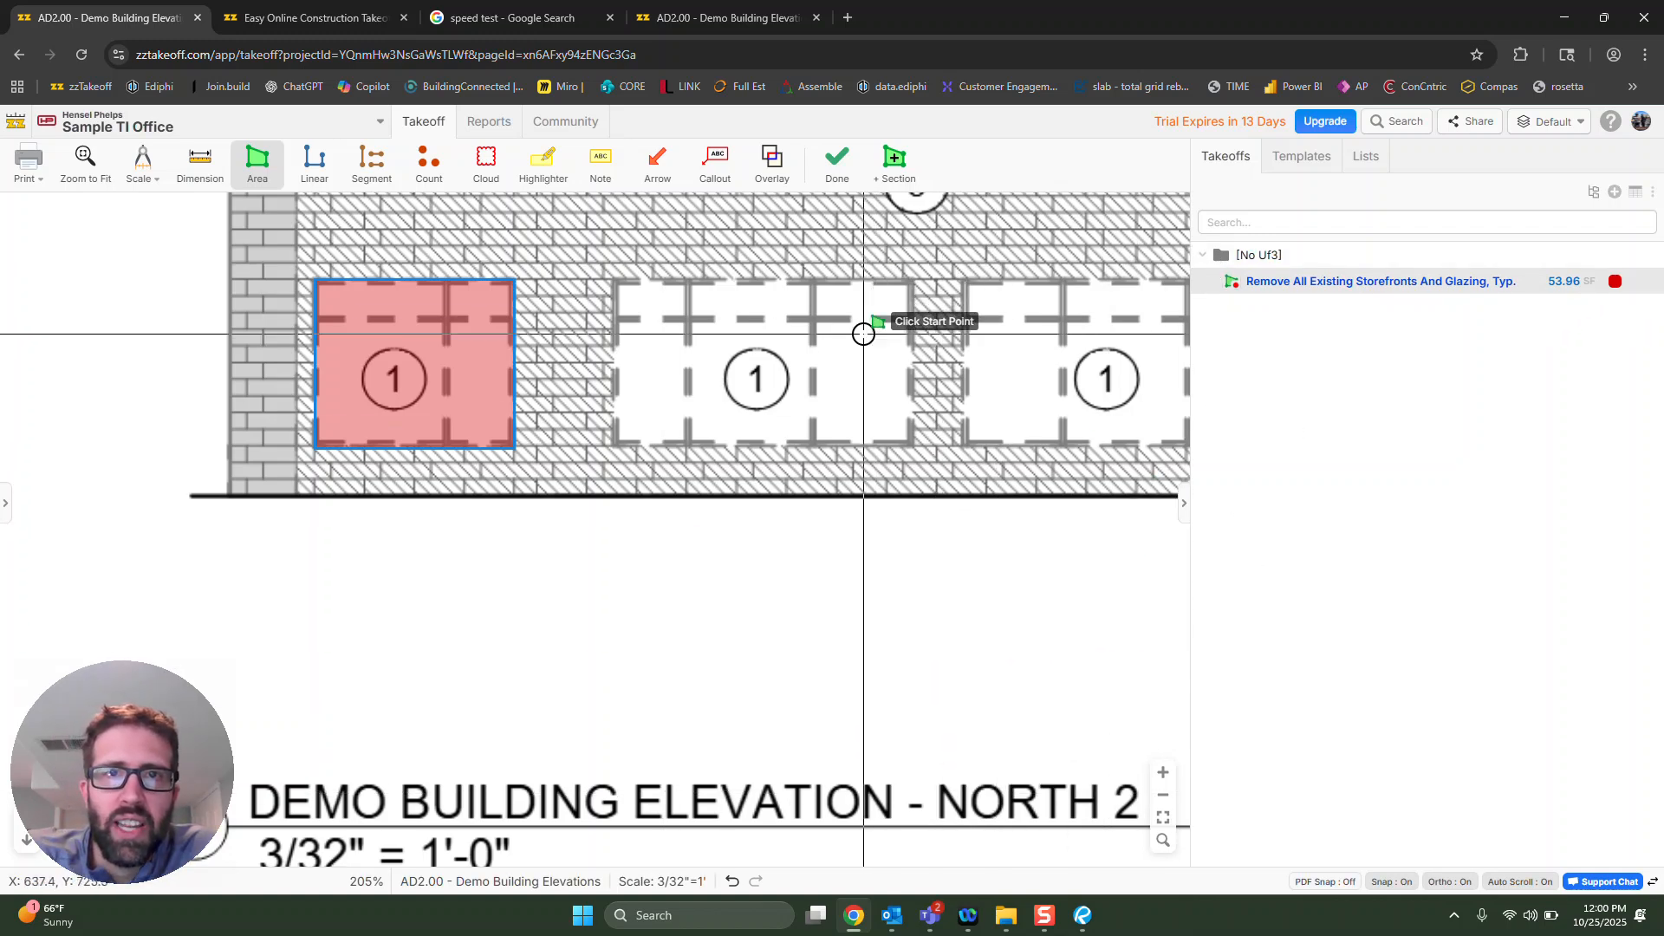
# Review the available measurement types and the remaining properties of the storefront removal takeoff, then close them.
pyautogui.doubleClick(1252, 285)
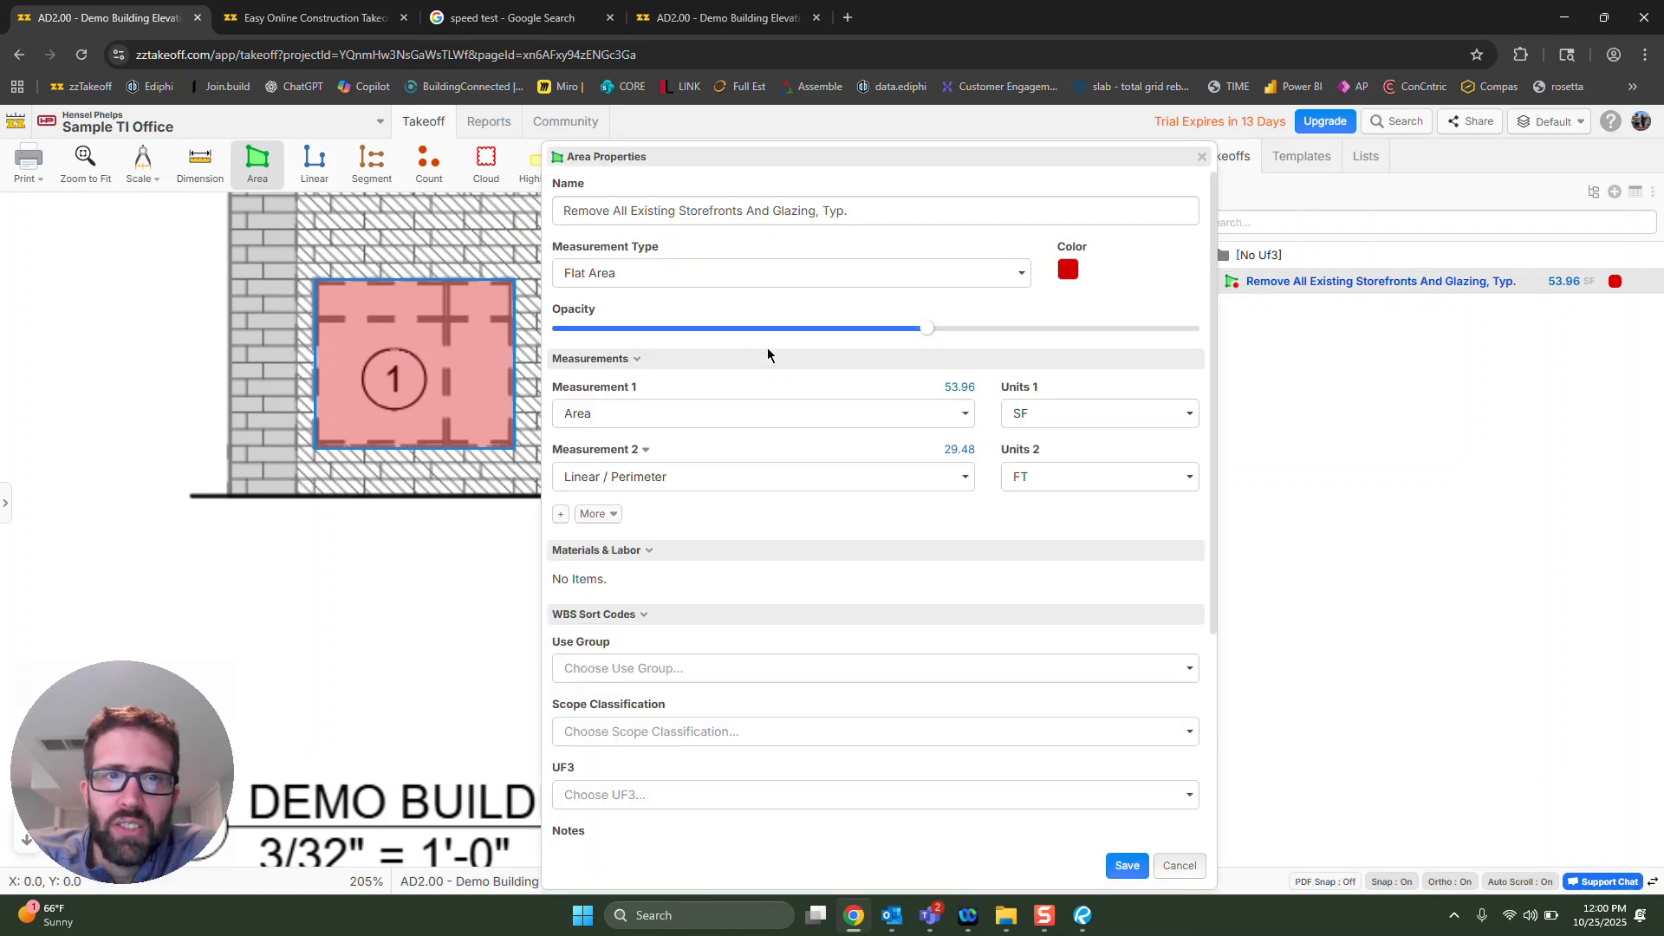
pyautogui.click(928, 276)
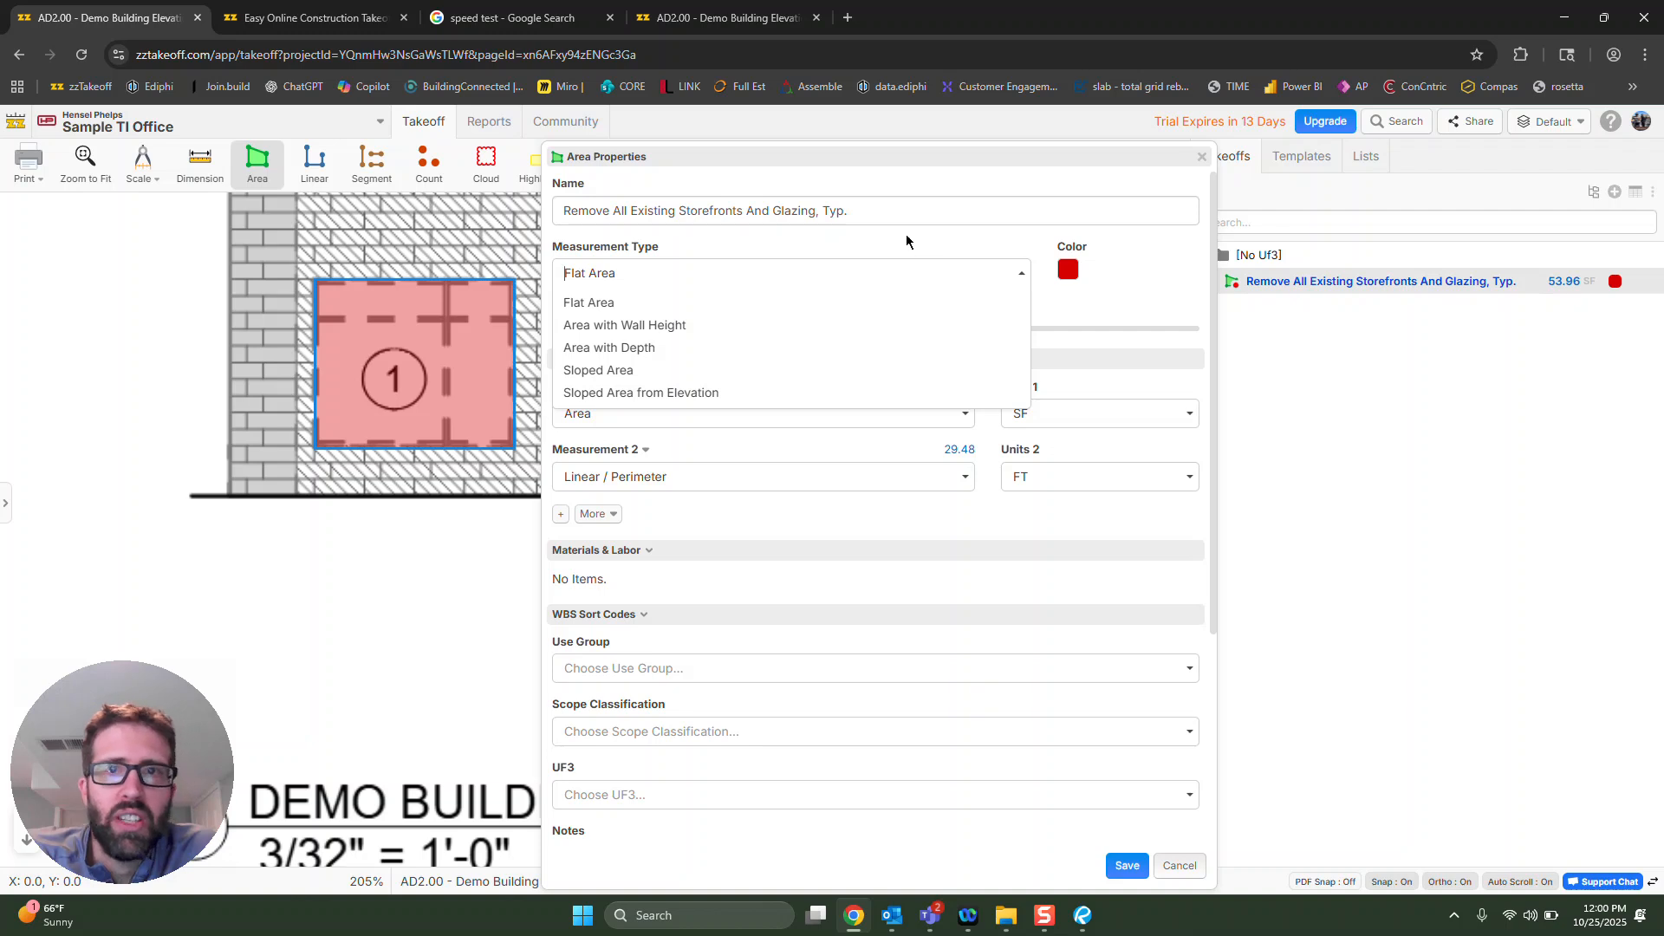
pyautogui.click(906, 241)
pyautogui.scroll(-1, 620, 693)
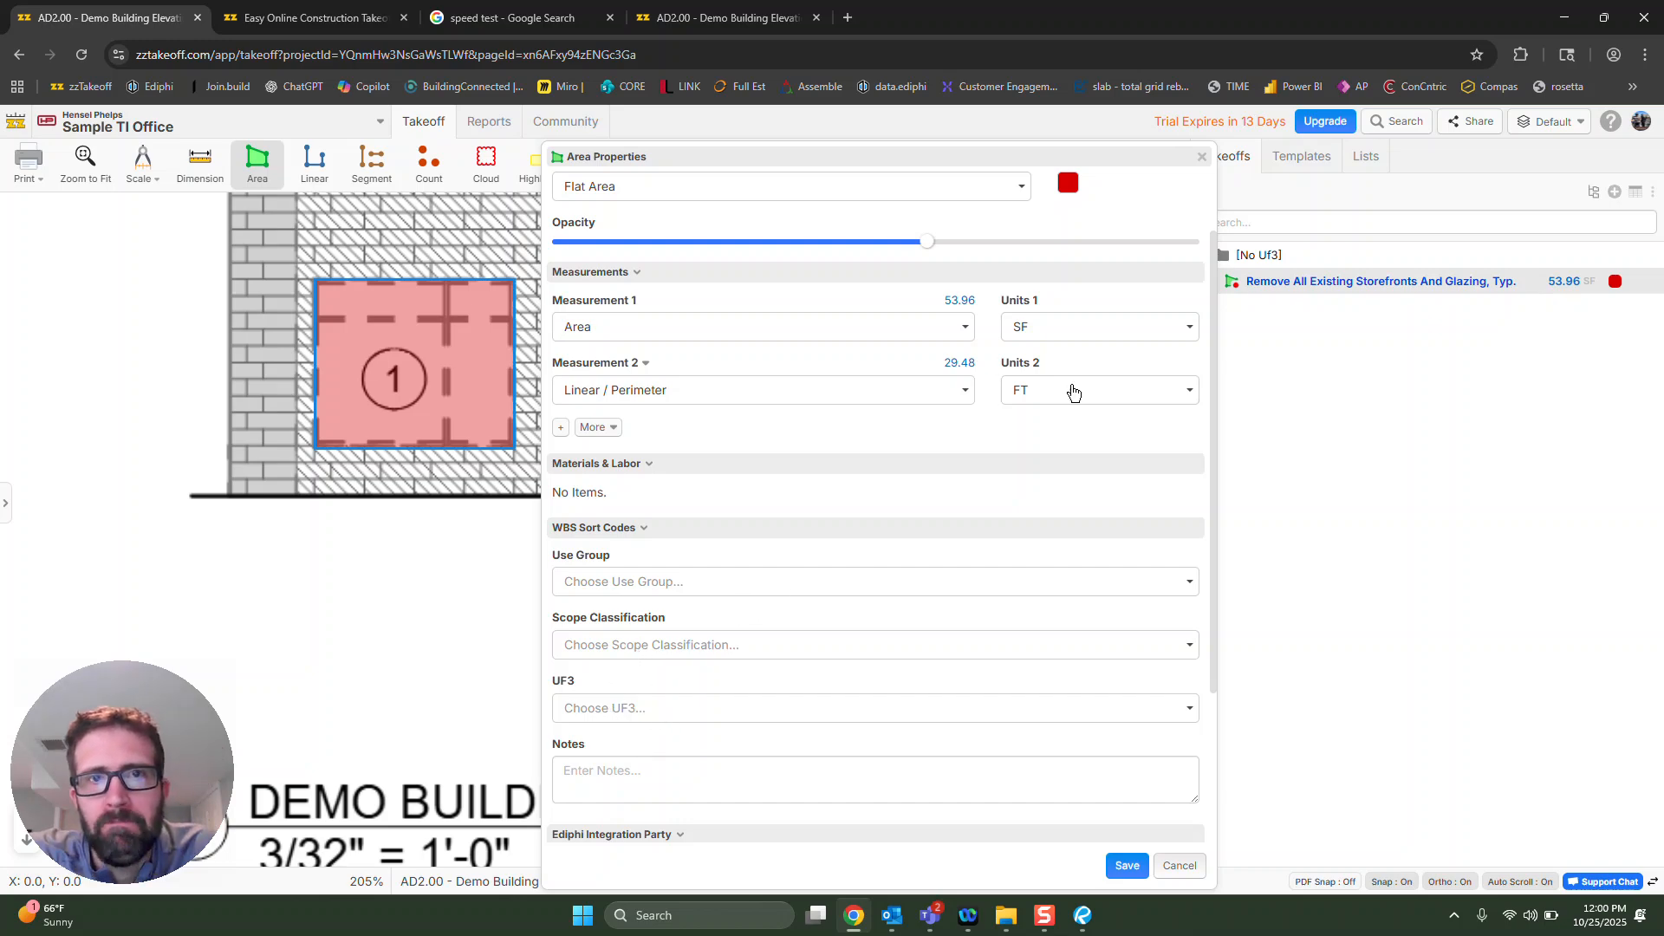
pyautogui.click(1202, 158)
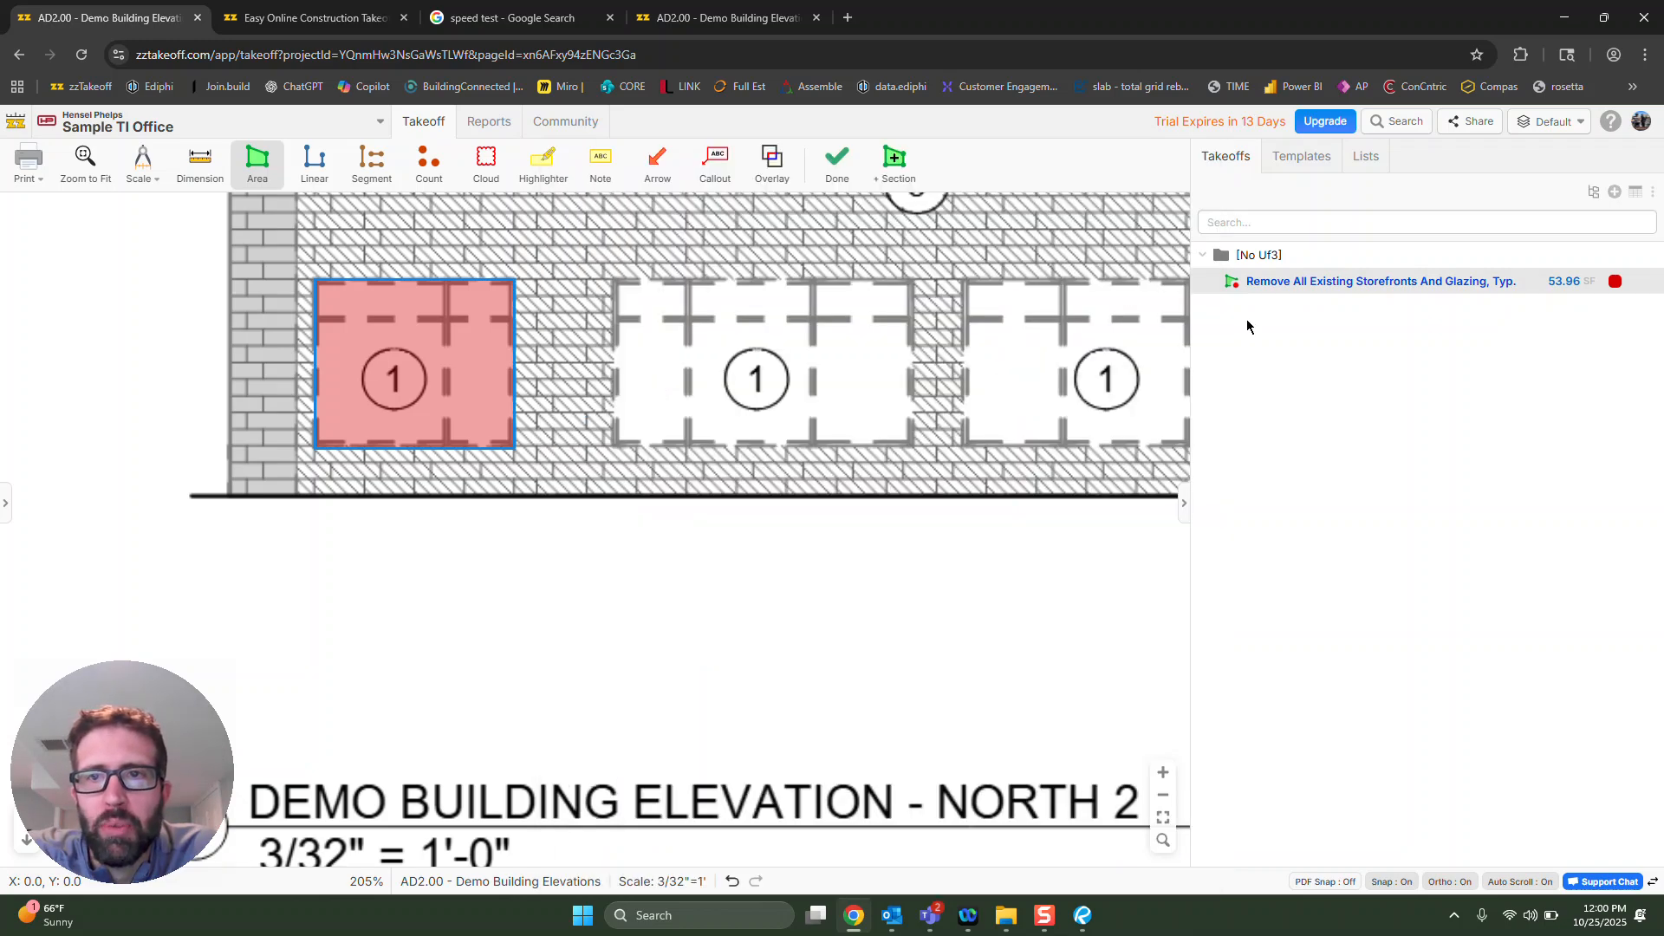
# Delete the storefront and glazing removal takeoff from the project.
pyautogui.rightClick(1263, 289)
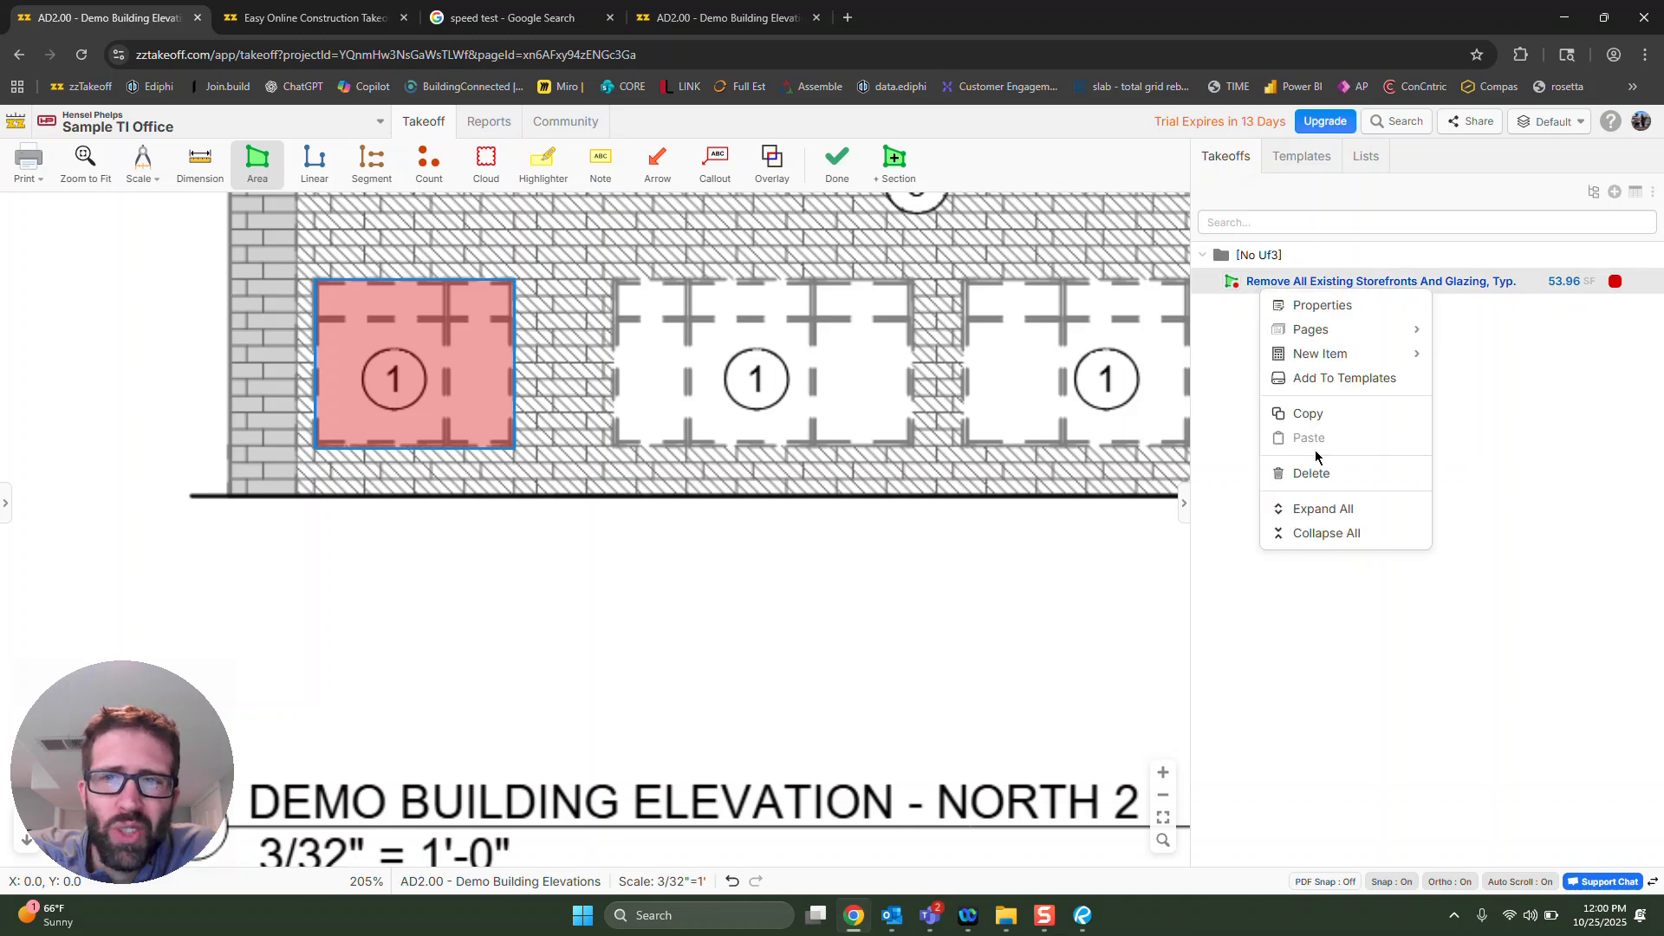
pyautogui.click(1310, 472)
pyautogui.press('Return')
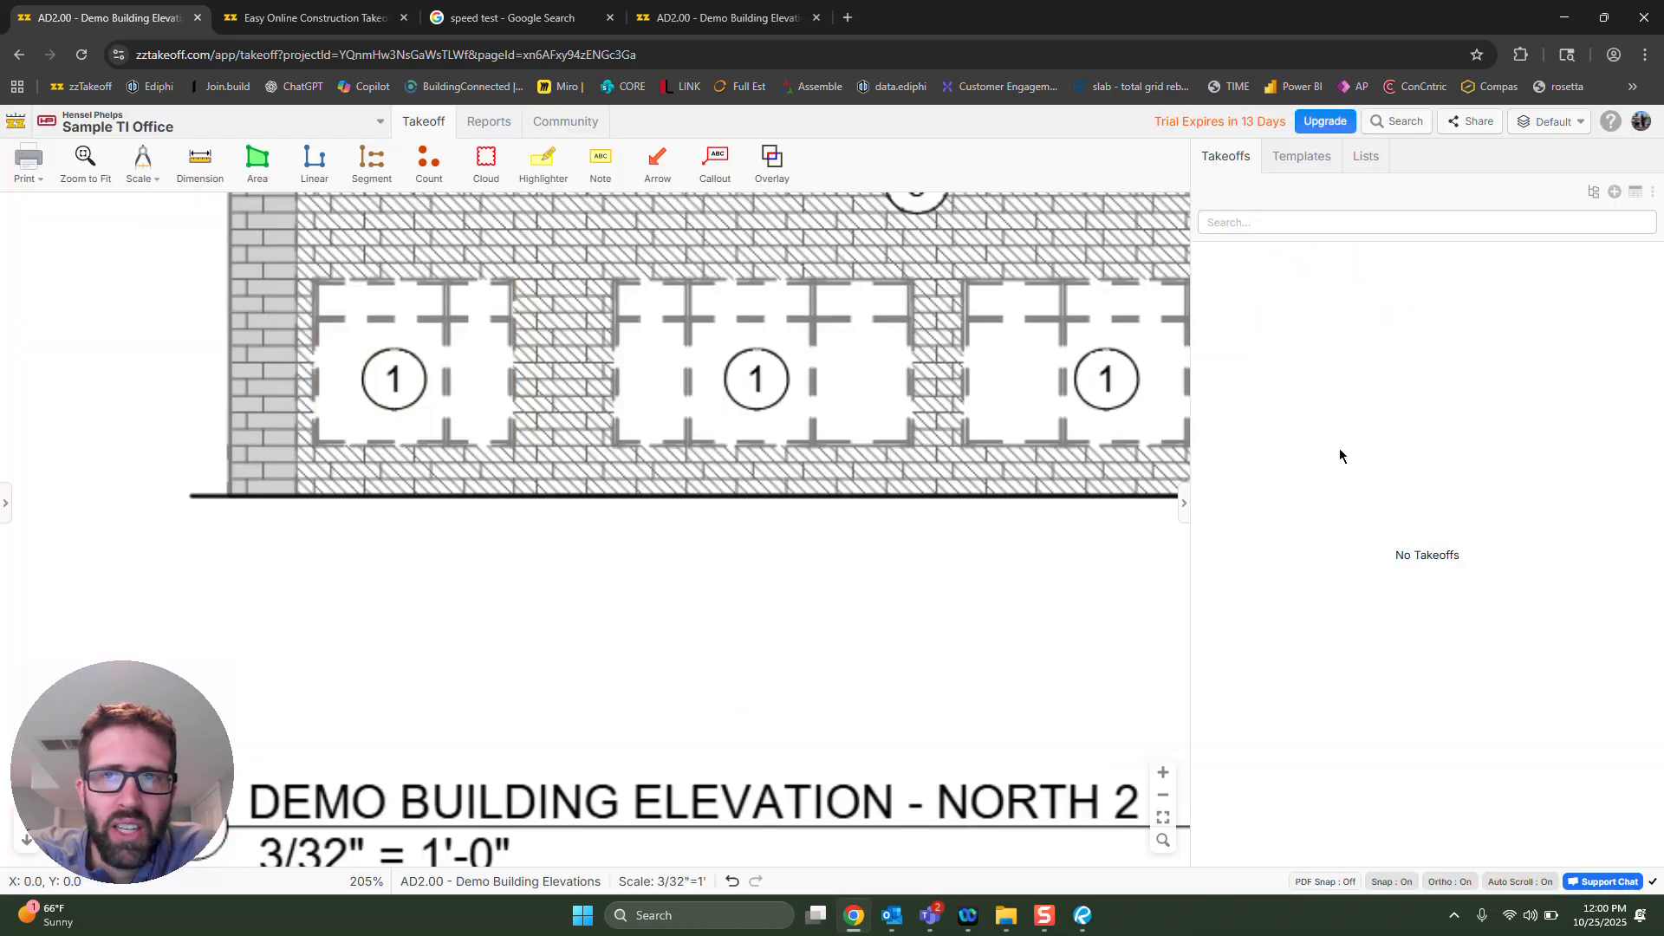
# Look through the _HP Database templates and their grouping options, then return to the project's takeoffs.
pyautogui.click(1299, 161)
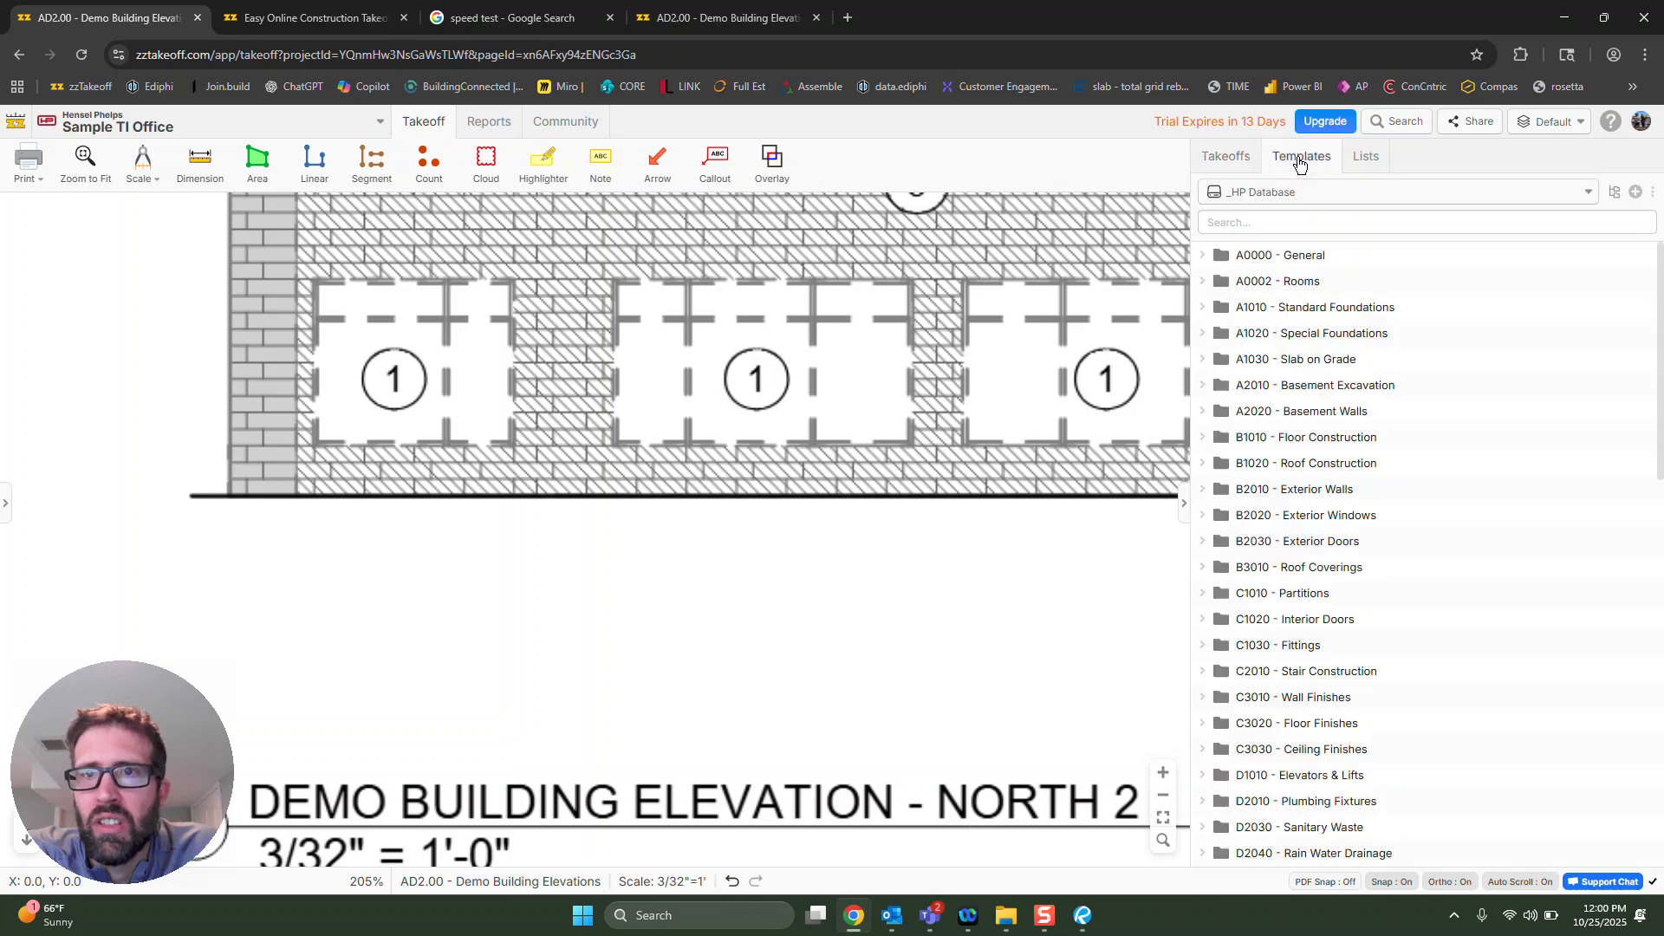
pyautogui.click(1616, 194)
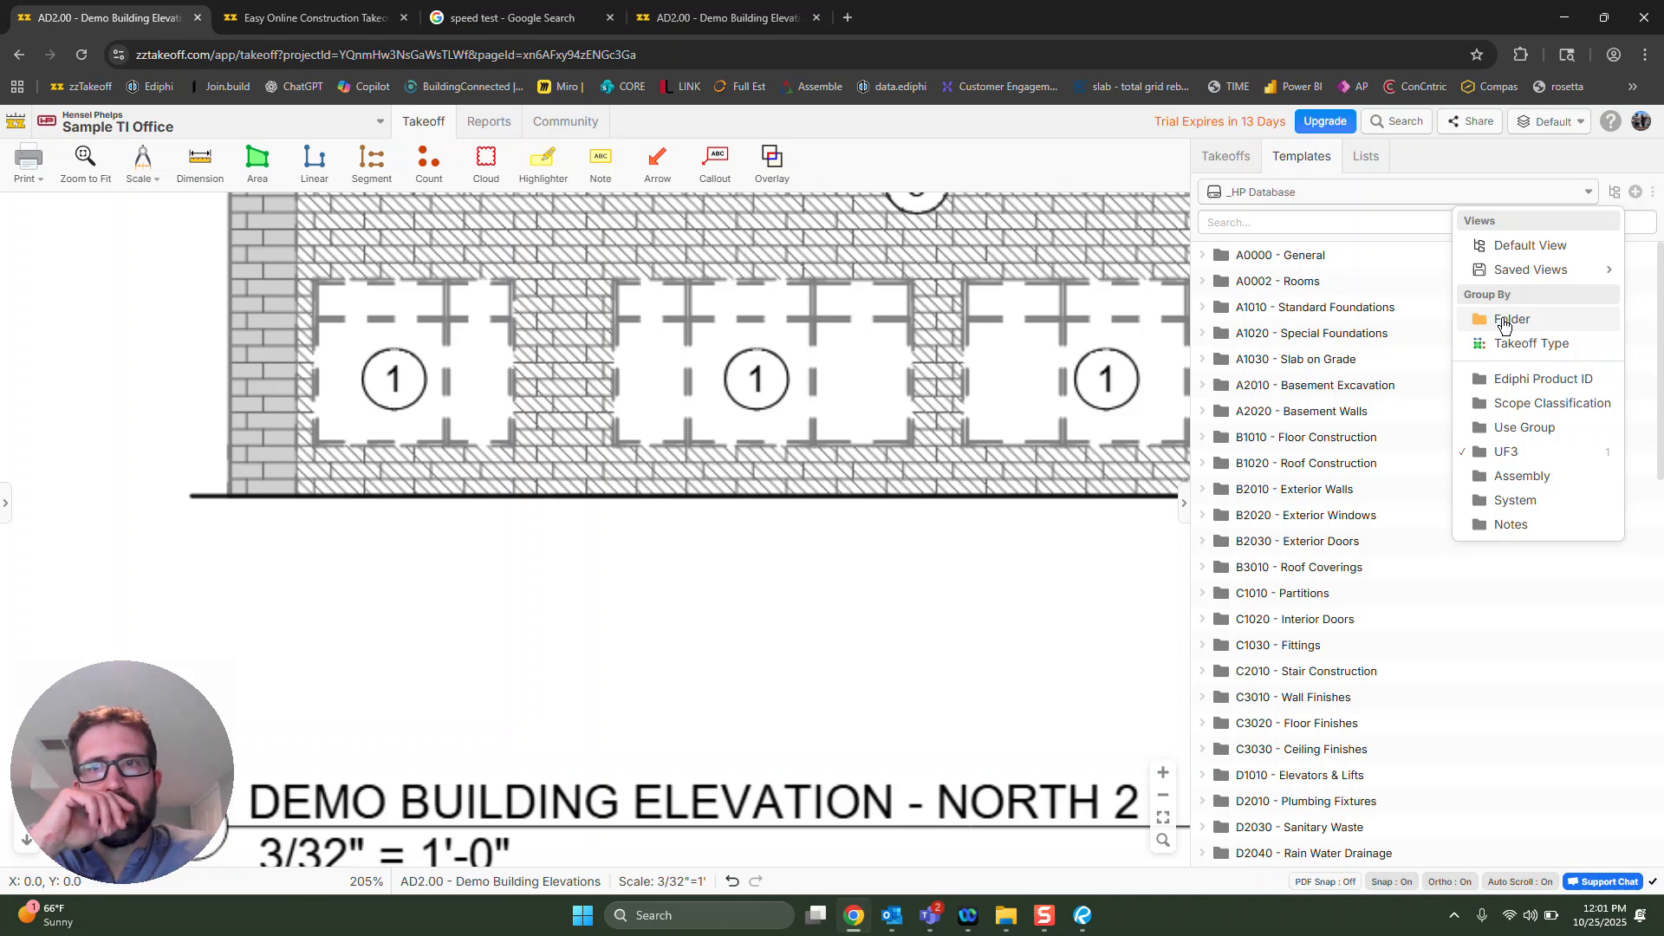
pyautogui.click(1245, 163)
# Create an area takeoff with default properties and trace the first storefront opening on the North 2 elevation.
pyautogui.click(258, 161)
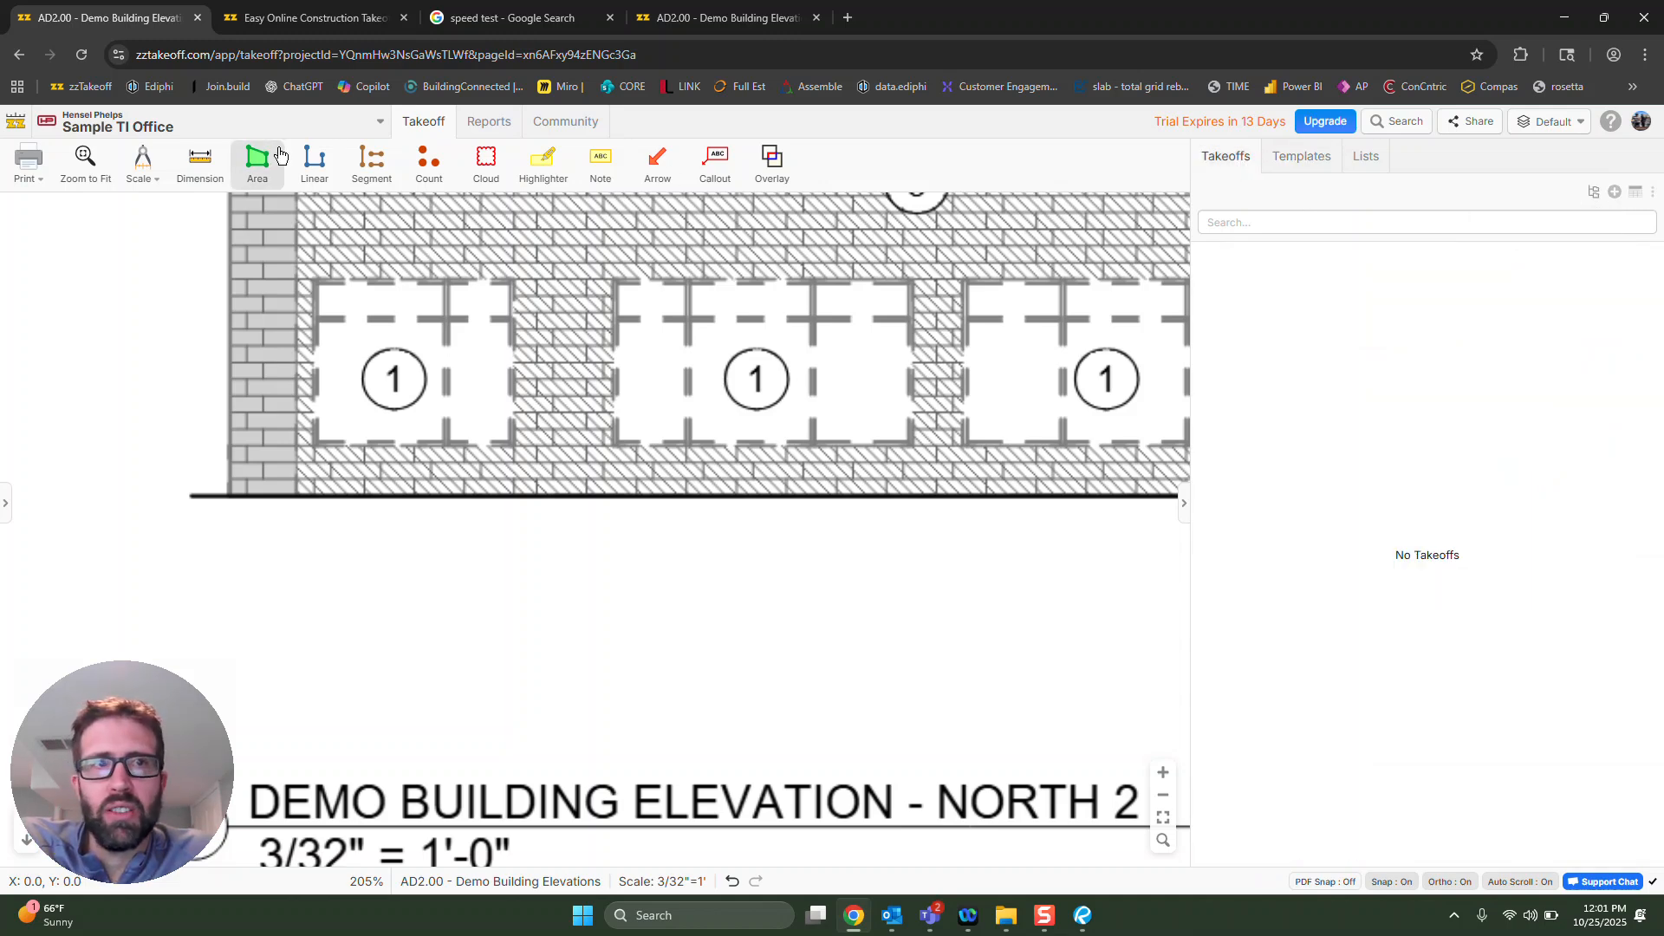
pyautogui.click(796, 865)
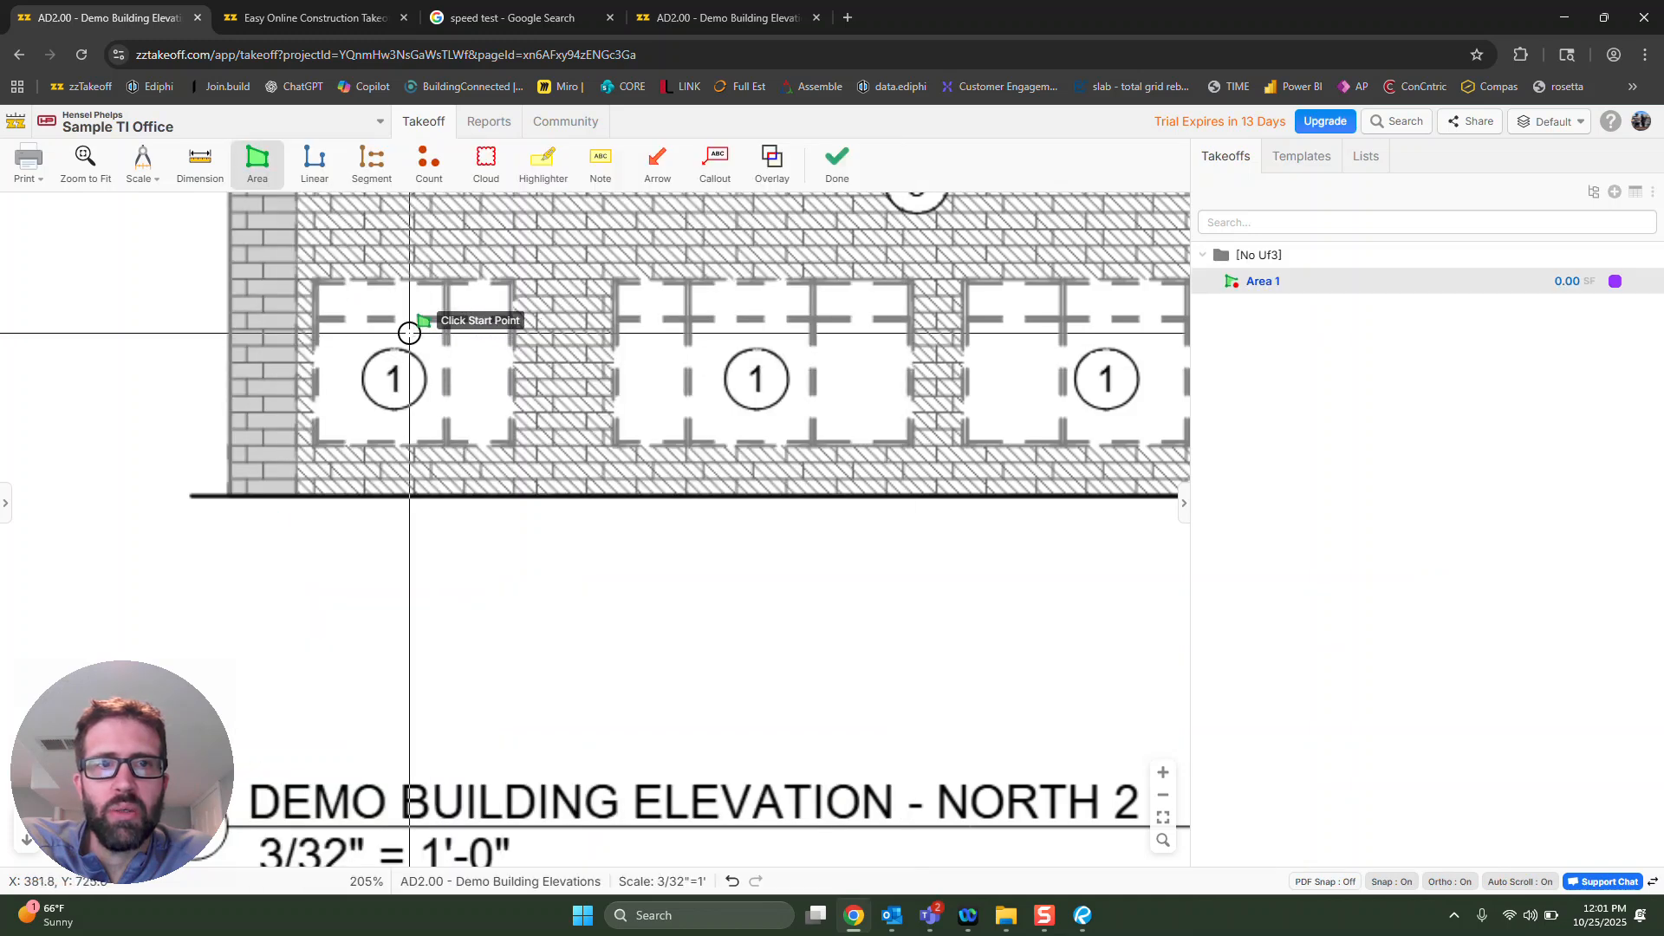
pyautogui.click(317, 277)
pyautogui.click(513, 277)
pyautogui.click(513, 444)
pyautogui.doubleClick(317, 444)
# Create a takeoff folder named "Breakout 1" and move the area takeoff into it.
pyautogui.rightClick(1378, 416)
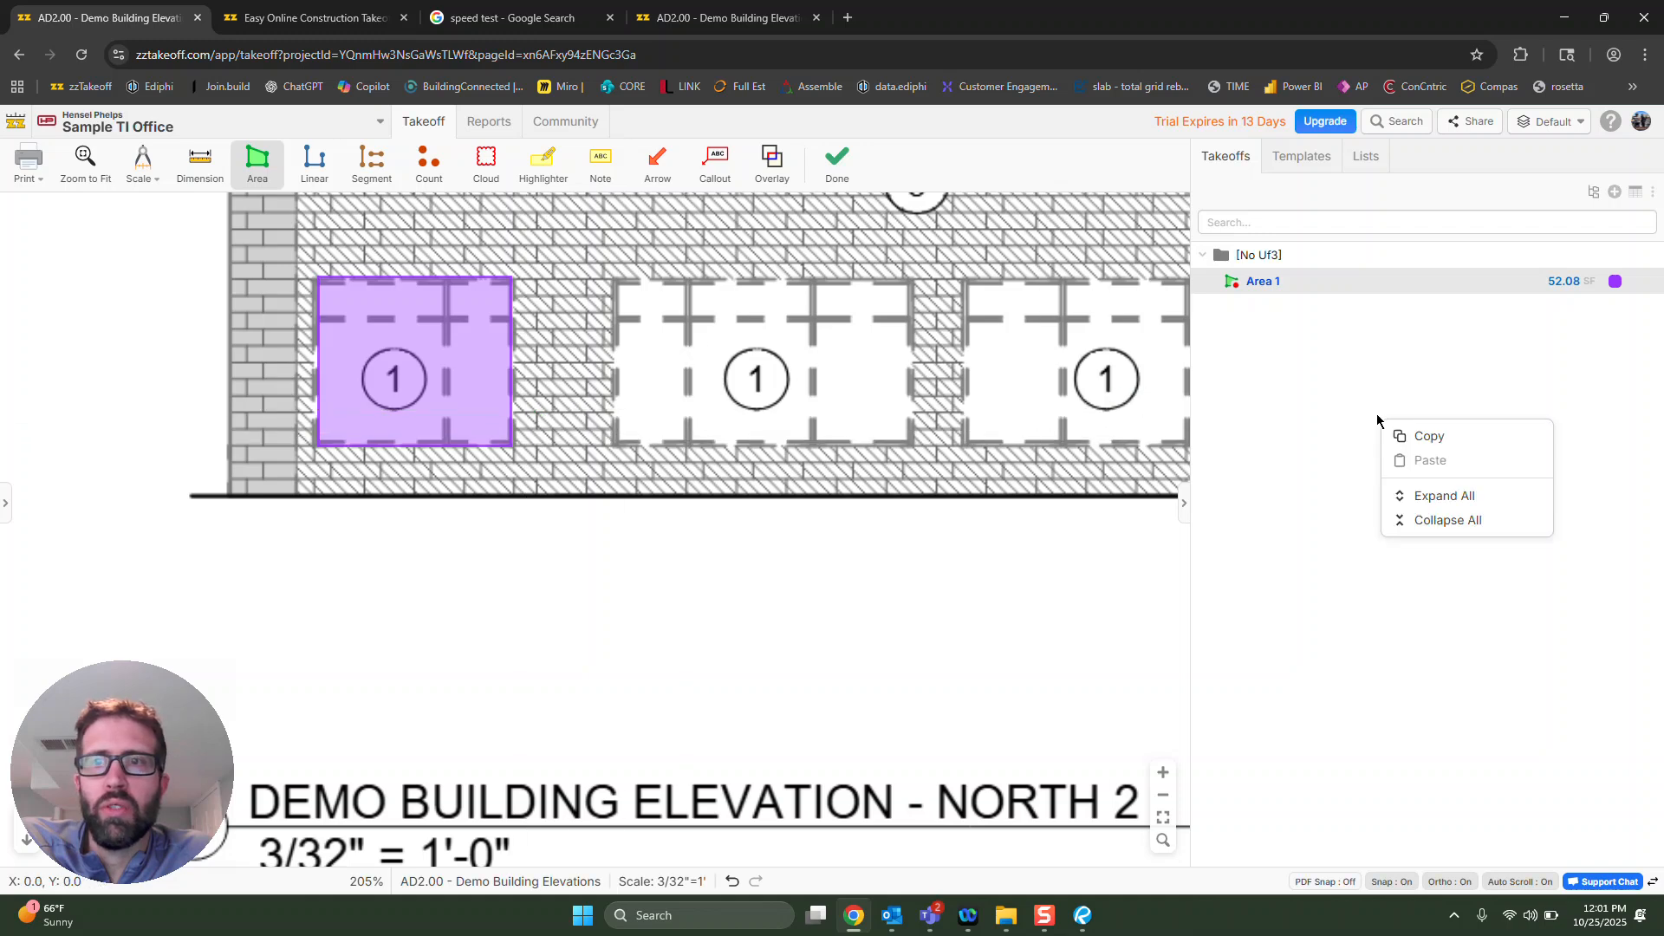
pyautogui.click(1614, 192)
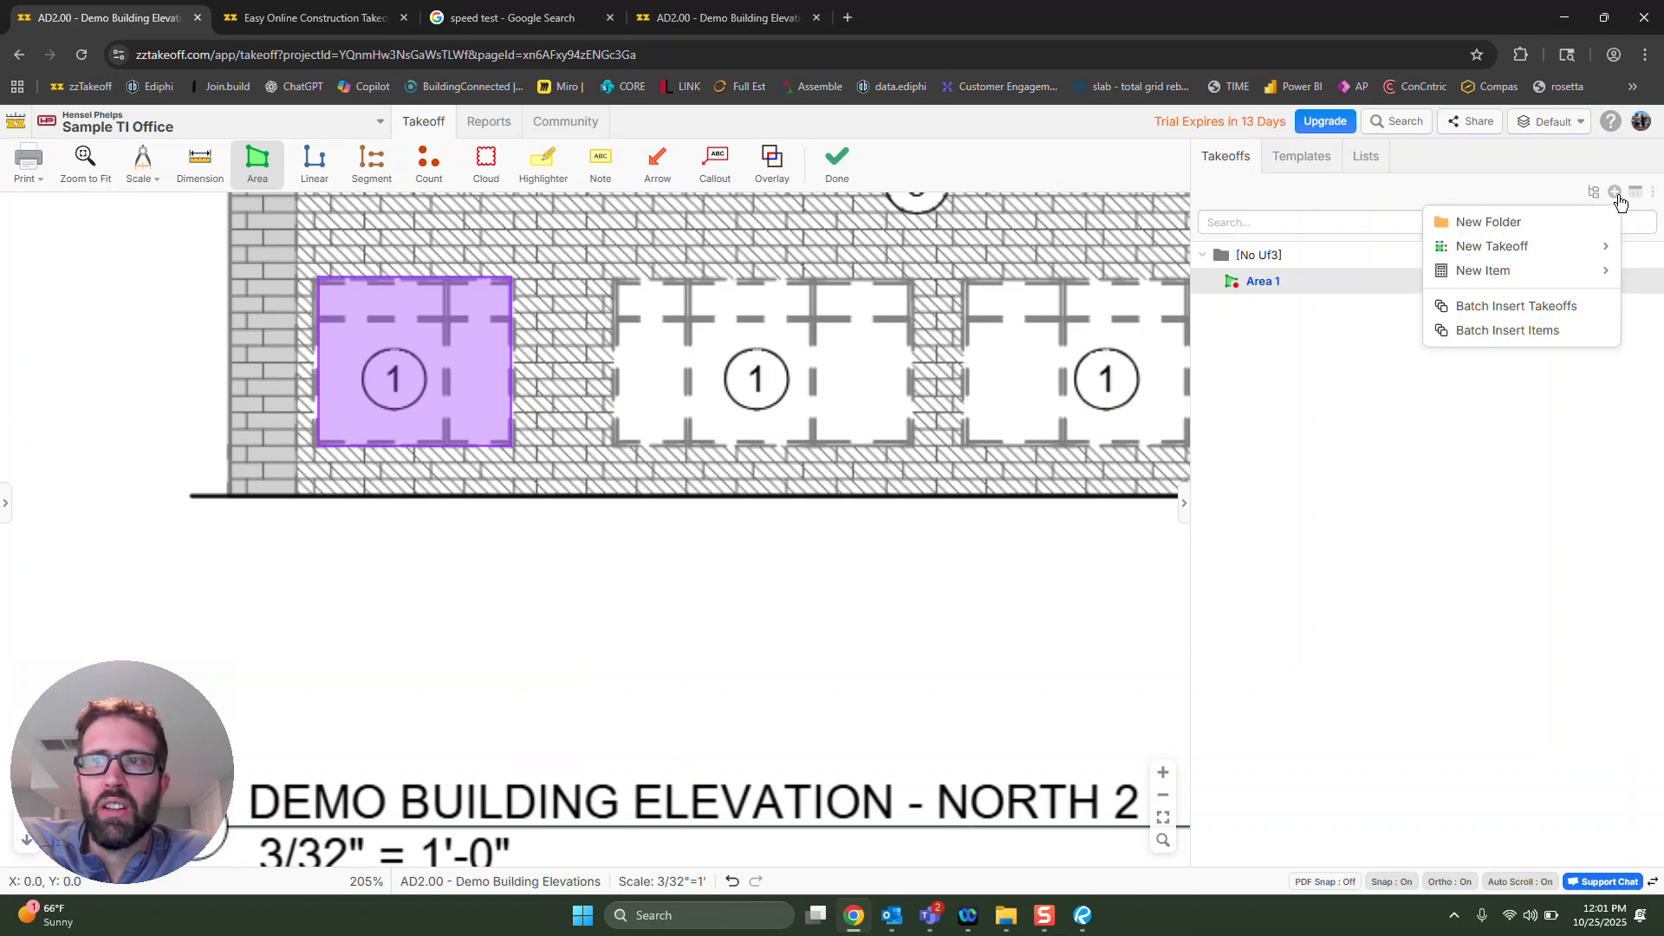
pyautogui.click(1562, 221)
pyautogui.write('Breakout 1')
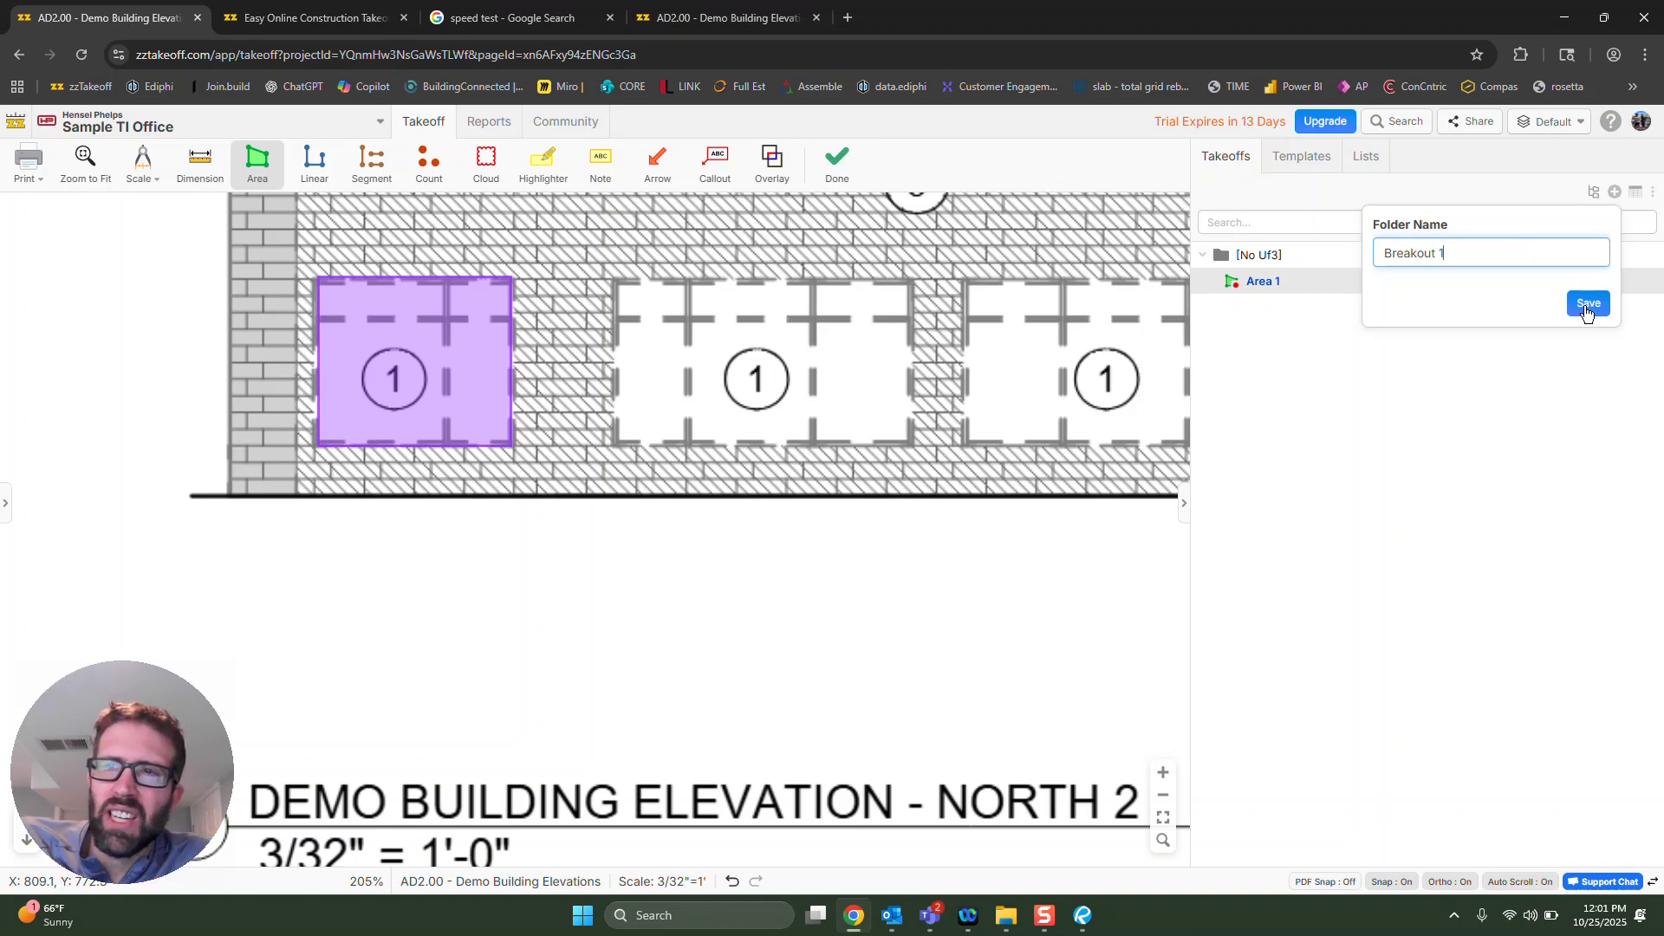
pyautogui.click(1587, 305)
pyautogui.moveTo(1269, 307); pyautogui.dragTo(1248, 270)
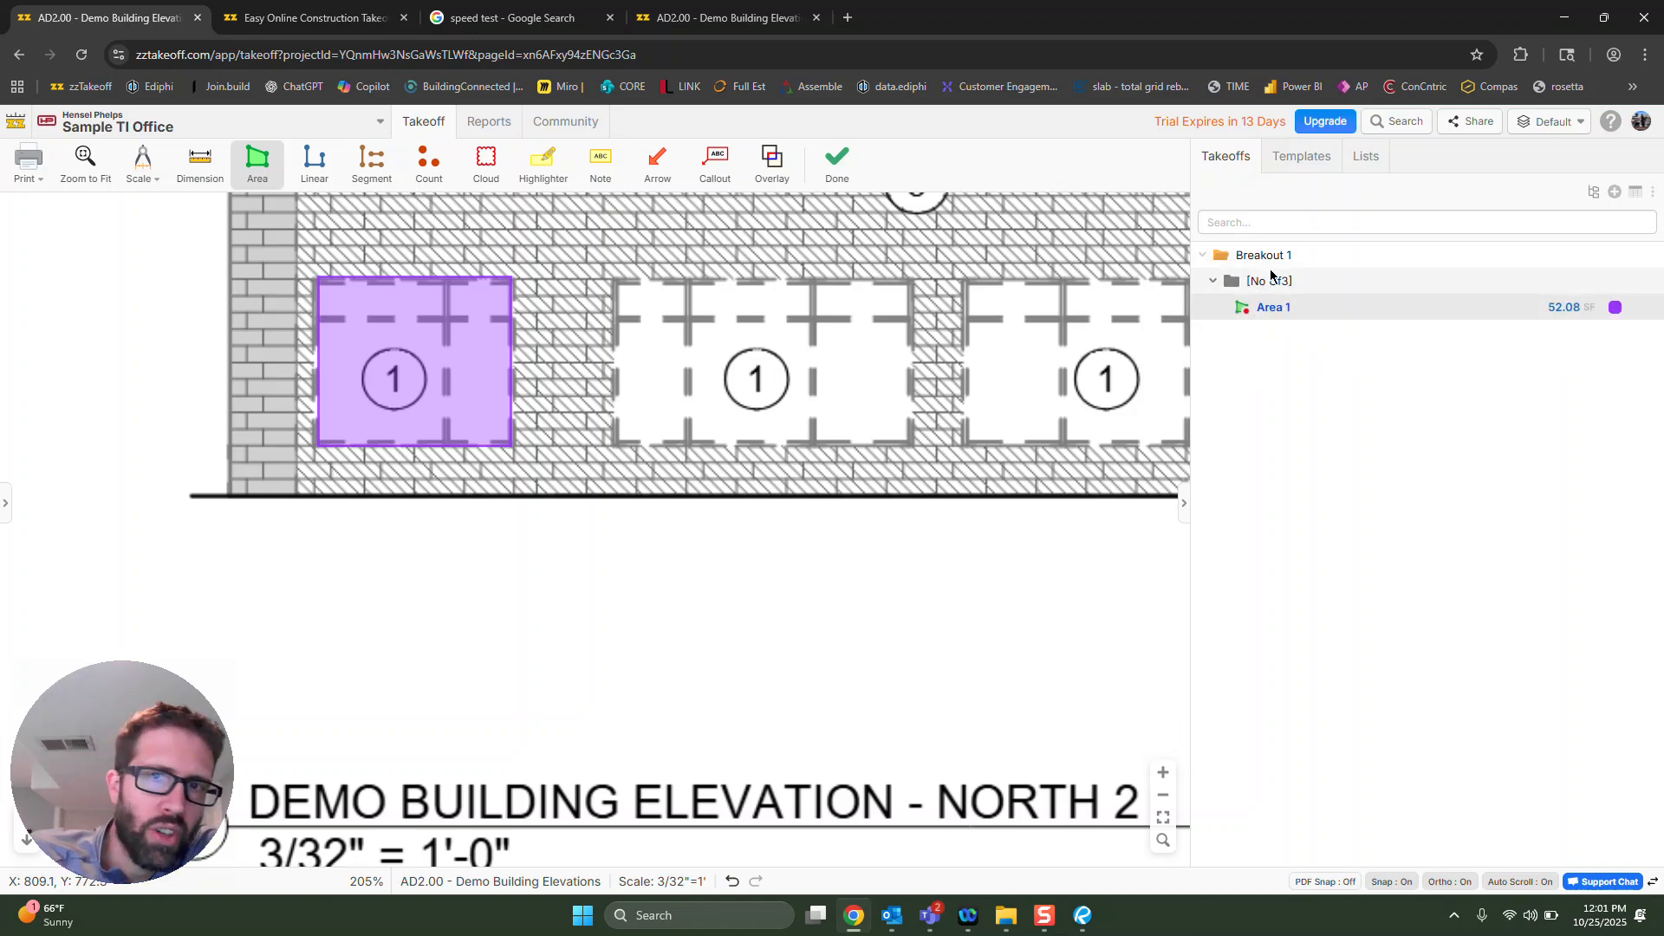
pyautogui.click(1235, 258)
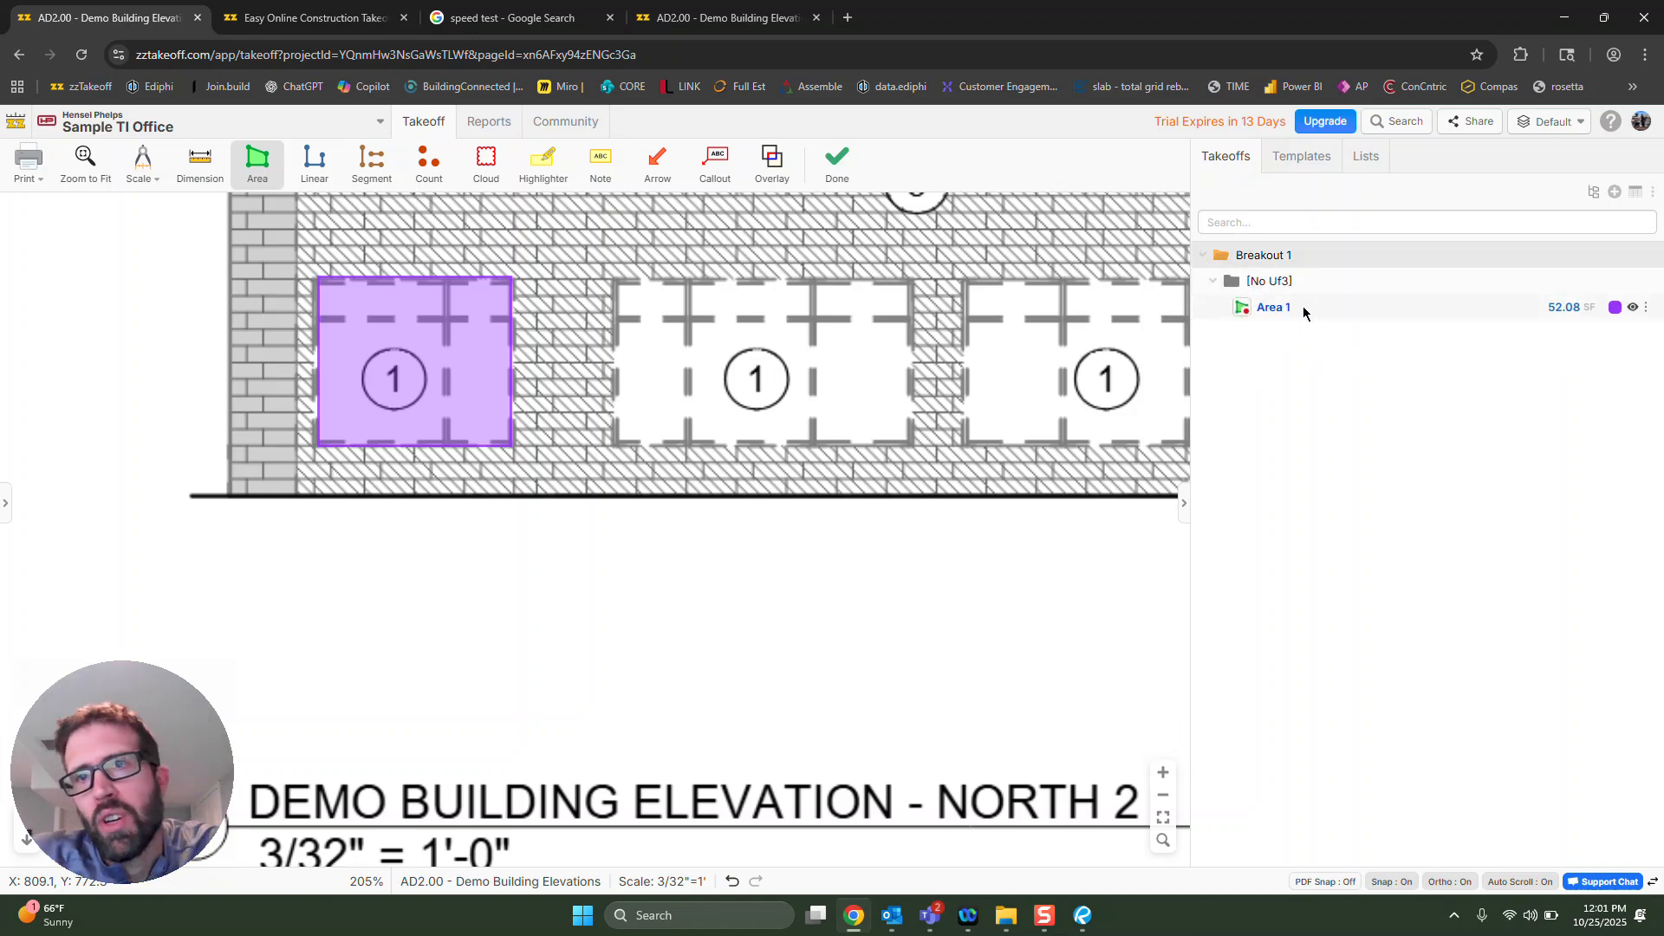
# Assign the UF3 code C1010 - Partitions to the area takeoff in the Breakout 1 folder.
pyautogui.click(1265, 315)
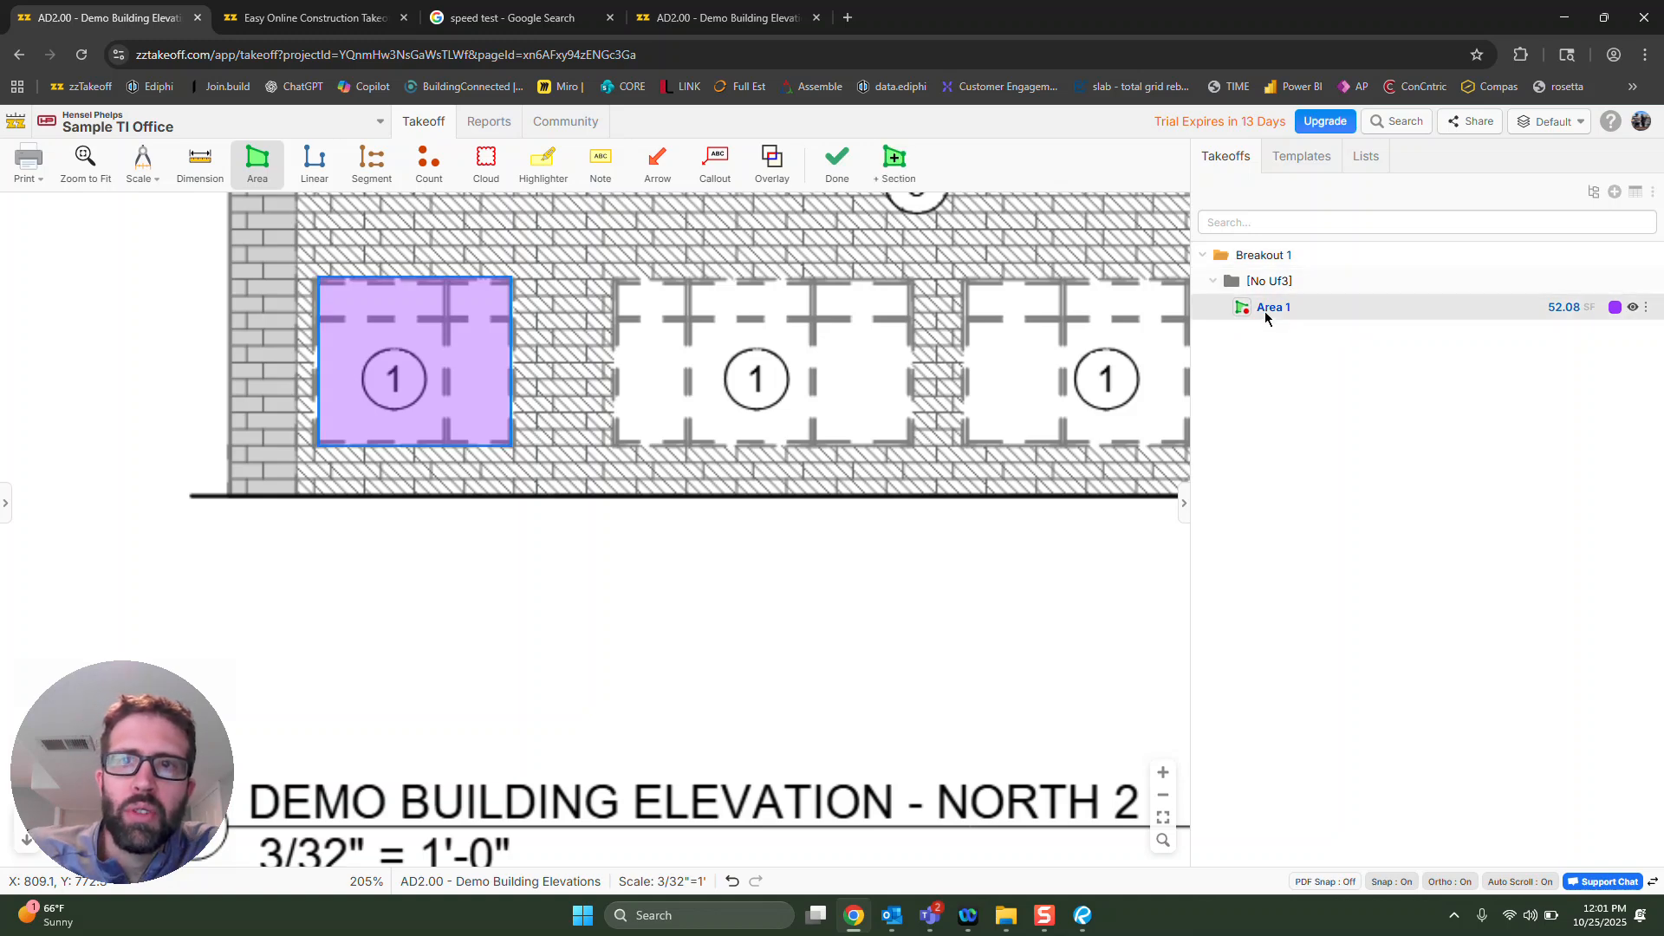
pyautogui.doubleClick(1265, 315)
pyautogui.click(680, 731)
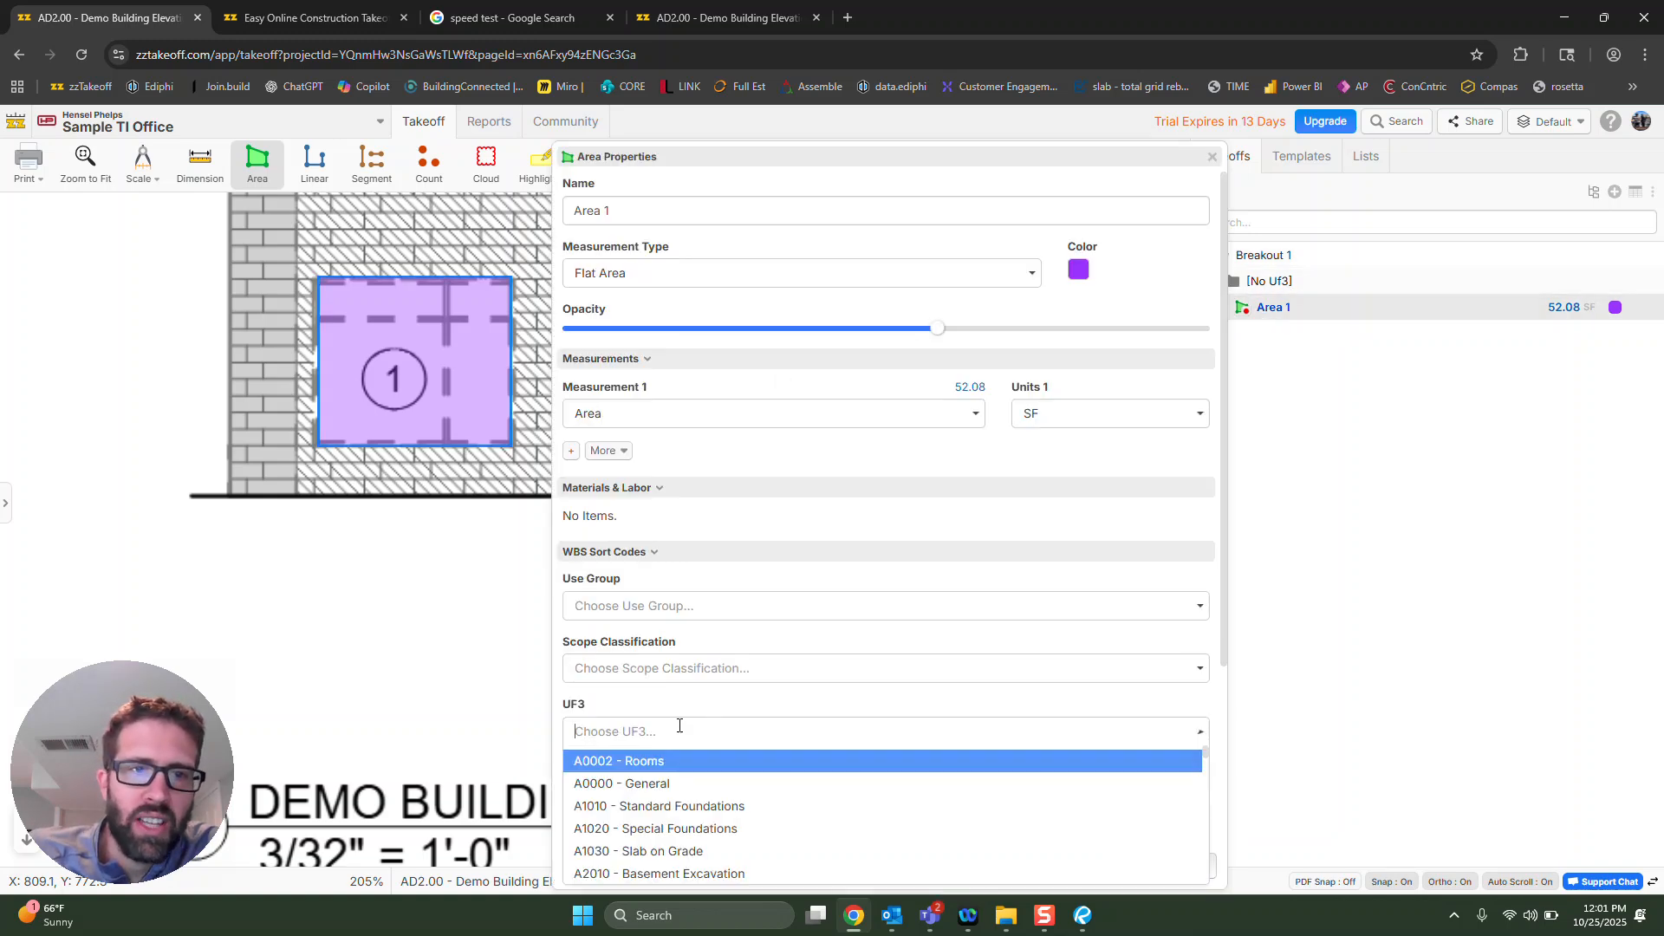
pyautogui.scroll(-3, 689, 795)
pyautogui.click(680, 794)
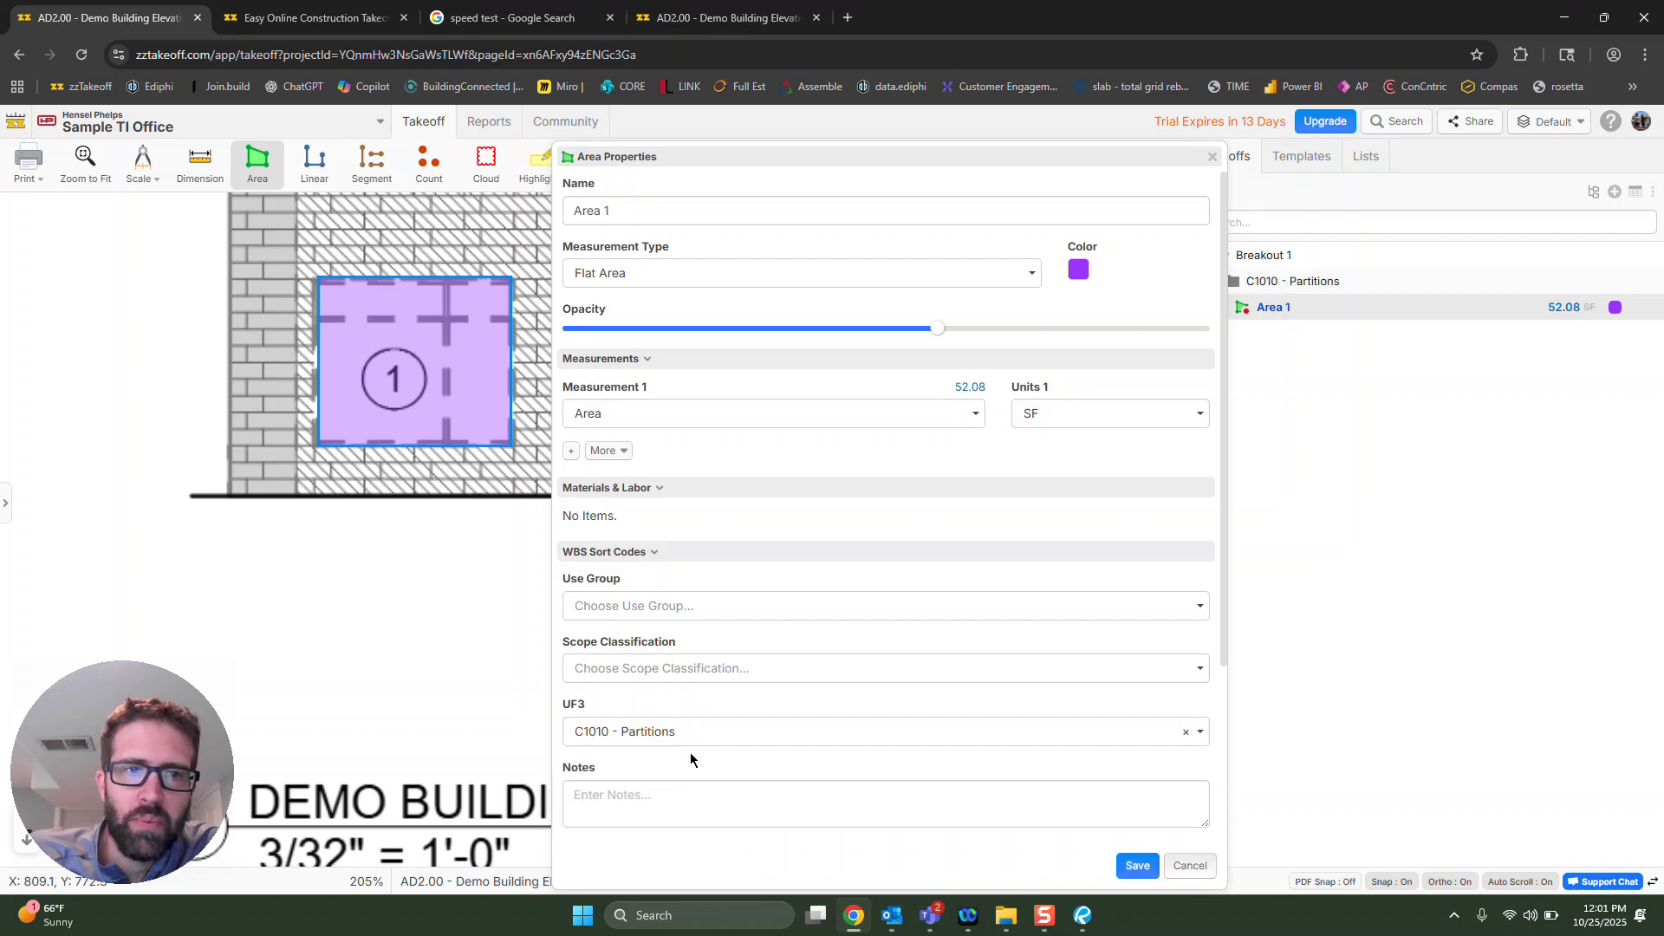
# Set the area takeoff's Scope Classification to 0240 - Demolition and save its properties.
pyautogui.click(615, 669)
pyautogui.click(655, 833)
pyautogui.click(687, 673)
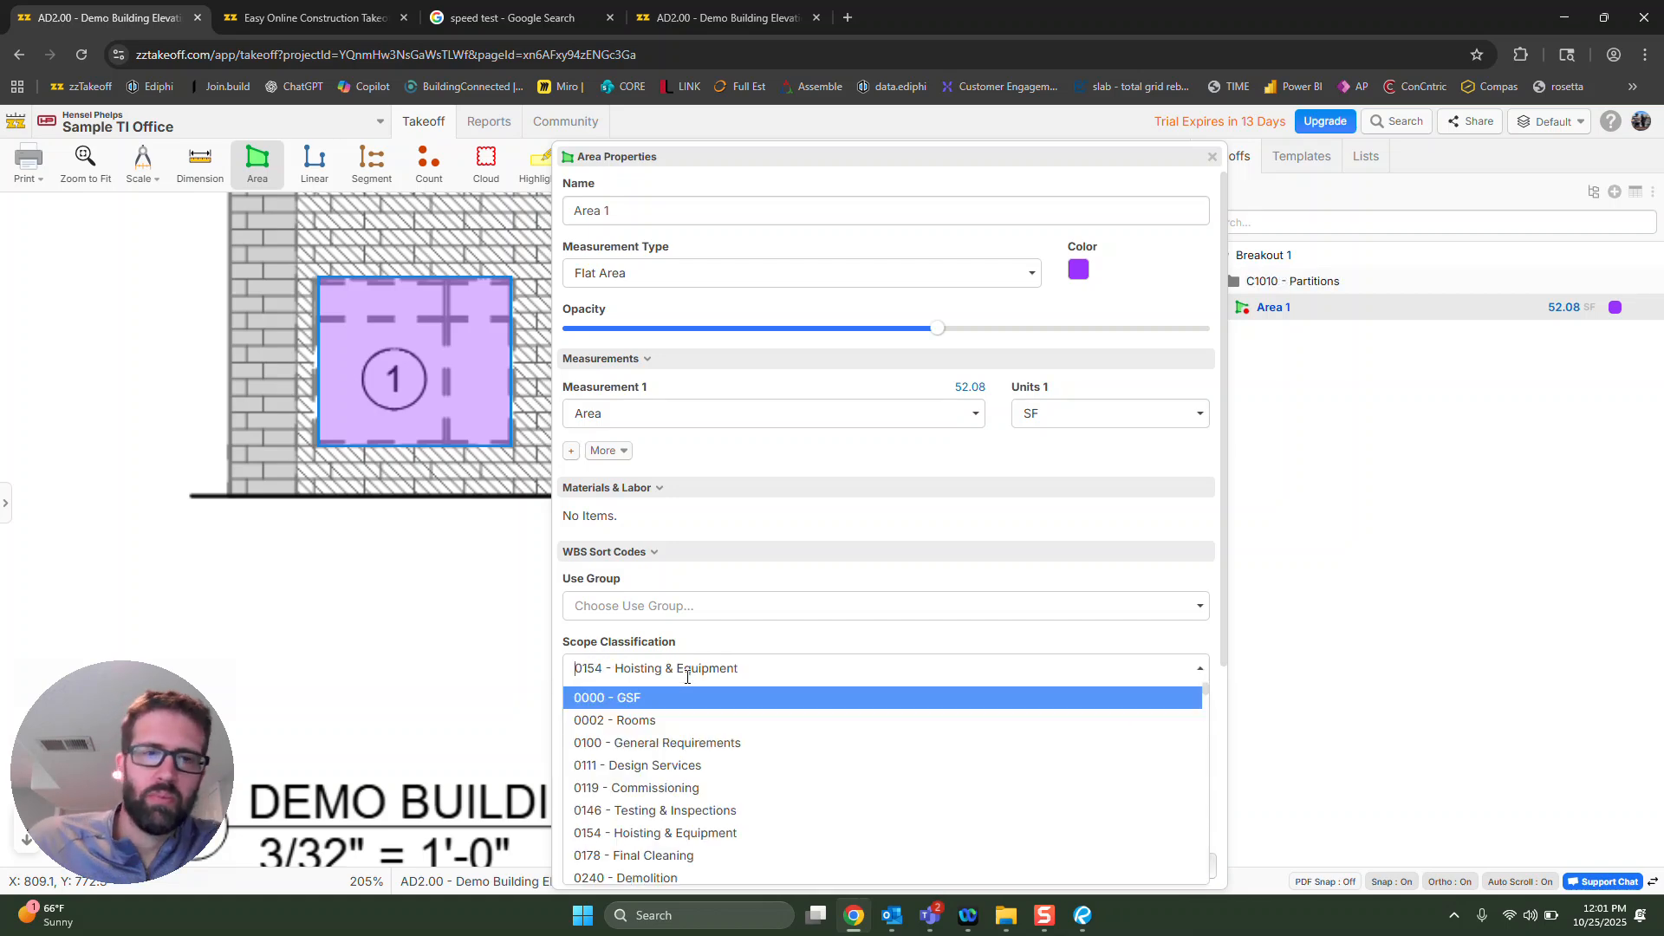
pyautogui.write('gls')
pyautogui.press('BackSpace')
pyautogui.press('BackSpace')
pyautogui.press('BackSpace')
pyautogui.write('demo')
pyautogui.click(679, 700)
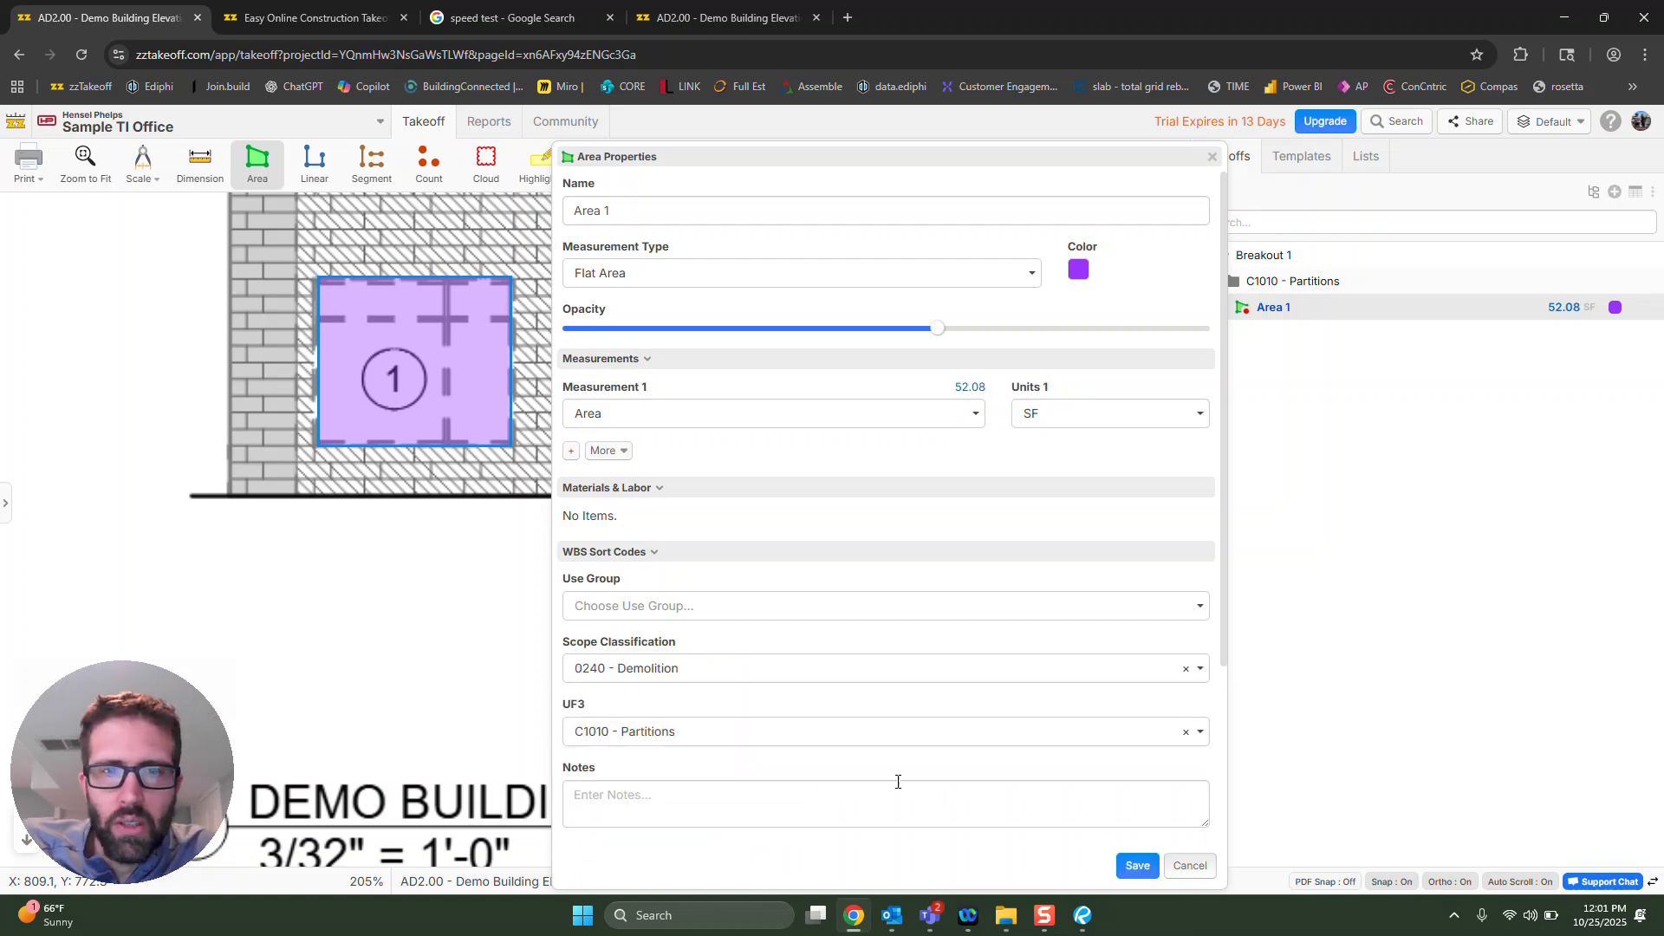
pyautogui.click(1137, 866)
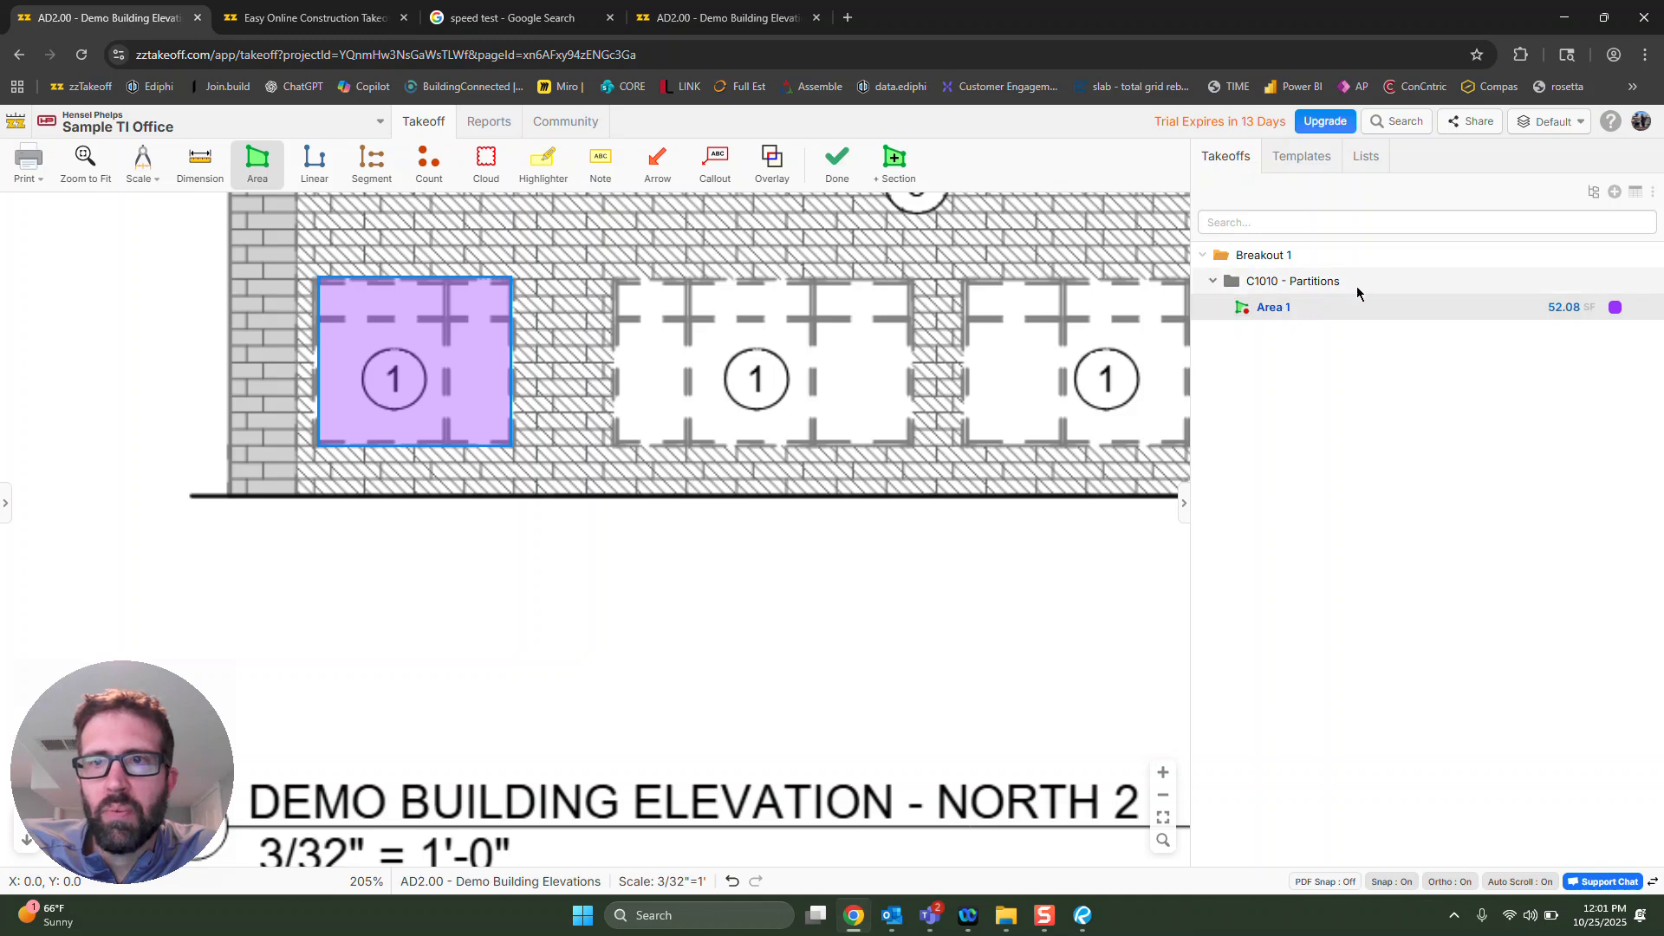
# Duplicate the area takeoff within the C1010 - Partitions group of Breakout 1.
pyautogui.click(1251, 289)
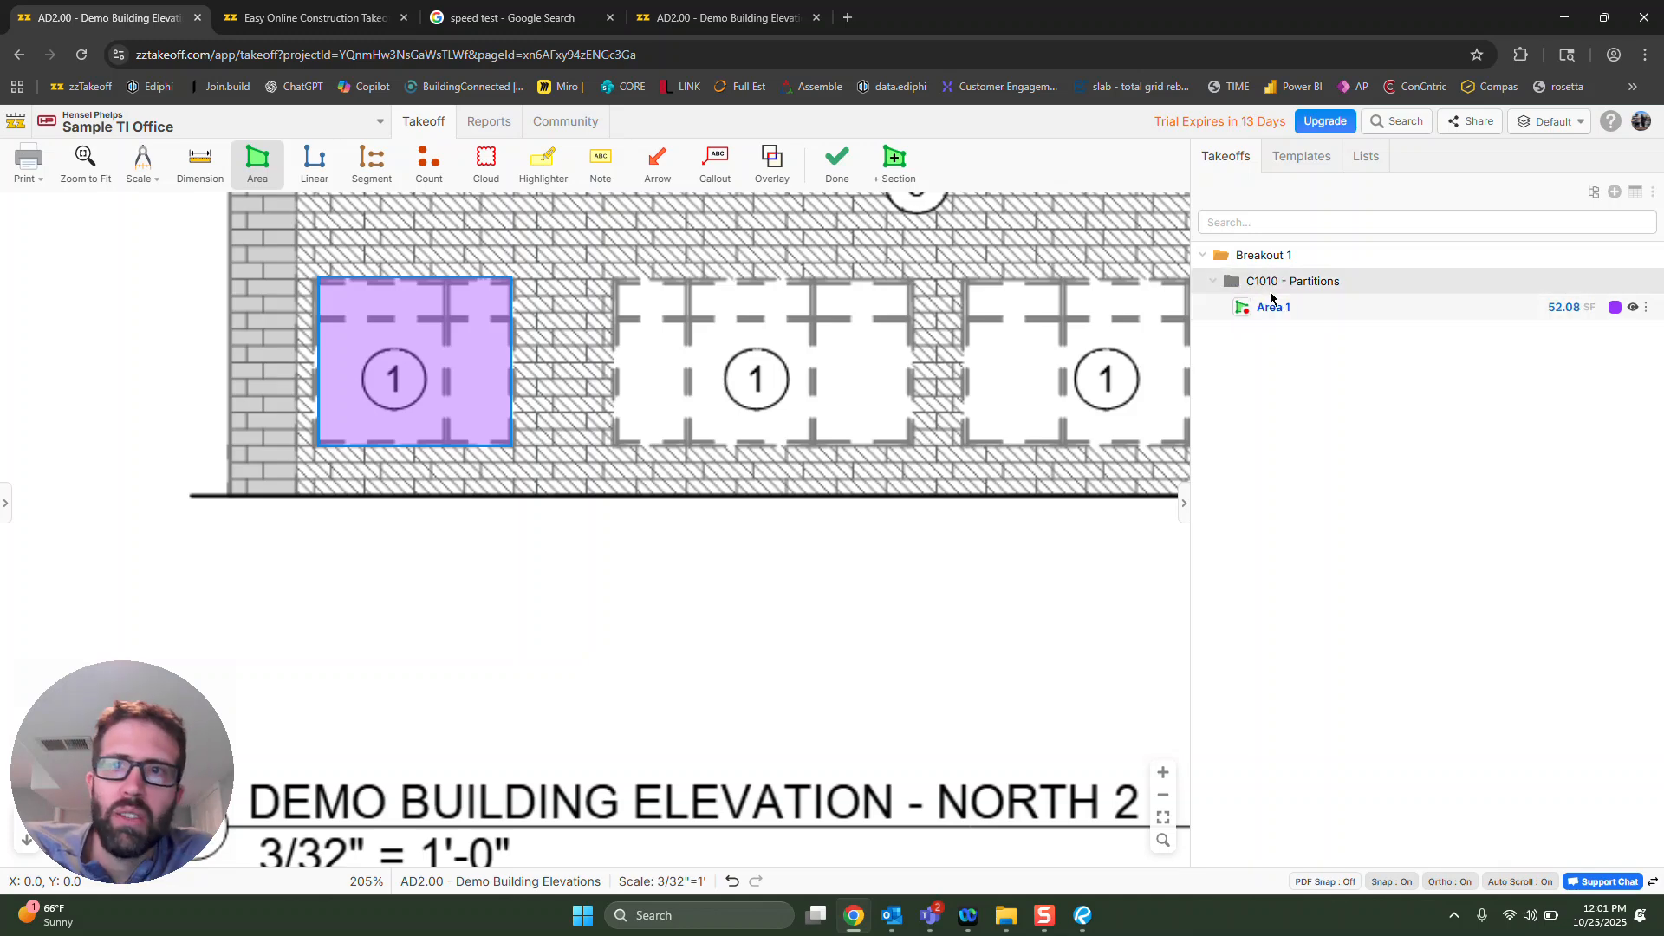
pyautogui.click(1237, 261)
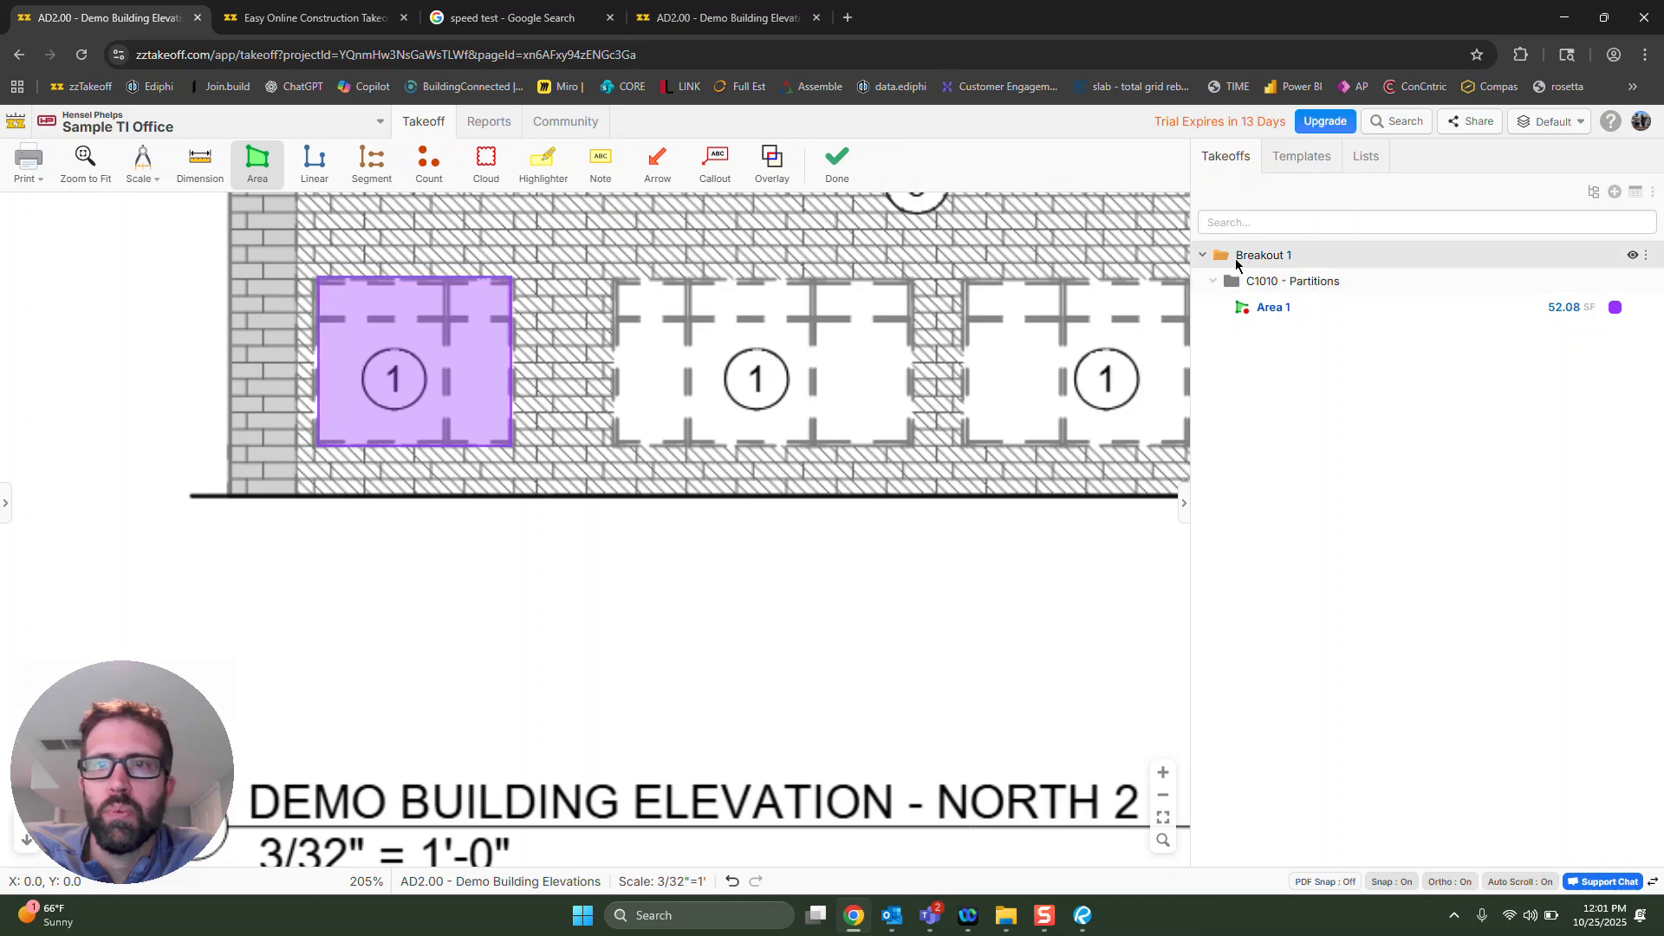
pyautogui.click(1300, 314)
pyautogui.hotkey('ctrl', 'c')
pyautogui.hotkey('ctrl', 'v')
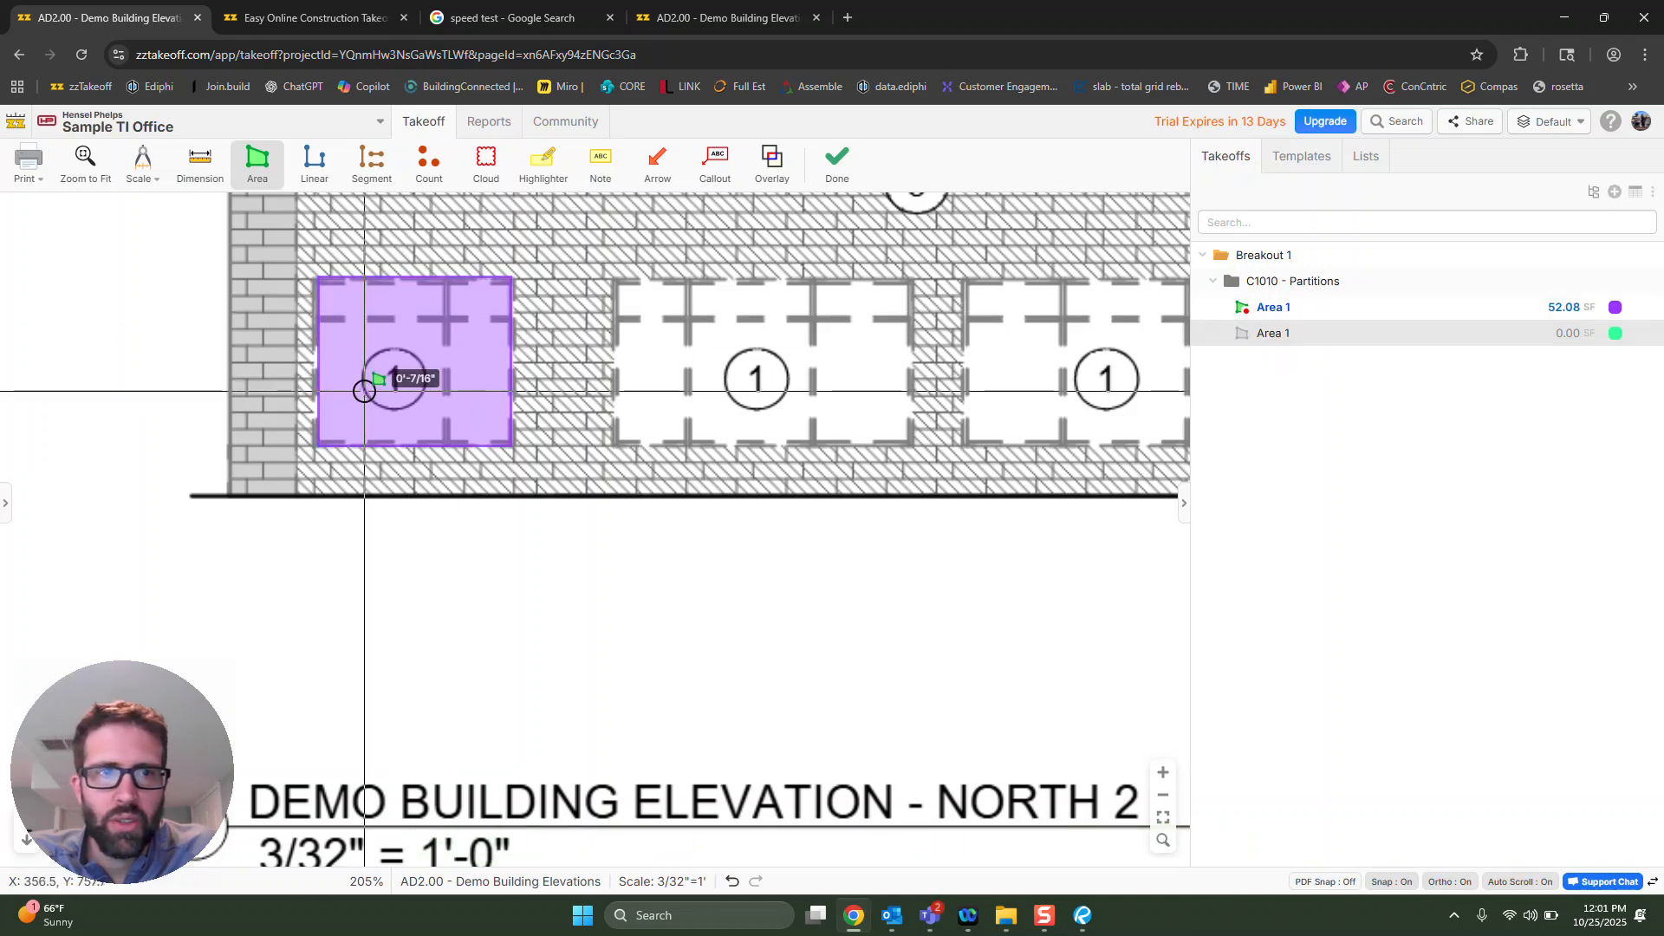
# Copy the traced area onto the second storefront opening of the North 2 elevation and stretch it to fit.
pyautogui.click(402, 368)
pyautogui.hotkey('ctrl', 'c')
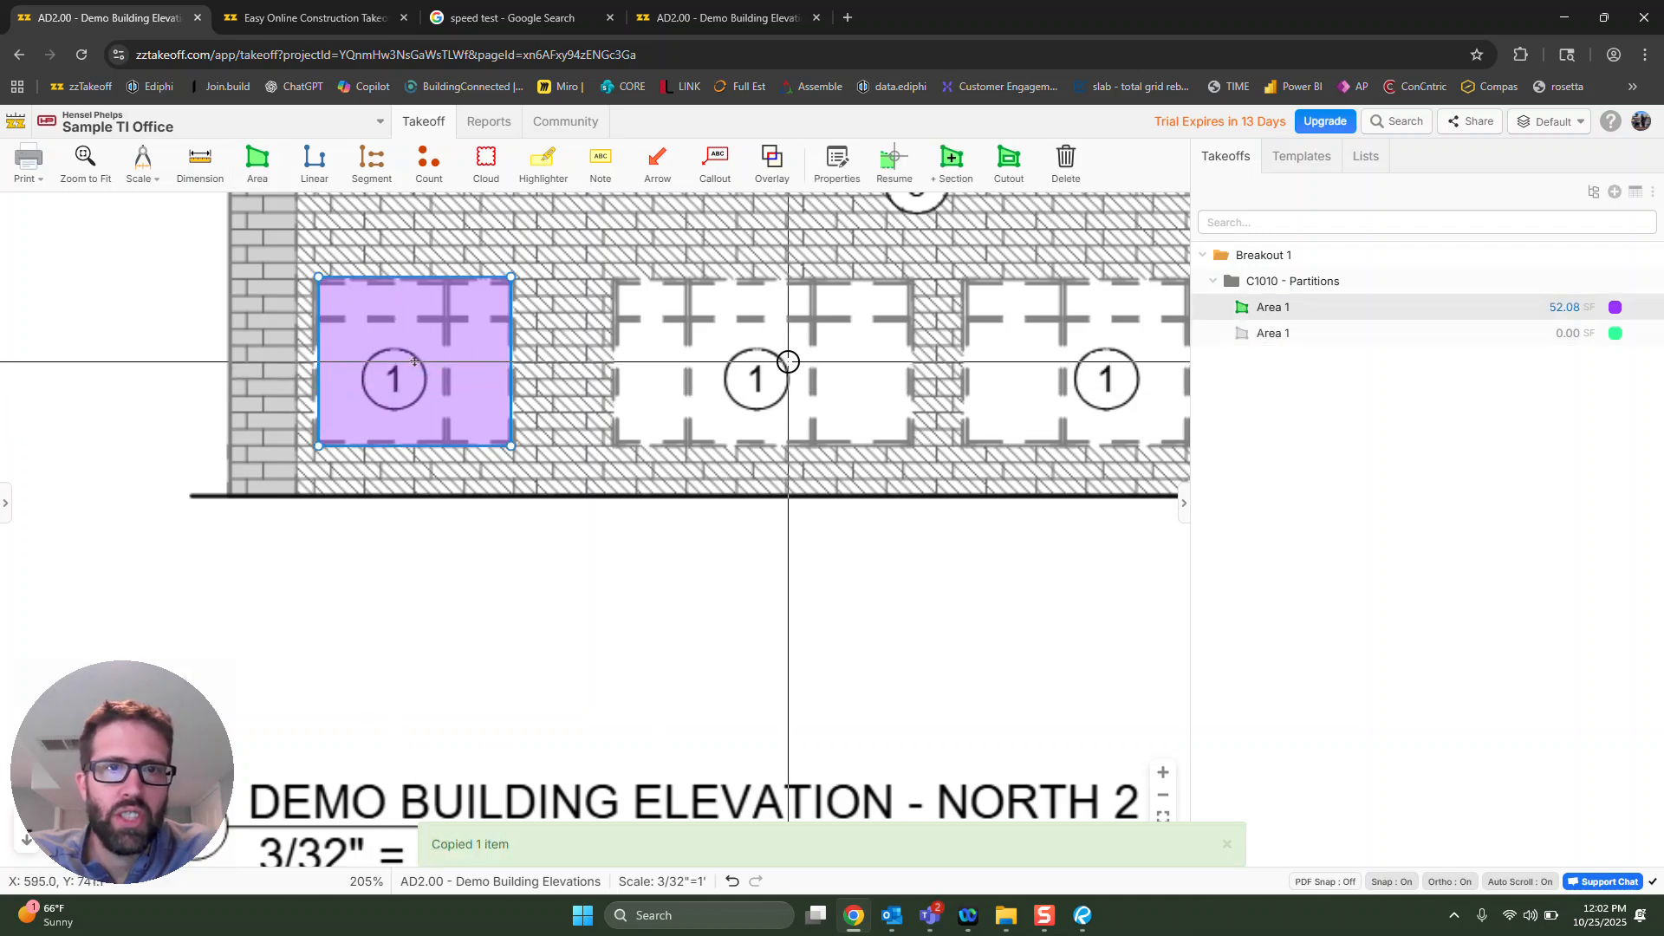
pyautogui.hotkey('ctrl', 'v')
pyautogui.moveTo(872, 453); pyautogui.dragTo(701, 370)
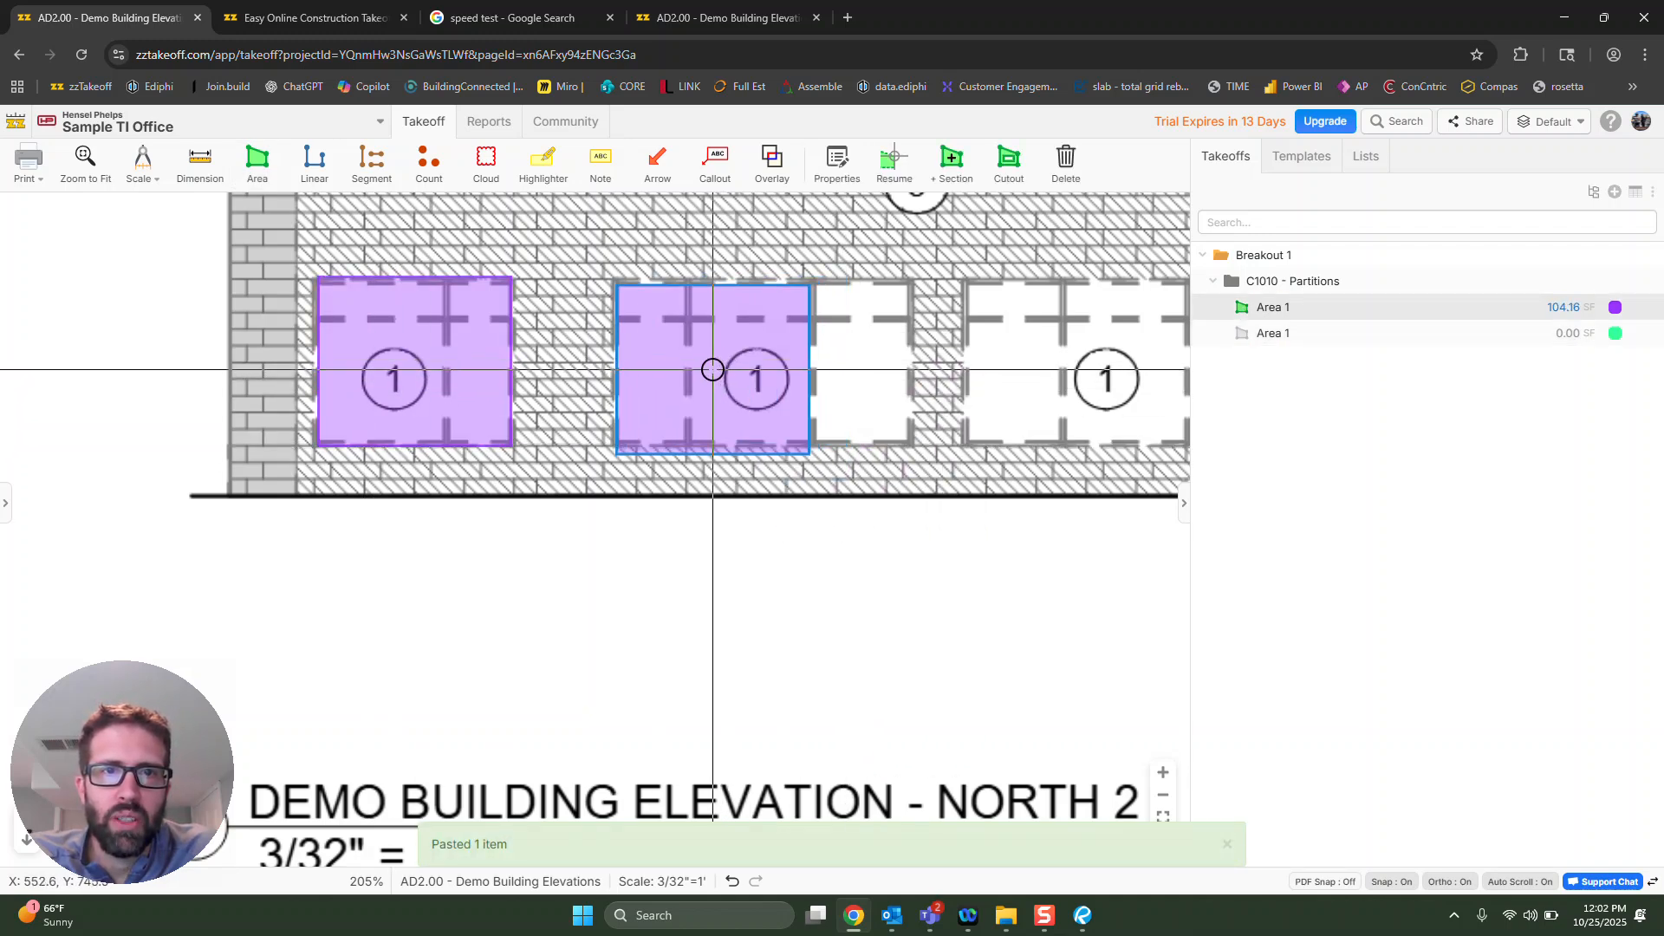
pyautogui.moveTo(806, 279); pyautogui.dragTo(914, 278)
pyautogui.moveTo(807, 448)
pyautogui.mouseDown()
pyautogui.moveTo(913, 447)
pyautogui.moveTo(651, 459)
pyautogui.mouseUp()
pyautogui.scroll(-5, 988, 411)
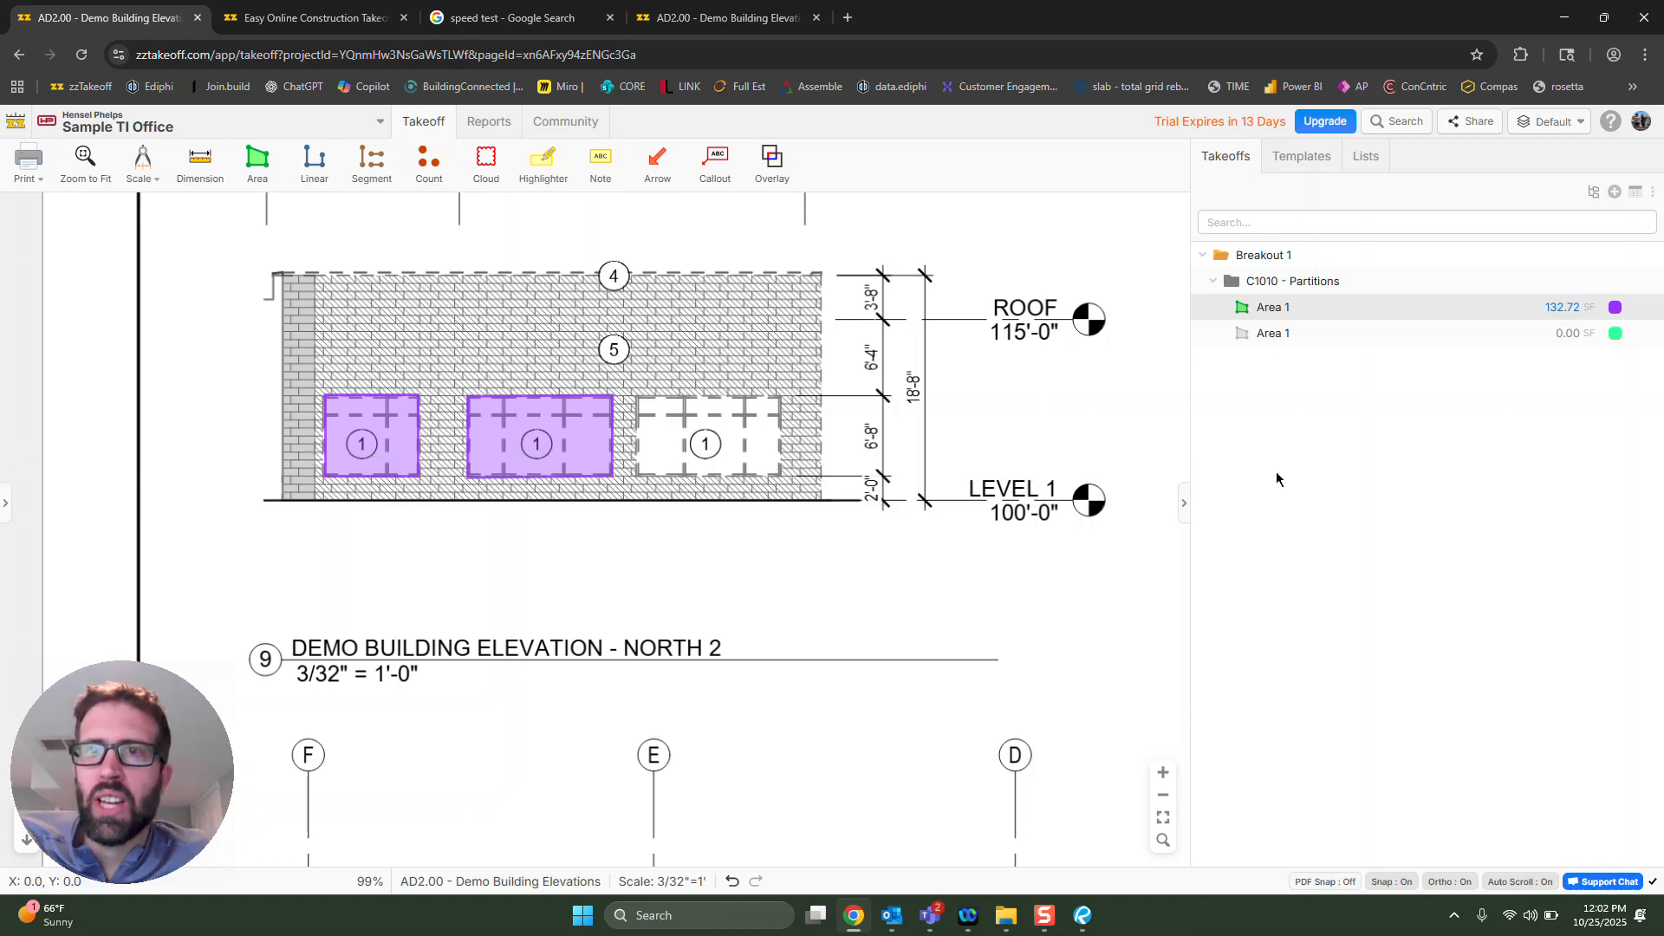
# Delete both area takeoffs from the Breakout 1 folder.
pyautogui.click(1280, 338)
pyautogui.keyDown('ctrl'); pyautogui.click(1260, 310); pyautogui.keyUp('ctrl')
pyautogui.press('Delete')
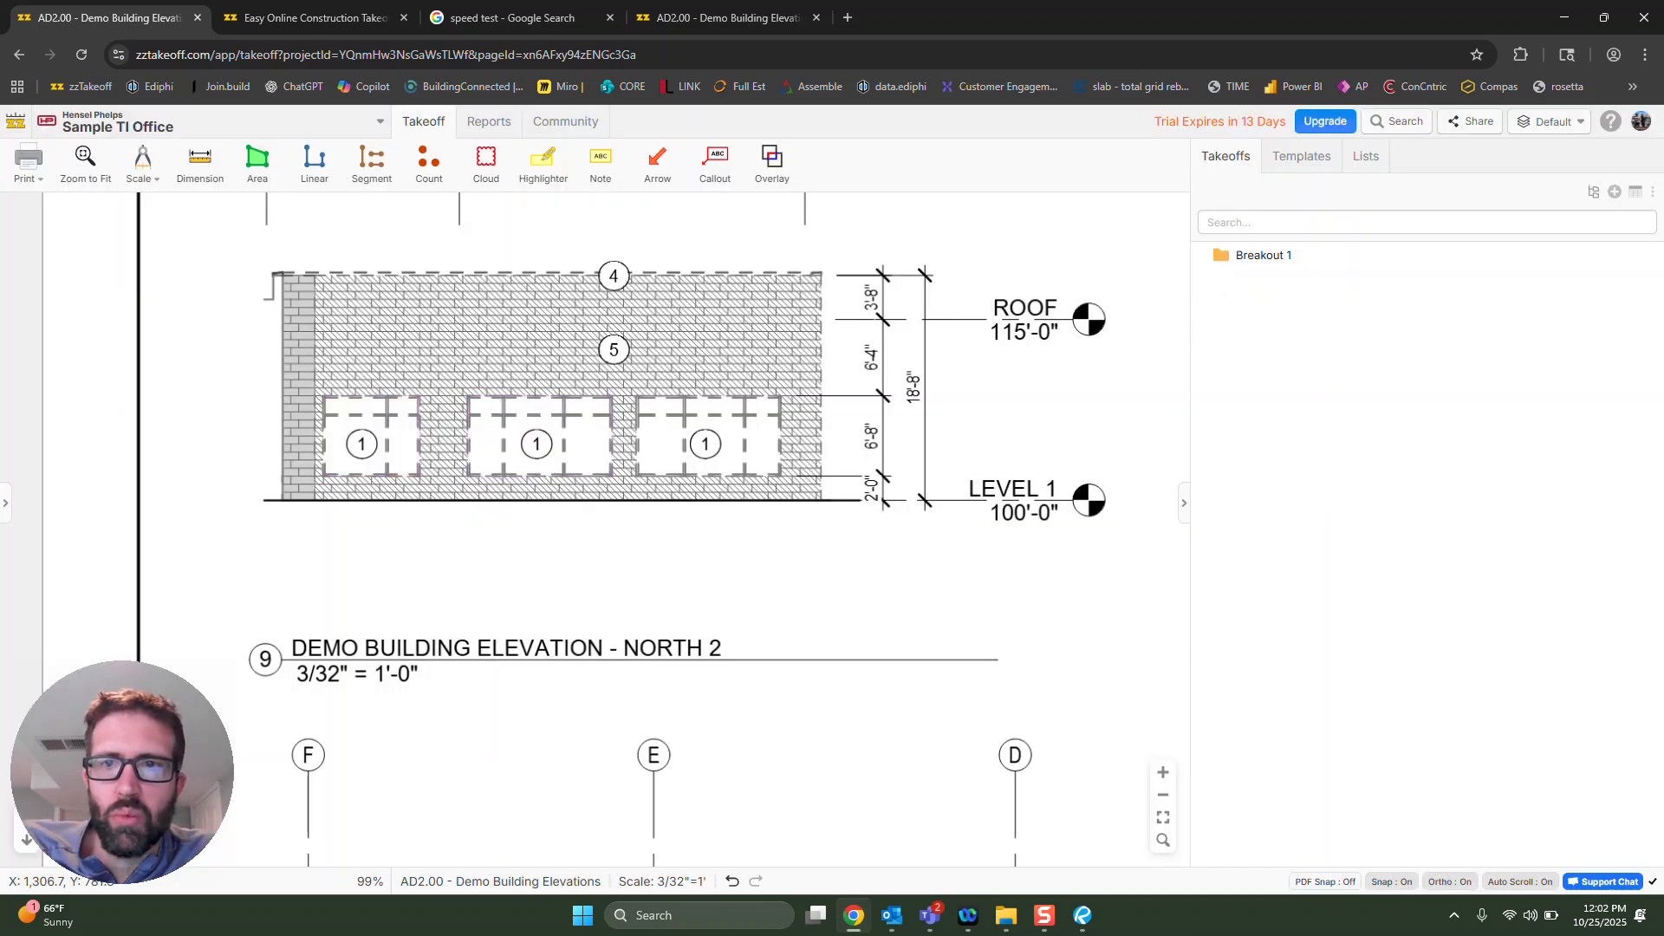
# Delete the empty Breakout 1 folder from the project's takeoffs and confirm the deletion.
pyautogui.rightClick(1258, 256)
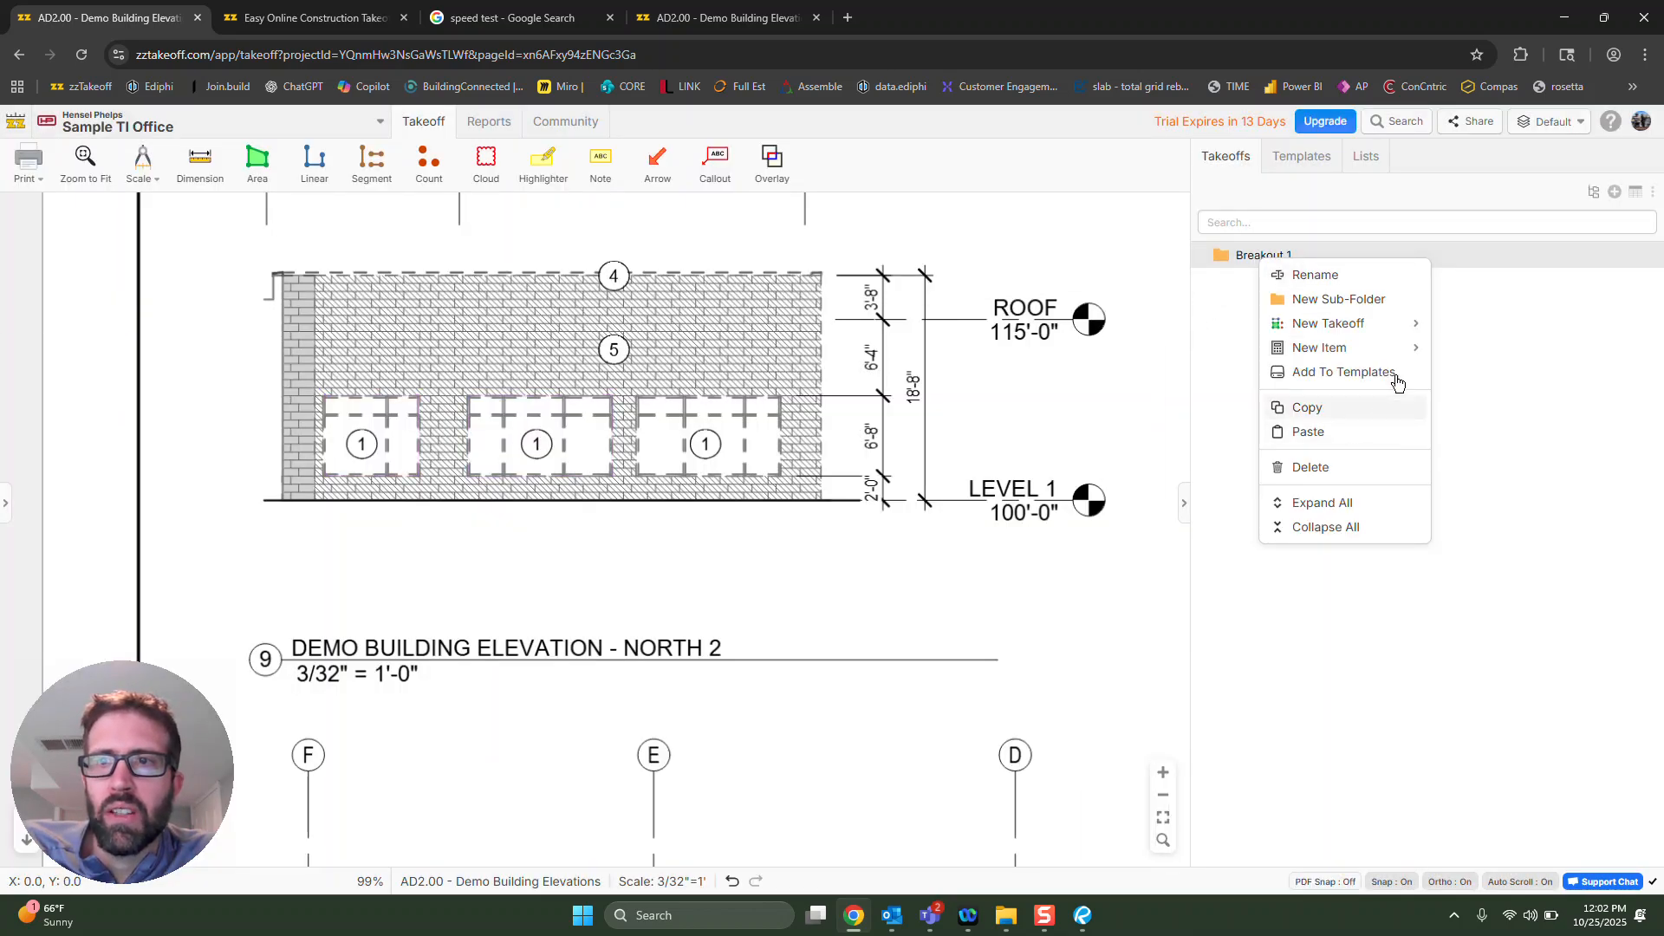
pyautogui.click(1635, 259)
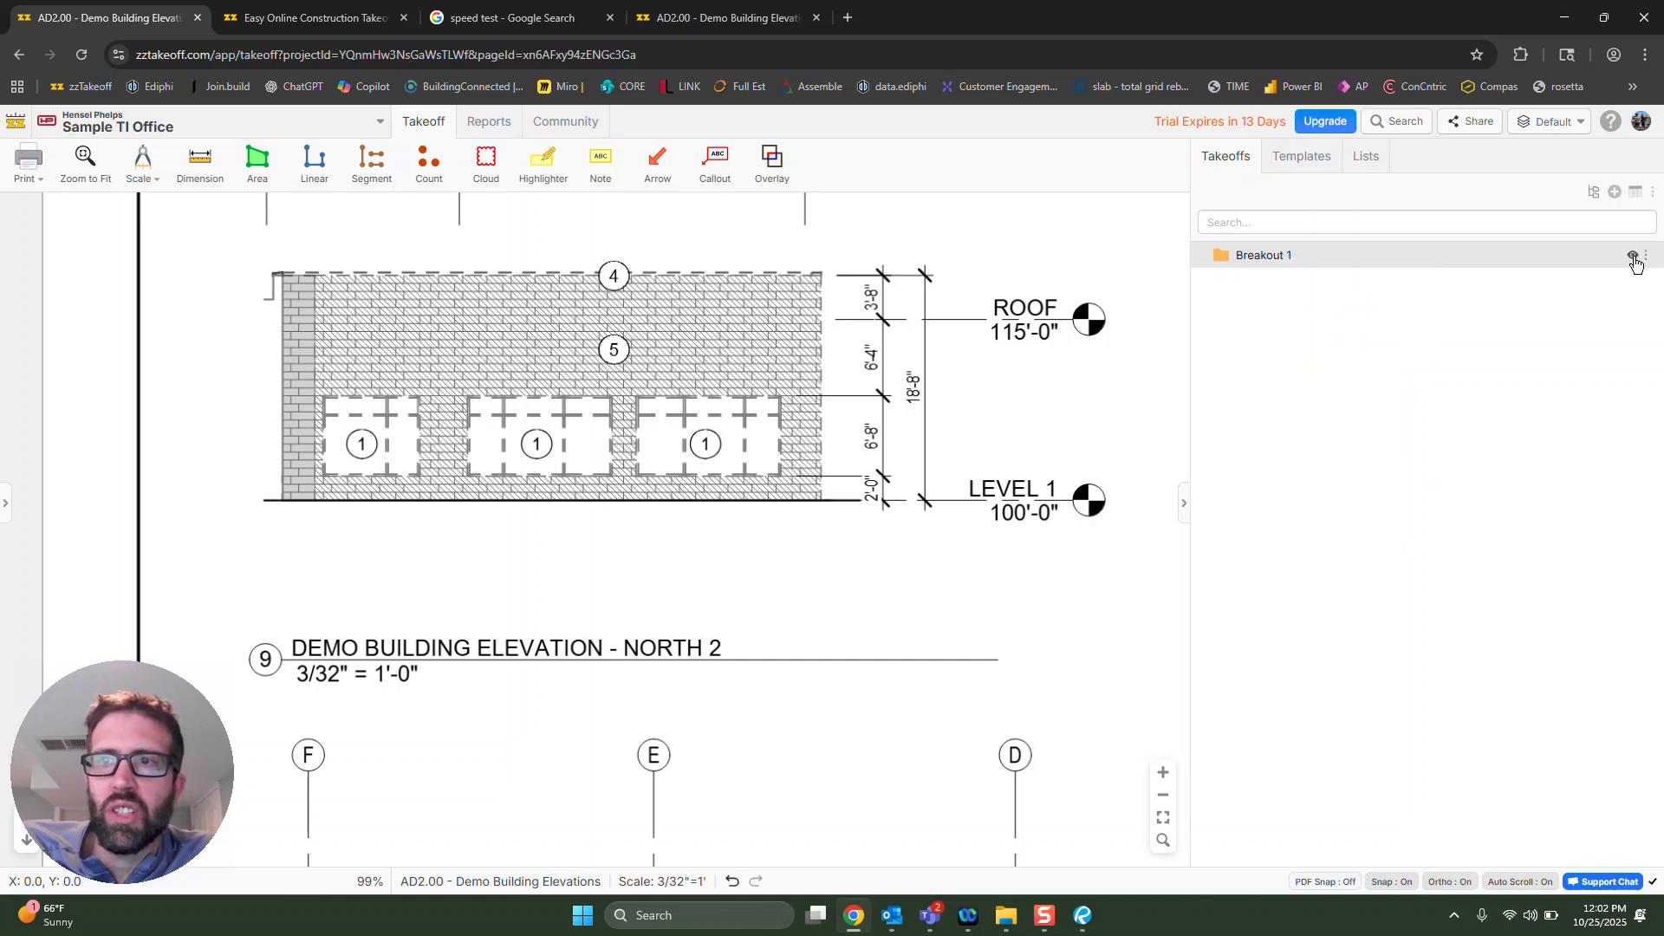
pyautogui.rightClick(1263, 264)
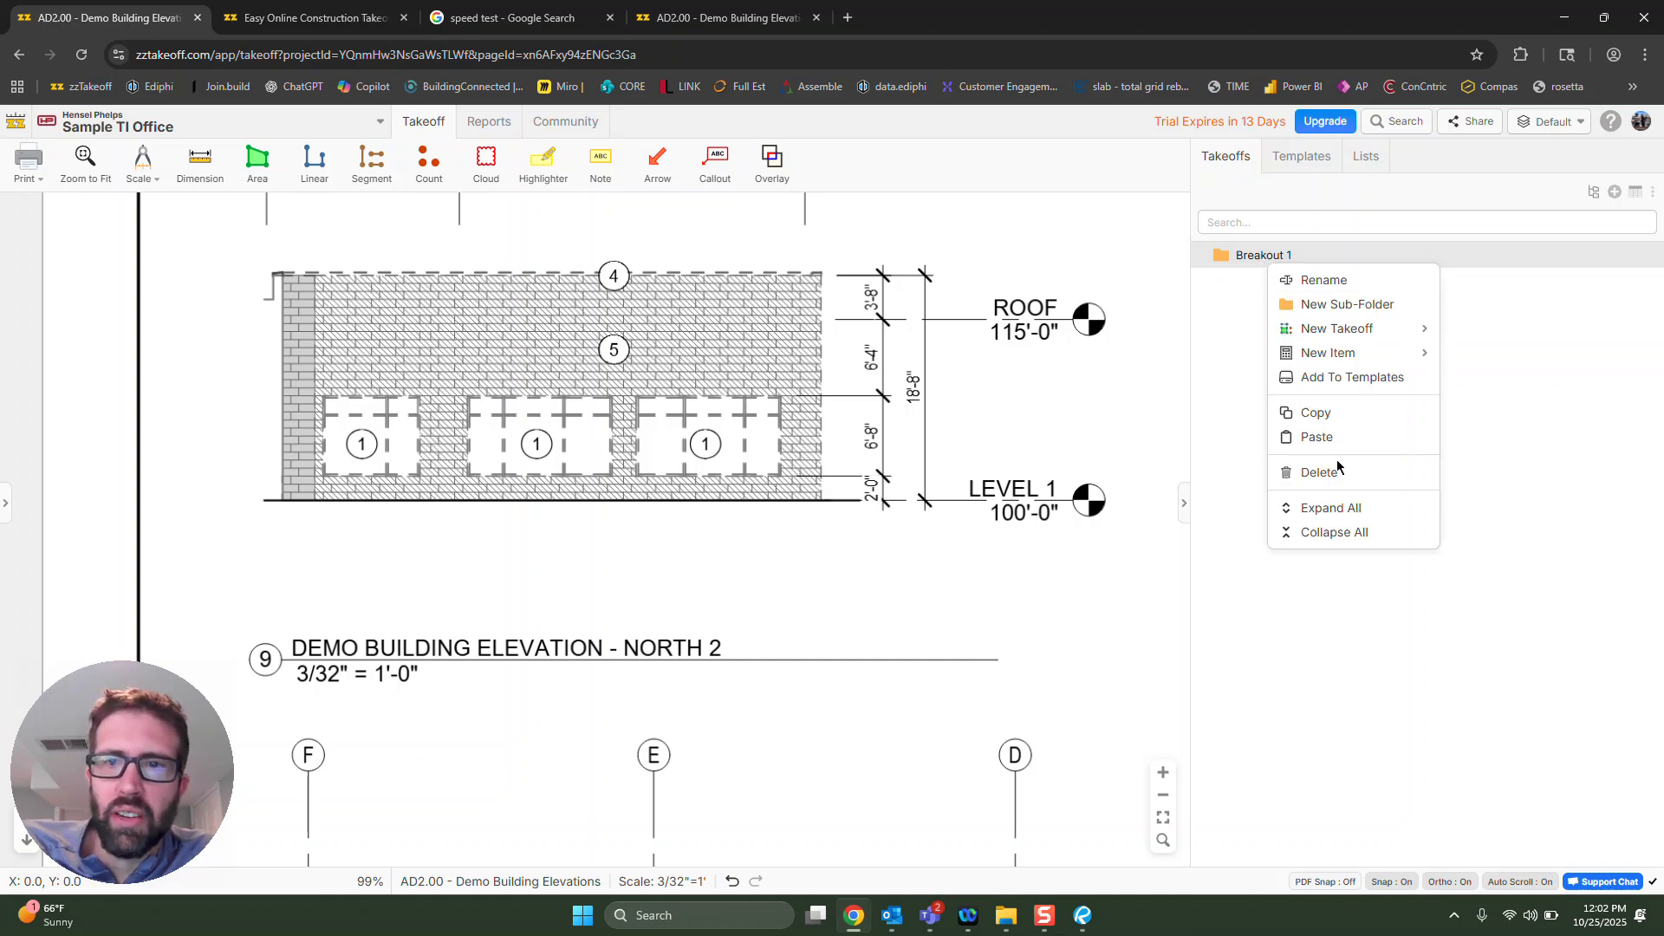
pyautogui.click(1339, 475)
pyautogui.click(1060, 244)
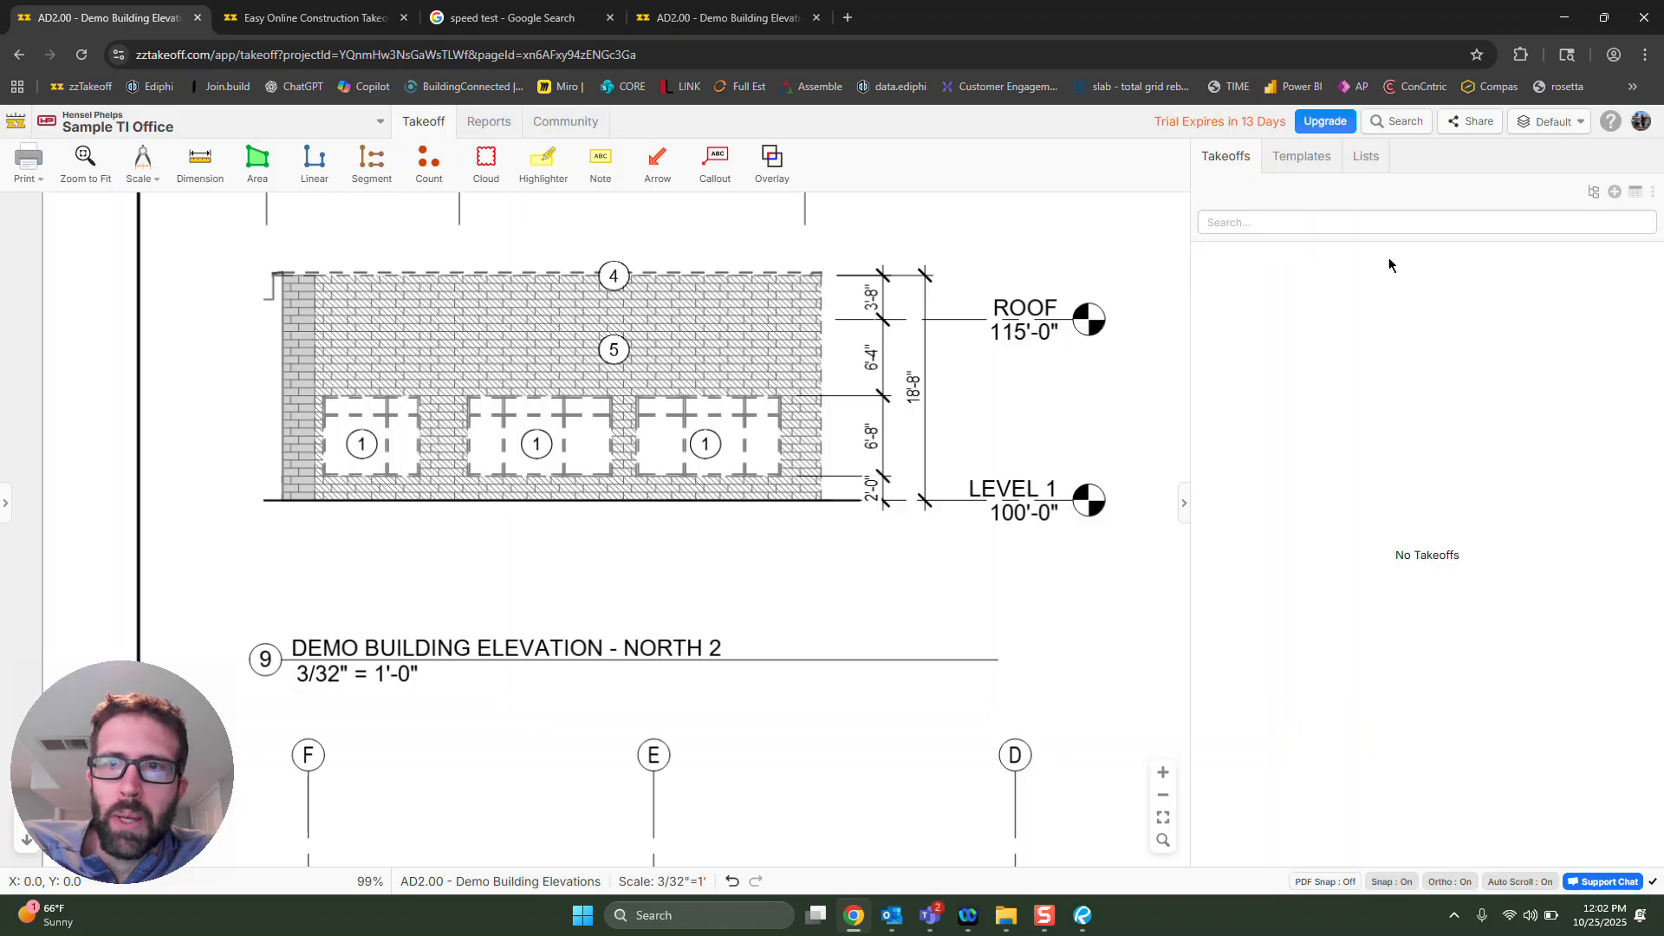
# Show the _HP Database templates and view the settings for importing OST templates without choosing a file.
pyautogui.click(1323, 163)
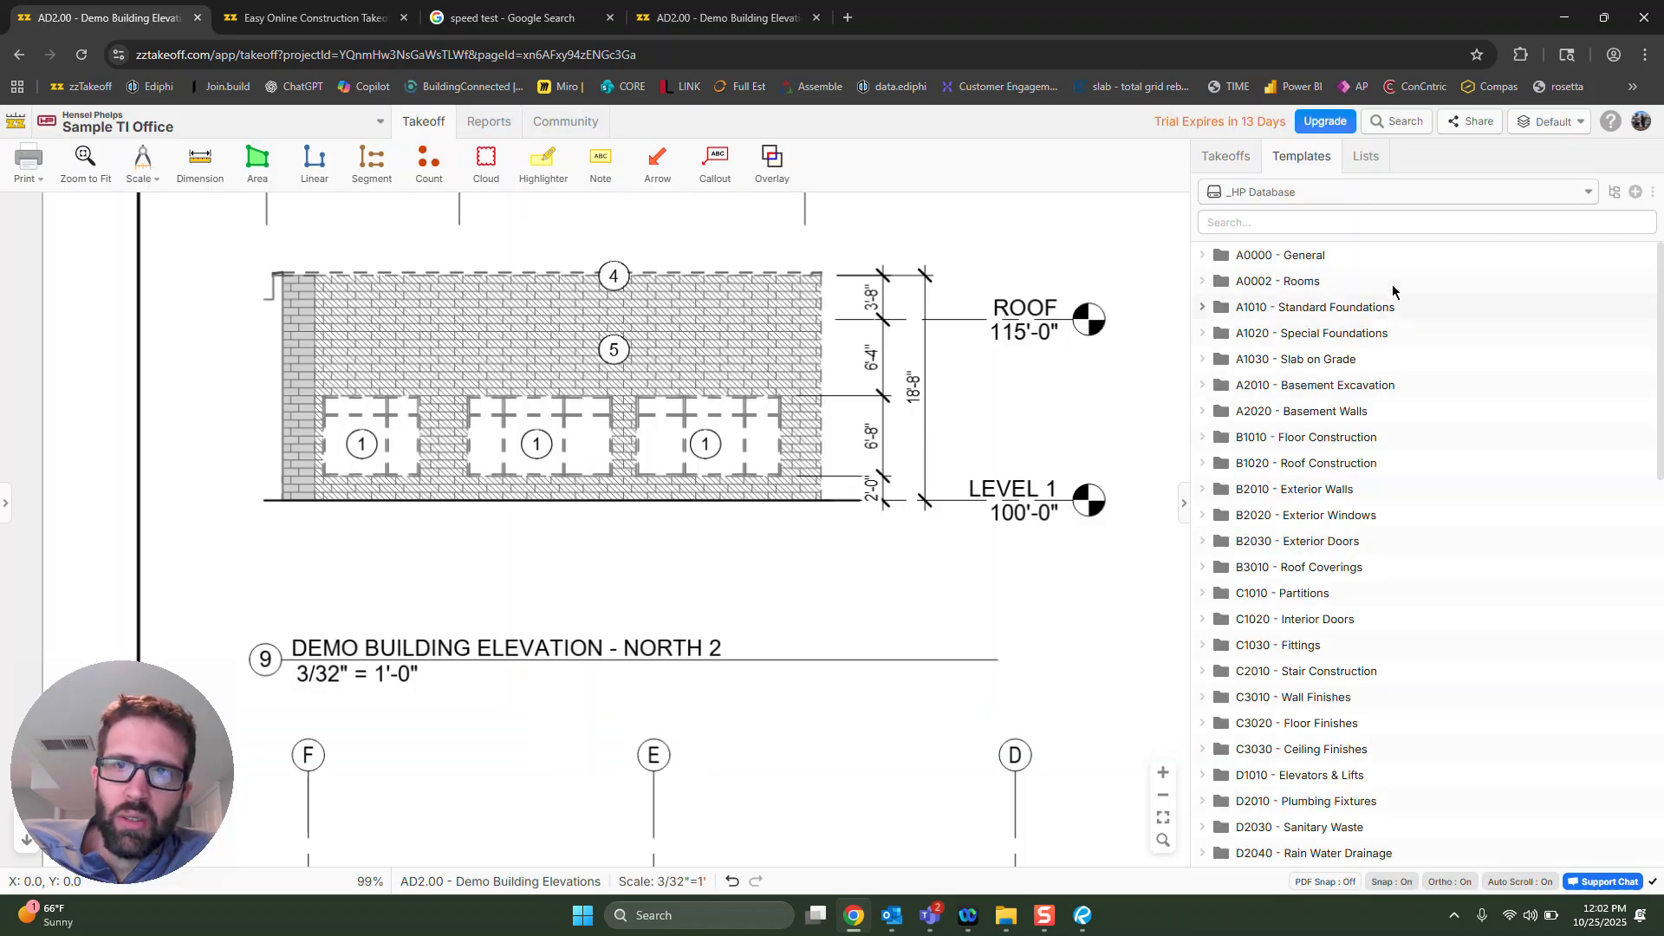
pyautogui.click(1652, 194)
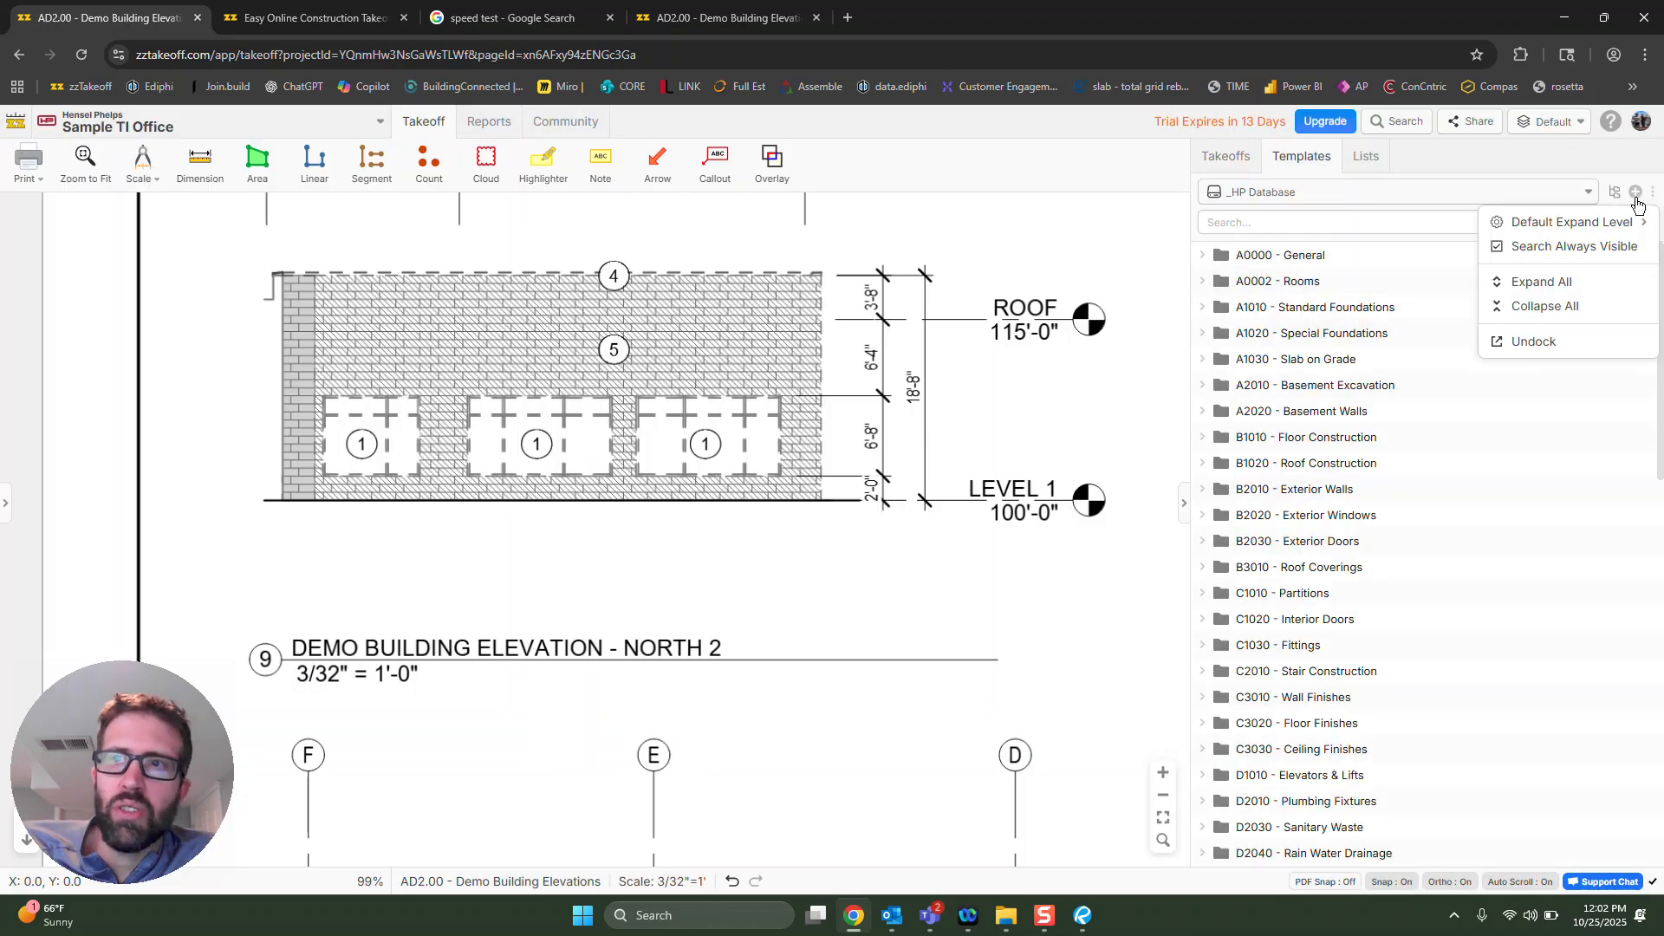
pyautogui.click(1635, 192)
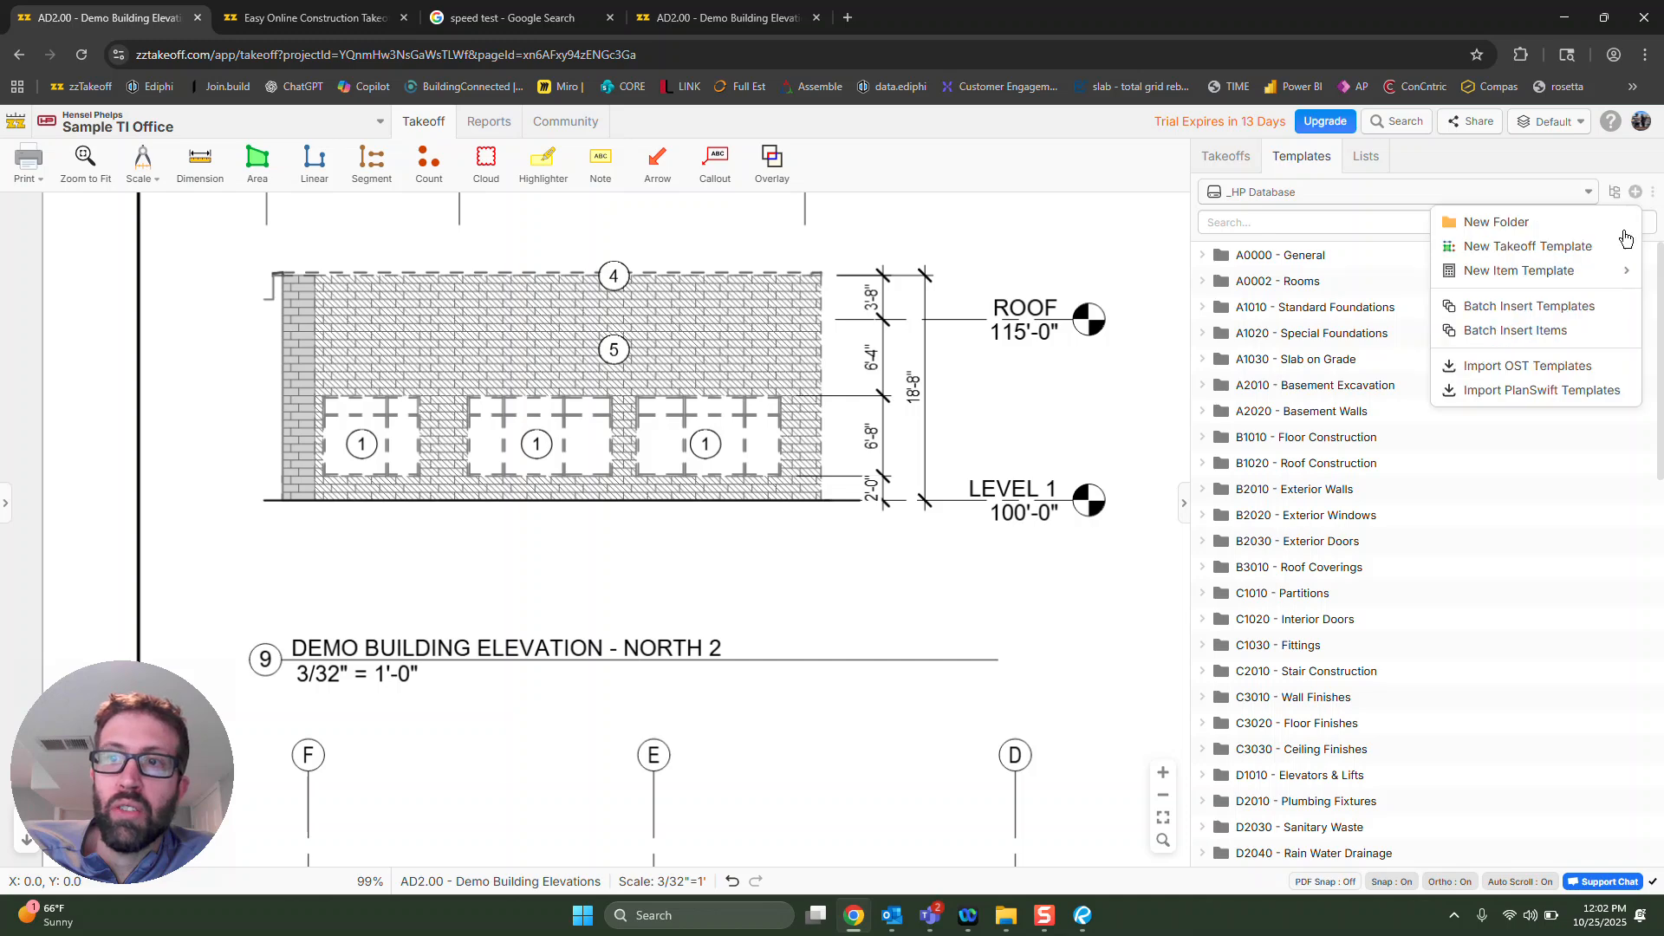
pyautogui.click(1562, 372)
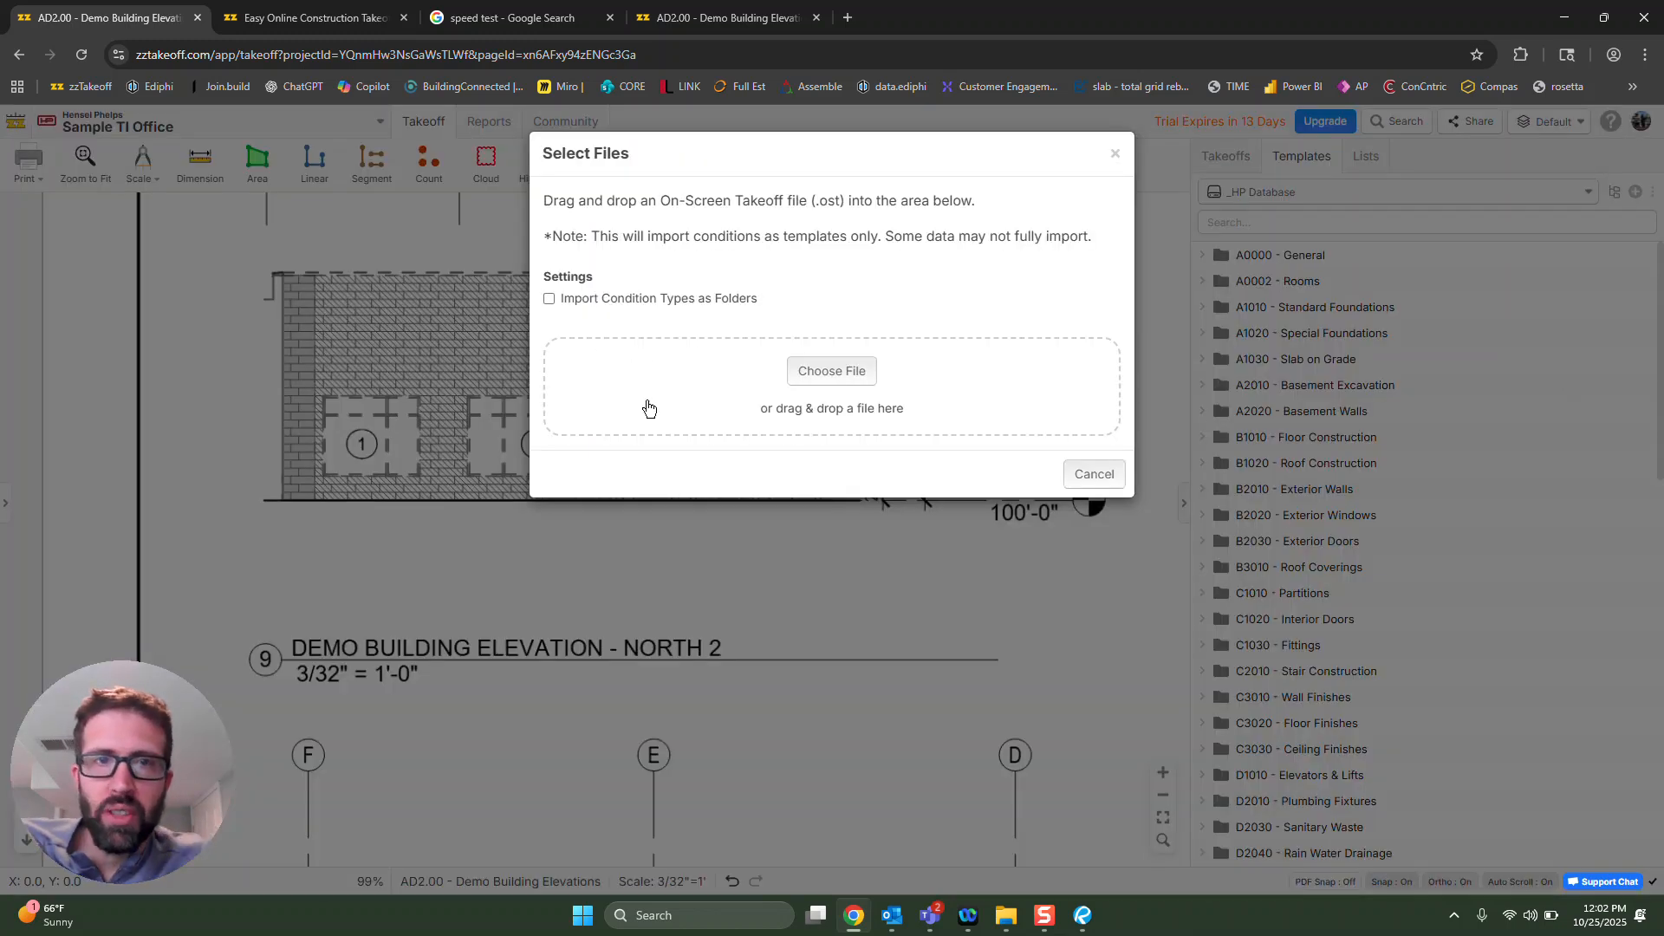
pyautogui.click(1116, 155)
# Review the template grouping and creation options and the empty Batch Insert Templates grid without adding anything.
pyautogui.click(1615, 196)
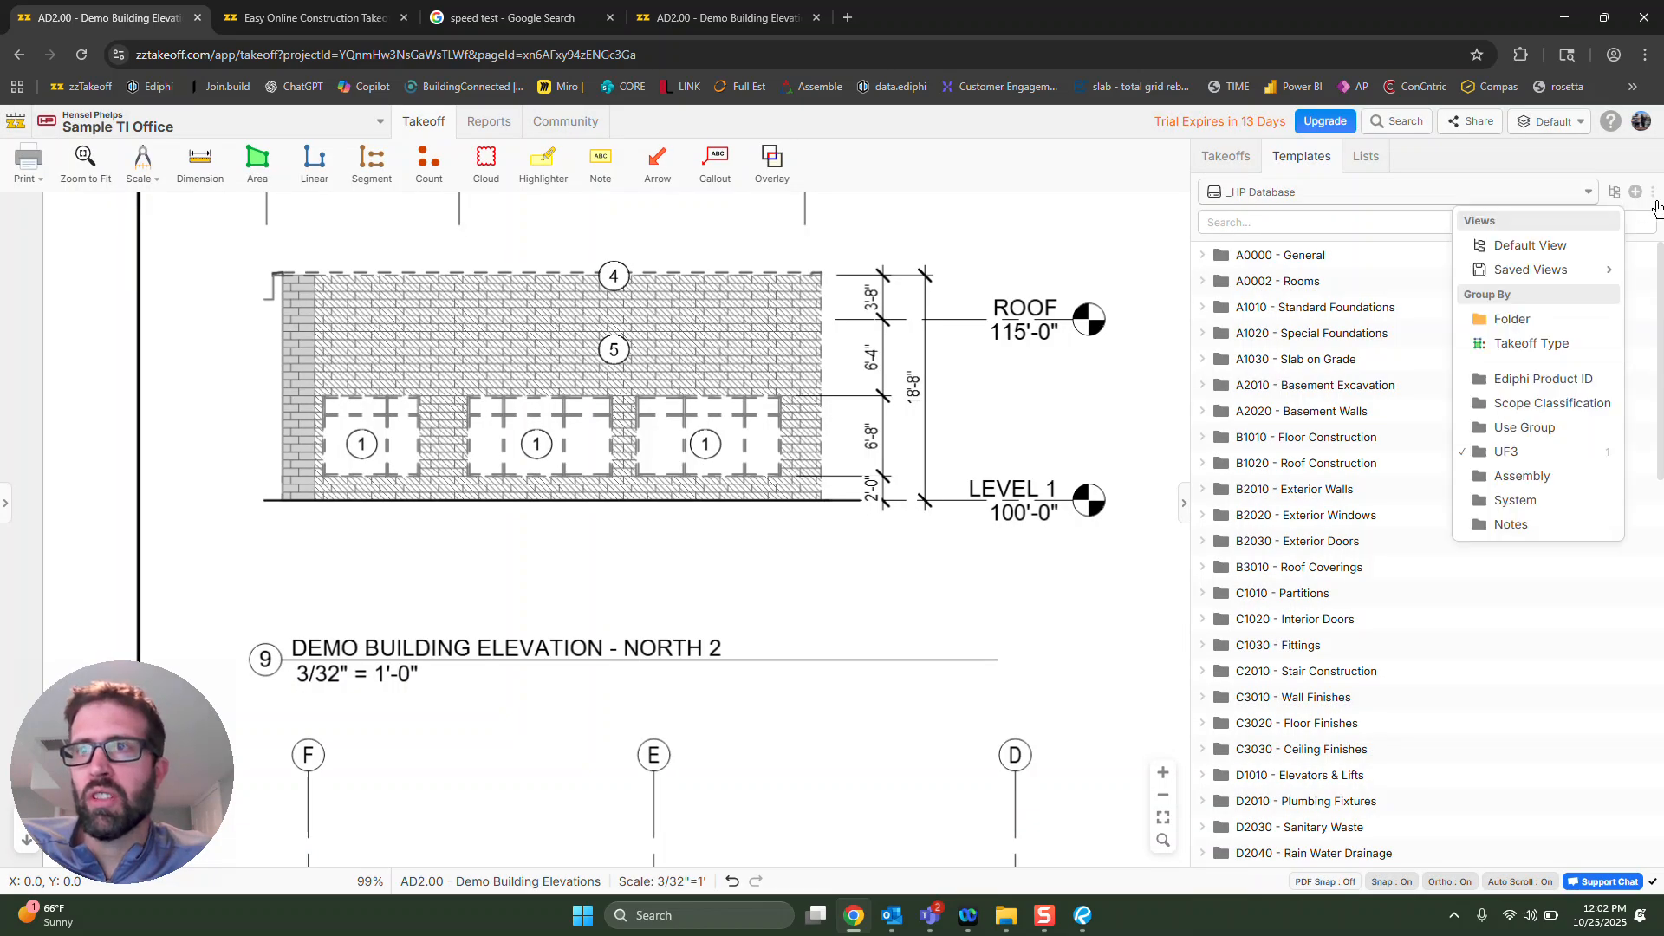
pyautogui.click(1637, 194)
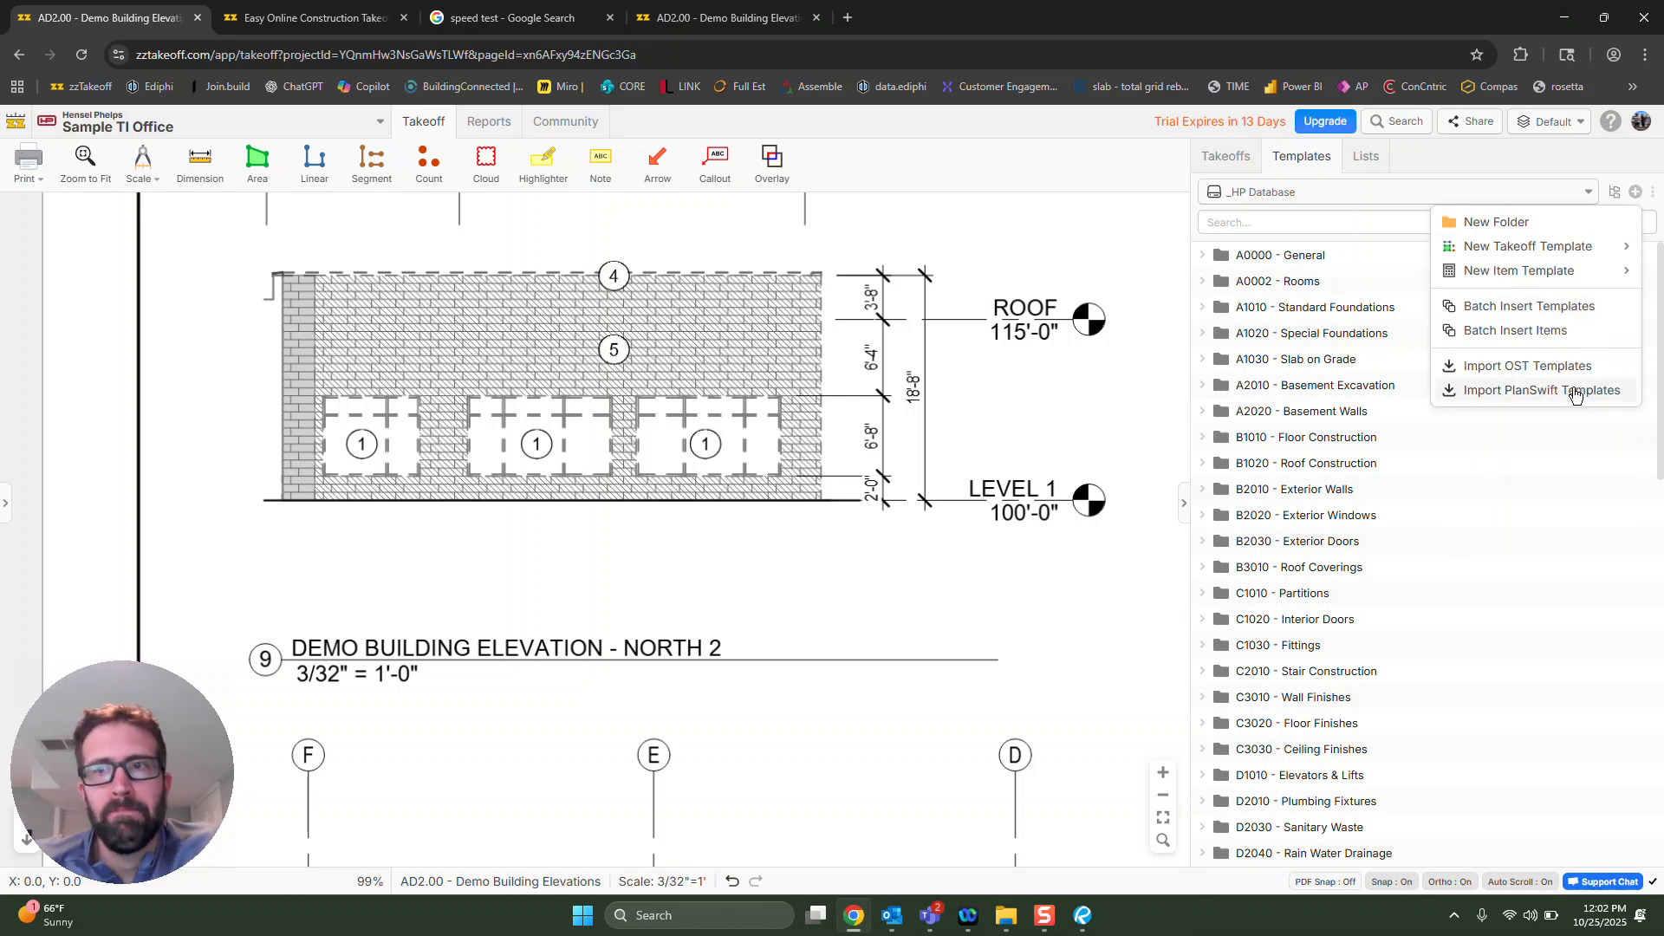
pyautogui.click(1555, 315)
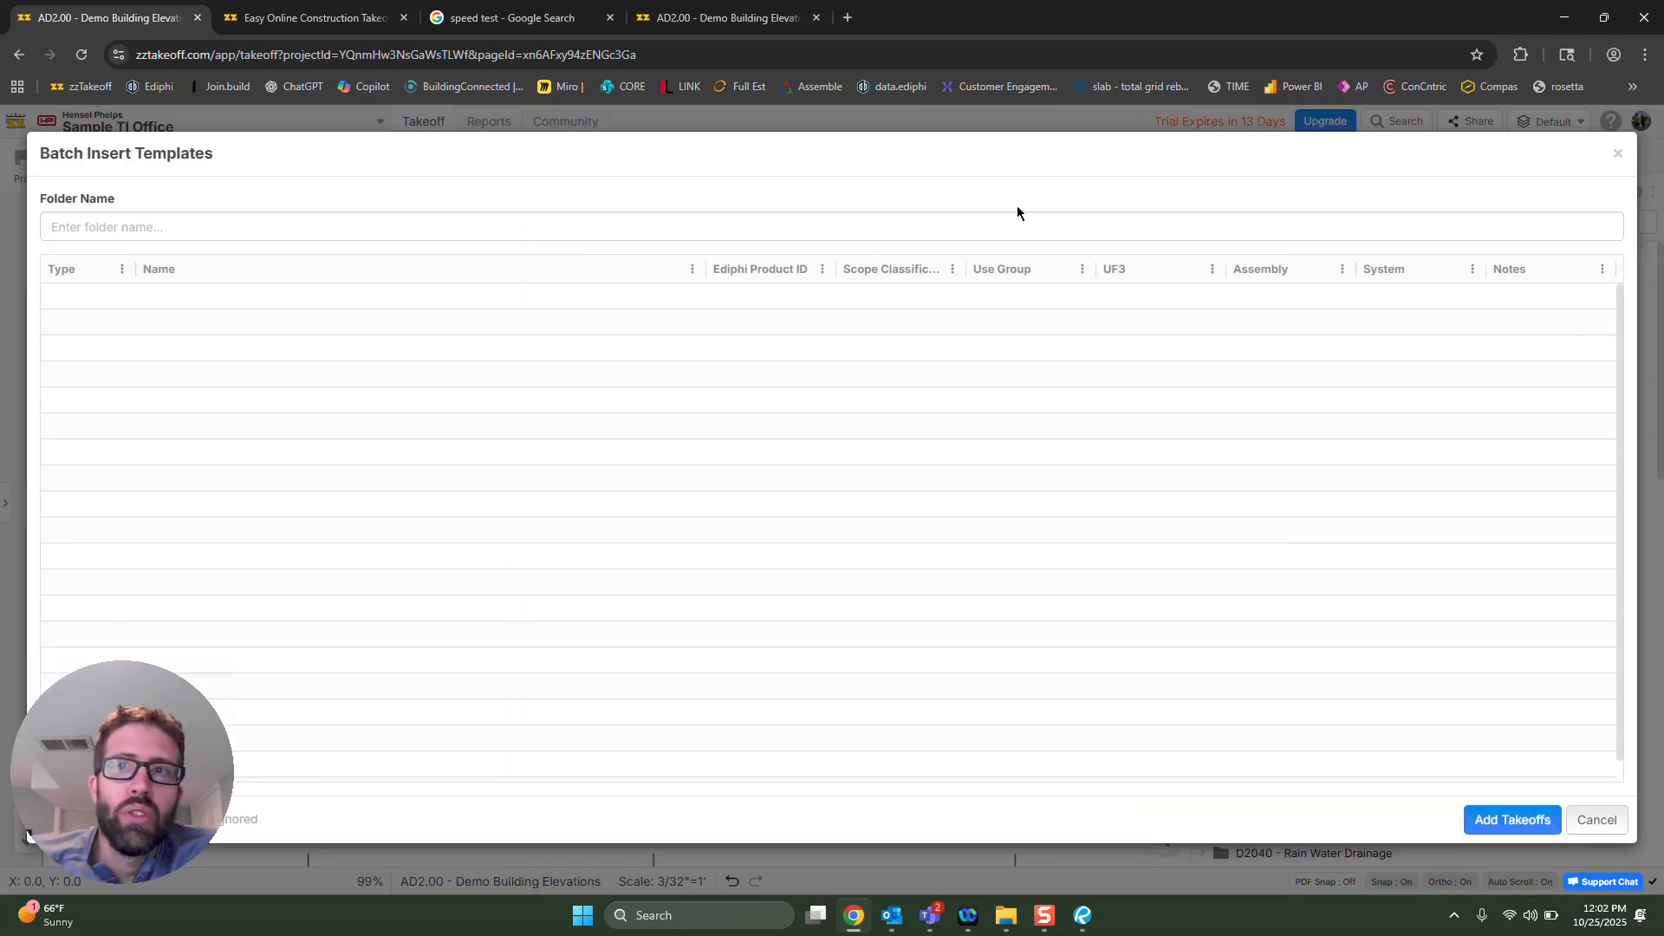
pyautogui.click(349, 302)
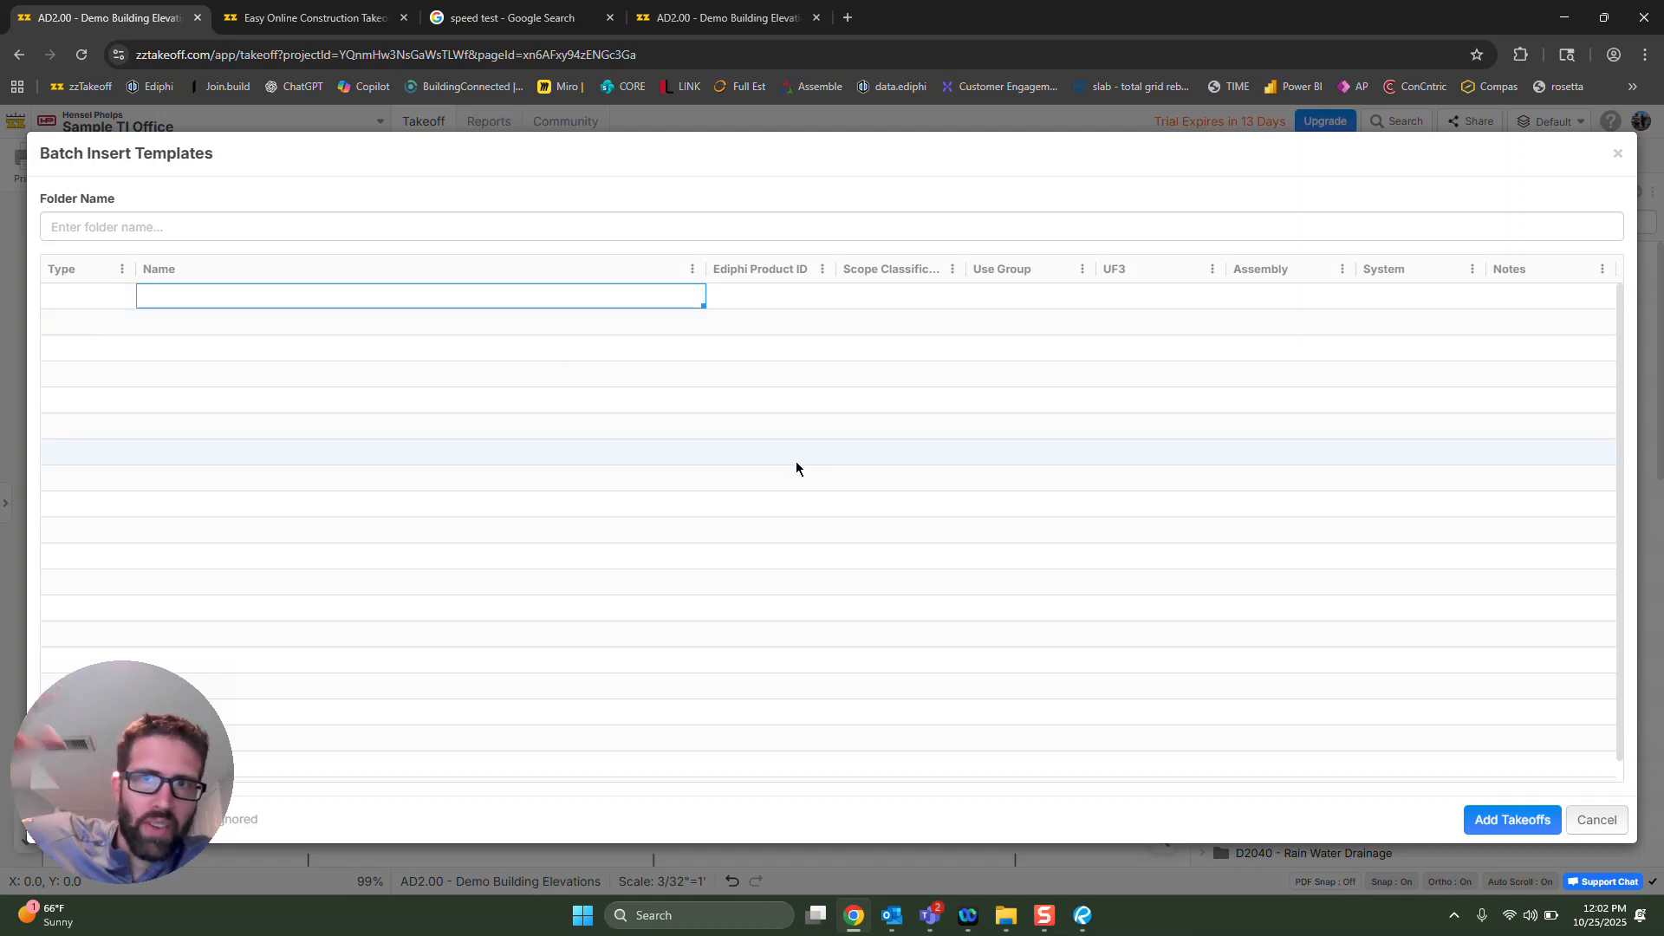
pyautogui.click(1617, 156)
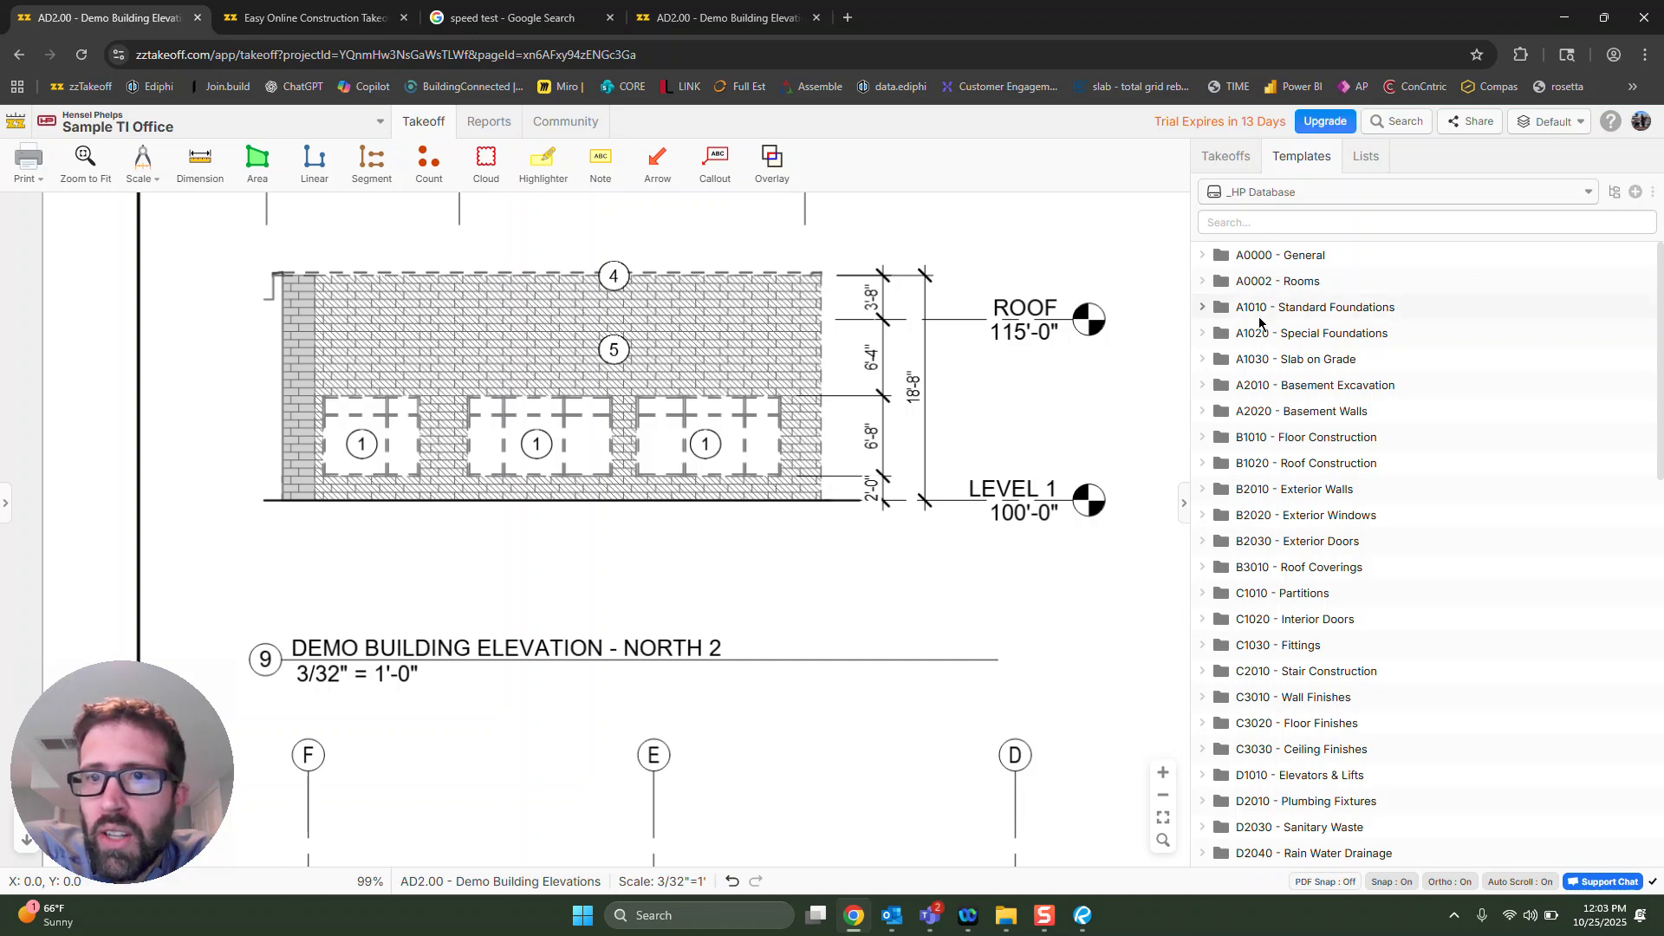
# Expand the A1010 - Standard Foundations templates and regroup the template list by Scope Classification instead of UF3.
pyautogui.click(1203, 309)
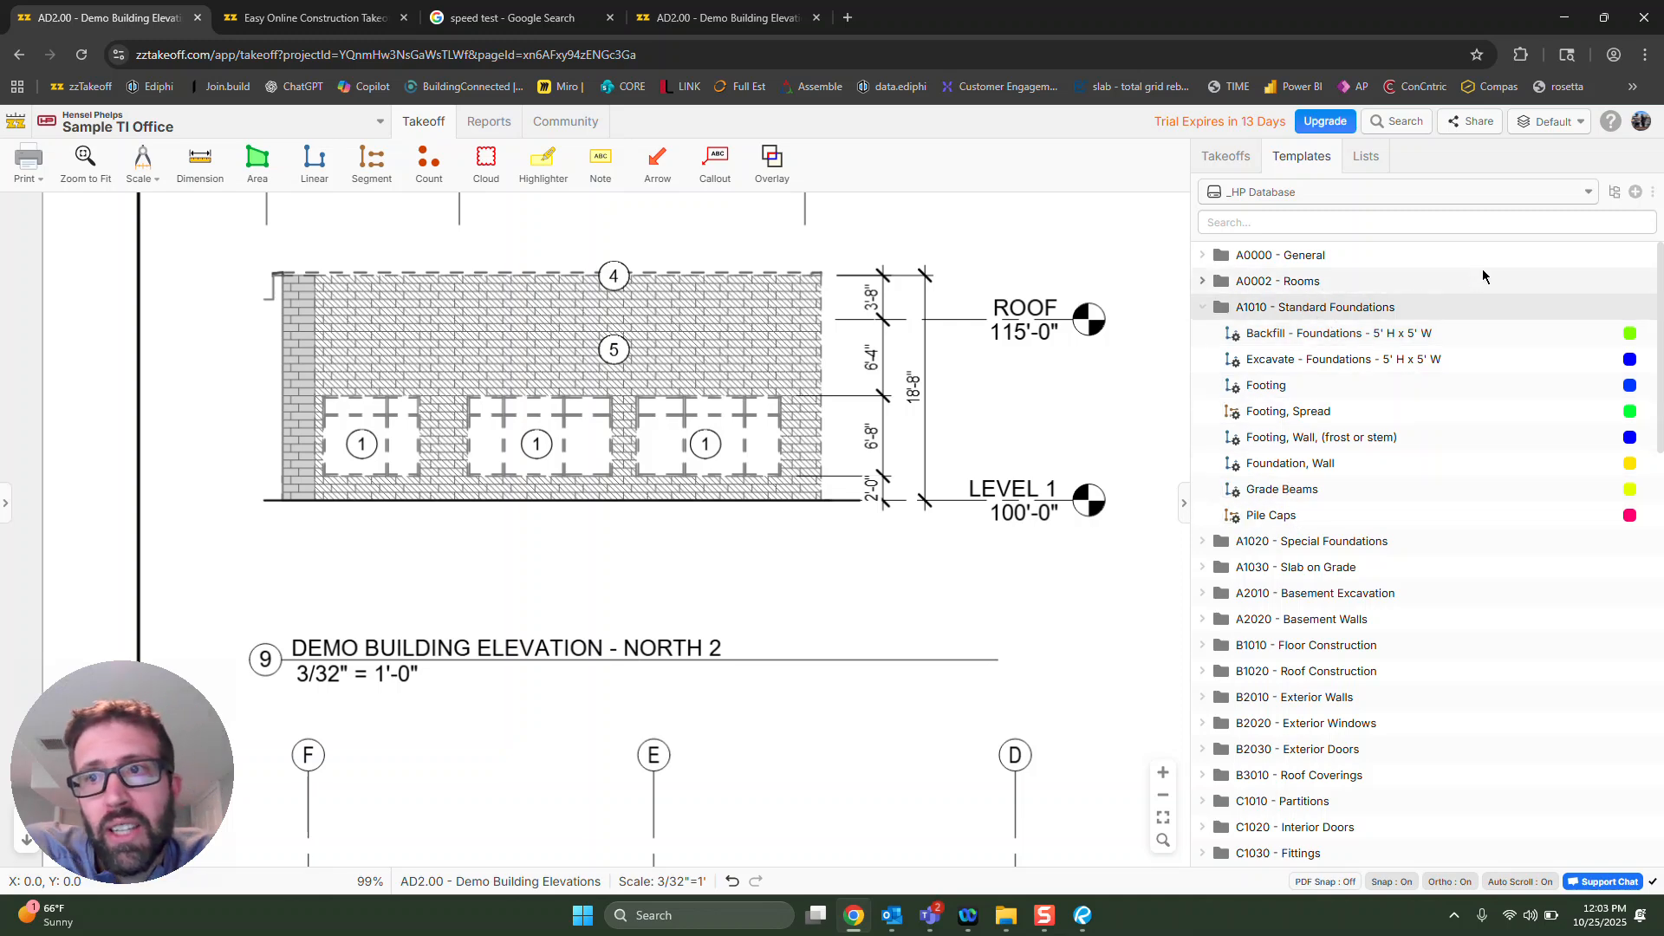
pyautogui.click(1614, 191)
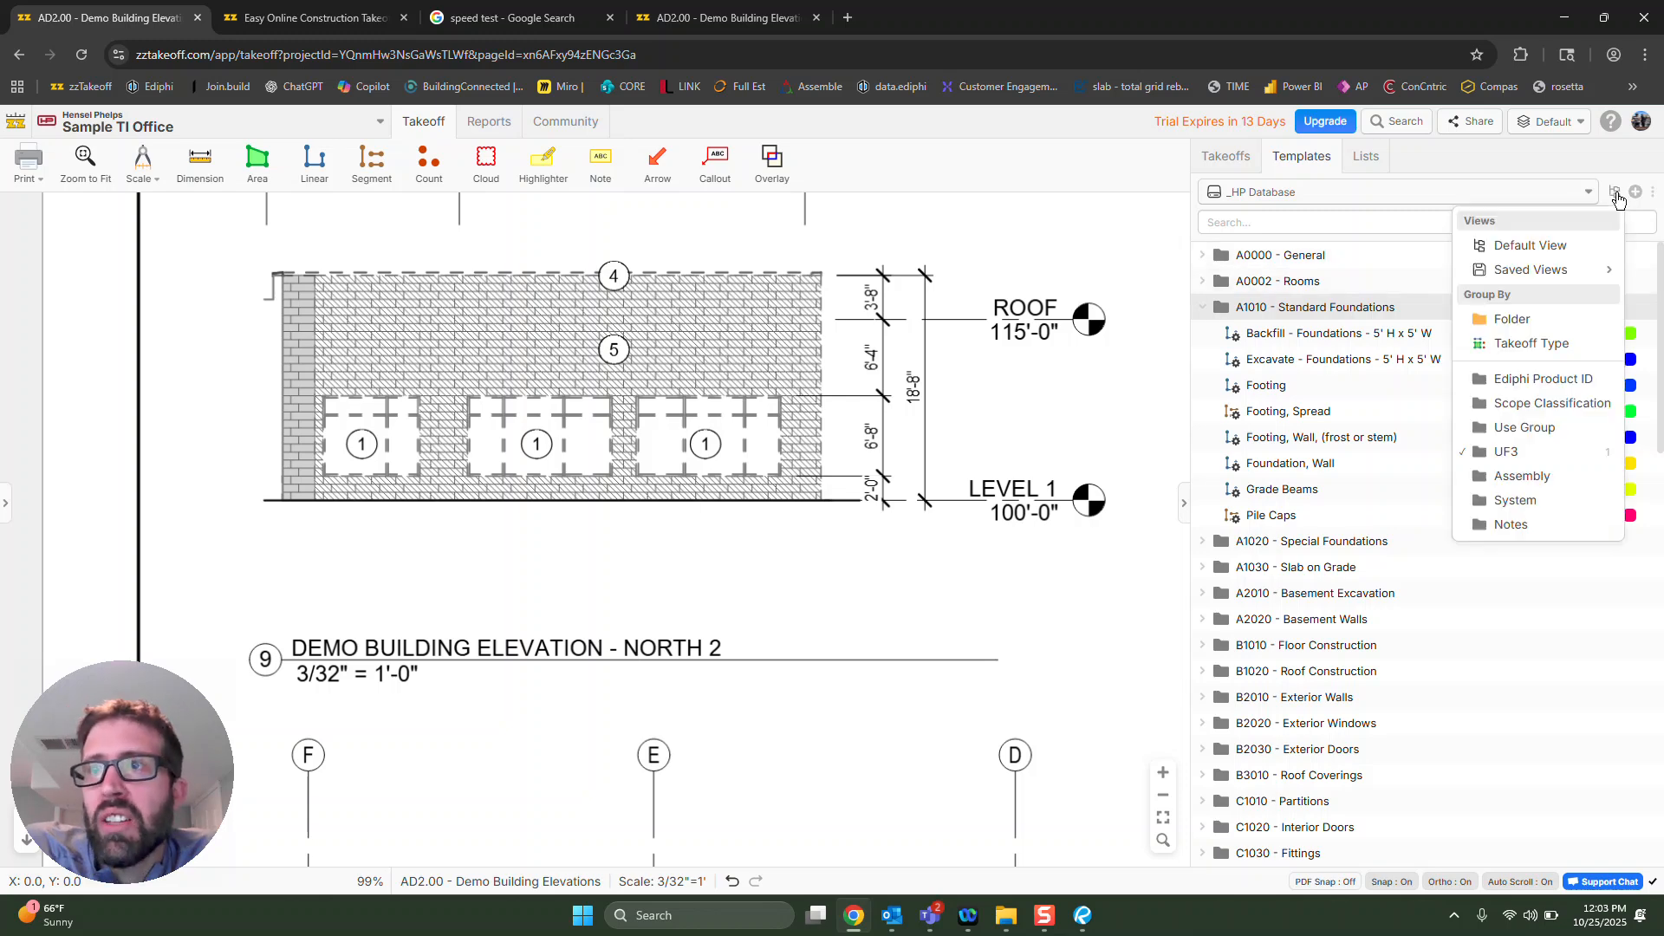
pyautogui.click(1538, 416)
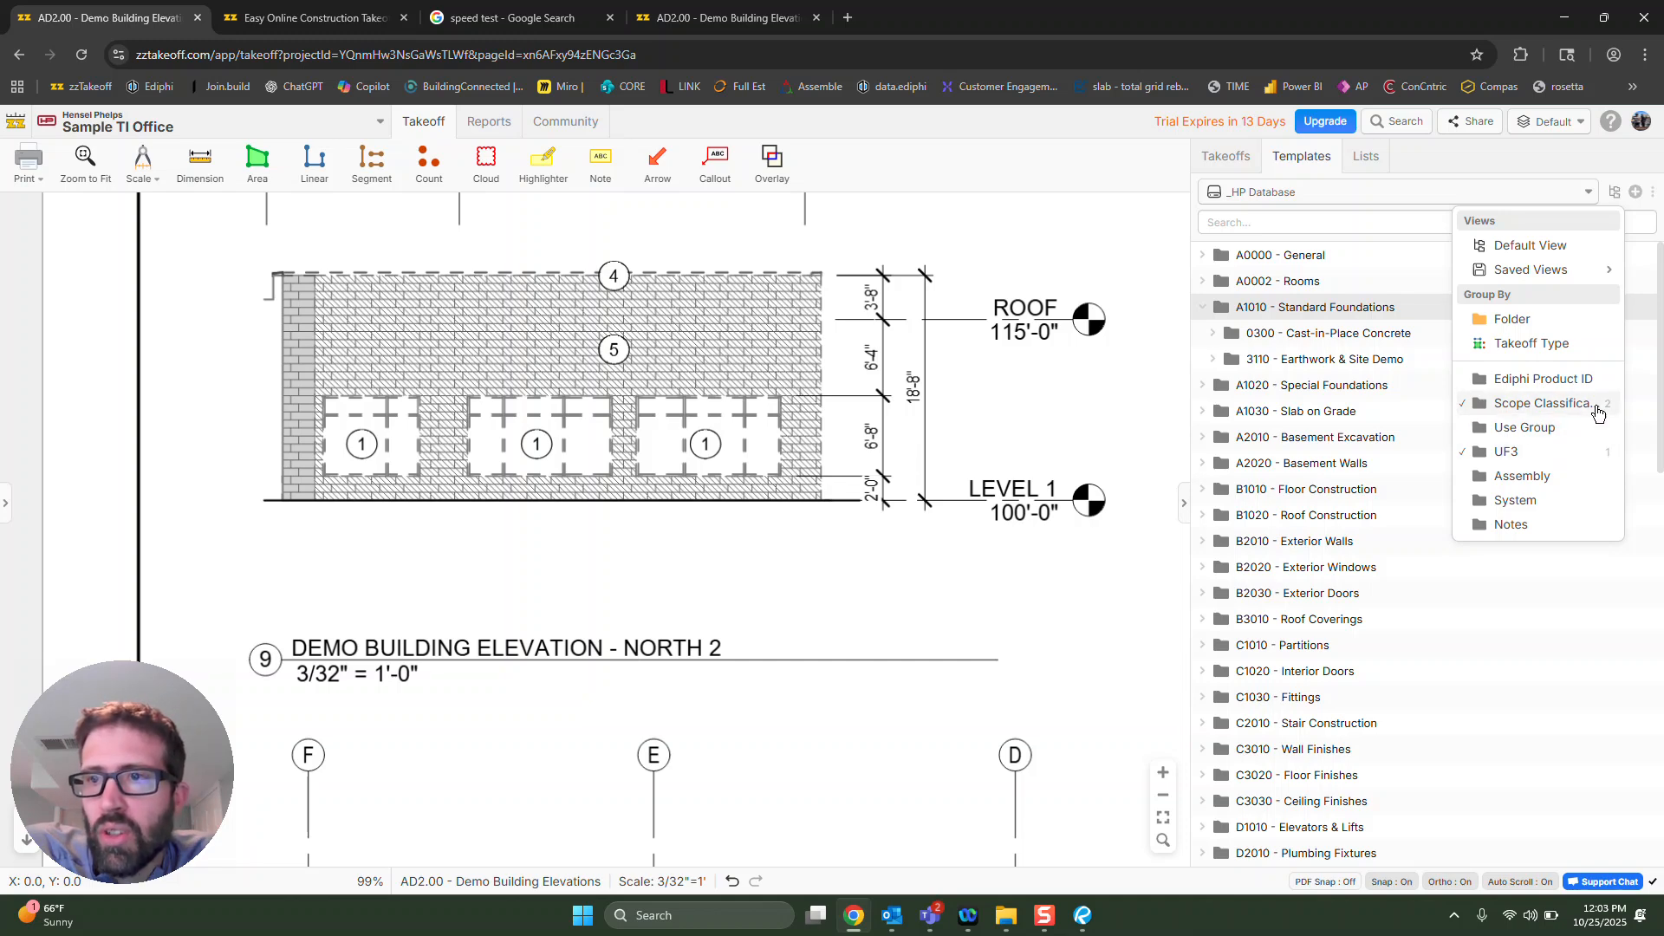
pyautogui.click(1515, 457)
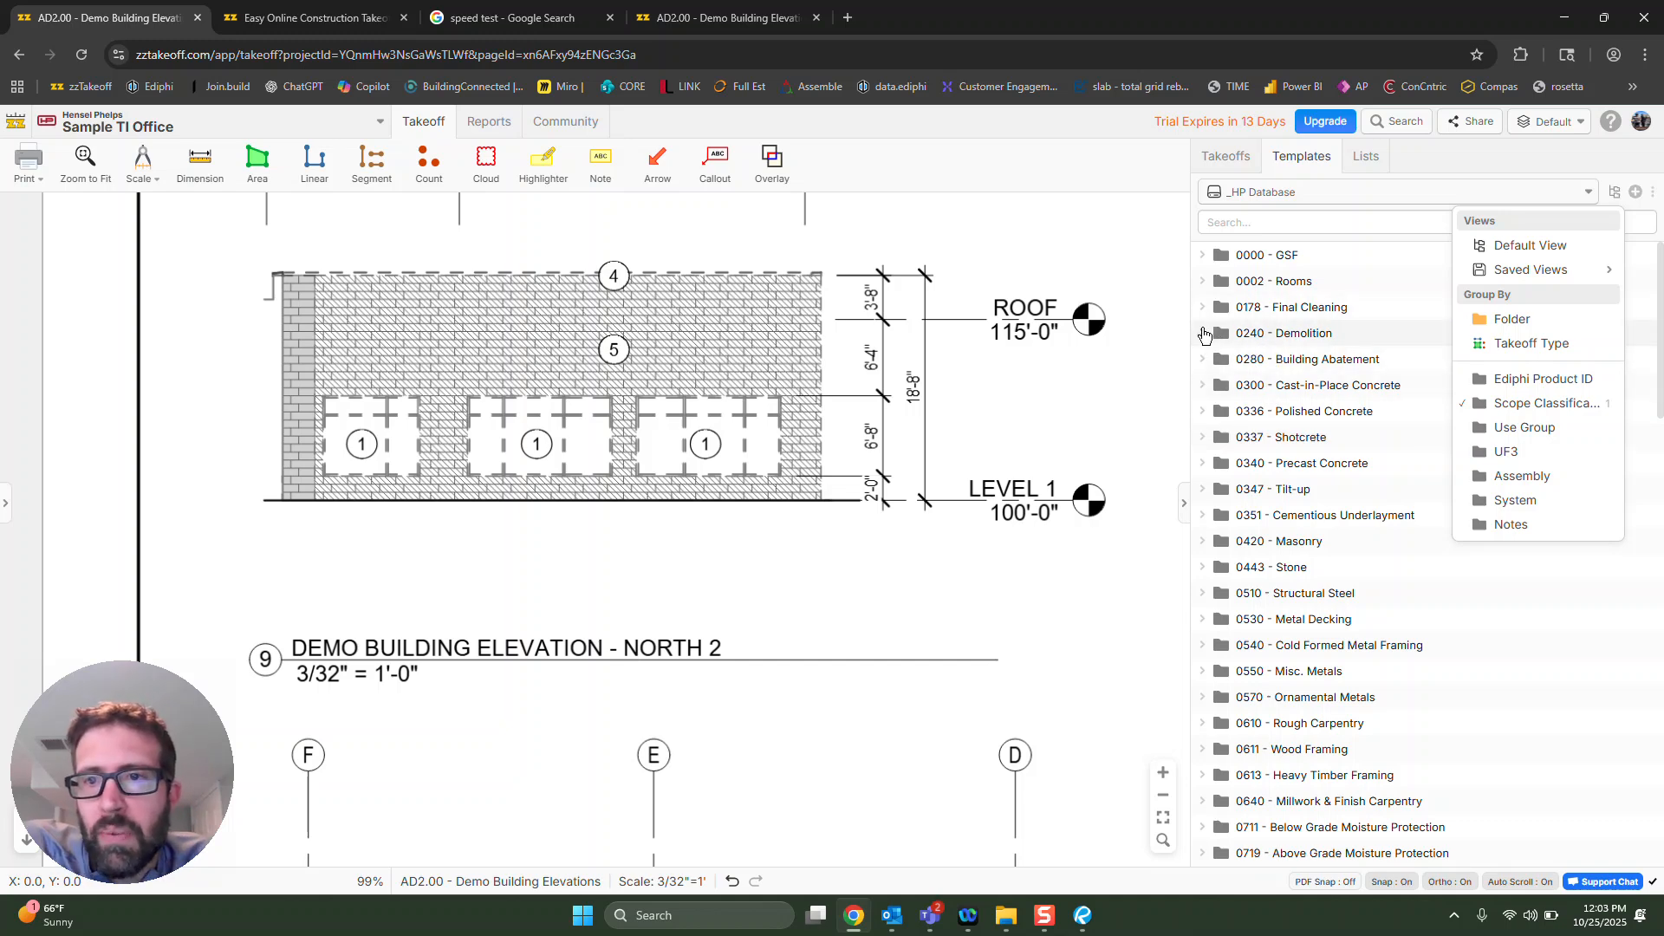
# Look through the templates in the 0300 - Cast-in-Place Concrete group.
pyautogui.click(1202, 385)
pyautogui.scroll(-2, 1380, 544)
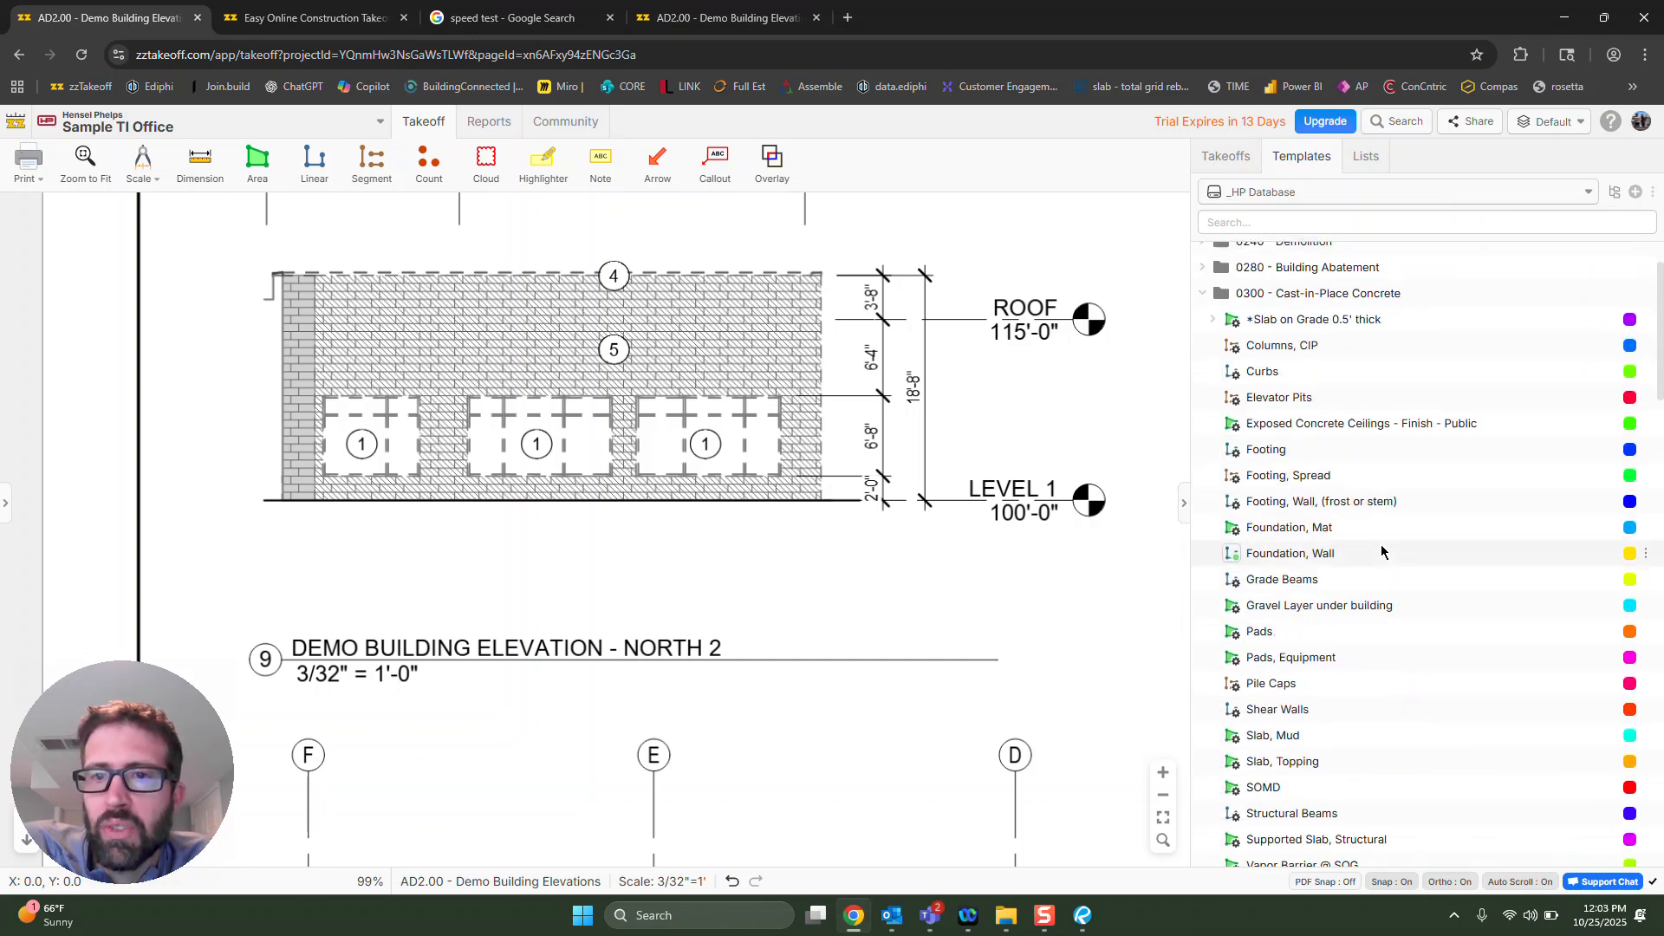
pyautogui.scroll(2, 1282, 420)
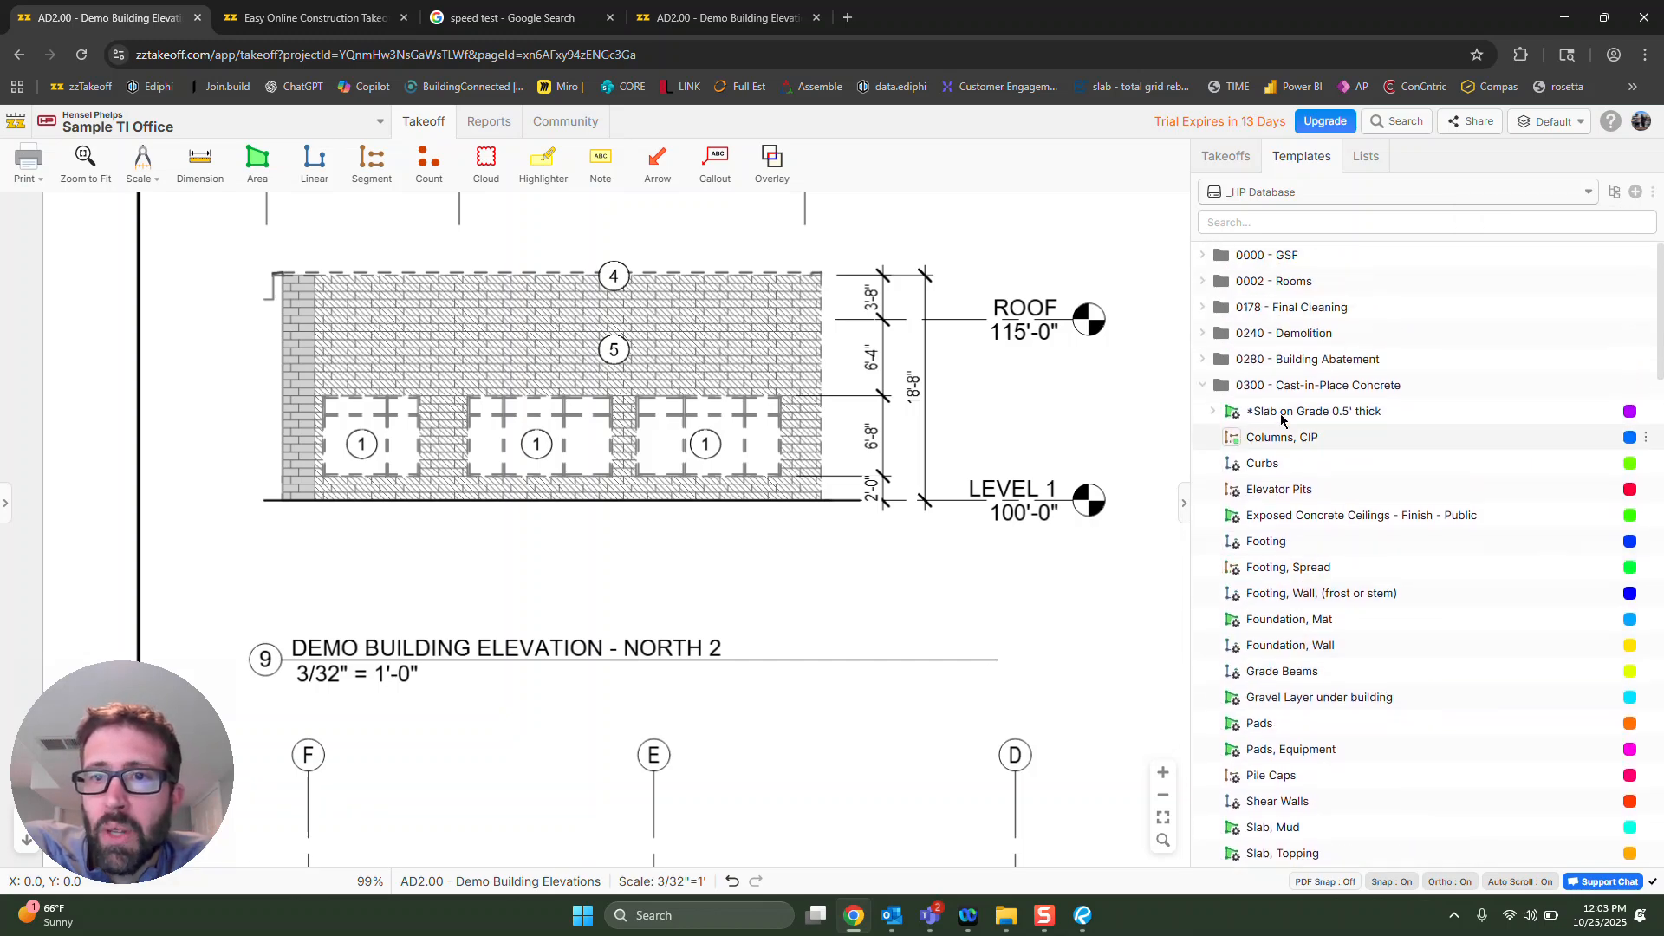
pyautogui.click(1203, 386)
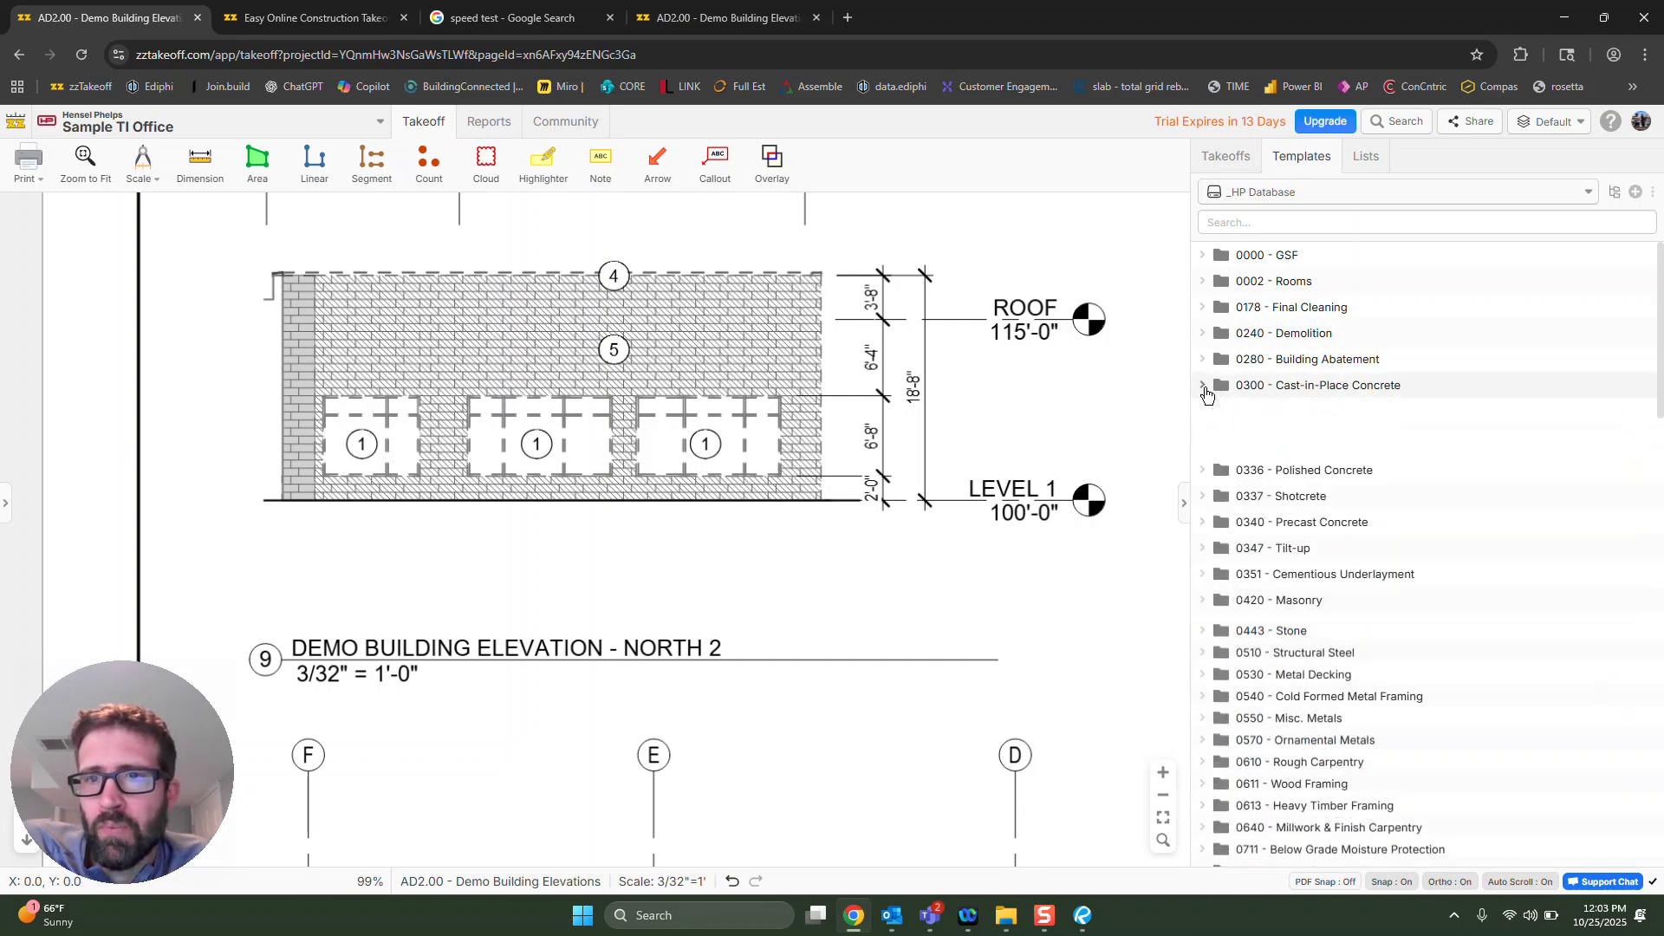
pyautogui.click(1205, 387)
# Search the templates for "gyp" and "dry", and clear the search.
pyautogui.click(1286, 223)
pyautogui.write('gyp')
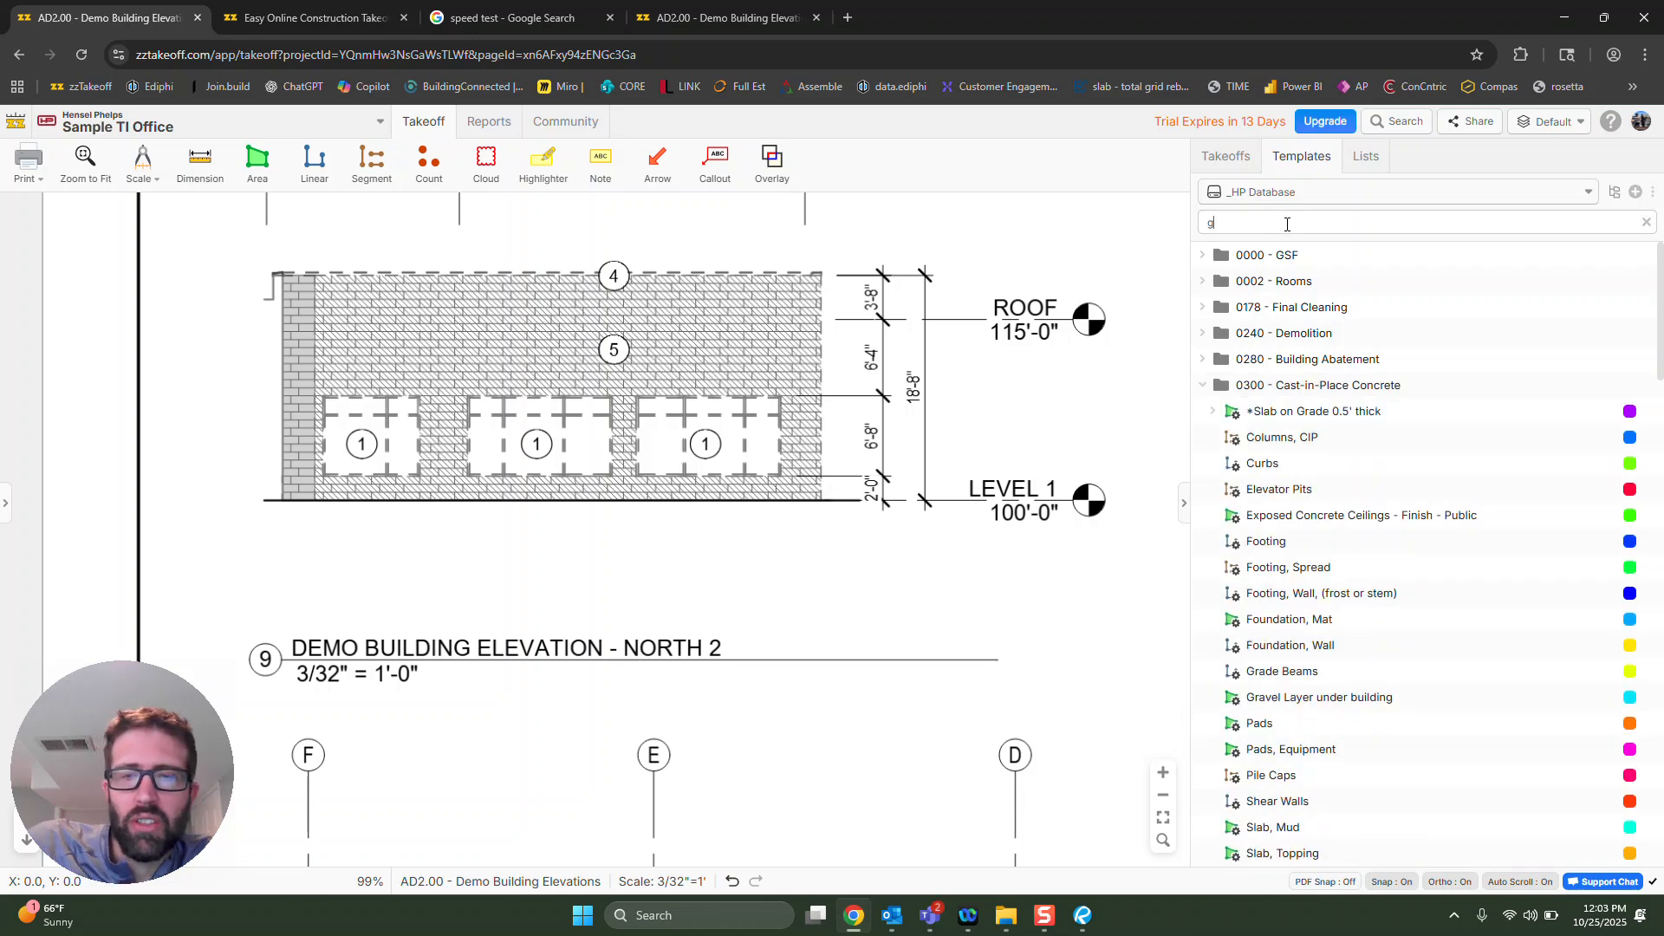
pyautogui.press('BackSpace')
pyautogui.press('BackSpace')
pyautogui.press('BackSpace')
pyautogui.write('dry')
pyautogui.press('BackSpace')
pyautogui.press('BackSpace')
pyautogui.press('BackSpace')
pyautogui.write('d')
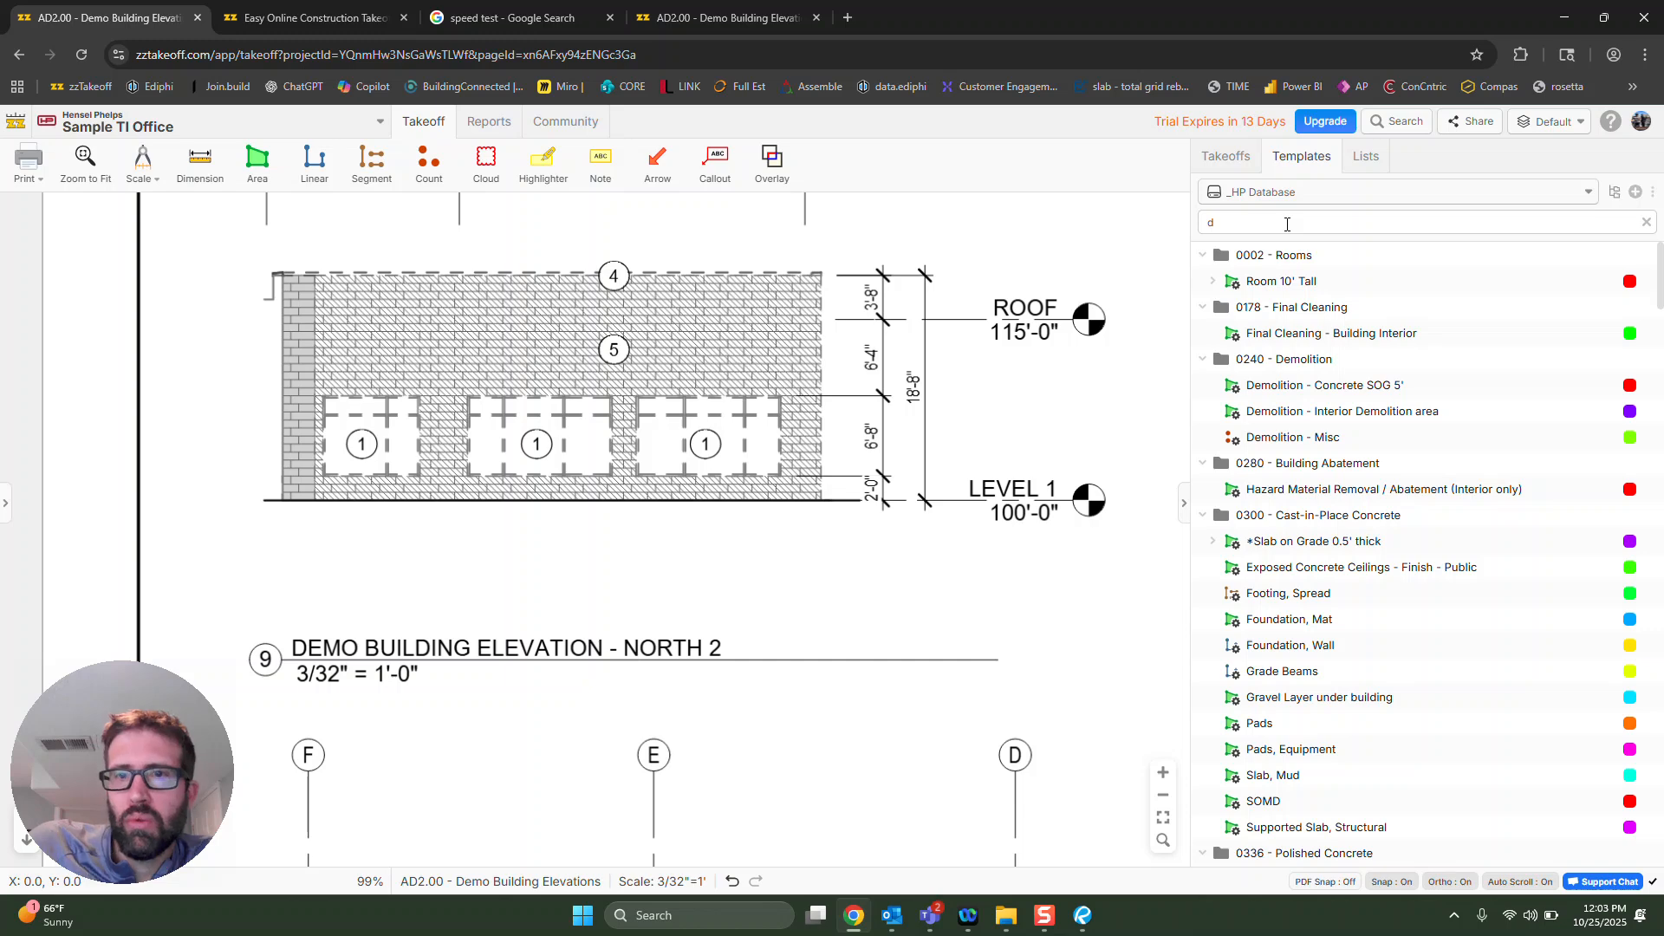
pyautogui.write('ry')
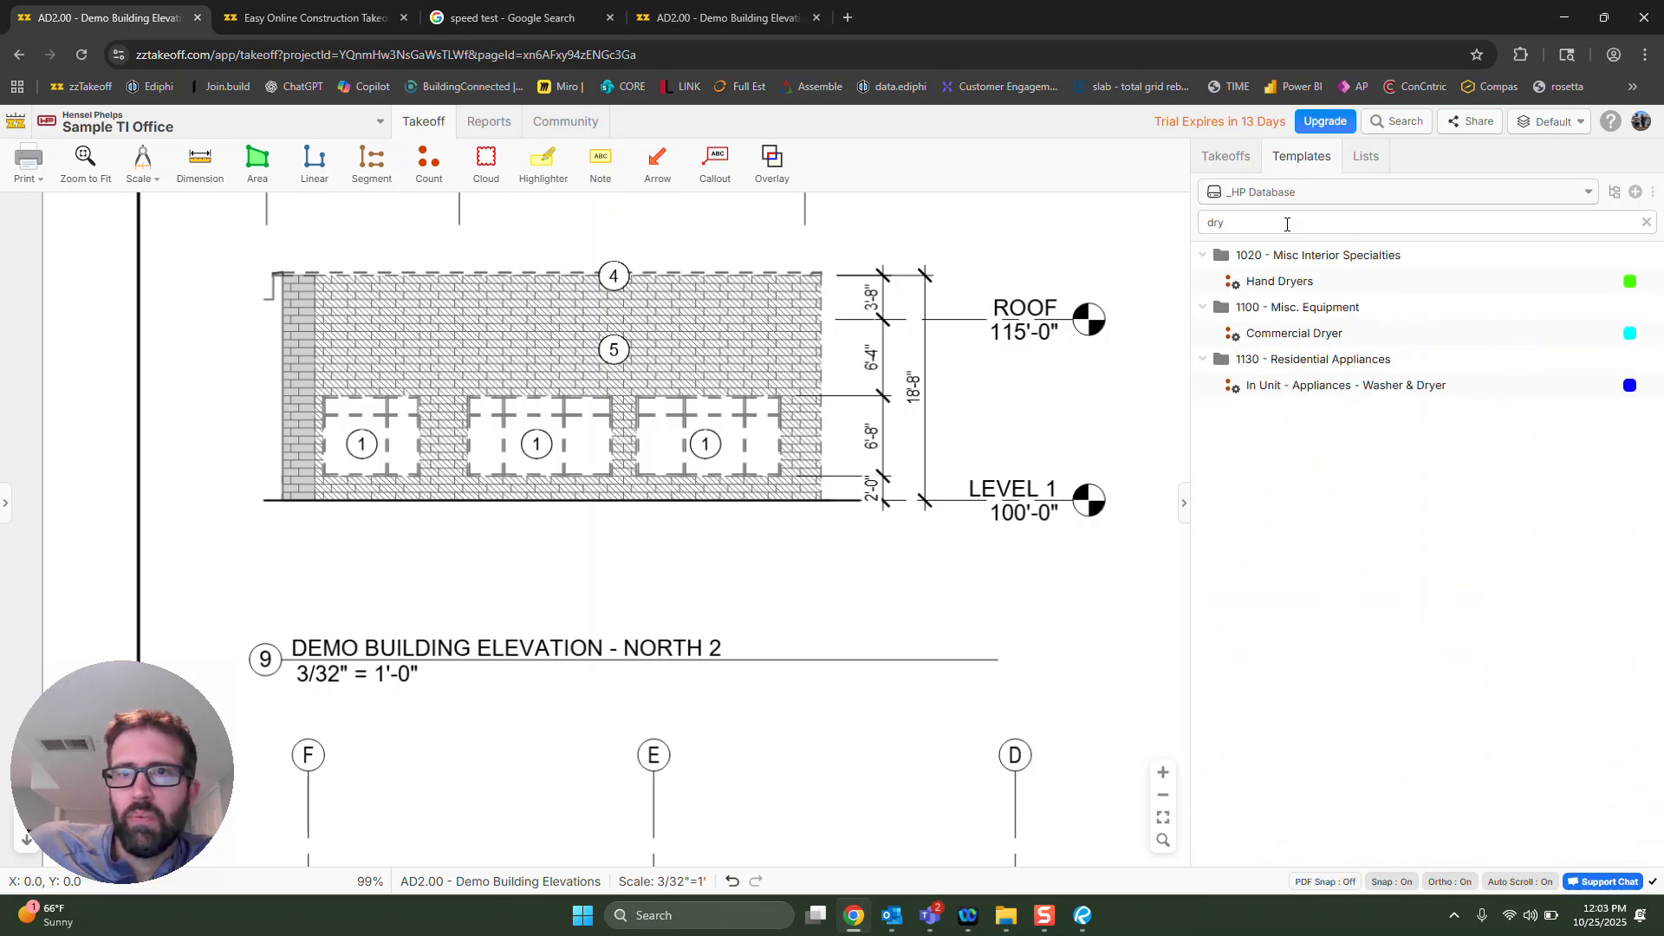
pyautogui.press('BackSpace')
pyautogui.press('BackSpace')
pyautogui.press('BackSpace')
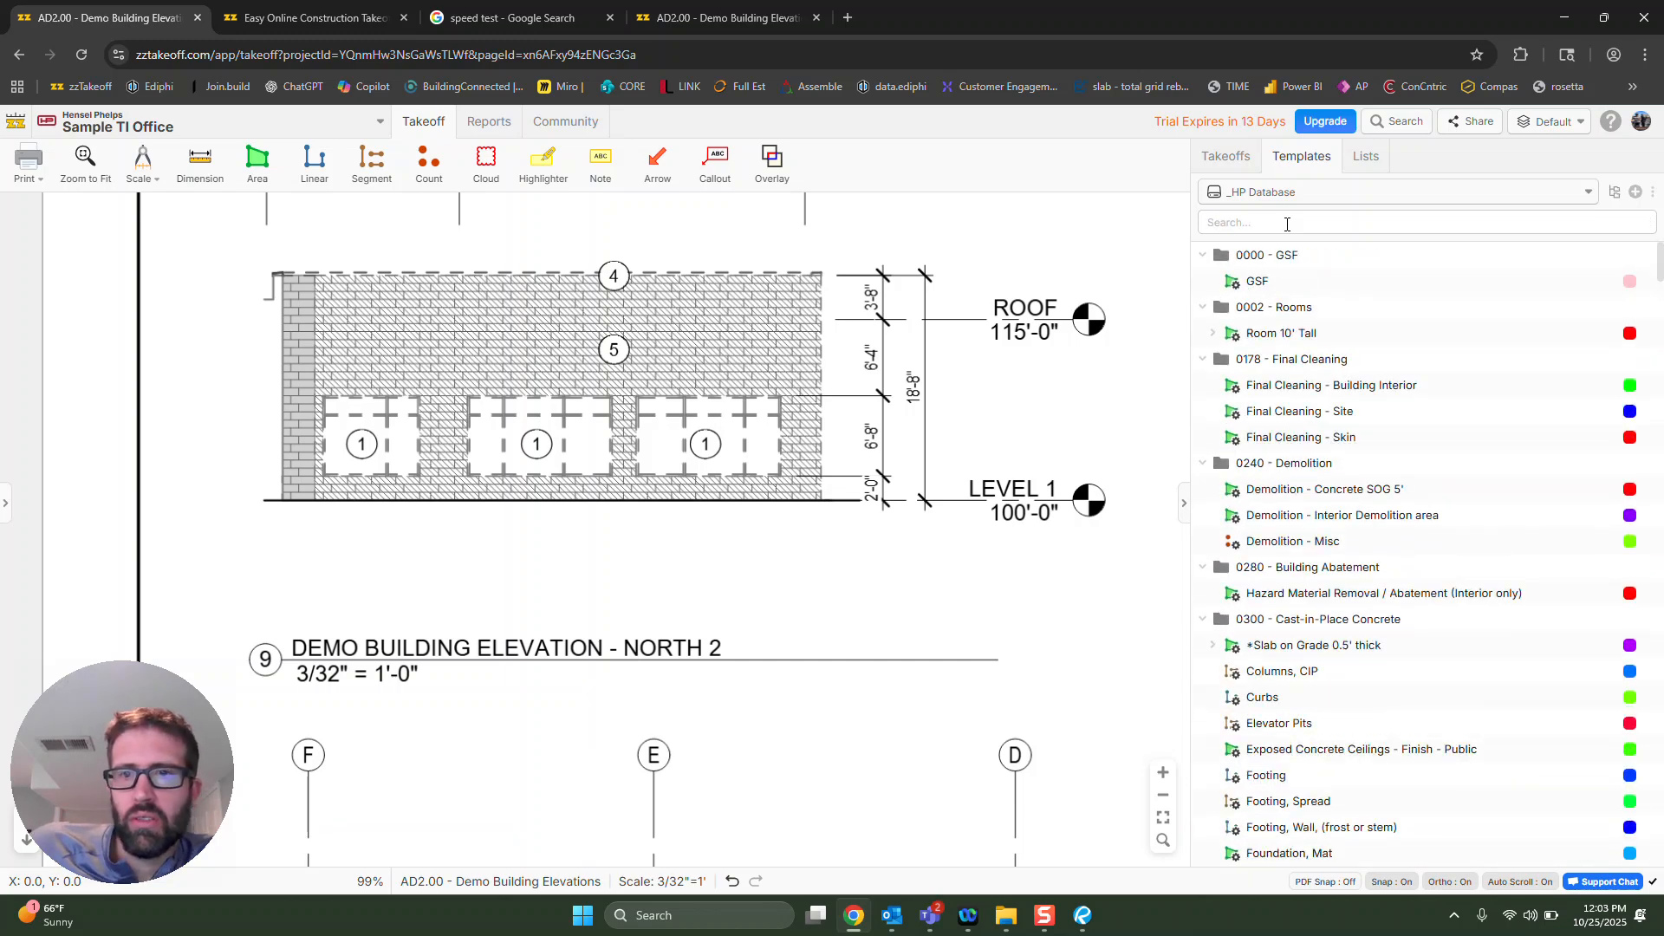
# Collapse all template groups and expand 0920 - Drywall & Related to examine its templates.
pyautogui.rightClick(1306, 313)
pyautogui.click(1356, 352)
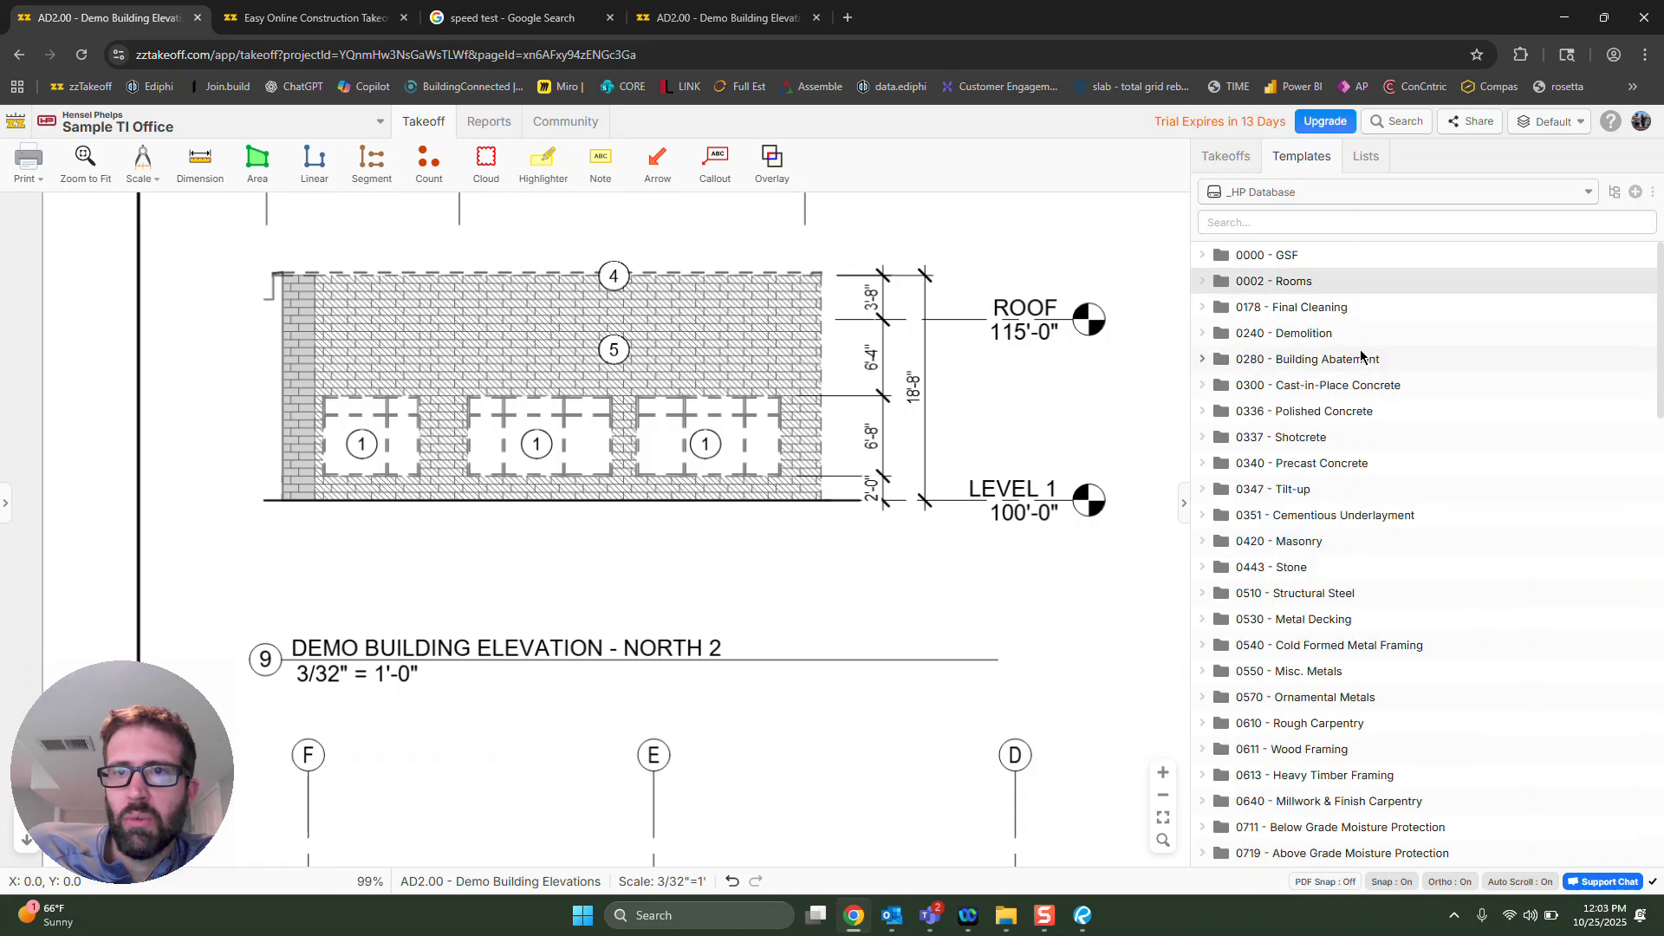
pyautogui.scroll(-6, 1303, 648)
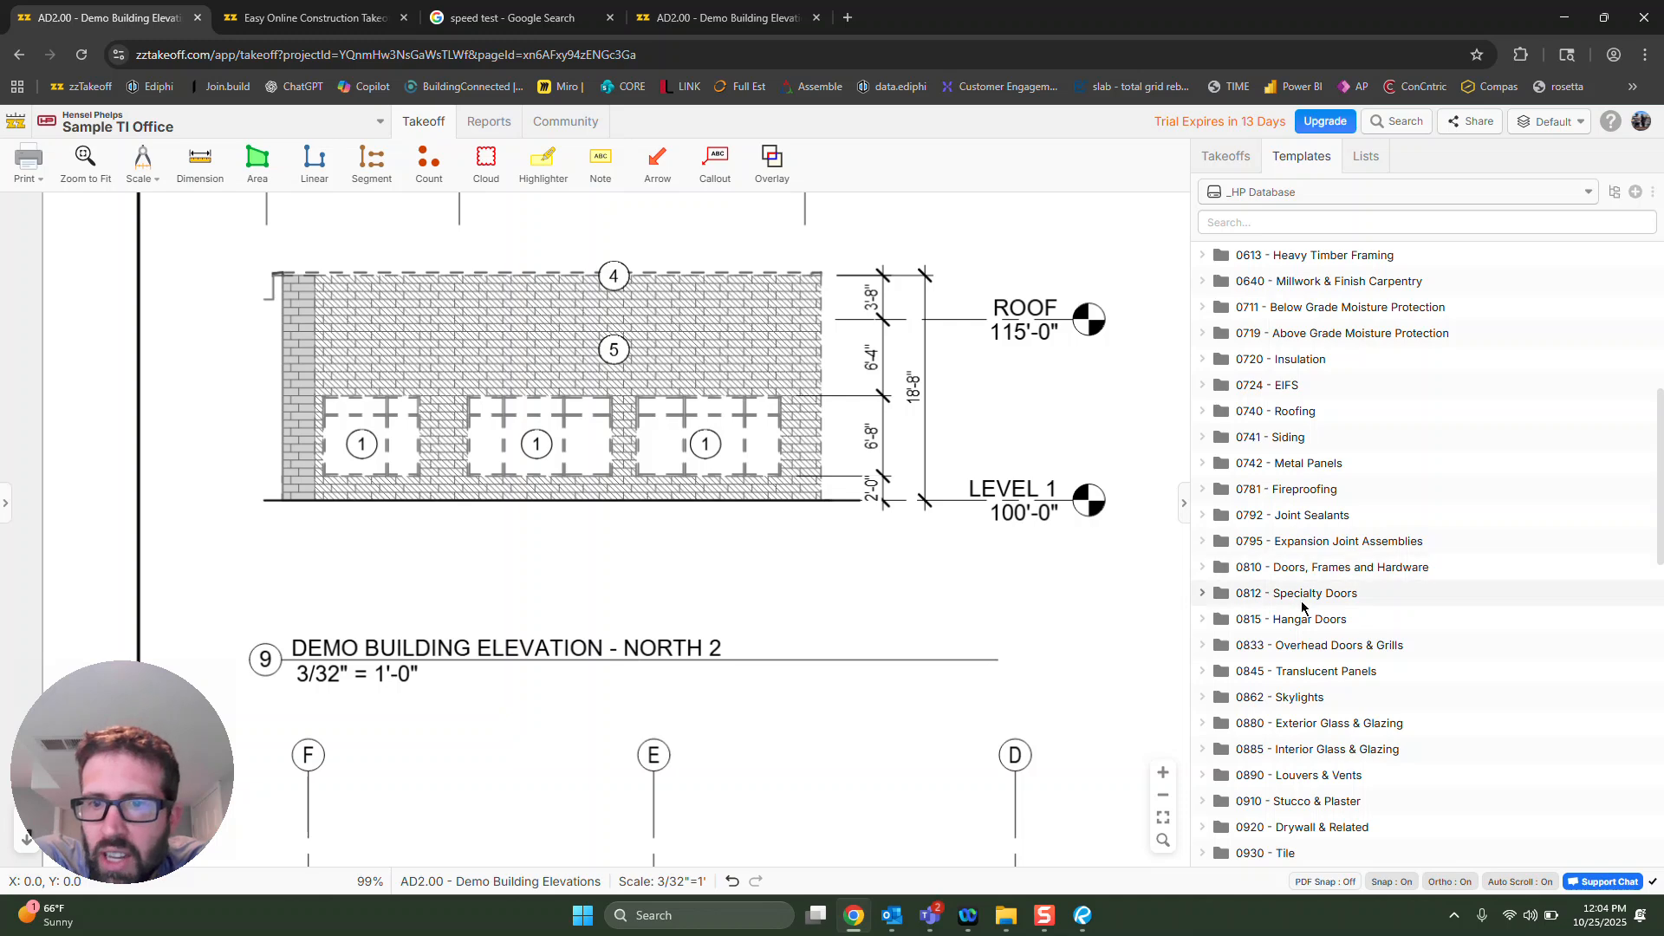
pyautogui.scroll(-2, 1309, 572)
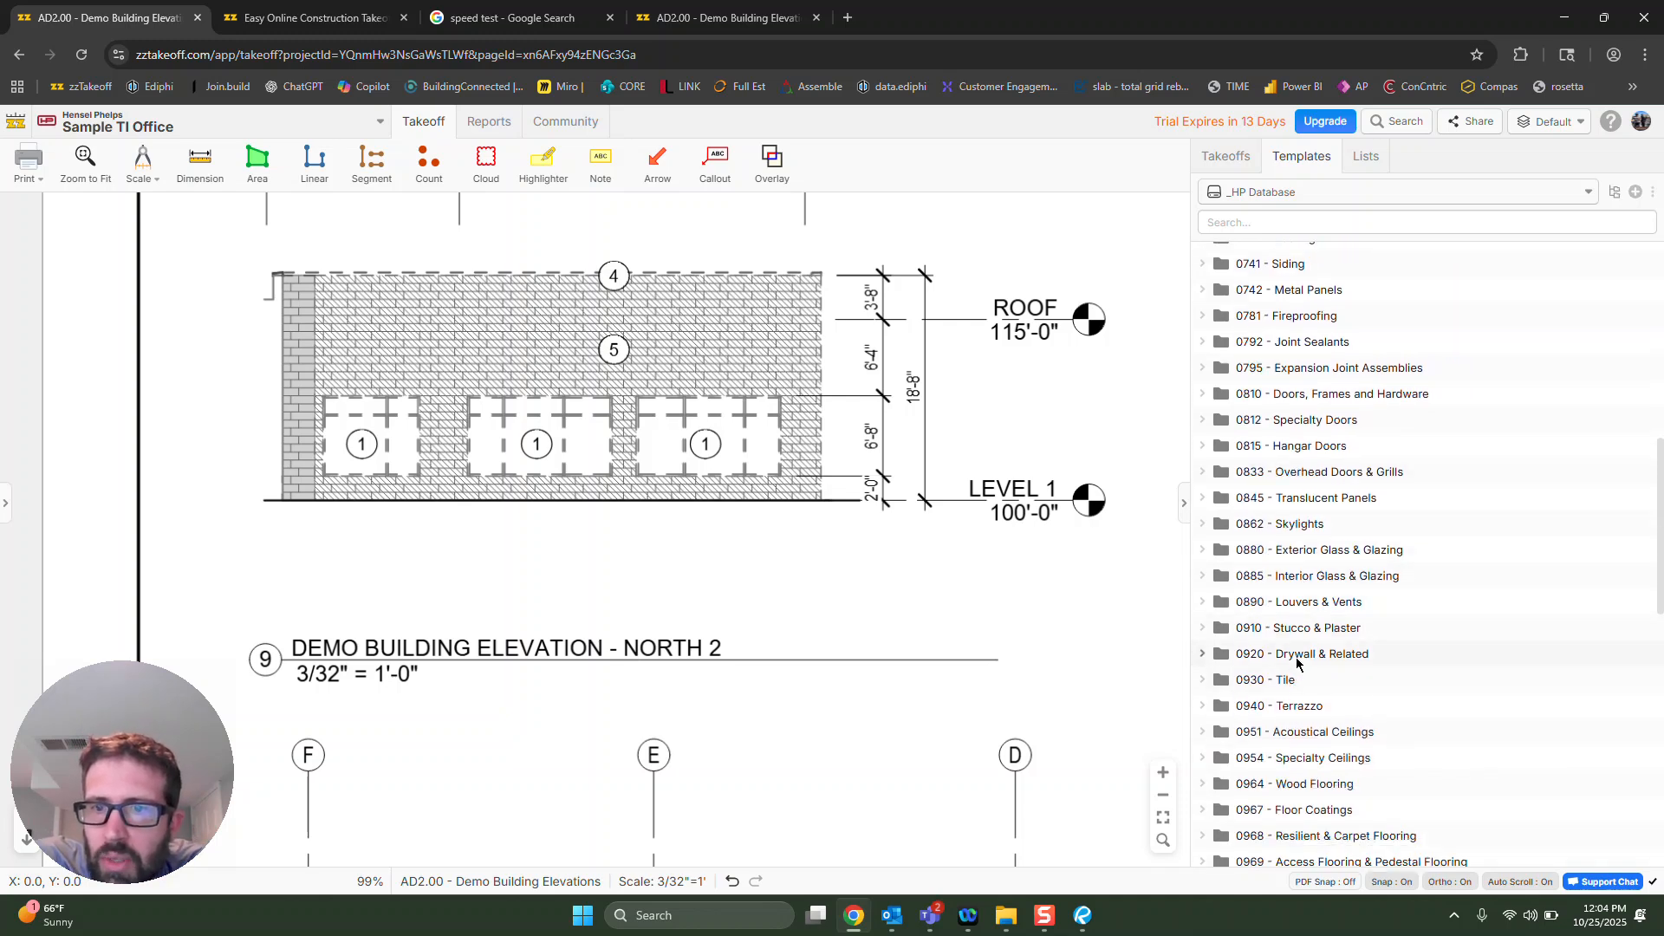
pyautogui.click(1209, 660)
pyautogui.scroll(-1, 1326, 641)
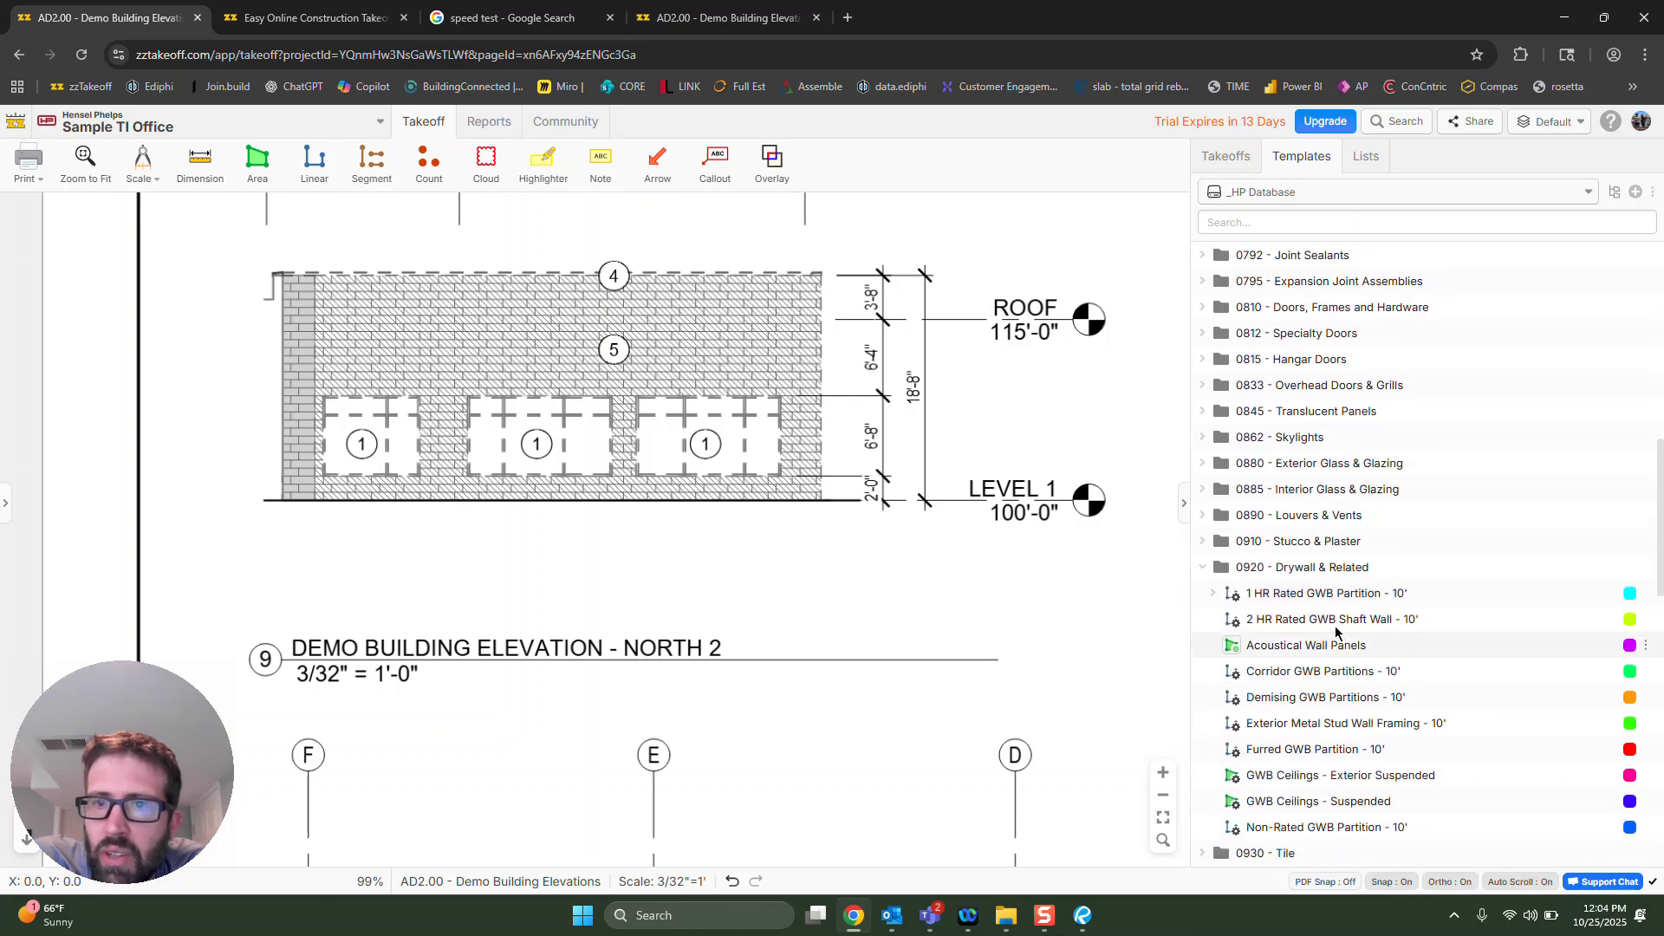
# Filter the templates by "GWB" and add all matching 0920 - Drywall & Related templates to the project's takeoffs.
pyautogui.write('GWB')
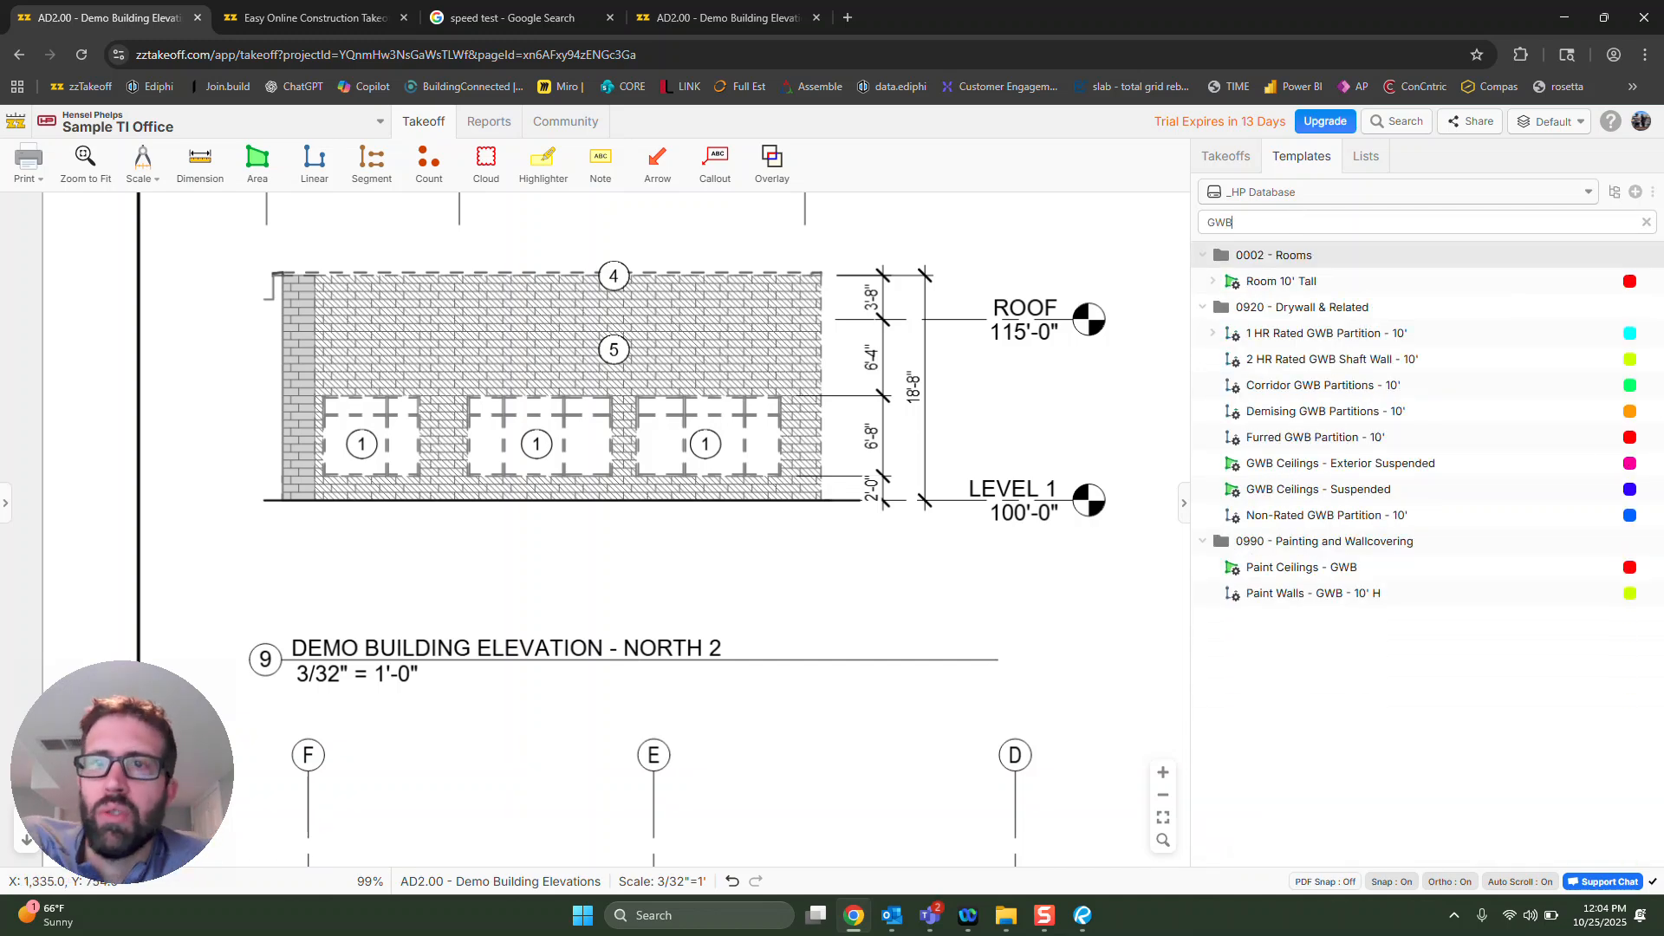
pyautogui.click(1228, 330)
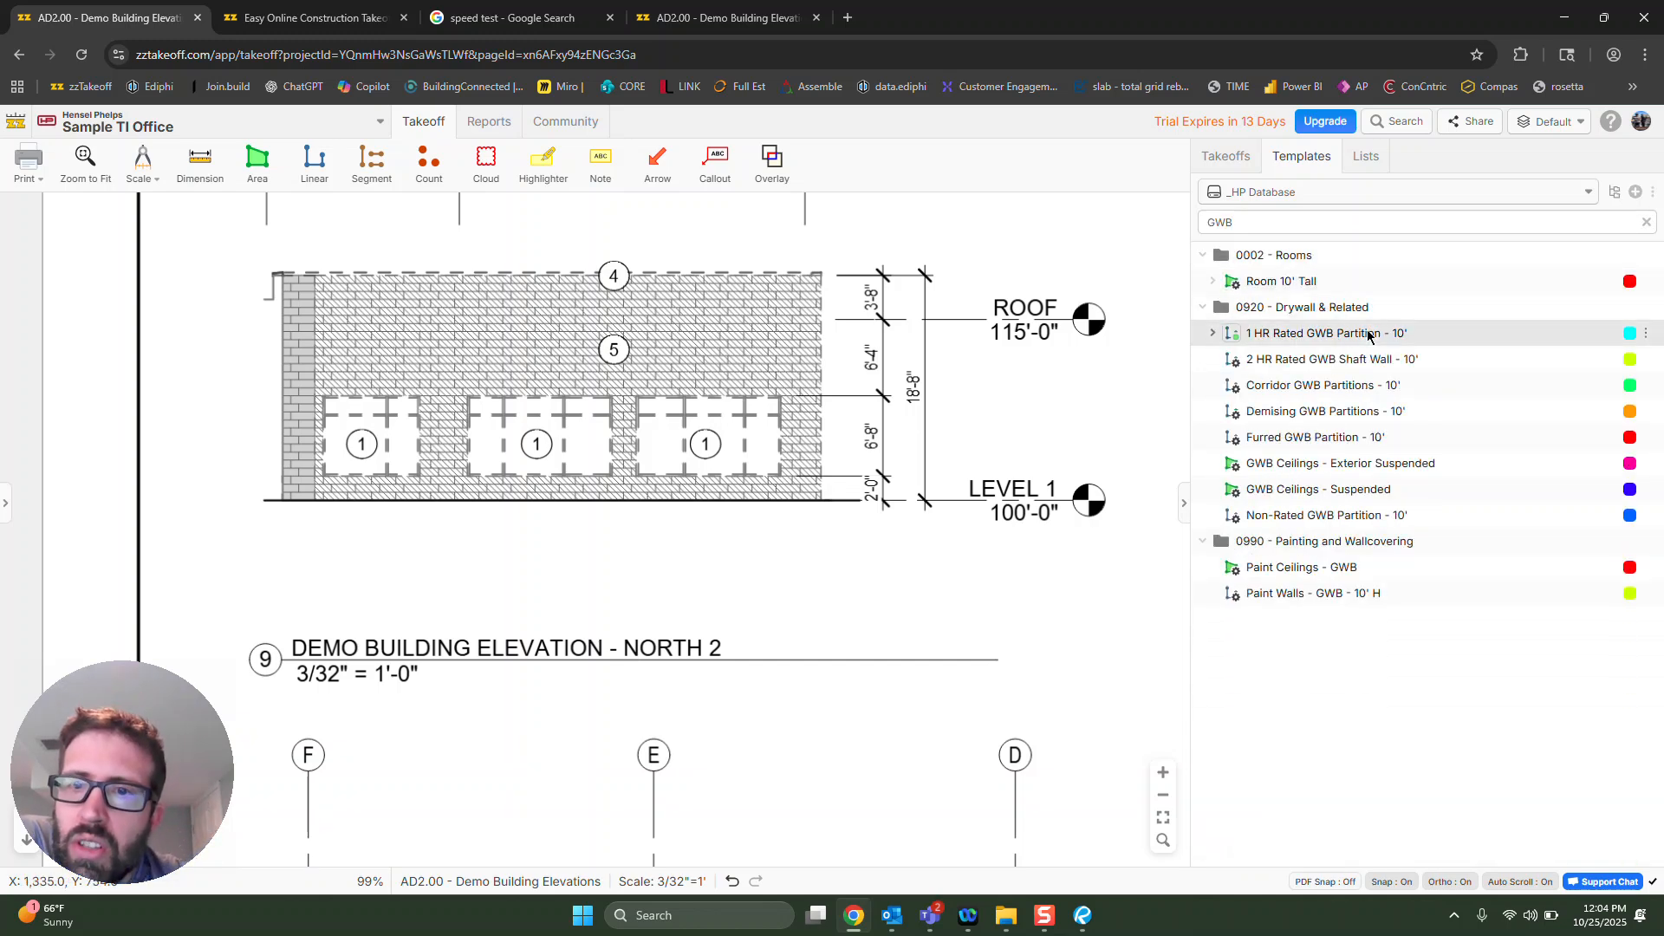
pyautogui.keyDown('shift'); pyautogui.click(1308, 513); pyautogui.keyUp('shift')
pyautogui.rightClick(1321, 433)
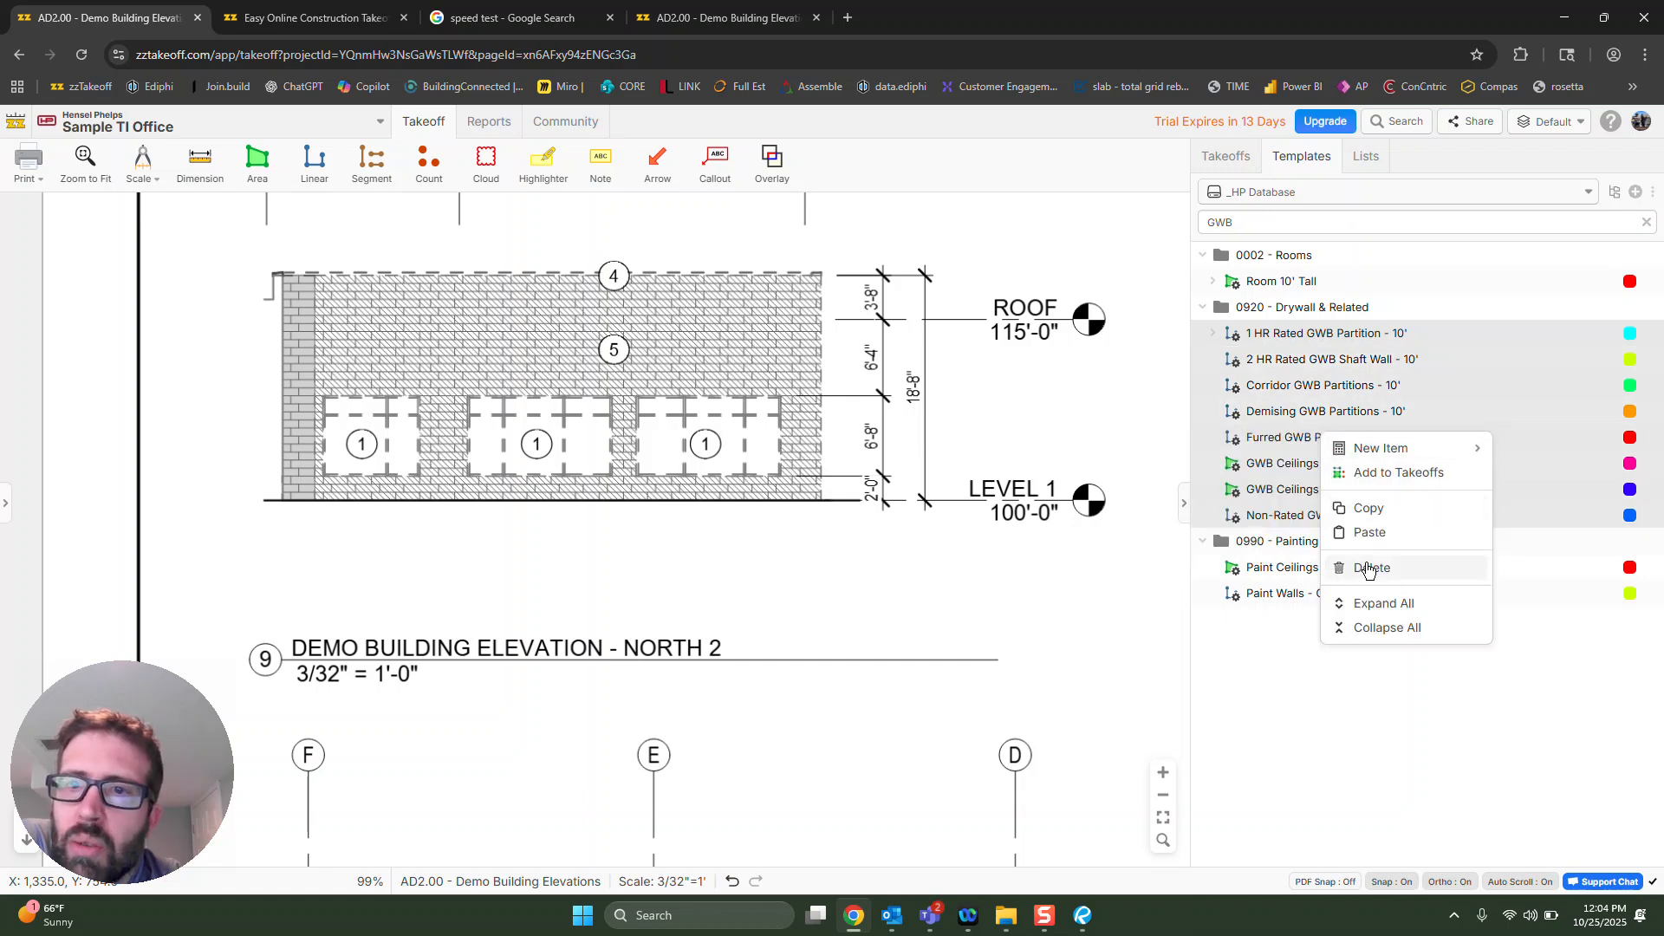
pyautogui.click(1399, 472)
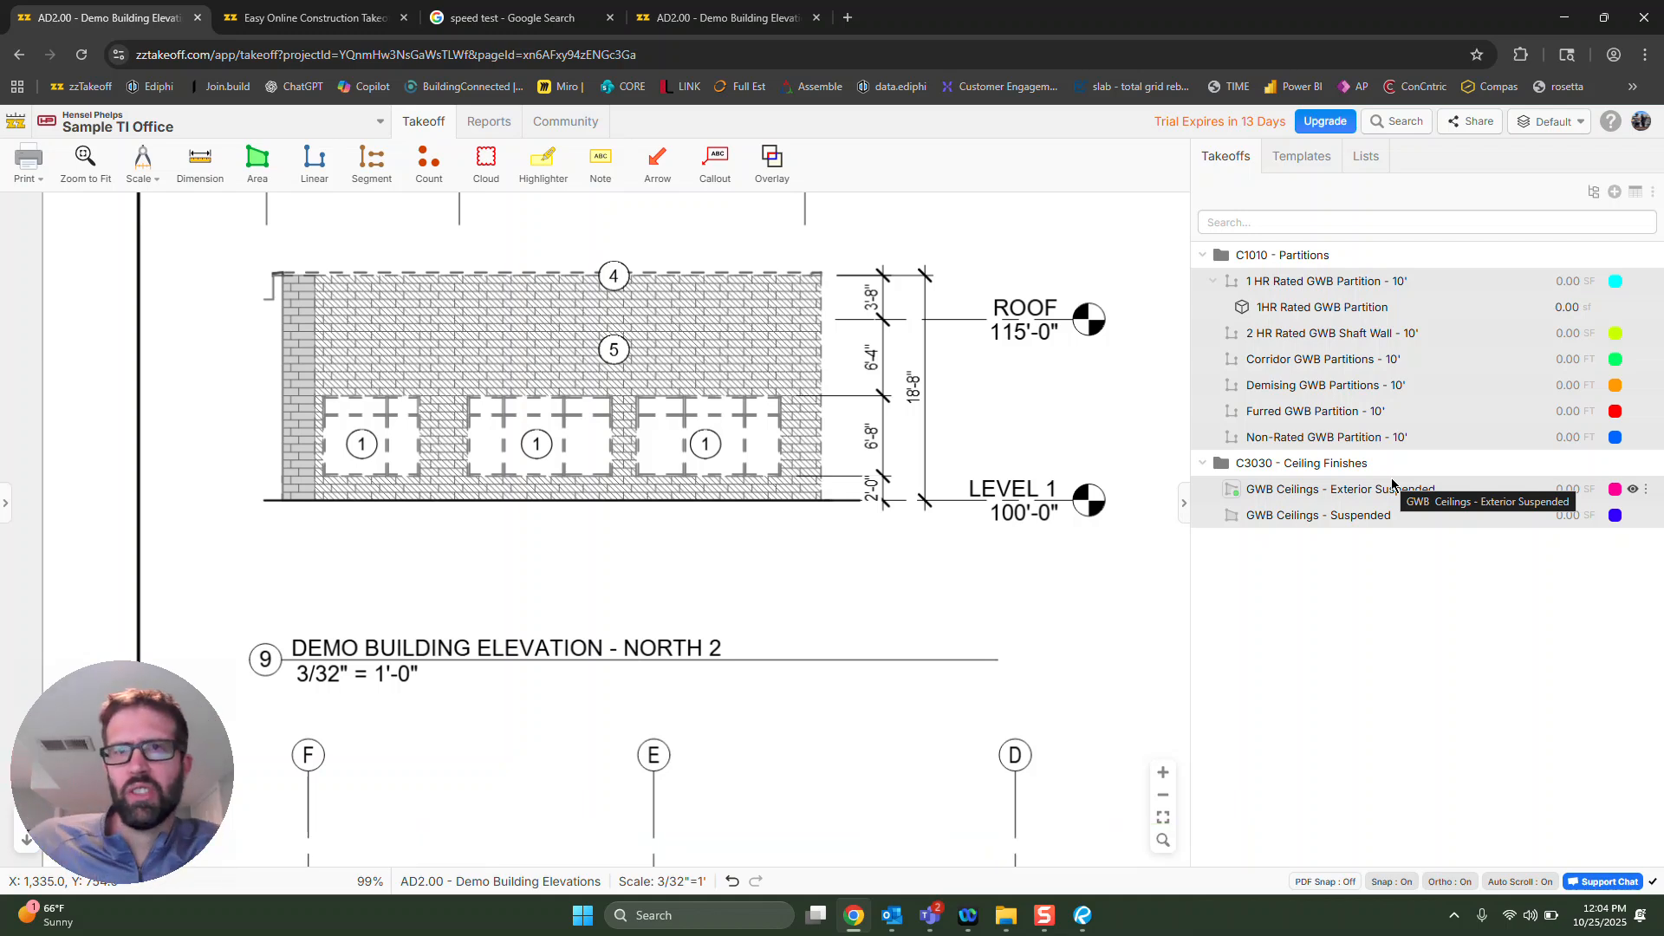
# Collapse the 1 HR Rated GWB Partition - 10' takeoff and open the Level 3 Space Plan page.
pyautogui.click(1212, 283)
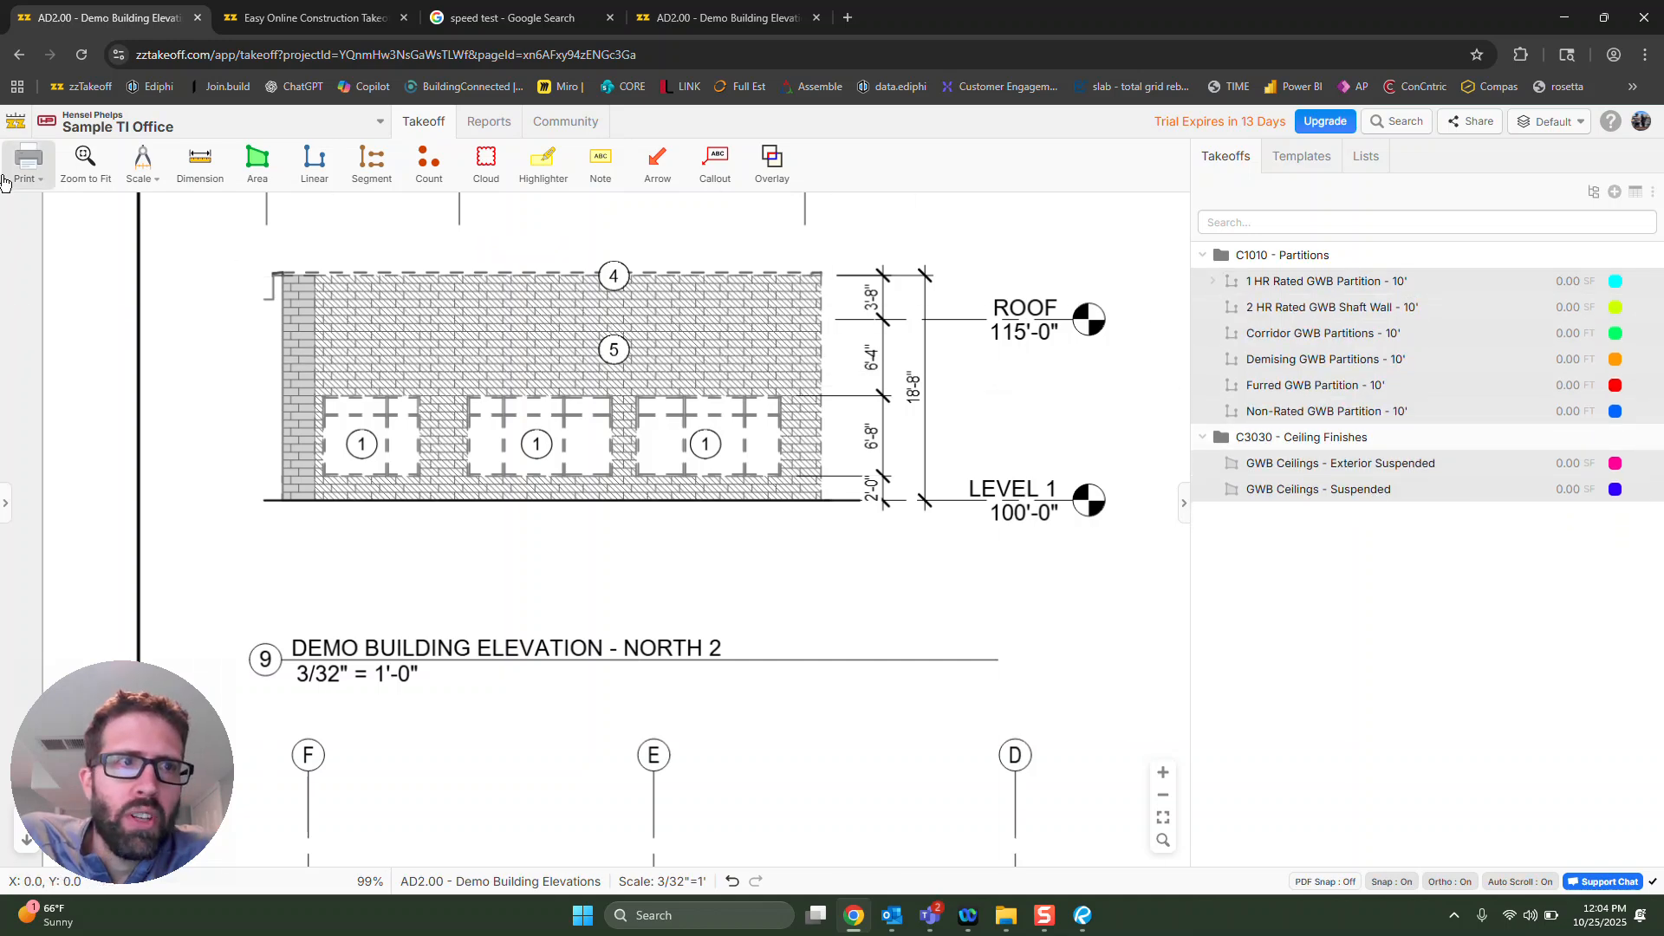
pyautogui.click(6, 502)
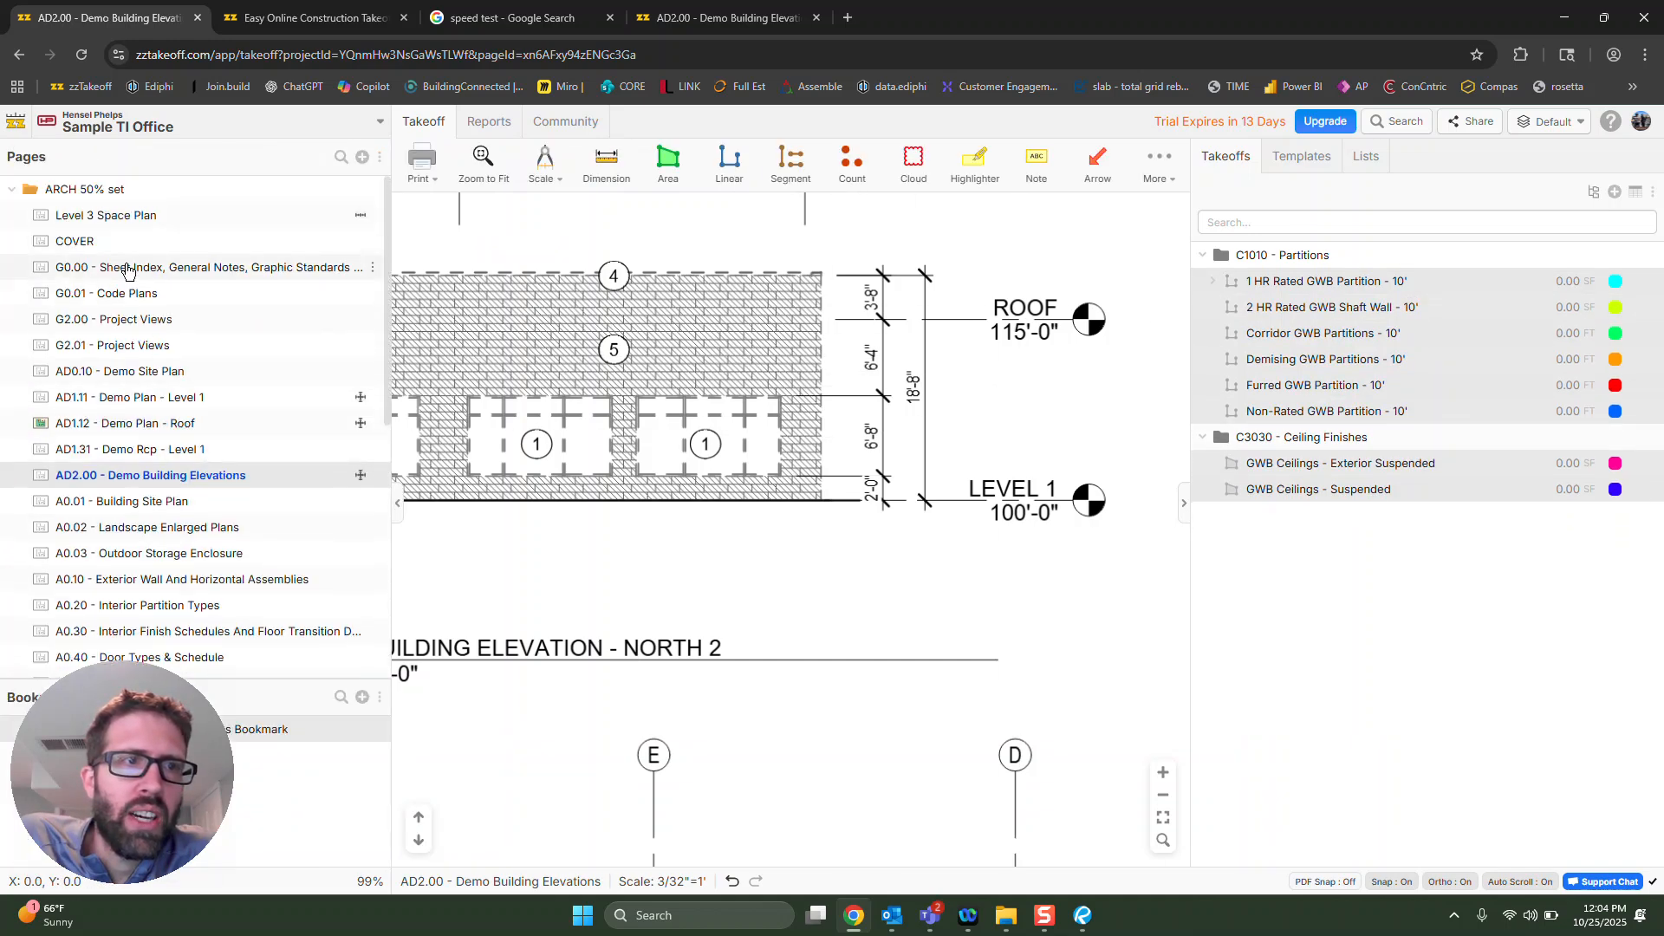
pyautogui.click(123, 219)
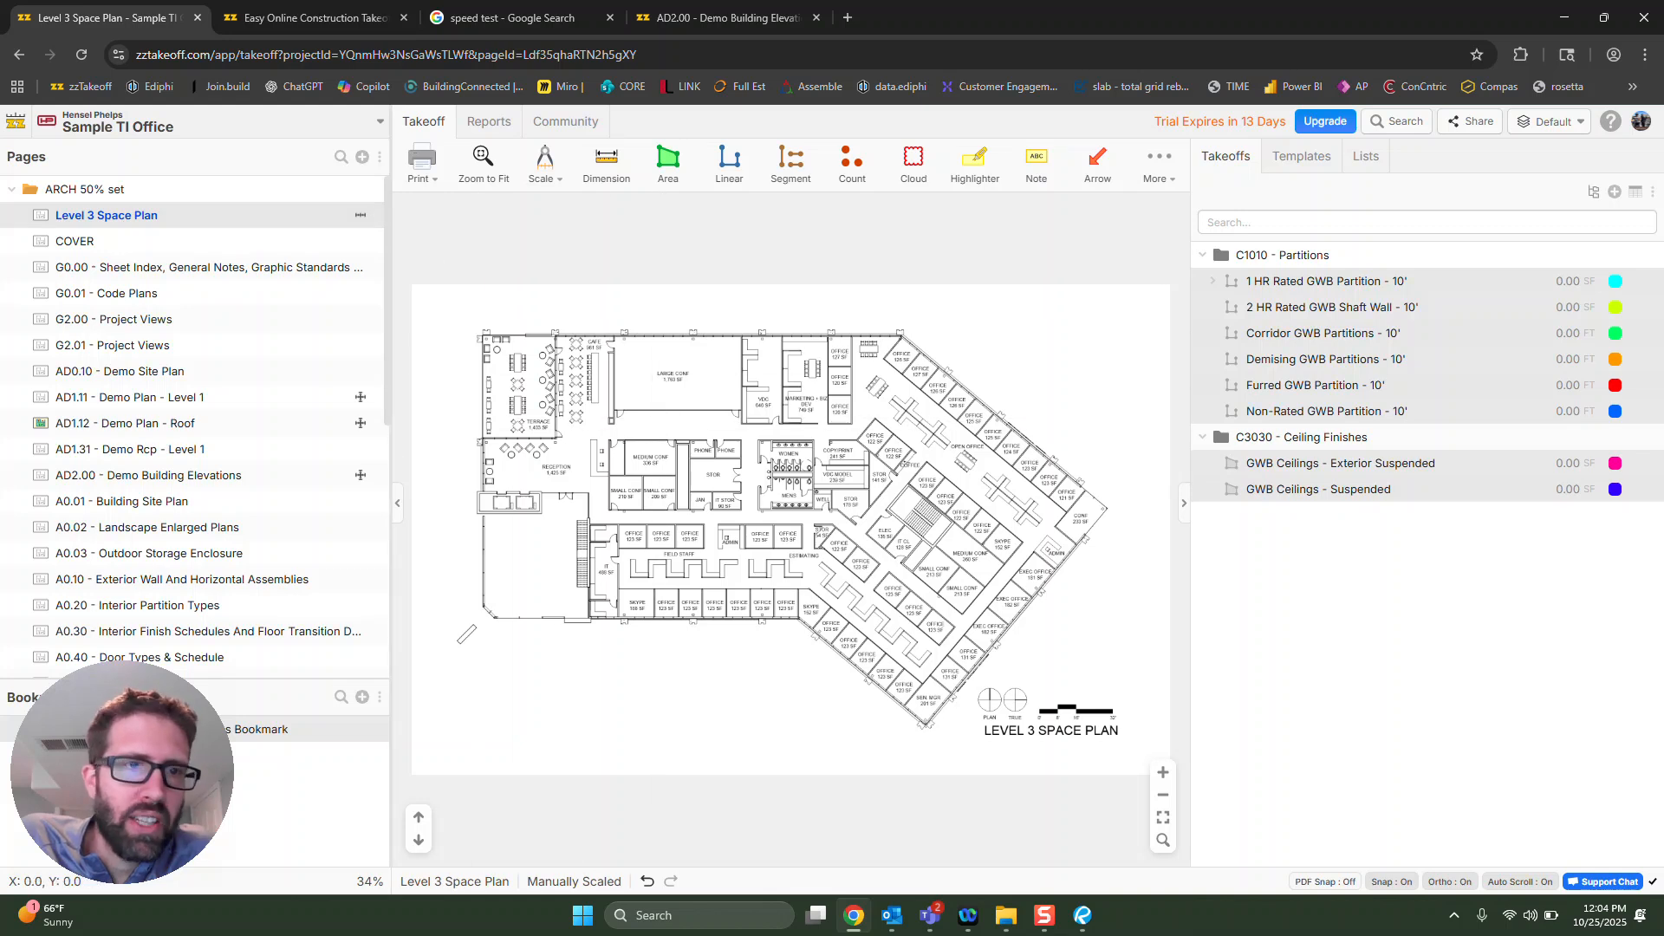
# Hide the page list to enlarge the plan view and select the 1 HR Rated GWB Partition - 10' takeoff.
pyautogui.click(395, 508)
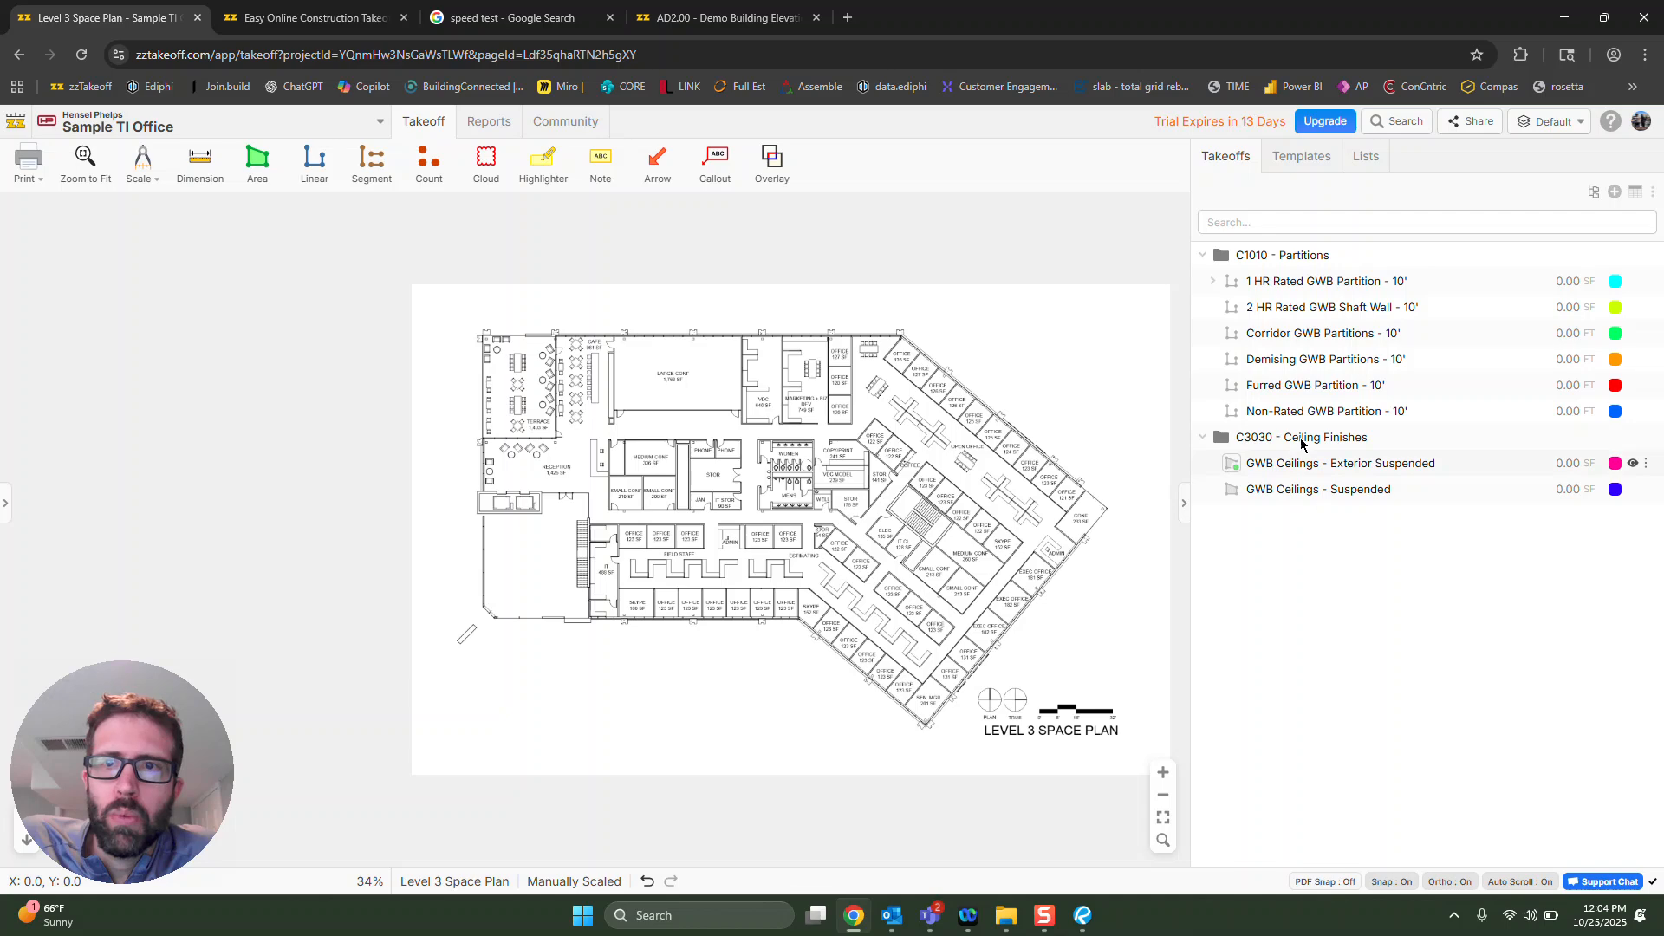
pyautogui.scroll(2, 772, 557)
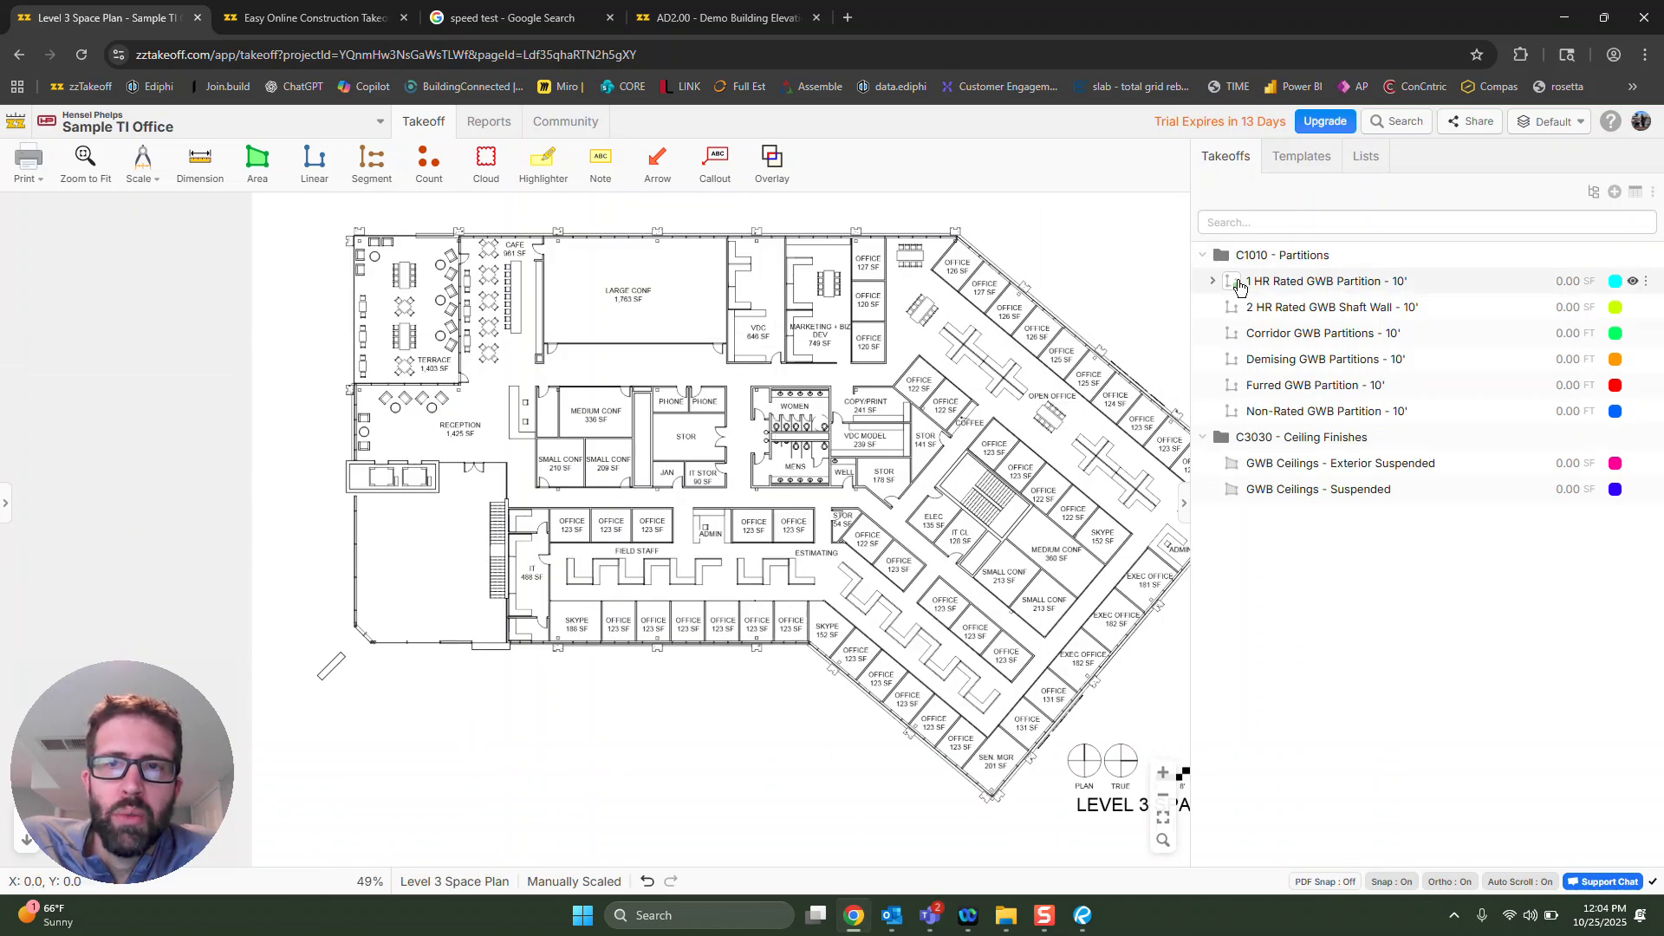
pyautogui.click(1300, 333)
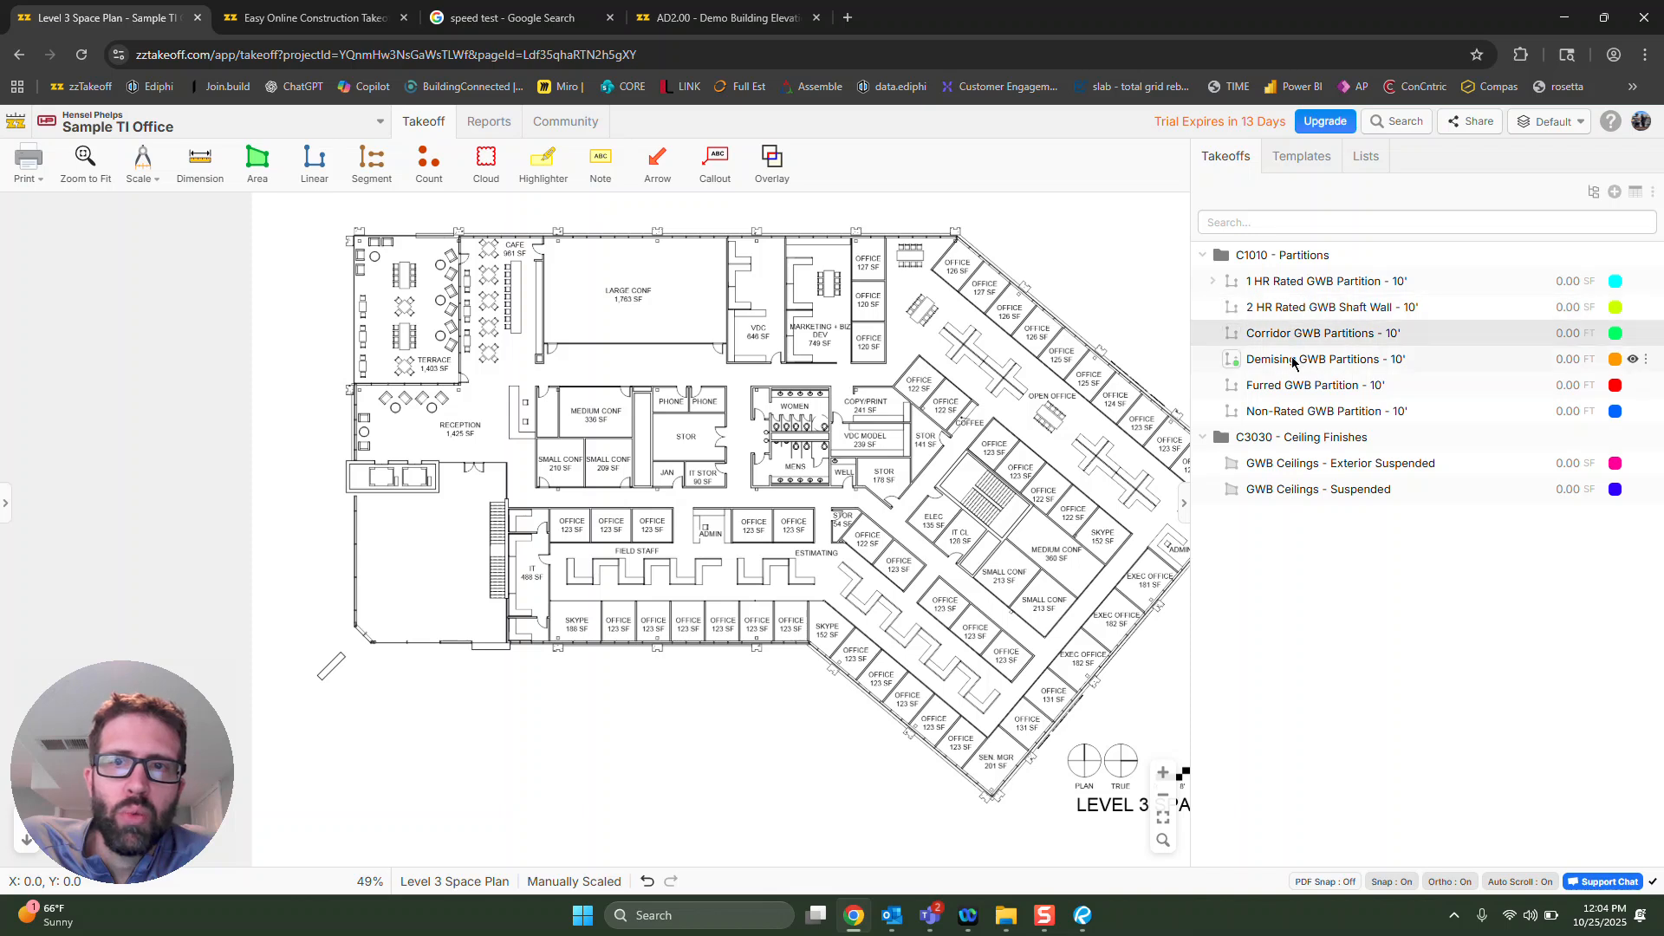
pyautogui.click(1313, 282)
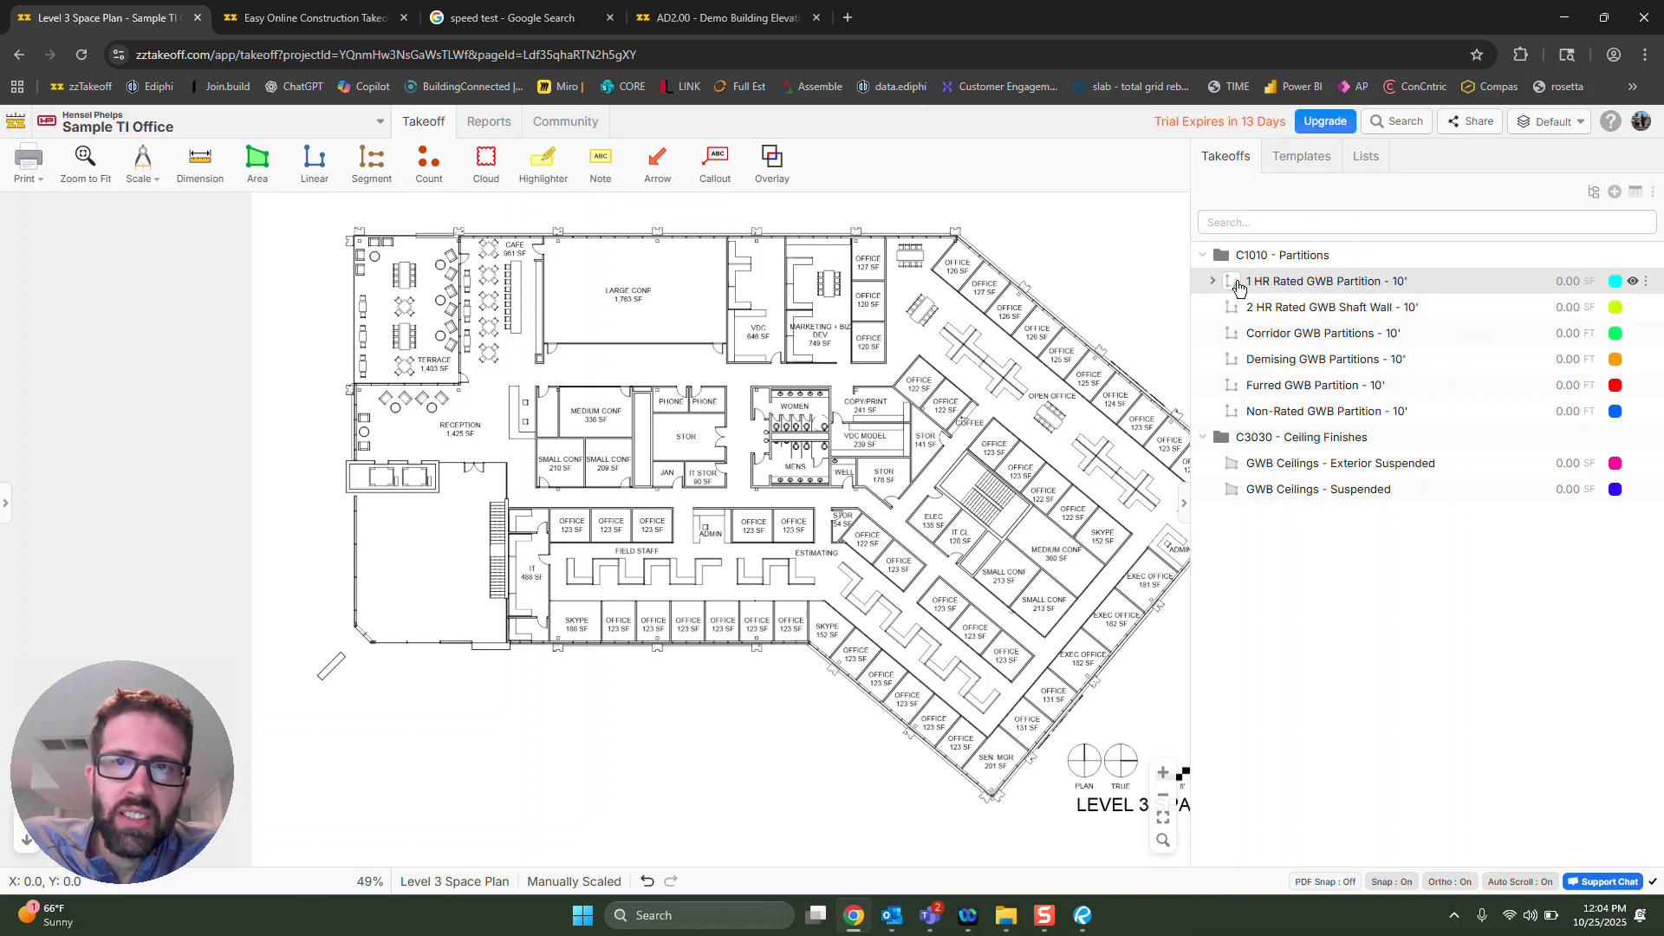
# Turn on PDF snap and trace about 176 ft of 1 HR Rated GWB Partition around the Medium Conf, Small Conf, Phone and Stor block.
pyautogui.click(1239, 288)
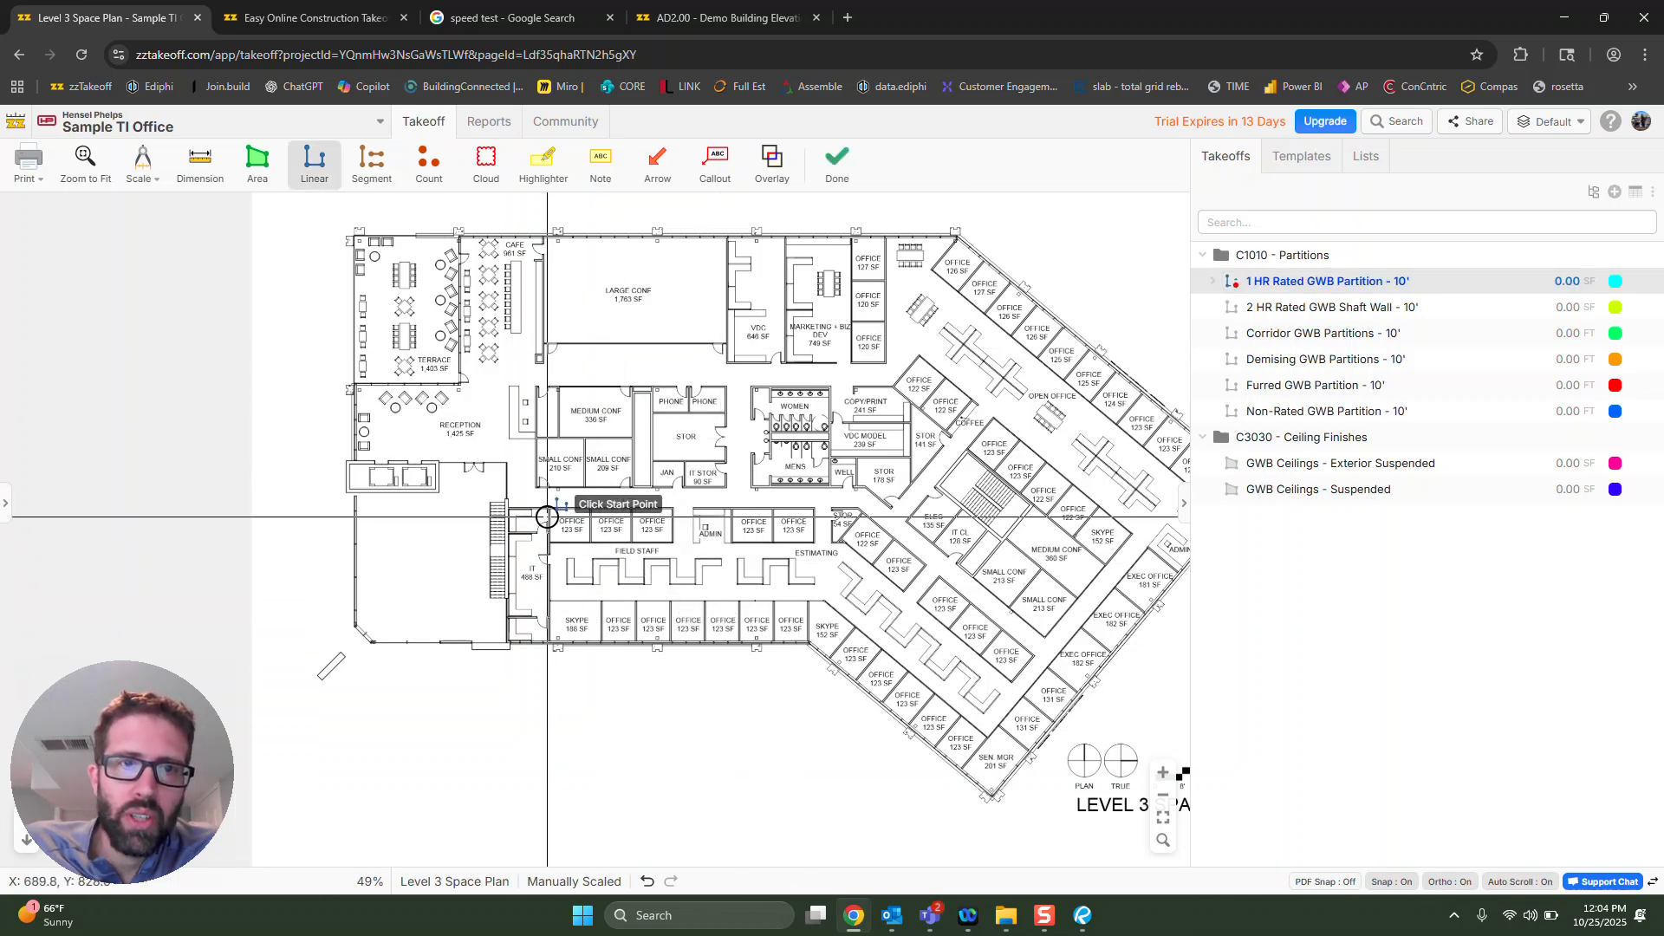
pyautogui.scroll(4, 546, 520)
pyautogui.click(1325, 882)
pyautogui.scroll(2, 533, 253)
pyautogui.click(526, 249)
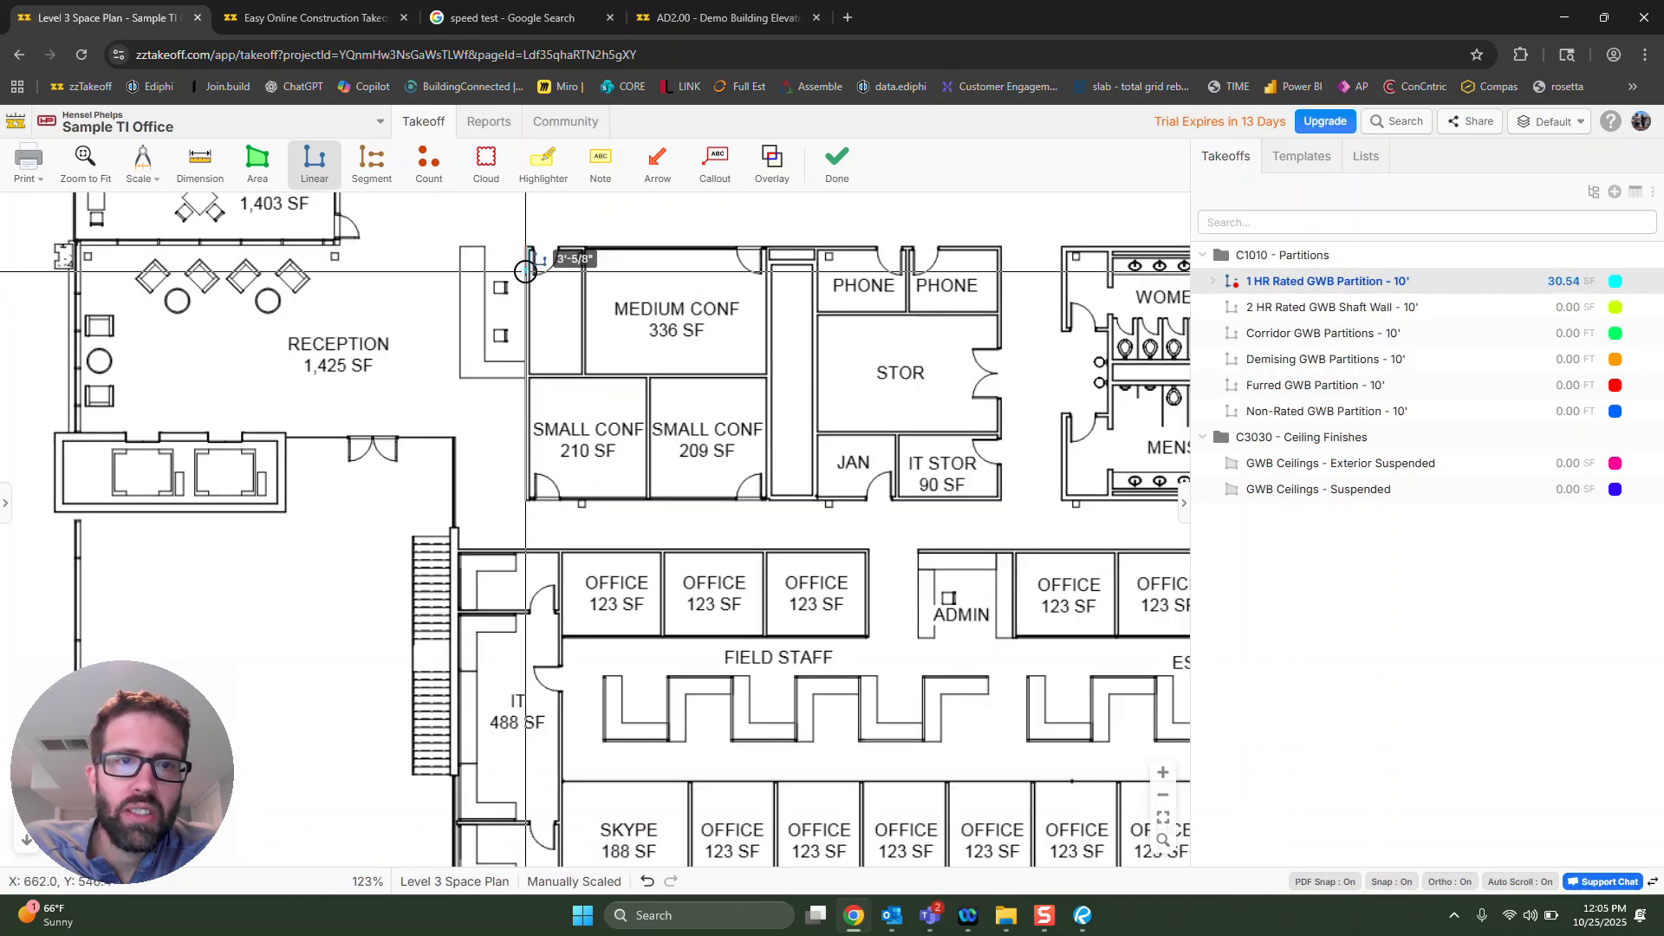
pyautogui.click(524, 498)
pyautogui.click(998, 497)
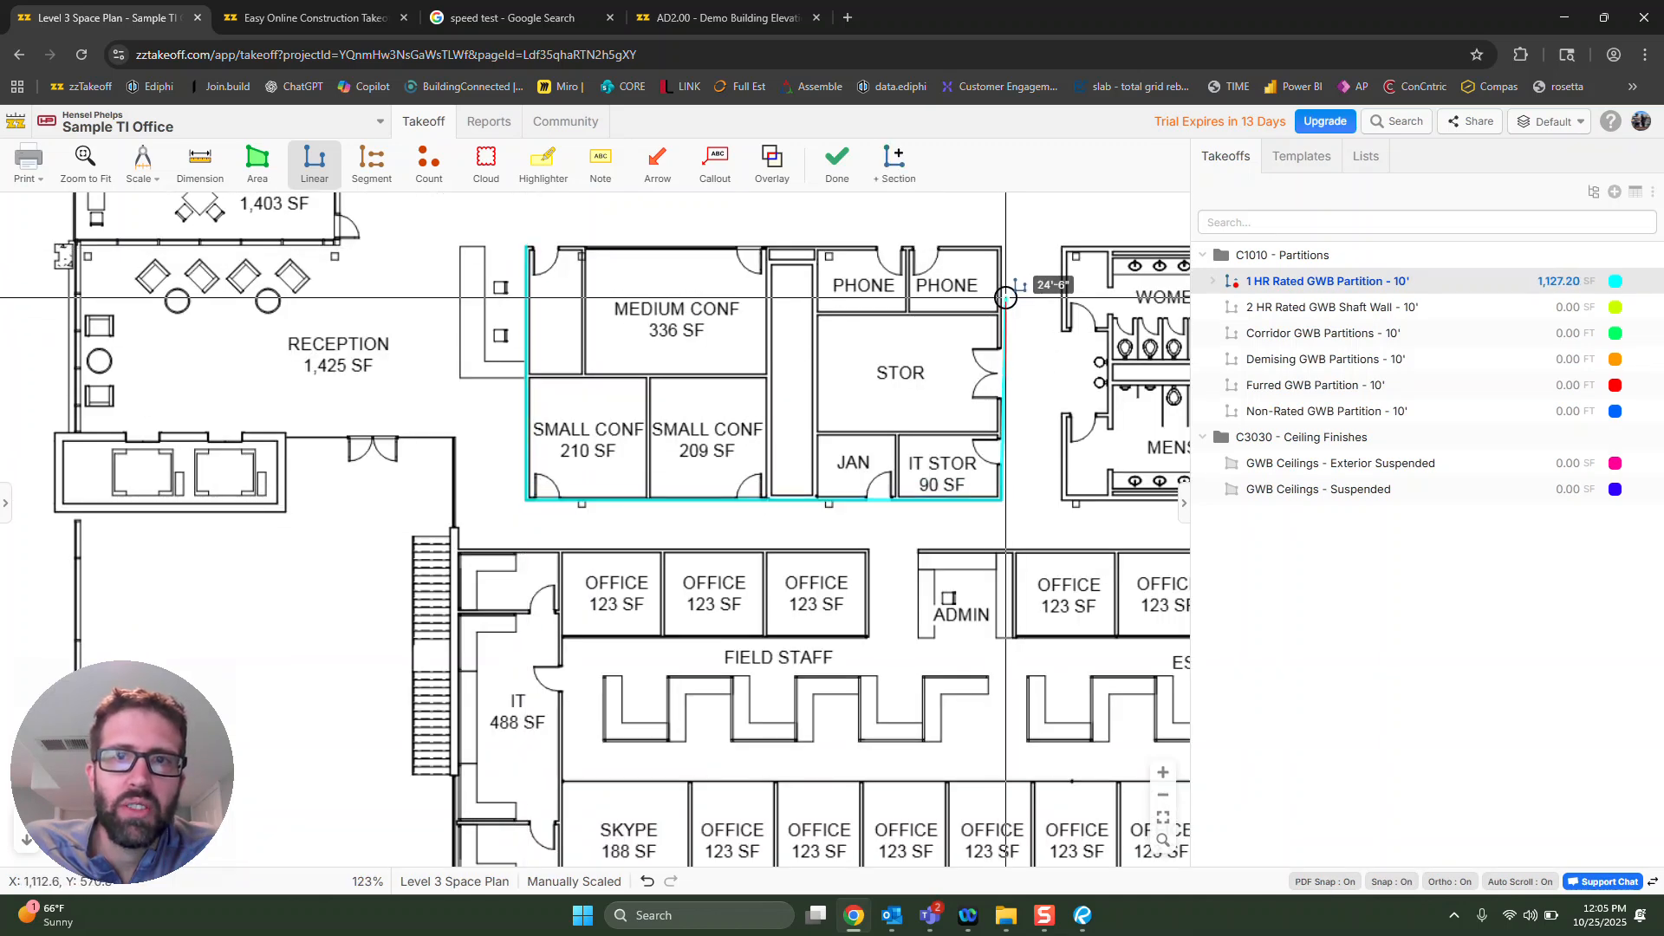
pyautogui.click(999, 265)
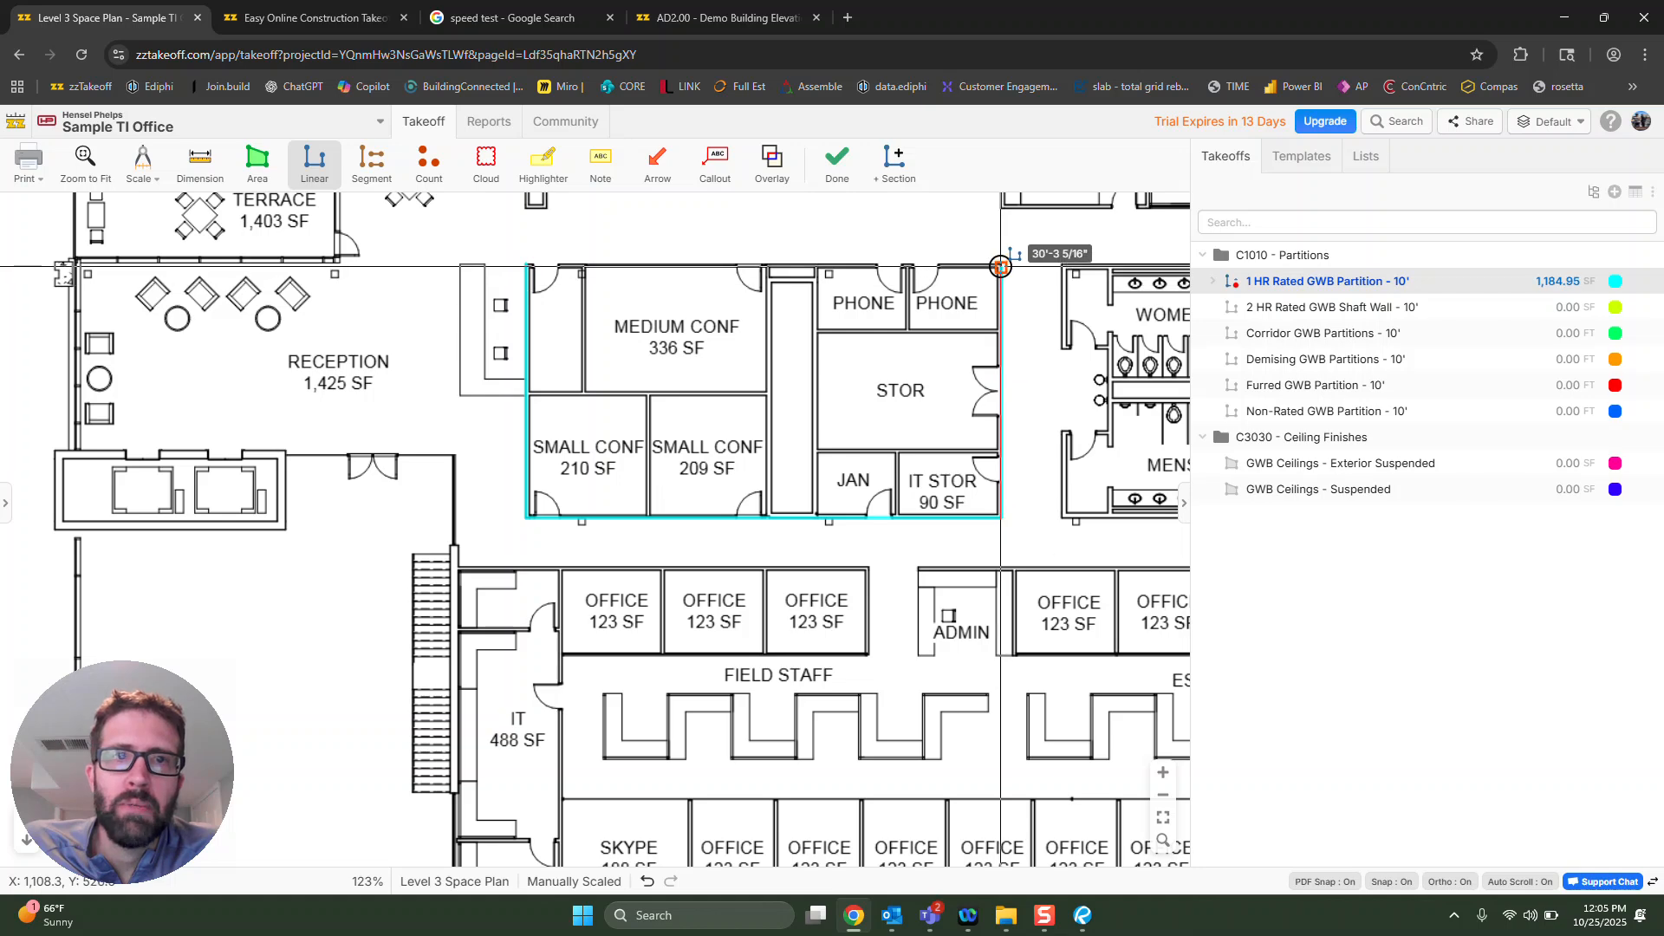
pyautogui.press('Return')
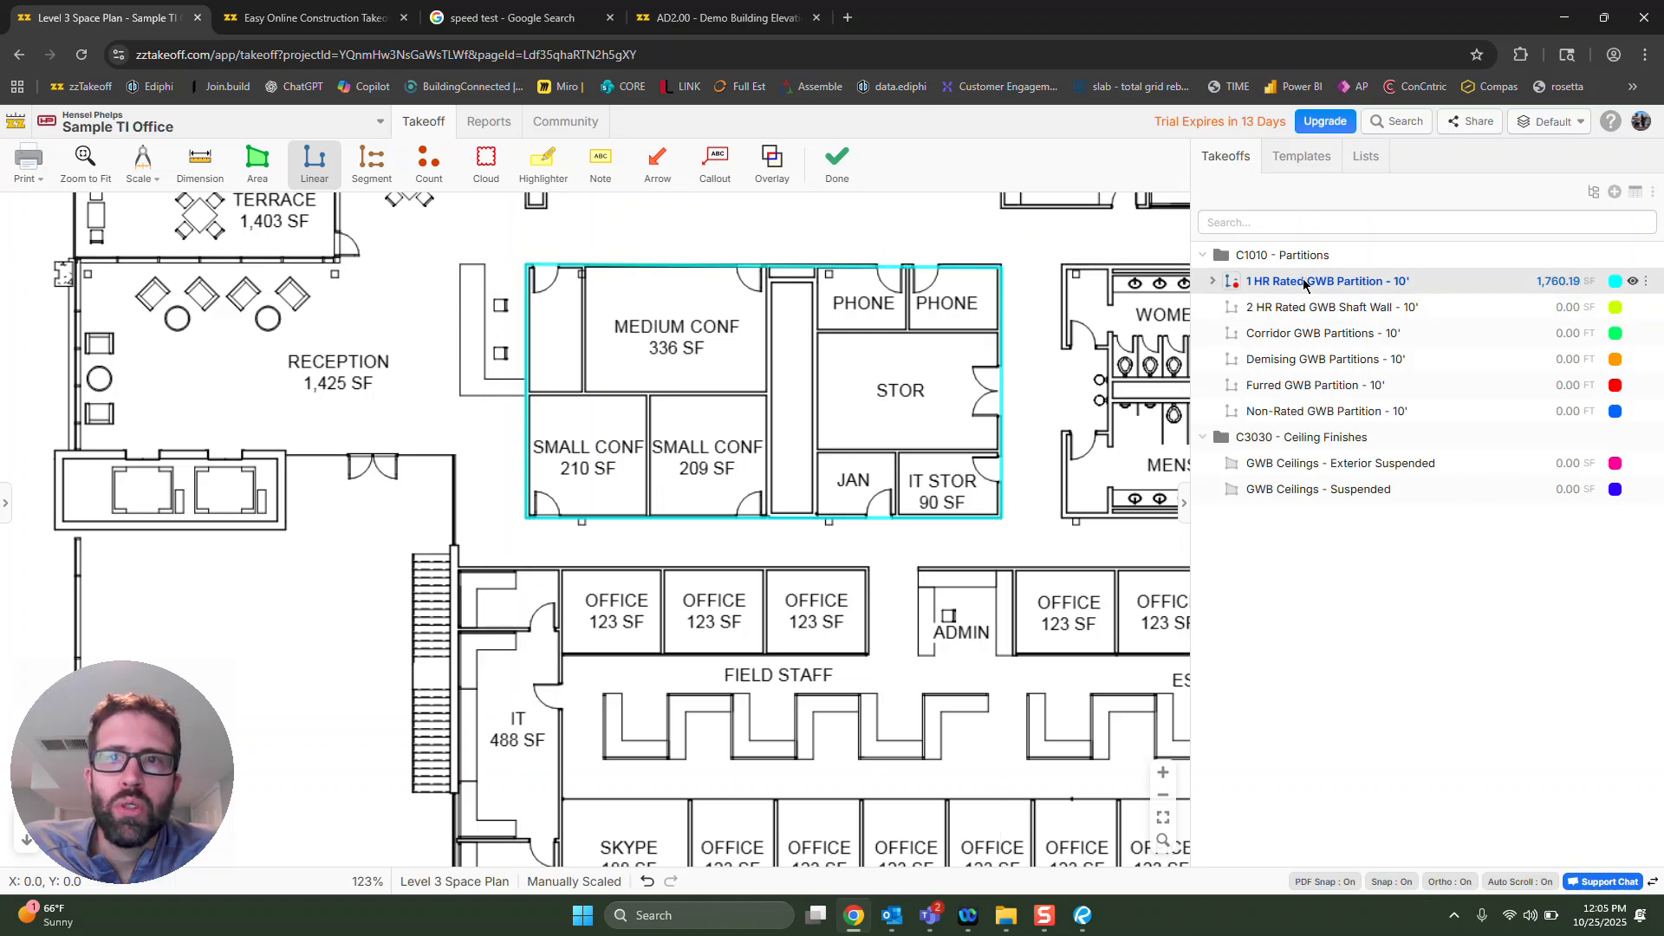
# Check the name formula of the 1 HR Rated GWB Partition takeoff, set its wall height to 12 feet and save.
pyautogui.doubleClick(1303, 279)
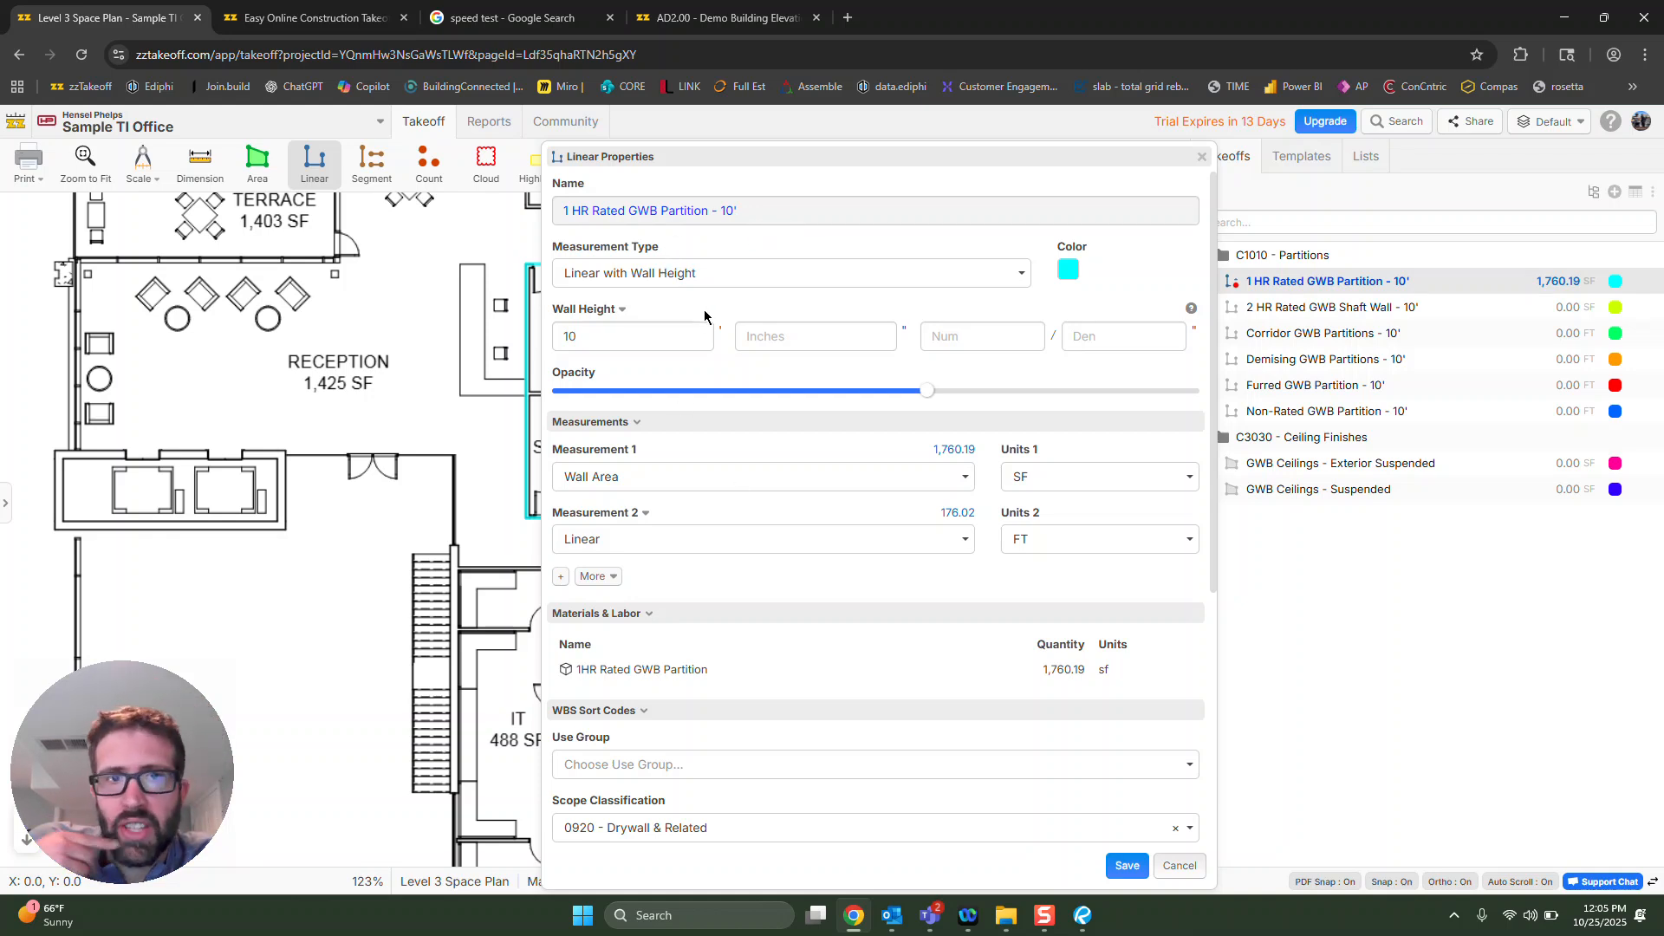
pyautogui.click(828, 216)
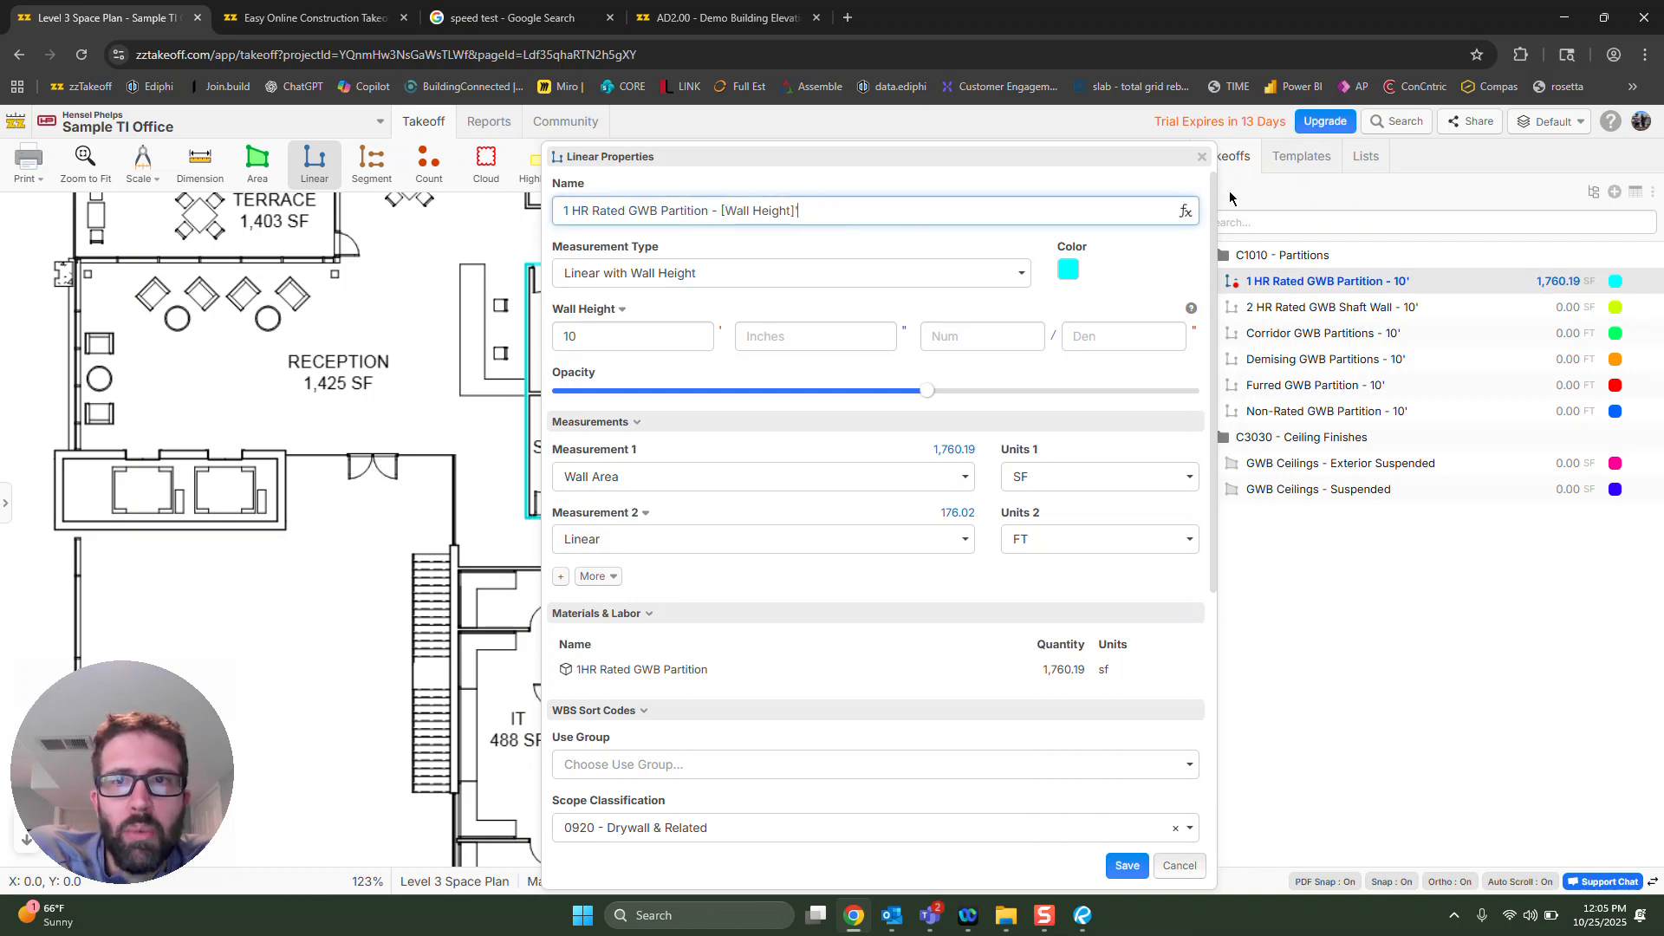
pyautogui.click(1117, 258)
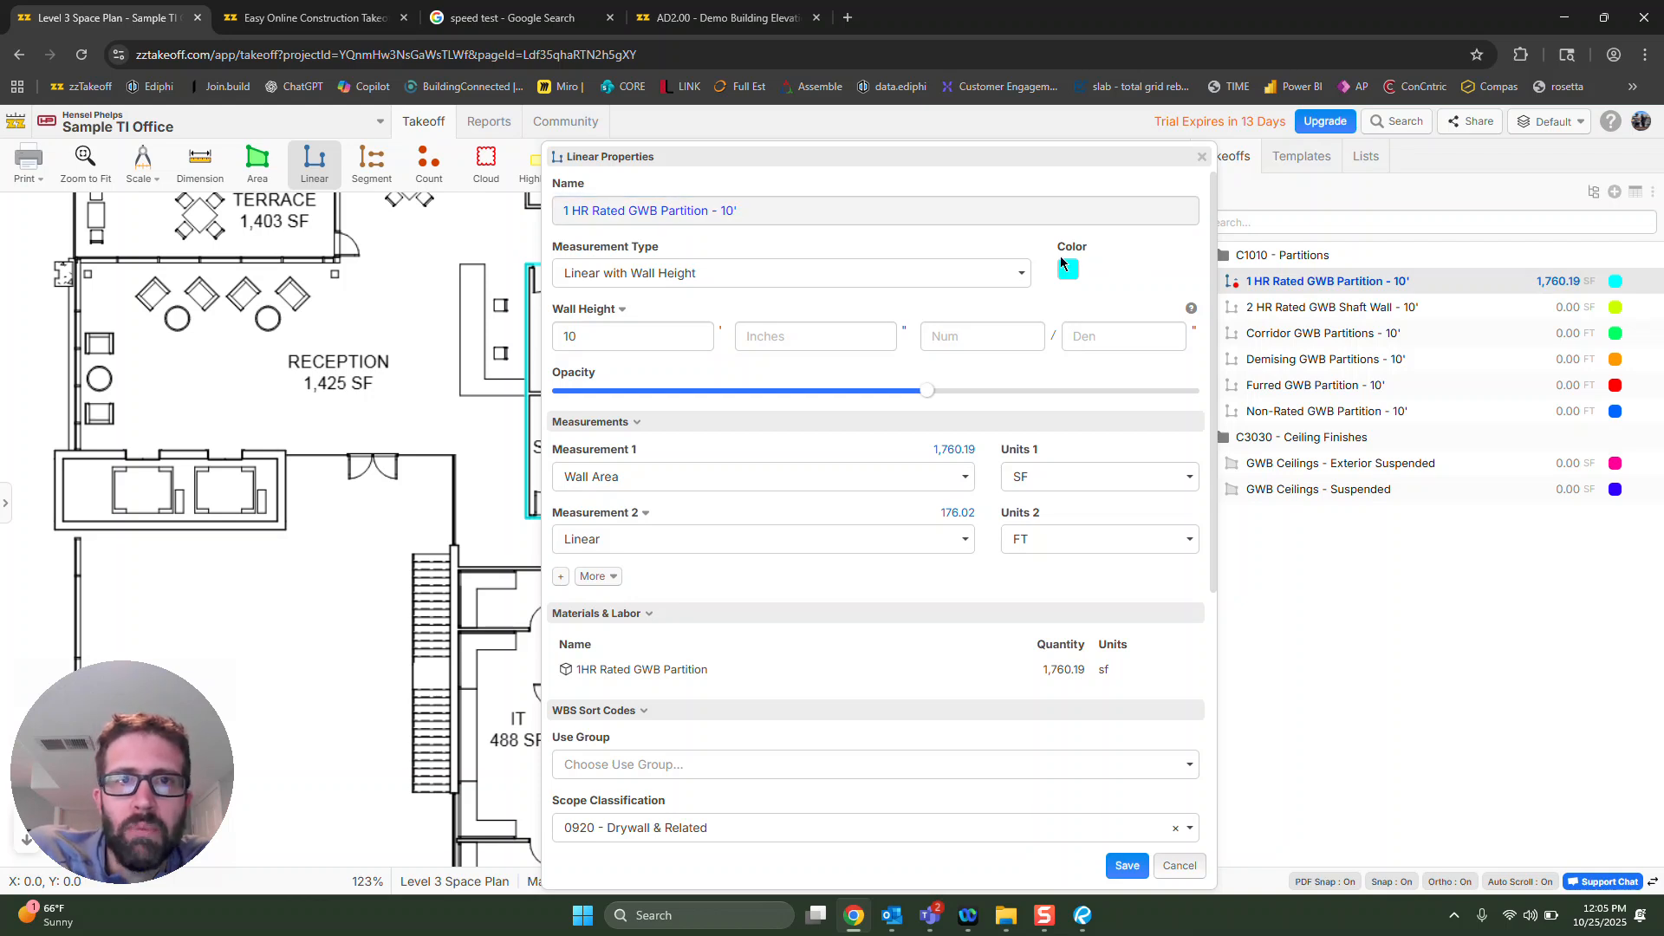
pyautogui.click(613, 341)
pyautogui.moveTo(613, 340); pyautogui.dragTo(561, 338)
pyautogui.write('12')
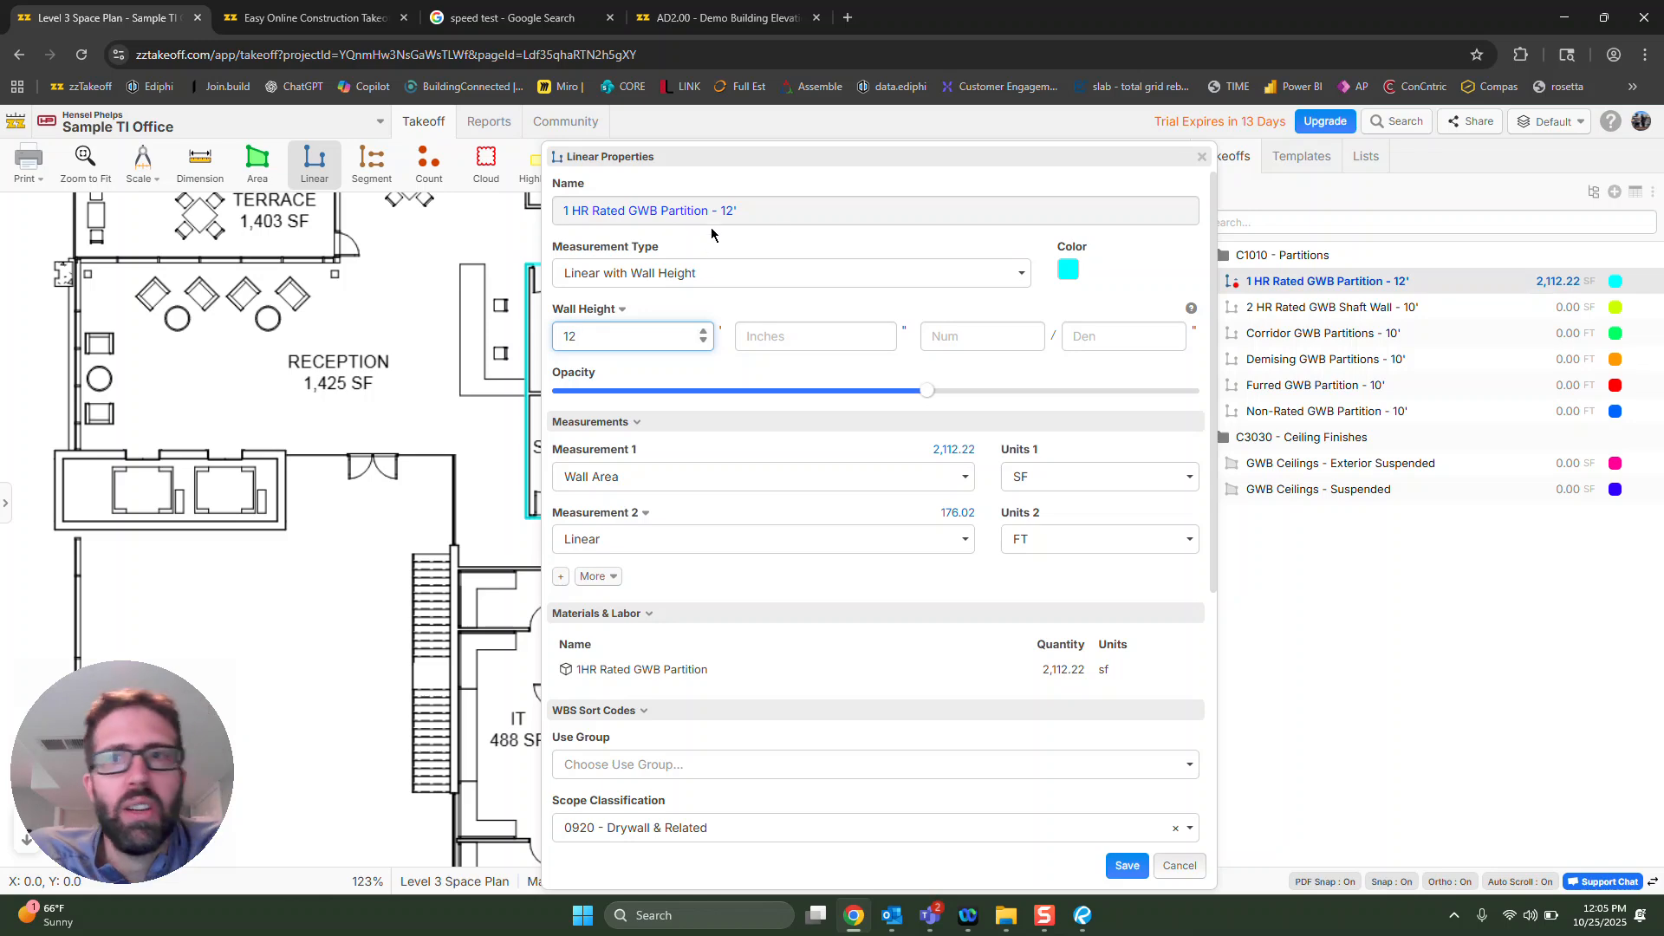
pyautogui.click(1125, 863)
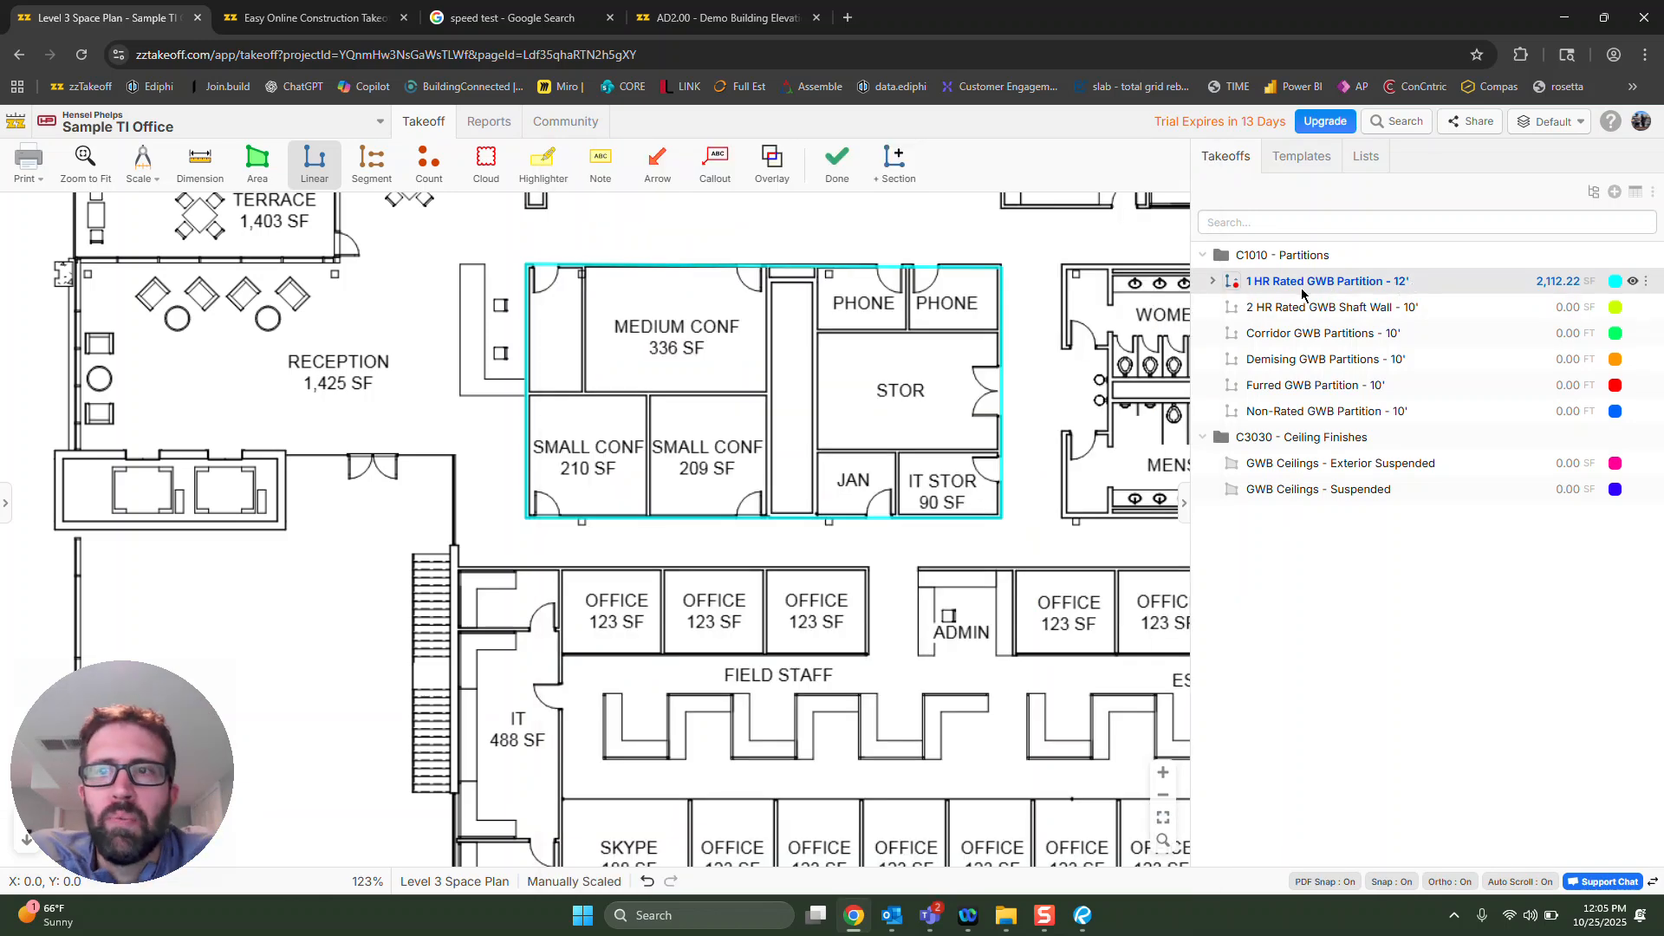
# Open the 1 HR Rated GWB Partition - 12' takeoff's properties and set its Use Group to Office1.
pyautogui.scroll(-5, 718, 395)
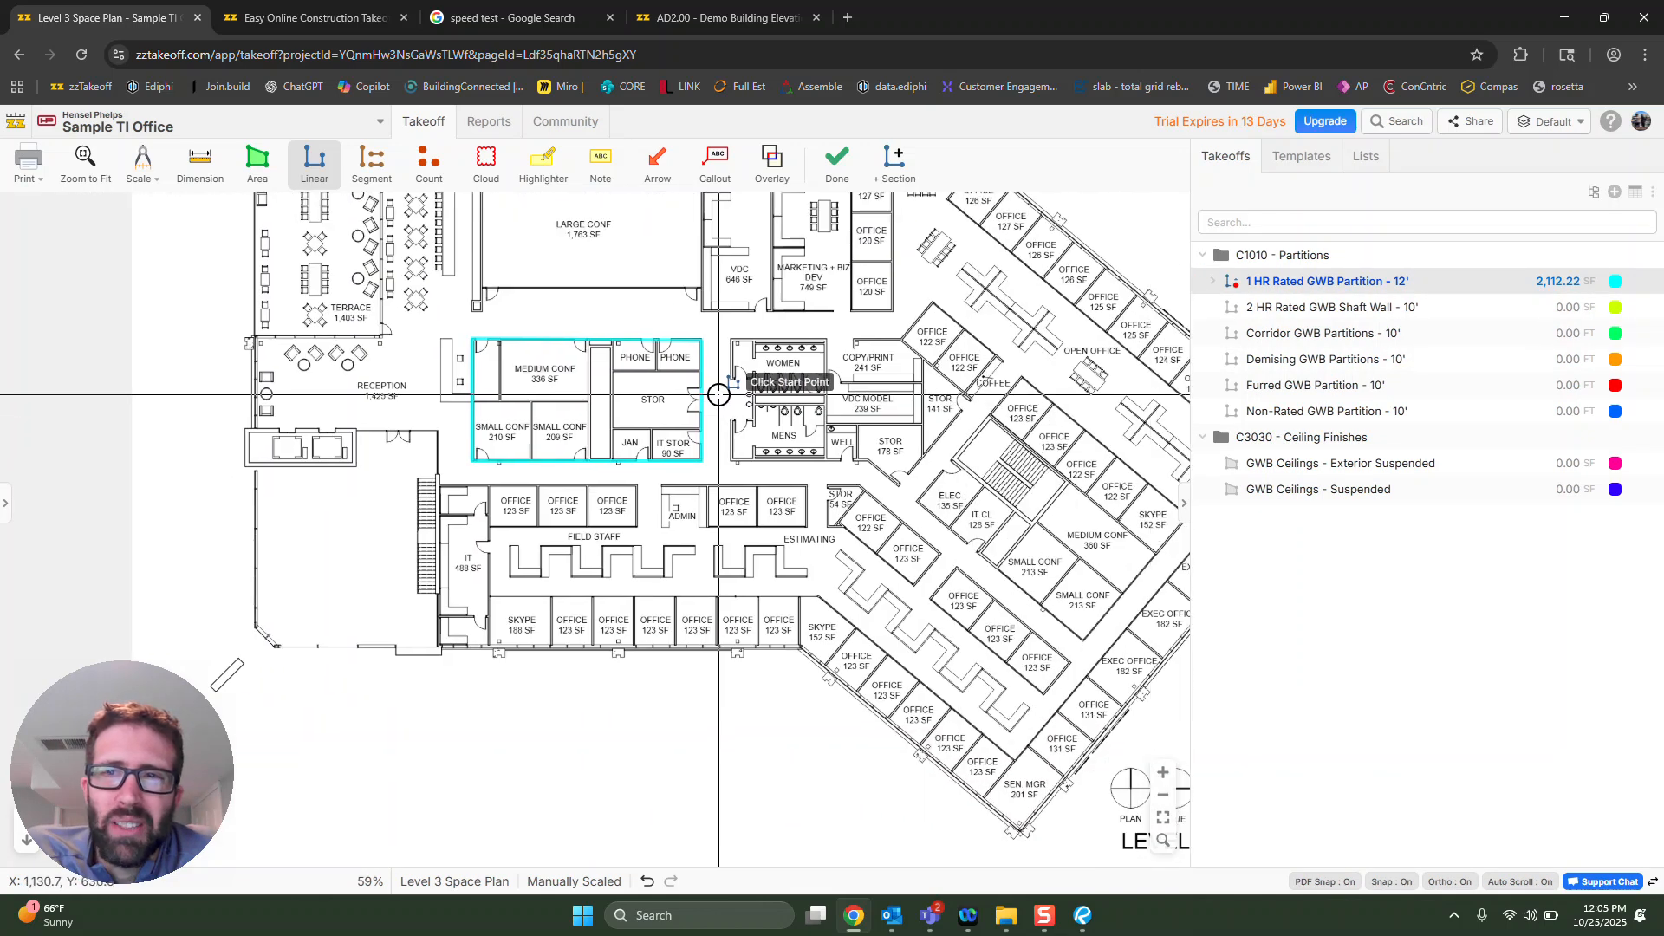
pyautogui.moveTo(766, 317); pyautogui.dragTo(808, 466)
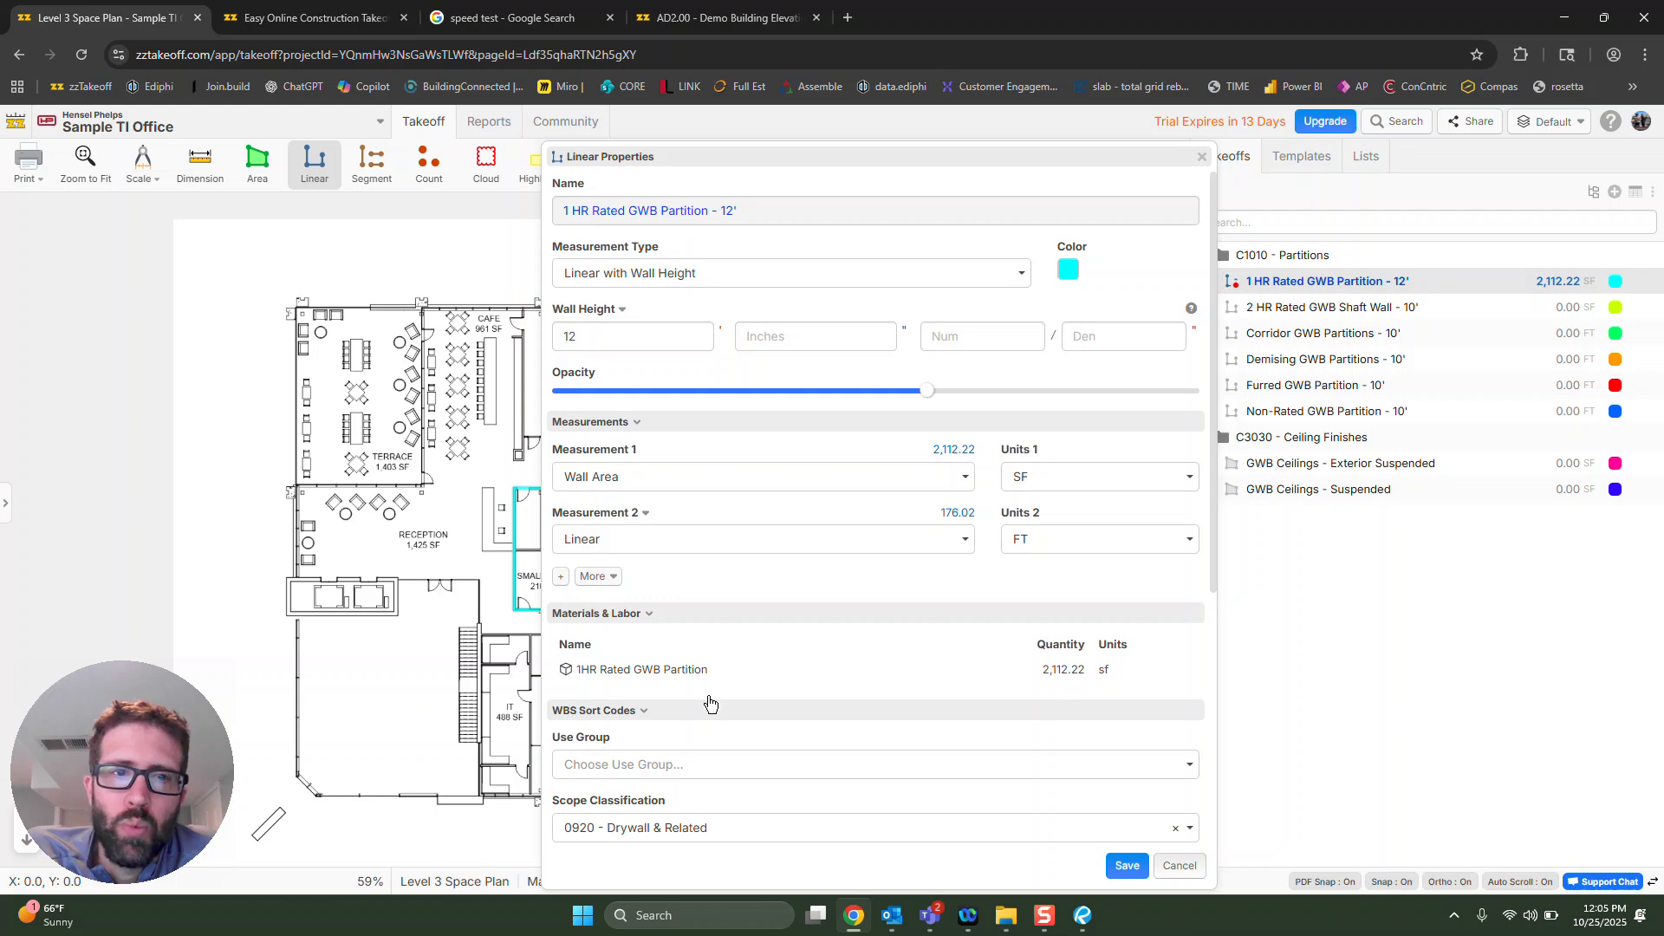
pyautogui.scroll(-2, 705, 713)
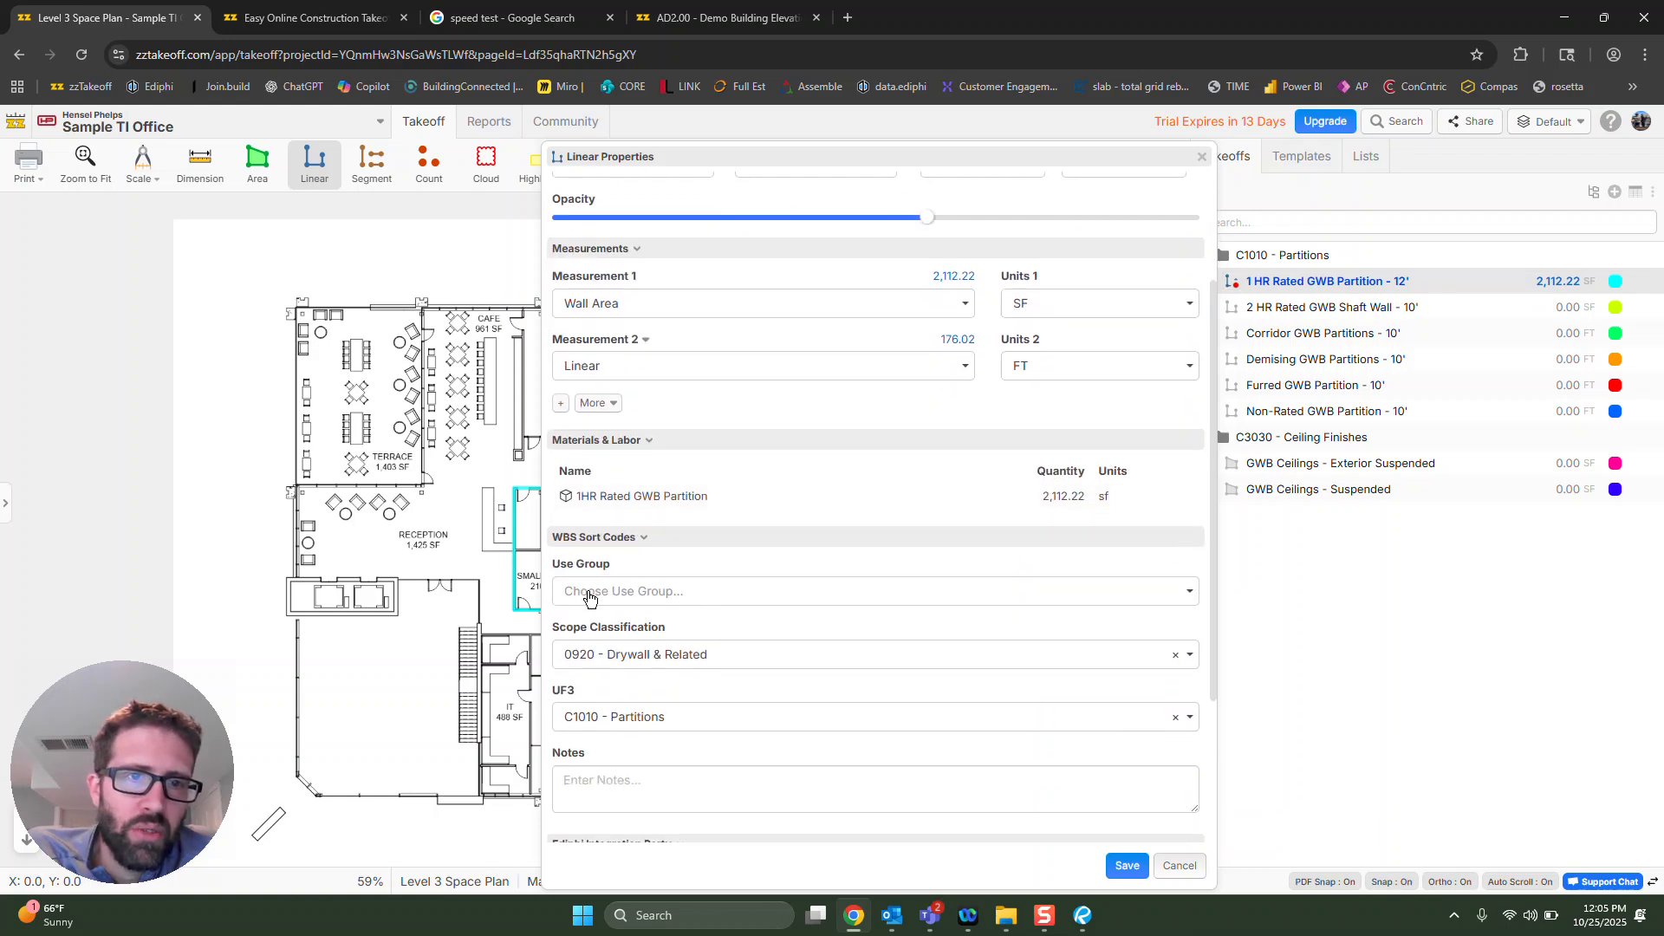
pyautogui.click(586, 594)
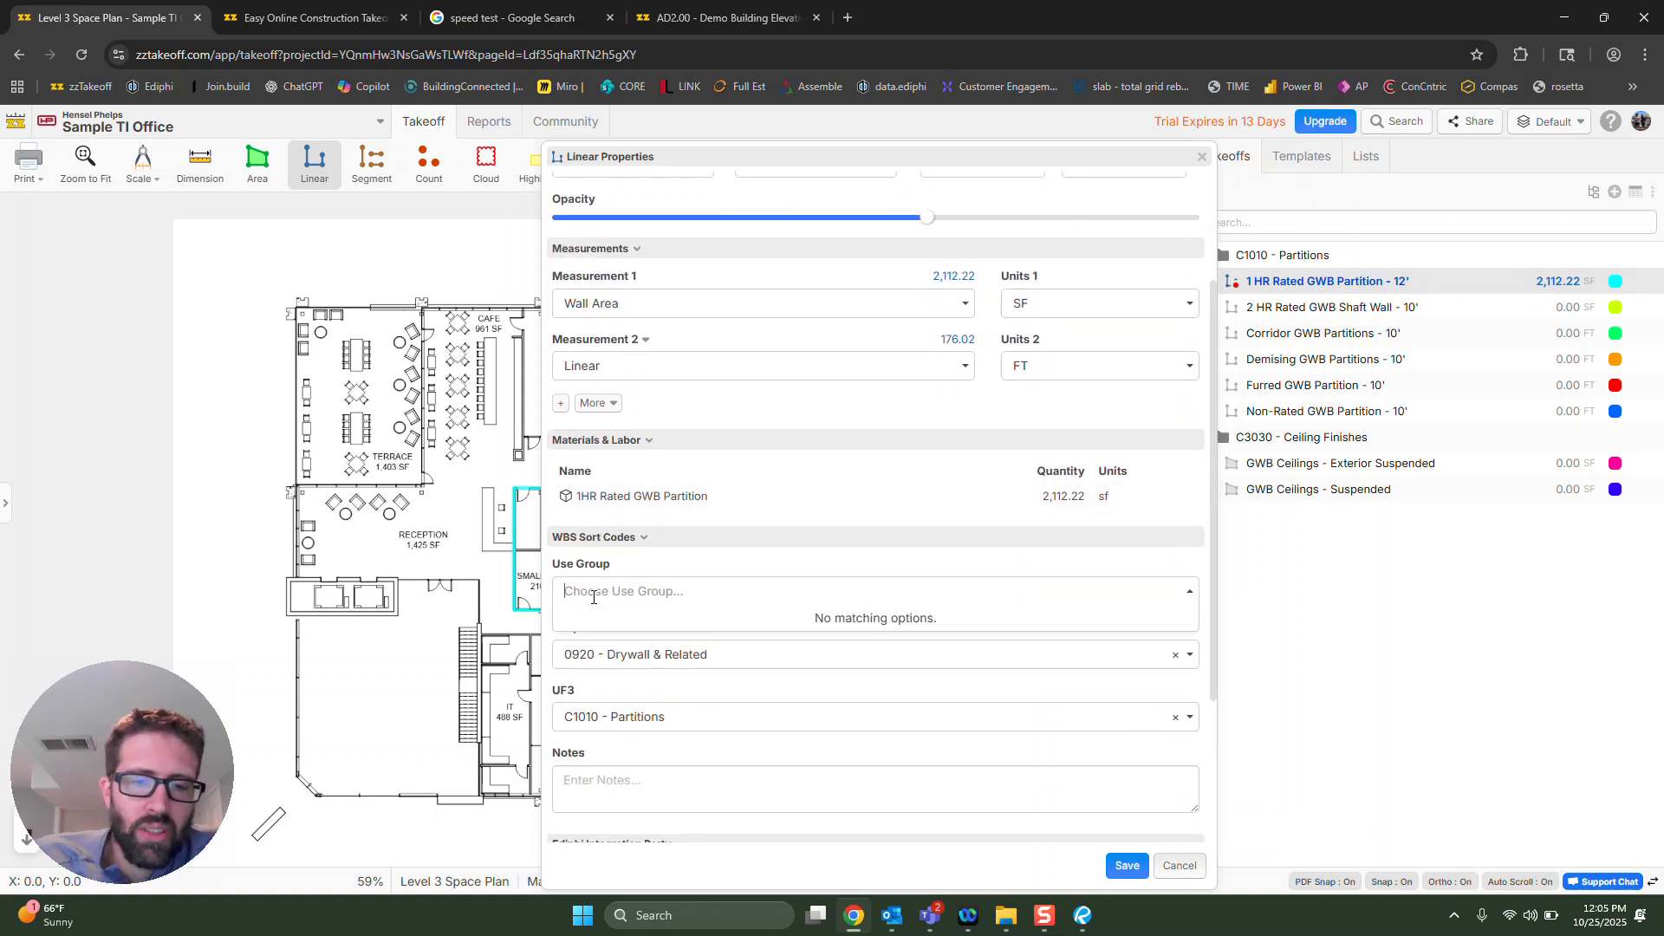
pyautogui.write('office')
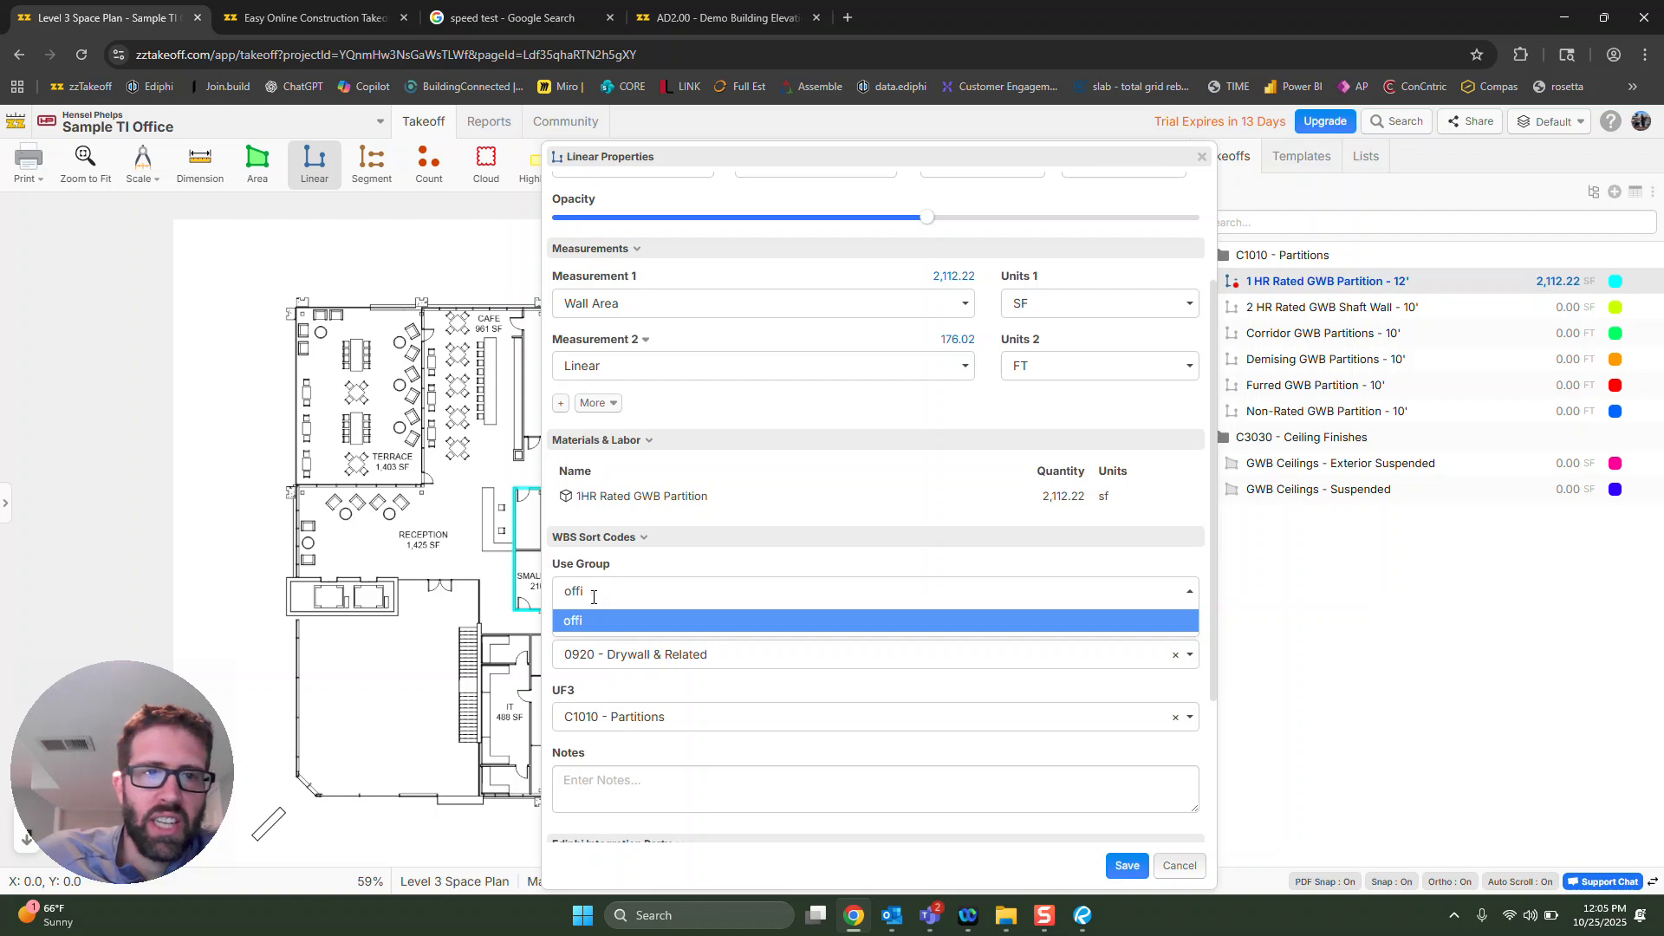
pyautogui.press('BackSpace')
pyautogui.press('BackSpace')
pyautogui.press('BackSpace')
pyautogui.press('BackSpace')
pyautogui.write('O')
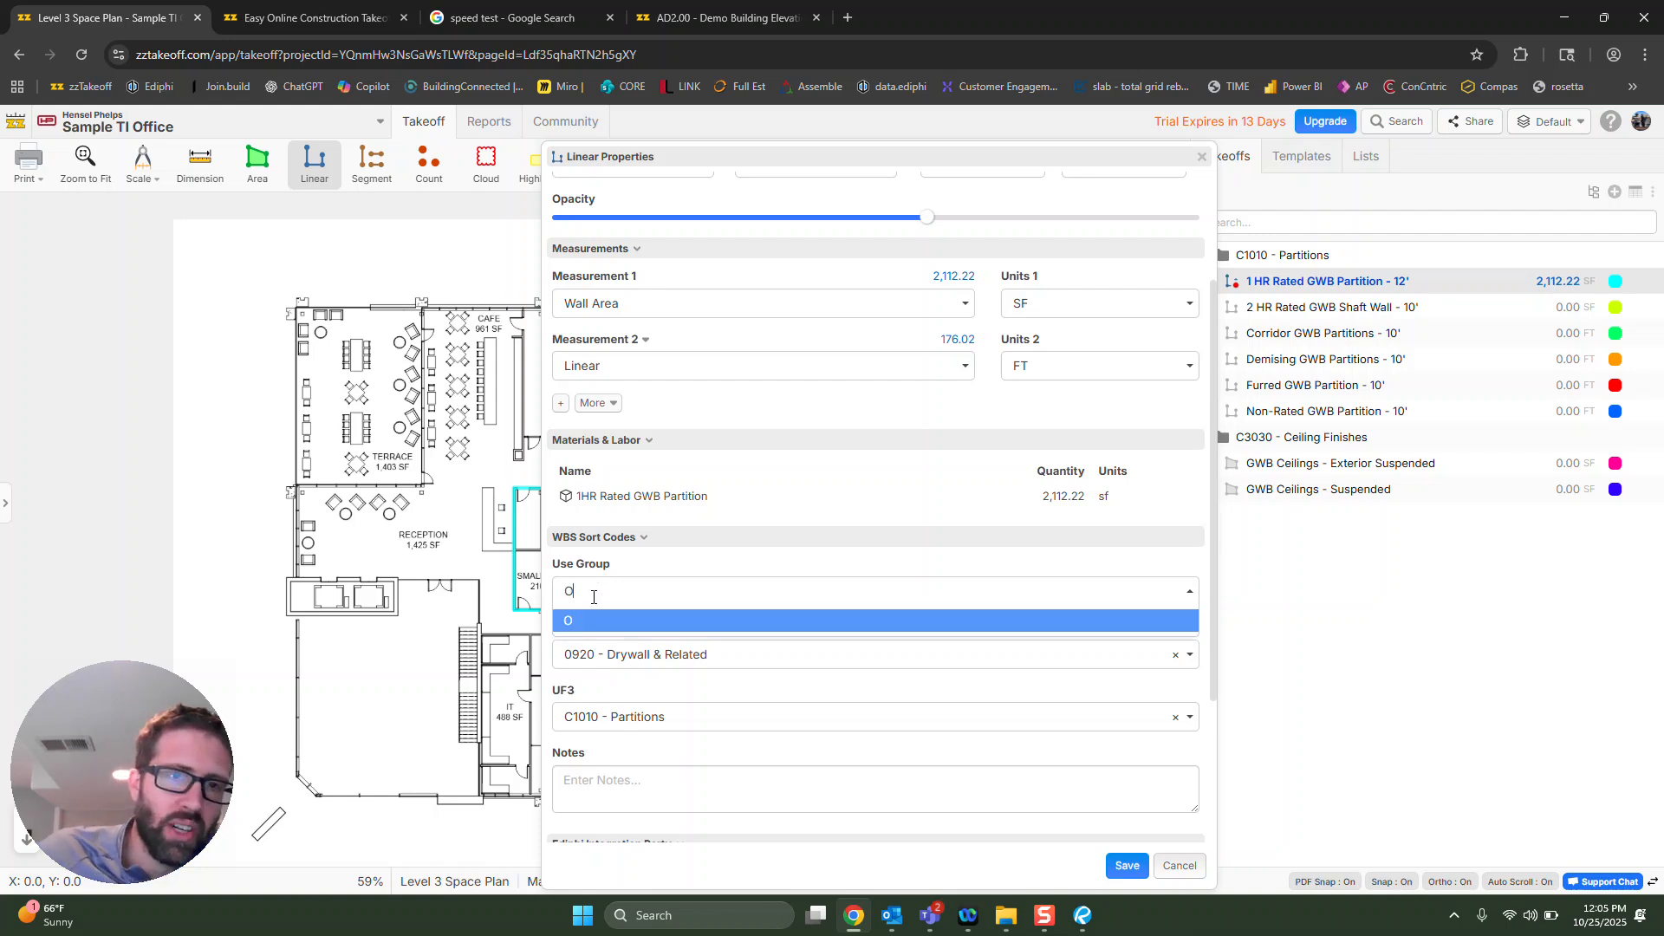
pyautogui.write('ffice1')
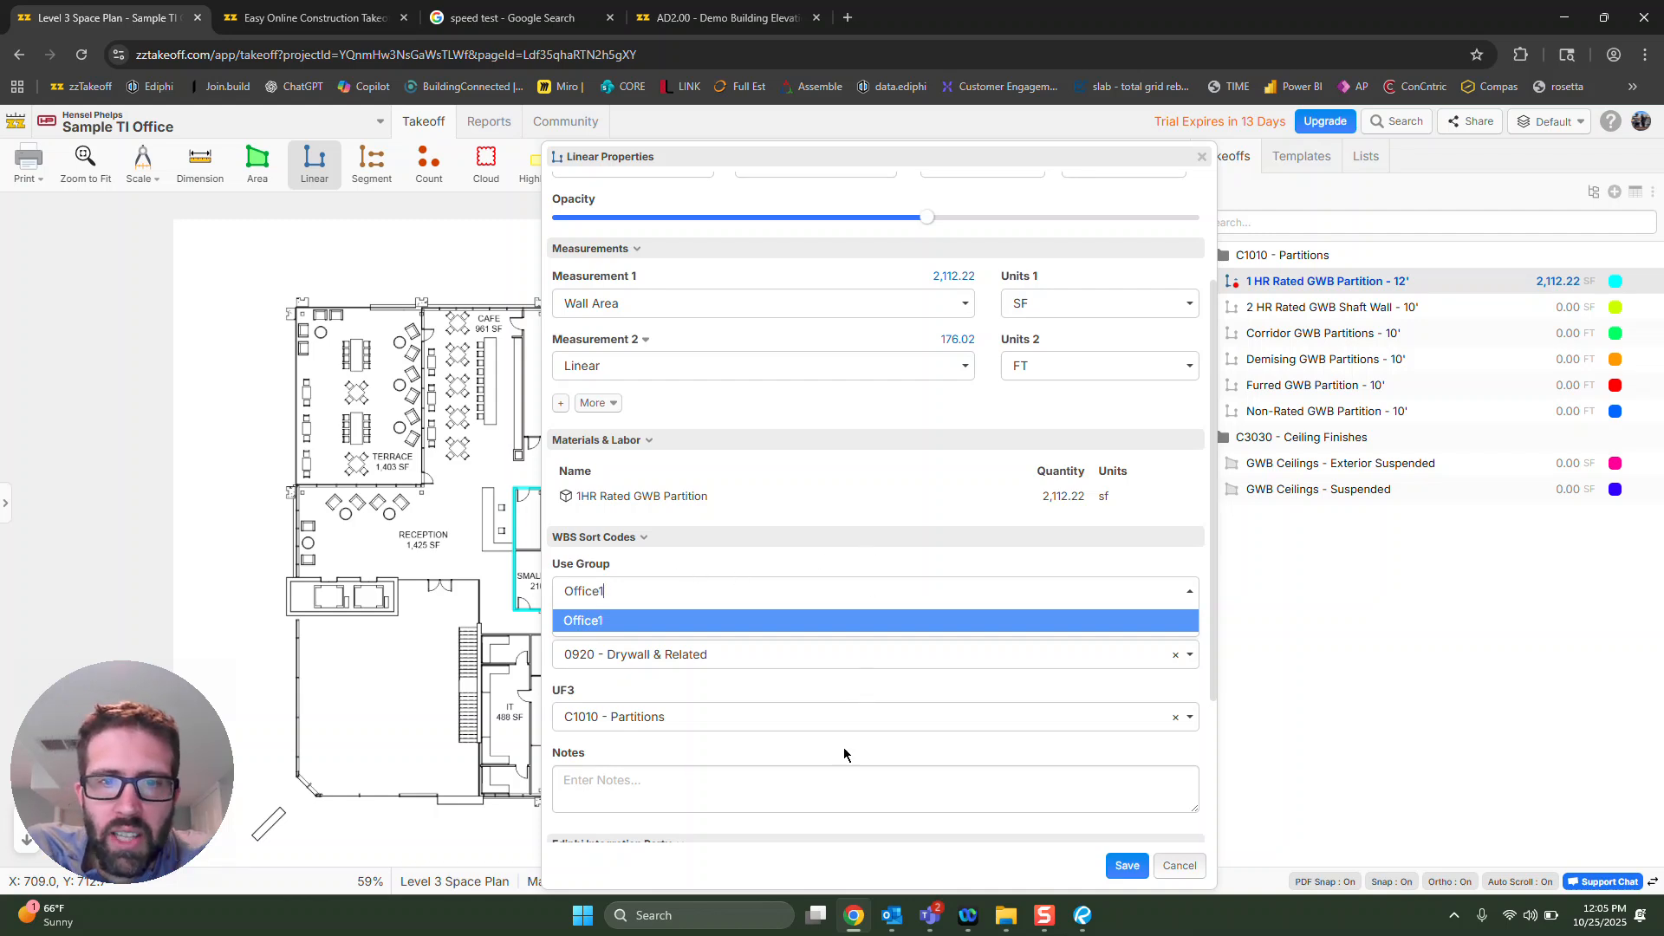
pyautogui.click(1064, 797)
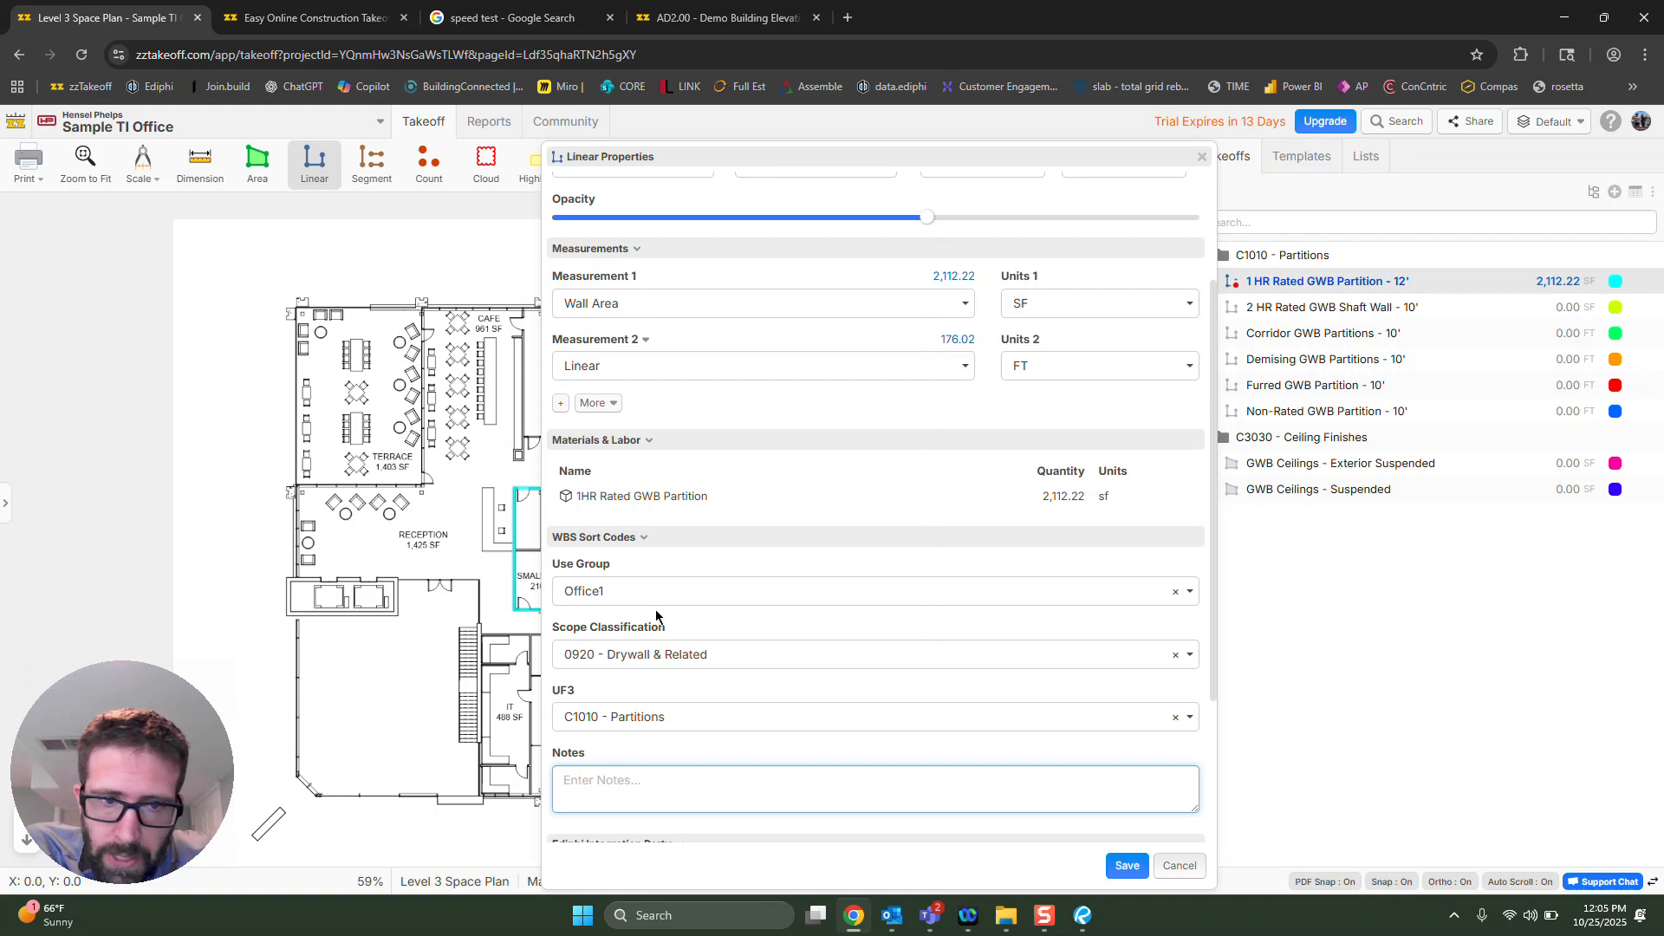
# Examine the Ediphi integration fields down to the Ediphi Product ID and save the takeoff's properties.
pyautogui.scroll(-2, 656, 615)
pyautogui.scroll(-1, 656, 691)
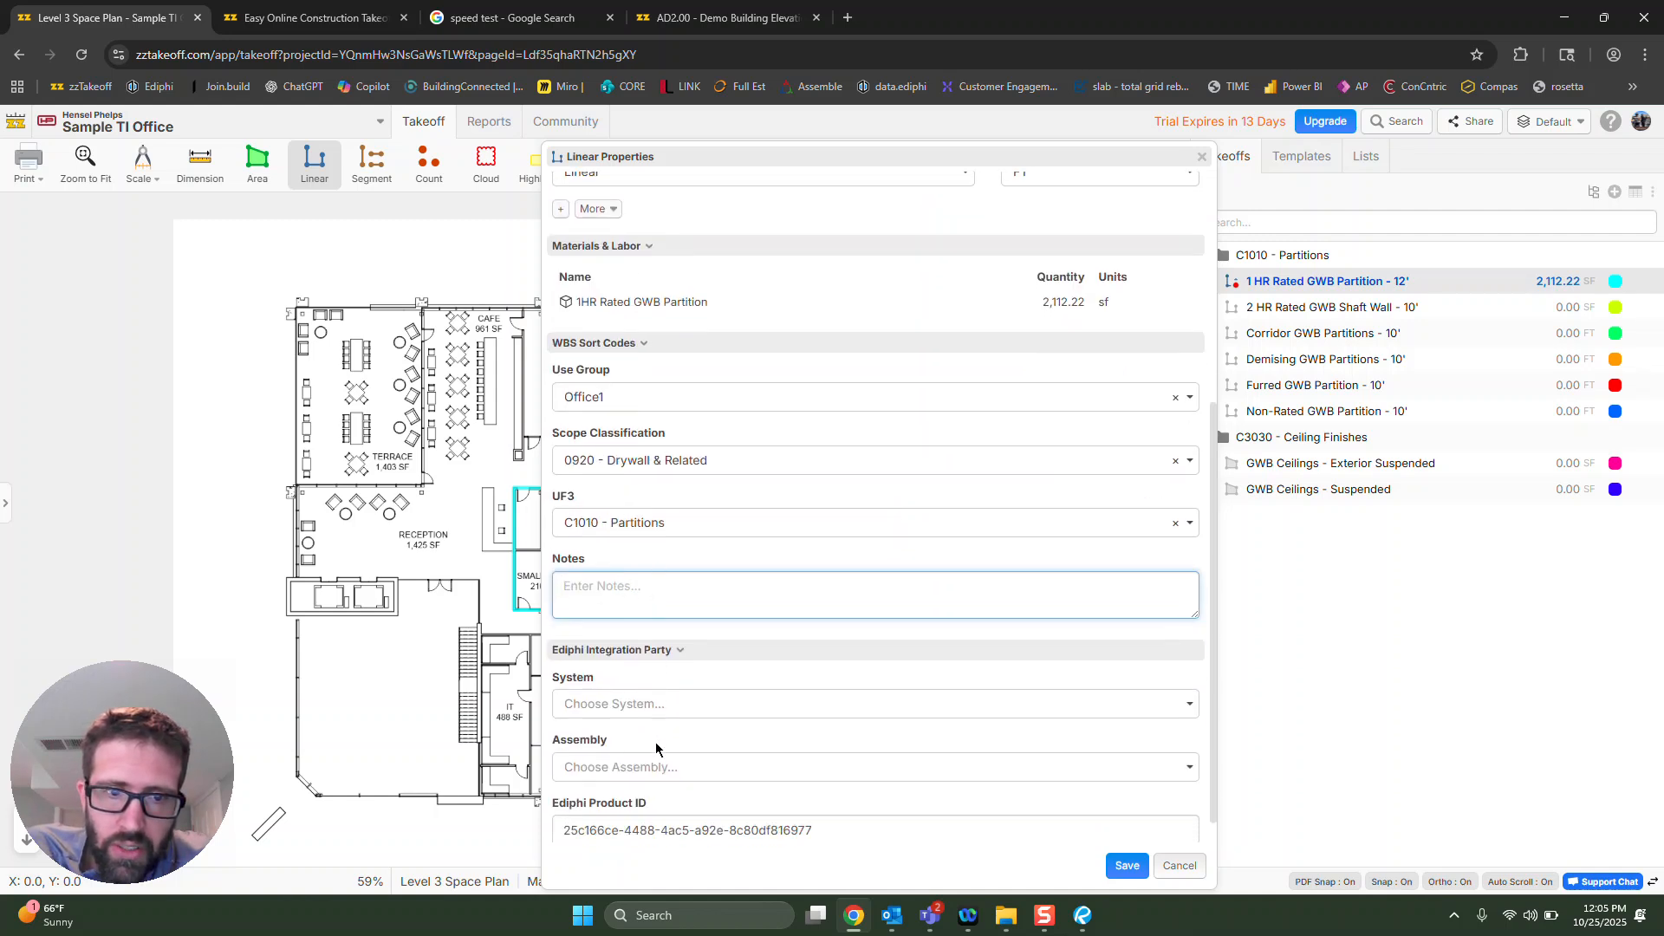
pyautogui.moveTo(820, 801); pyautogui.dragTo(578, 810)
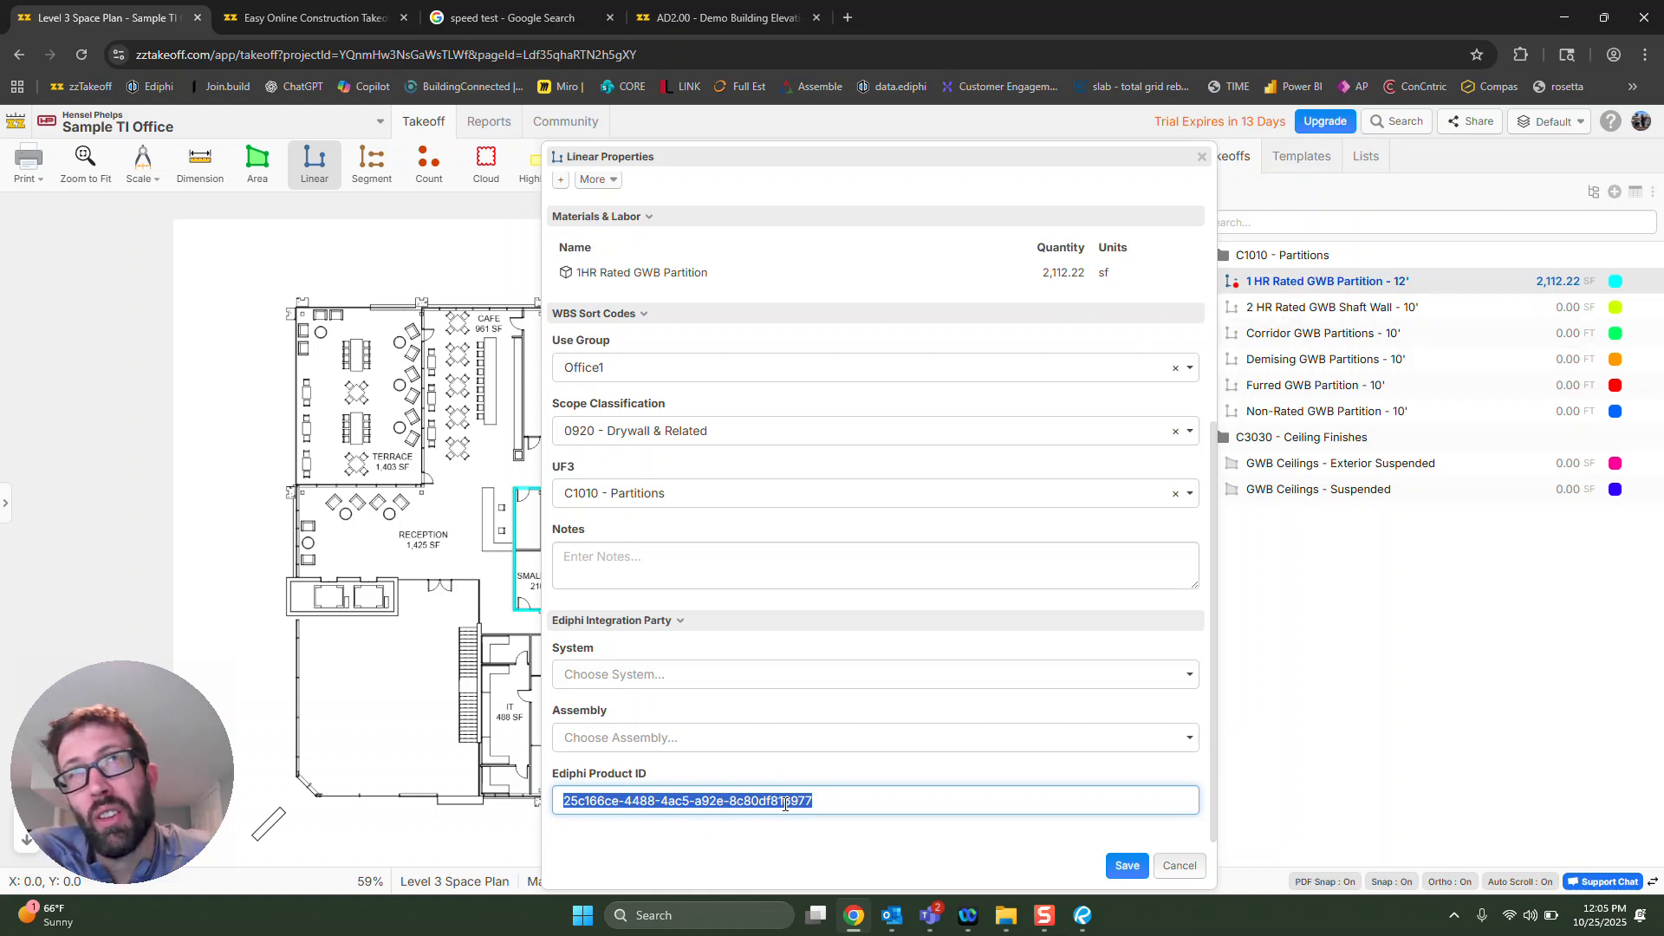
pyautogui.click(1123, 868)
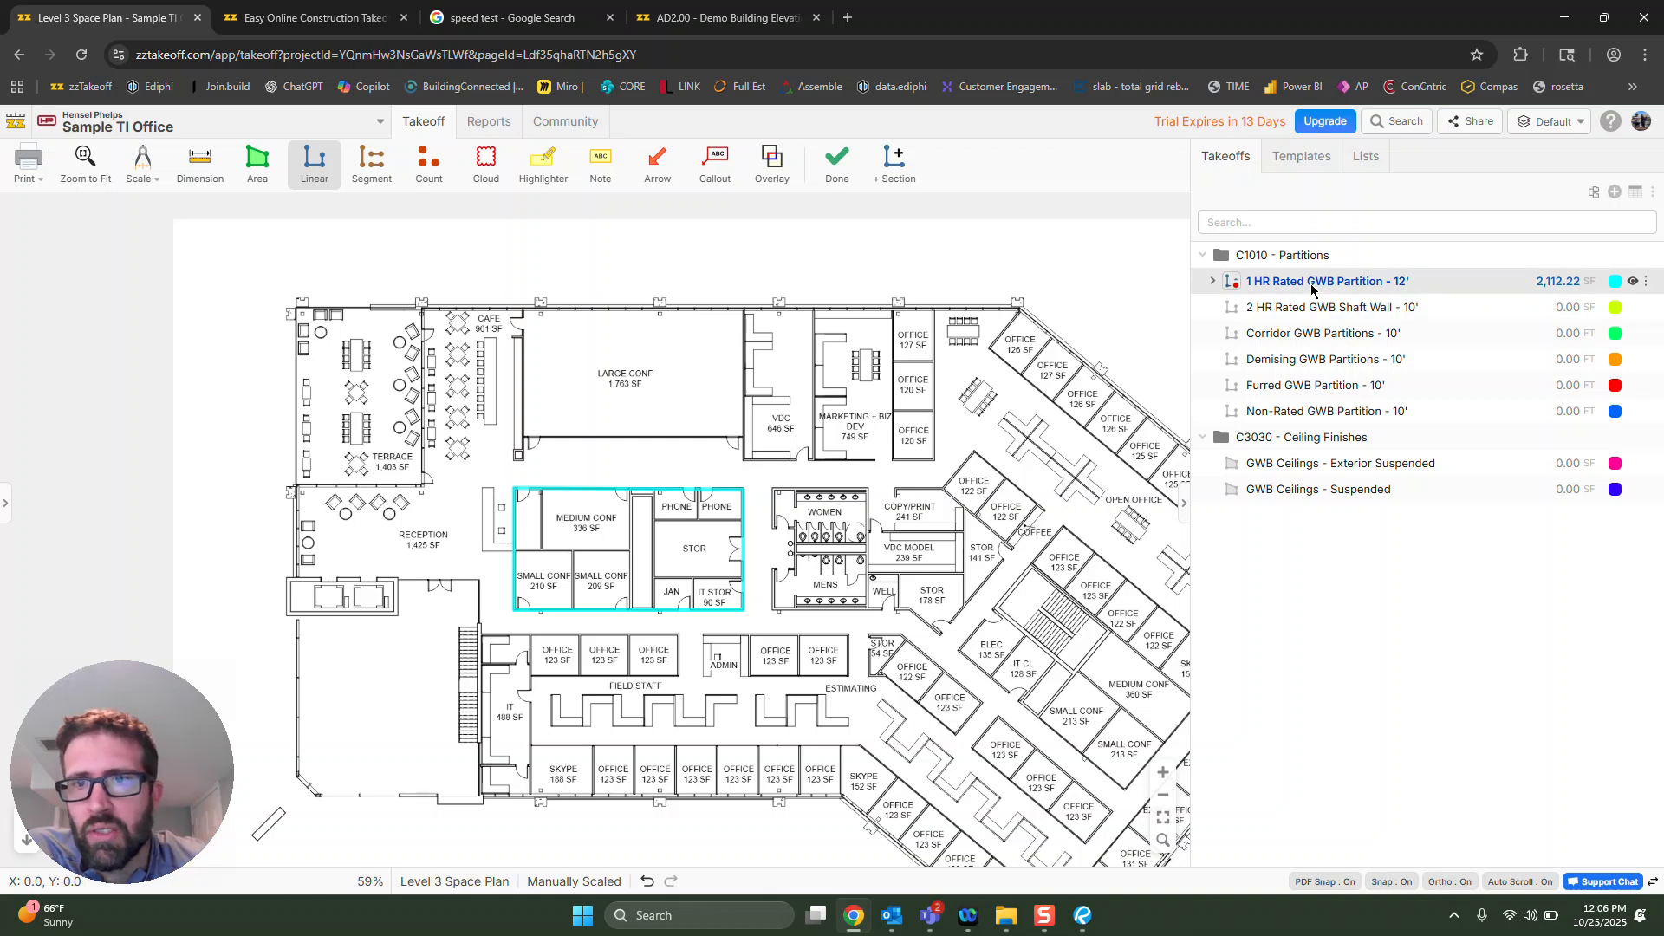
# Duplicate the 1 HR Rated GWB Partition - 12' takeoff and rename the copy as a 3 HR Rated GWB Partition.
pyautogui.hotkey('ctrl', 'v')
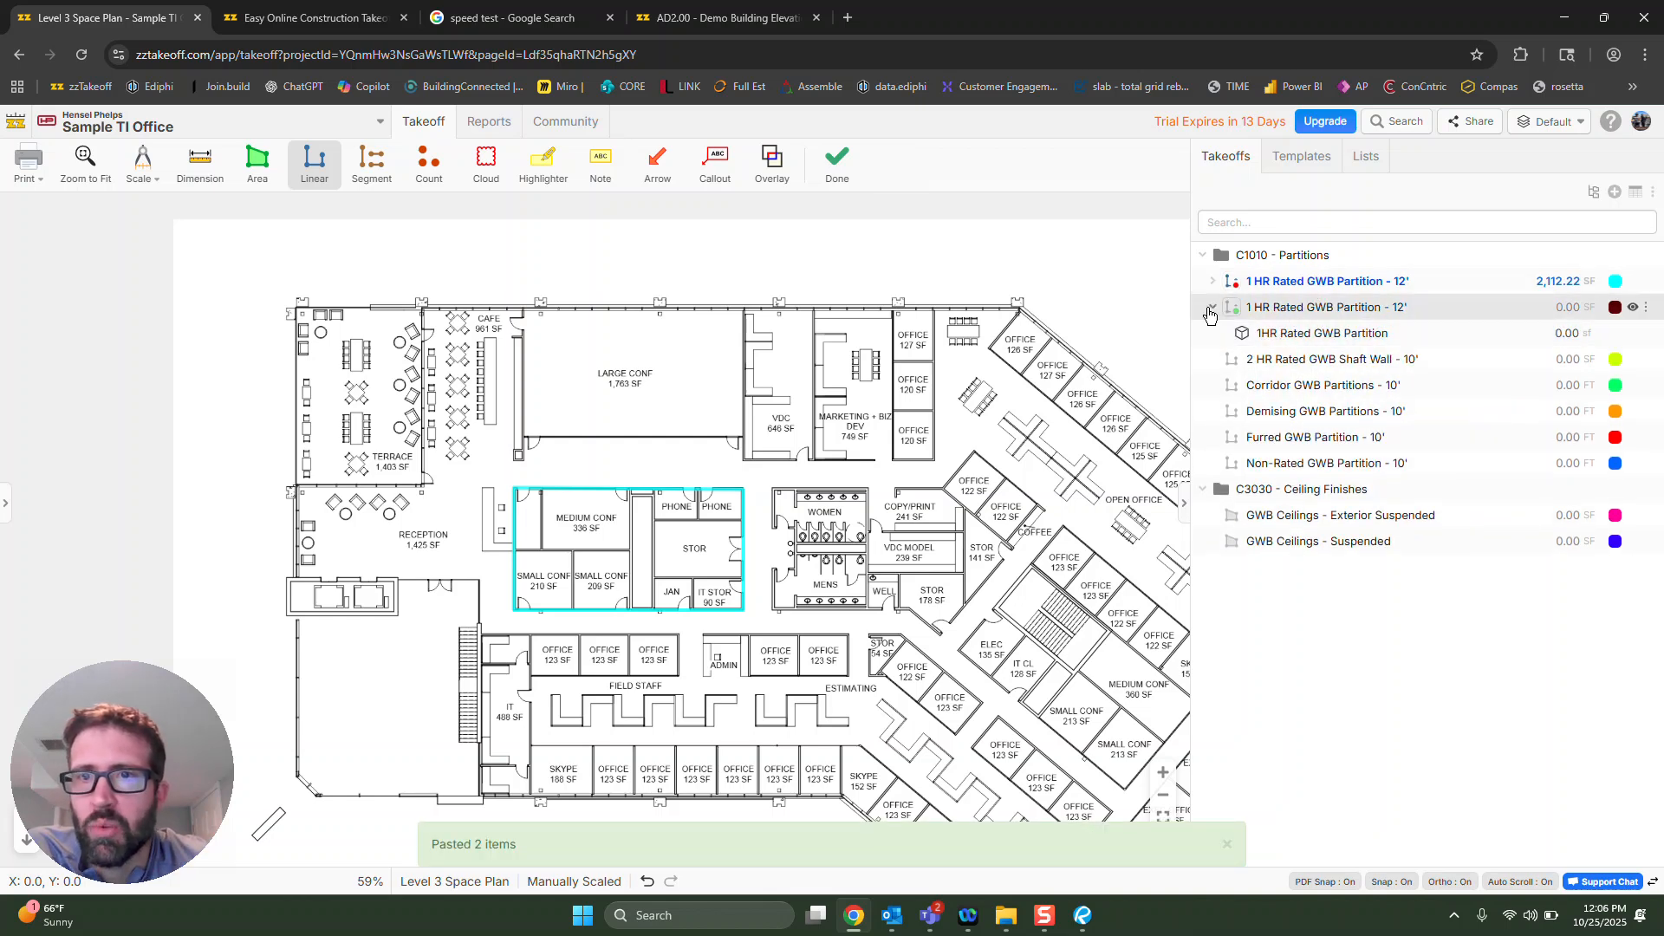
pyautogui.click(1211, 309)
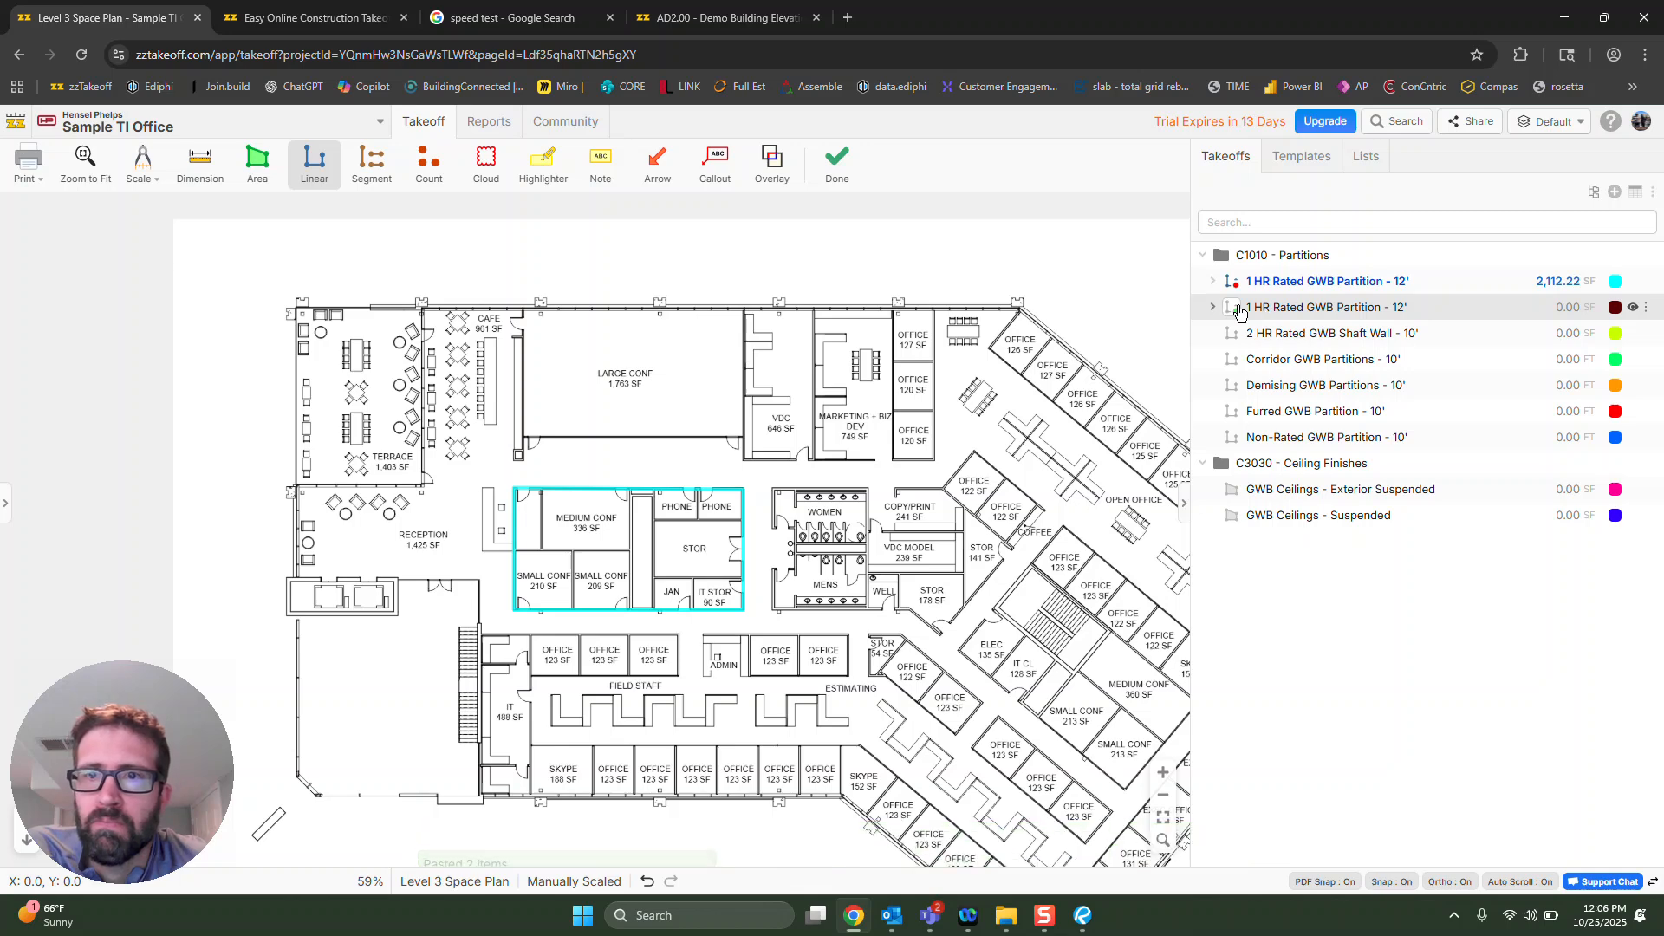
pyautogui.doubleClick(1273, 310)
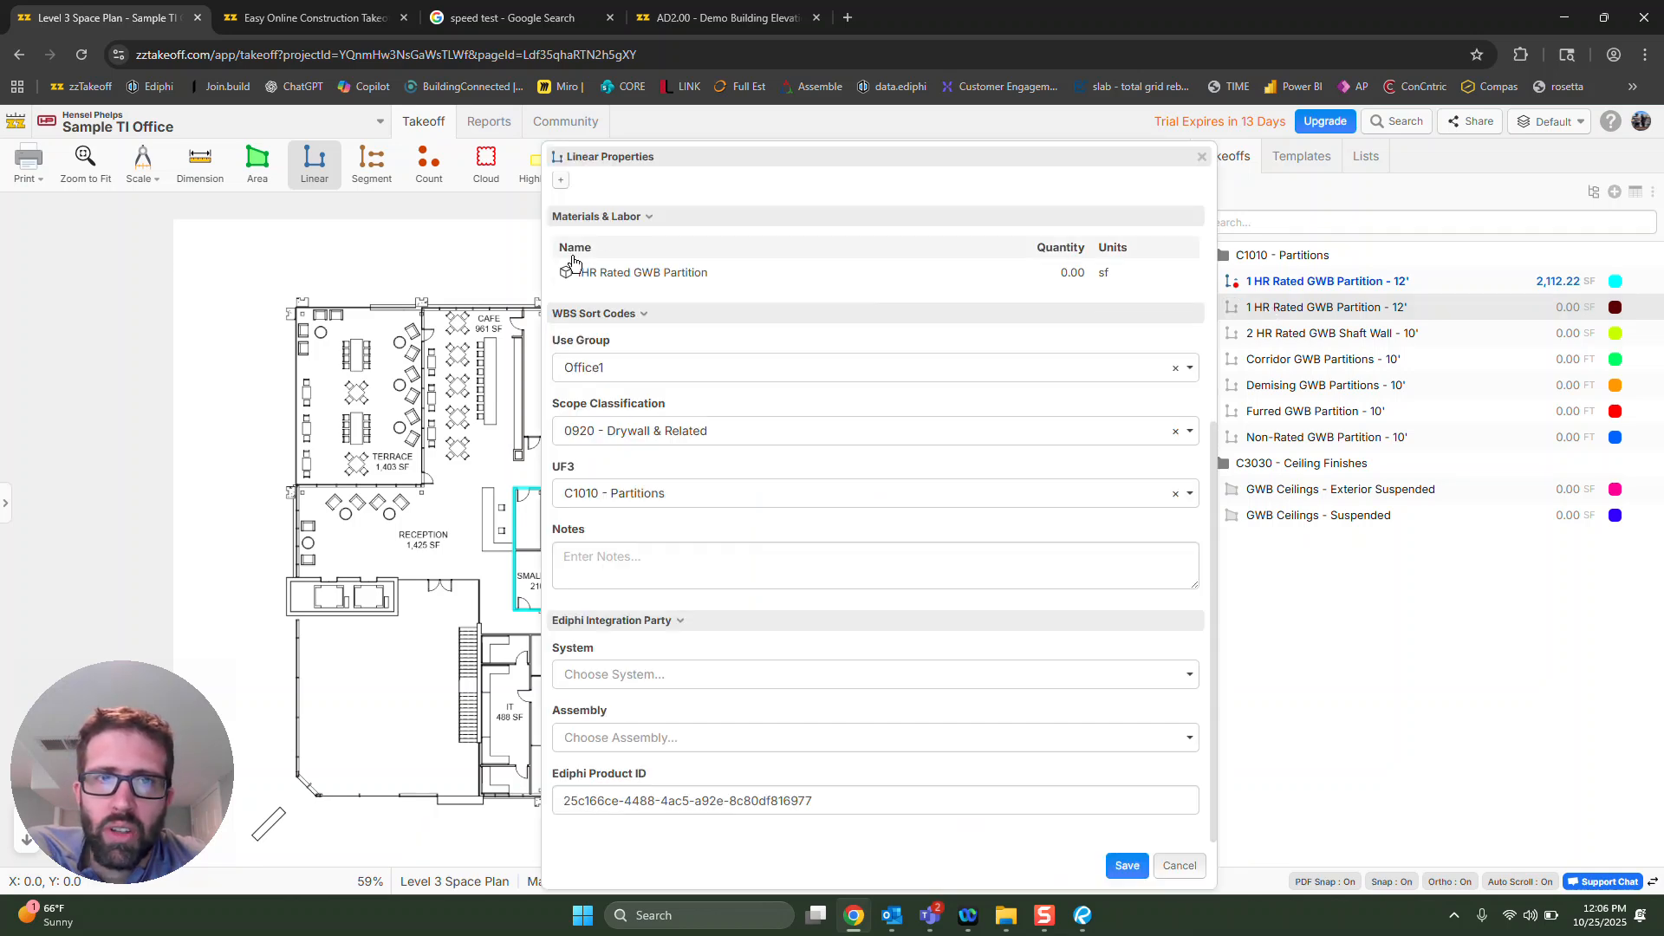
pyautogui.scroll(5, 685, 460)
pyautogui.click(583, 212)
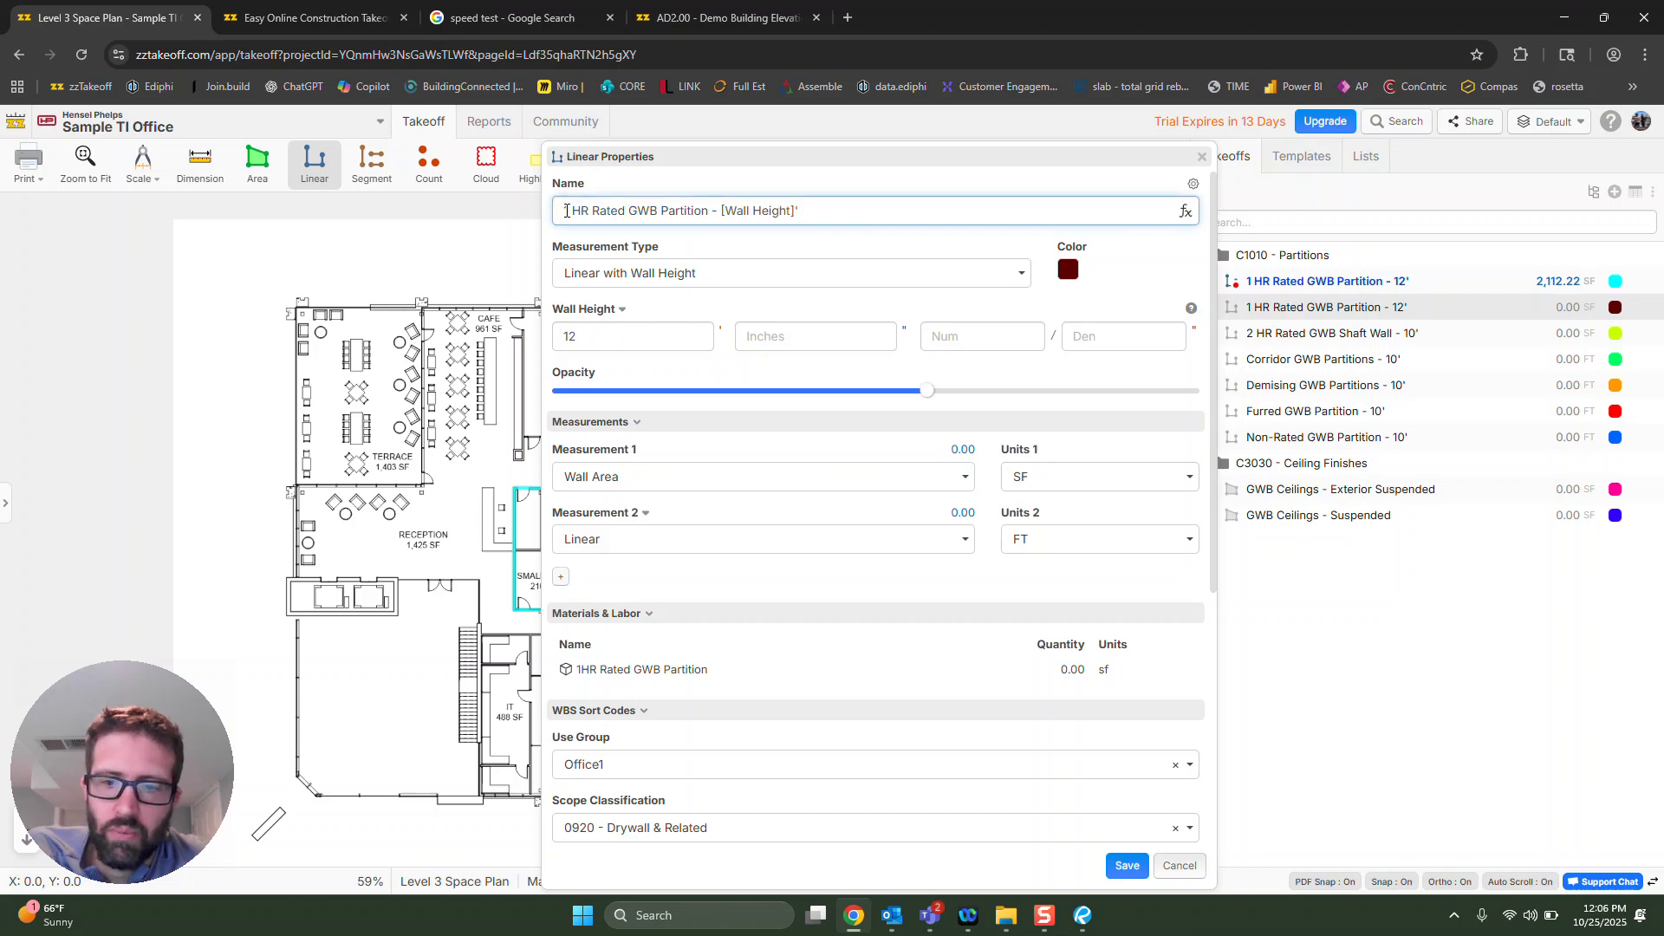
pyautogui.press('BackSpace')
pyautogui.write('3')
pyautogui.click(1128, 870)
# Trace about 1,487 SF of 3 HR Rated GWB Partition along three sides of the VDC, Marketing and Office block.
pyautogui.click(1256, 333)
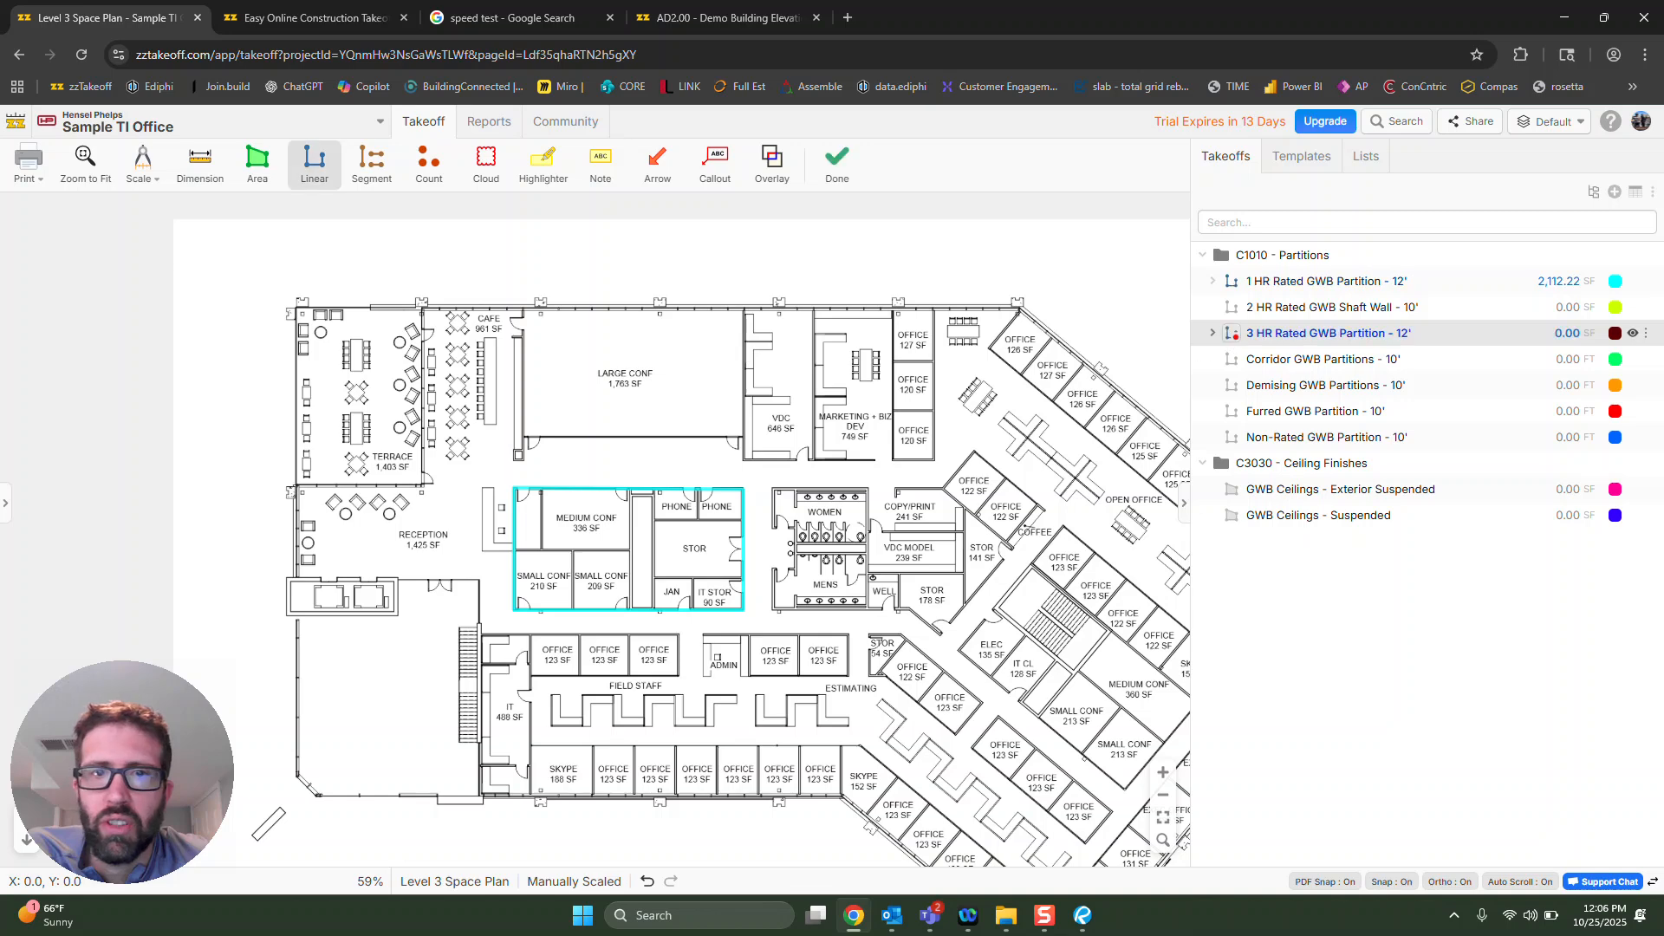
pyautogui.scroll(3, 760, 347)
pyautogui.click(728, 270)
pyautogui.click(731, 579)
pyautogui.click(1122, 582)
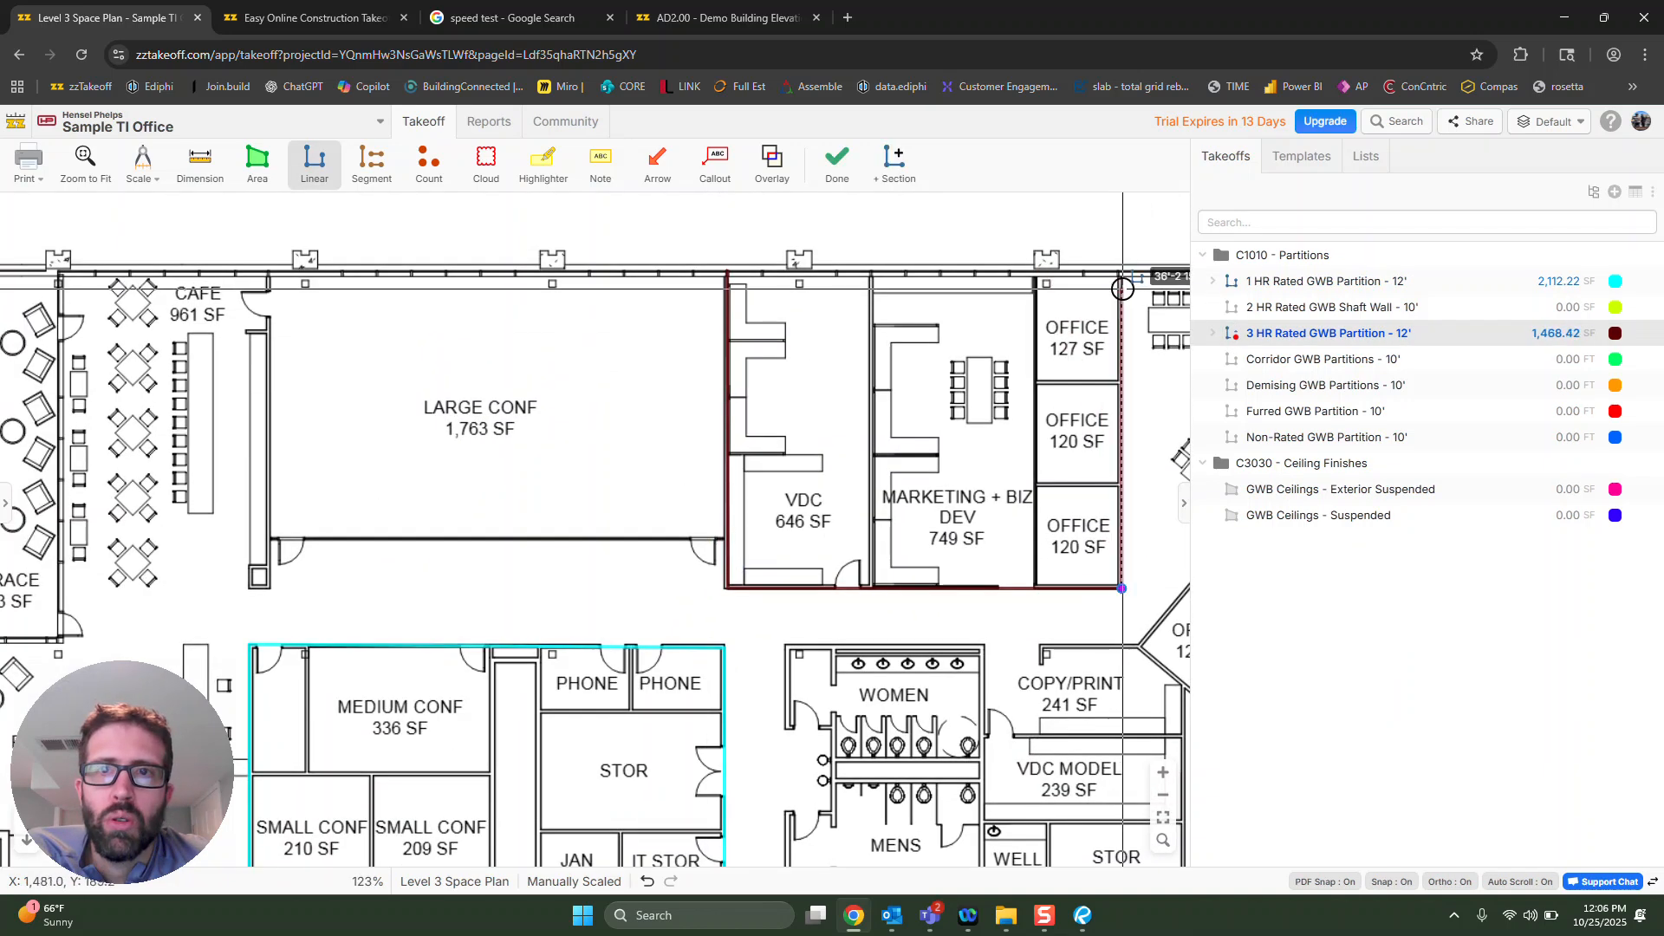
pyautogui.doubleClick(1126, 275)
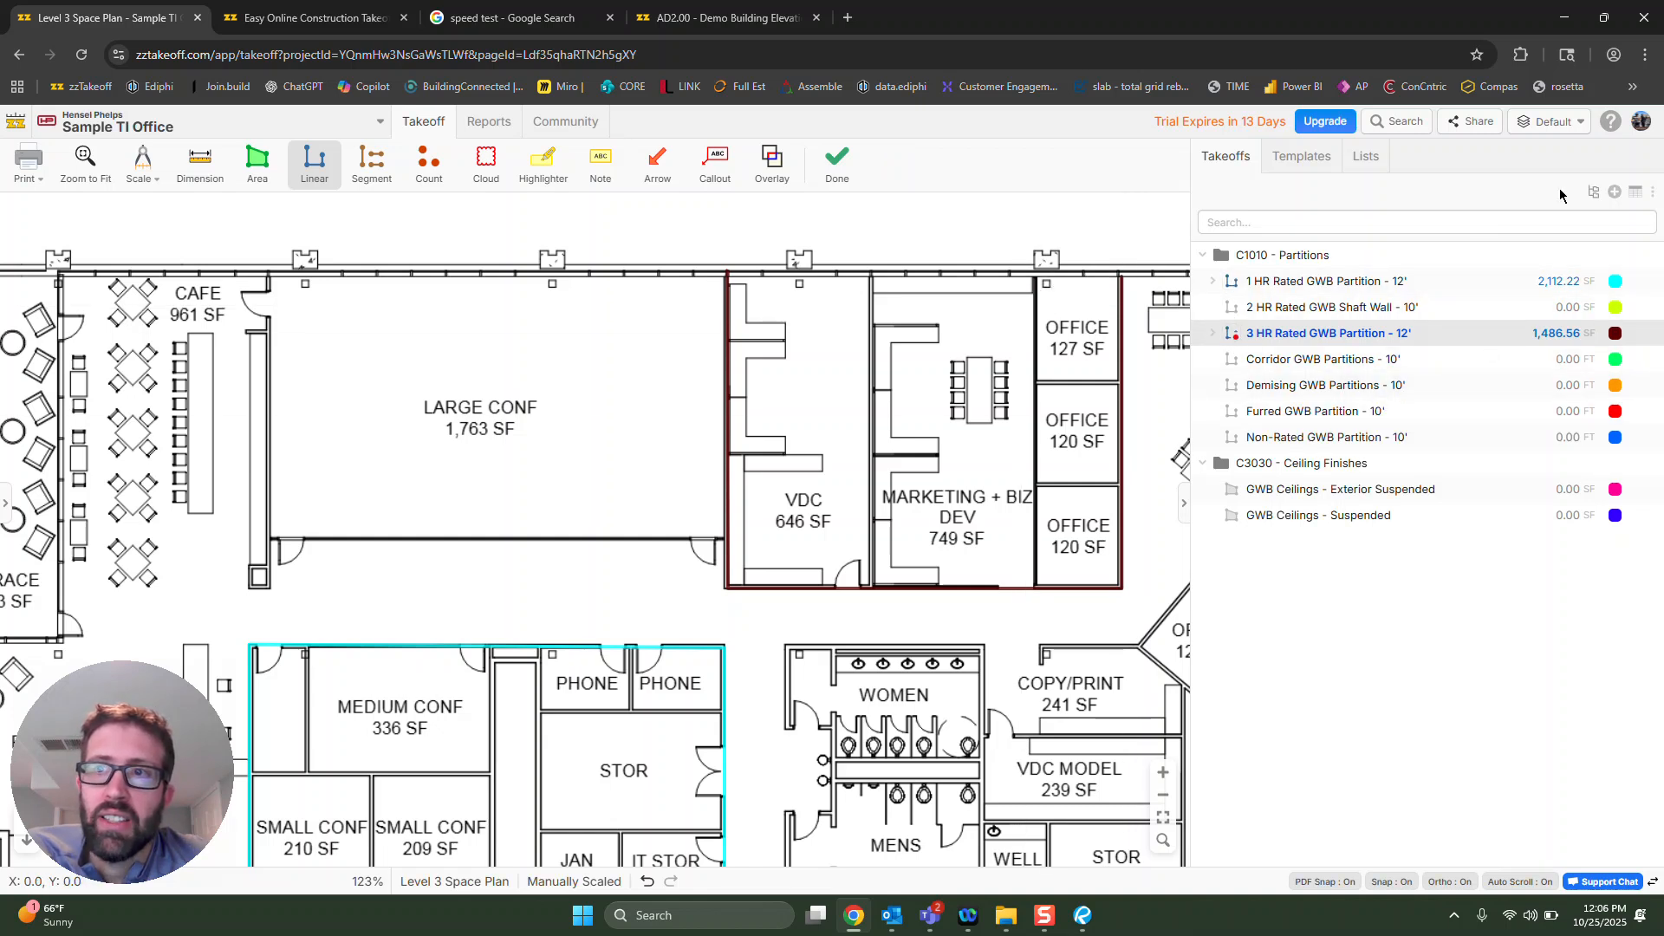
# Export the takeoff quantities as an Ediphi CSV with lowercase units of measure and zero-quantity items excluded.
pyautogui.click(1651, 194)
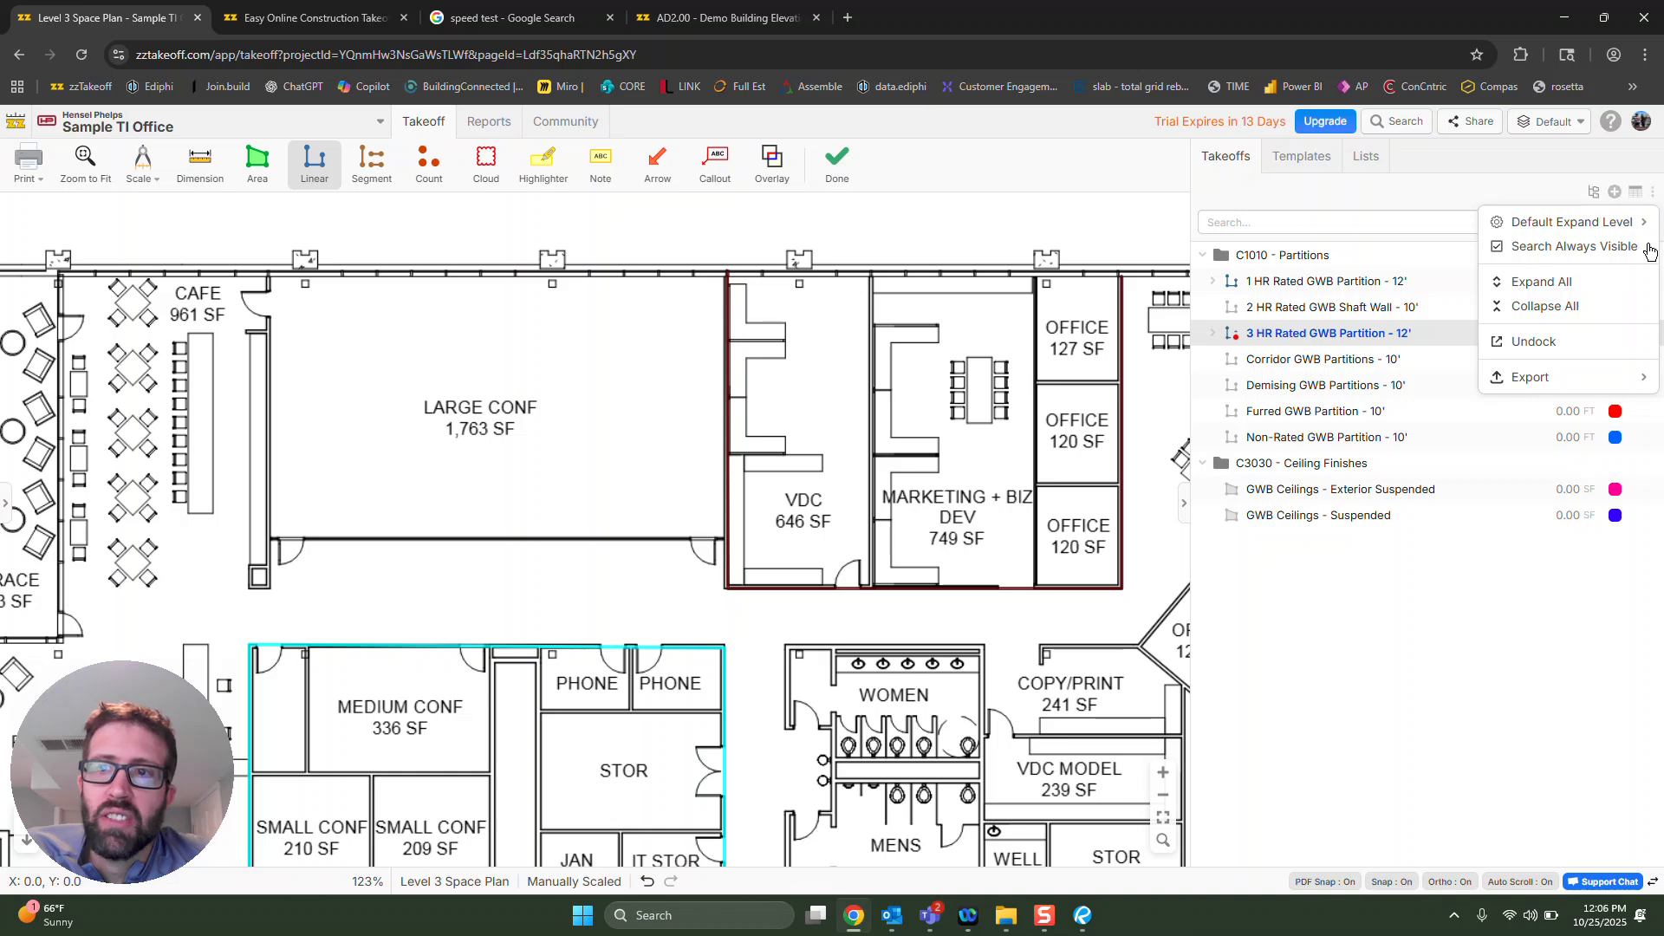
pyautogui.moveTo(1620, 384)
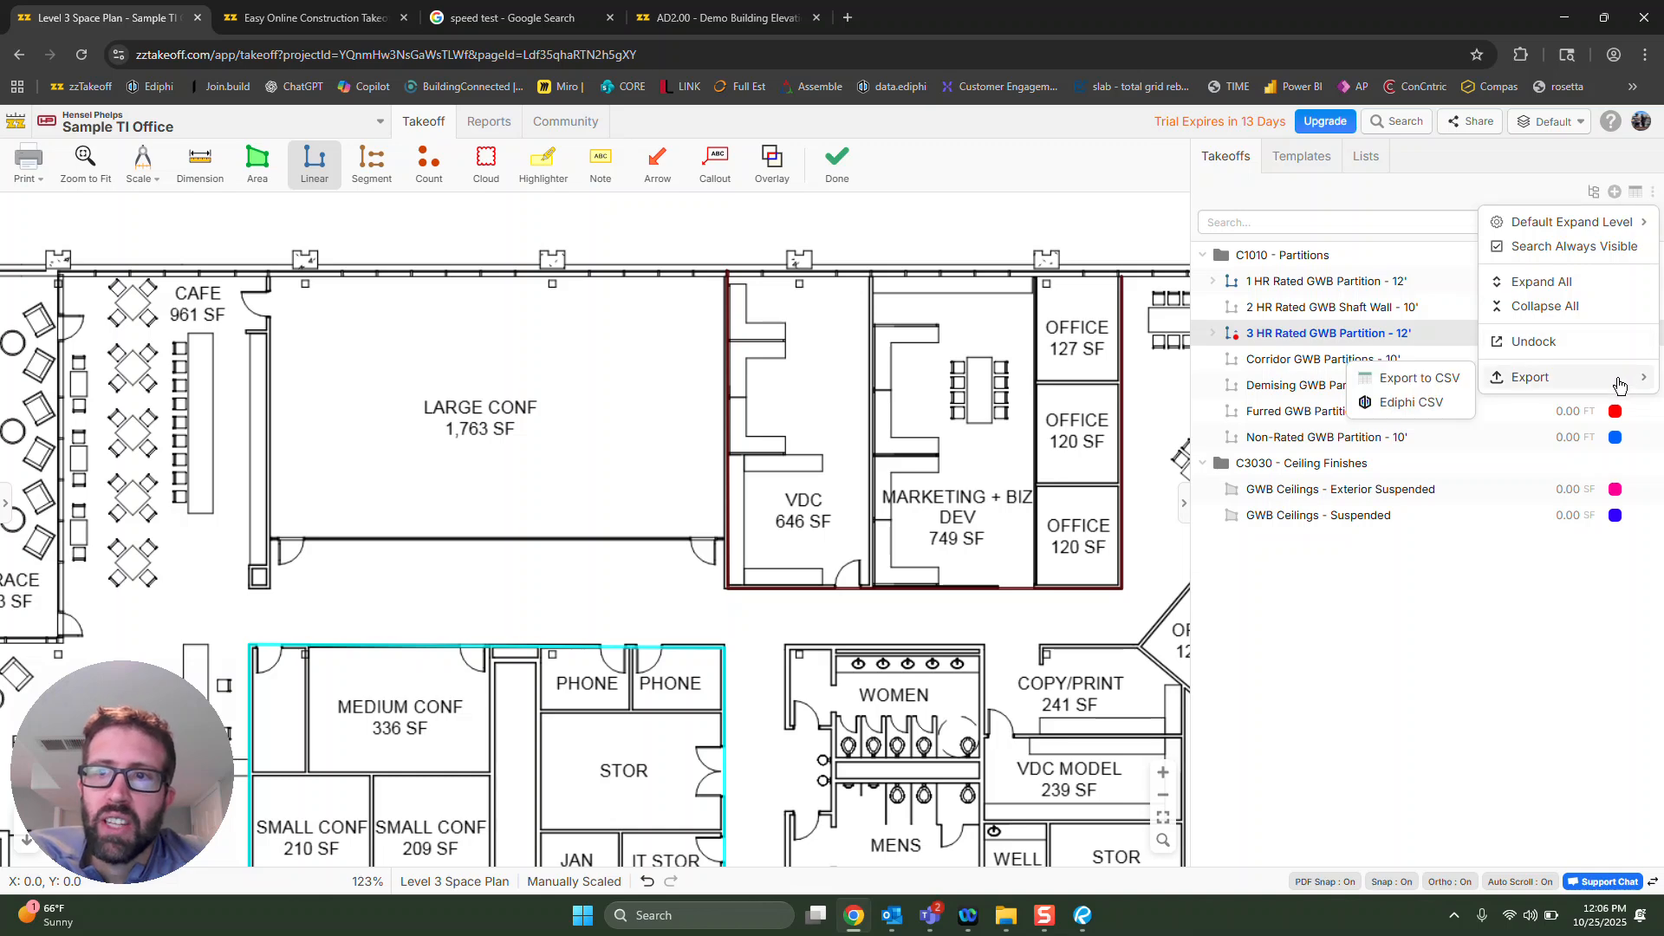
pyautogui.click(1411, 403)
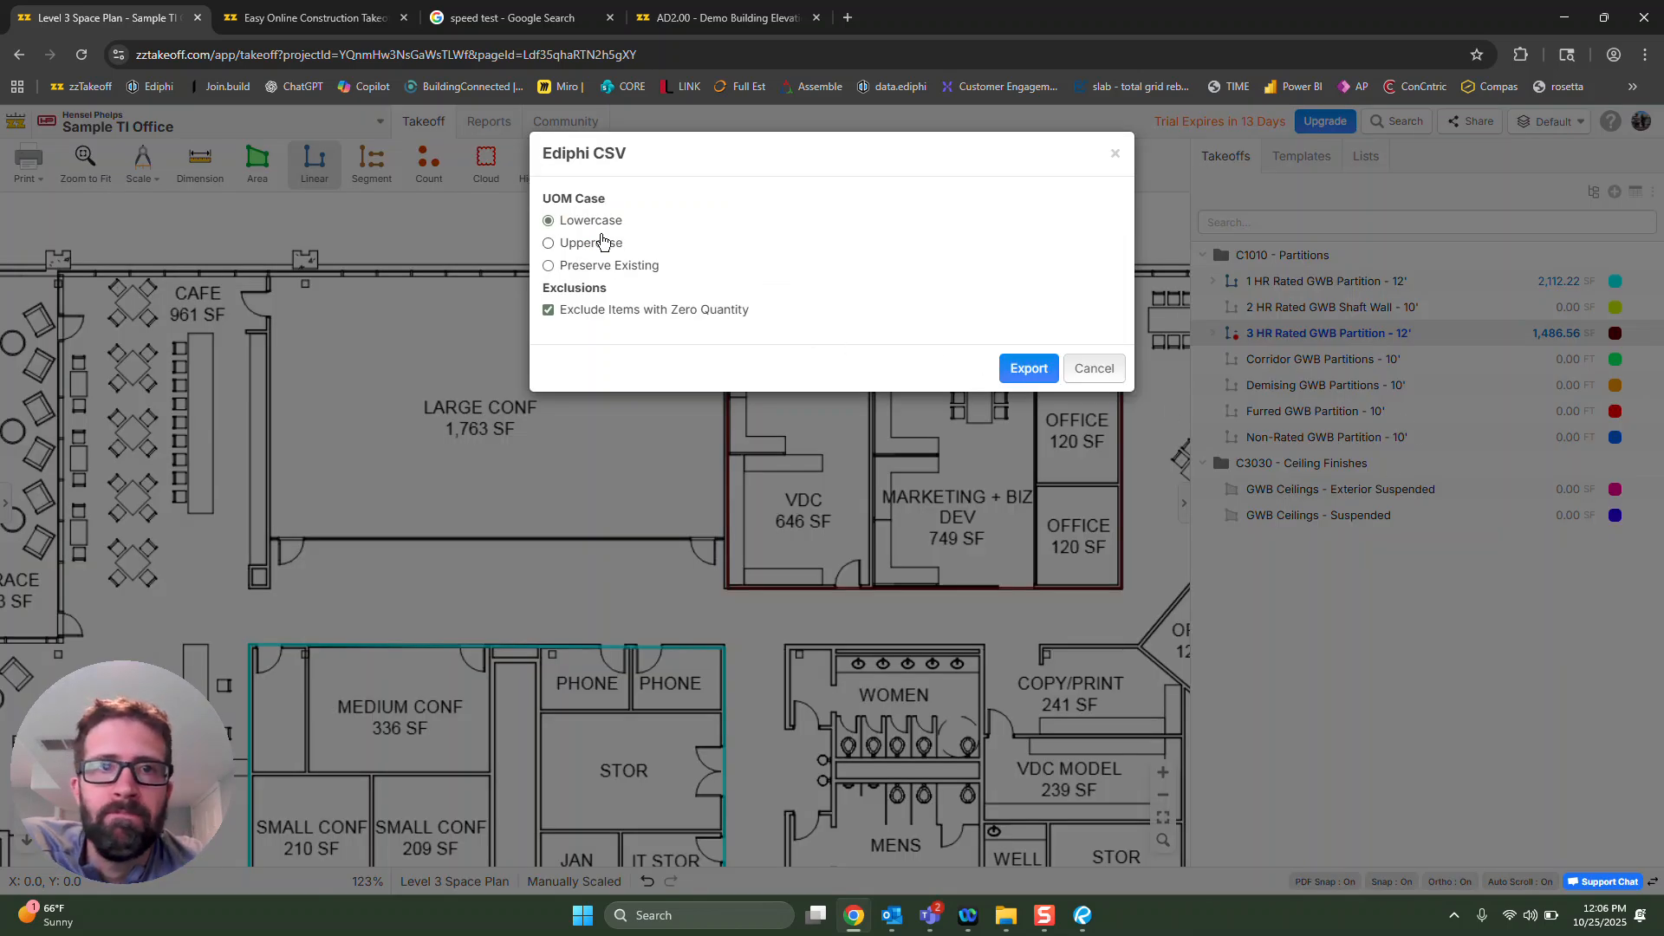
pyautogui.click(1029, 369)
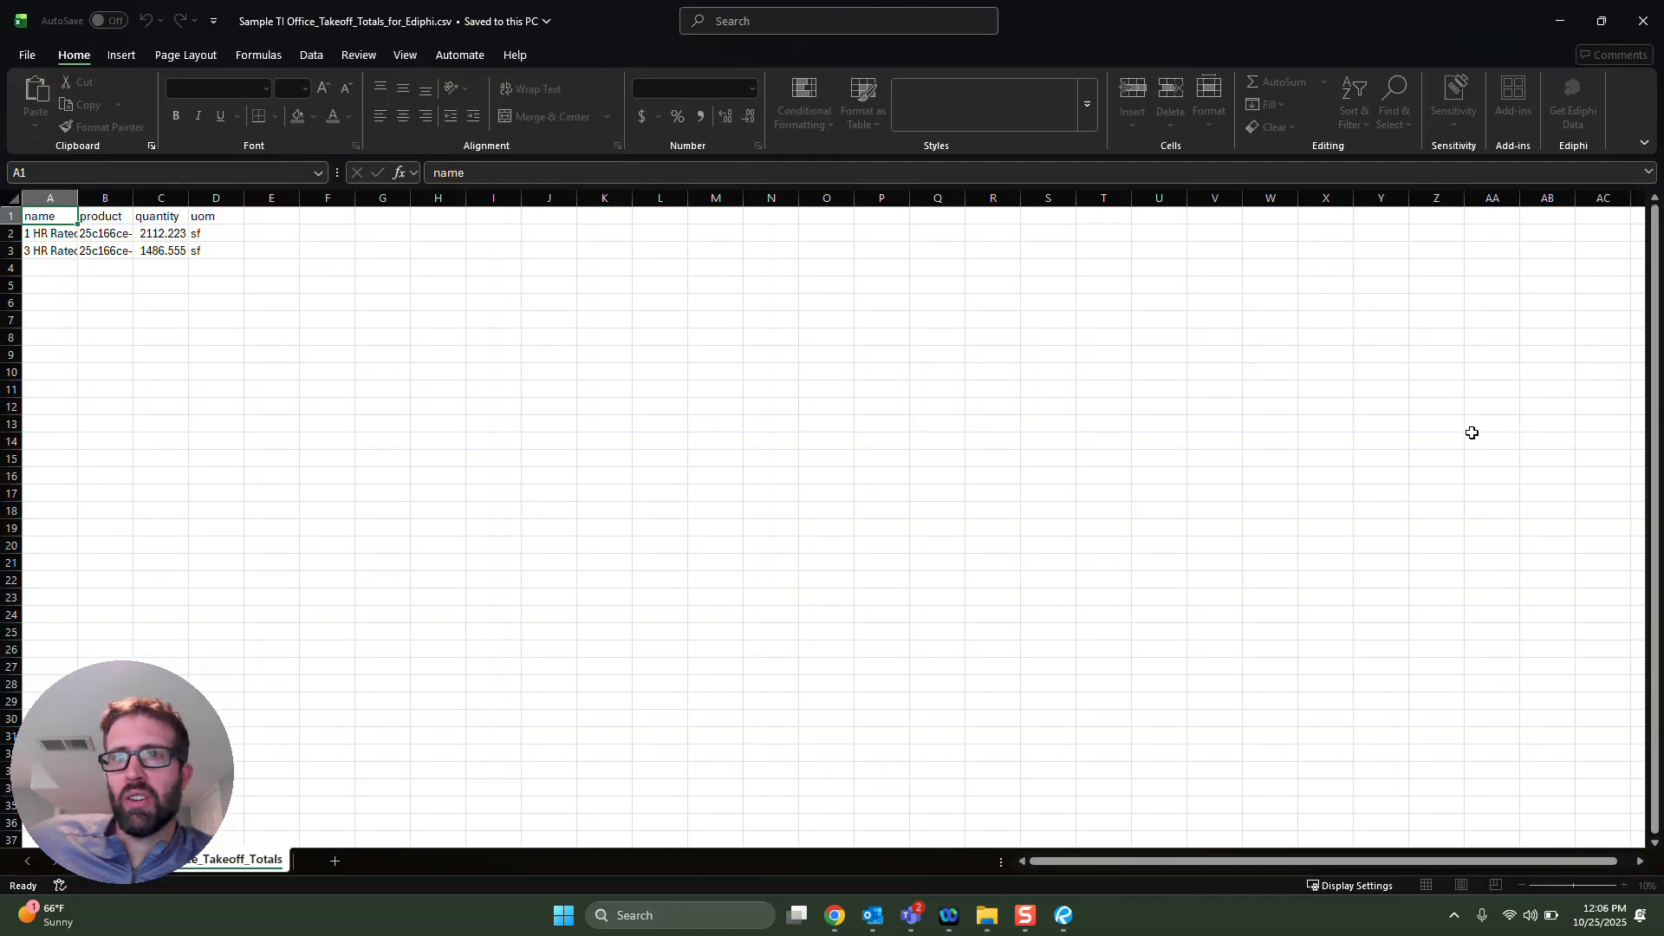
# Examine the name, product, quantity and uom columns of the exported CSV in Excel, and close it without saving.
pyautogui.click(295, 319)
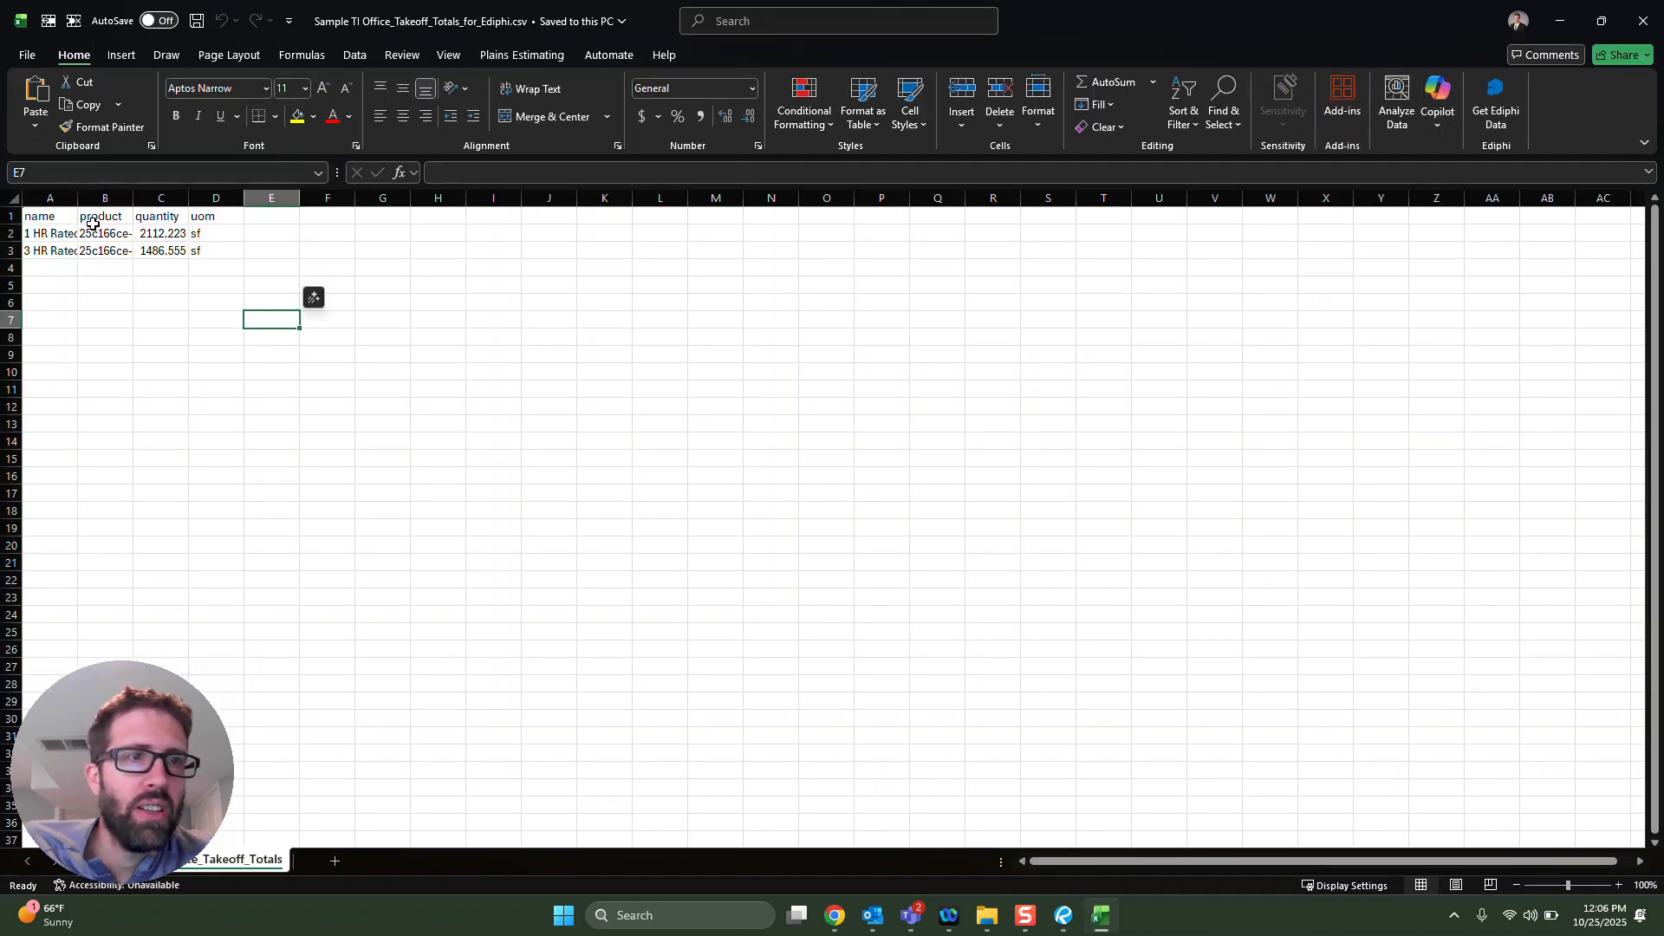
pyautogui.click(53, 234)
pyautogui.click(160, 232)
pyautogui.click(209, 233)
pyautogui.moveTo(115, 198); pyautogui.dragTo(271, 199)
pyautogui.click(113, 267)
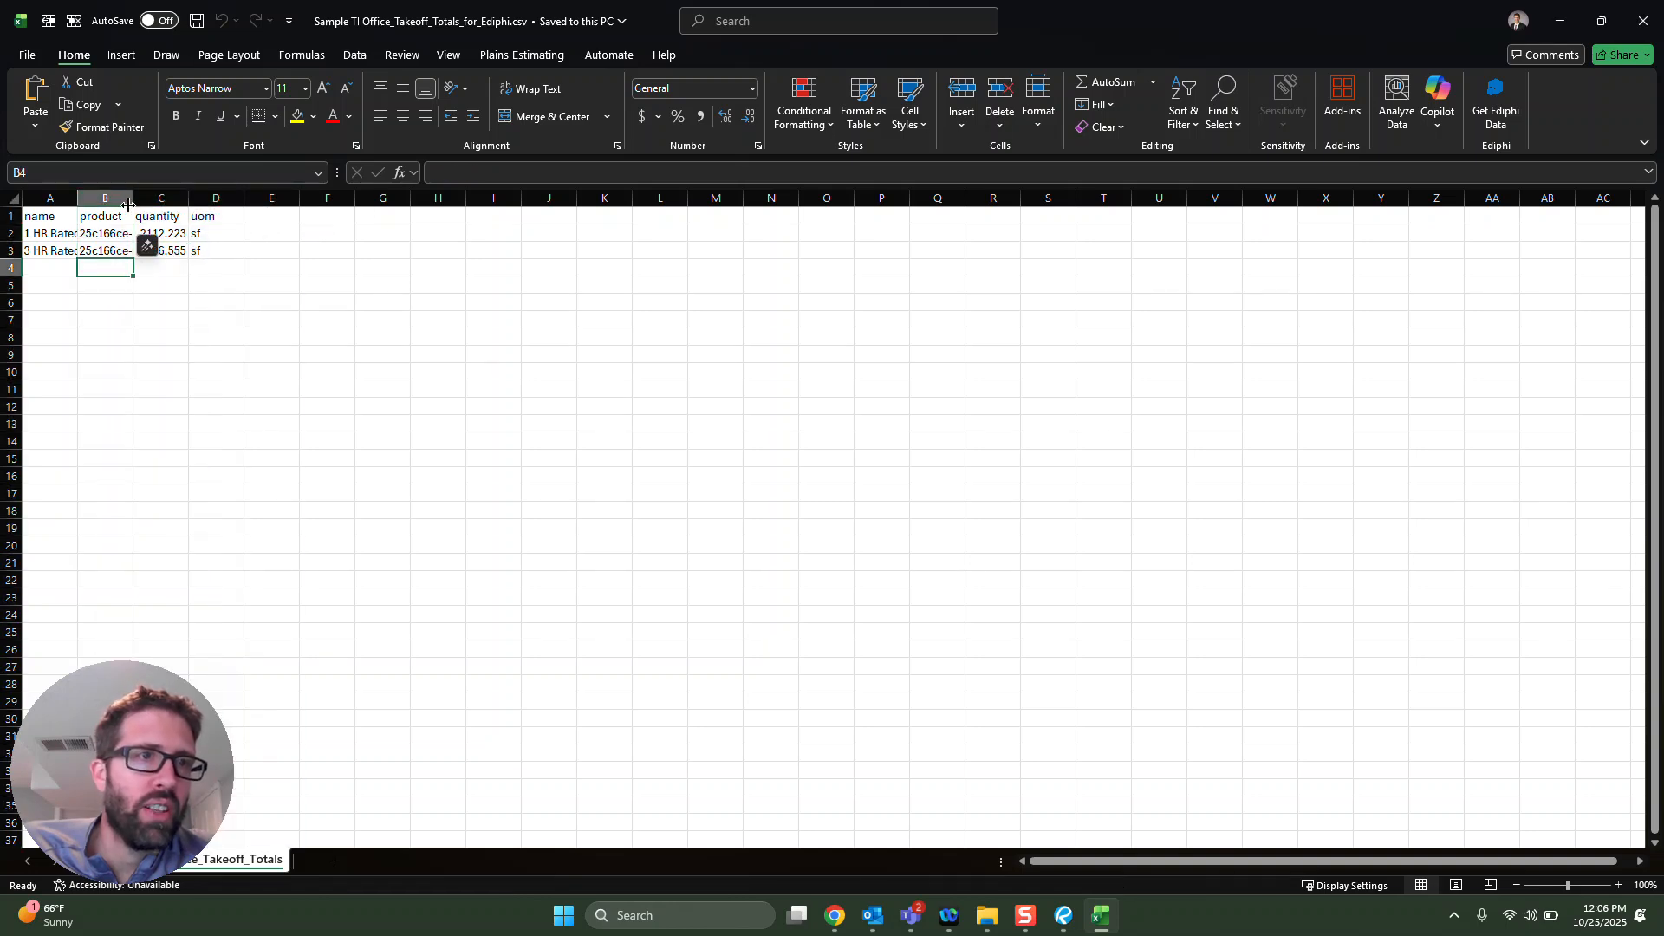
pyautogui.doubleClick(132, 199)
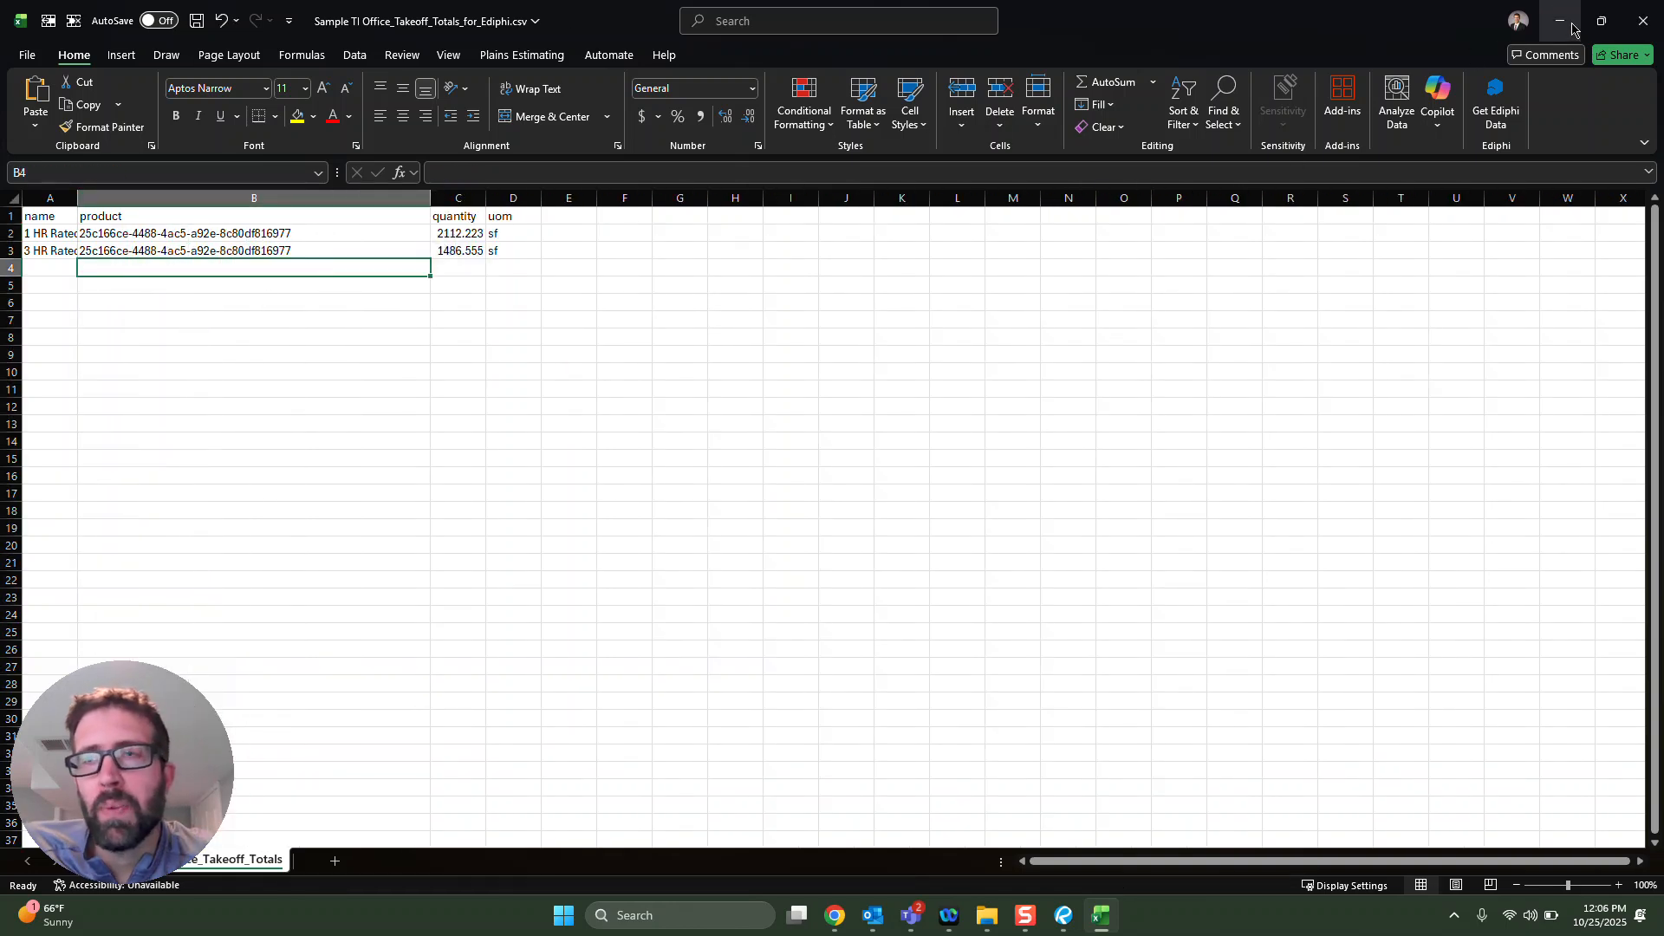
pyautogui.click(1643, 20)
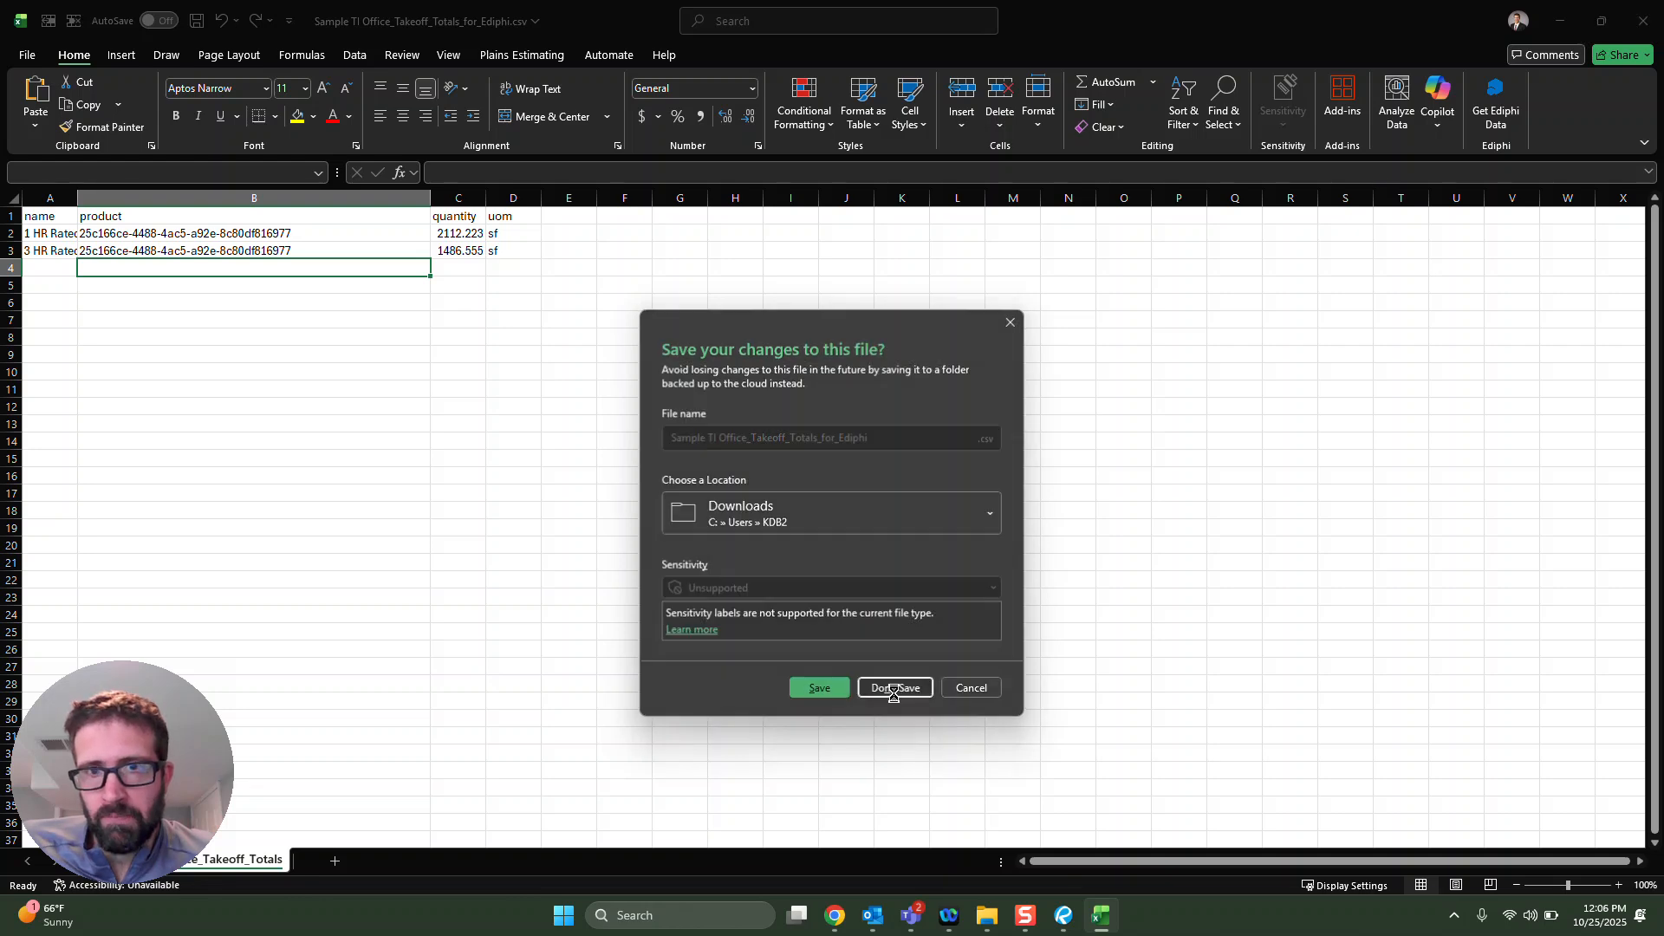
pyautogui.click(892, 688)
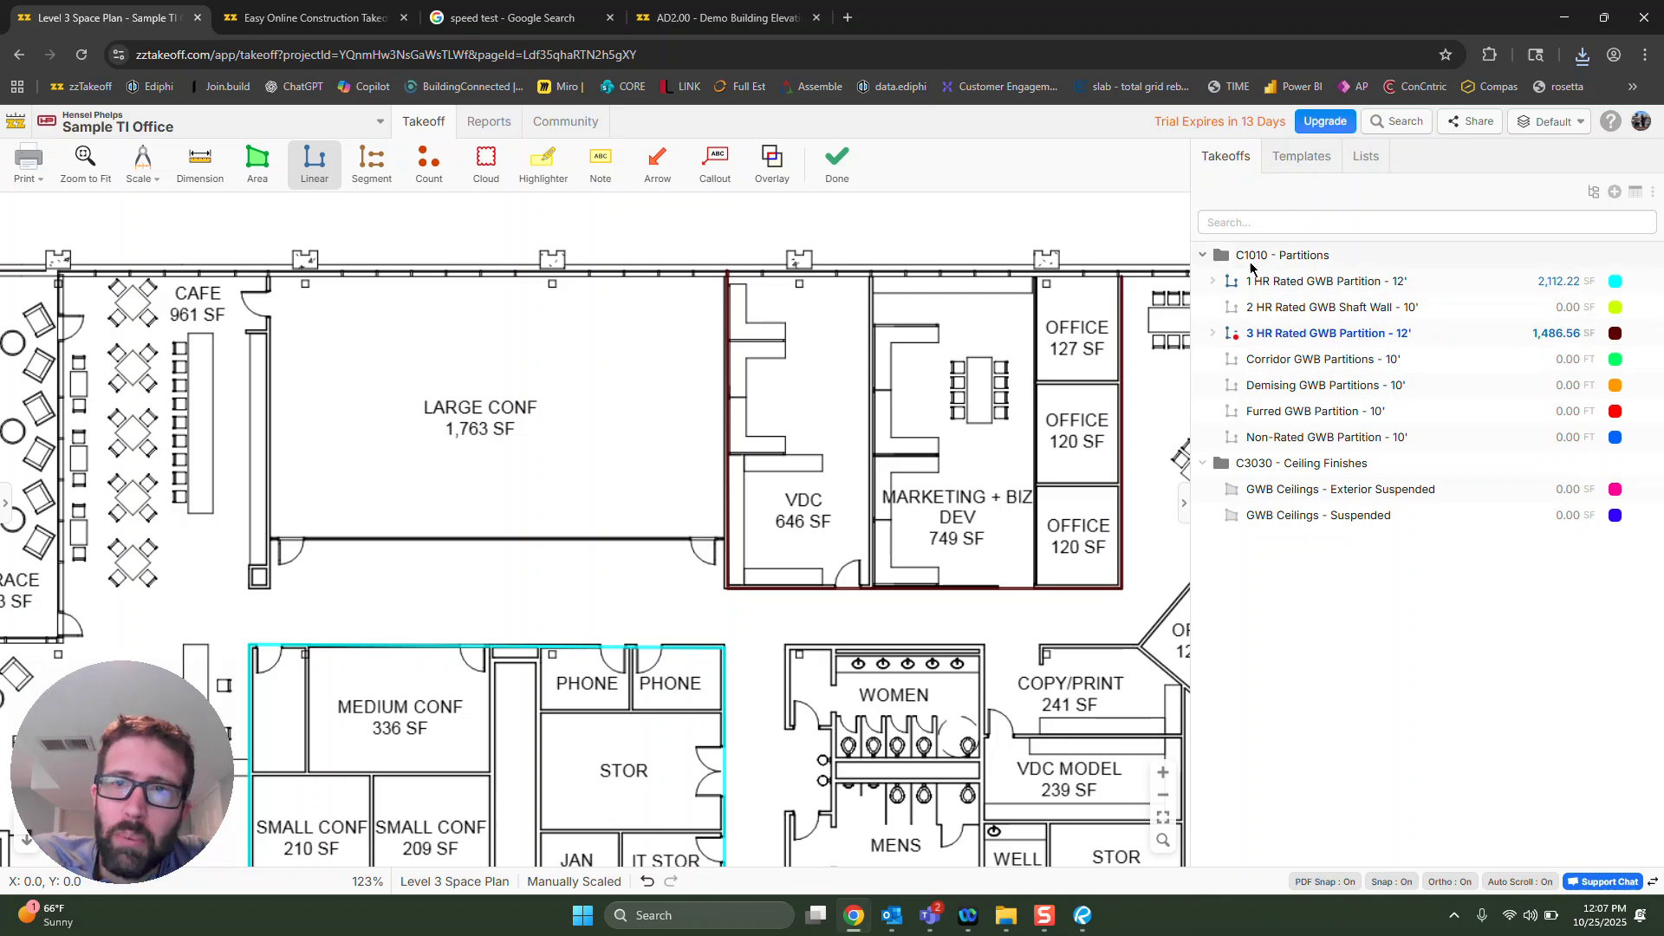
# Add the Room 10' Tall template from the _HP Database to the project's takeoffs.
pyautogui.click(1212, 280)
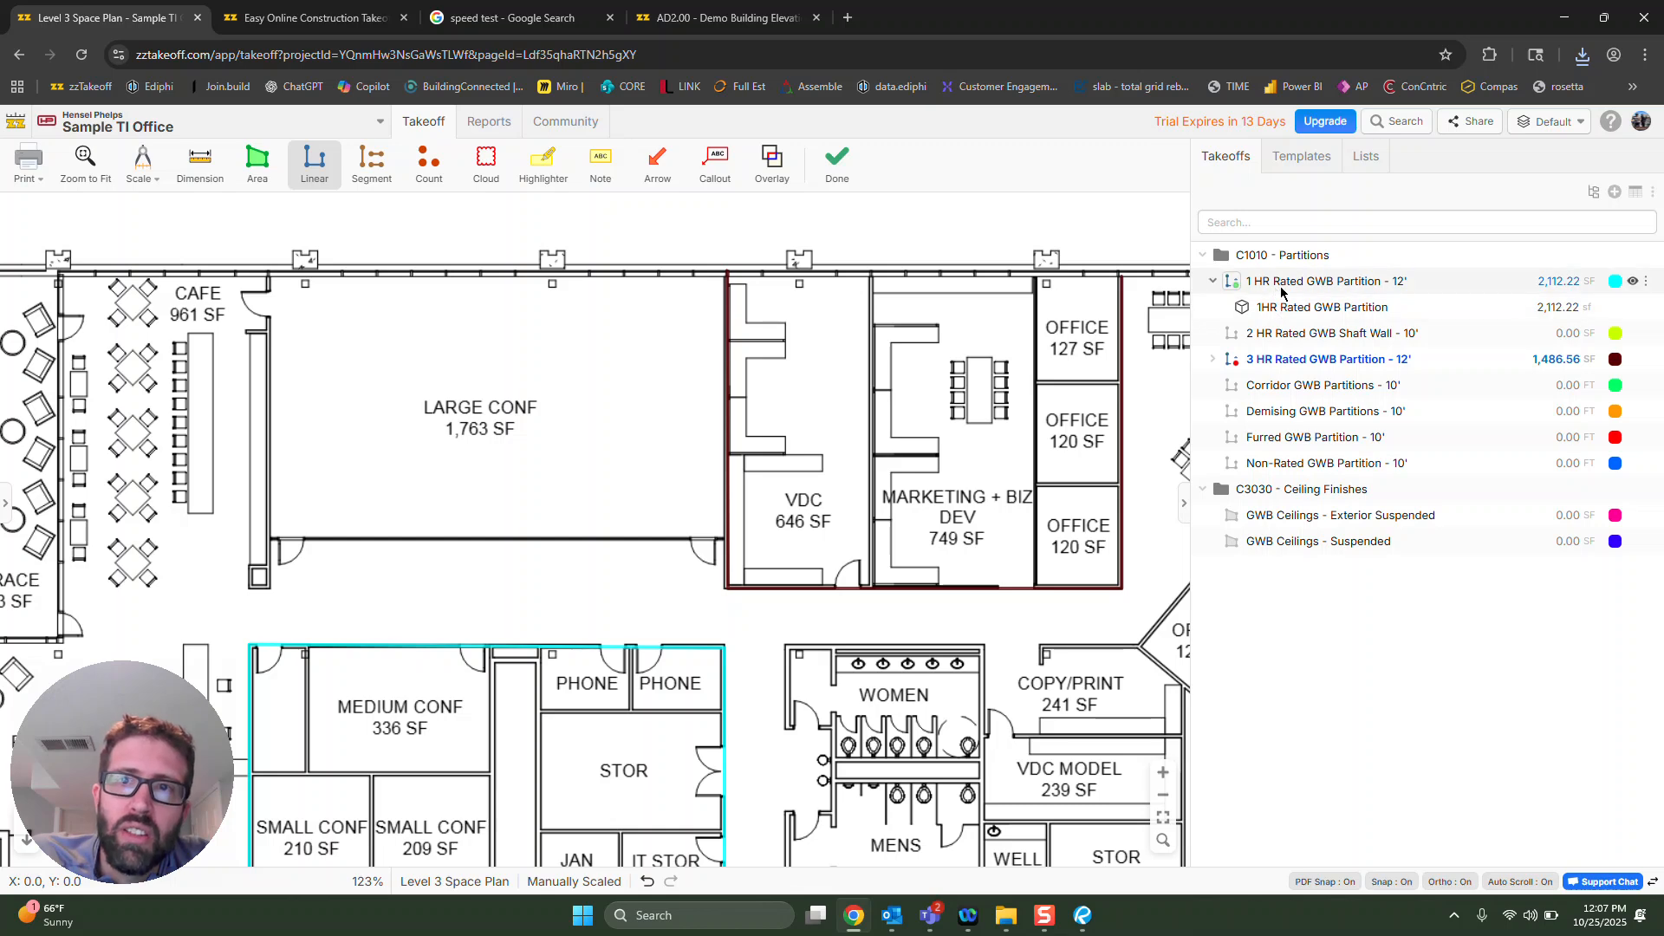
pyautogui.click(1298, 291)
pyautogui.click(1212, 281)
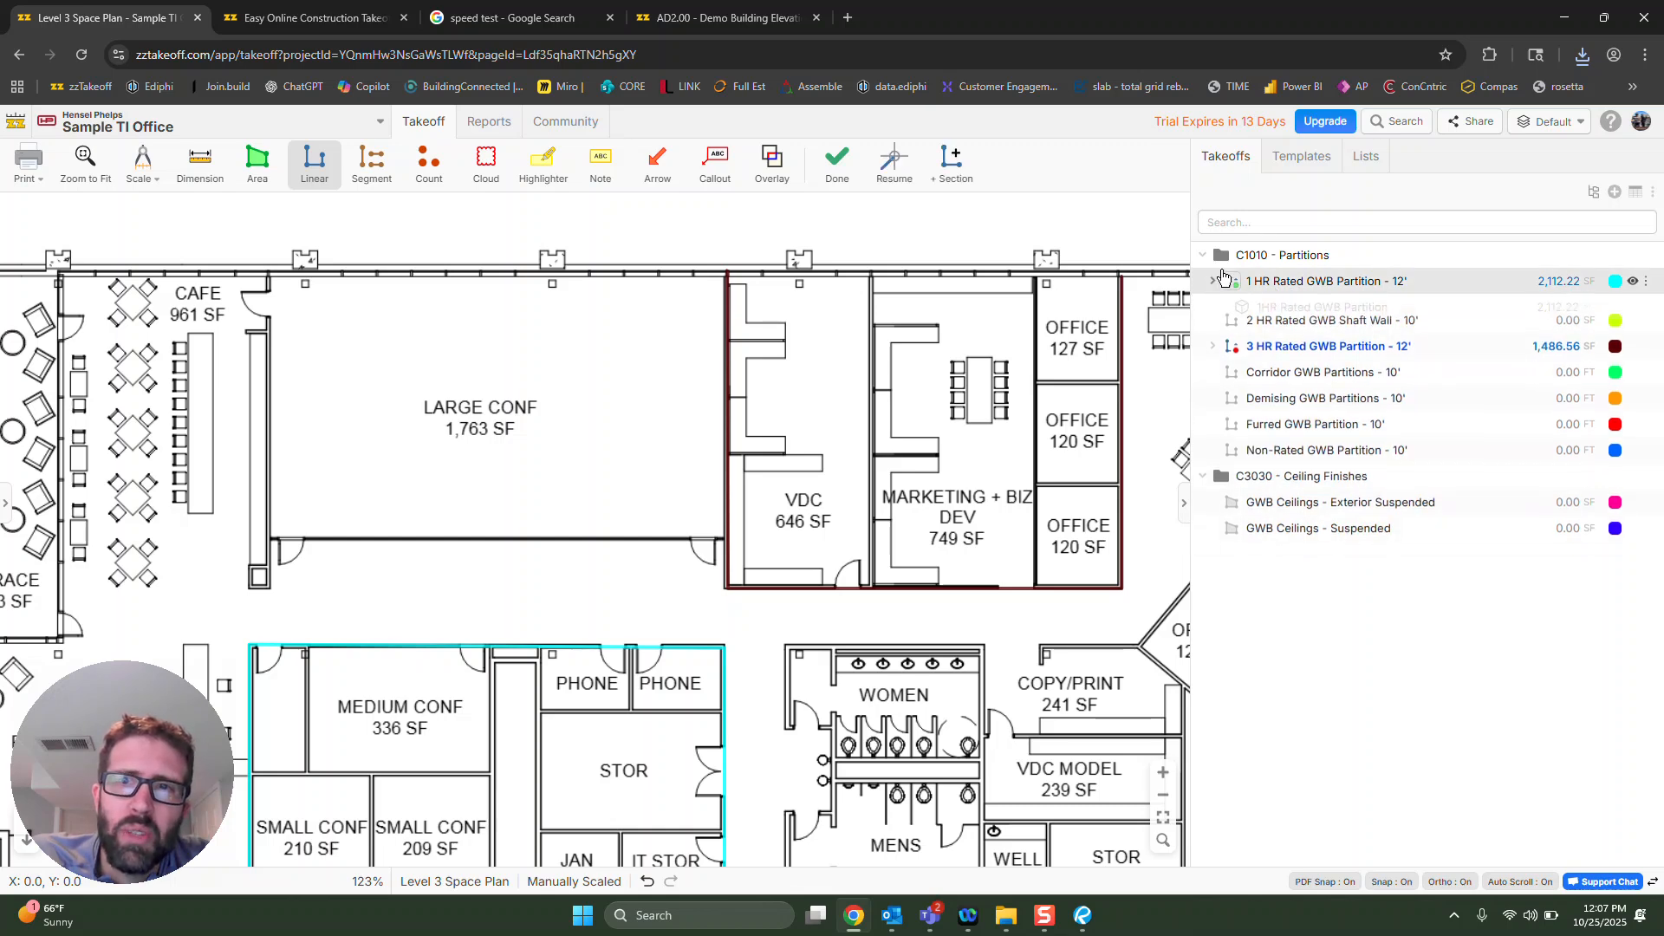
pyautogui.click(1312, 161)
pyautogui.click(1269, 287)
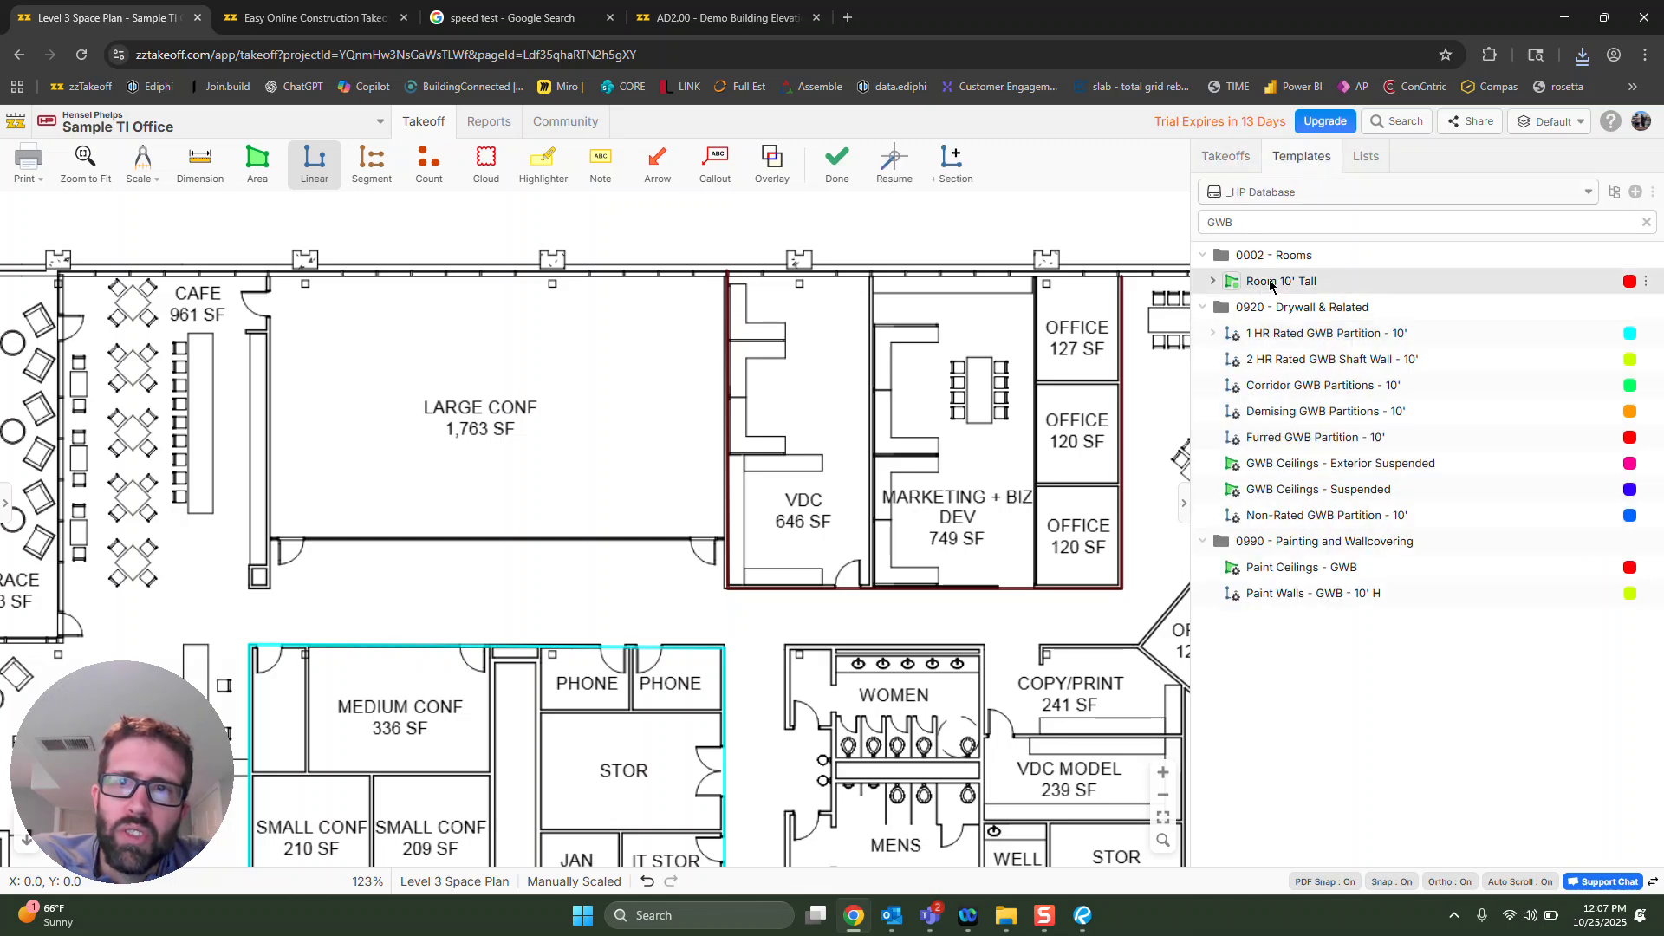
pyautogui.rightClick(1269, 285)
pyautogui.click(1339, 370)
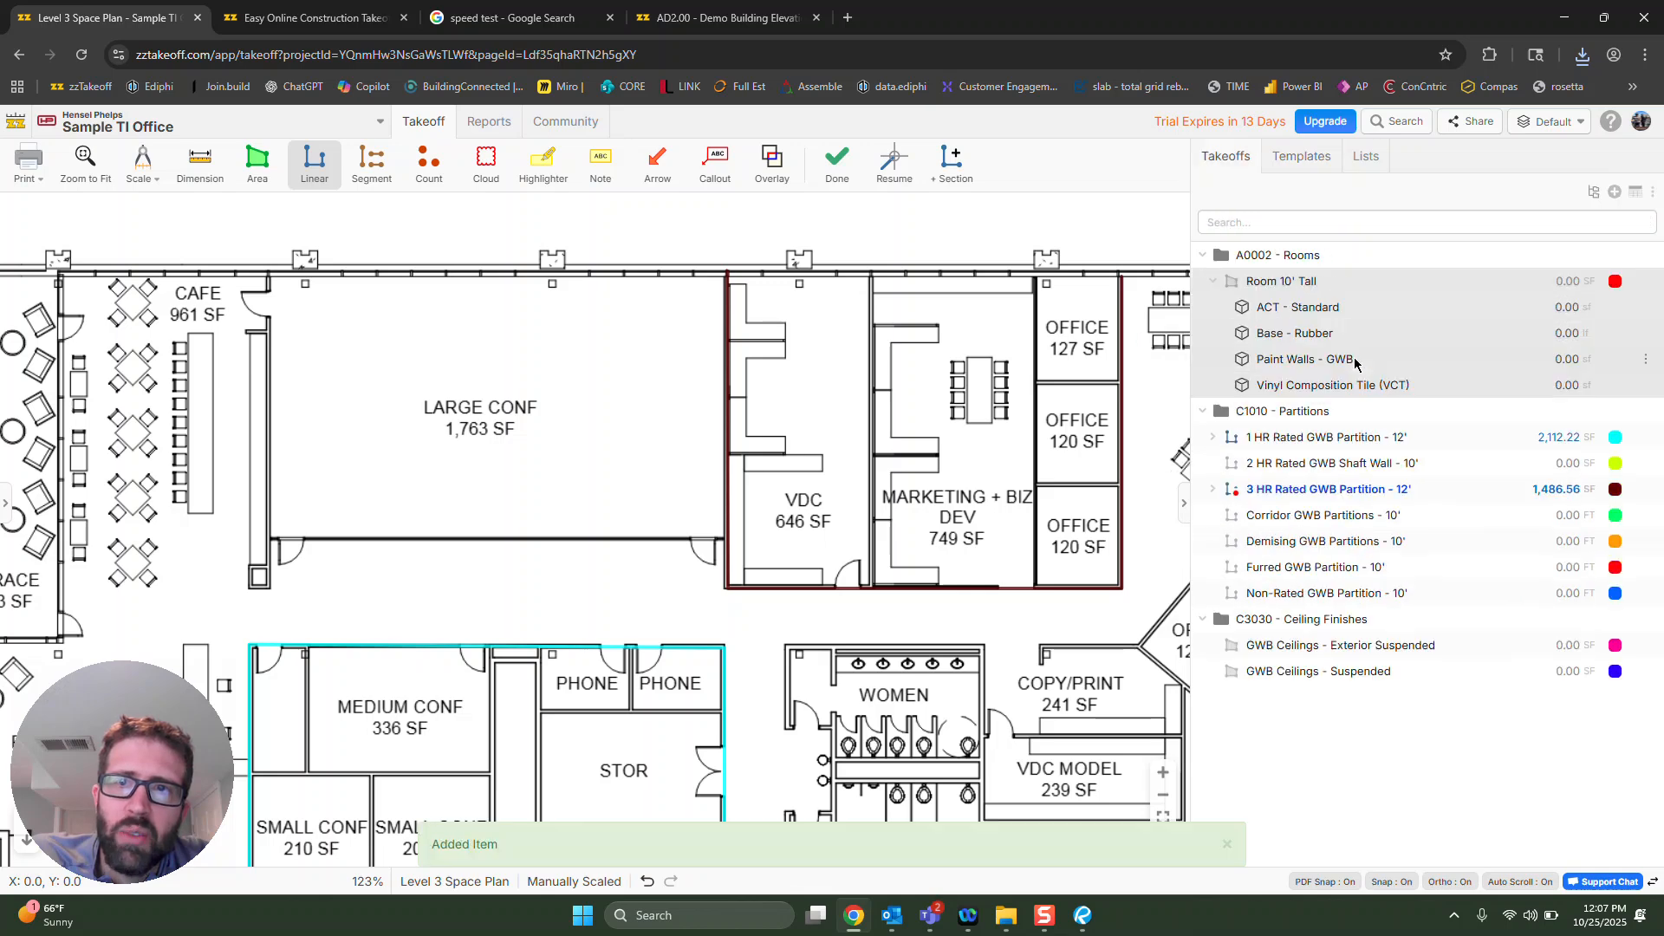
pyautogui.click(1214, 286)
# Trace the Marketing + Biz Dev room as a Room 10' Tall area of about 717 SF.
pyautogui.scroll(2, 1031, 421)
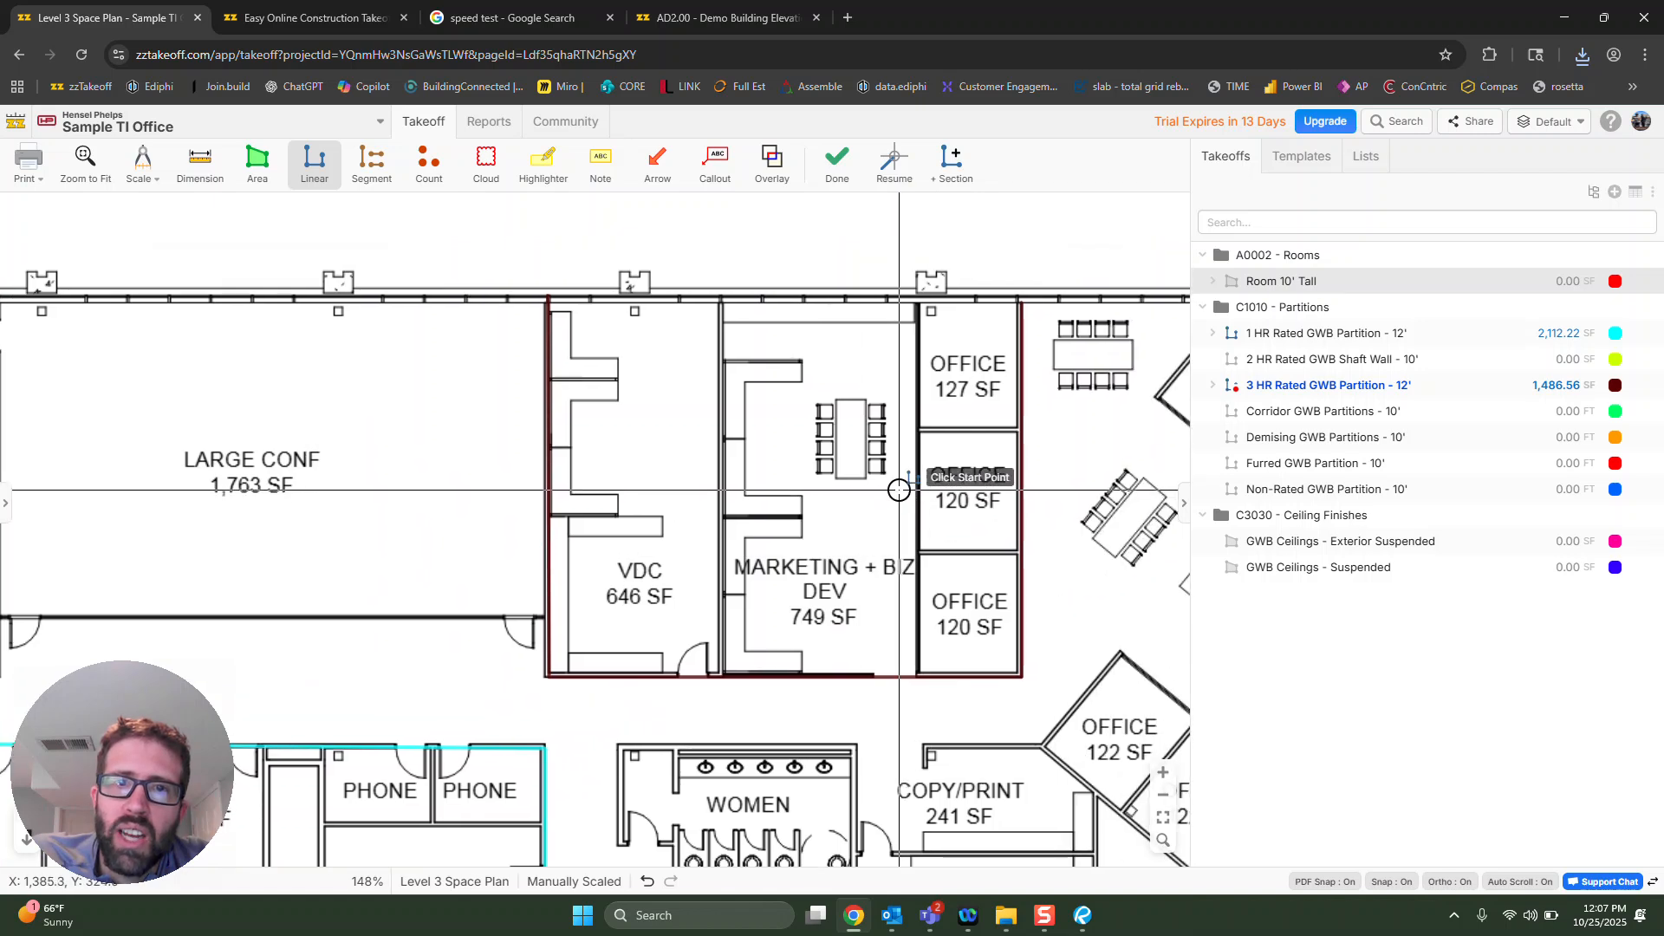
pyautogui.click(1274, 281)
pyautogui.click(724, 303)
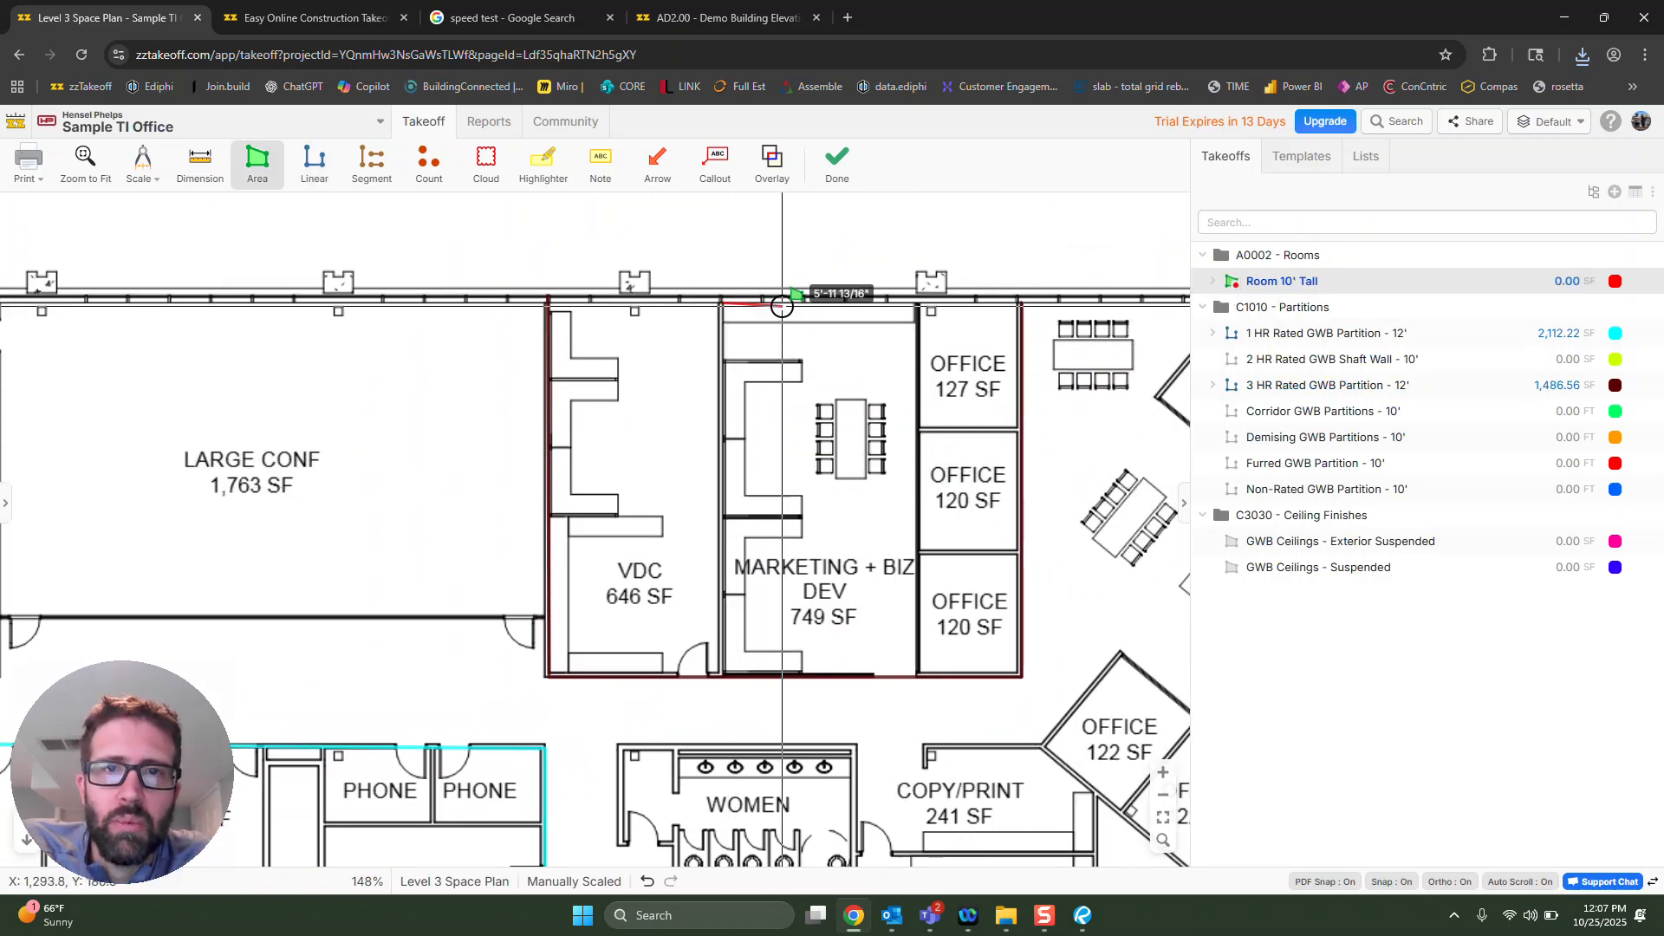
pyautogui.click(915, 303)
pyautogui.click(914, 673)
pyautogui.doubleClick(728, 673)
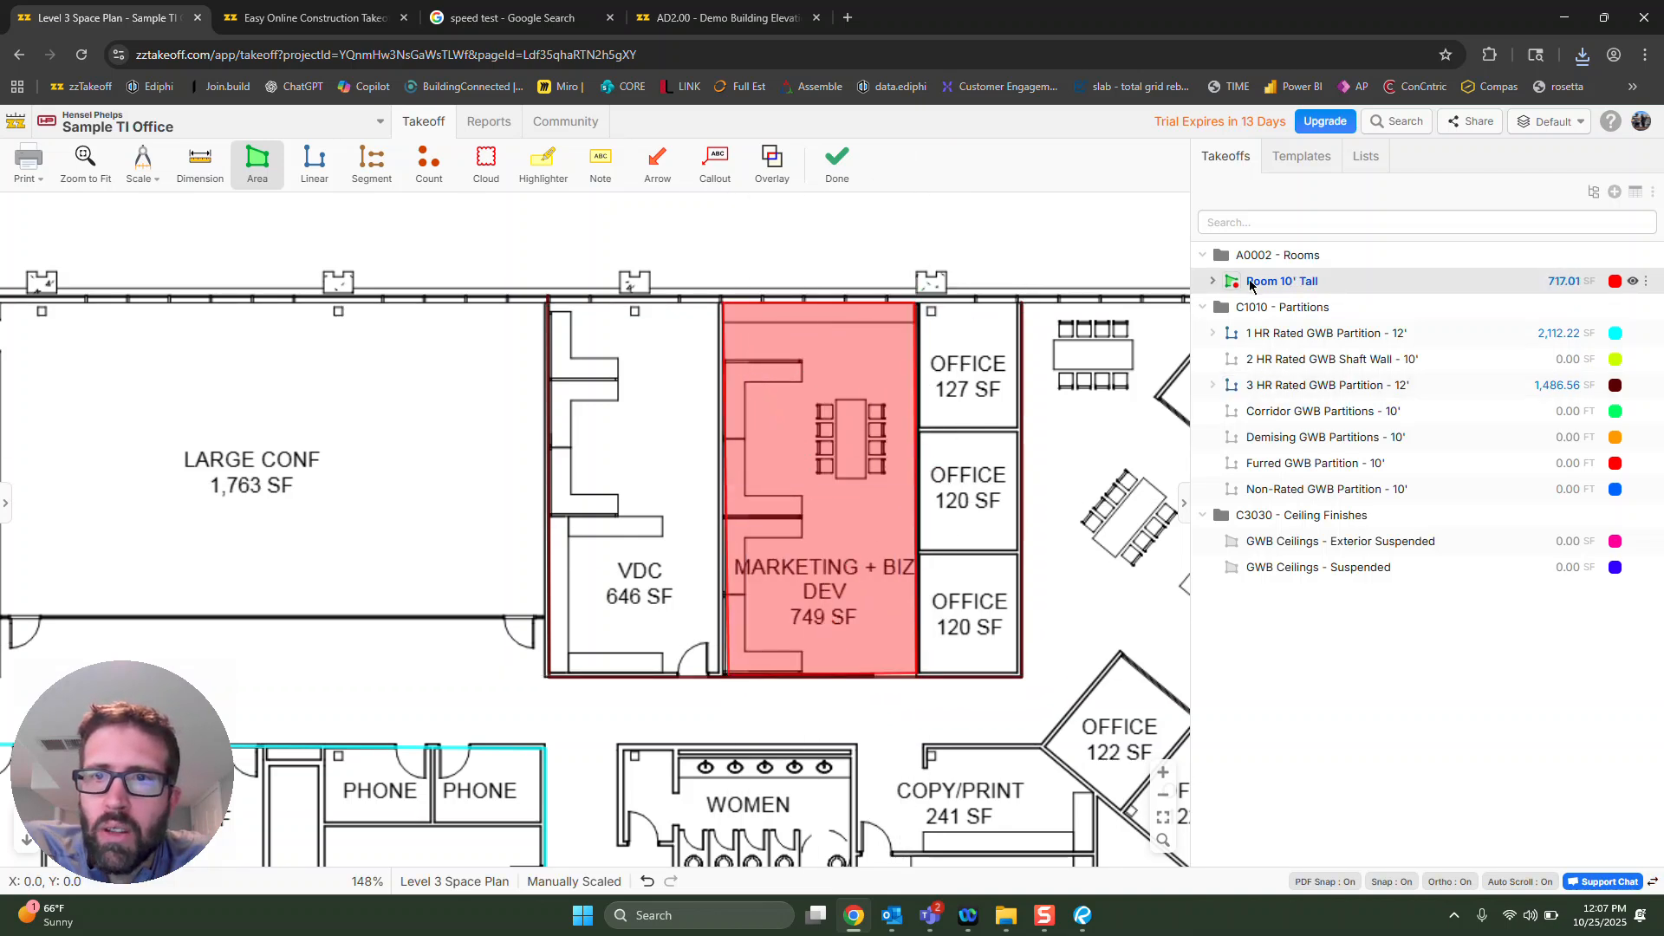
# Replace "Room" with "Marketing" in the room takeoff's name, keeping the [Wall Height] variable, and save its properties.
pyautogui.click(1213, 282)
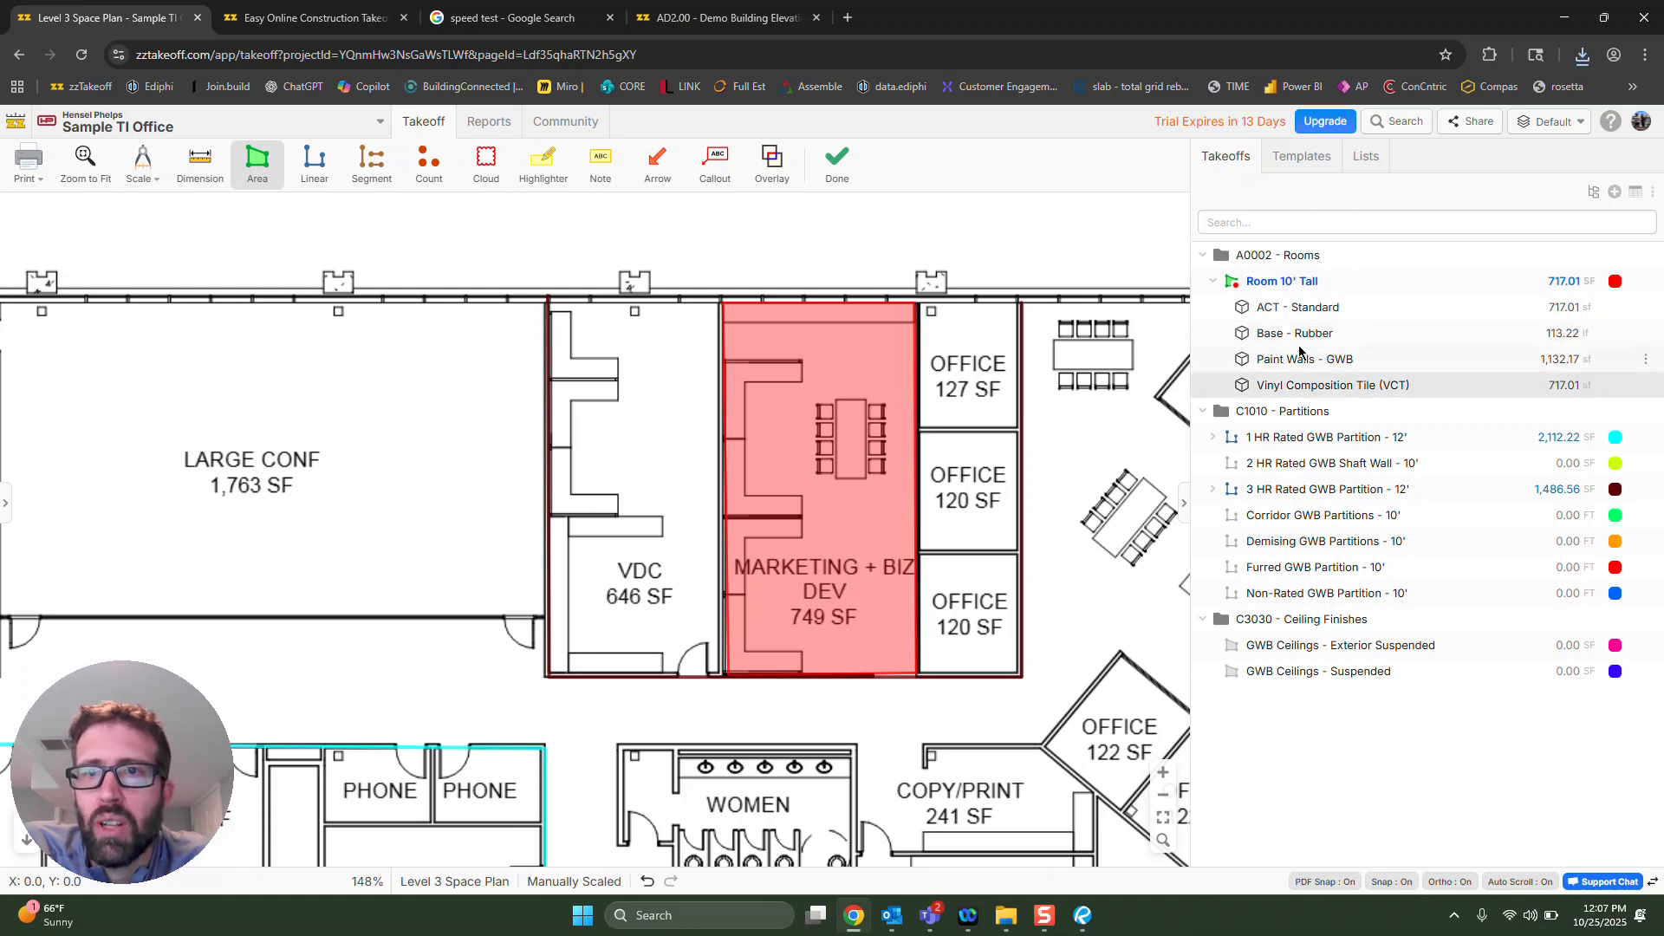
pyautogui.doubleClick(1283, 281)
pyautogui.click(671, 209)
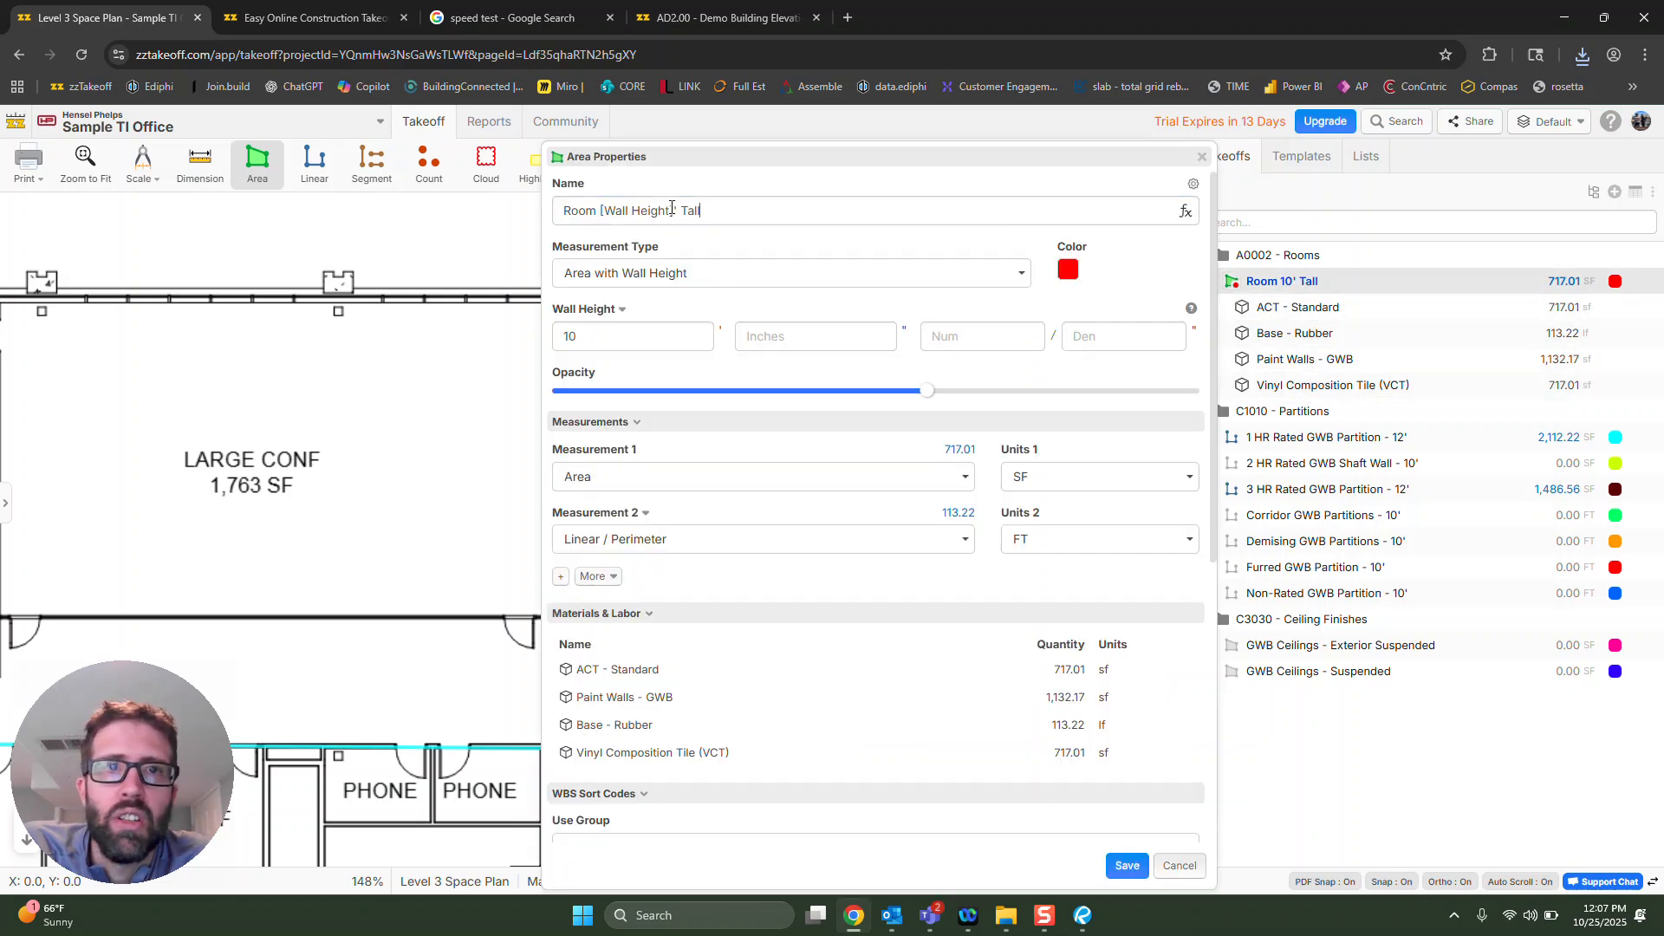
pyautogui.moveTo(597, 211); pyautogui.dragTo(1105, 164)
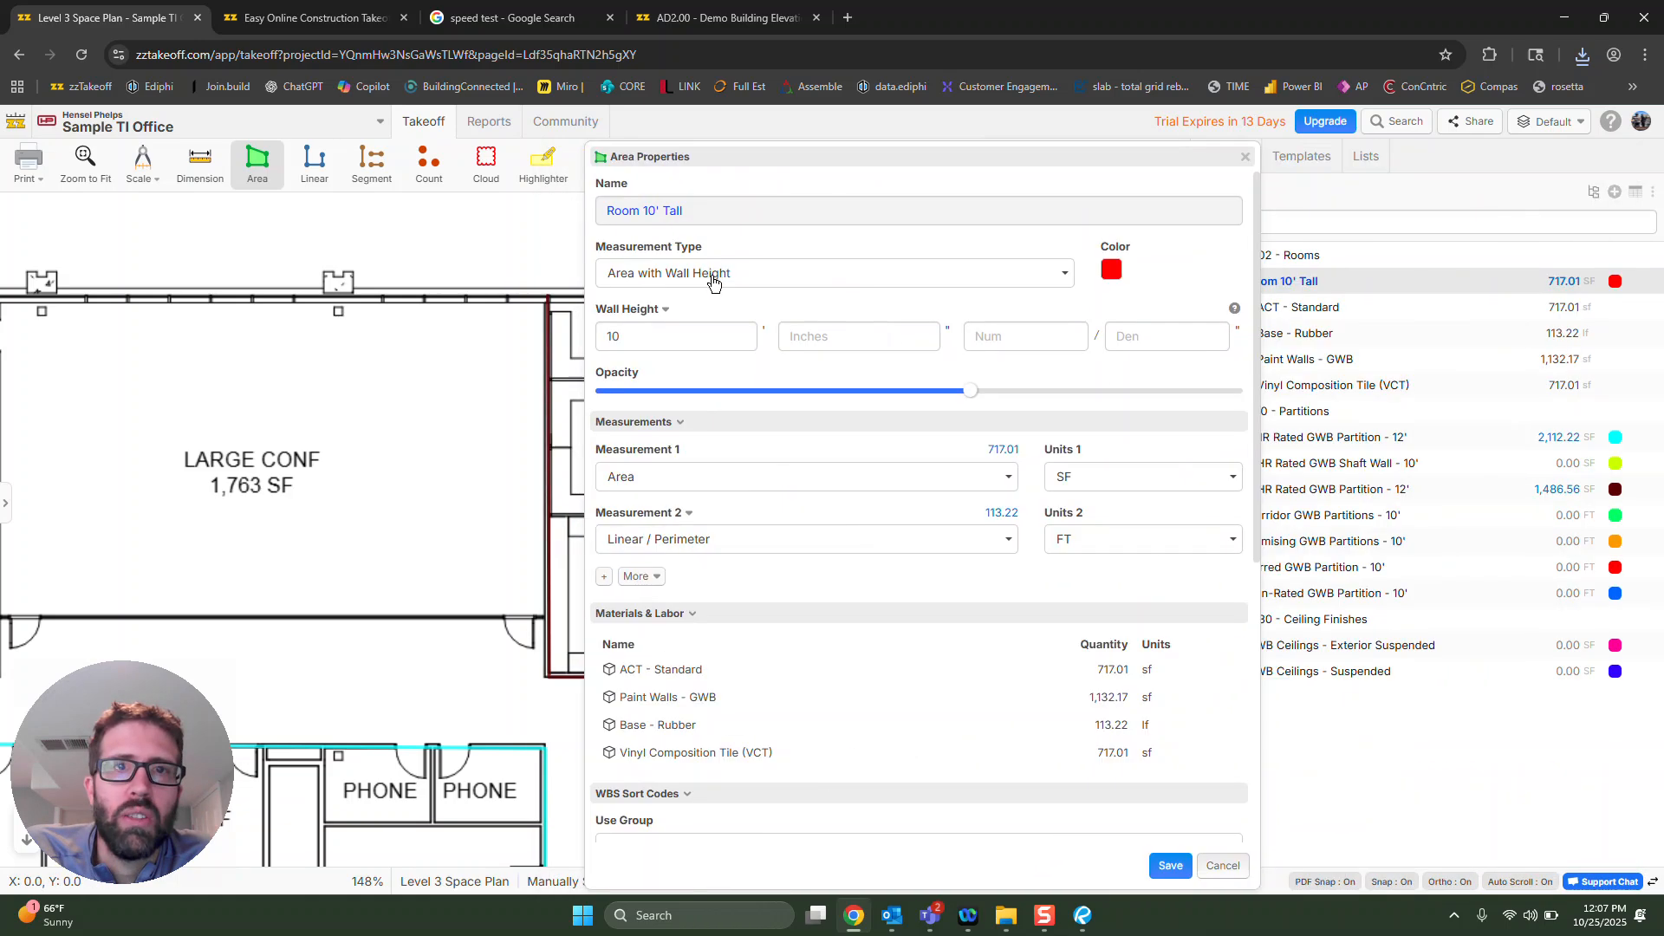
pyautogui.click(641, 211)
pyautogui.click(630, 211)
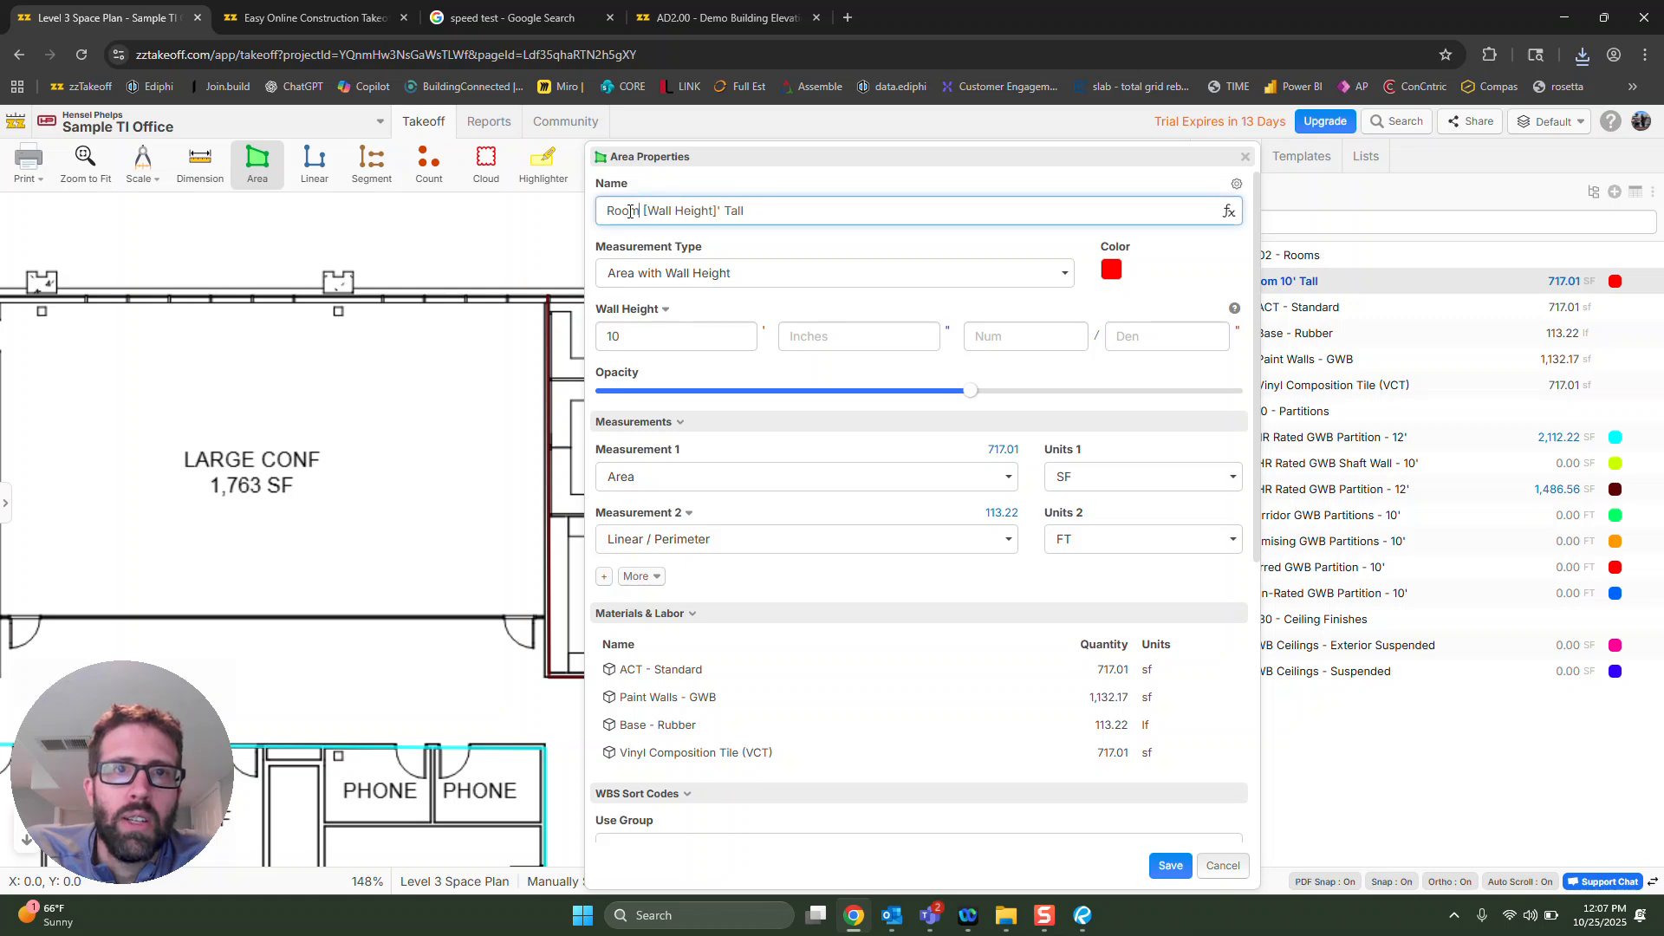
pyautogui.moveTo(639, 210); pyautogui.dragTo(608, 210)
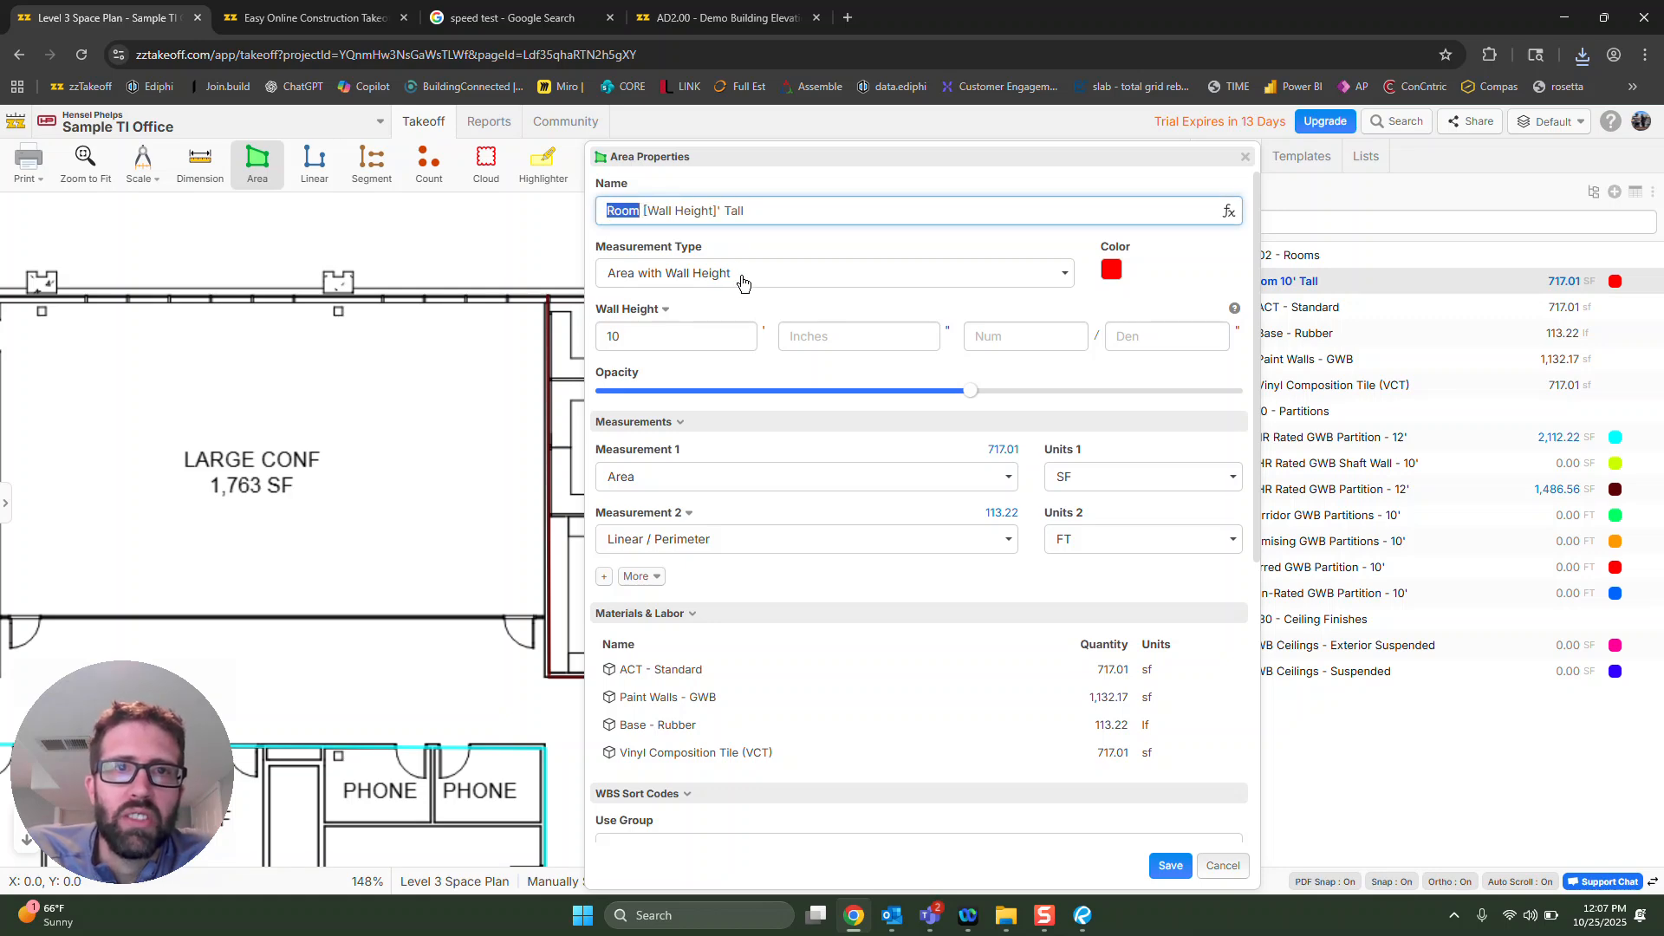
pyautogui.write('Marketing')
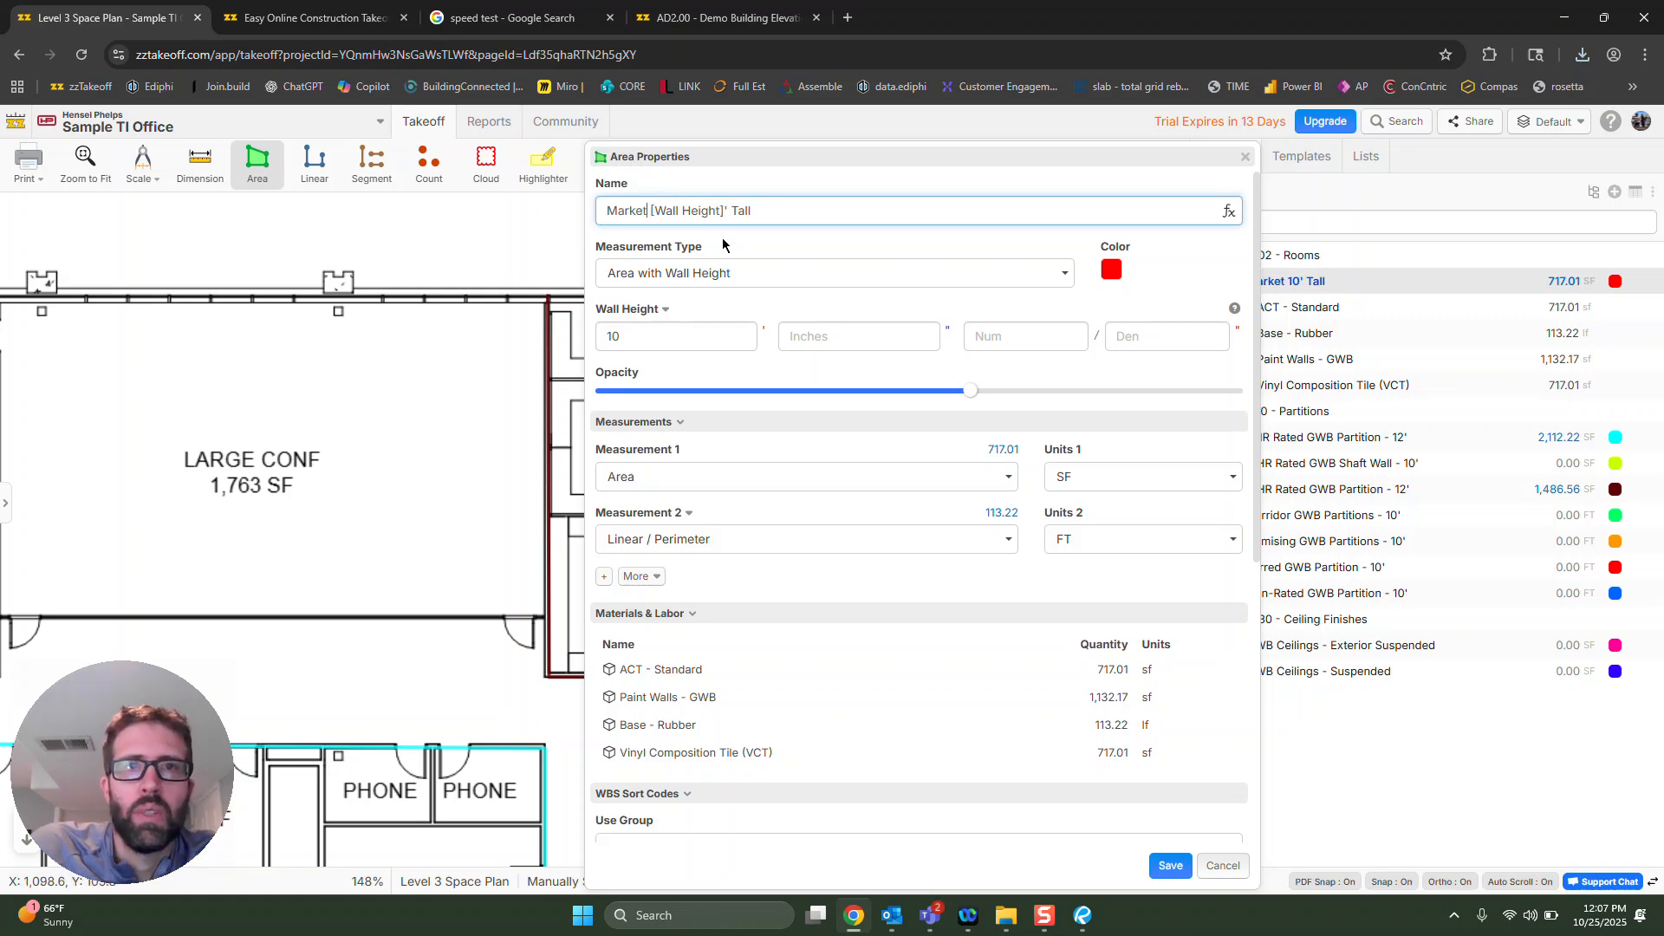
pyautogui.click(1170, 865)
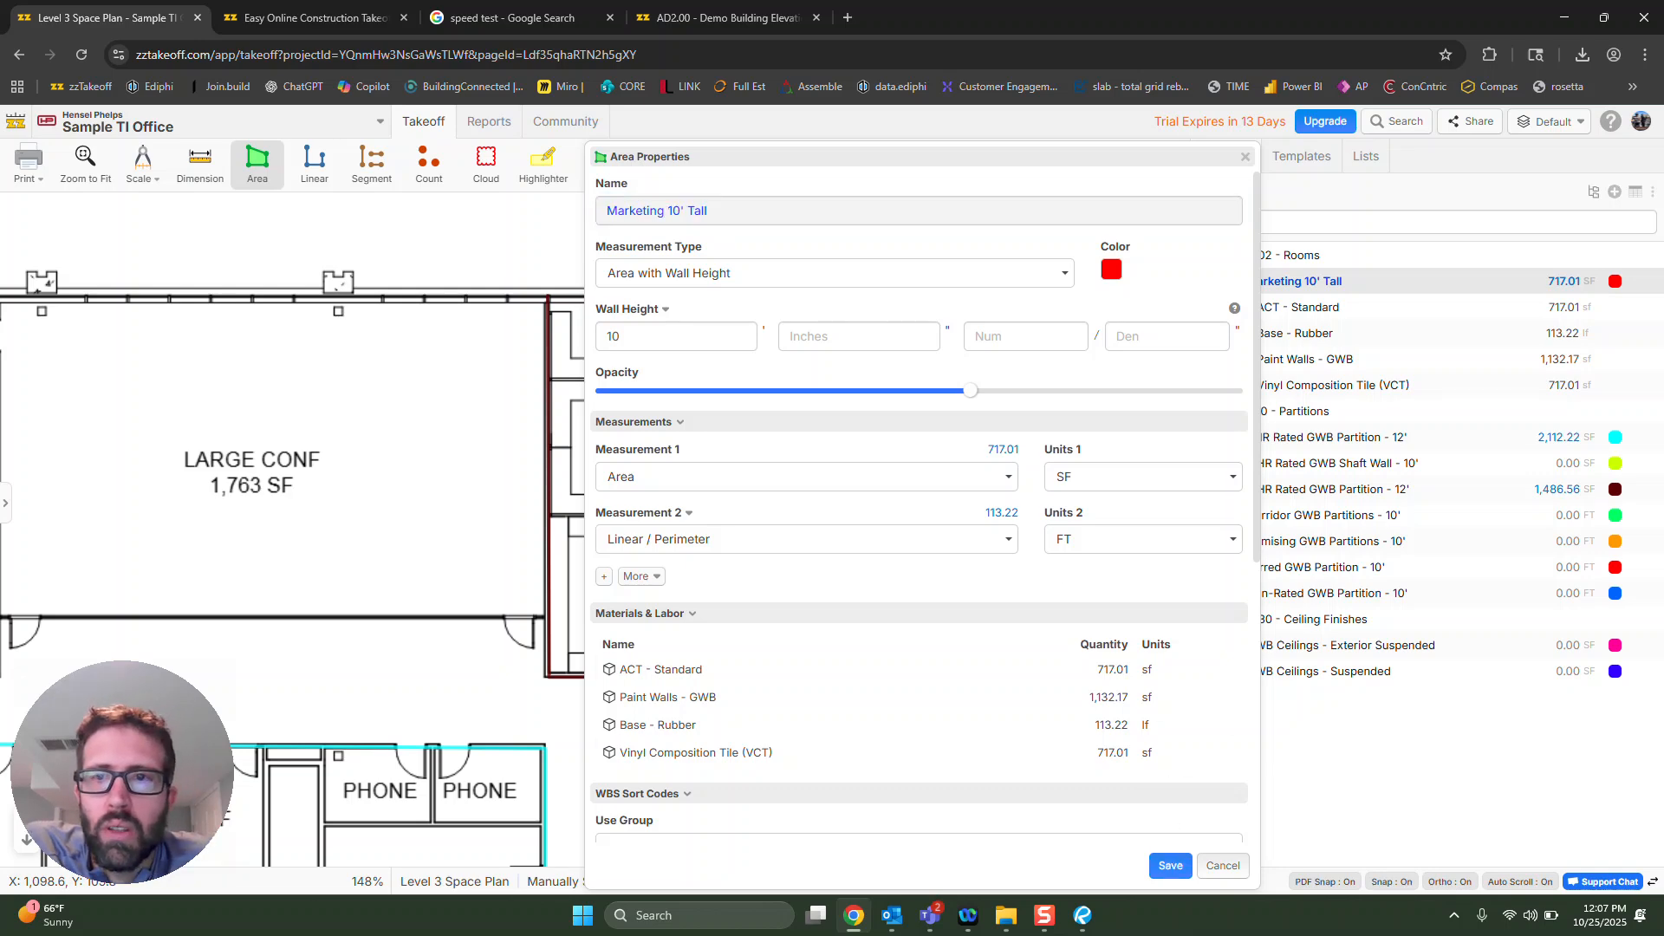
pyautogui.click(1330, 310)
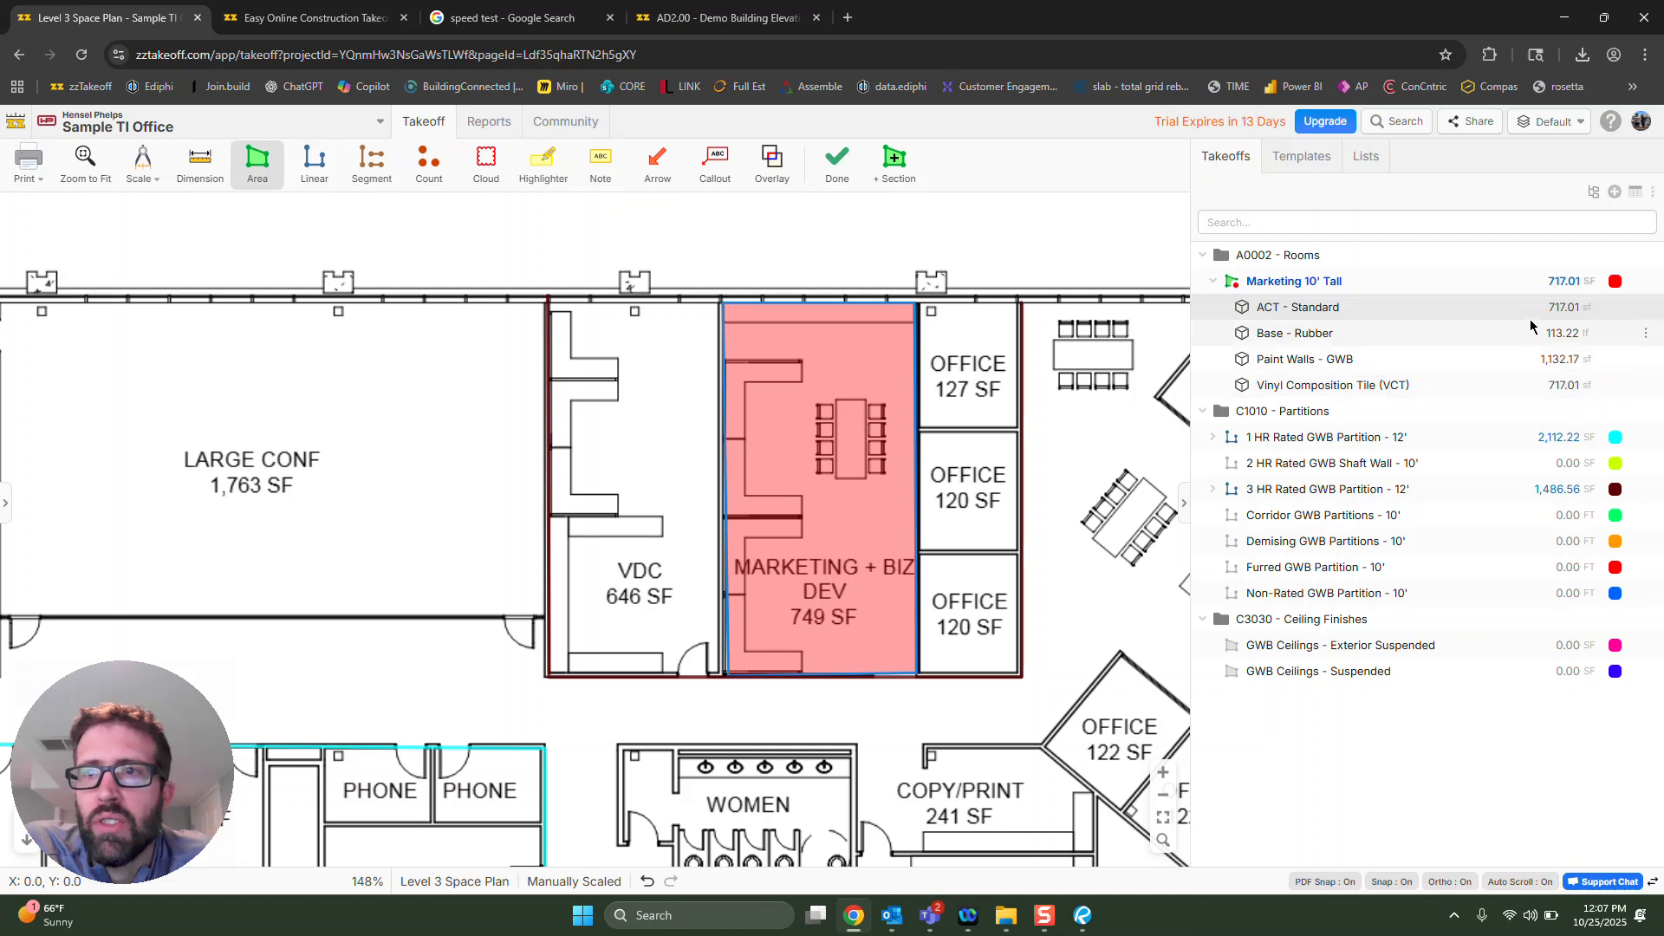
# Set the Marketing room takeoff's wall height to 8 feet and save its properties.
pyautogui.doubleClick(1315, 285)
pyautogui.click(574, 334)
pyautogui.moveTo(574, 335); pyautogui.dragTo(559, 333)
pyautogui.write('8')
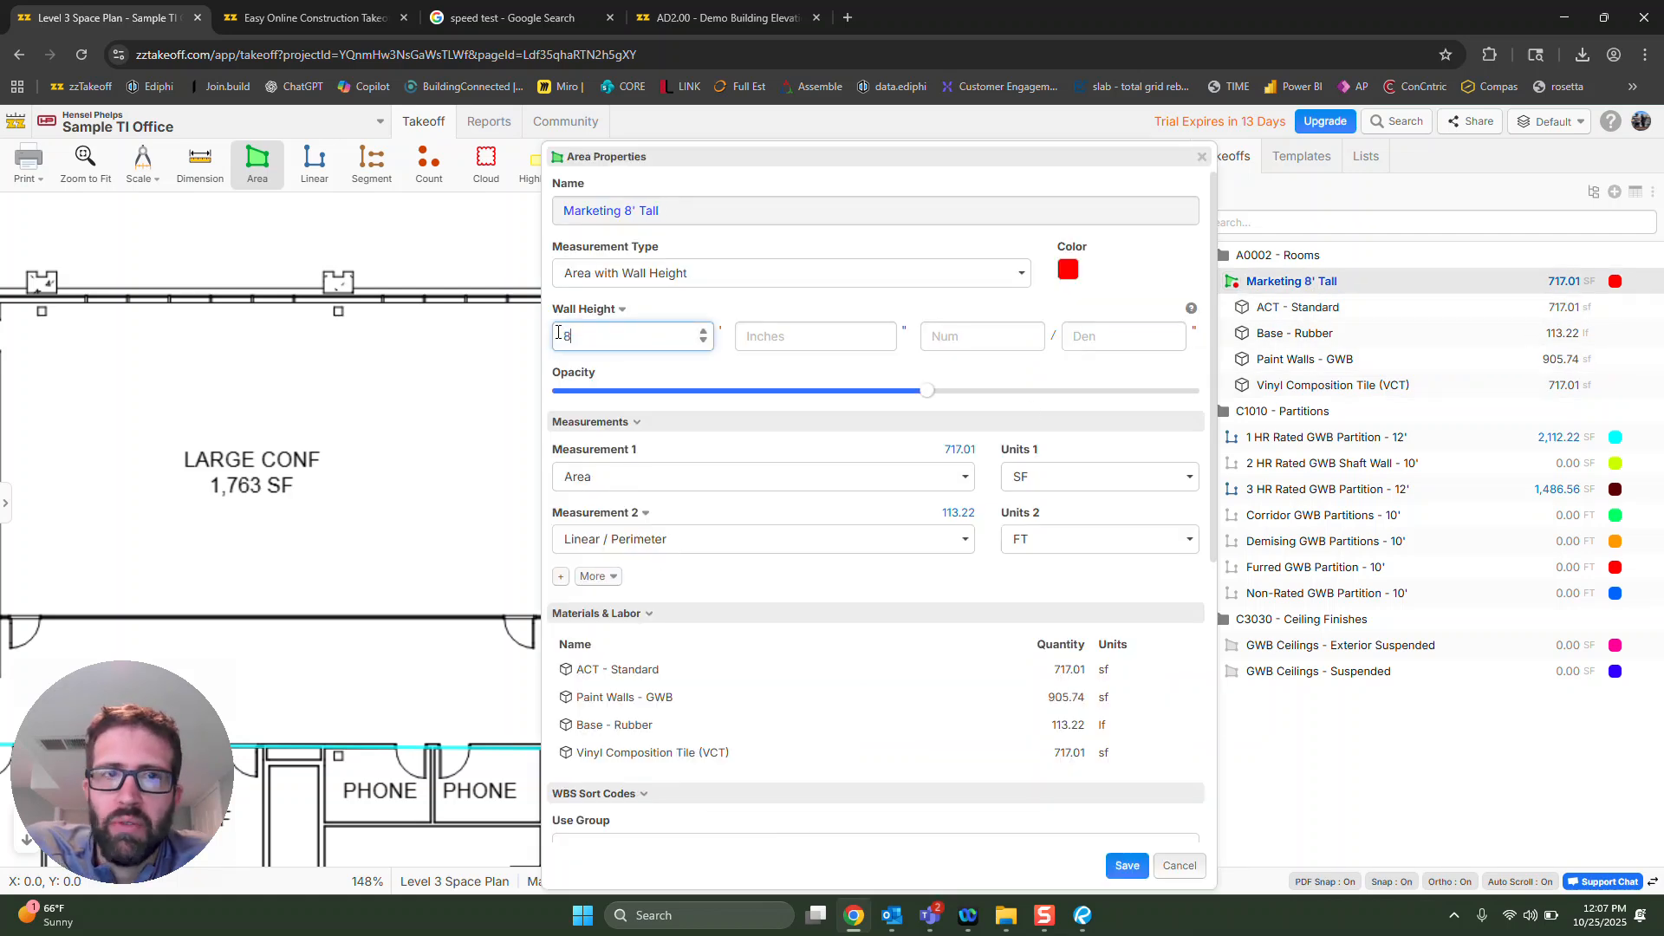
pyautogui.click(1126, 865)
# Examine the formulas of the ACT - Standard and Base - Rubber items and the variables available for insertion.
pyautogui.click(1325, 319)
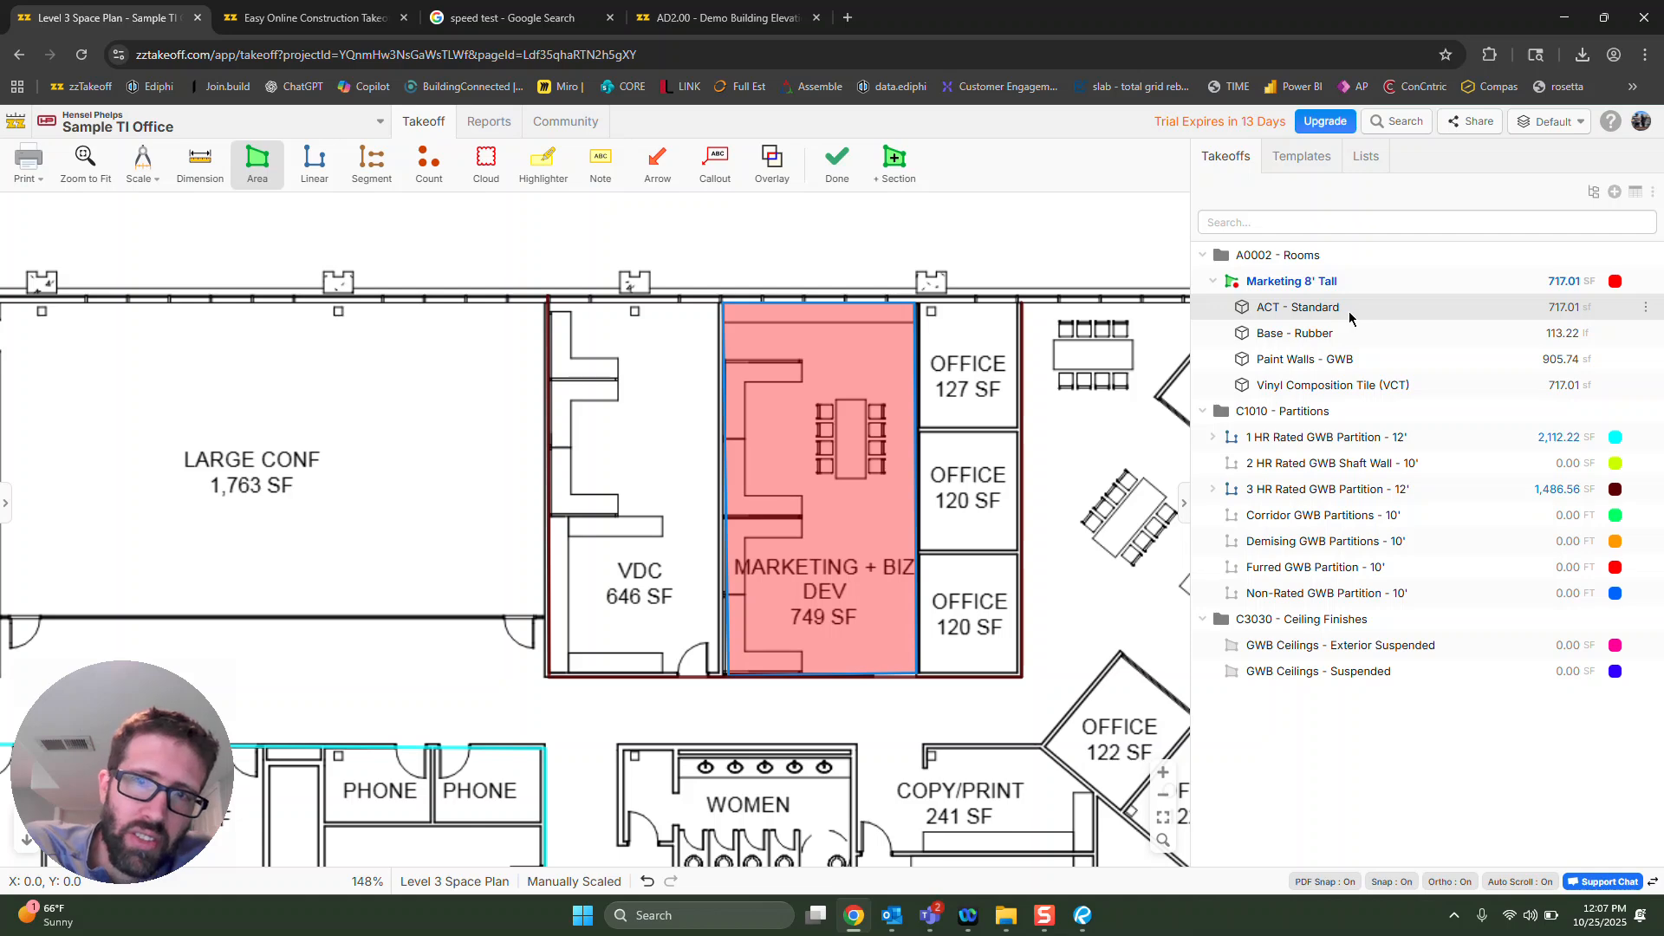
pyautogui.doubleClick(1326, 315)
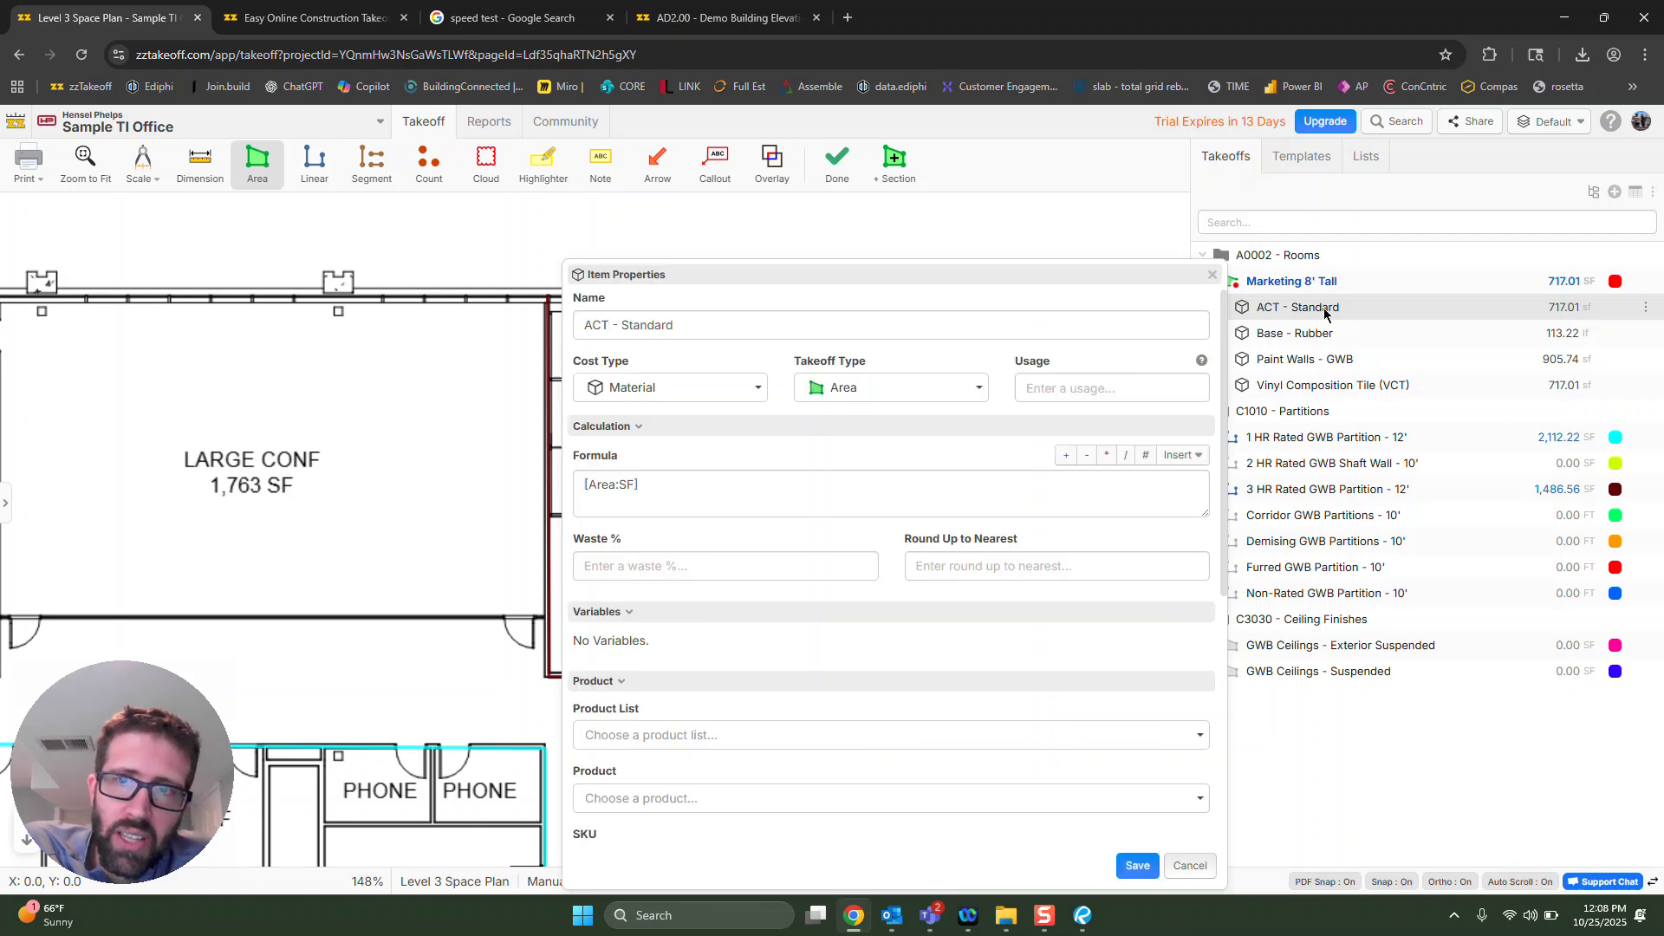
pyautogui.moveTo(661, 484); pyautogui.dragTo(526, 482)
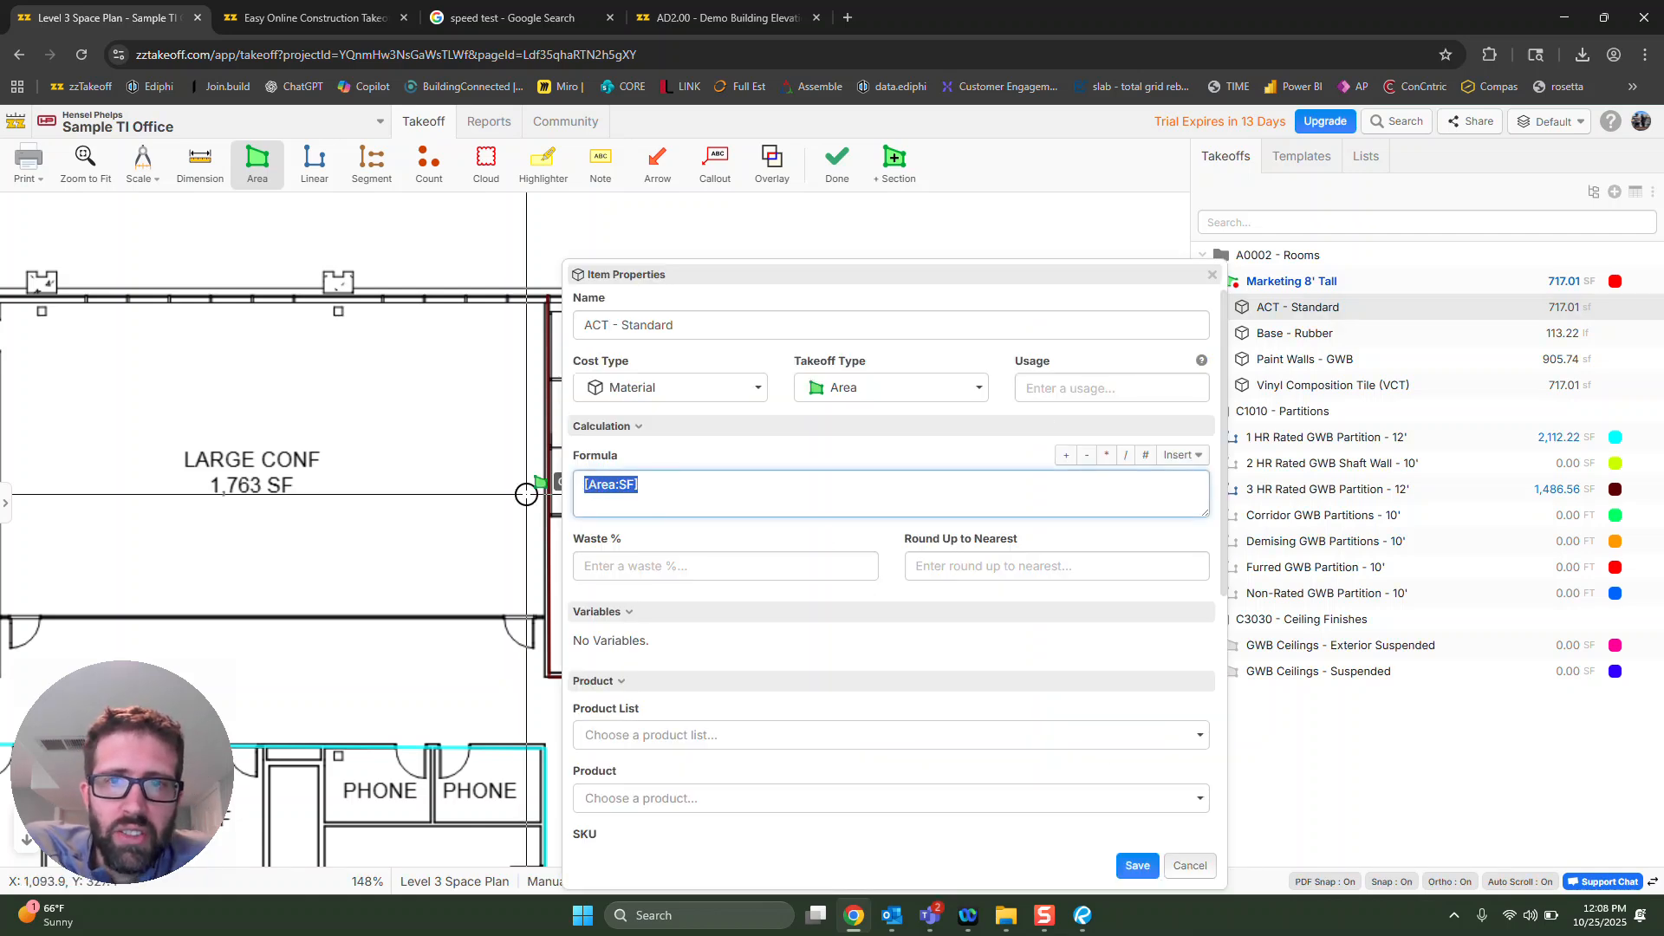
pyautogui.click(1181, 455)
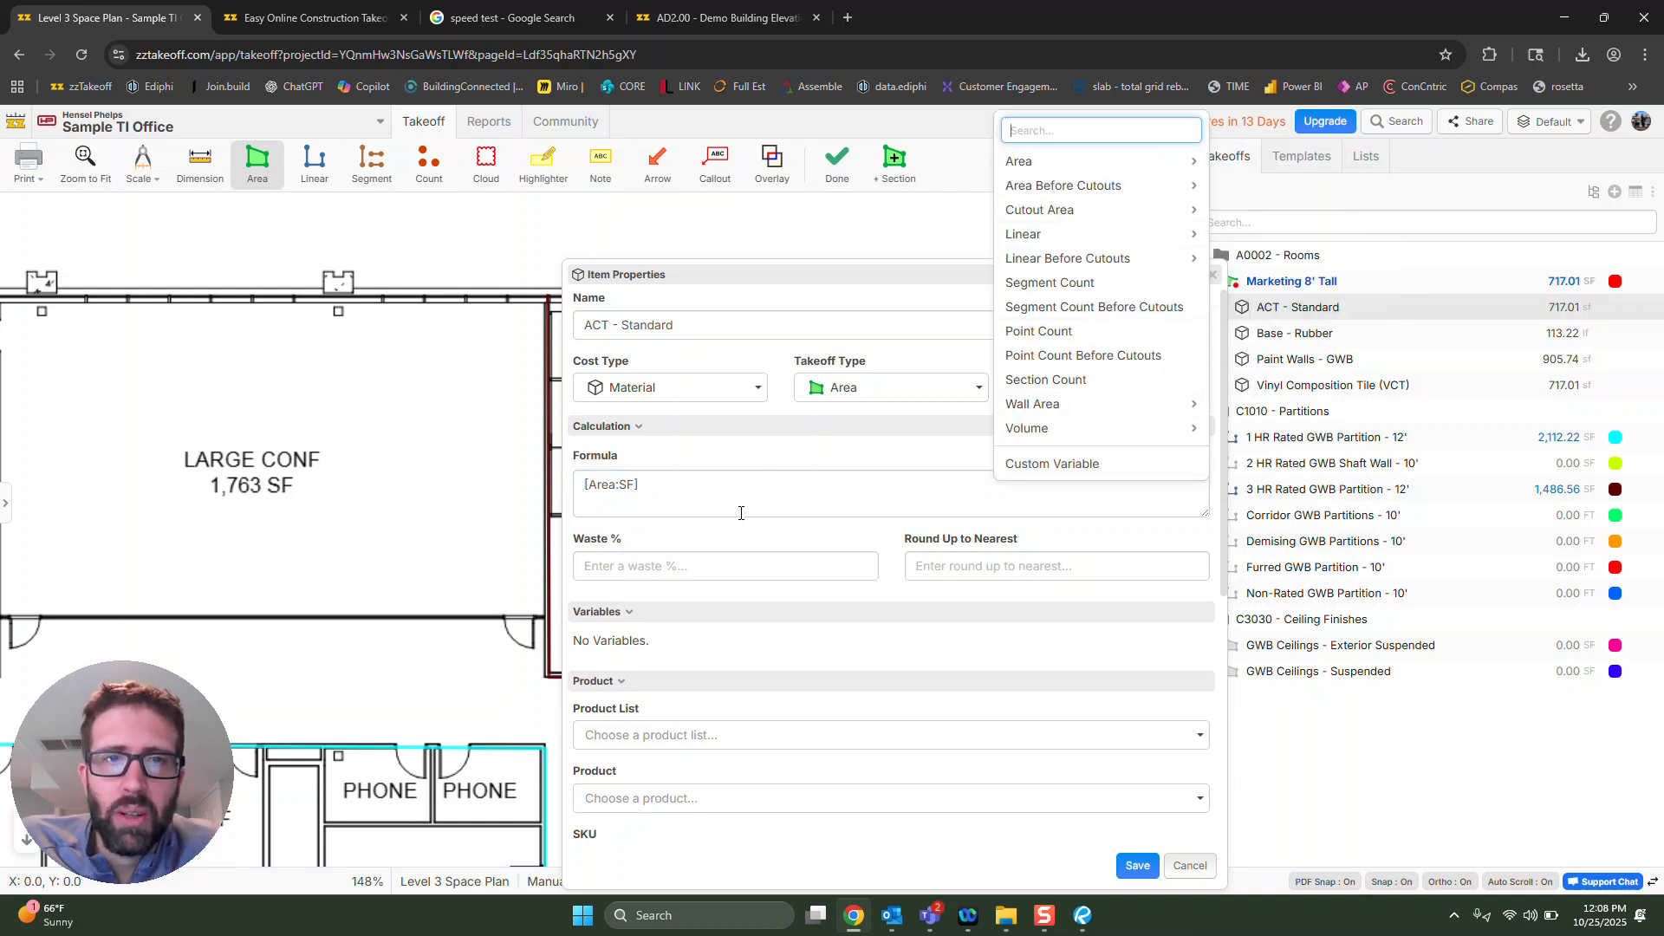
pyautogui.click(770, 490)
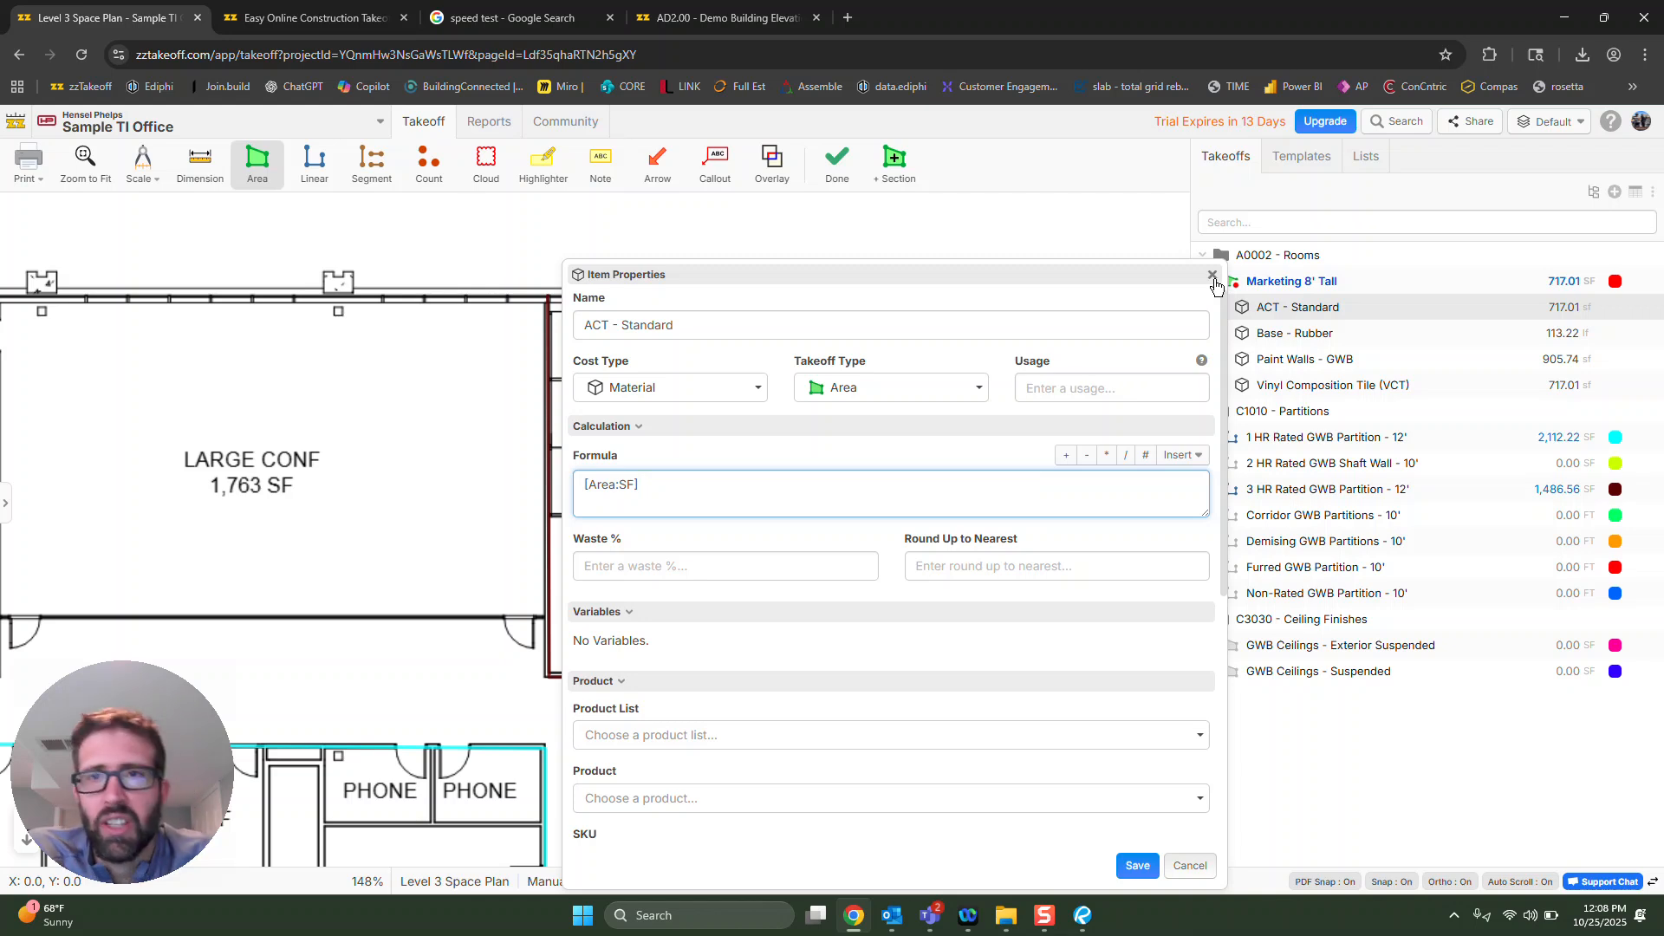
pyautogui.click(1213, 277)
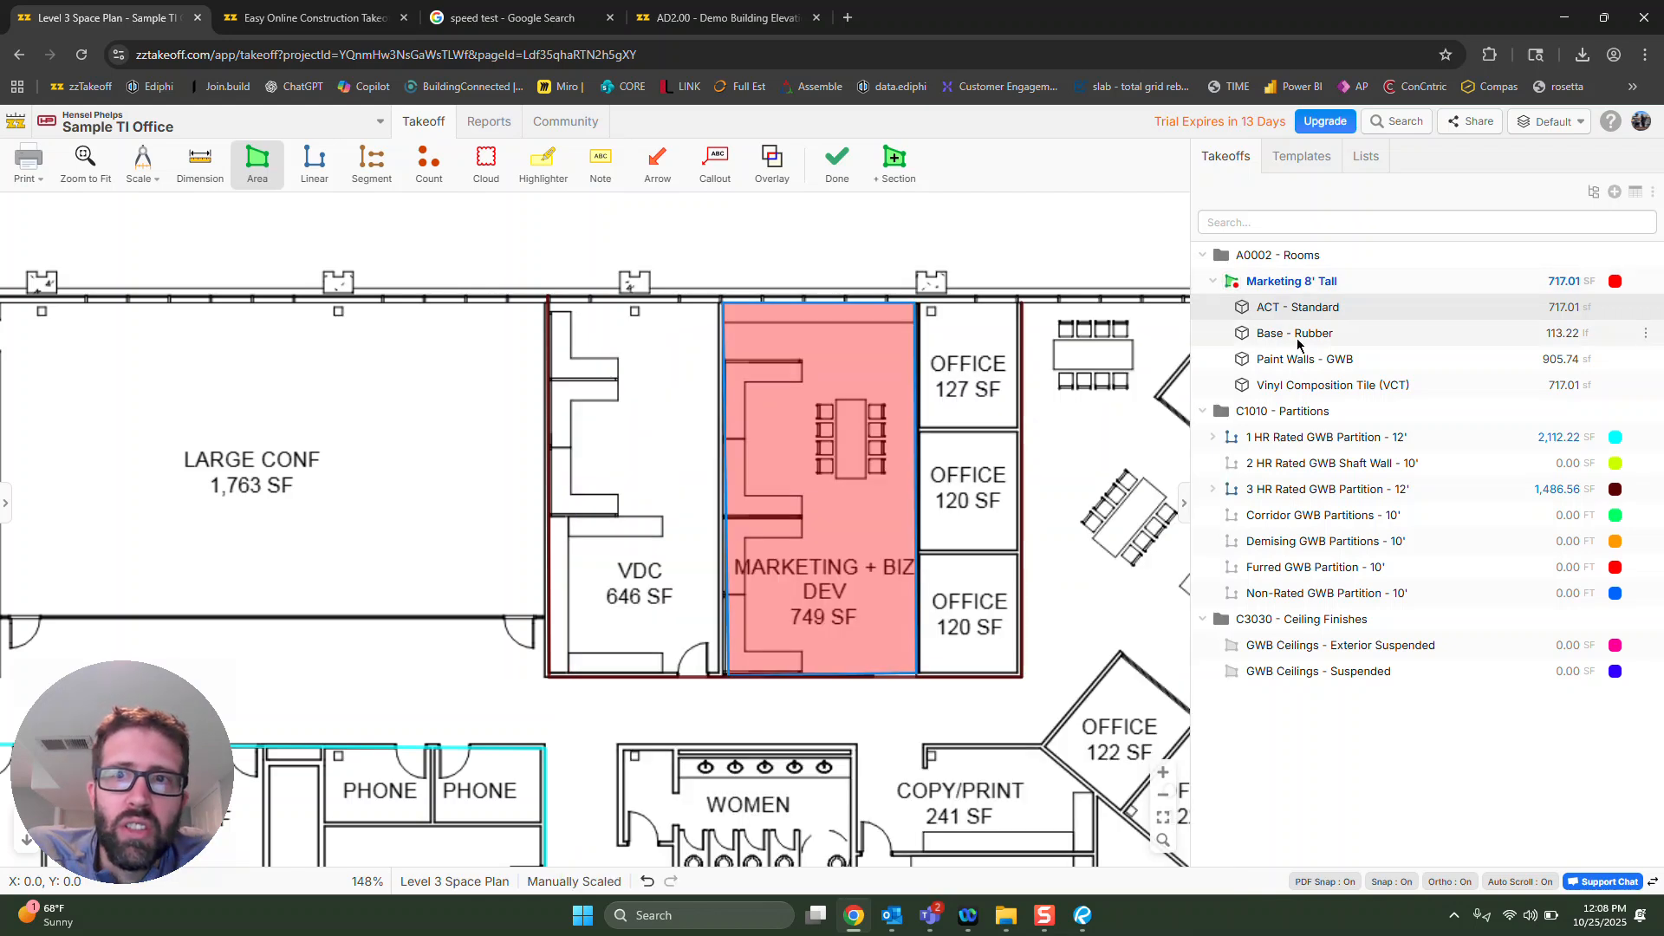
pyautogui.click(1306, 342)
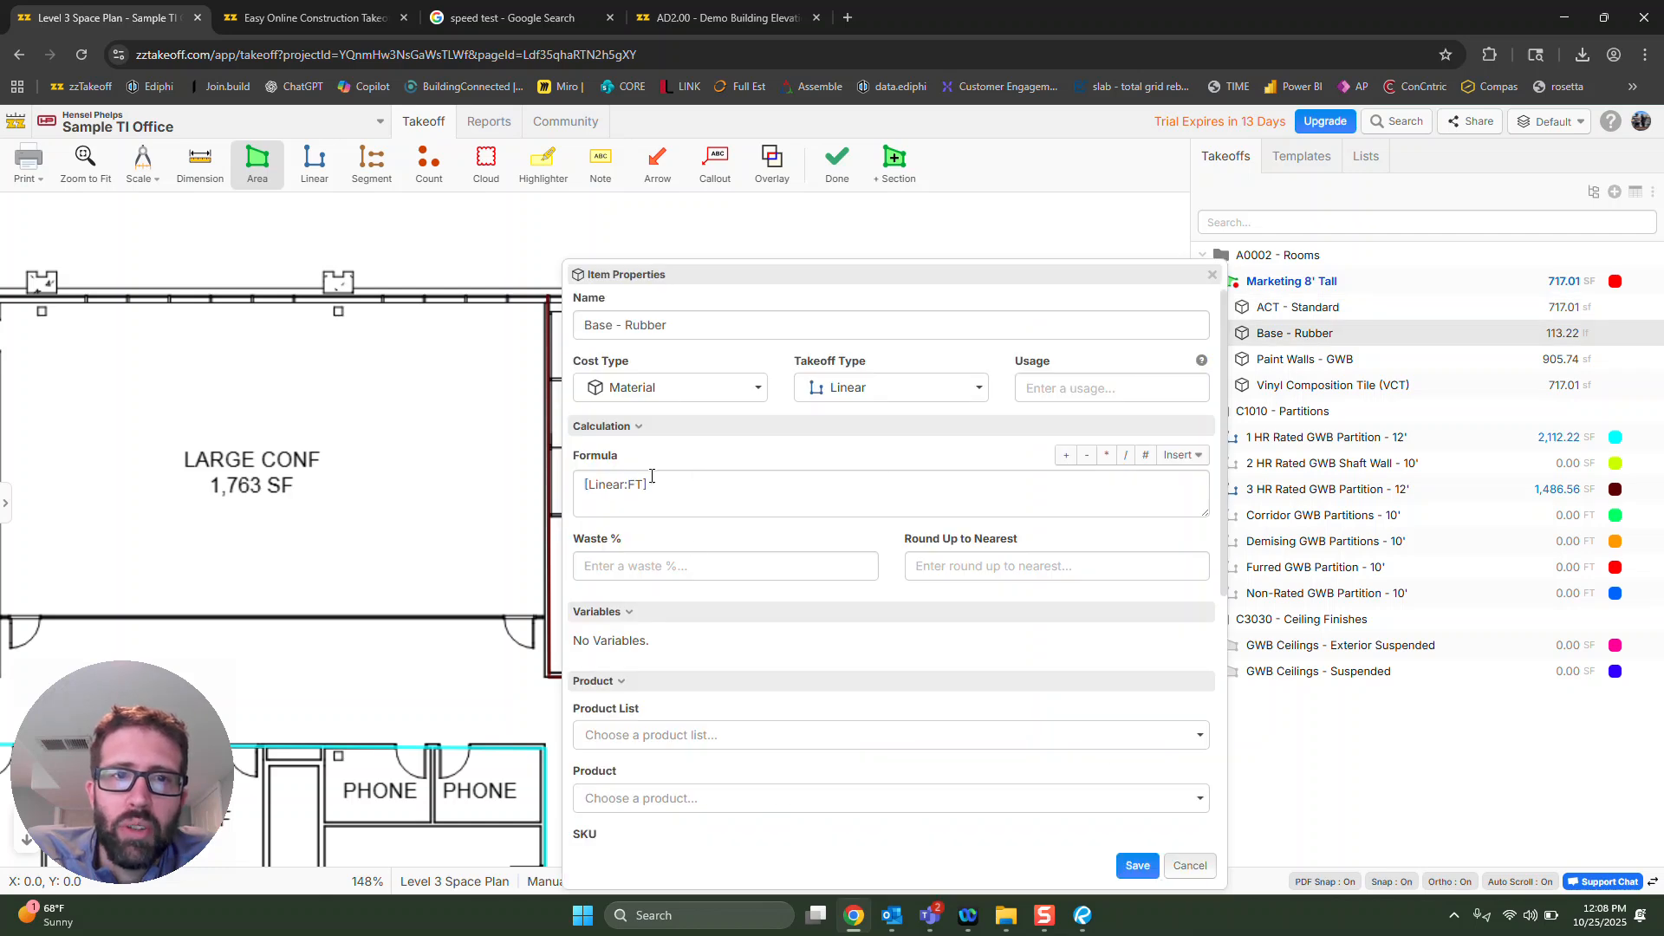
pyautogui.click(1211, 276)
# Multiply the Paint Walls - GWB item's formula by a new [wasteFator] variable.
pyautogui.click(1280, 362)
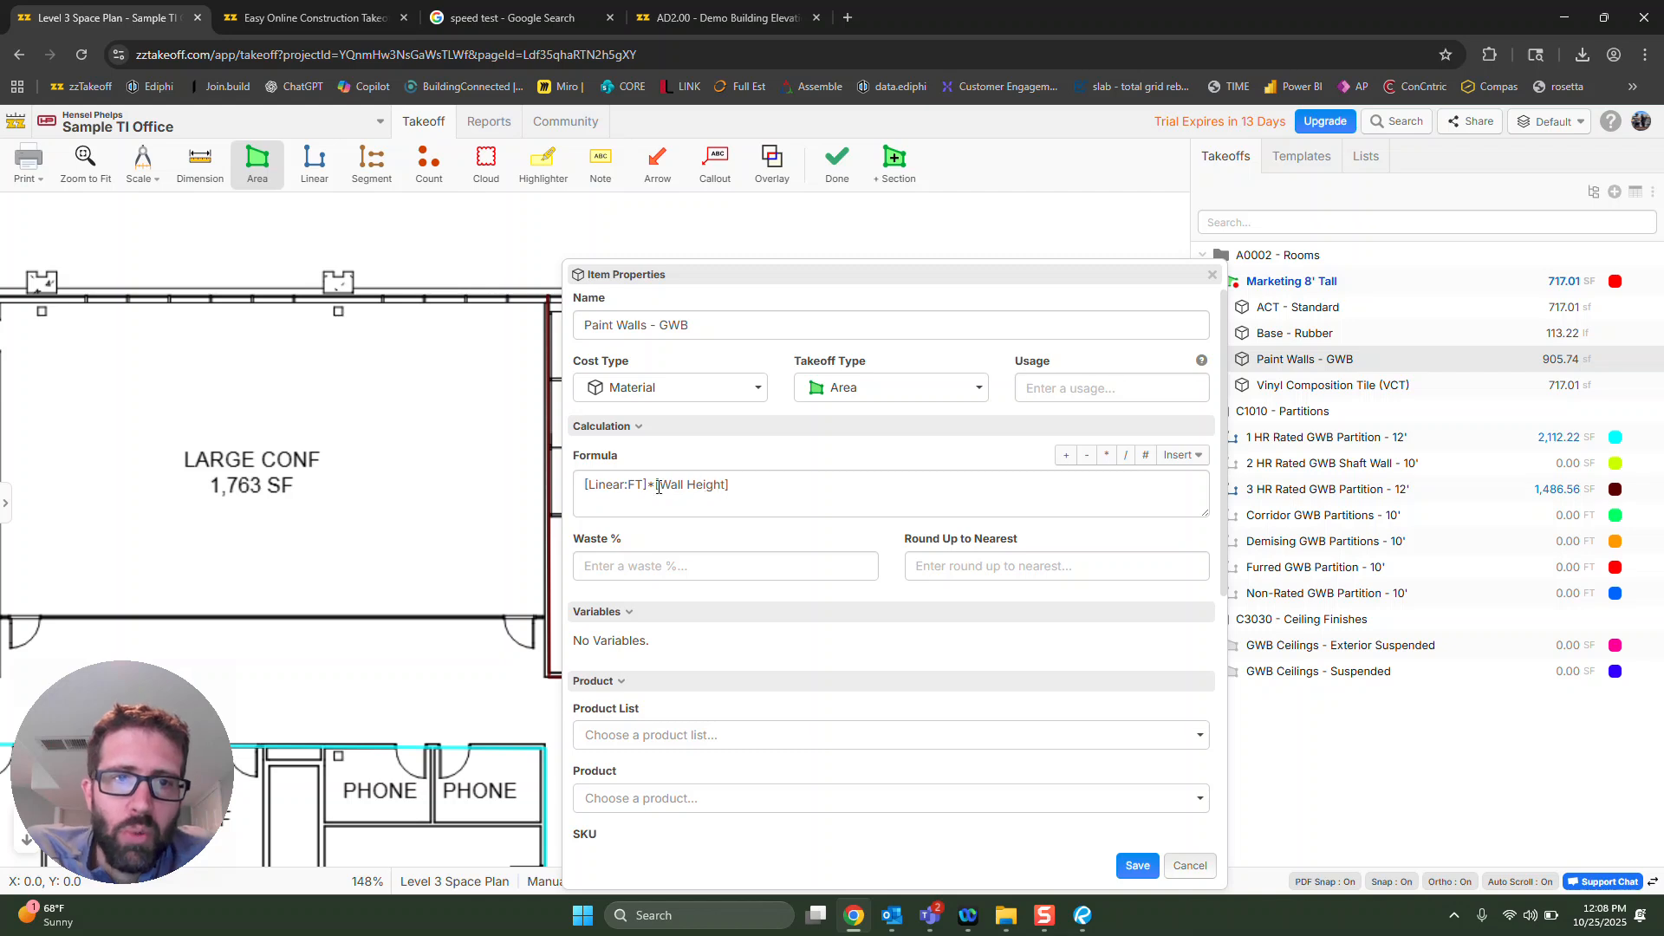
pyautogui.click(760, 487)
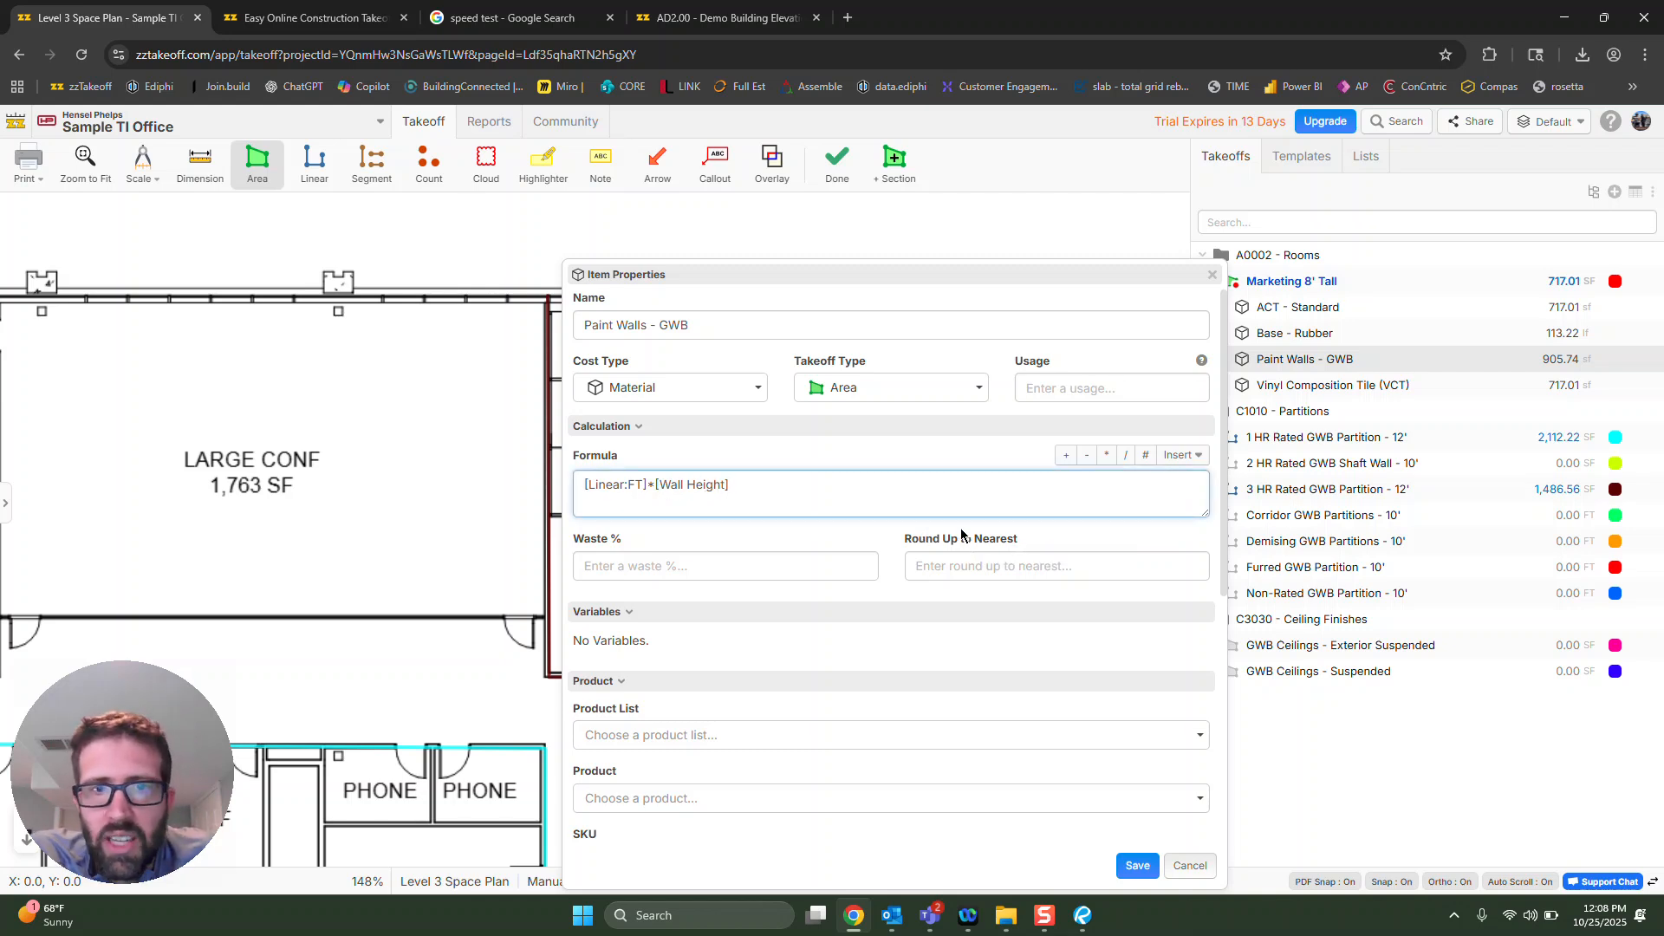
pyautogui.write('*')
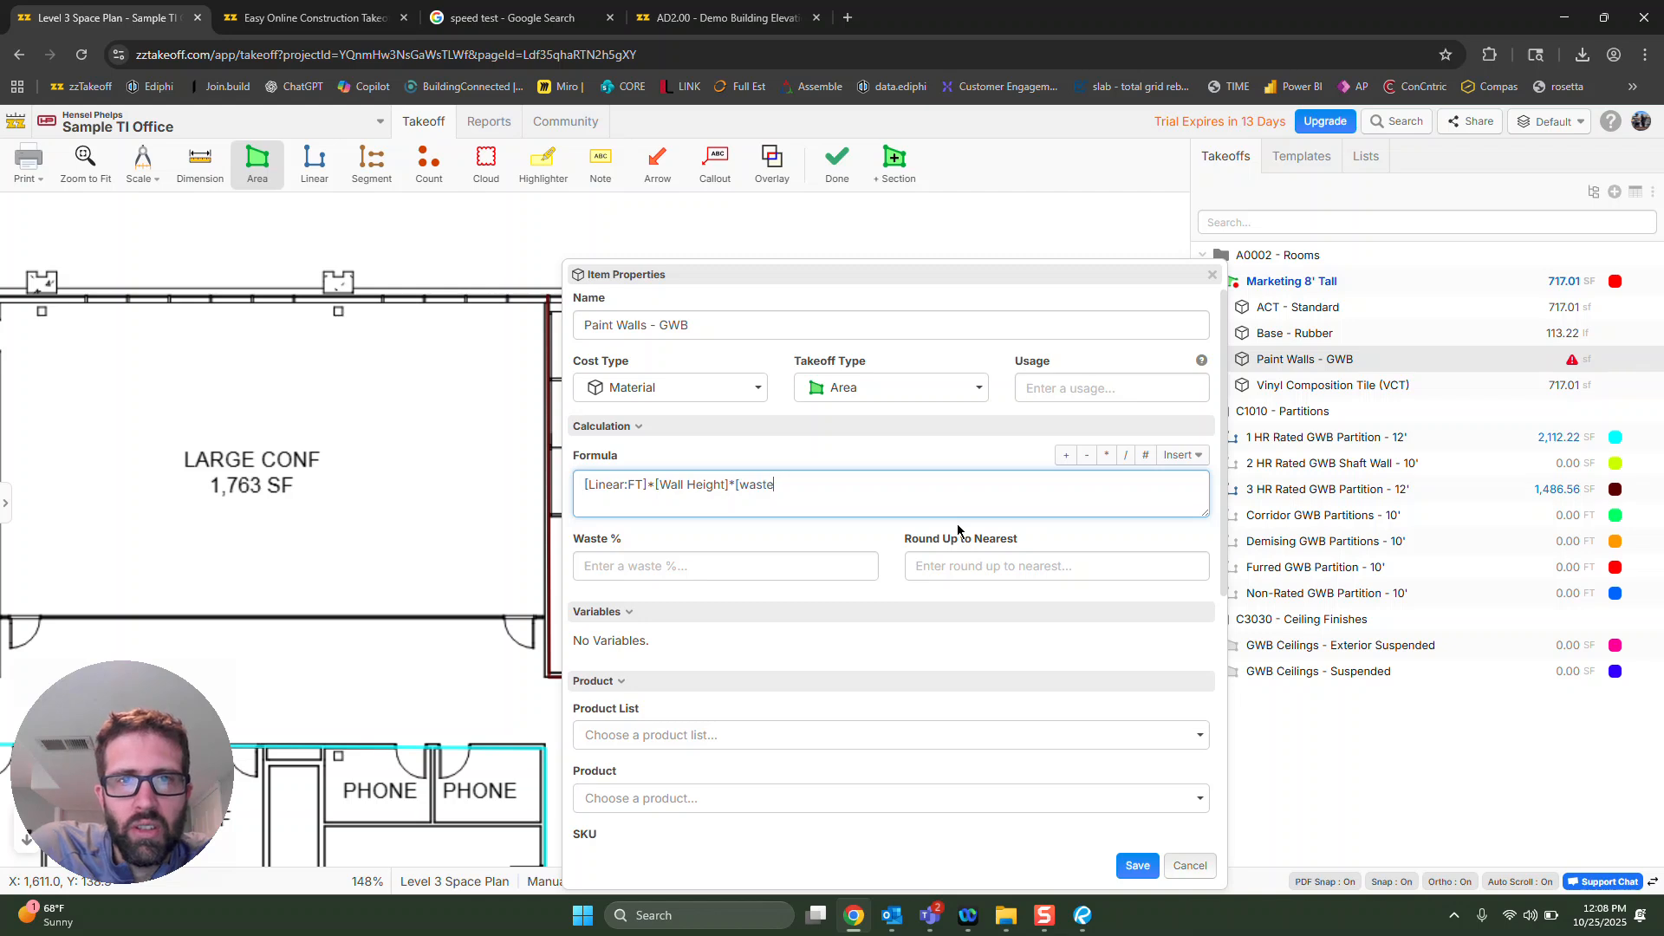
pyautogui.write('[wasteFator')
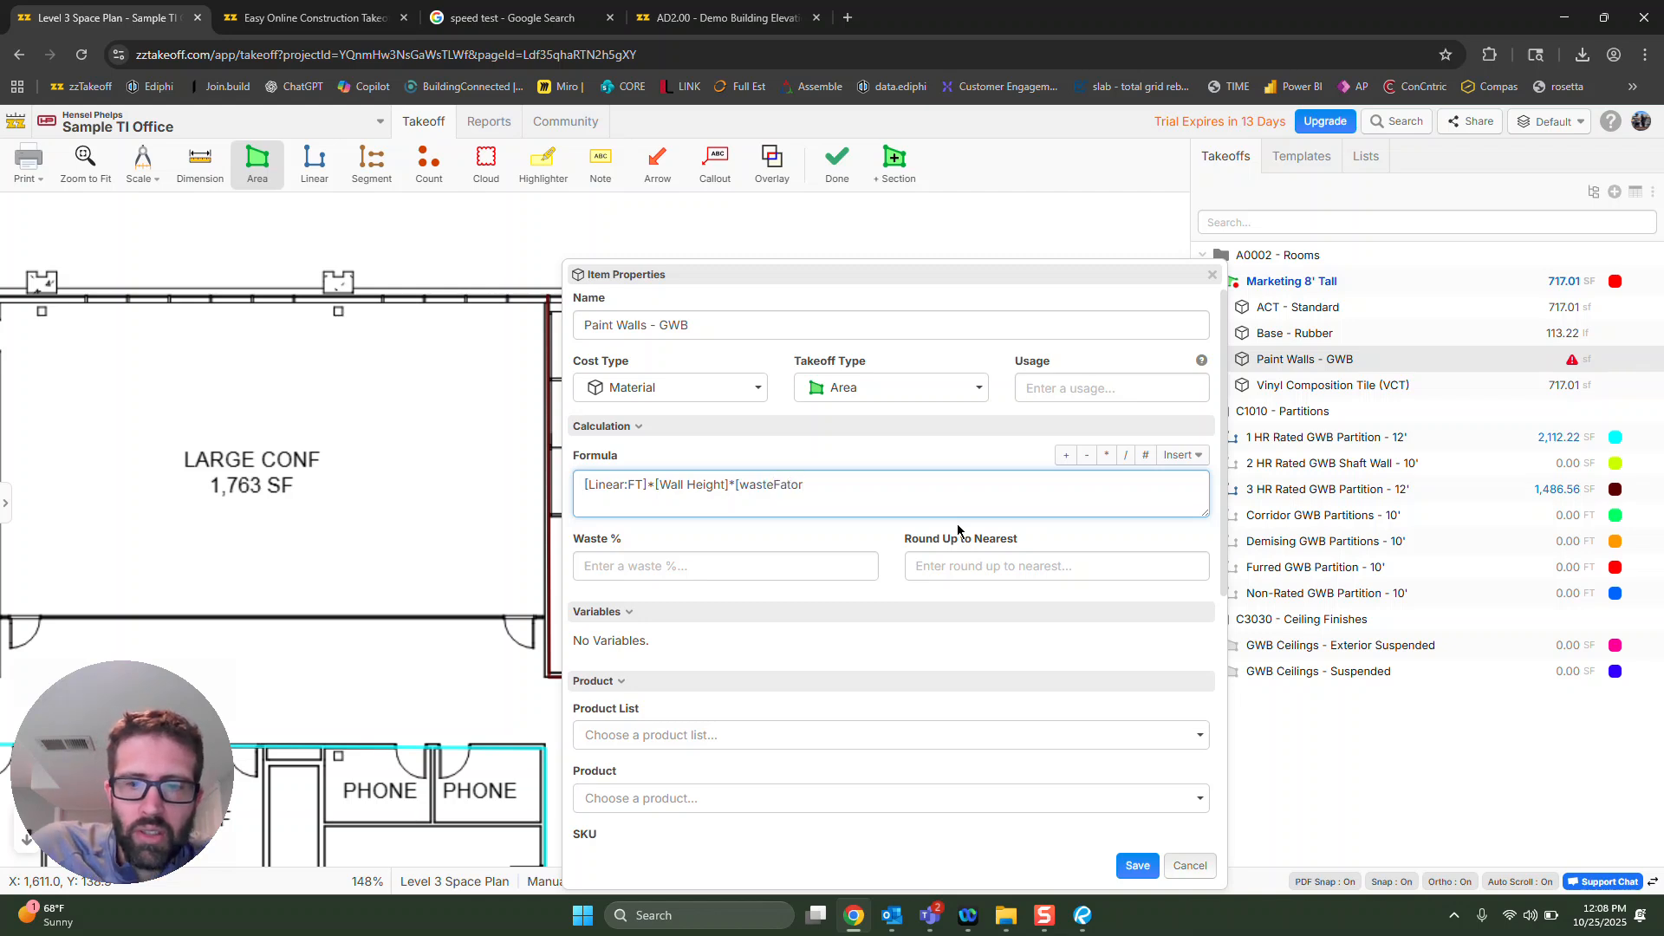
pyautogui.write(']')
# Try 1.1 and 1.5 as the value of the wasteFator variable in the Paint Walls - GWB item.
pyautogui.click(683, 675)
pyautogui.write('1.1')
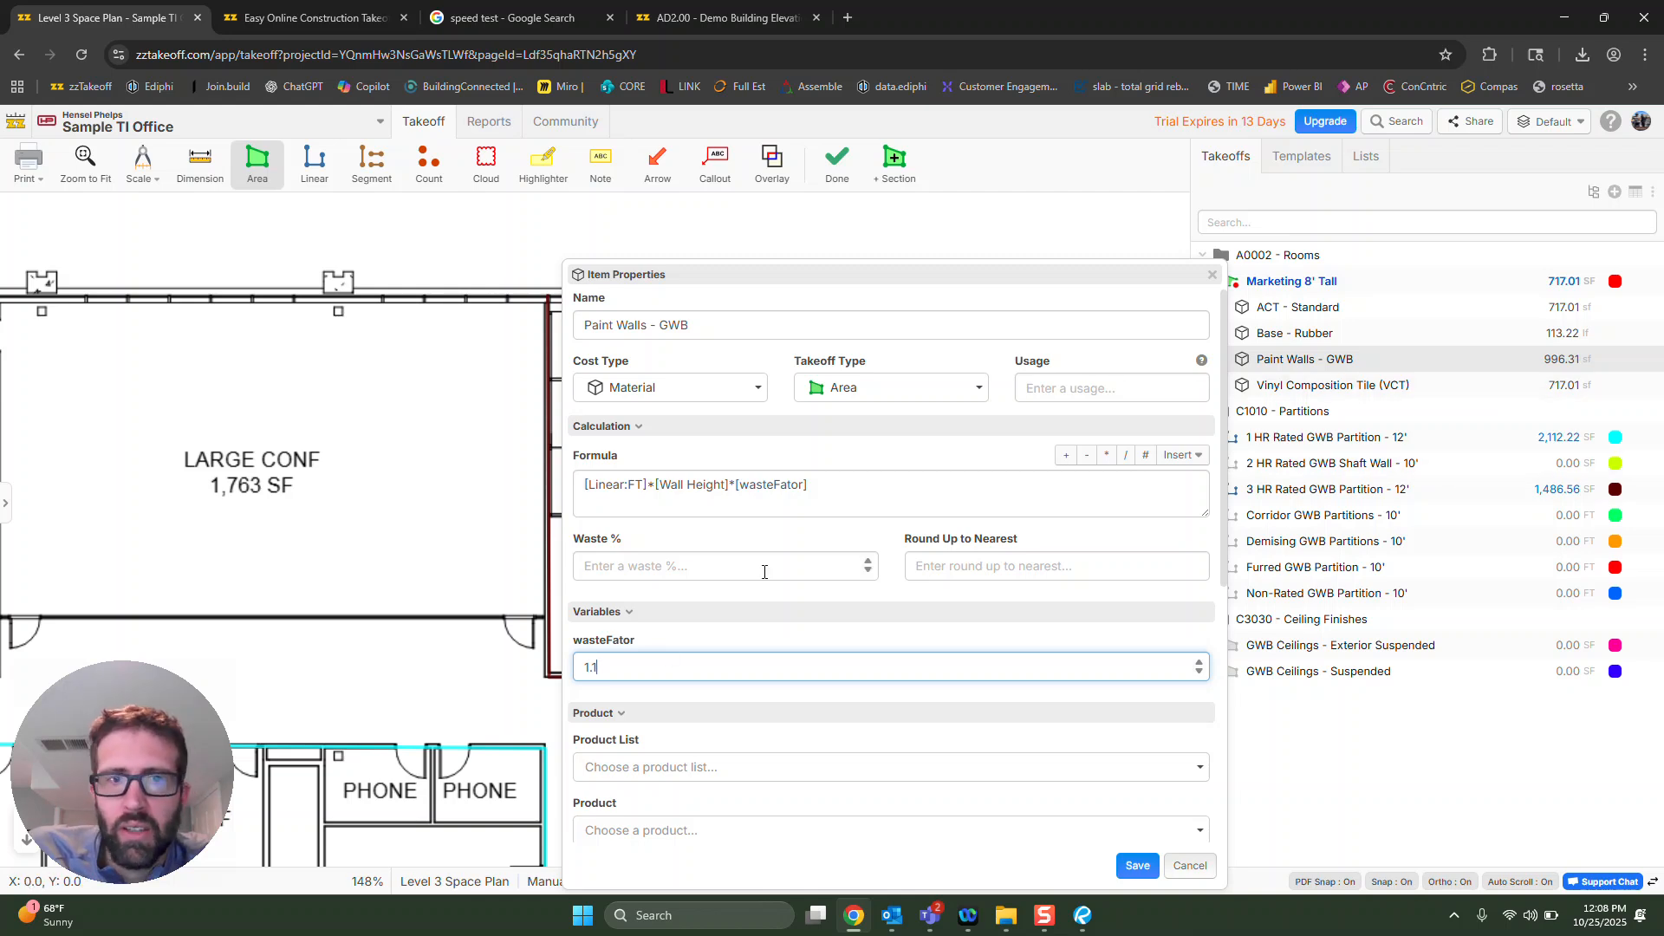
pyautogui.moveTo(660, 666); pyautogui.dragTo(577, 675)
pyautogui.write('1.5')
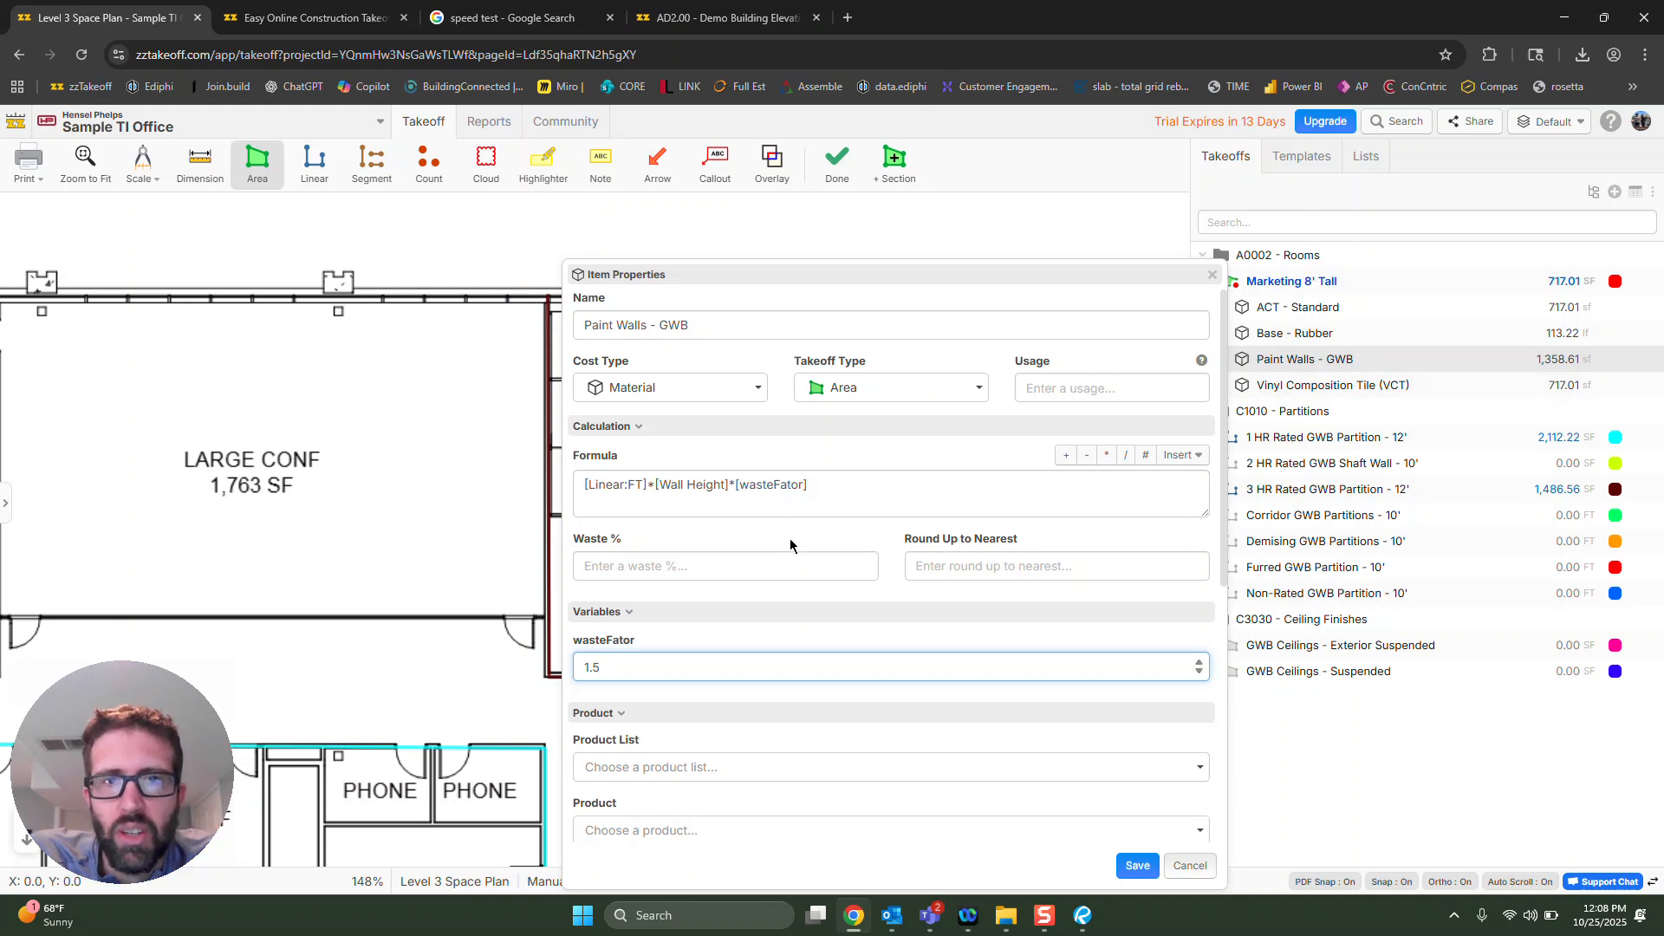
# Remove the *[wasteFator] term from the Paint Walls - GWB formula and save the item properties.
pyautogui.moveTo(829, 478); pyautogui.dragTo(733, 484)
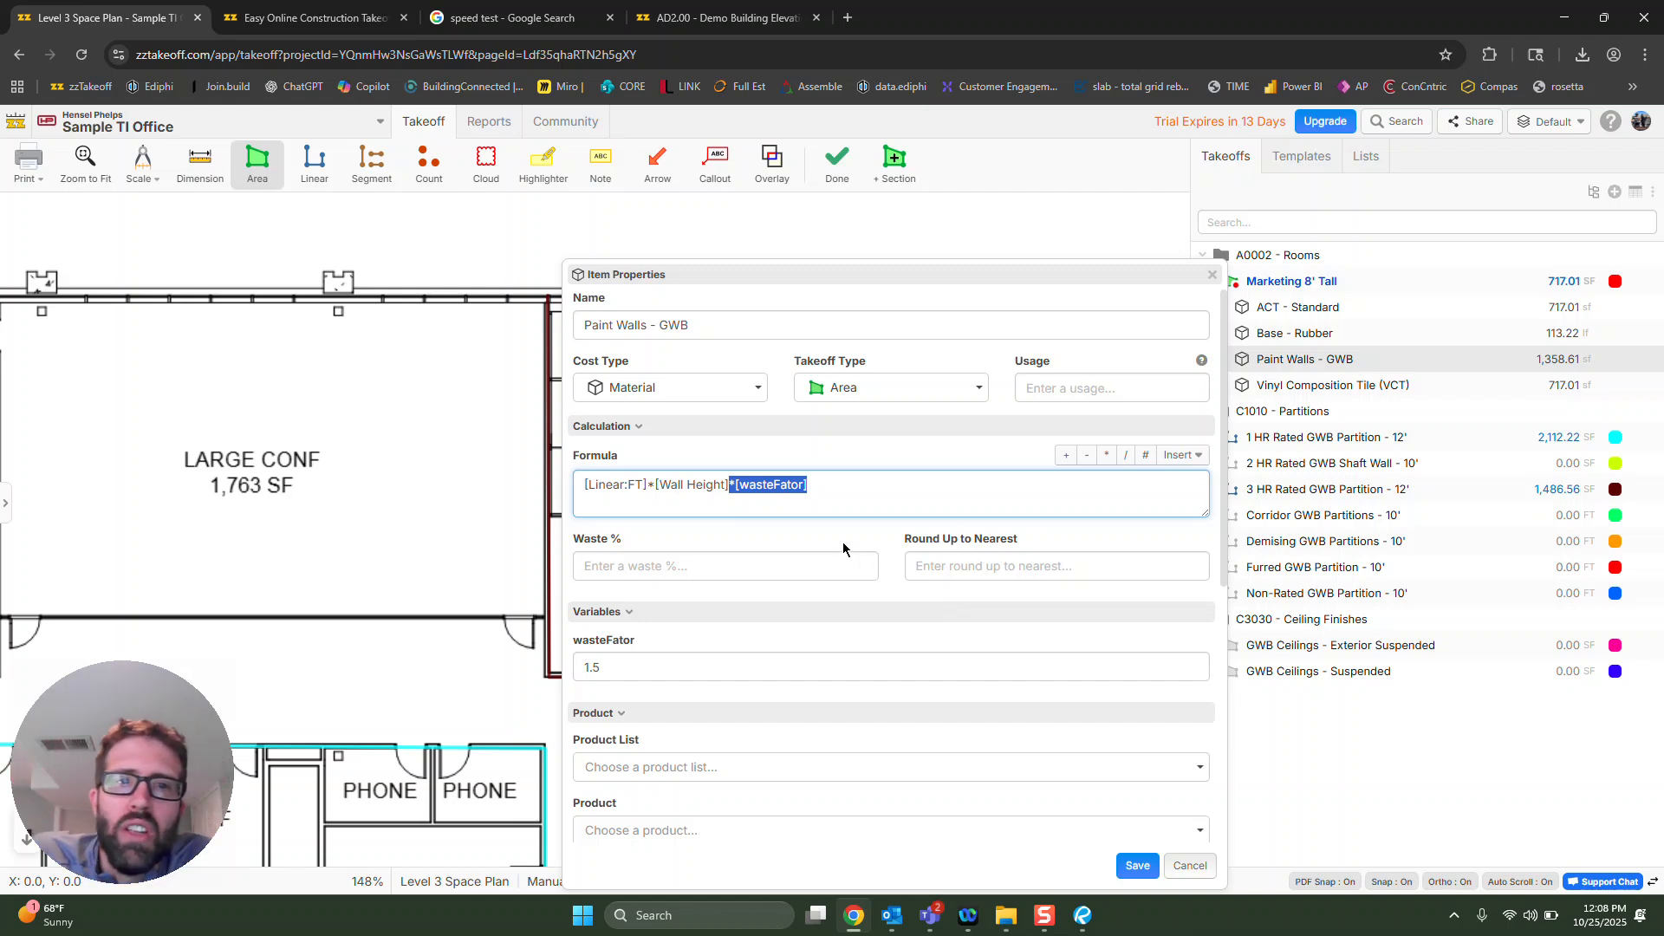
pyautogui.press('BackSpace')
pyautogui.click(1136, 865)
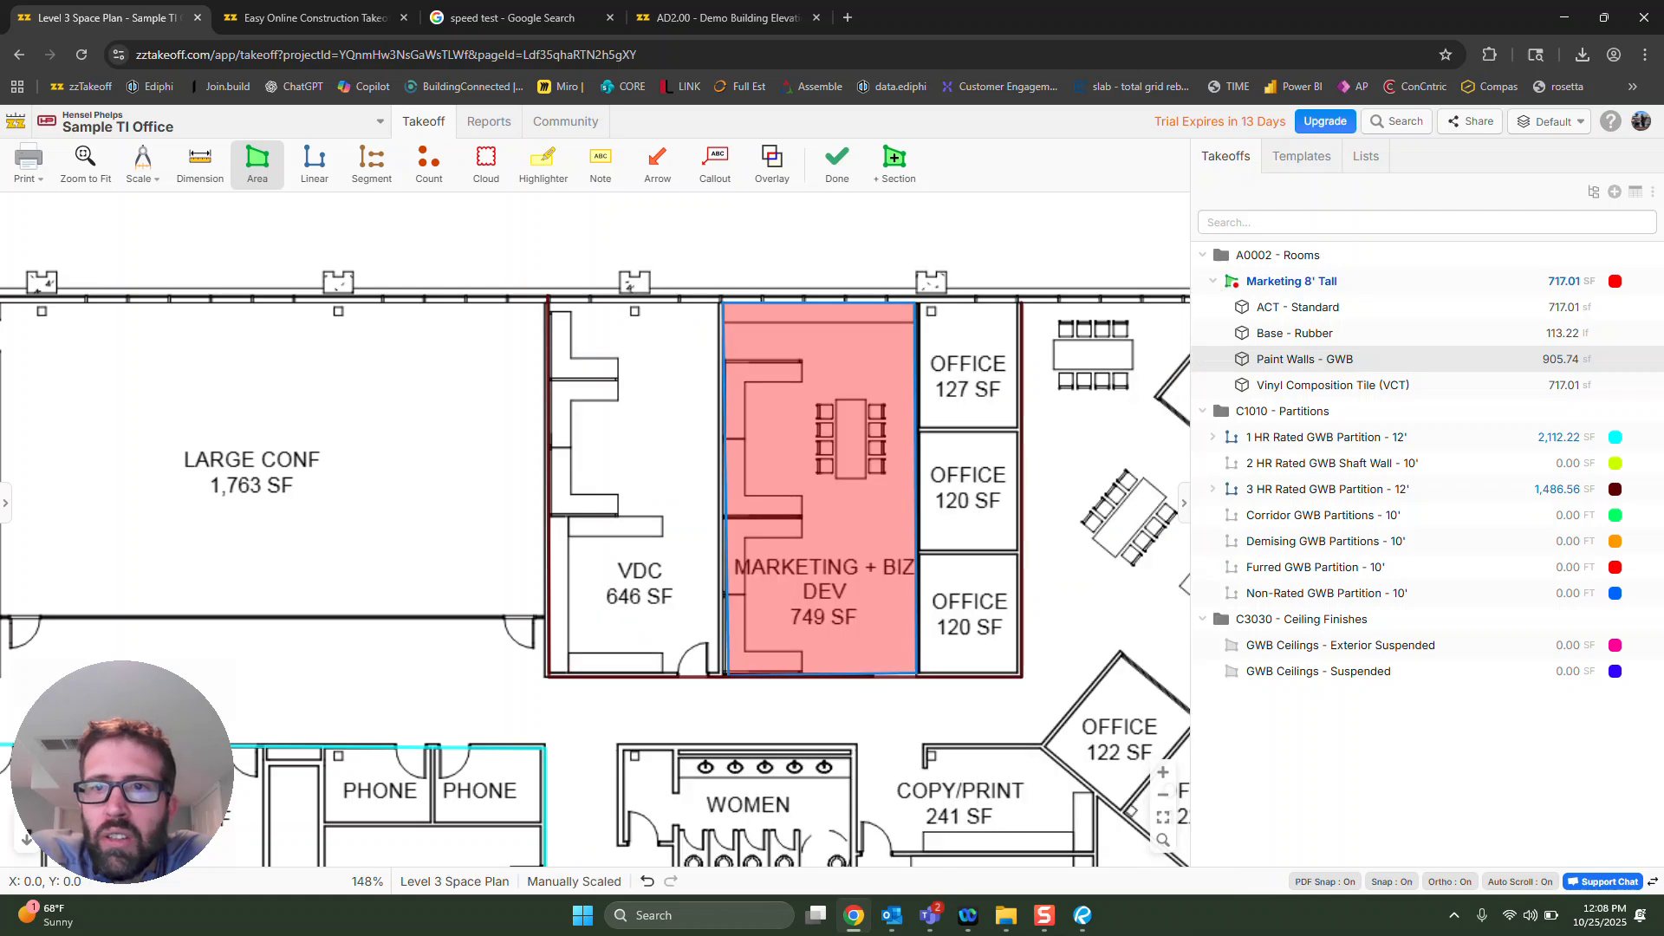
# Examine the formula of the Vinyl Composition Tile (VCT) item and close its properties without changes.
pyautogui.doubleClick(1333, 383)
pyautogui.press('Right')
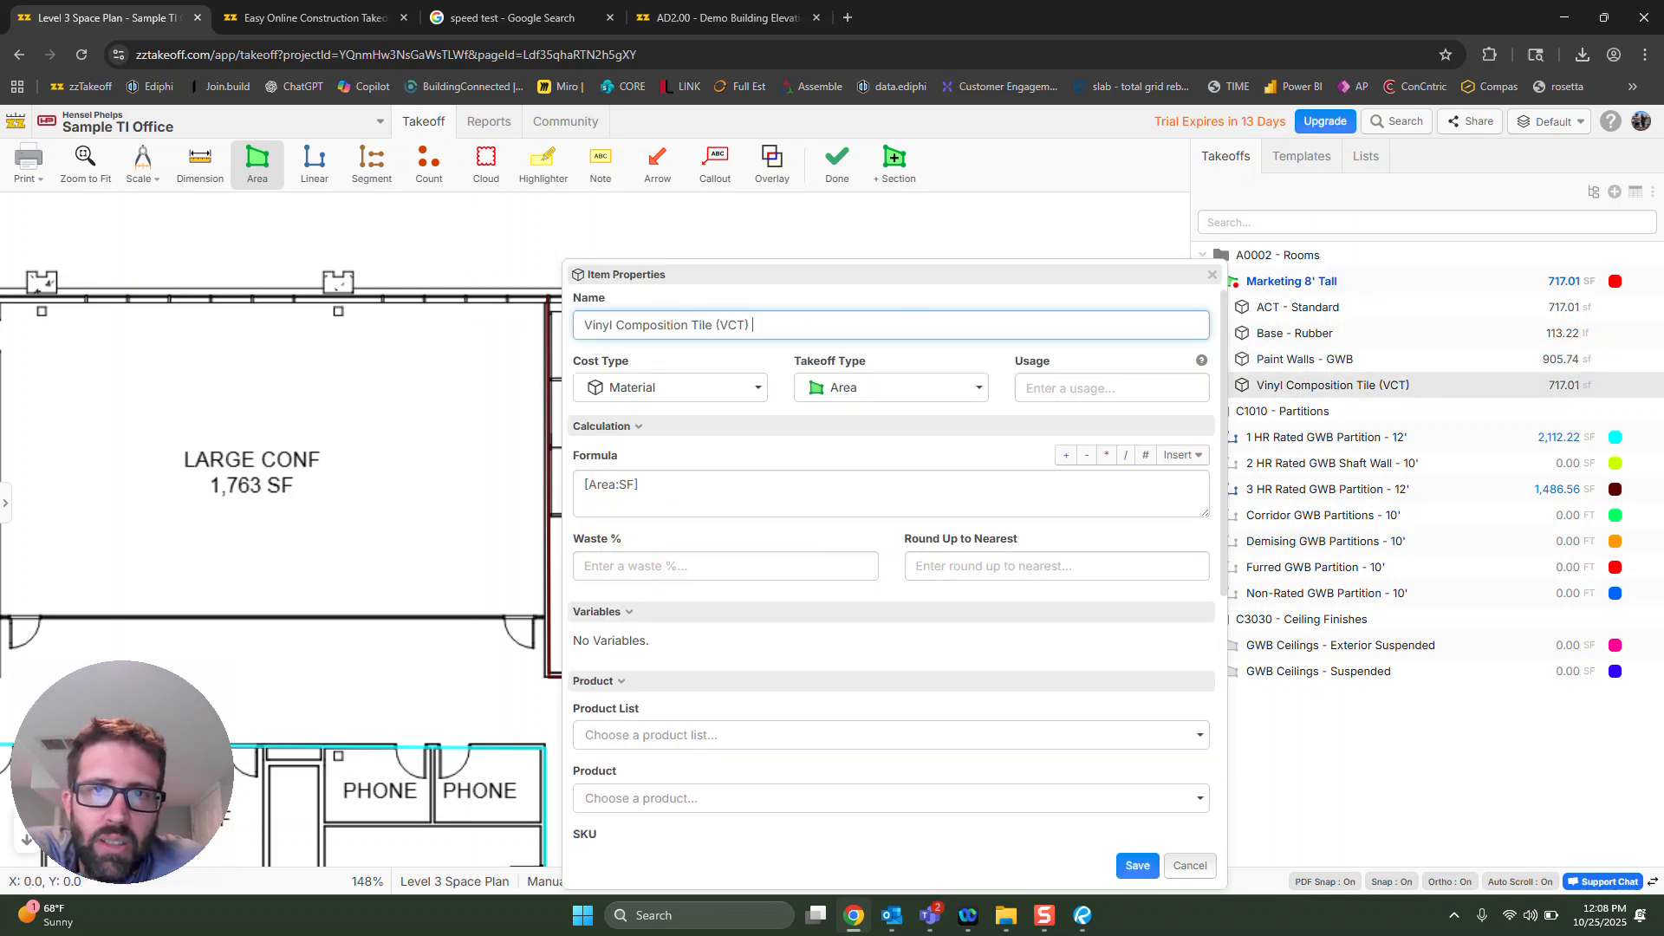
pyautogui.click(1211, 275)
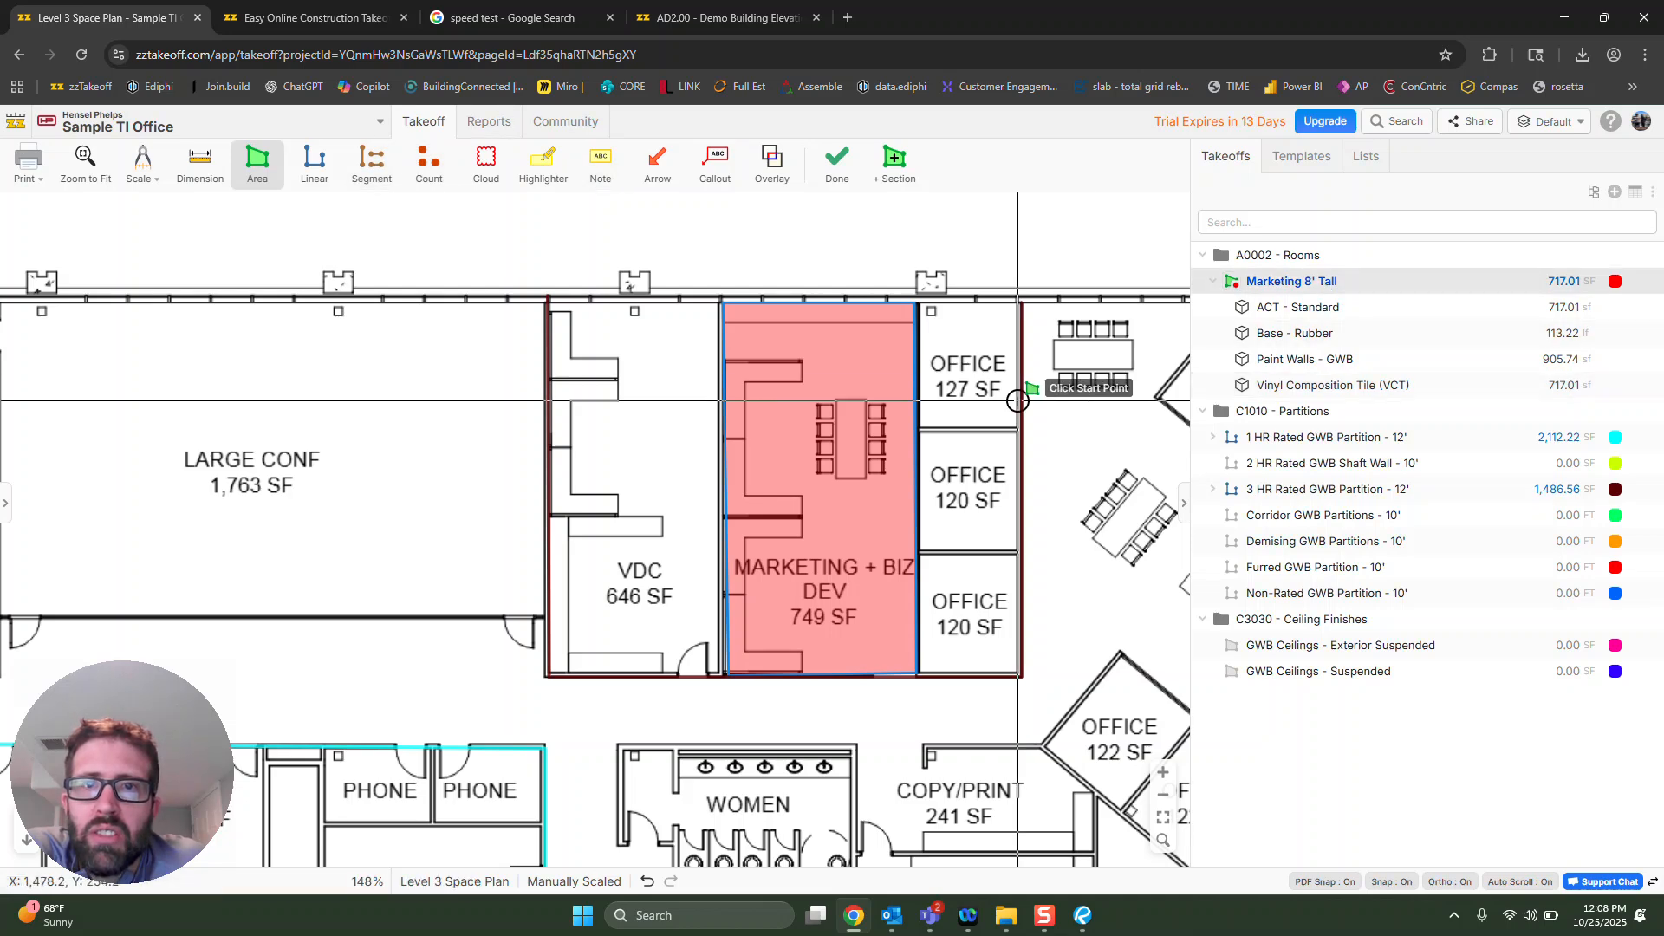
# Duplicate the Marketing 8' Tall room takeoff with its items in the A0002 - Rooms folder.
pyautogui.moveTo(1019, 399); pyautogui.dragTo(826, 397)
pyautogui.hotkey('ctrl', 'c')
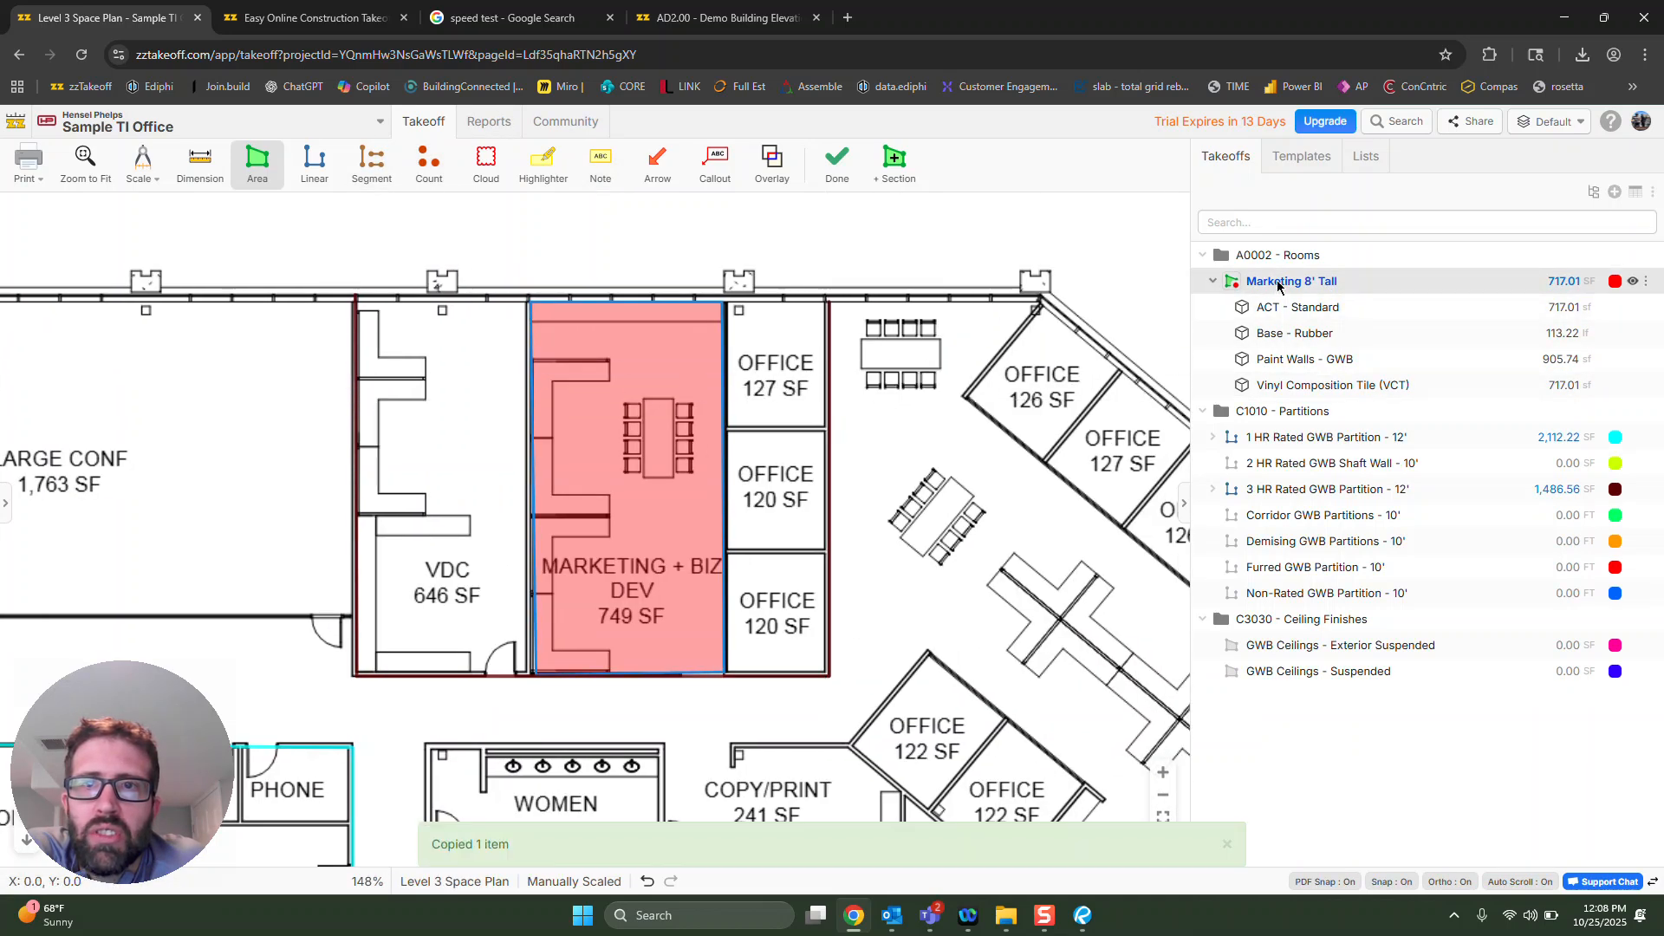
pyautogui.hotkey('ctrl', 'v')
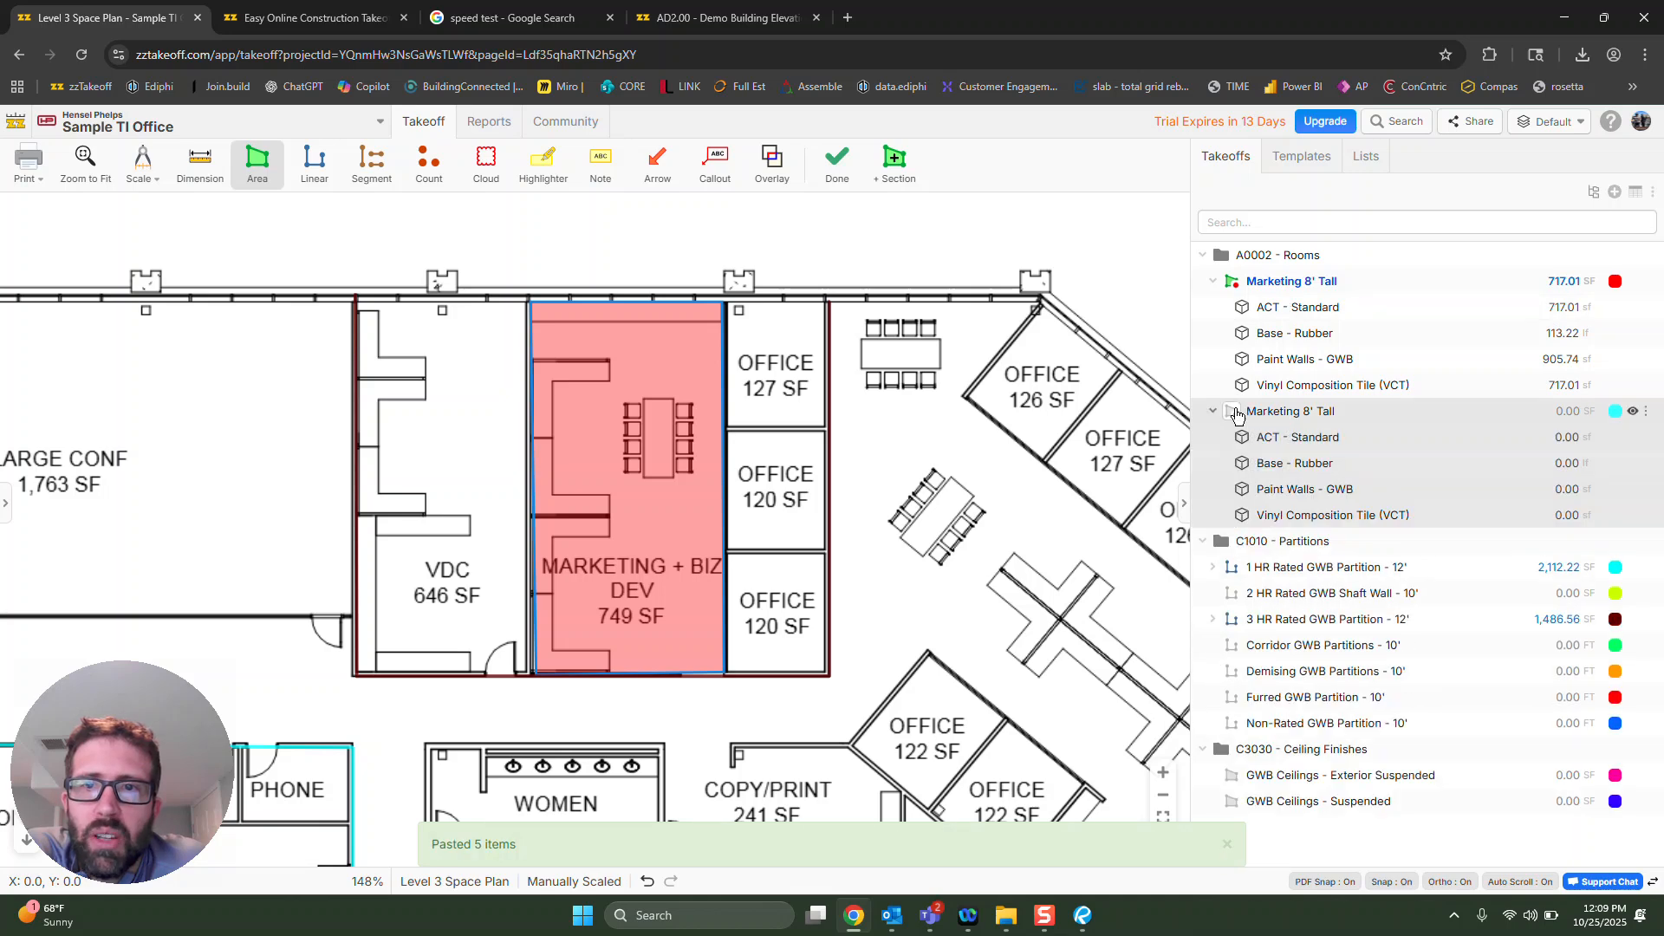
# Trace the lowest 120 SF office beside the Marketing room with the duplicated takeoff, an area of about 119 SF.
pyautogui.click(1236, 414)
pyautogui.scroll(3, 757, 535)
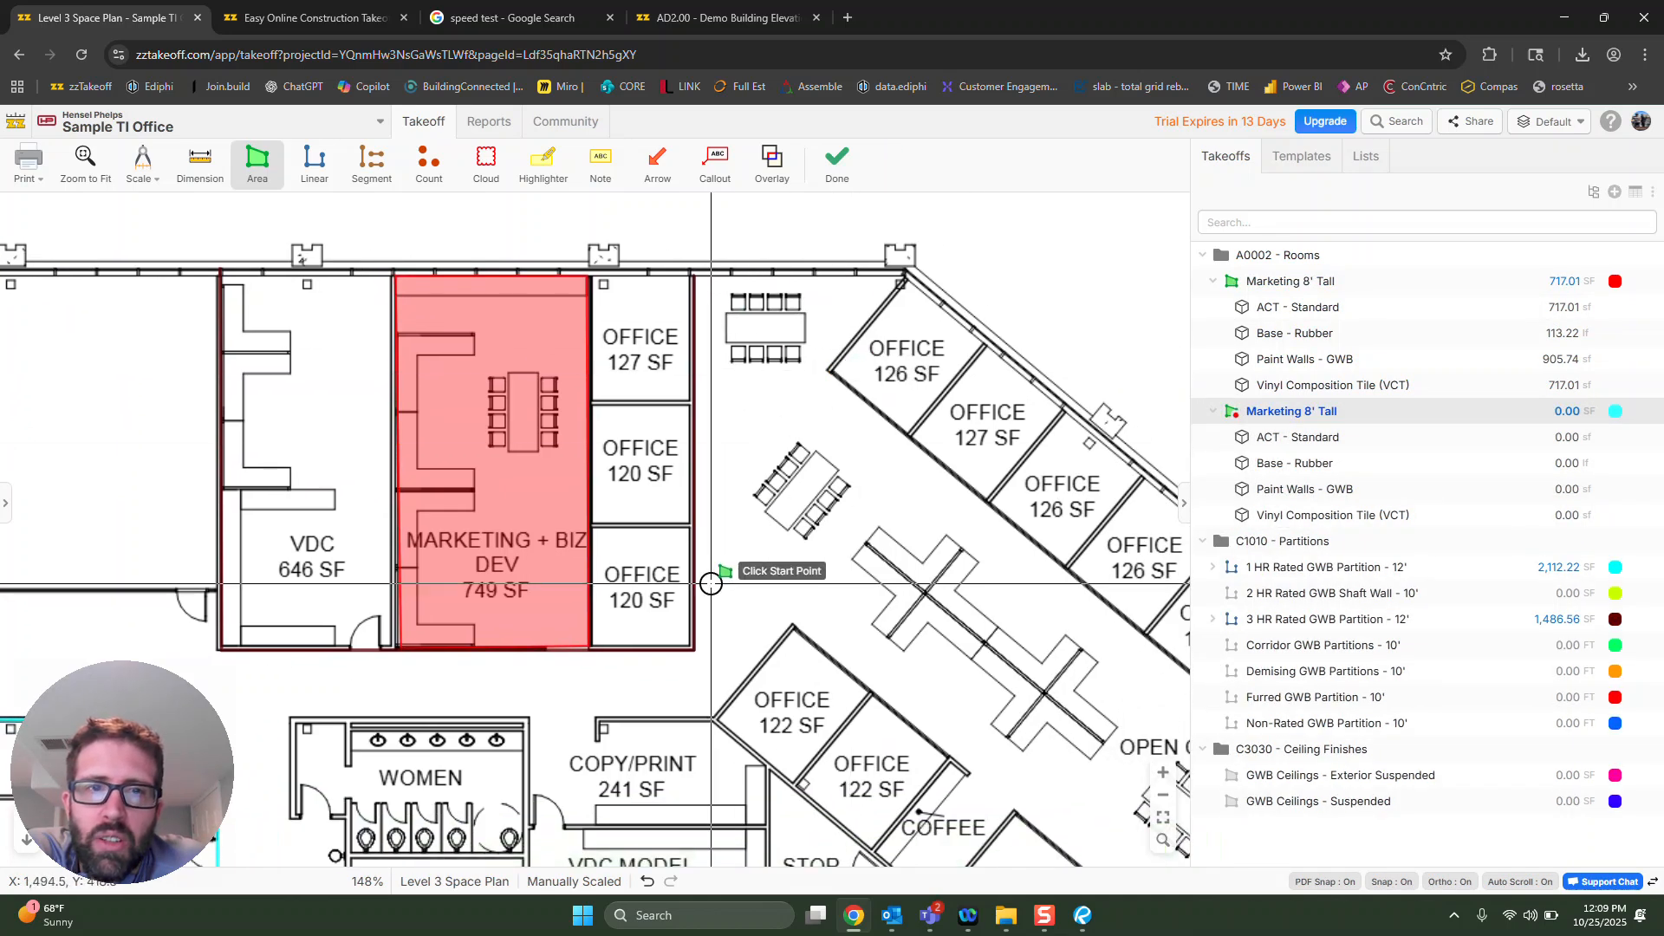
pyautogui.click(546, 489)
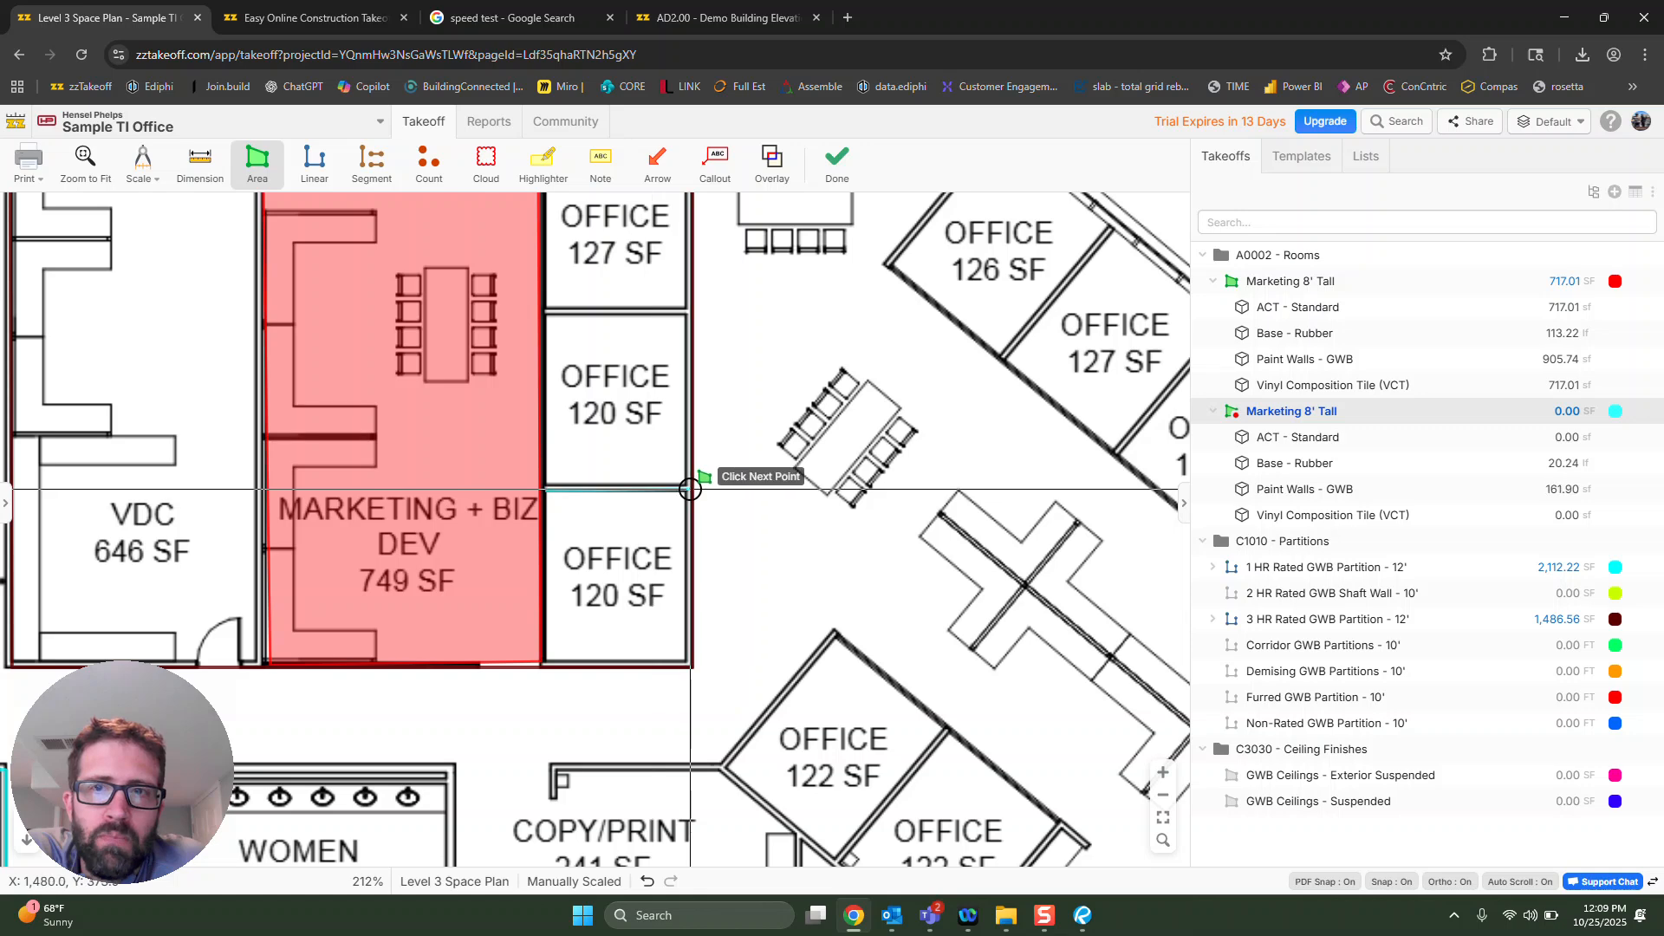
pyautogui.click(689, 490)
pyautogui.click(686, 656)
pyautogui.doubleClick(546, 661)
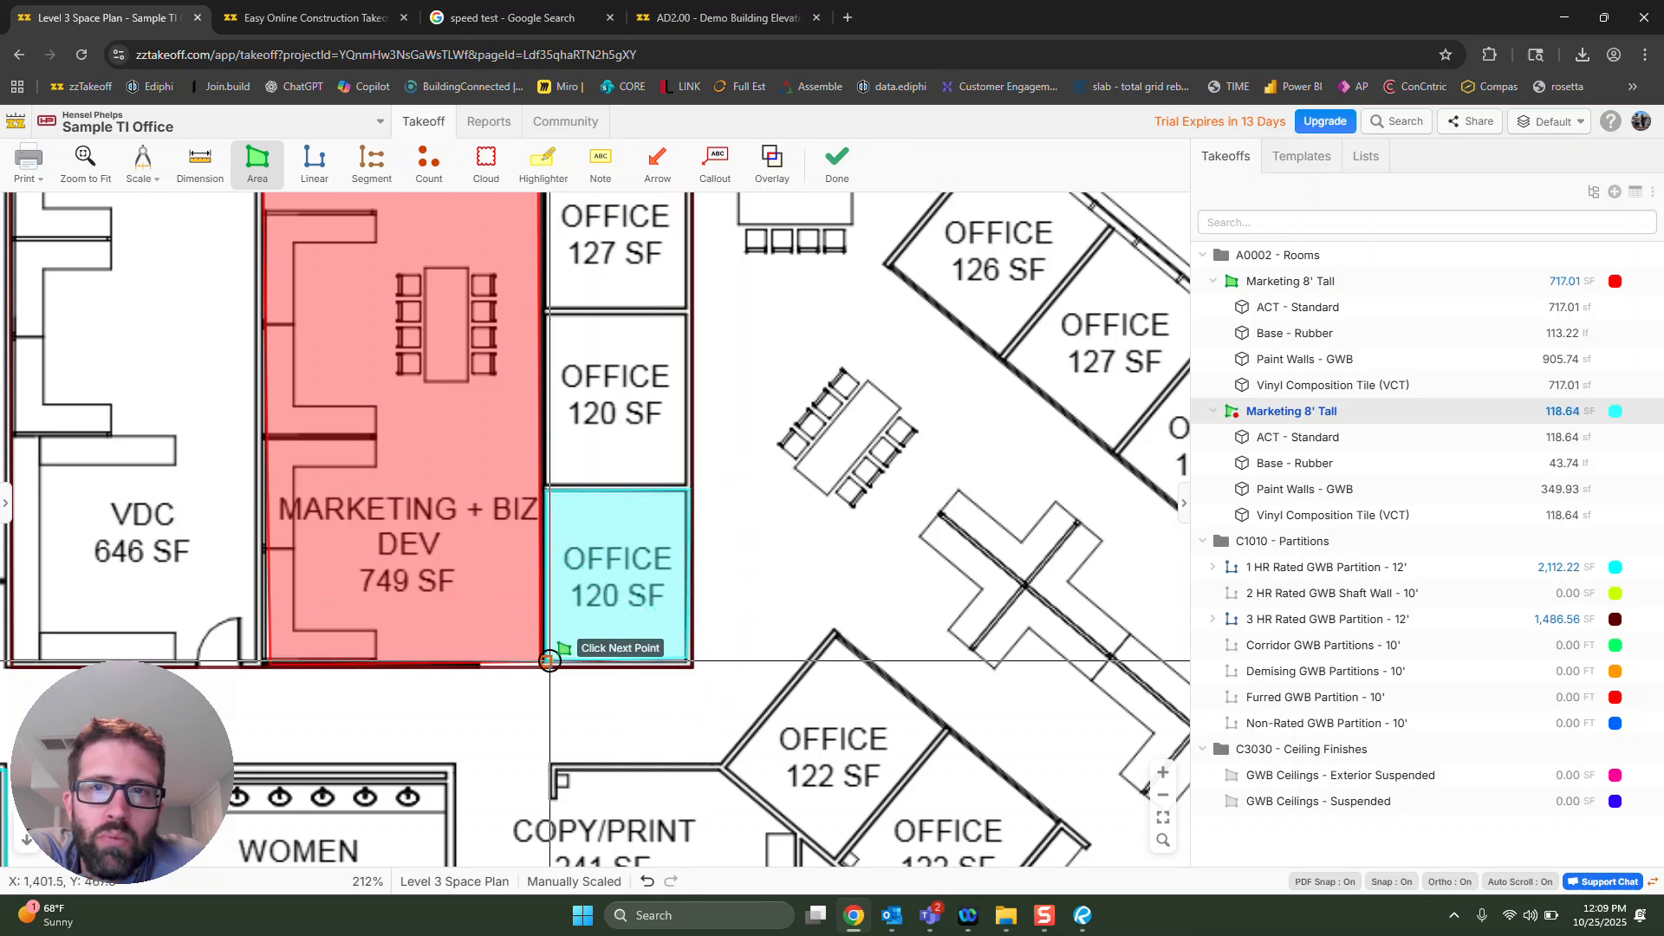
# Replace "Marketing" with "Office" in the duplicated takeoff's name, keeping the [Wall Height] variable, and save its properties.
pyautogui.doubleClick(1306, 412)
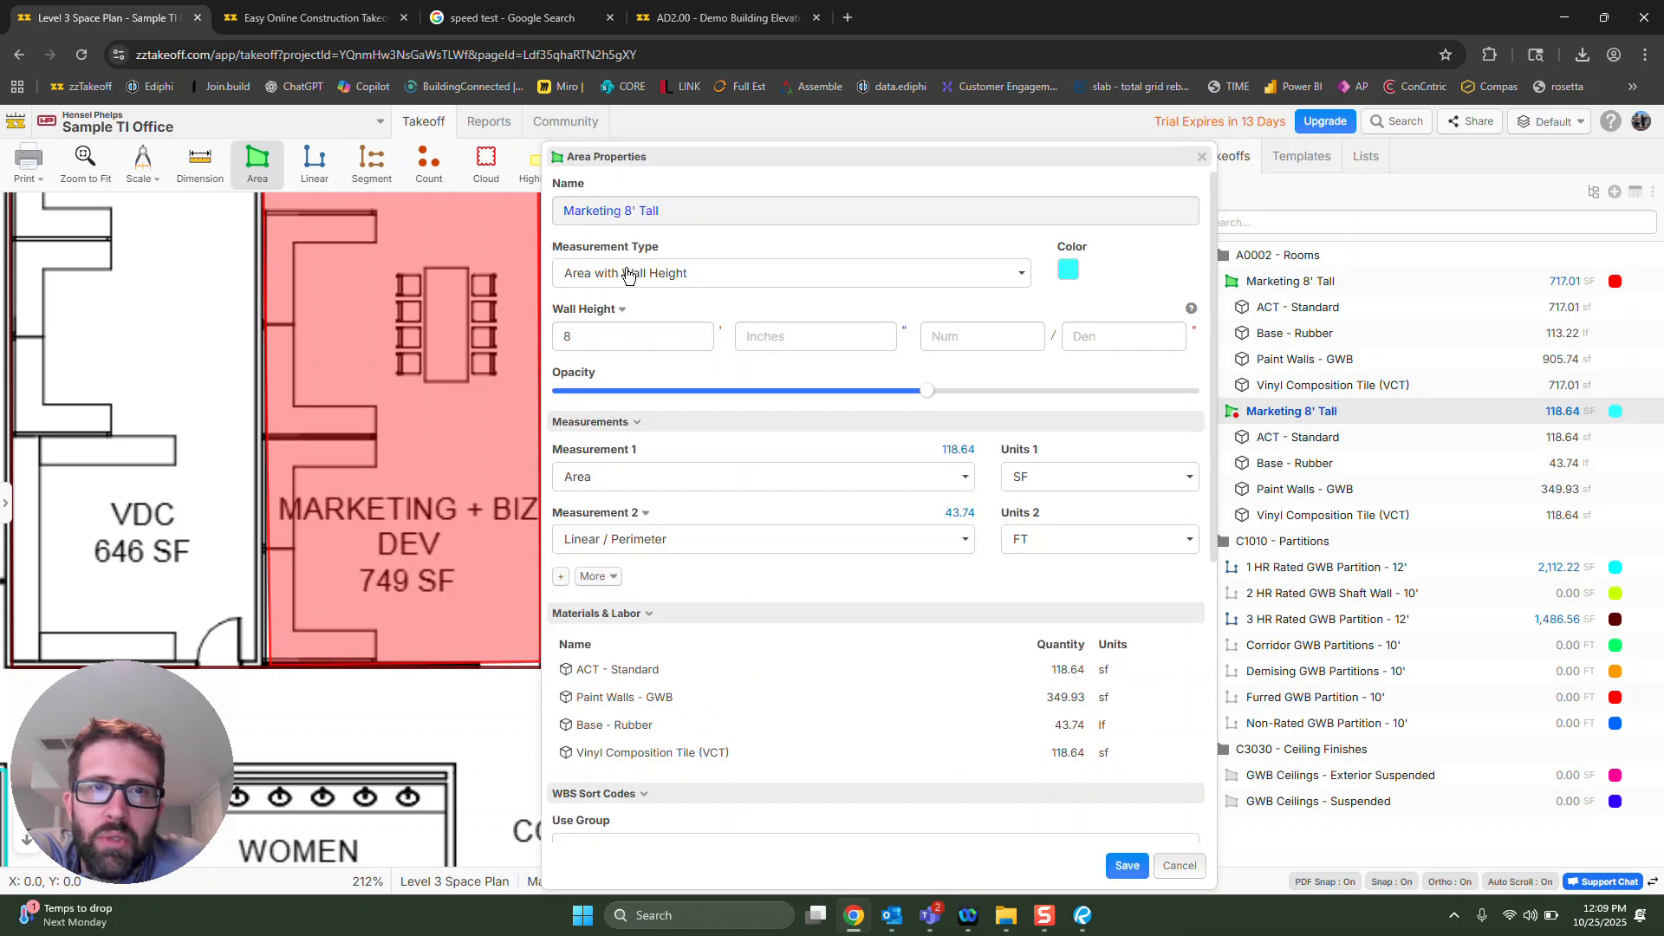
pyautogui.click(607, 212)
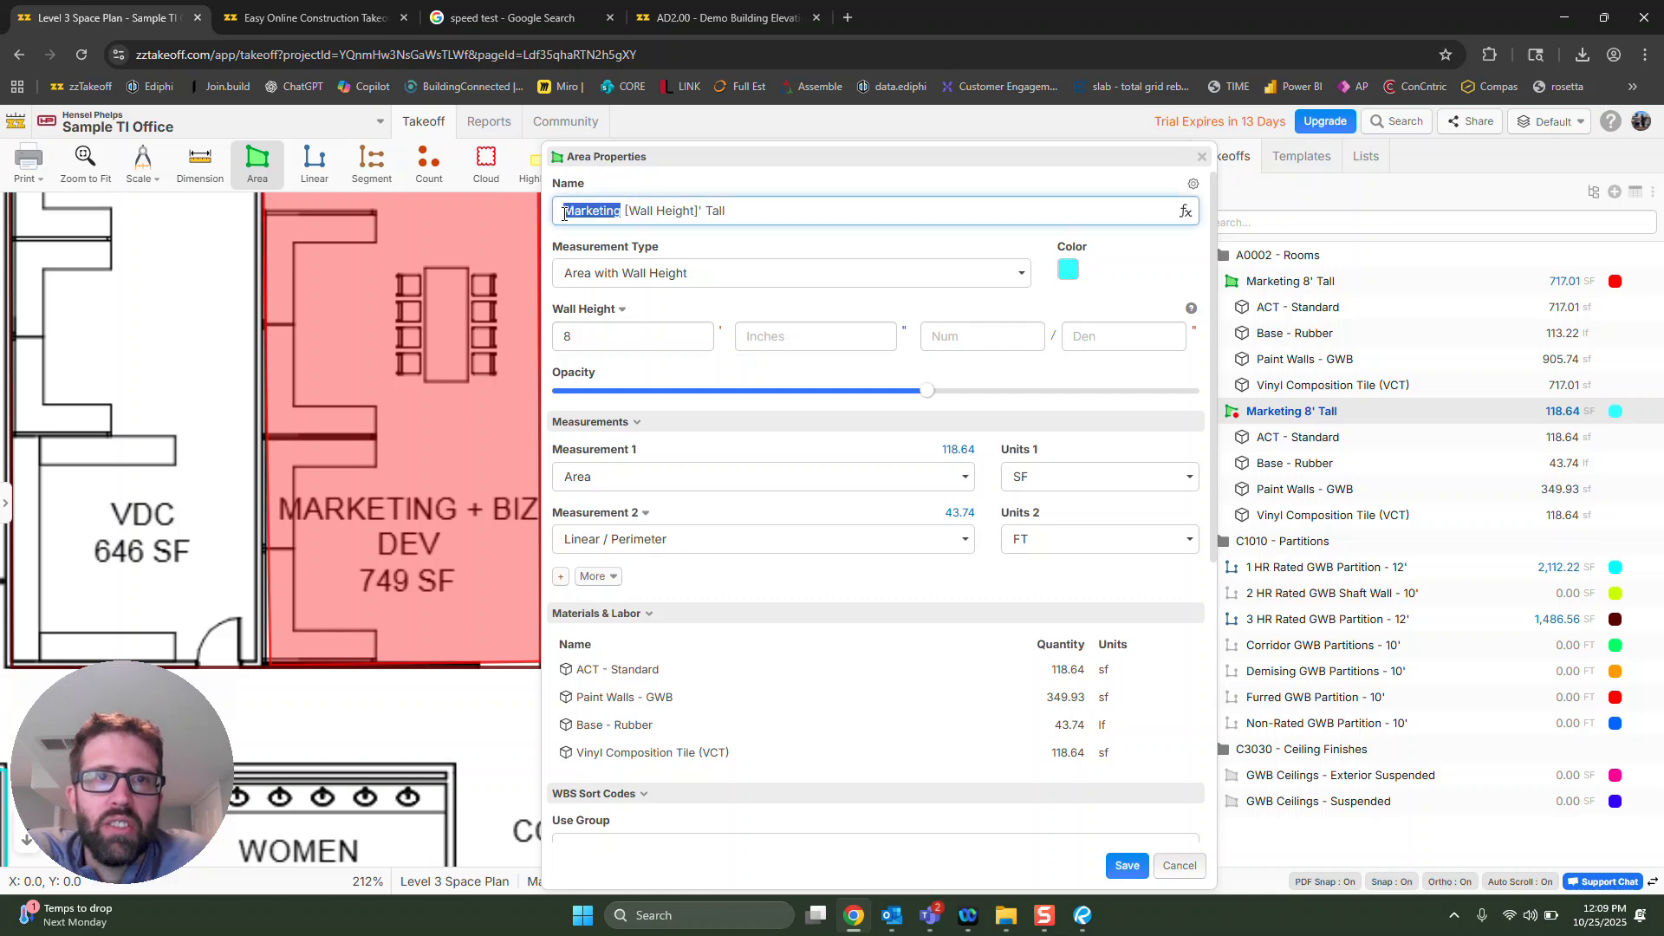
pyautogui.write('Office')
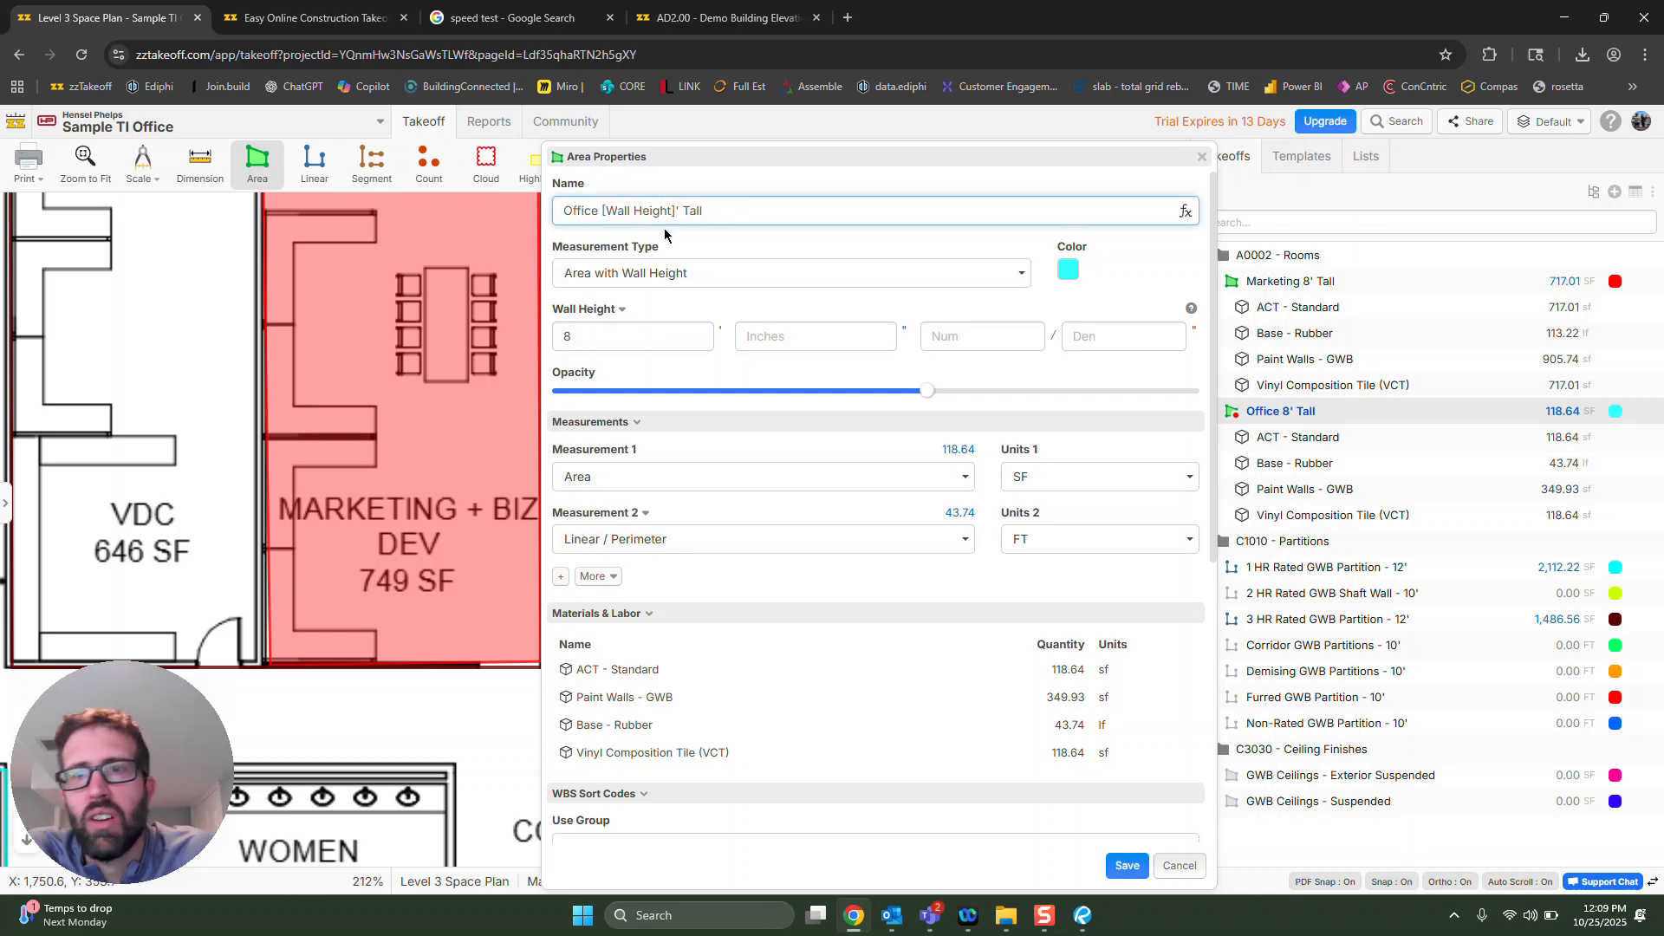
pyautogui.click(1128, 866)
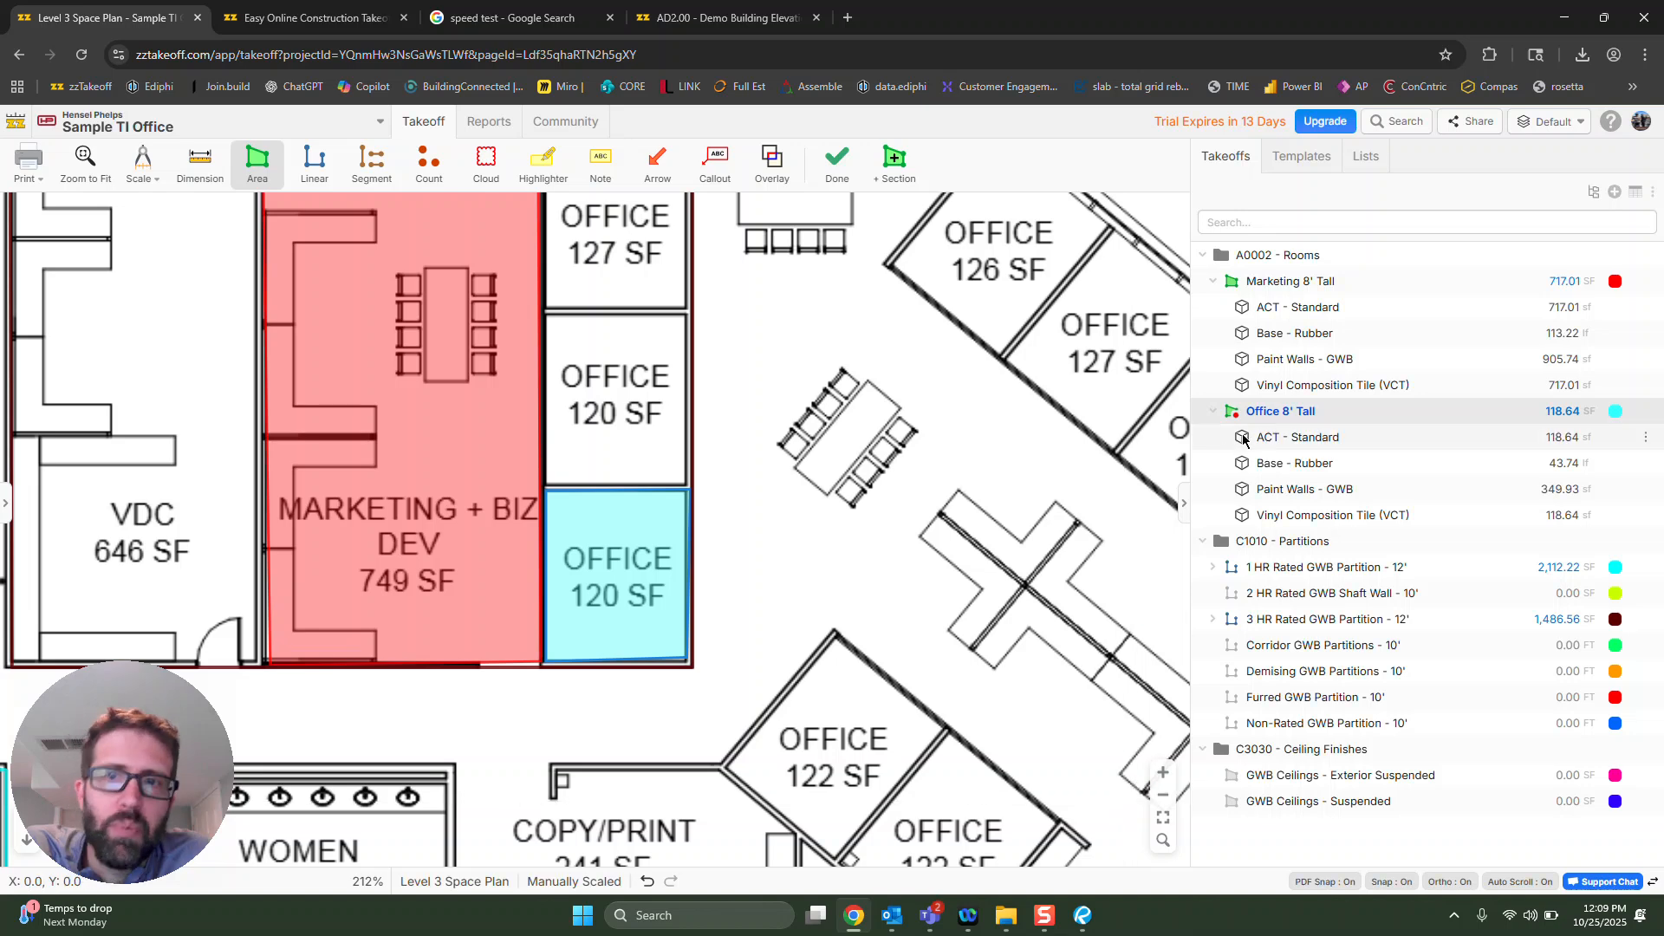
# Compare the ACT - Standard items of the Marketing and Office room takeoffs.
pyautogui.click(1293, 441)
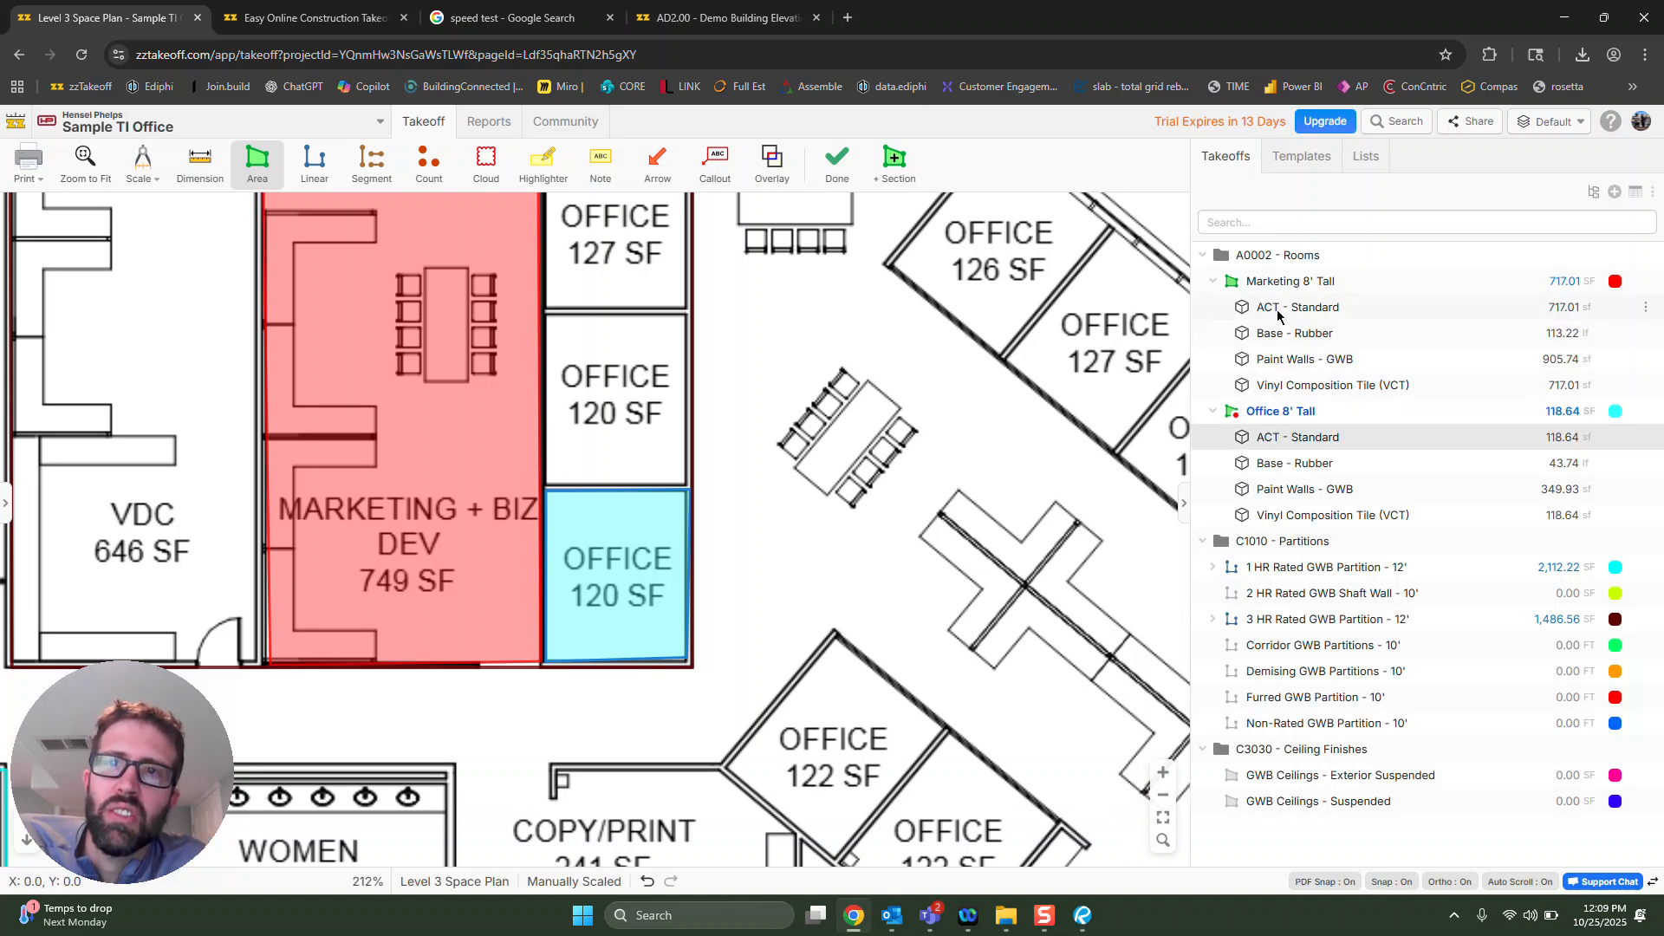
pyautogui.click(1274, 309)
pyautogui.click(1286, 439)
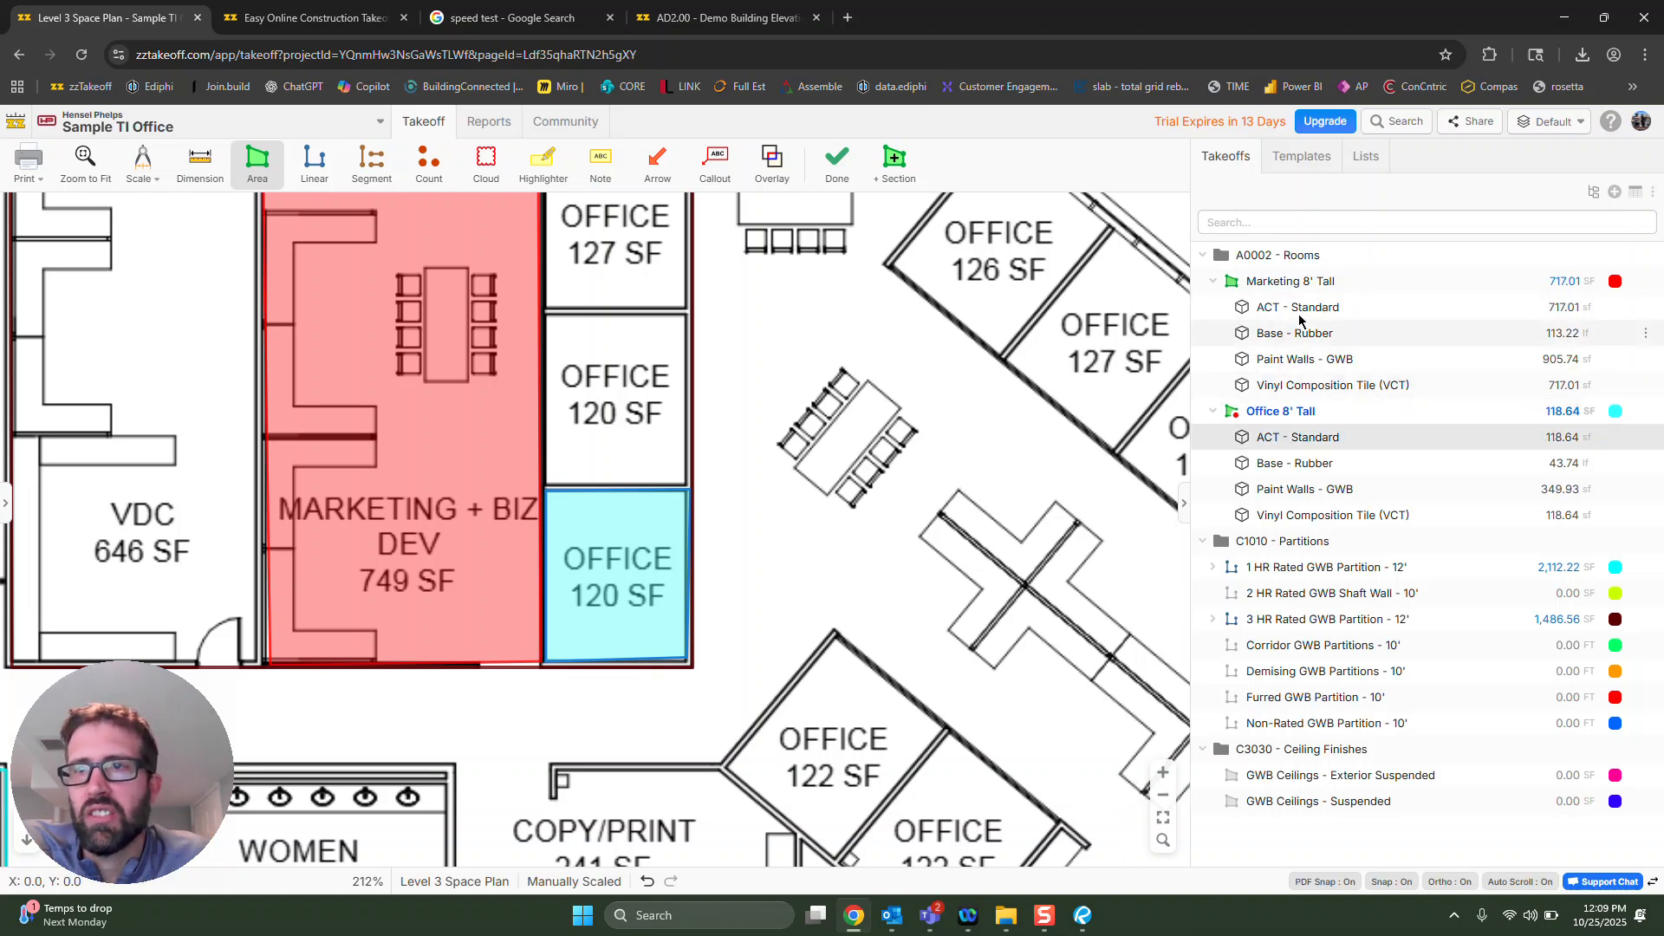
pyautogui.click(1300, 309)
pyautogui.click(1322, 438)
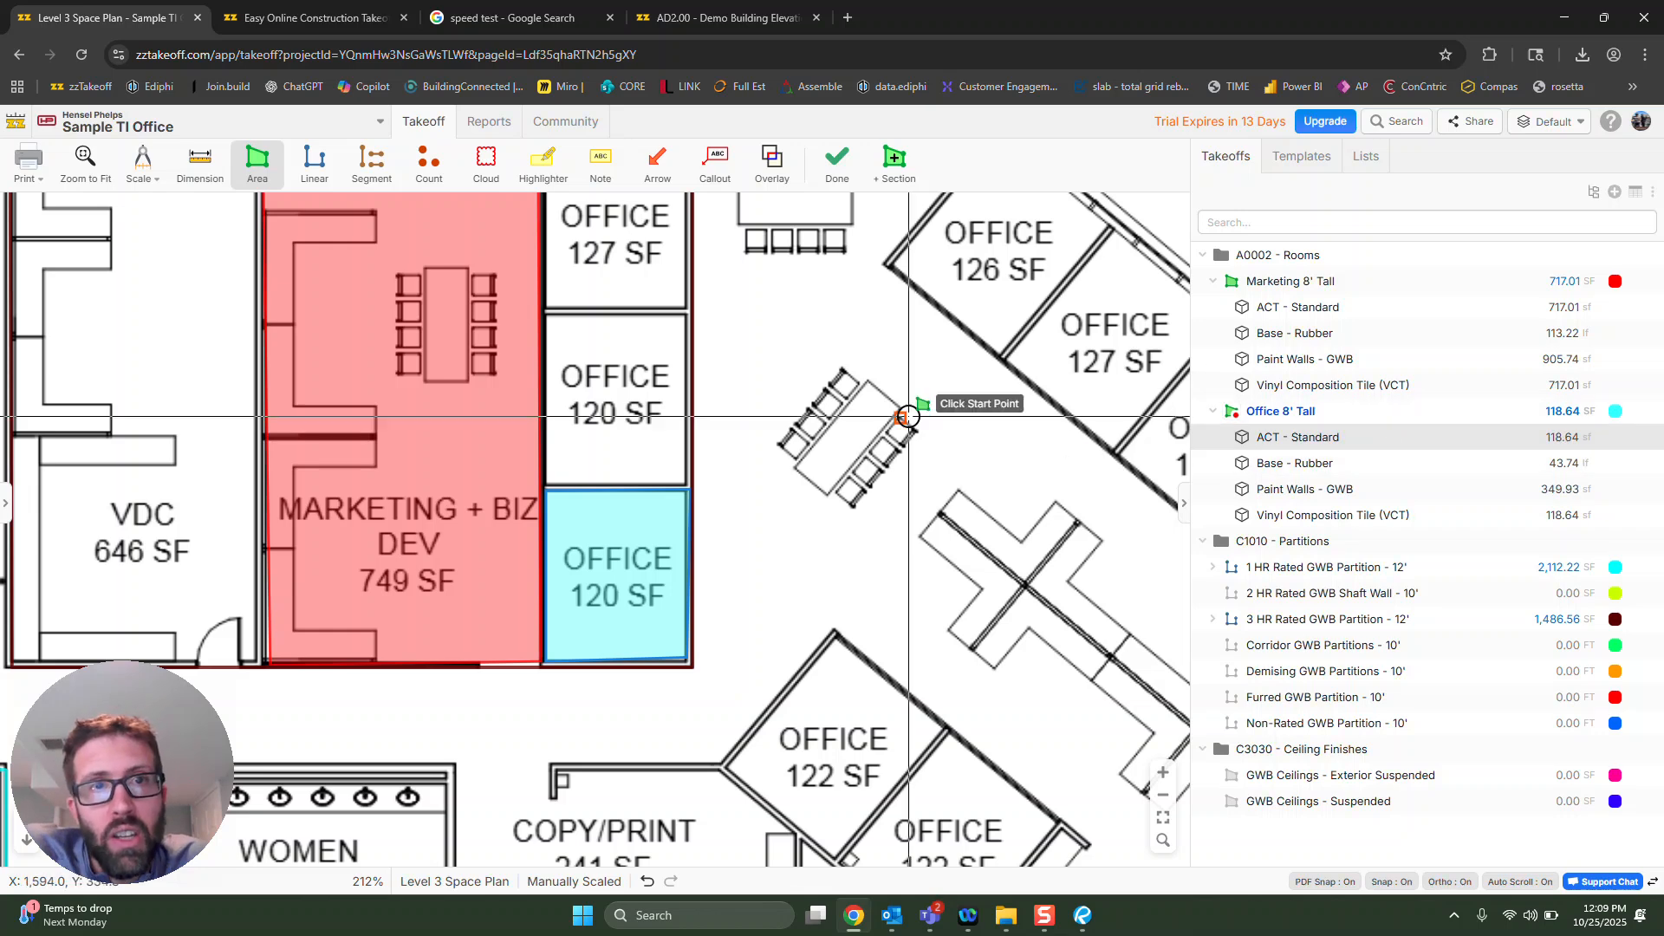
# Open the project's reports and review the takeoff measurements grouped by takeoff.
pyautogui.click(1185, 495)
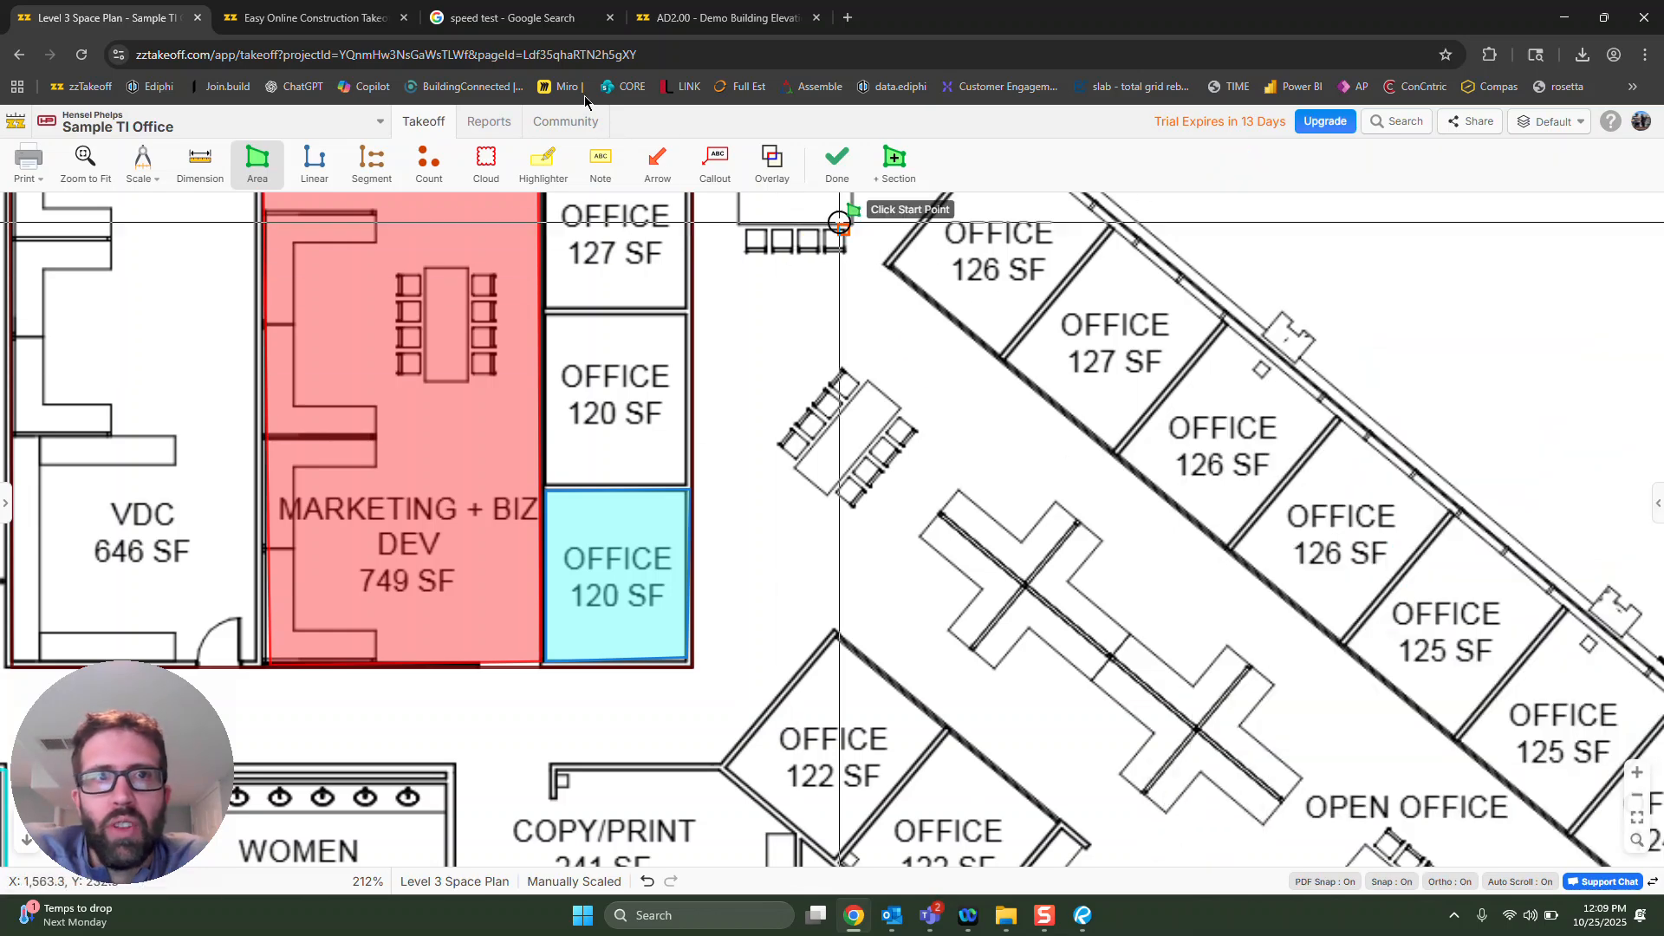
pyautogui.click(487, 122)
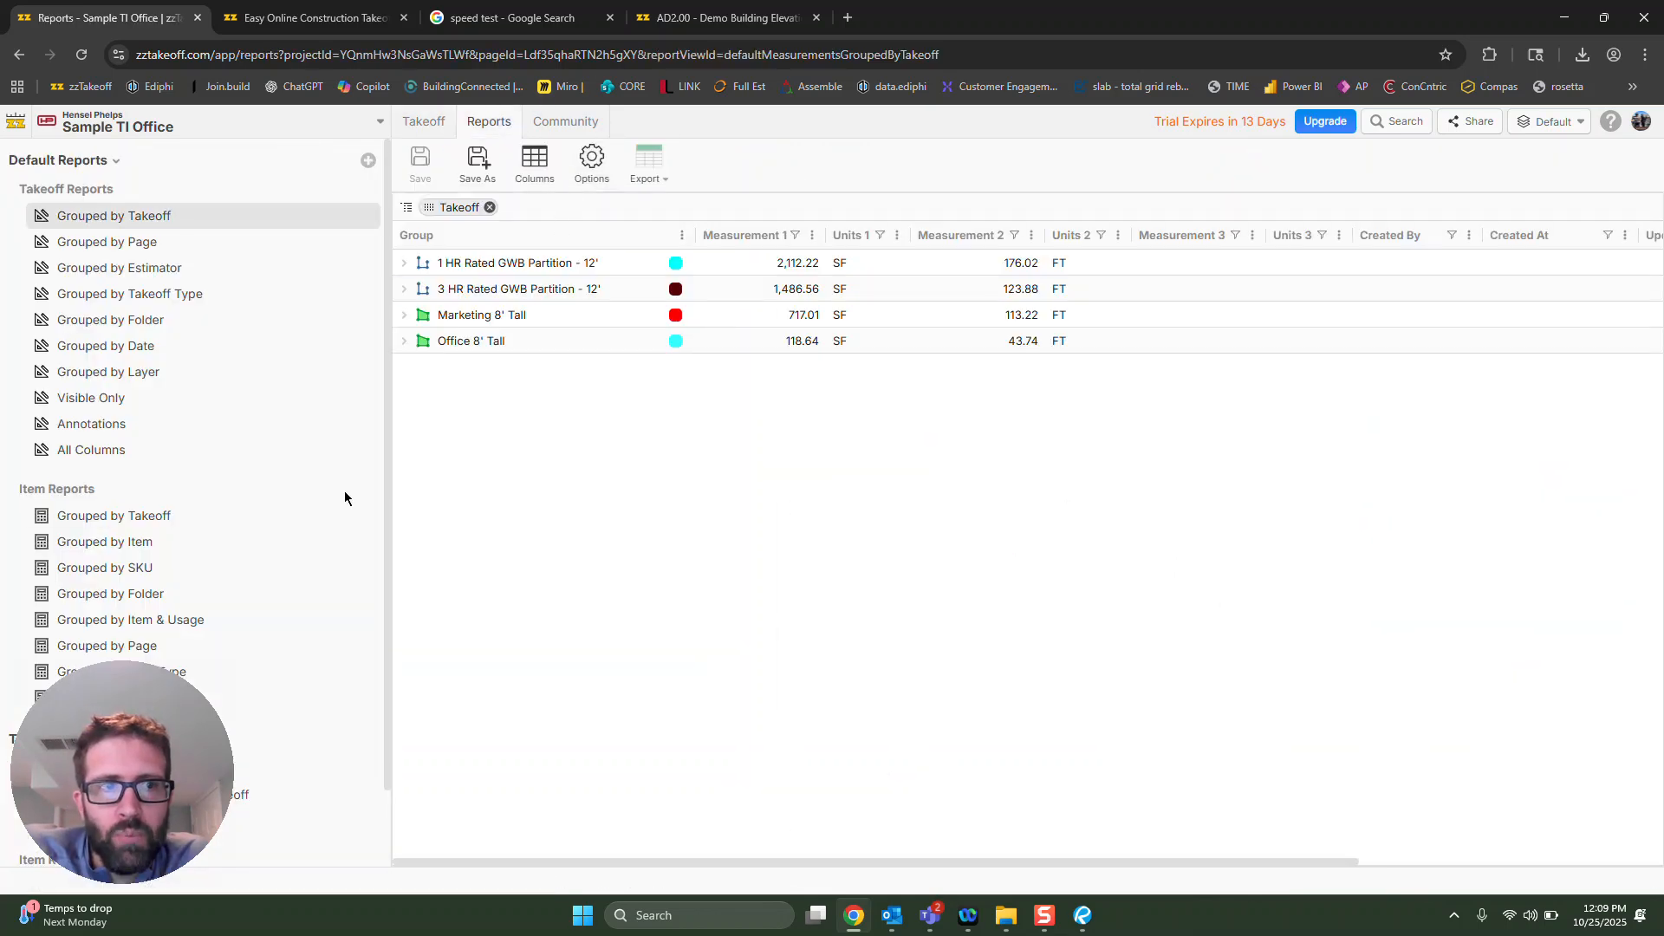
pyautogui.moveTo(228, 663); pyautogui.dragTo(1554, 738)
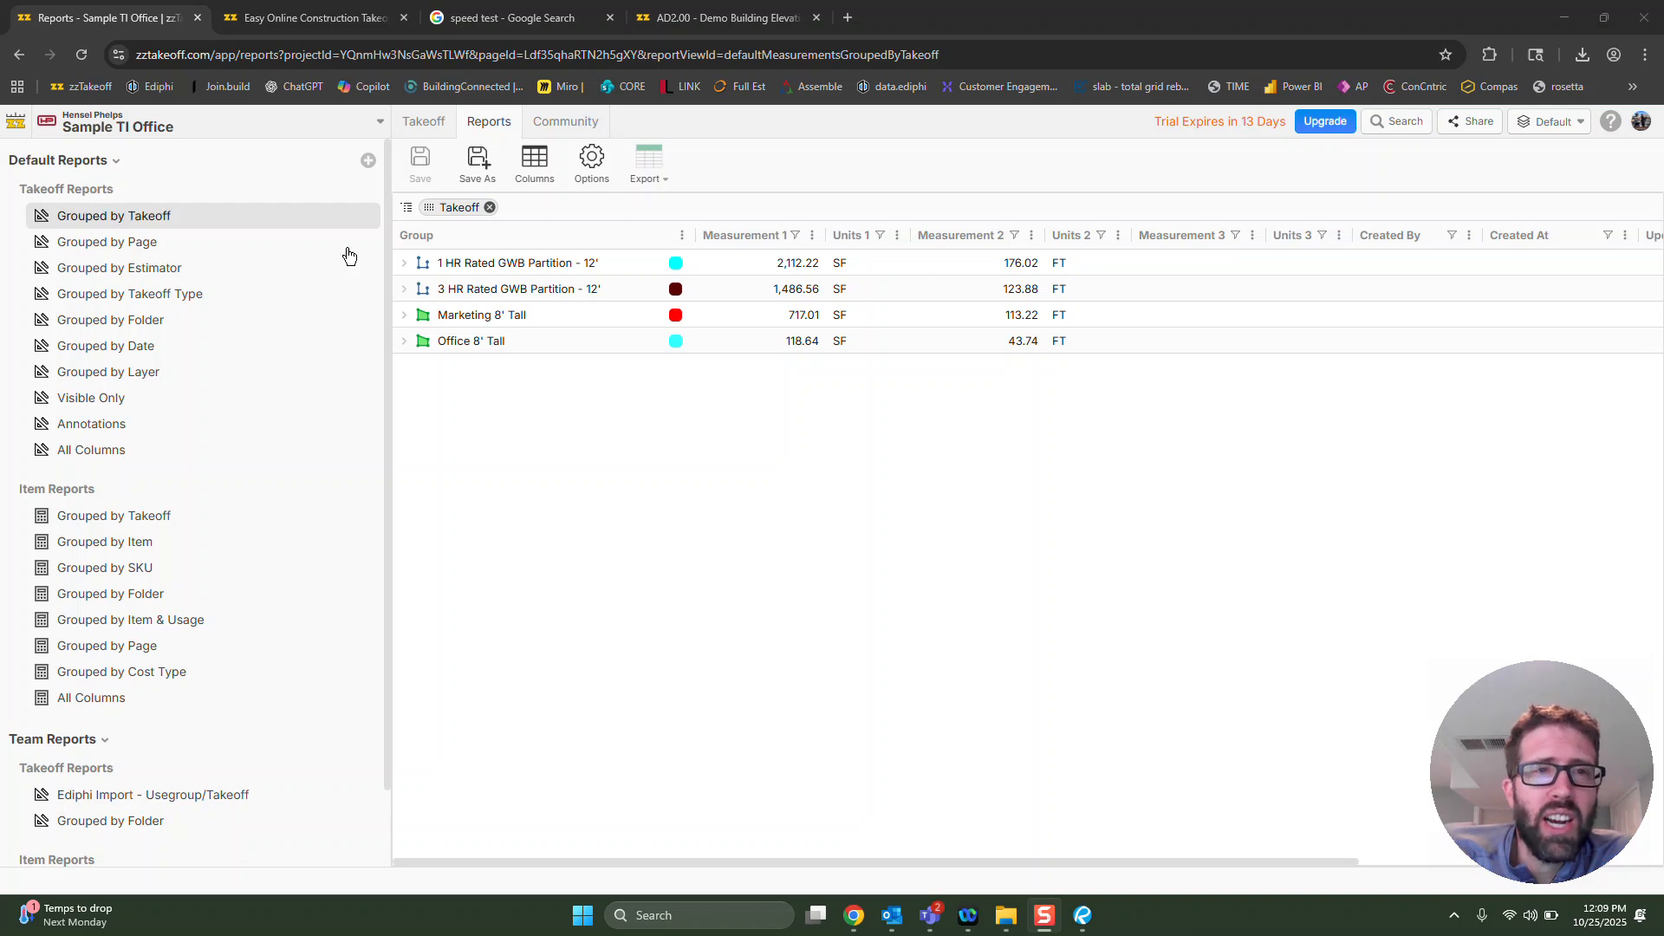
pyautogui.click(500, 272)
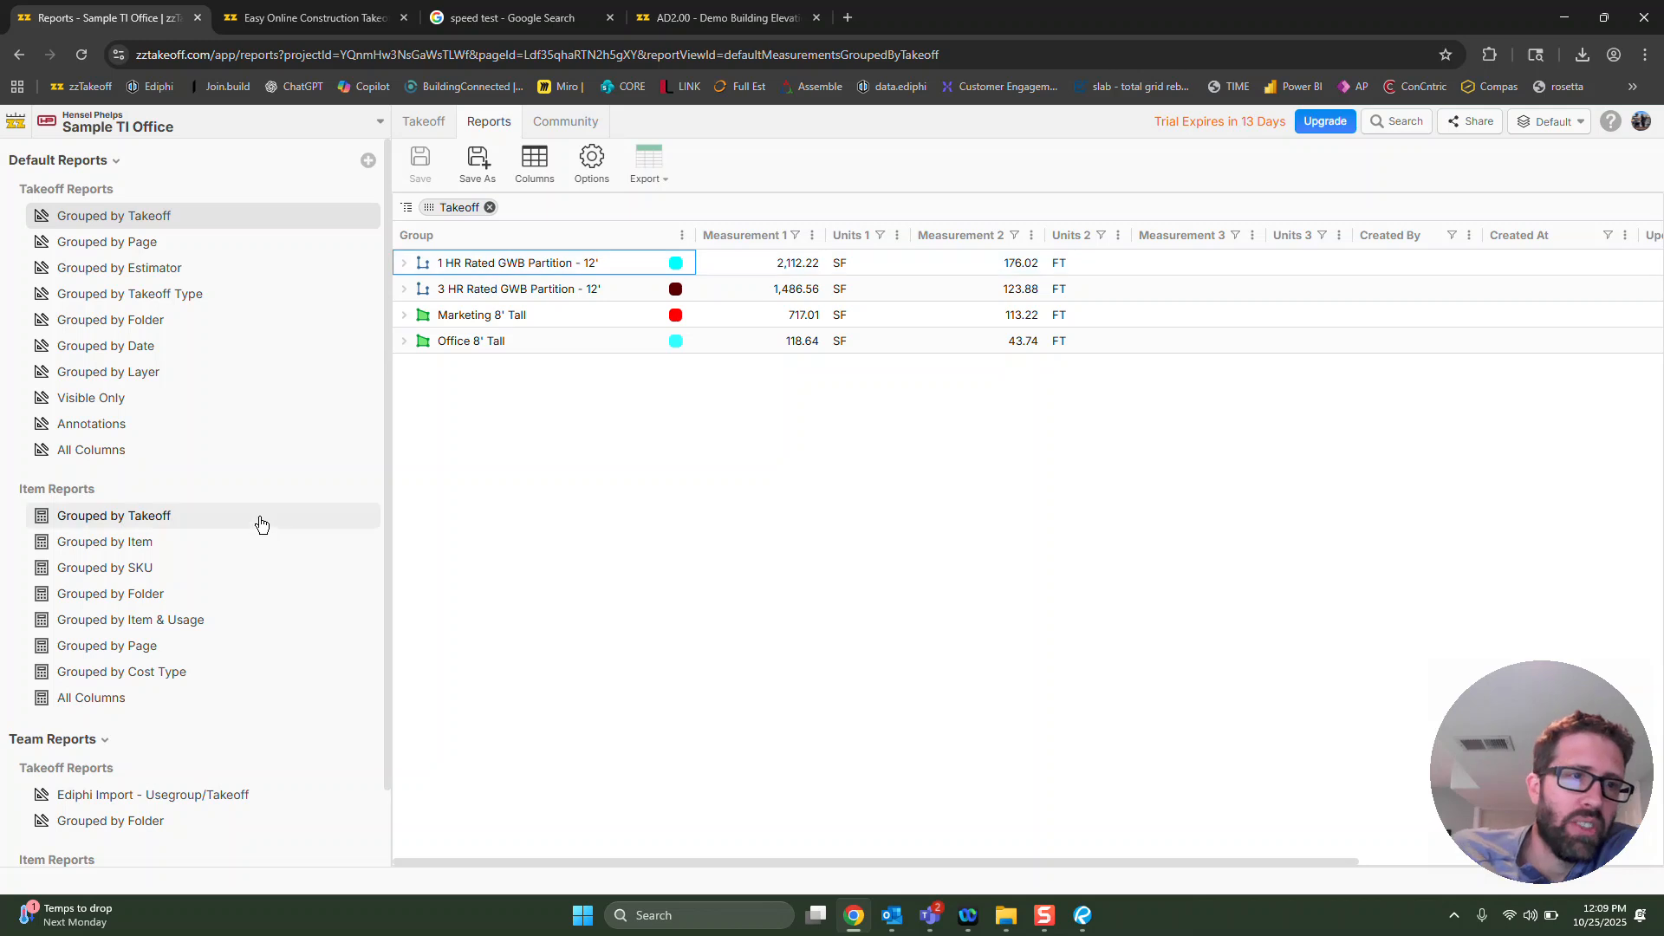
# Show the item report grouped by item, copy the ACT - Standard quantity and check that item's SKU.
pyautogui.click(104, 541)
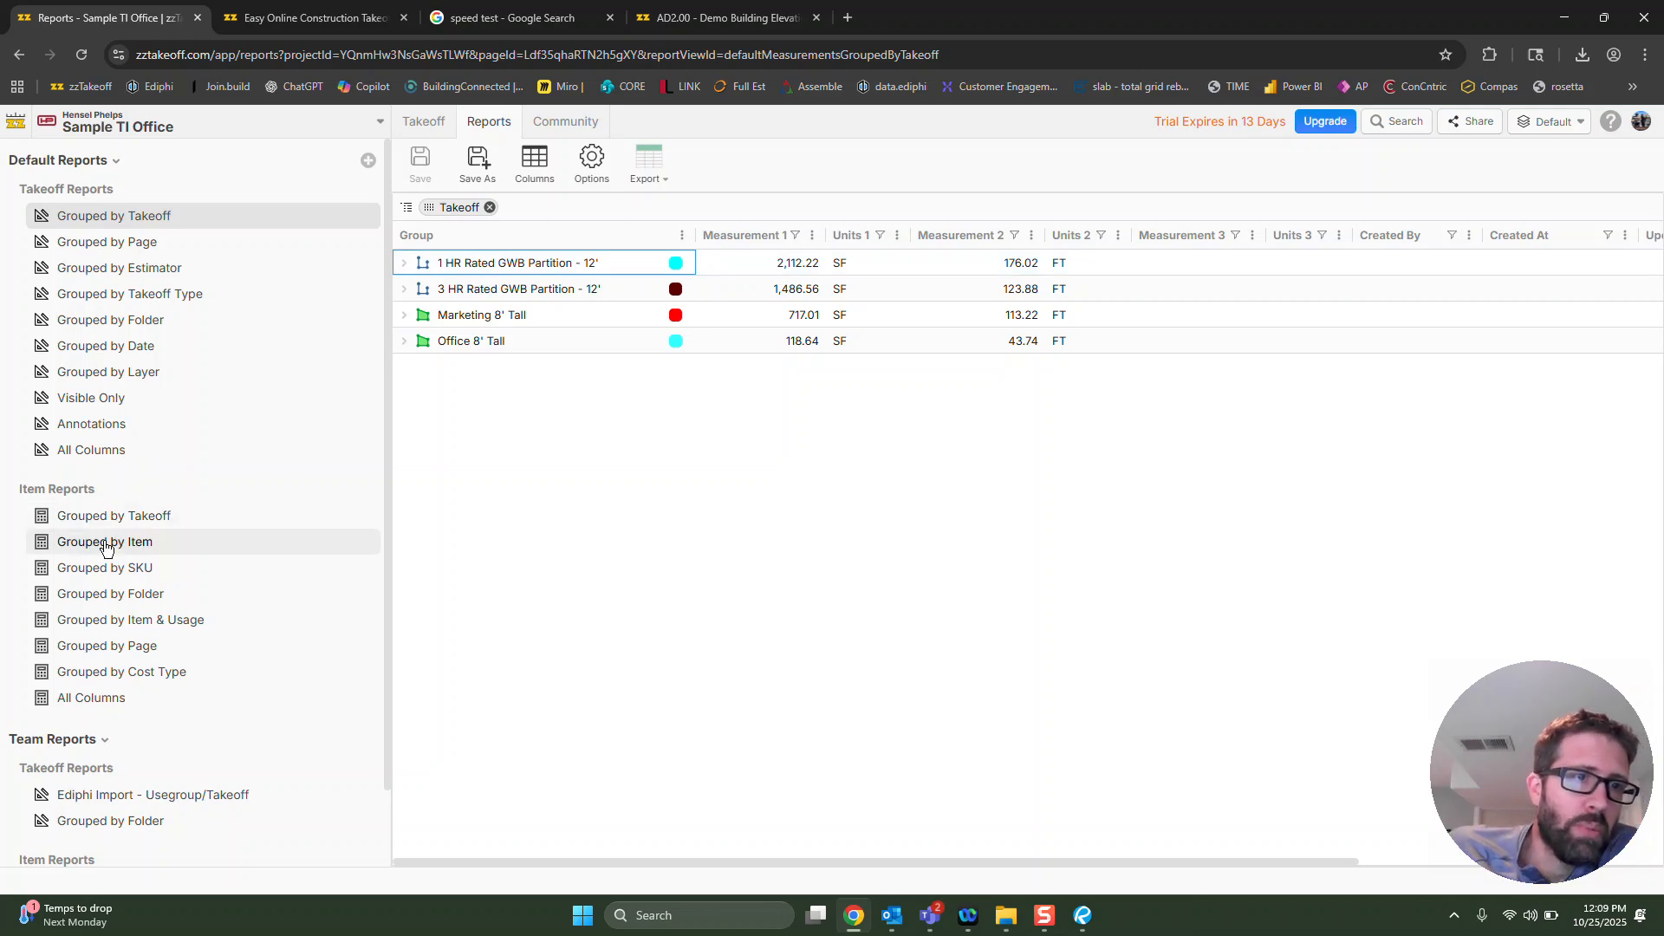
pyautogui.click(515, 291)
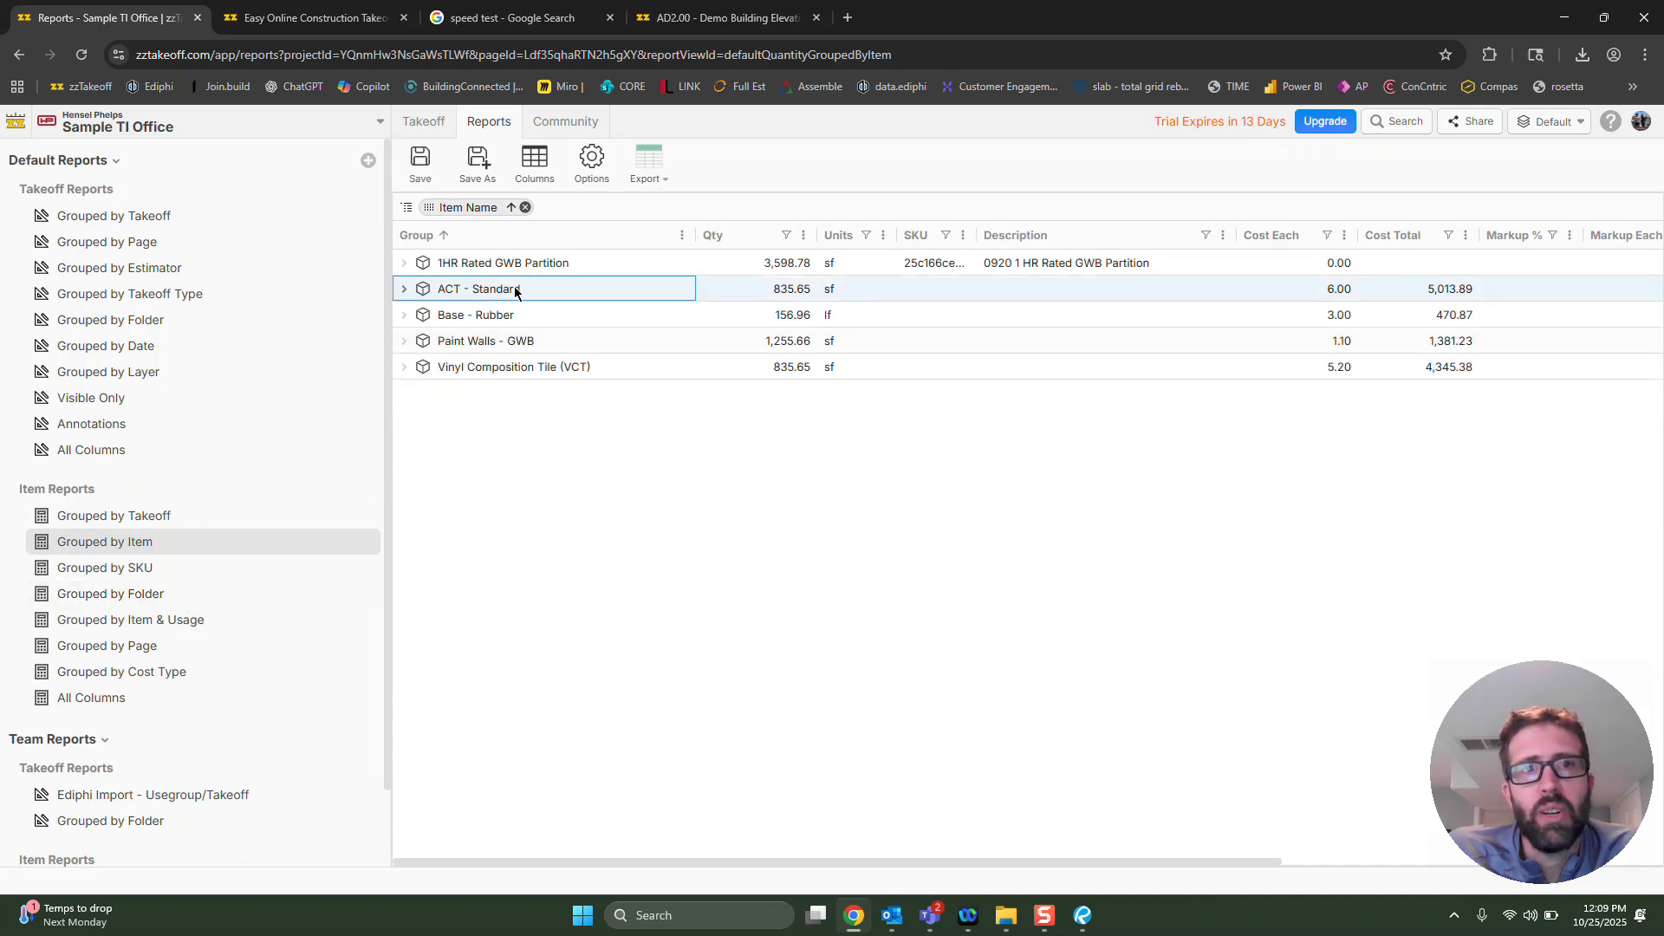
pyautogui.click(783, 295)
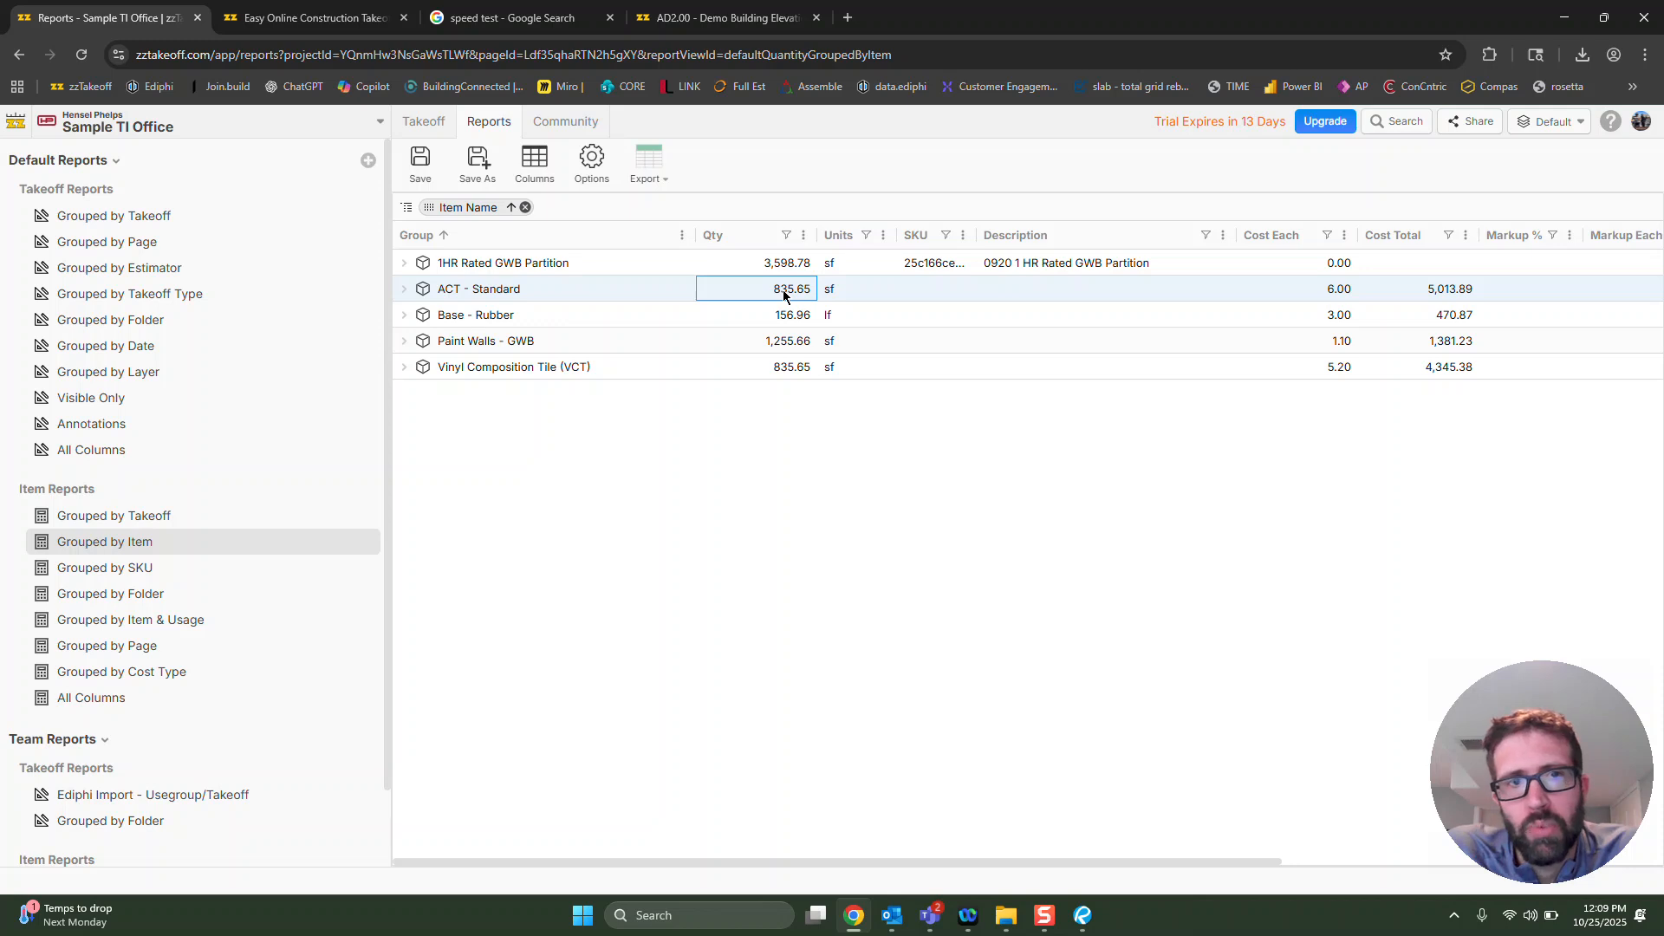
pyautogui.hotkey('ctrl', 'c')
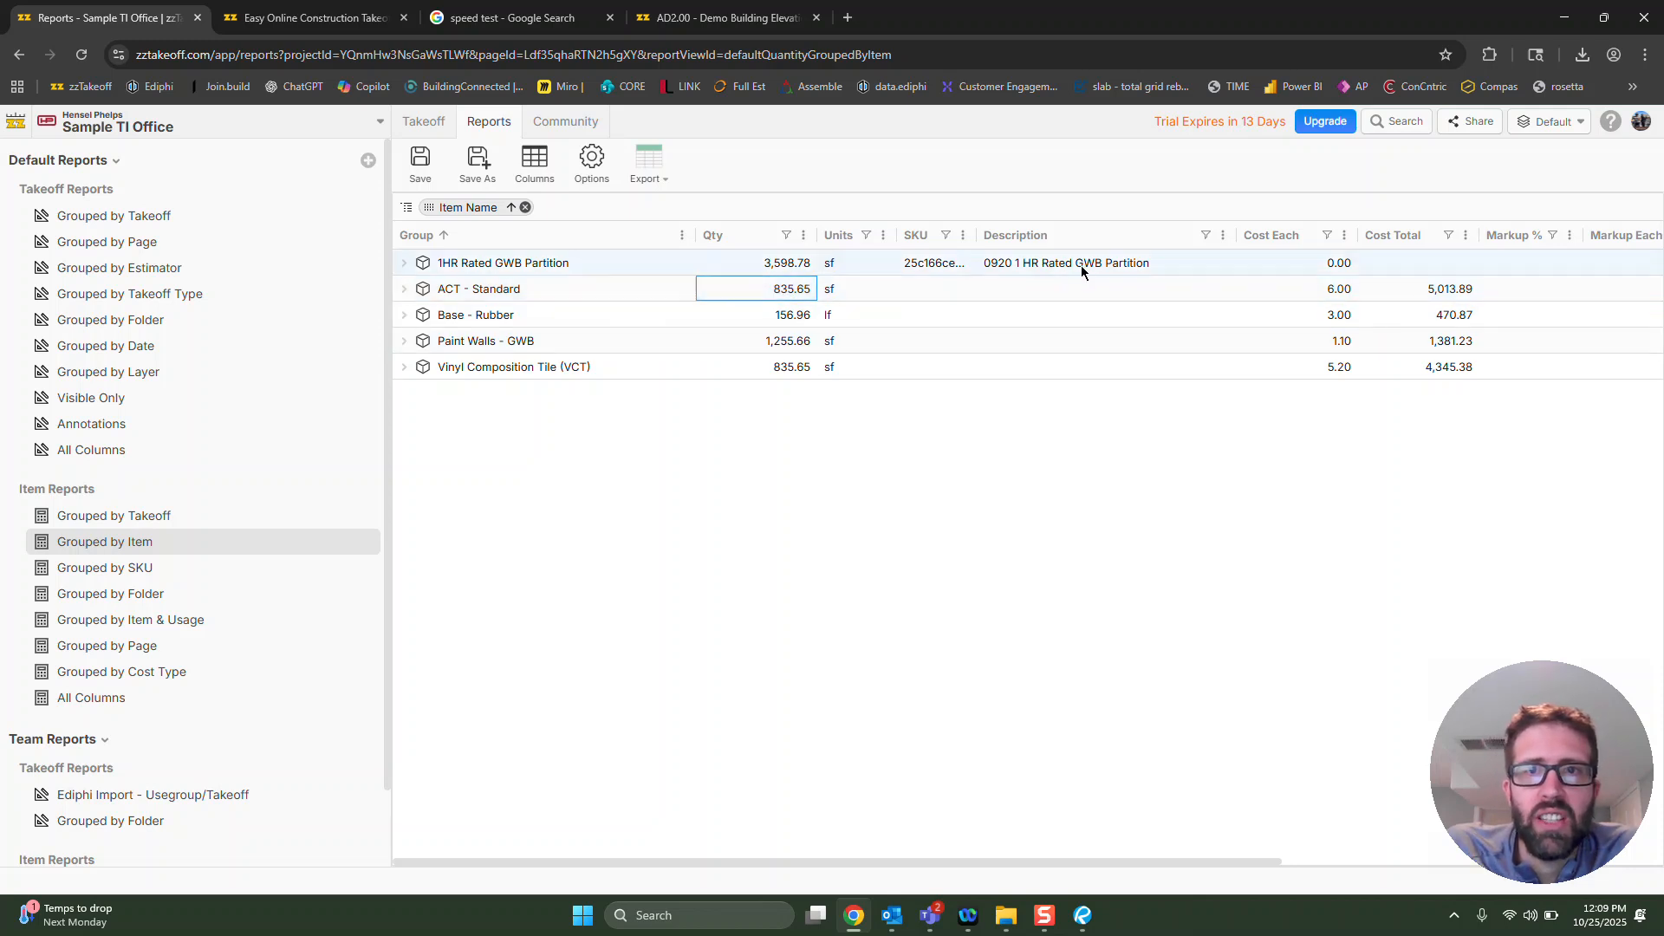
pyautogui.click(925, 288)
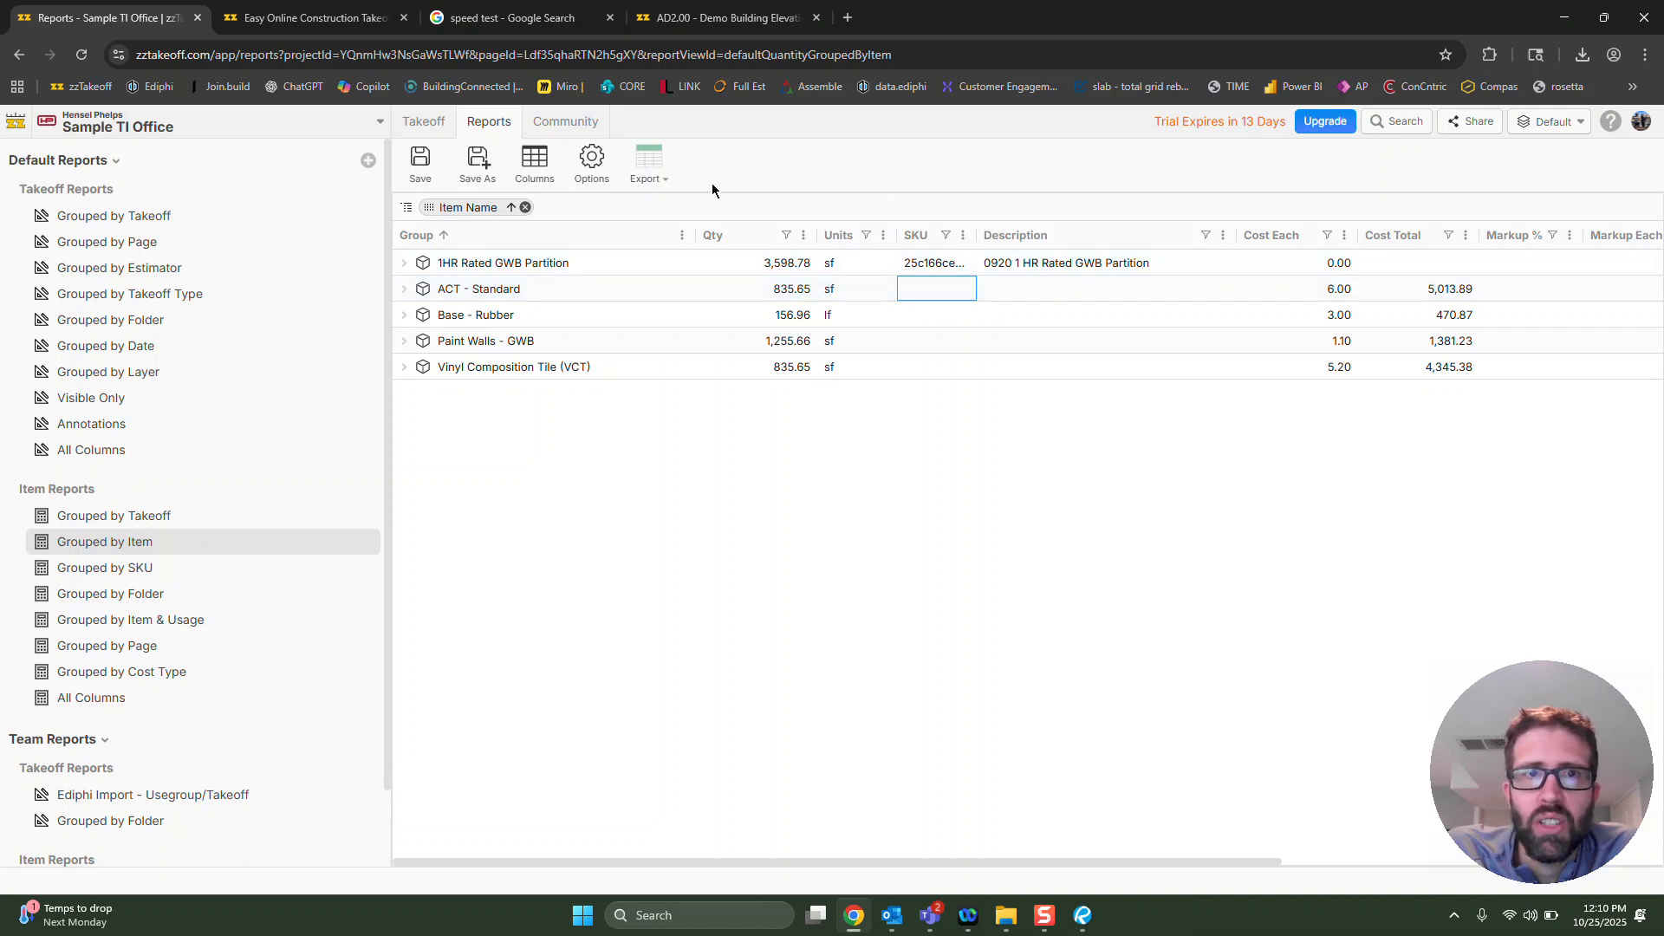
# Export the report grouped by item as a CSV file and open it in Excel to review its column headers.
pyautogui.click(648, 165)
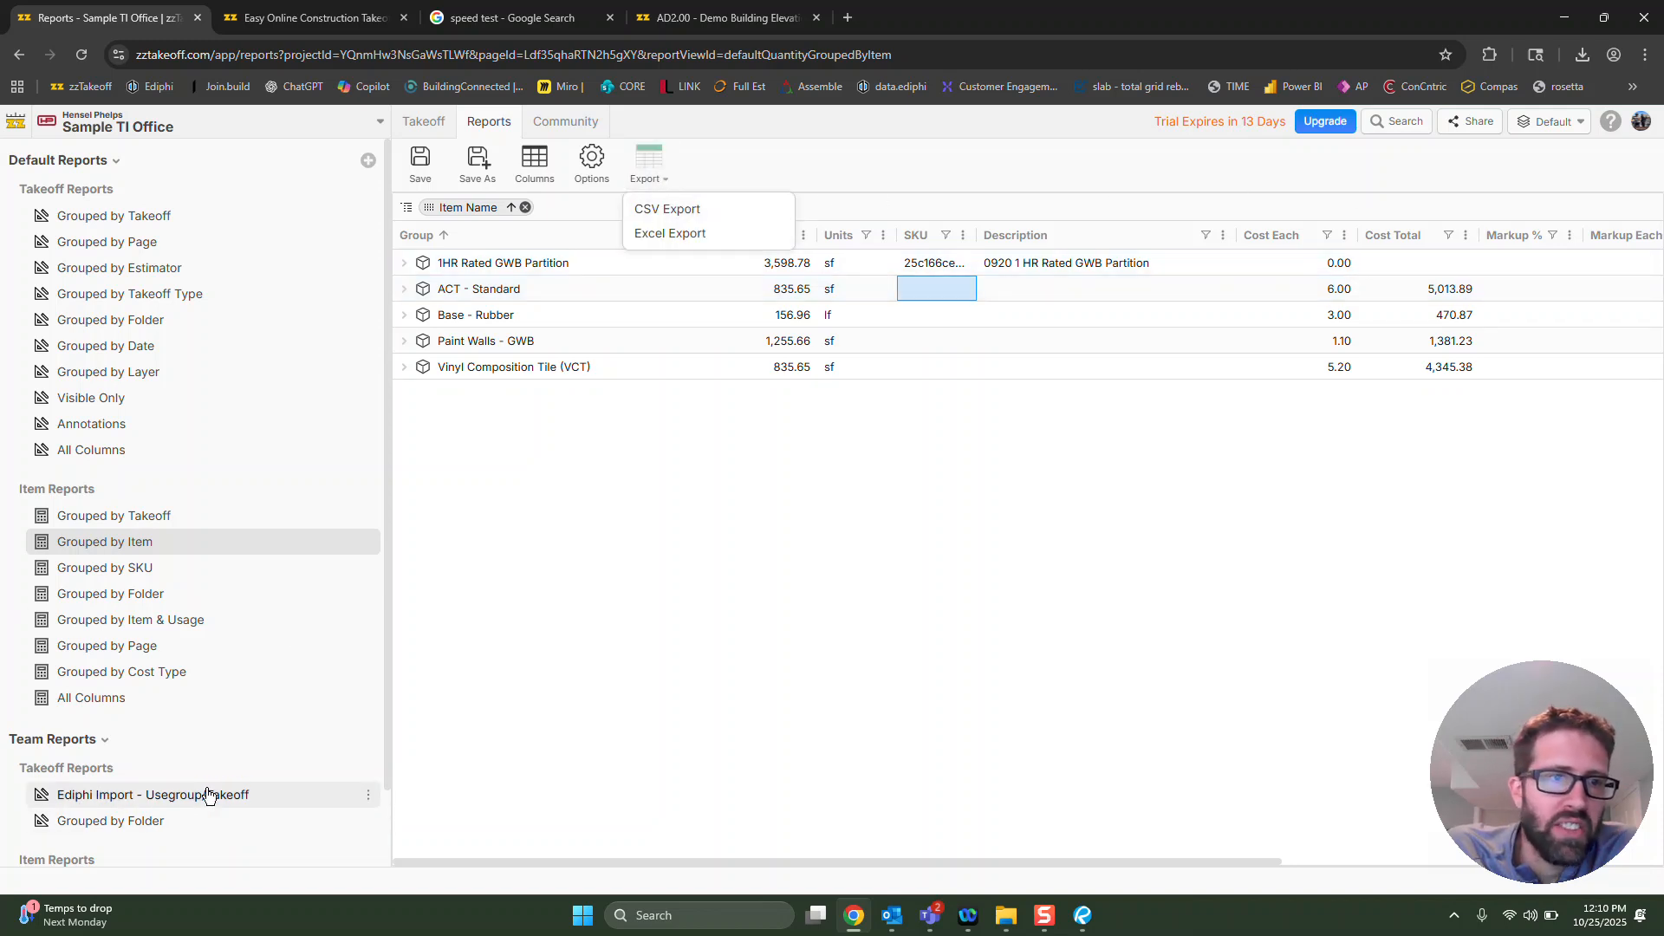
pyautogui.click(716, 216)
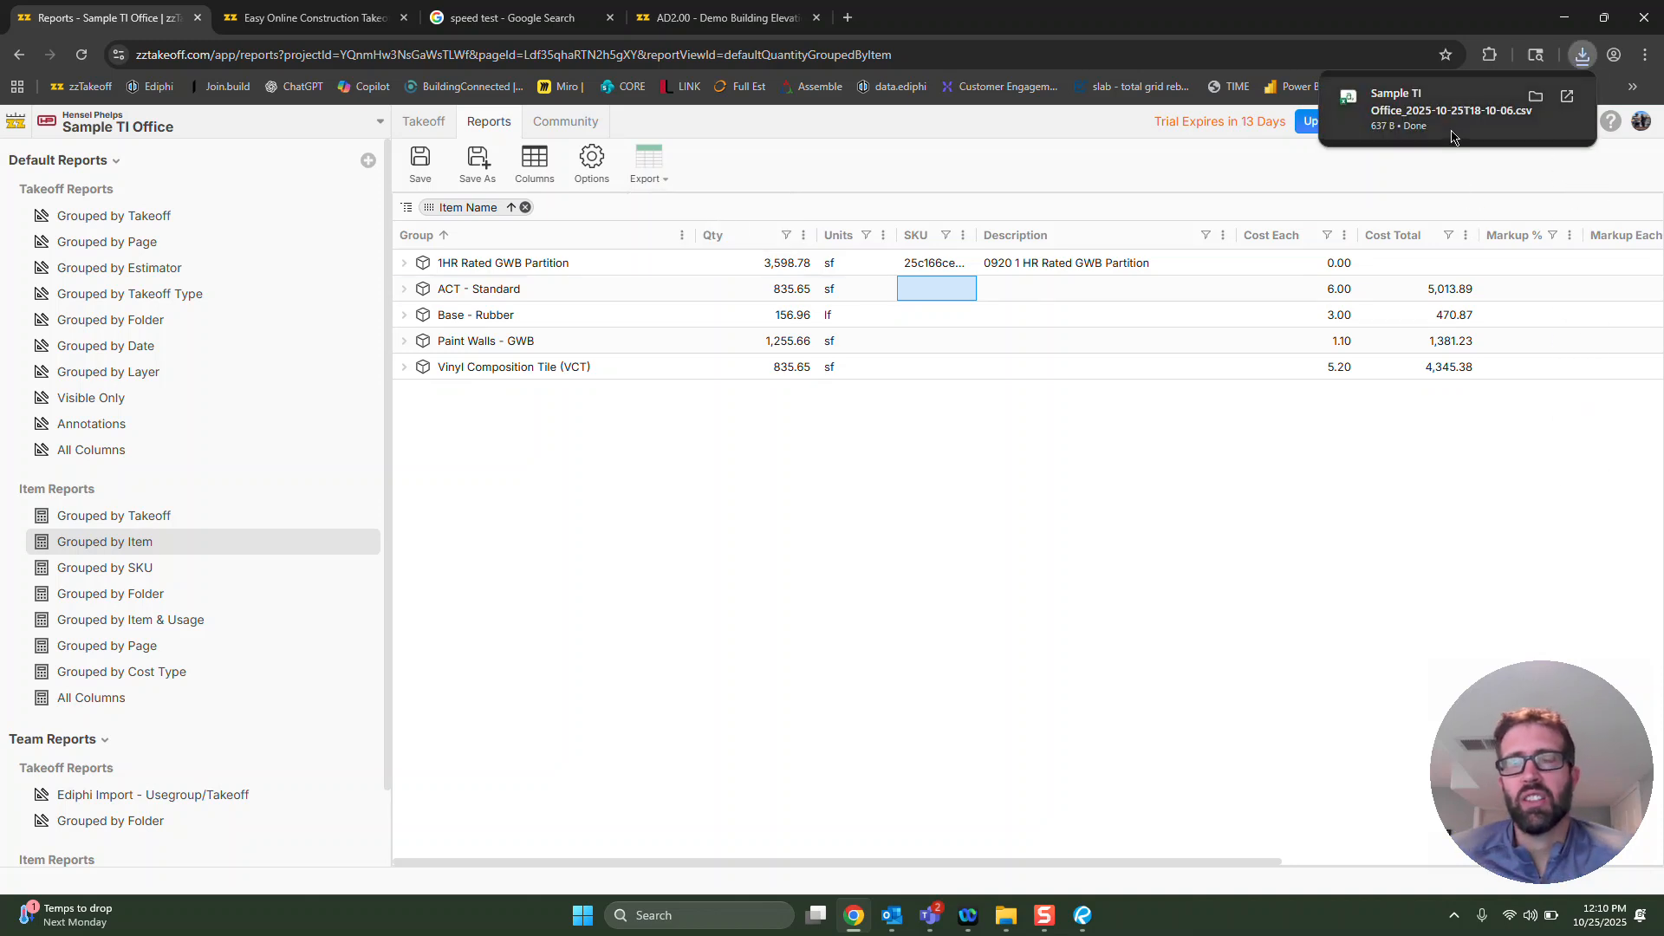
pyautogui.click(1451, 121)
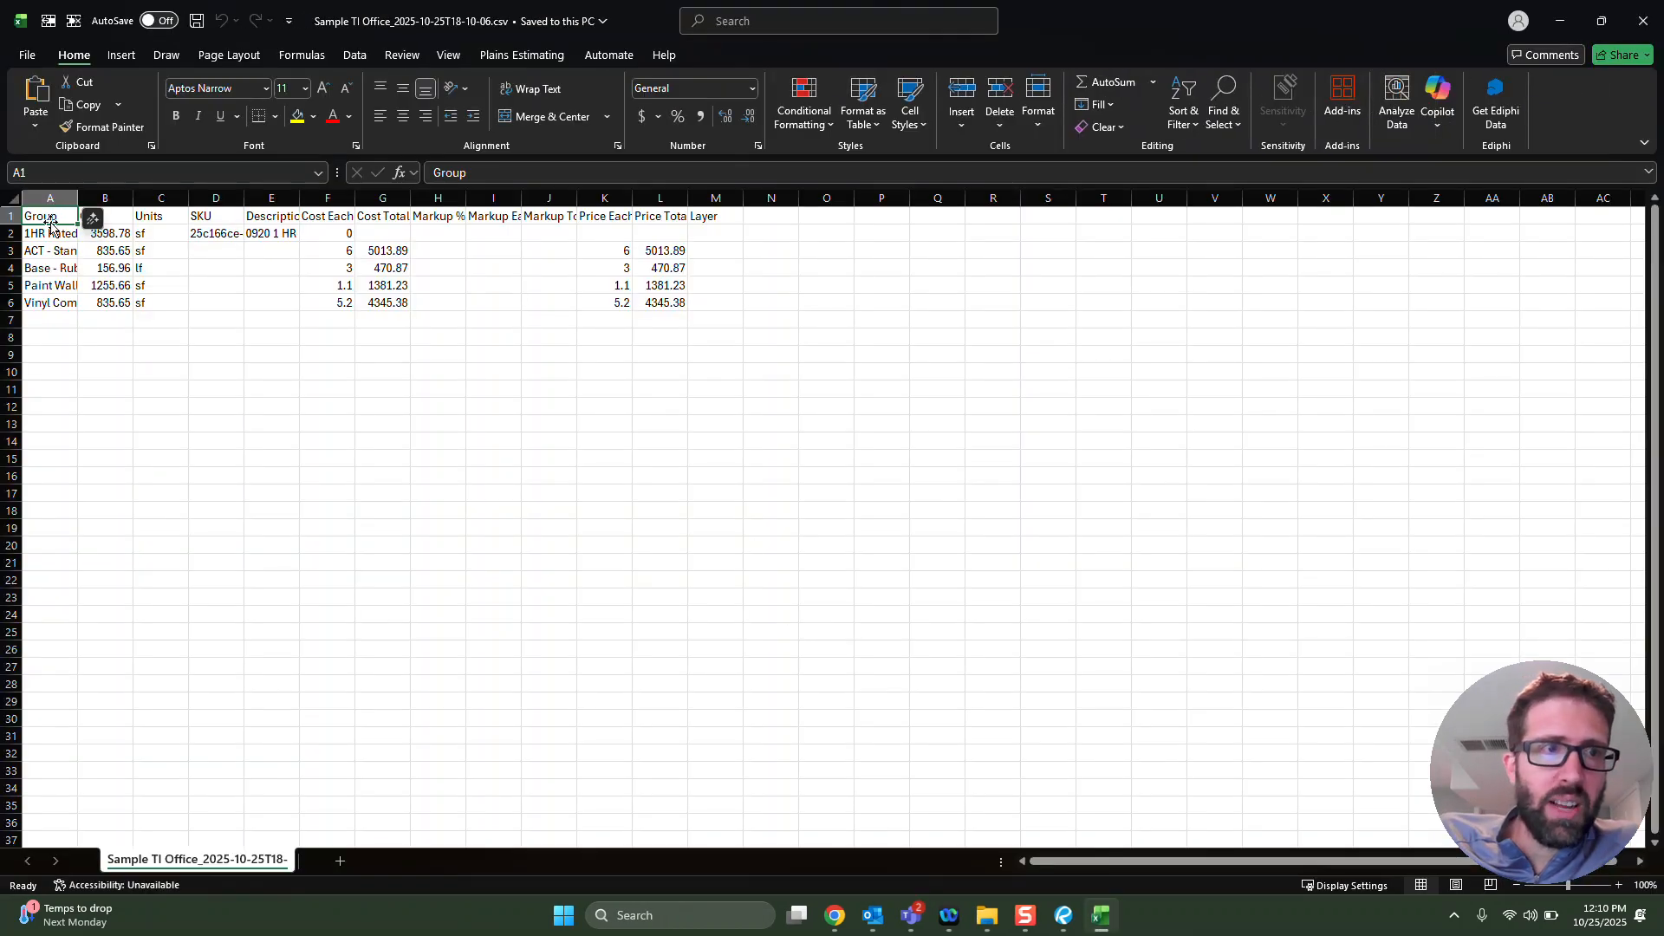
pyautogui.moveTo(44, 216); pyautogui.dragTo(736, 206)
pyautogui.click(1089, 365)
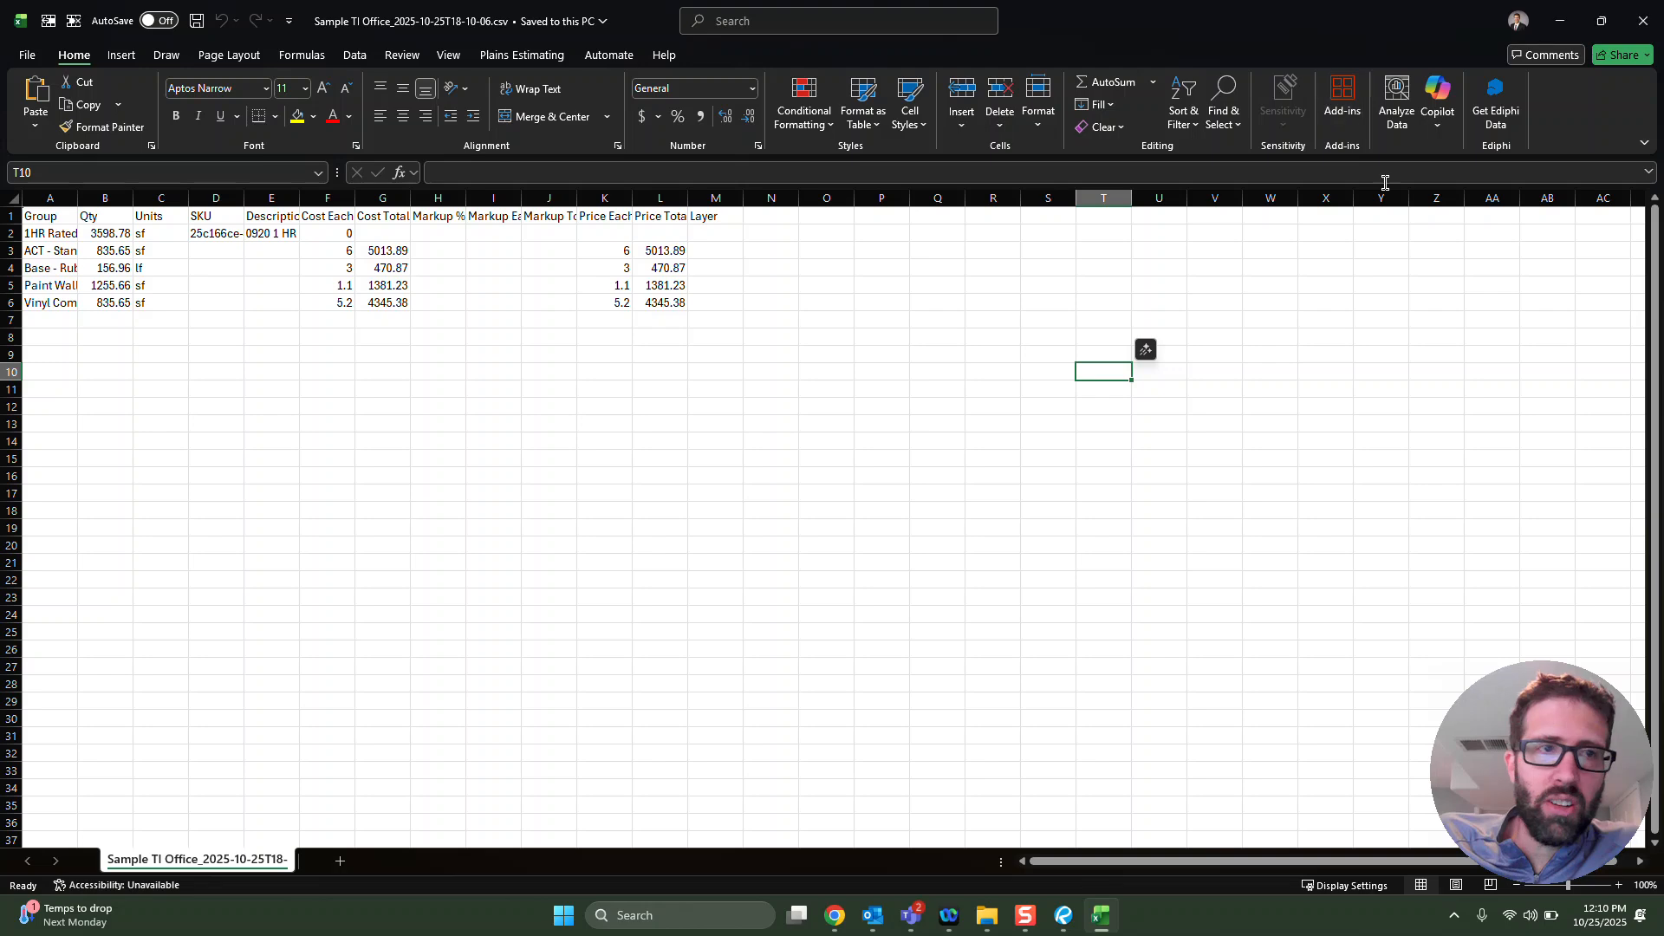
# Close the exported CSV in Excel and switch from the zzTakeoff reports back to the Level 3 Space Plan takeoff.
pyautogui.click(1643, 20)
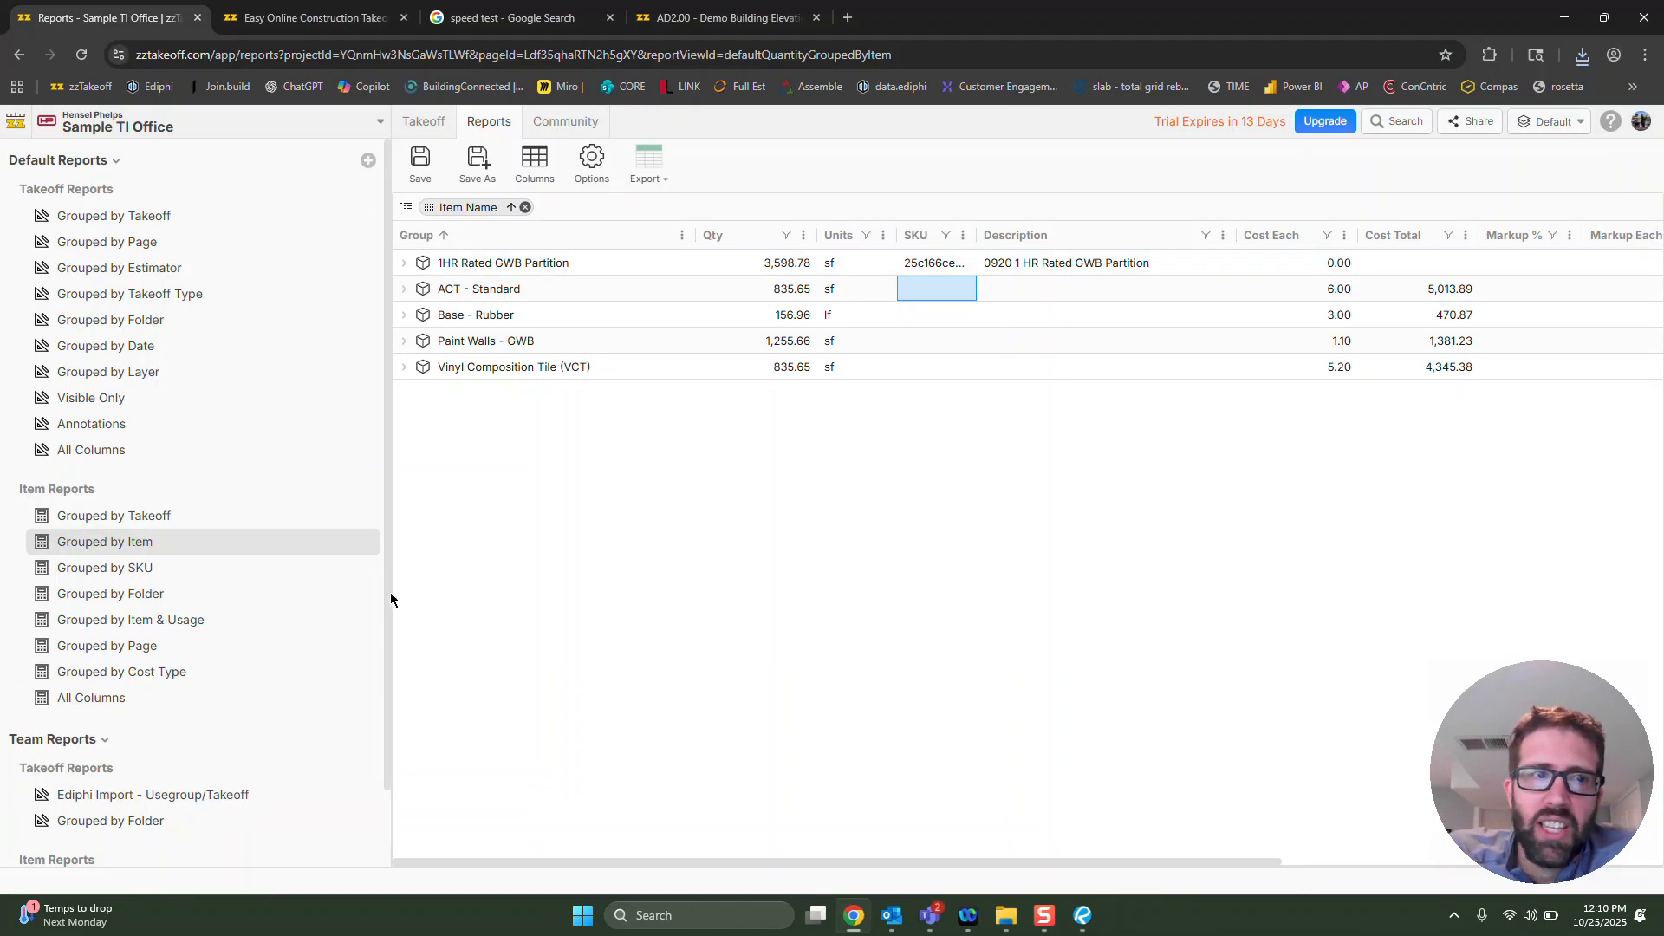
pyautogui.click(413, 124)
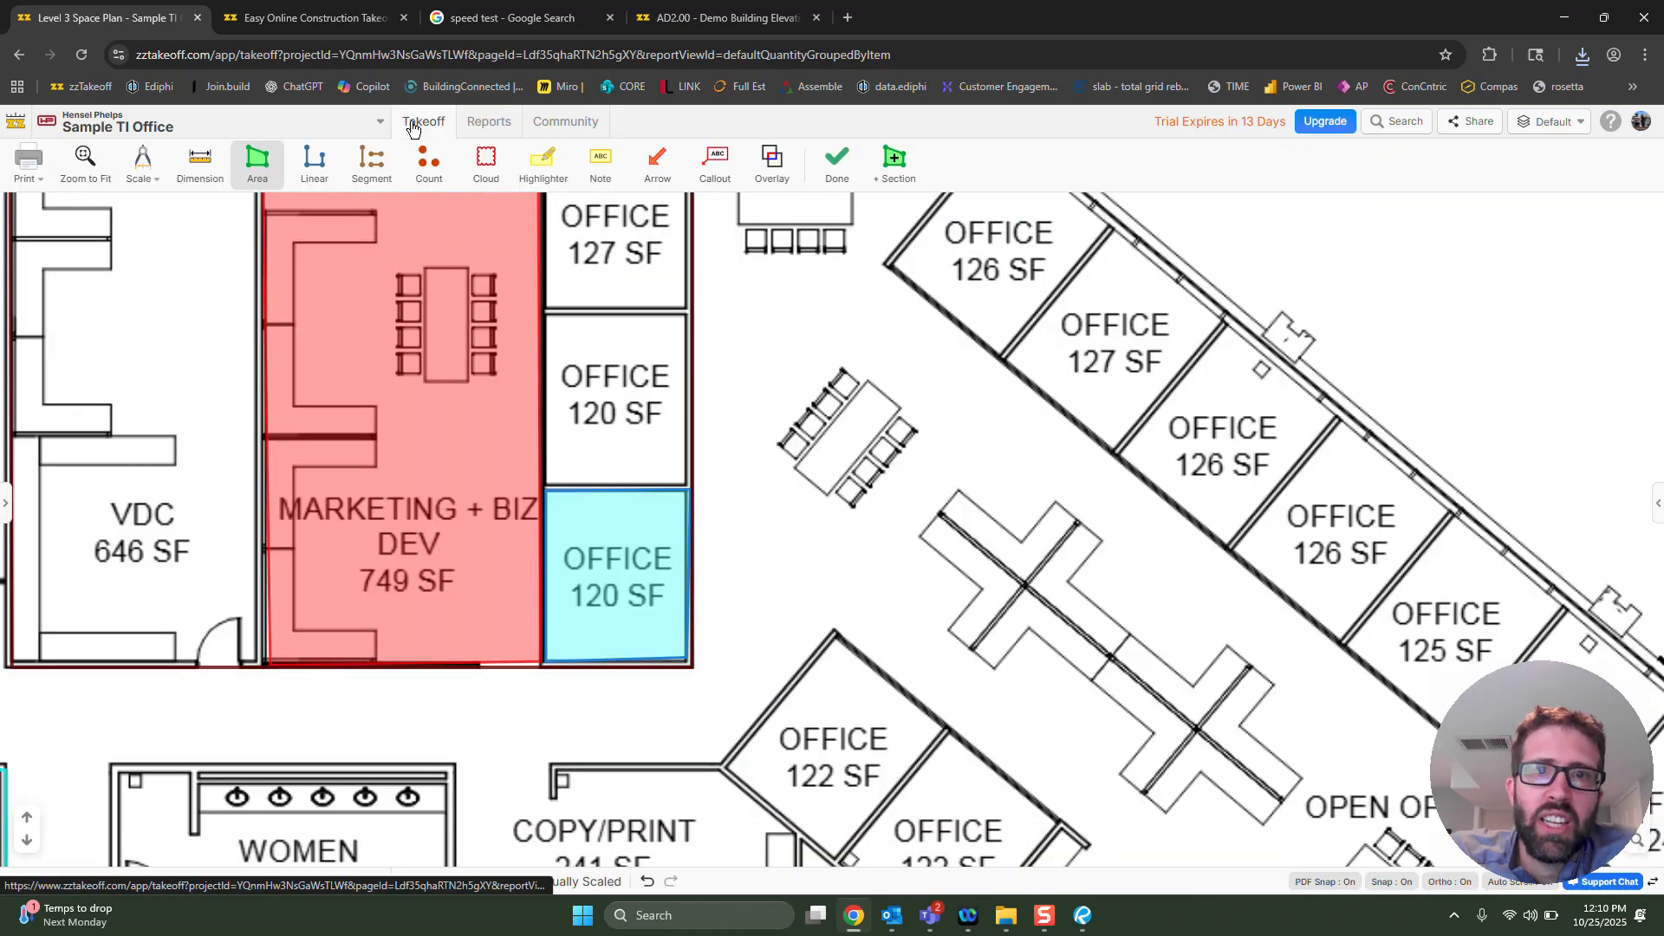
pyautogui.scroll(-2, 851, 592)
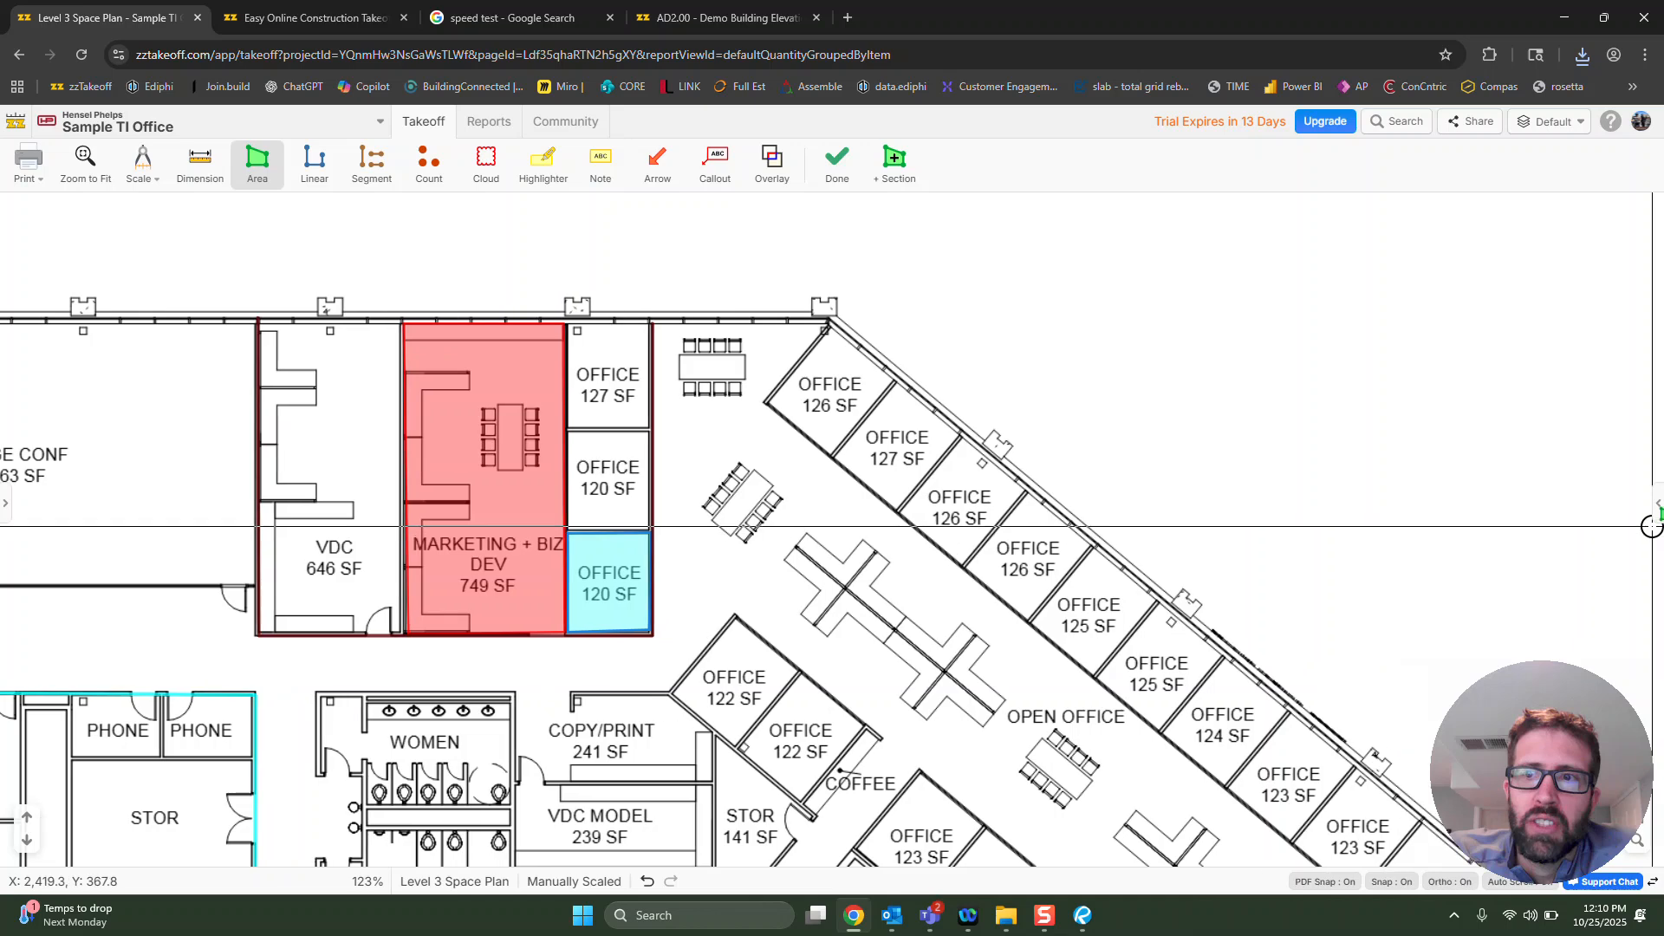
pyautogui.scroll(-1, 1248, 535)
pyautogui.moveTo(1247, 534); pyautogui.dragTo(996, 527)
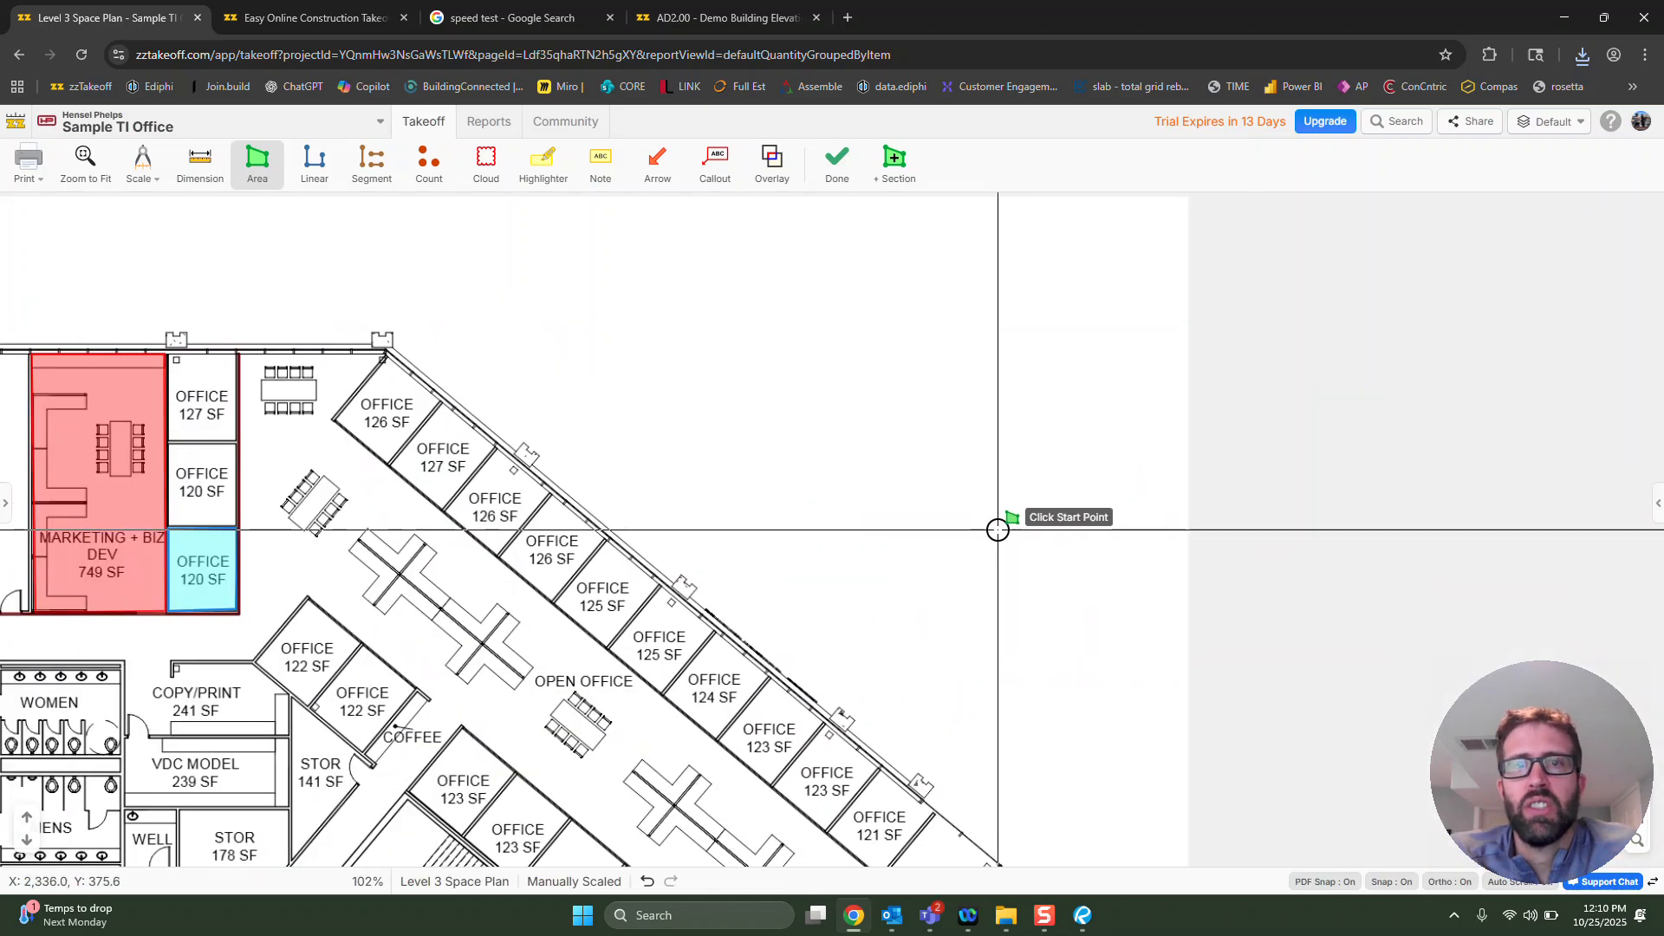
# Exit the Area tool and show the project's takeoffs list beside the full Level 3 Space Plan.
pyautogui.press('Escape')
pyautogui.scroll(-6, 994, 528)
pyautogui.click(1656, 501)
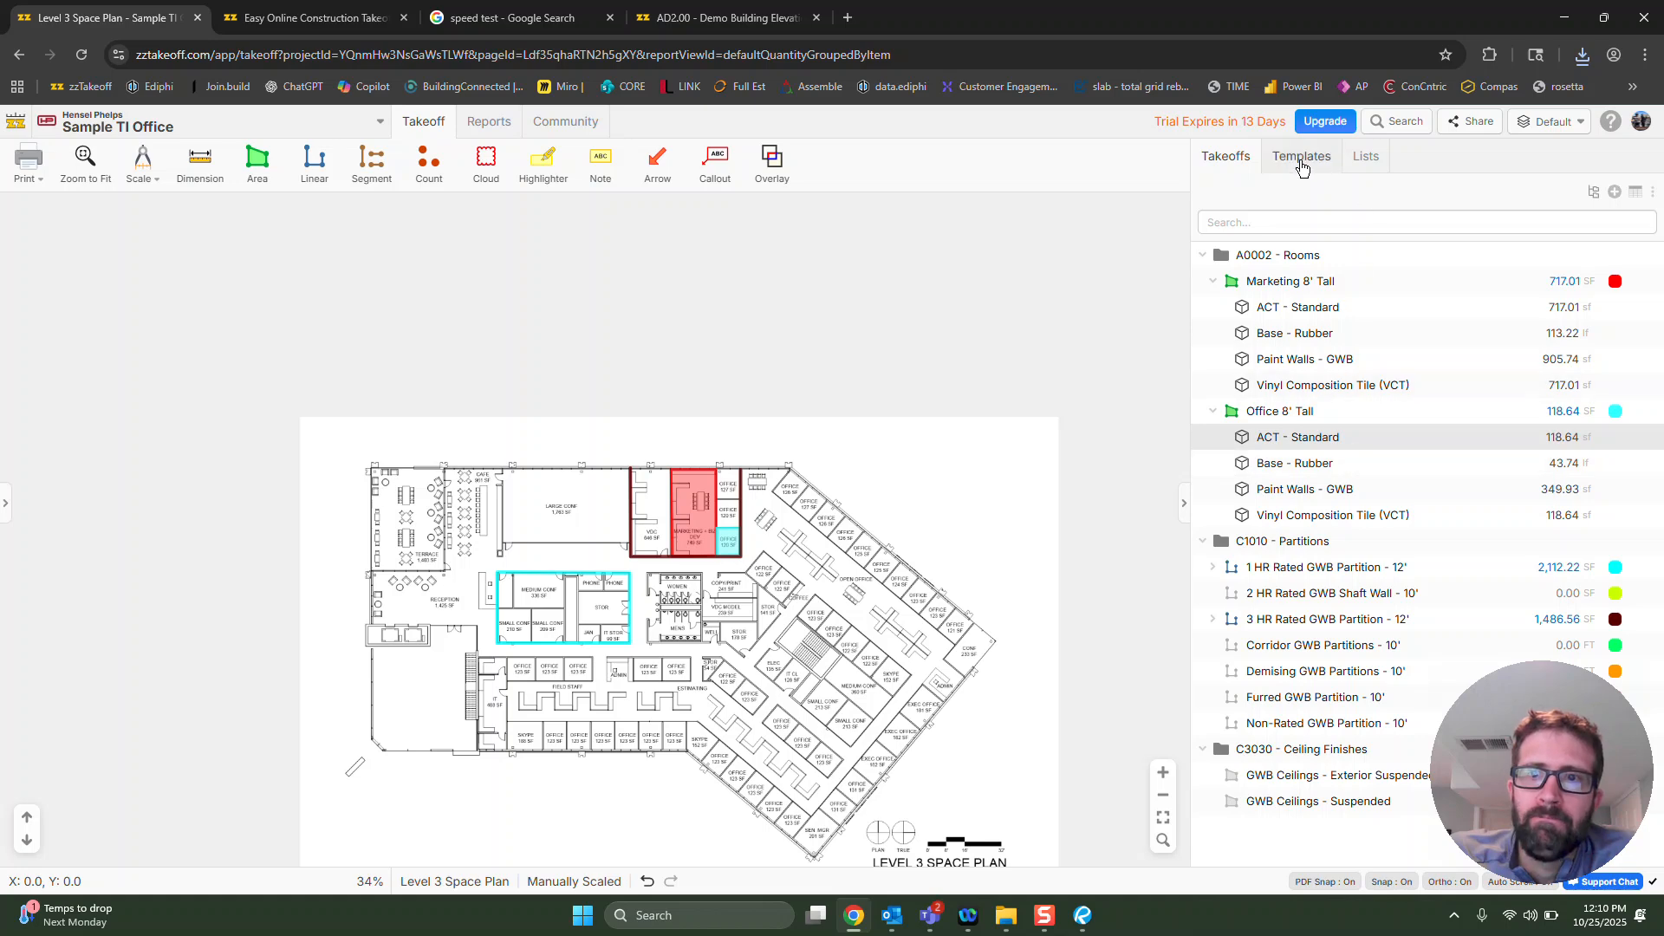
pyautogui.scroll(1, 802, 683)
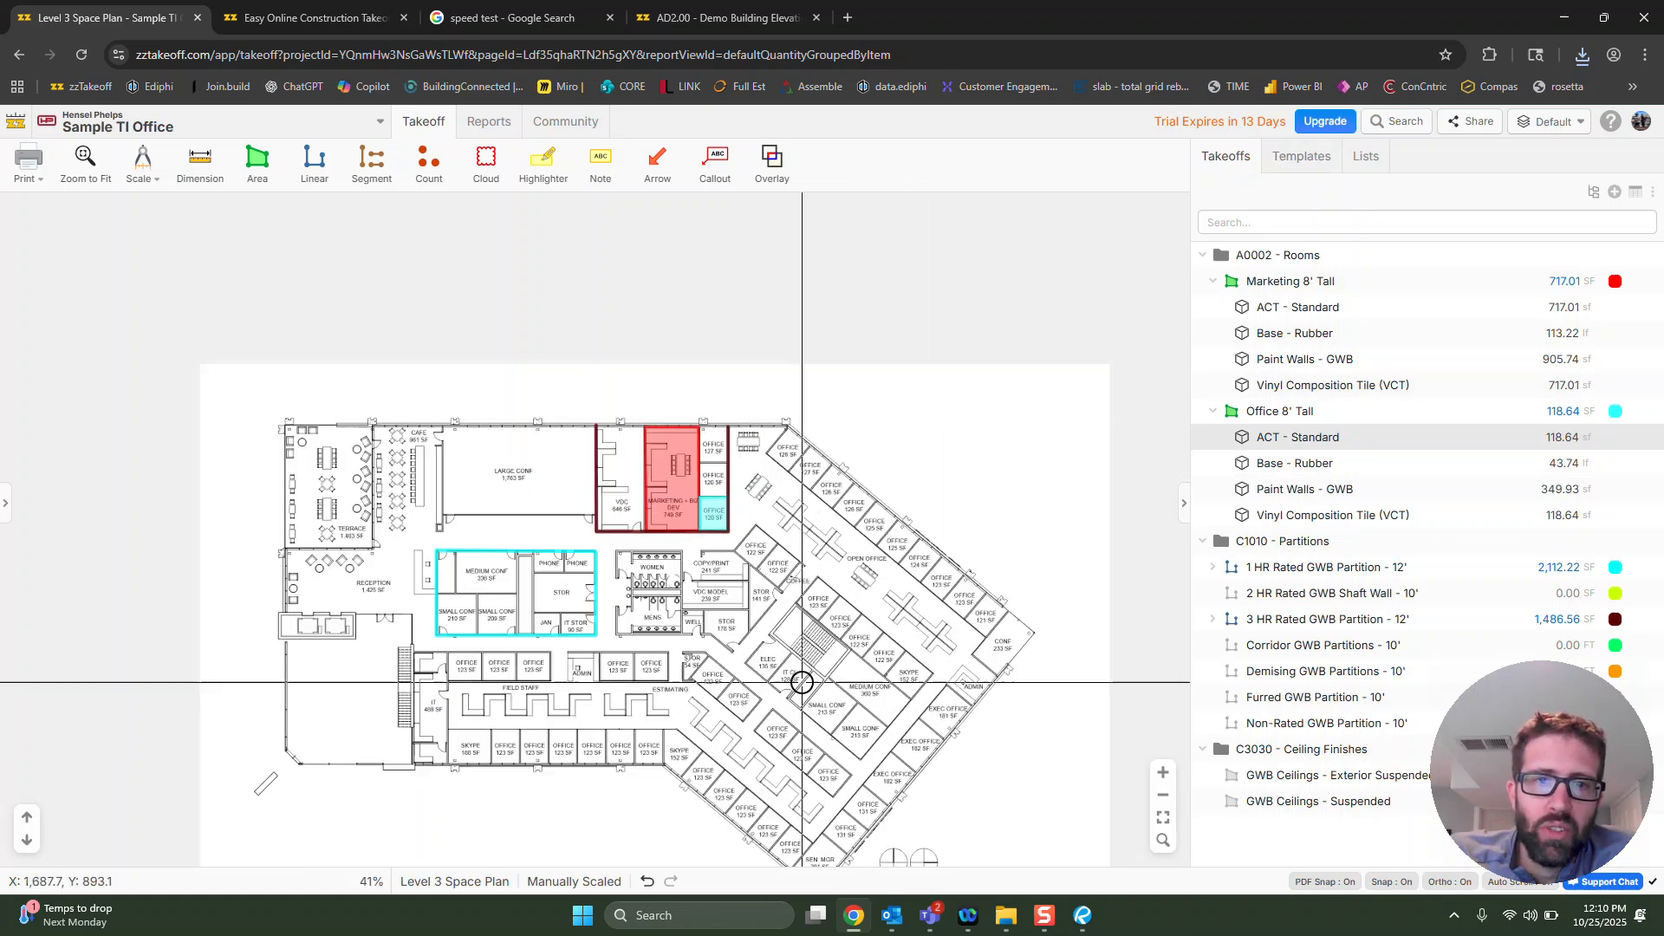
pyautogui.scroll(-1, 804, 676)
pyautogui.moveTo(804, 674); pyautogui.dragTo(886, 404)
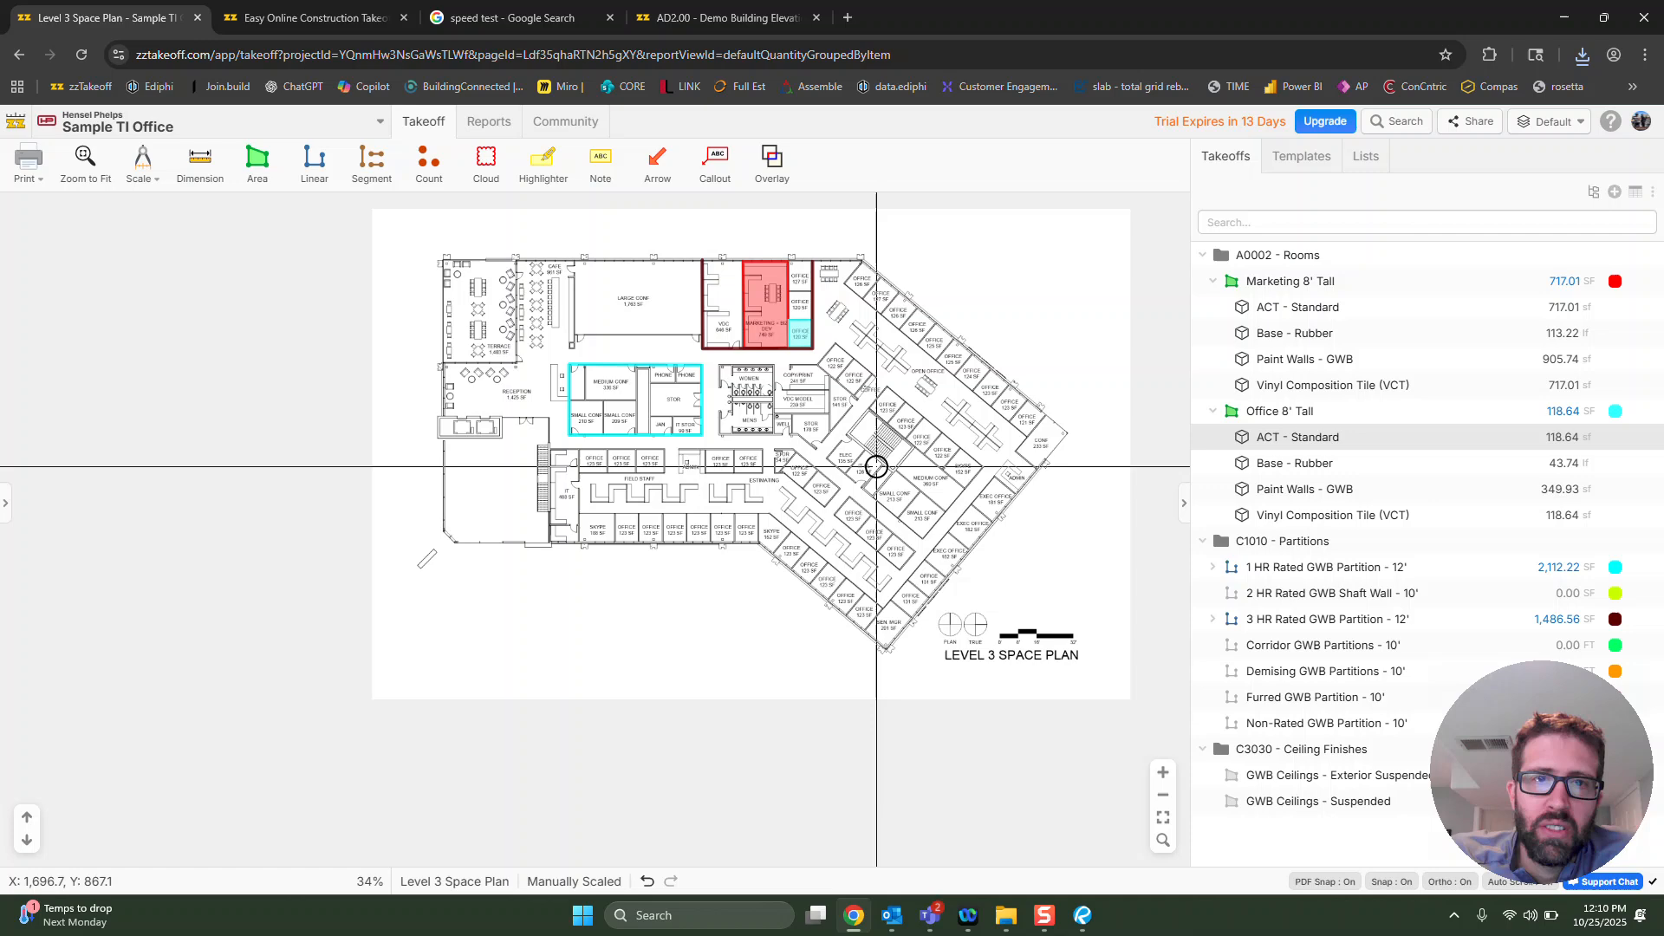
pyautogui.scroll(3, 876, 467)
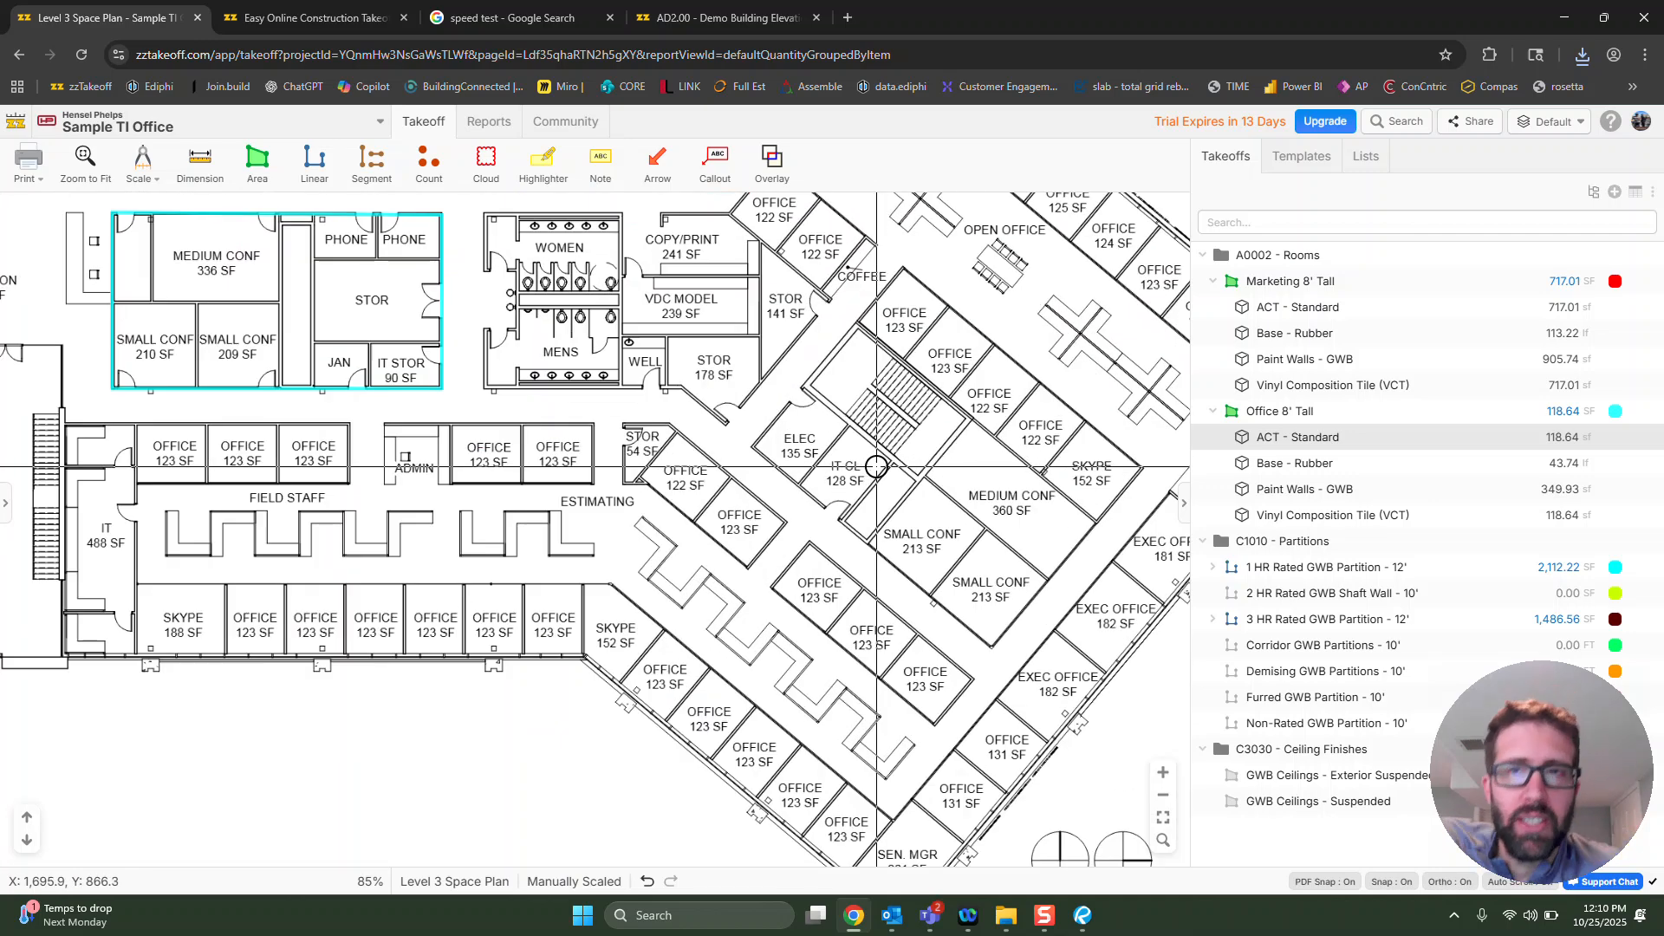